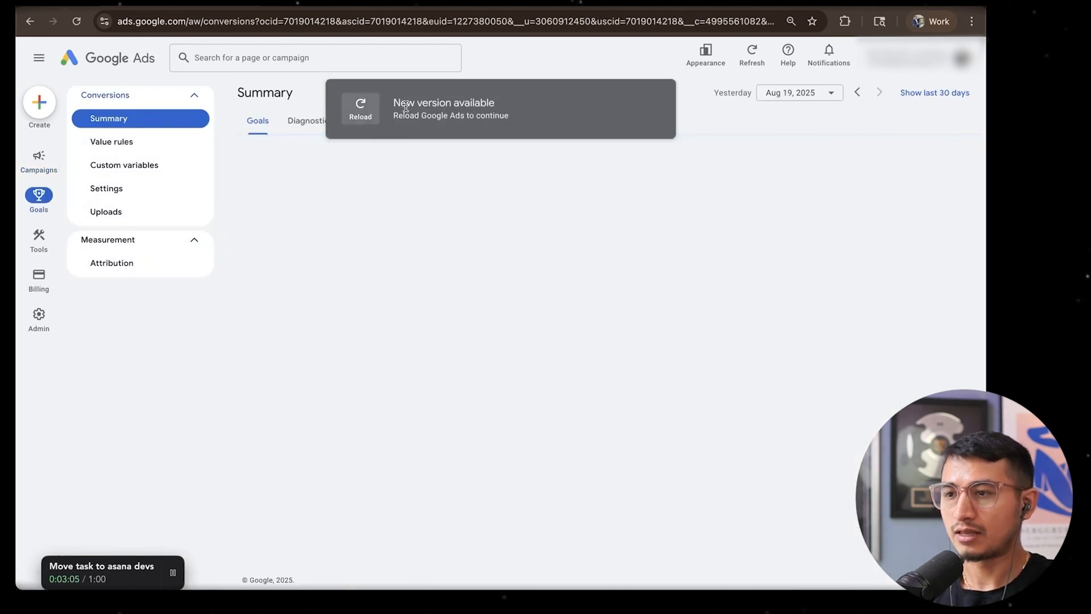
# Reload Google Ads to bring the conversions summary up to the new version
pyautogui.moveTo(394, 103); pyautogui.dragTo(510, 102)
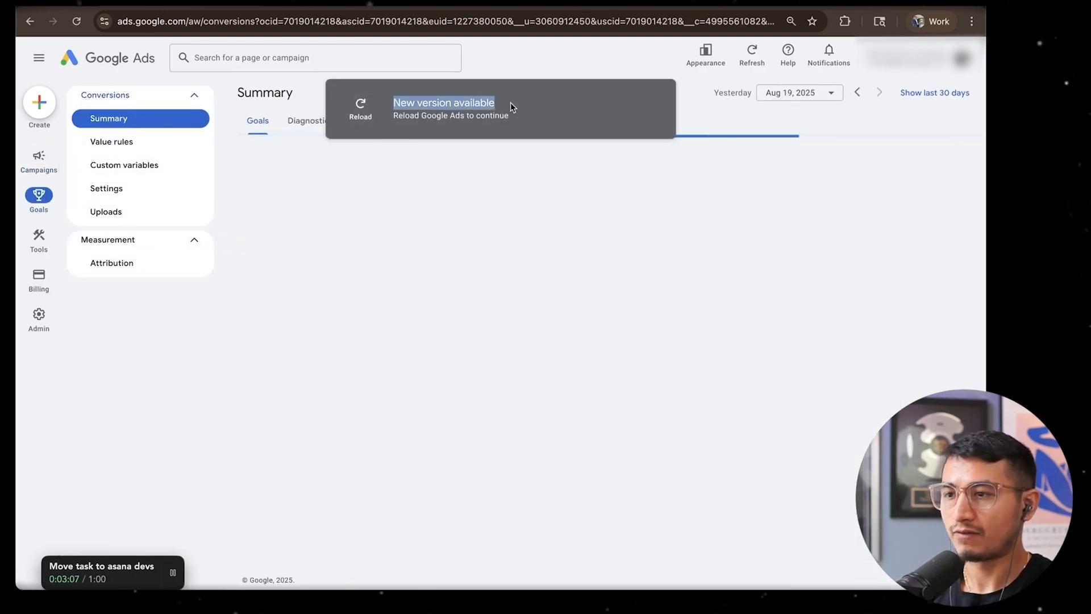
pyautogui.click(460, 103)
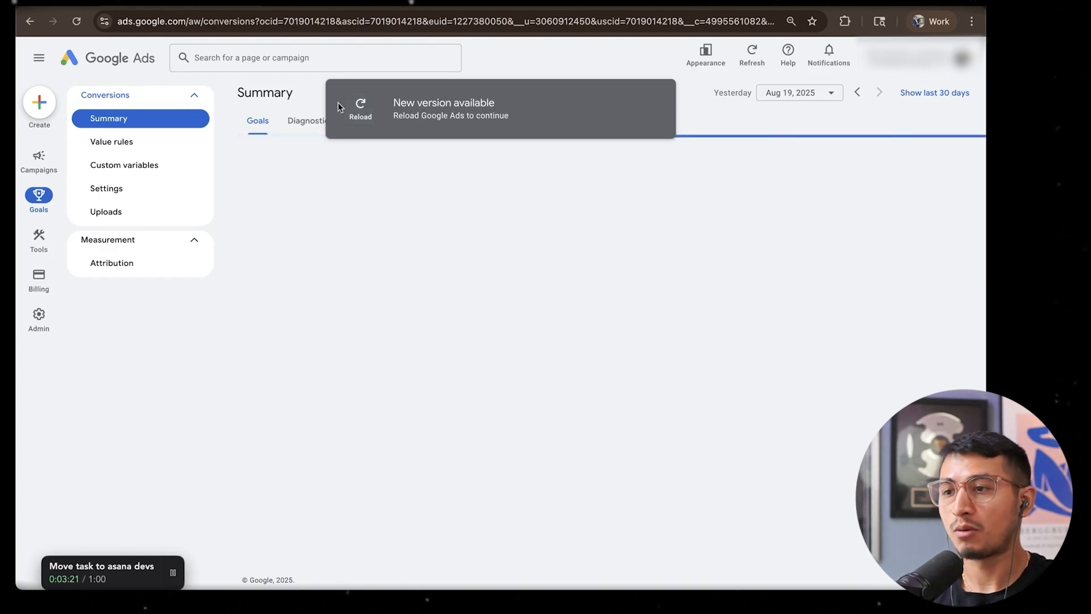
pyautogui.click(360, 108)
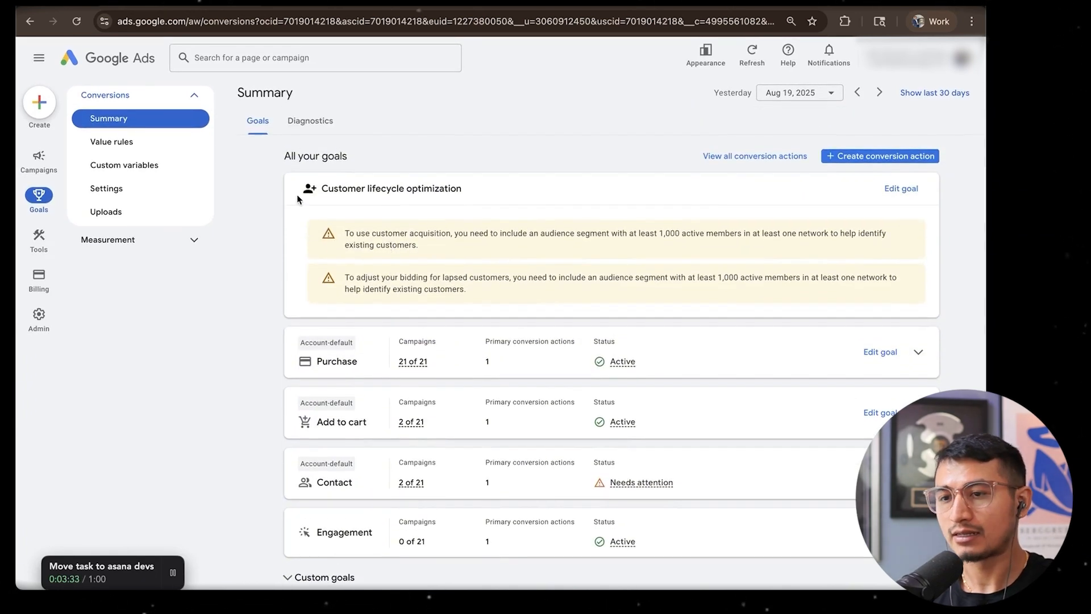
# Examine the conversion goals in the summary and the status details of the Purchase goal
pyautogui.moveTo(49, 305)
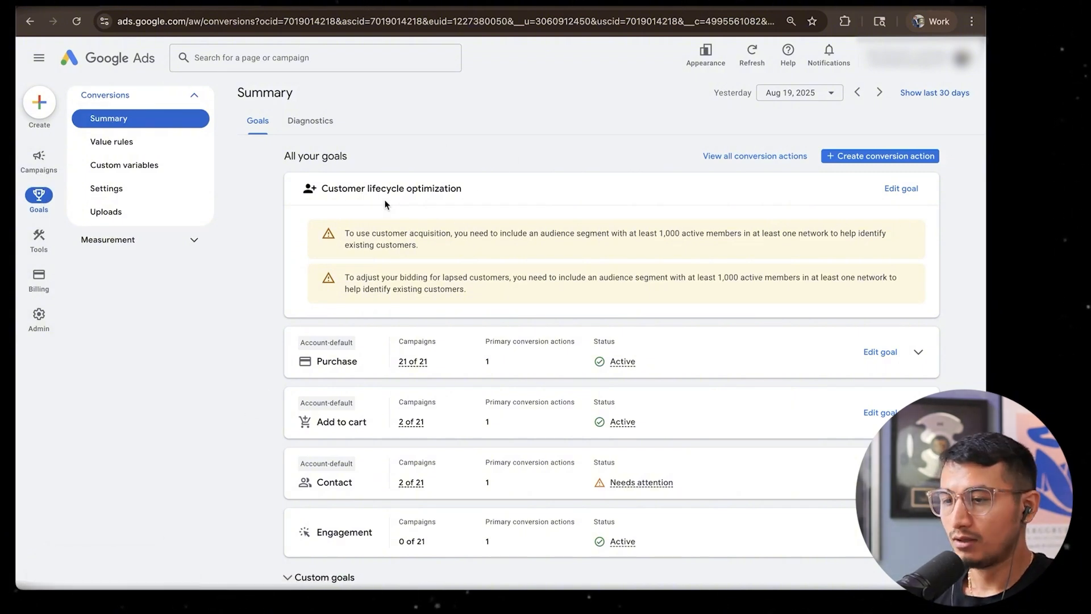
pyautogui.scroll(-1, 384, 203)
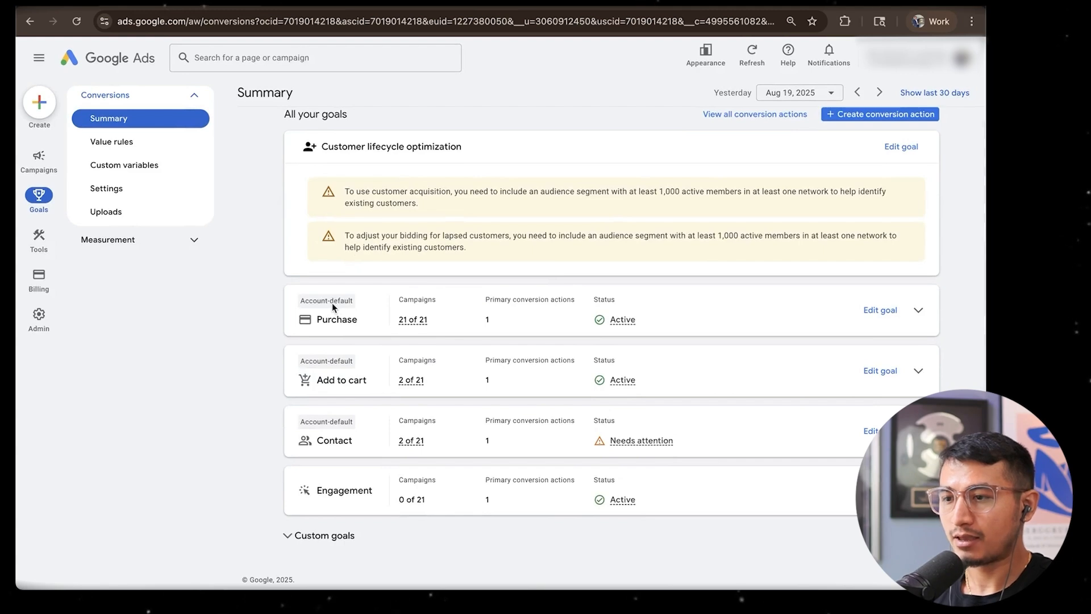
pyautogui.moveTo(623, 325)
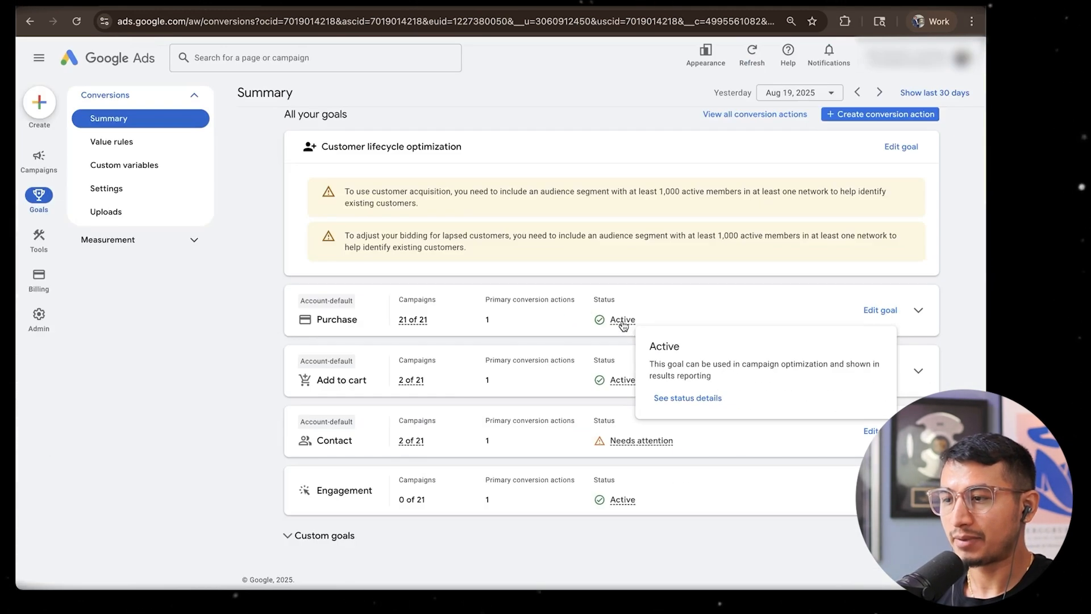
pyautogui.scroll(1, 672, 292)
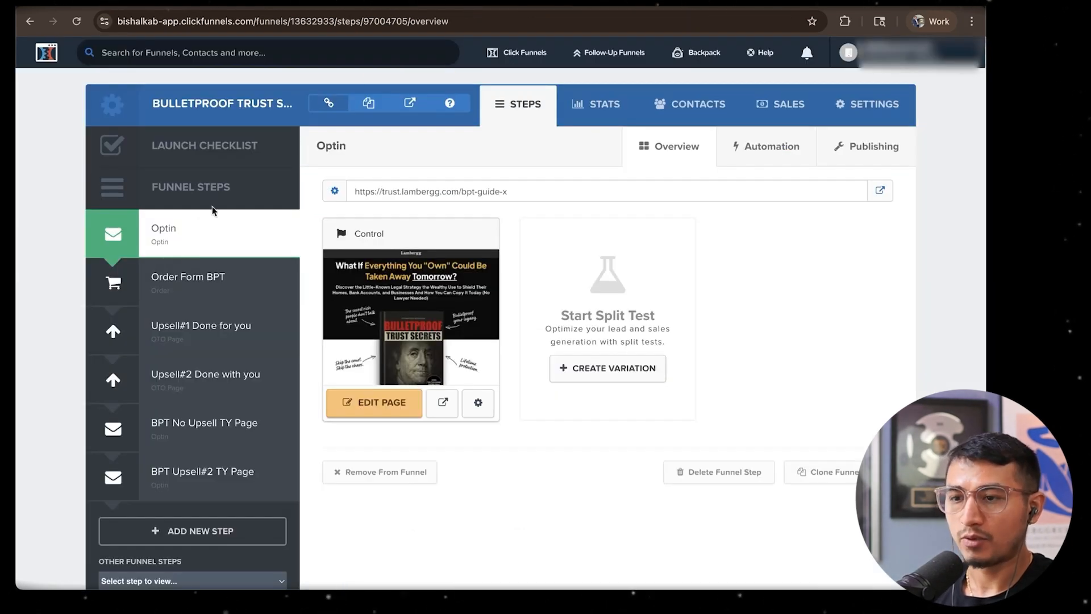
# In the ClickFunnels funnel, select the Upsell#1 Done for you step and open its live page
pyautogui.click(166, 337)
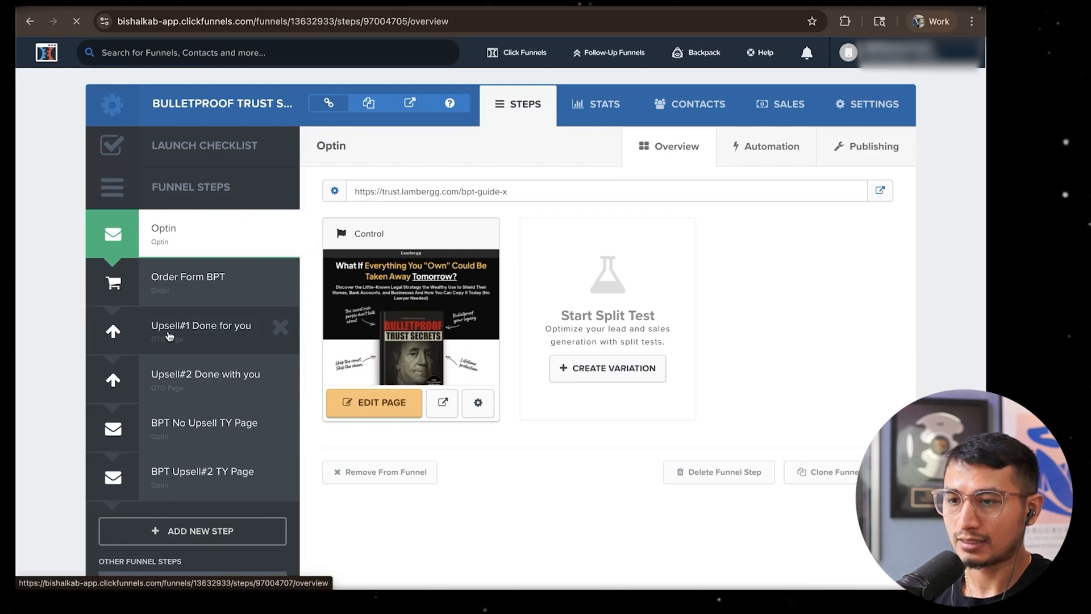
pyautogui.click(216, 314)
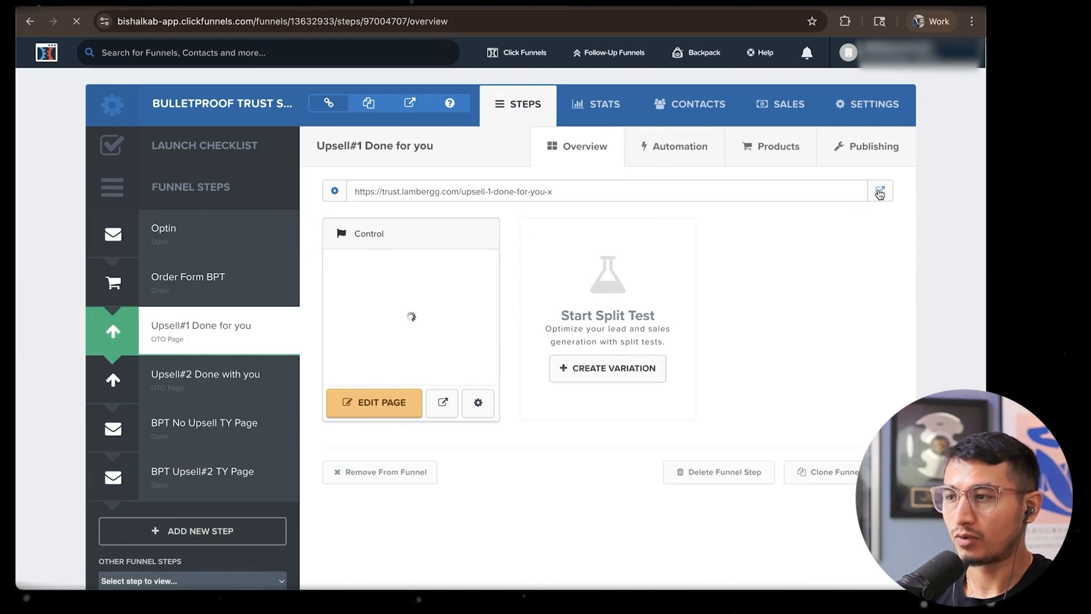
pyautogui.click(880, 192)
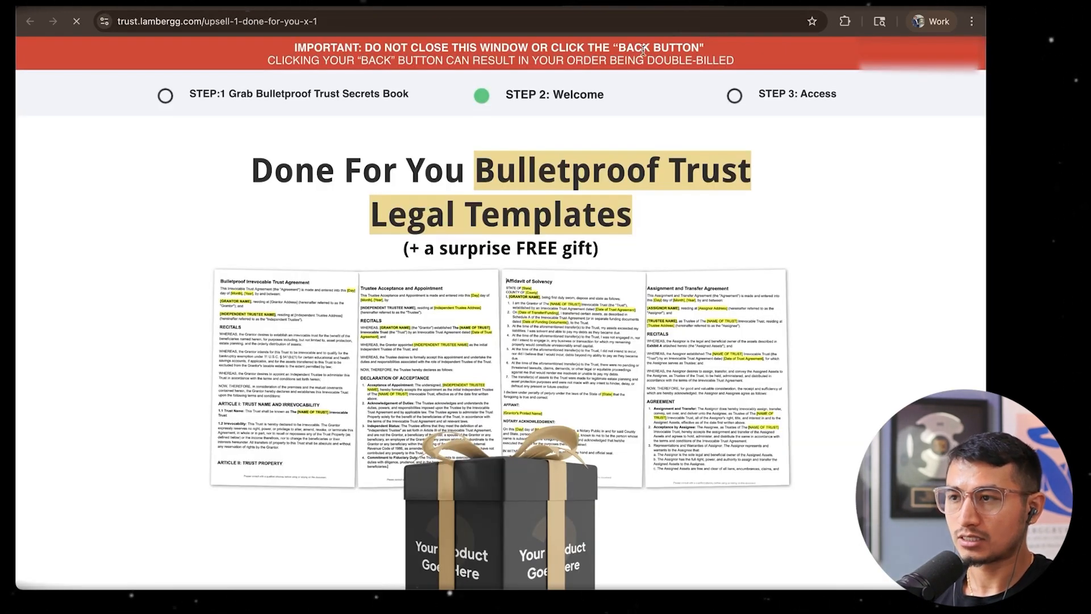
# Look up the Tag Assistant extension on its Chrome Web Store page and open it there
pyautogui.hotkey('ctrl', 't')
pyautogui.click(845, 22)
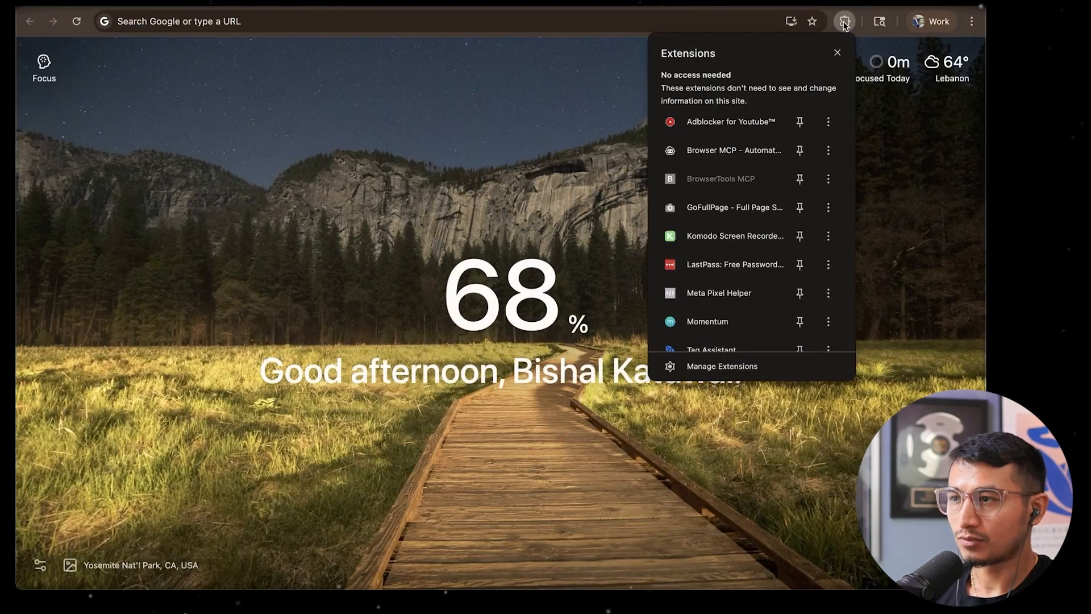
pyautogui.scroll(-4, 760, 253)
pyautogui.click(705, 254)
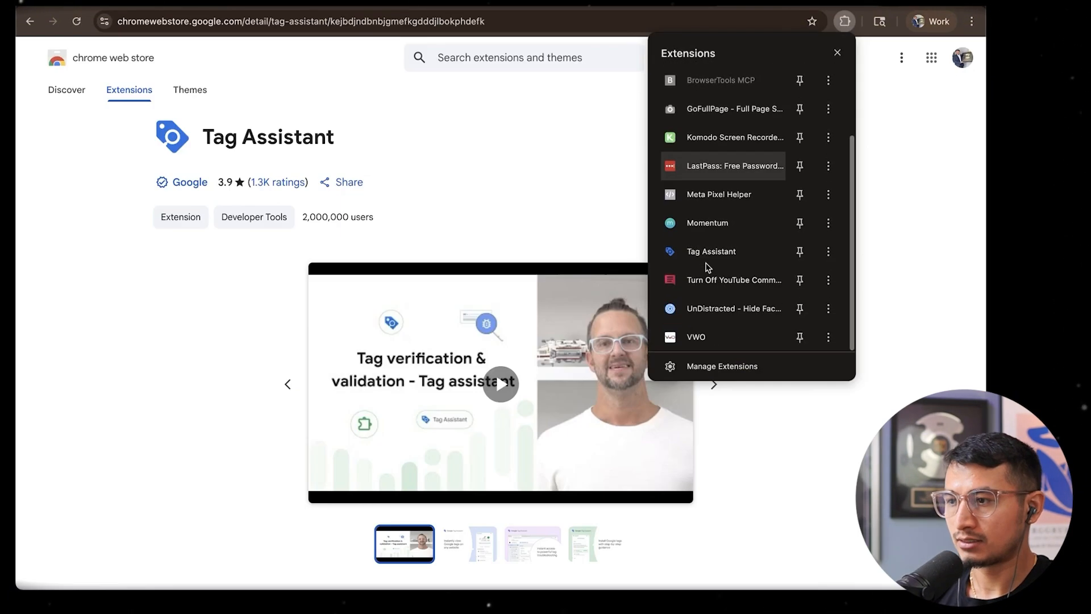
pyautogui.click(700, 255)
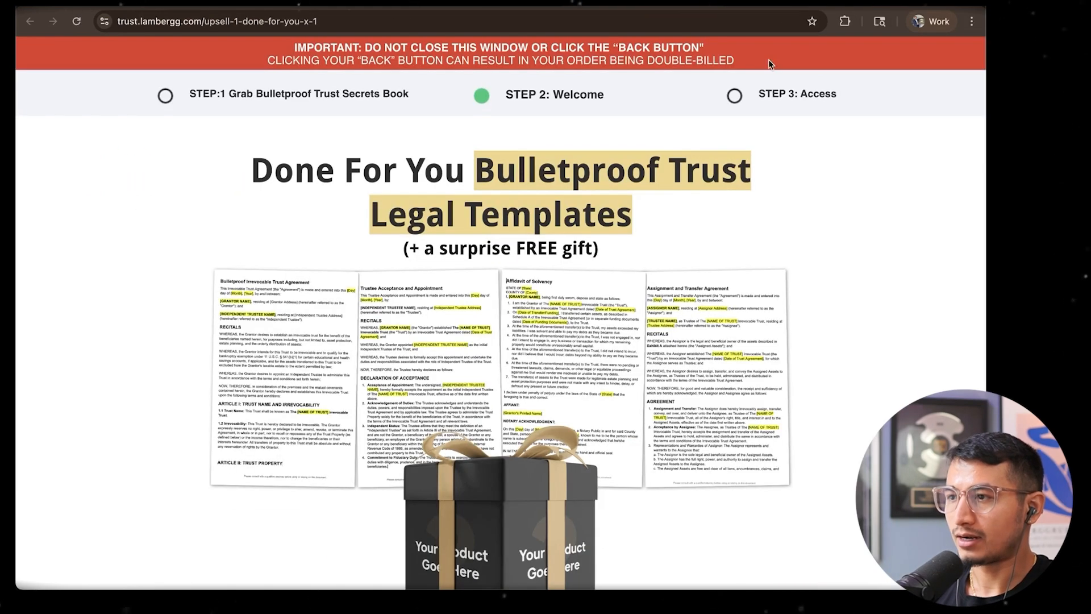
# Run Tag Assistant on the live upsell page to check which Google tags it finds
pyautogui.click(845, 22)
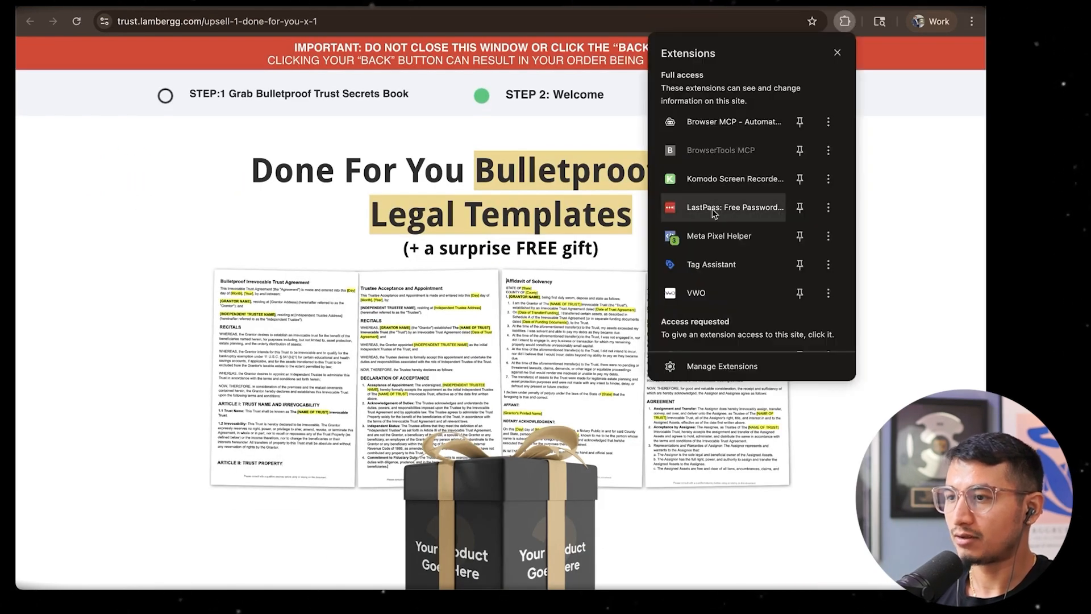
pyautogui.click(710, 263)
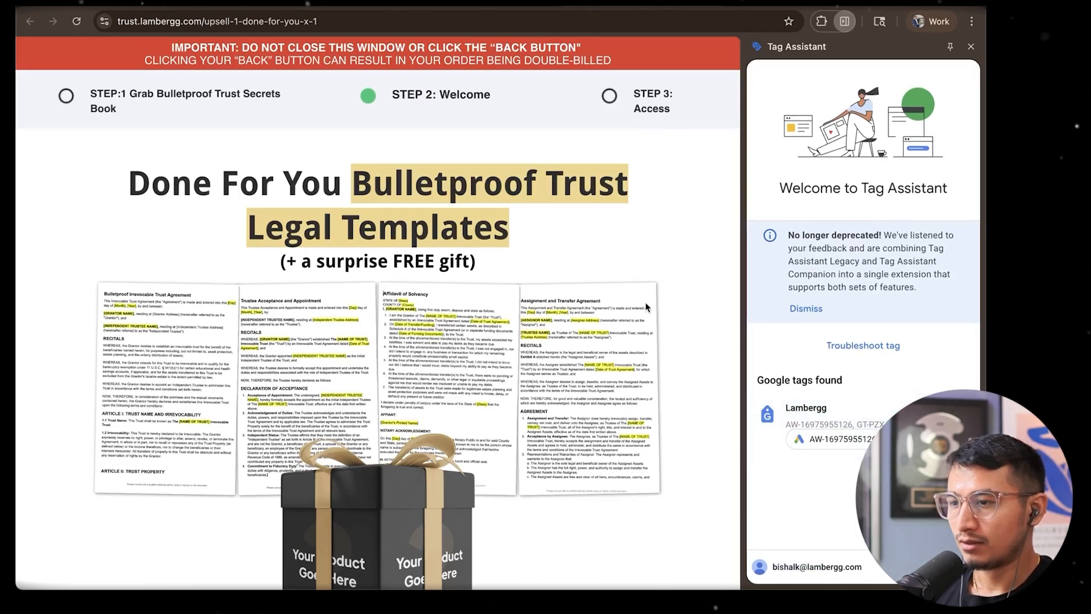
pyautogui.scroll(3, 646, 302)
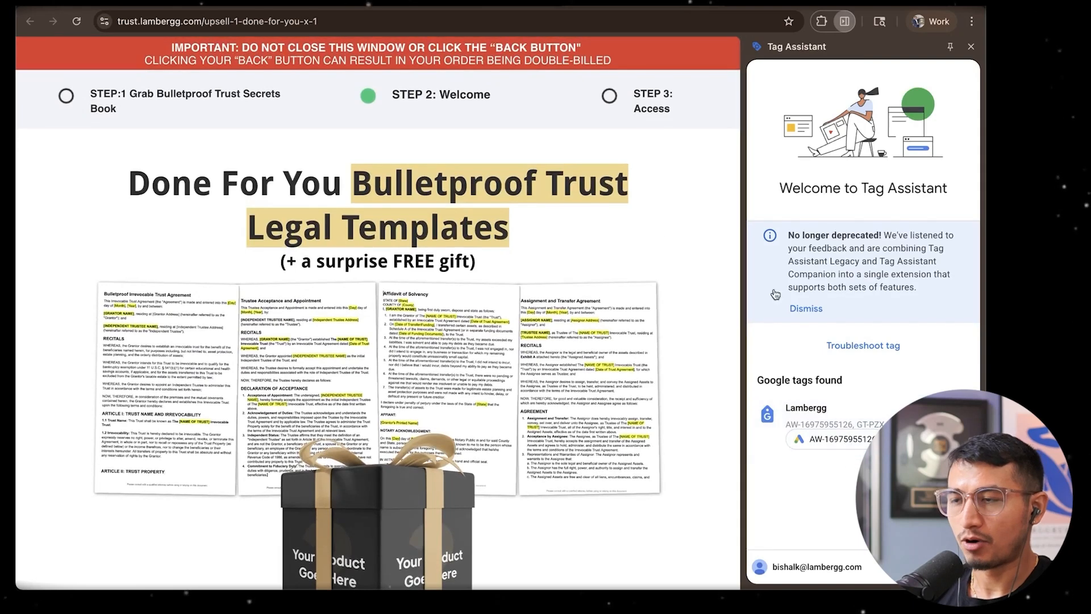
# Return to Google Ads, expand the Purchase goal and open the Purchase conversion action's tag setup instructions
pyautogui.click(454, 5)
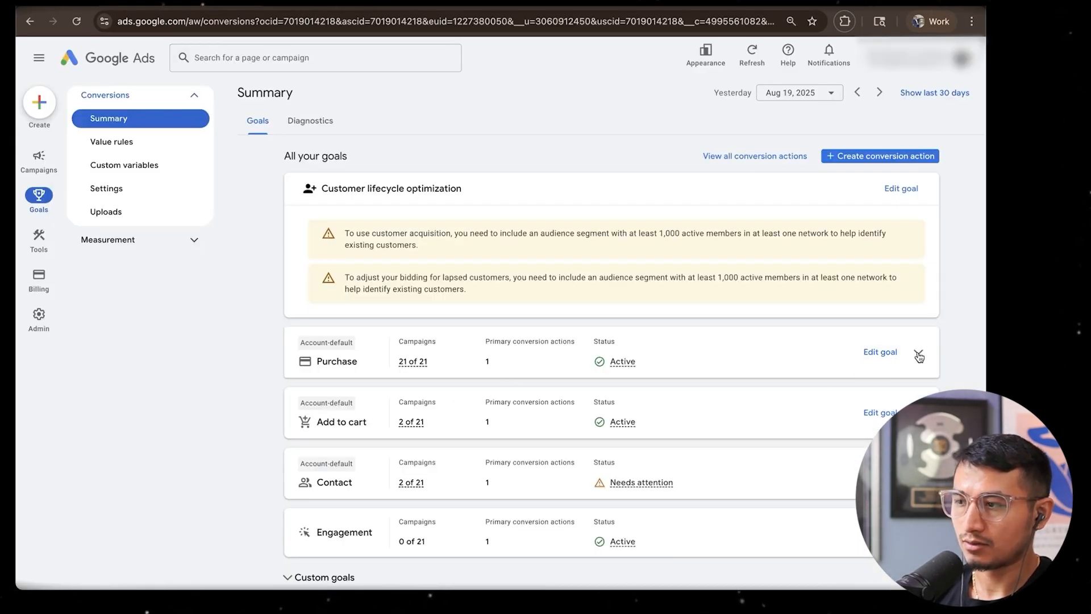
pyautogui.click(918, 355)
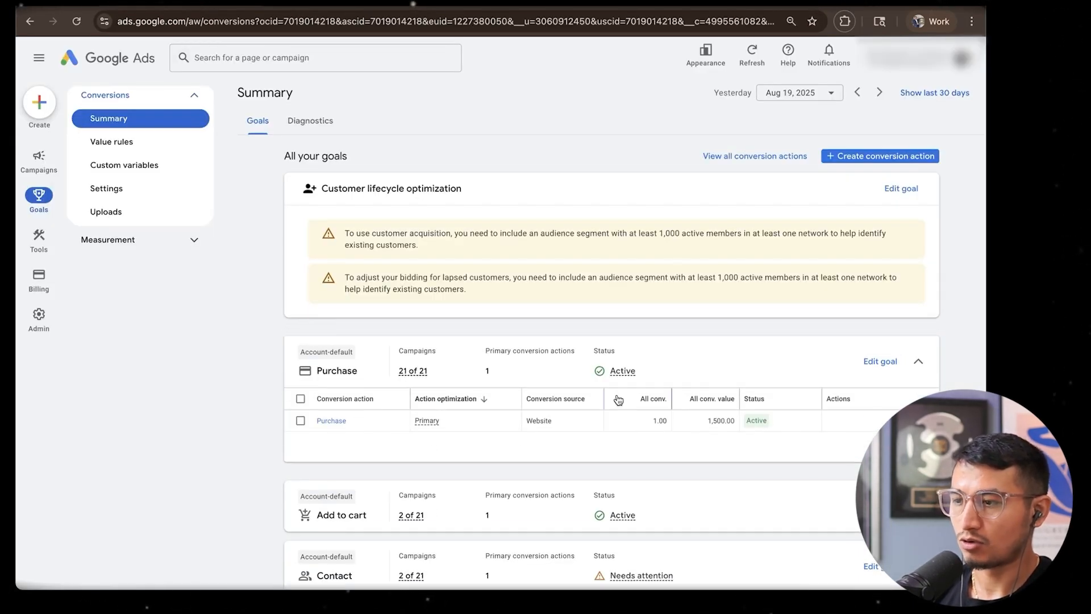
pyautogui.scroll(-2, 612, 397)
pyautogui.click(332, 346)
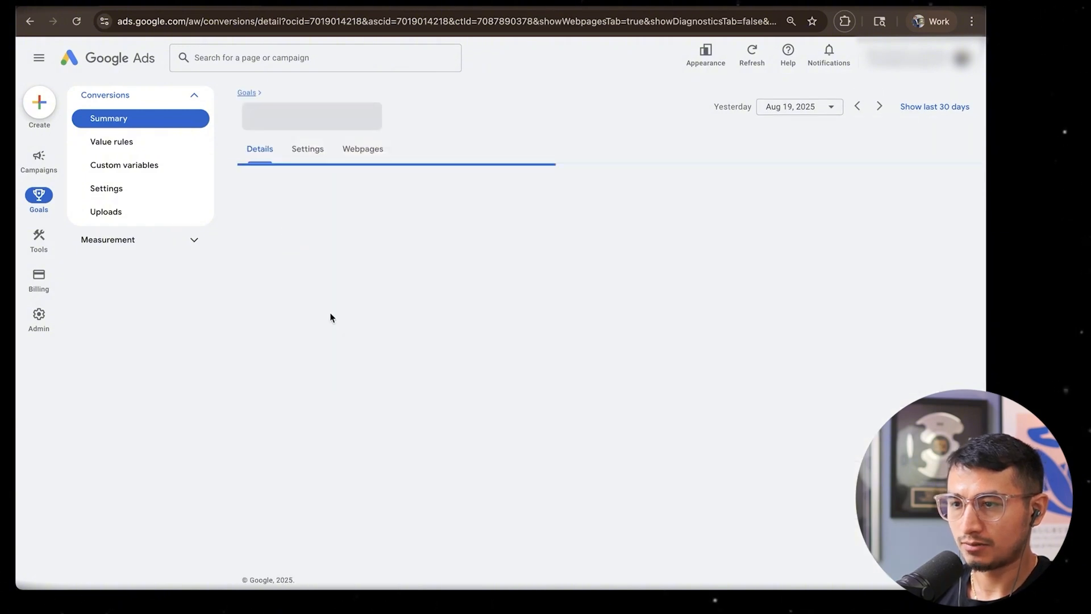
pyautogui.click(460, 459)
pyautogui.scroll(-7, 541, 389)
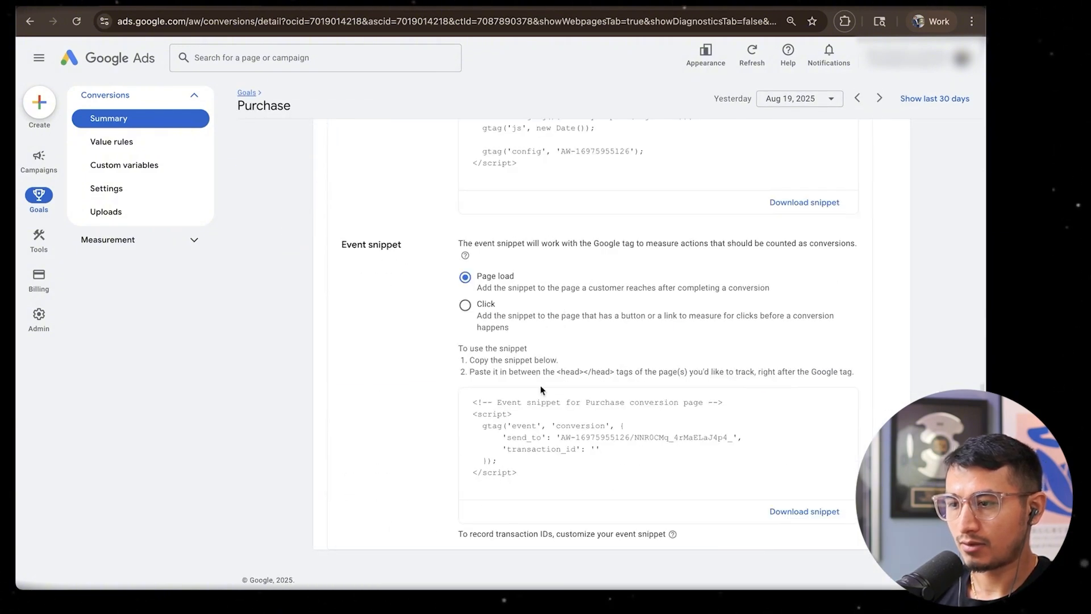
# Examine the Google tag code and the Purchase event snippet code in the tag setup
pyautogui.moveTo(523, 482); pyautogui.dragTo(464, 268)
pyautogui.scroll(4, 465, 410)
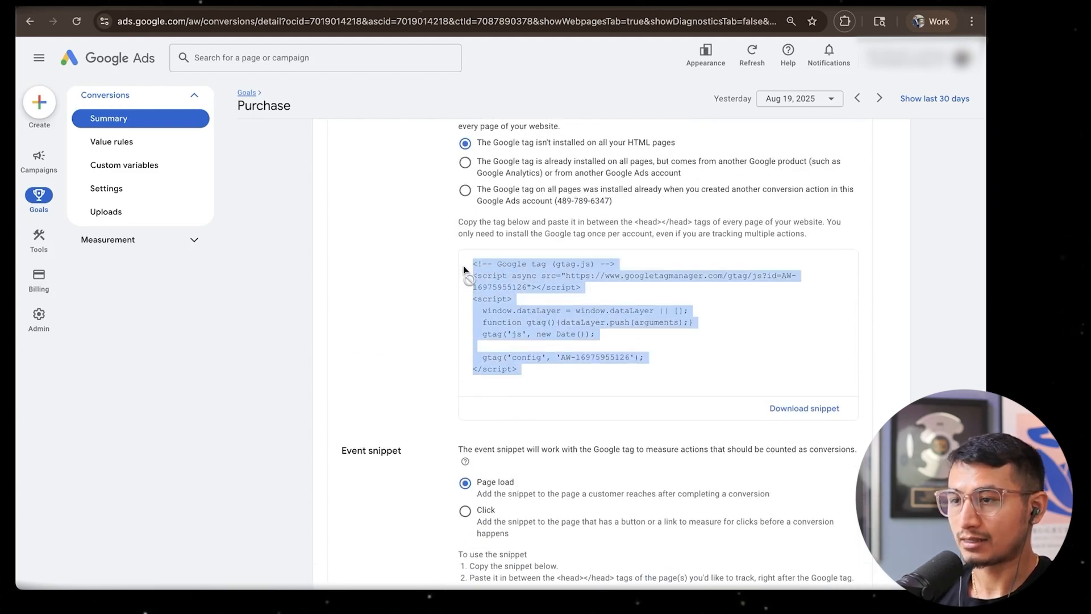
pyautogui.click(523, 377)
pyautogui.scroll(-4, 523, 377)
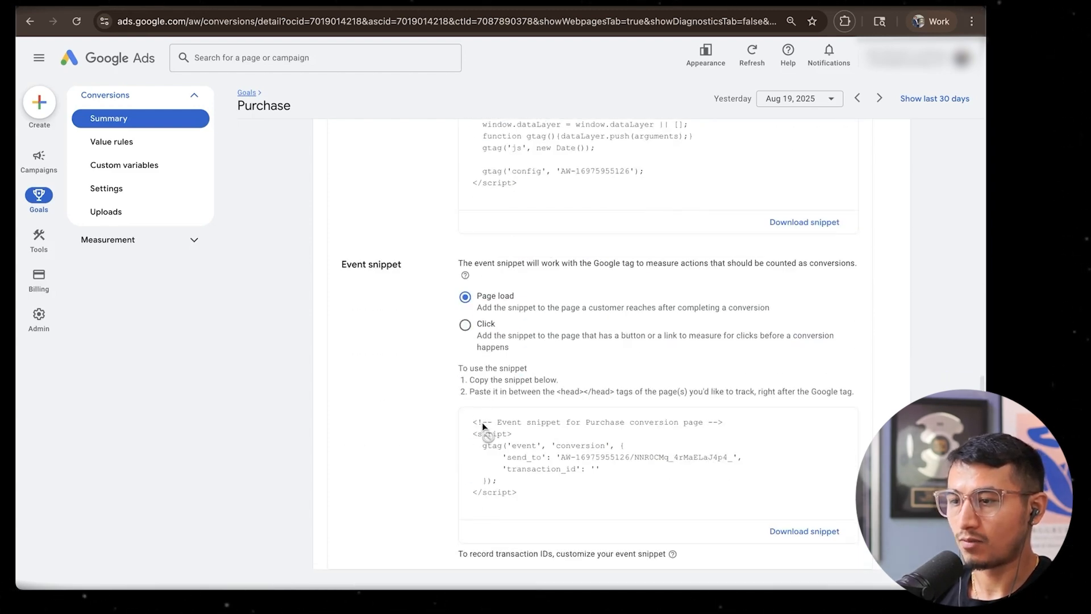
pyautogui.moveTo(481, 427); pyautogui.dragTo(532, 496)
pyautogui.click(531, 496)
# Review the Google tag section and highlight its complete gtag.js code
pyautogui.scroll(5, 562, 411)
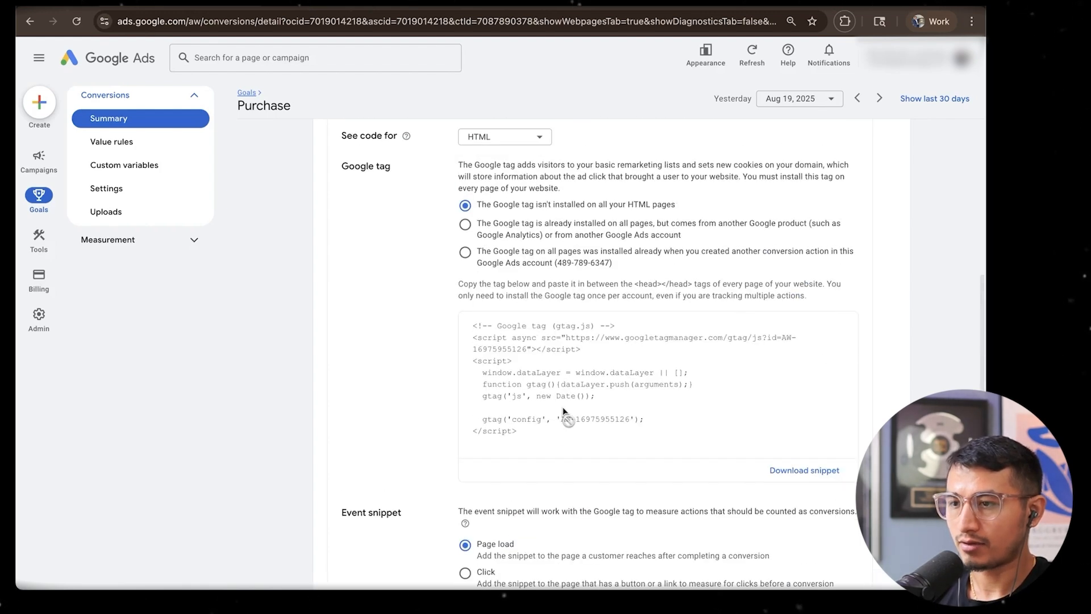
pyautogui.moveTo(398, 169); pyautogui.dragTo(317, 170)
pyautogui.moveTo(473, 325); pyautogui.dragTo(568, 439)
pyautogui.scroll(-3, 571, 446)
pyautogui.scroll(-2, 572, 447)
# Review the Event snippet section and highlight its Purchase conversion code
pyautogui.moveTo(402, 246); pyautogui.dragTo(336, 246)
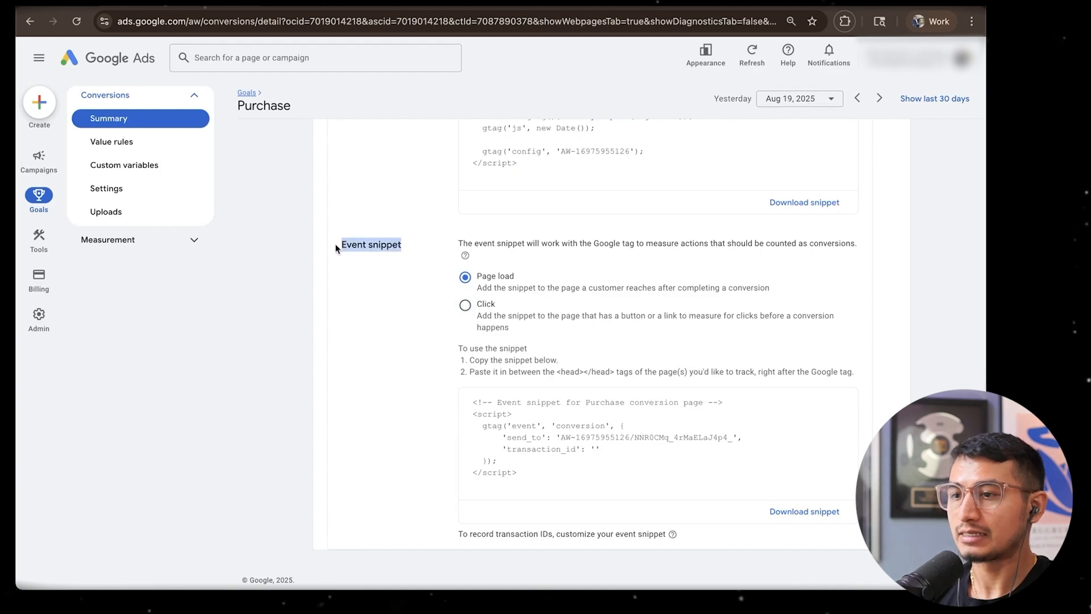
pyautogui.click(336, 246)
pyautogui.moveTo(476, 401); pyautogui.dragTo(519, 493)
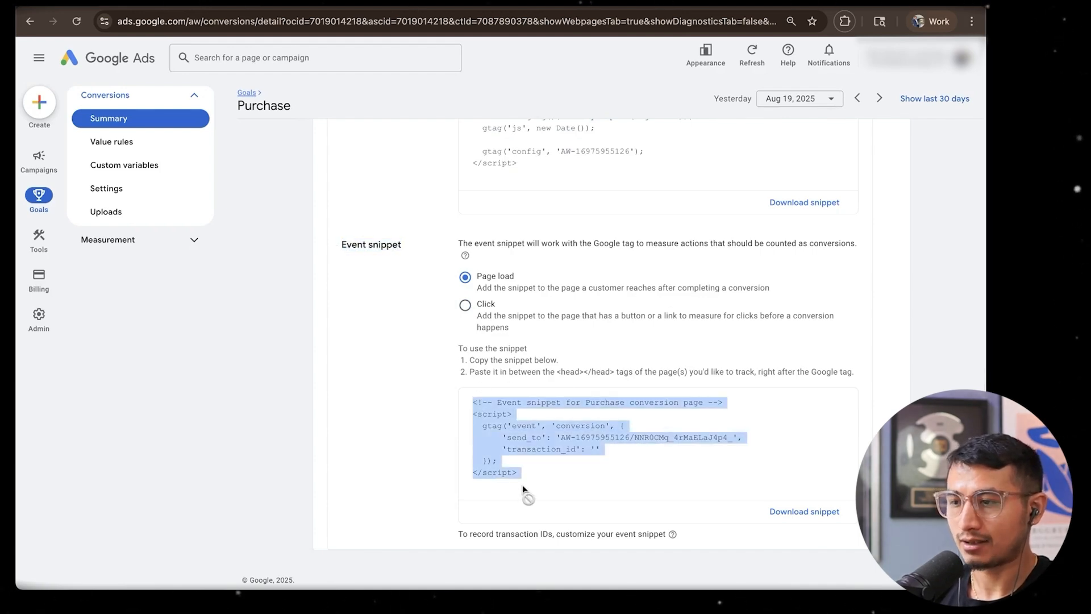
pyautogui.click(523, 489)
# Highlight the Google tag code again and check the matching tag's sent hits in Tag Assistant on the upsell page
pyautogui.scroll(3, 582, 400)
pyautogui.moveTo(520, 317); pyautogui.dragTo(580, 45)
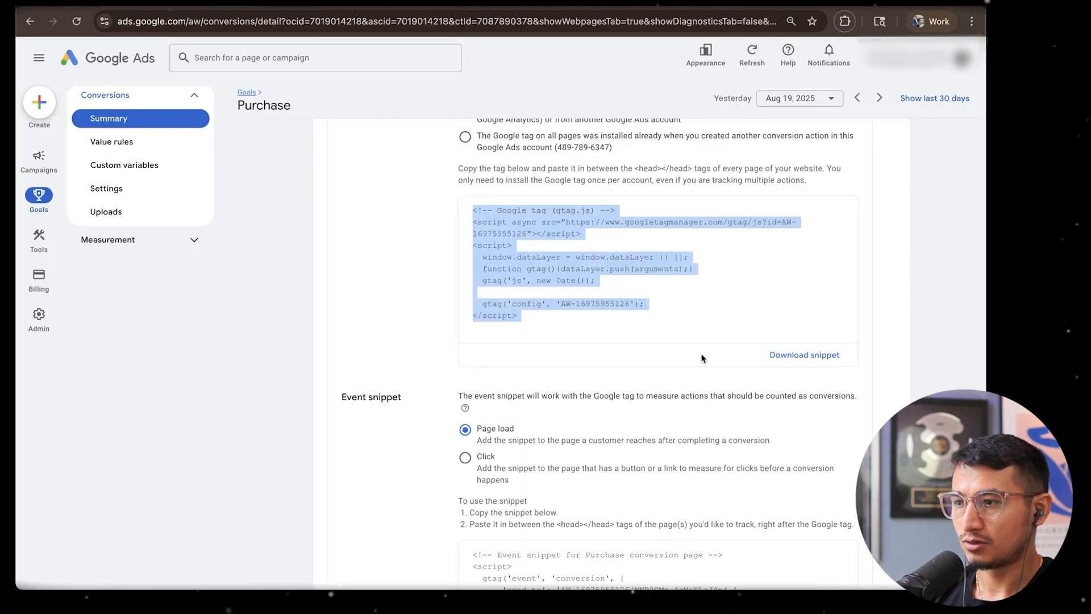
pyautogui.scroll(5, 617, 248)
pyautogui.click(607, 374)
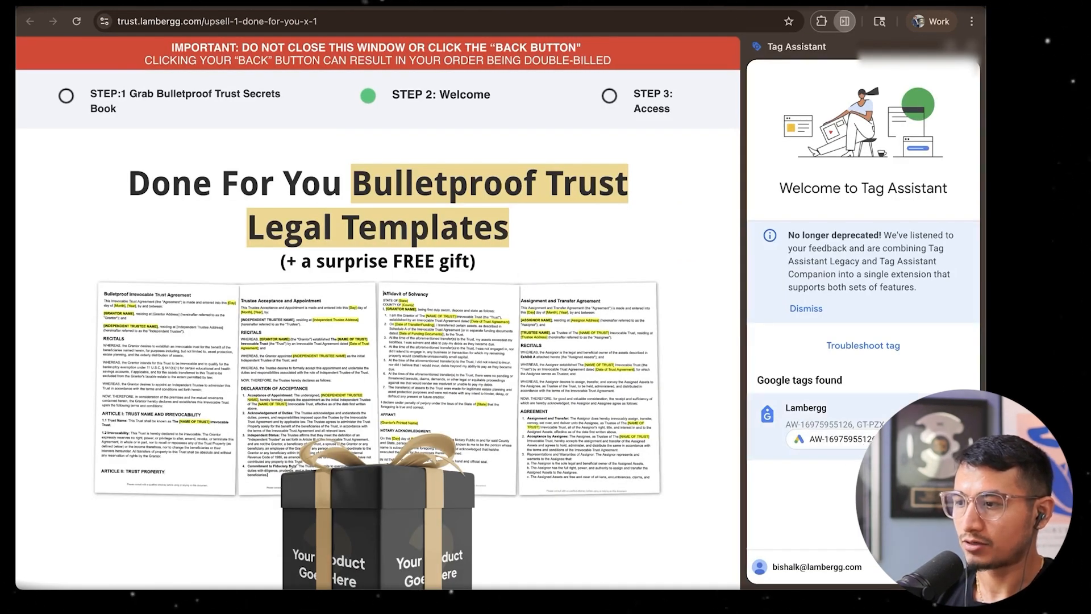
pyautogui.click(818, 423)
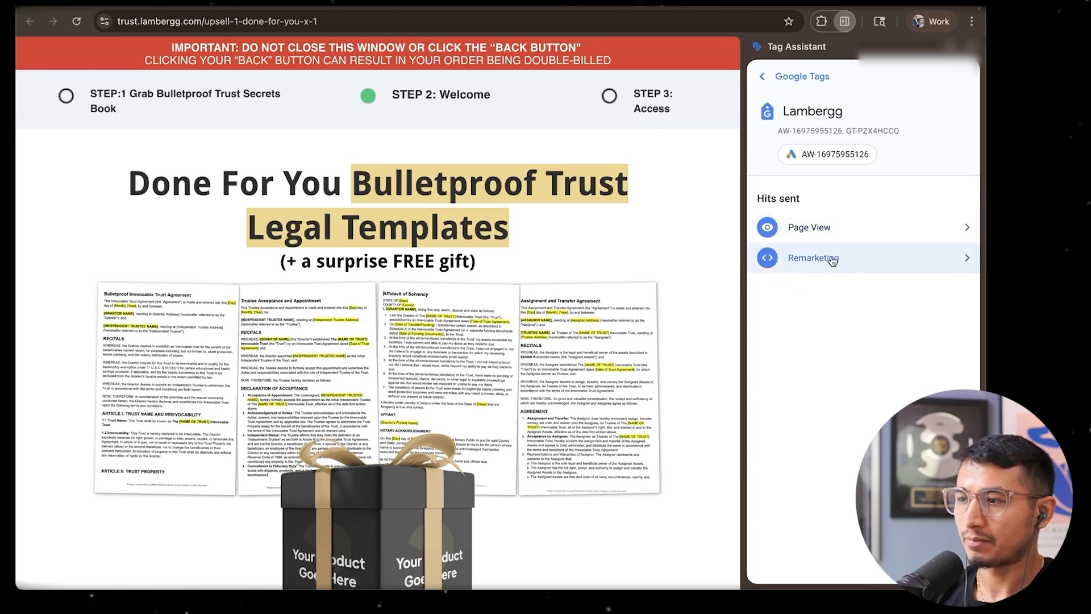
pyautogui.click(763, 76)
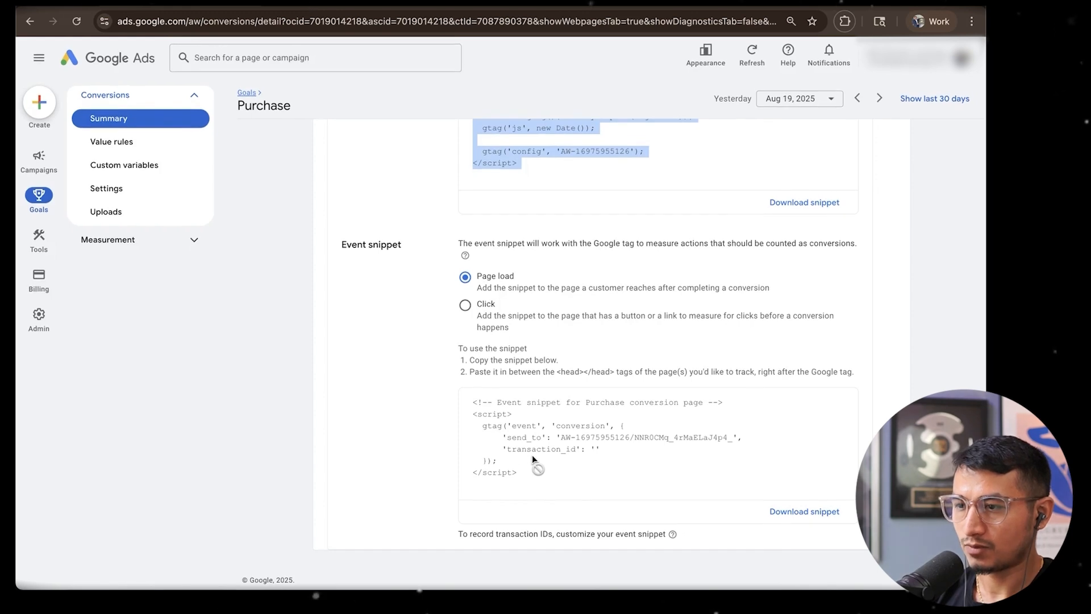
# Examine the Purchase event snippet and highlight the instruction to place it between the head tags
pyautogui.moveTo(525, 474); pyautogui.dragTo(472, 404)
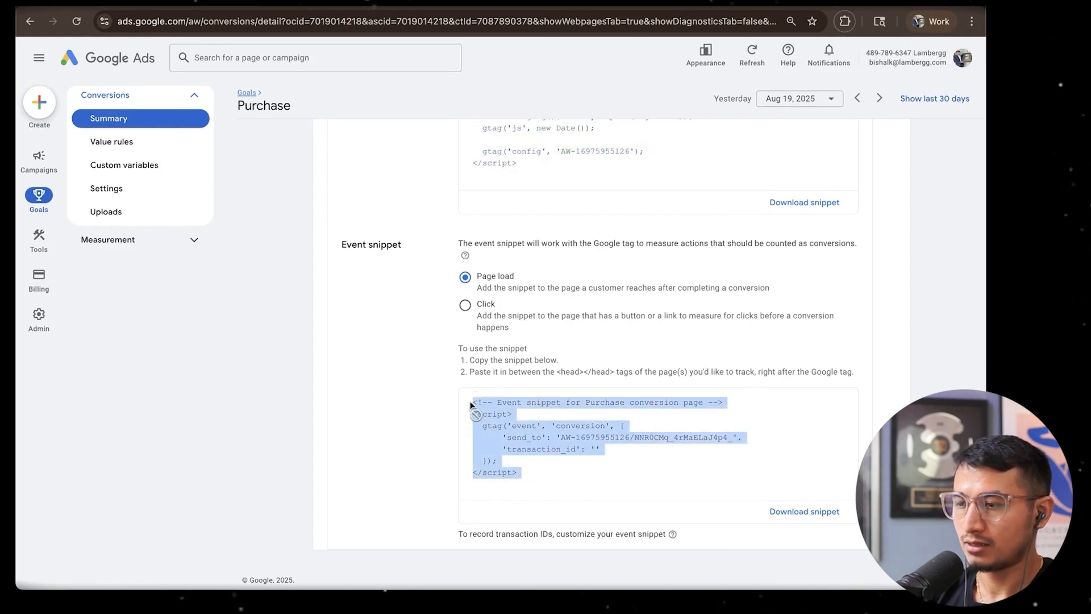
pyautogui.click(576, 370)
pyautogui.moveTo(559, 370); pyautogui.dragTo(614, 372)
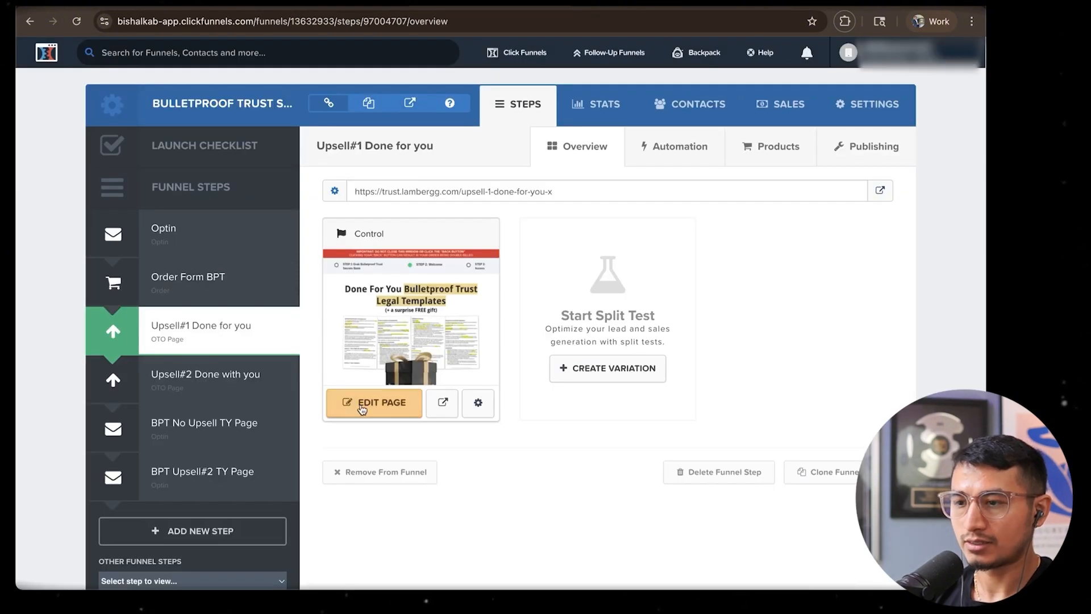
# In ClickFunnels, open the Upsell#1 page editor and examine the Google tag and Purchase event snippet in its header tracking code
pyautogui.click(368, 407)
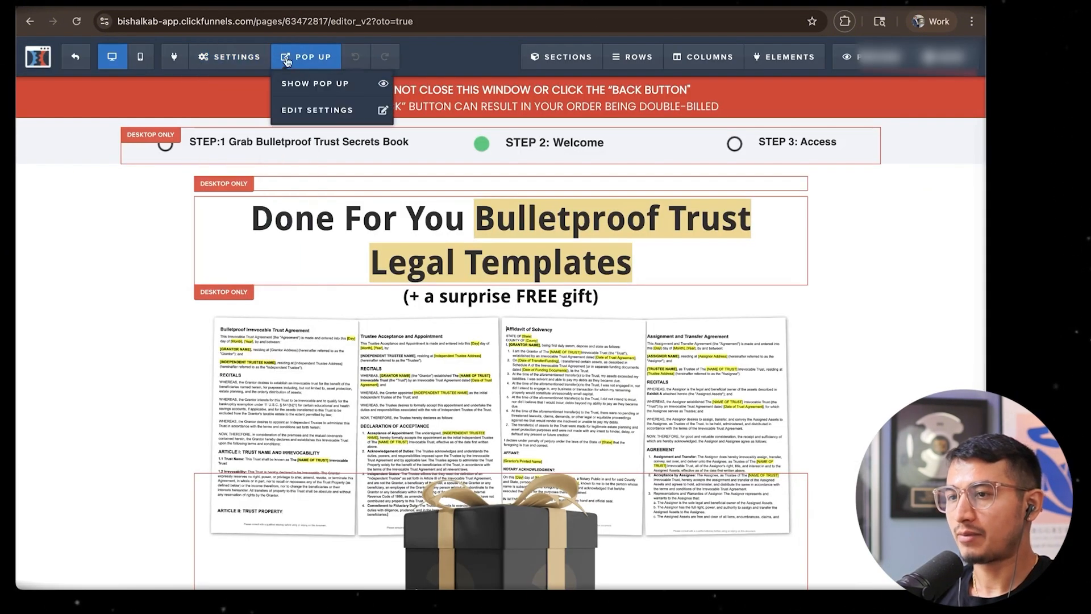
pyautogui.moveTo(248, 67)
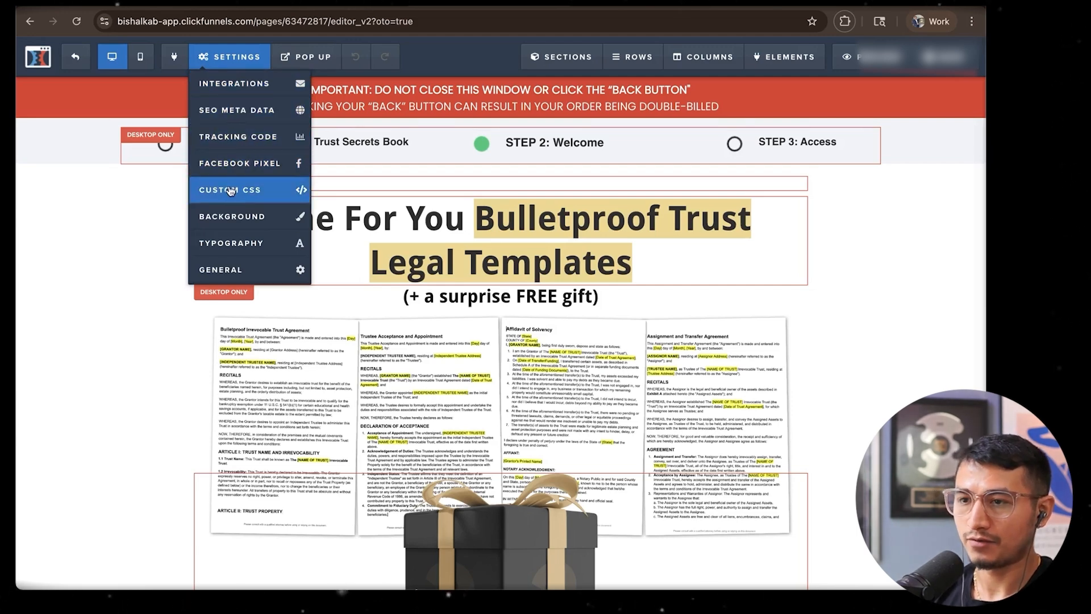
pyautogui.click(230, 138)
pyautogui.scroll(-5, 471, 251)
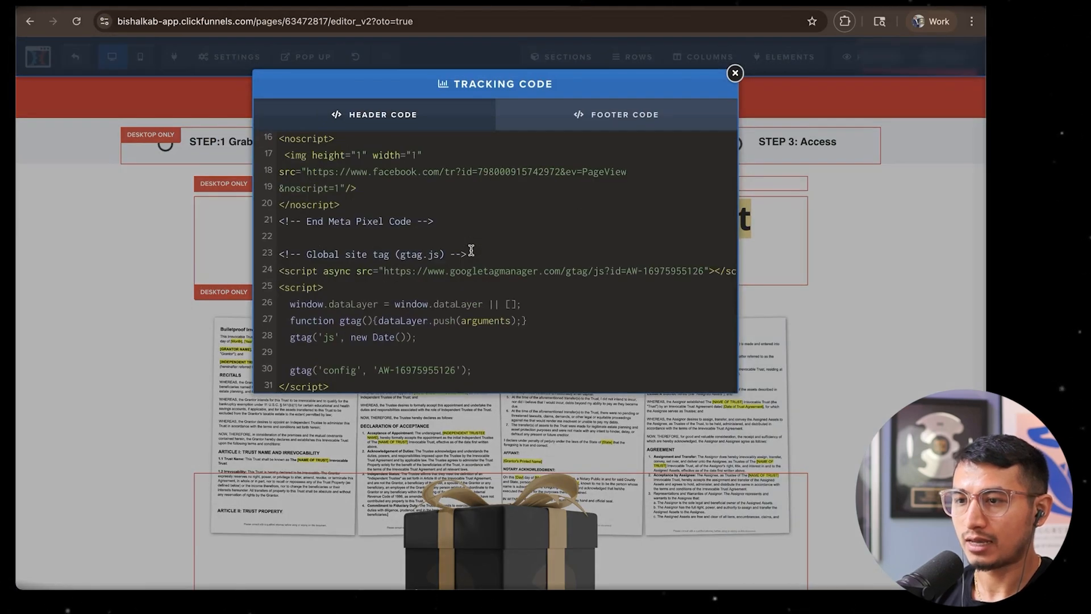
pyautogui.scroll(-3, 471, 250)
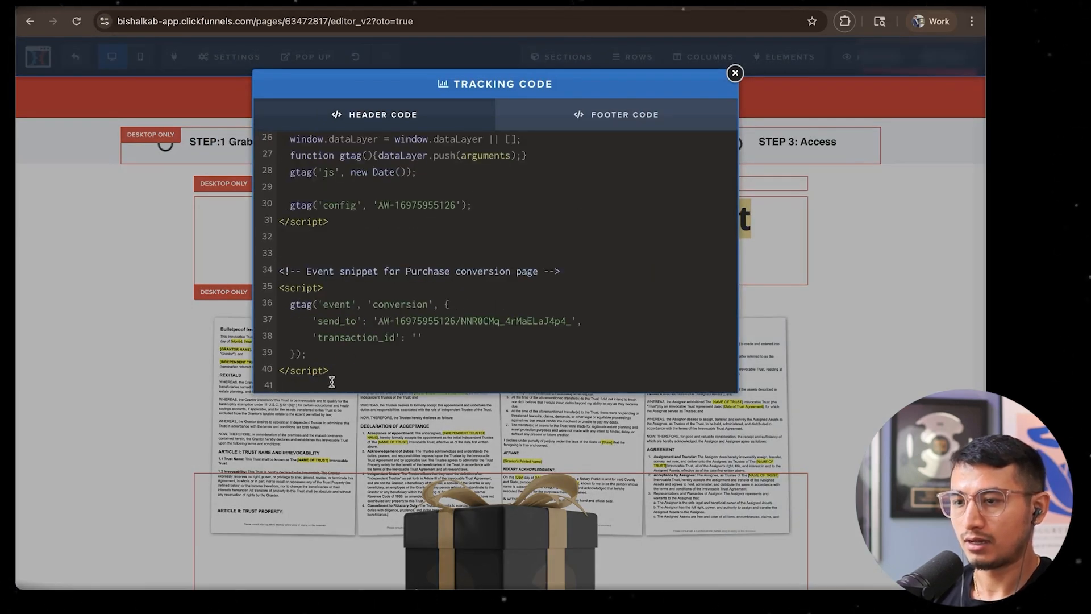
pyautogui.moveTo(331, 382); pyautogui.dragTo(278, 269)
pyautogui.press('cmd+c')
pyautogui.click(281, 270)
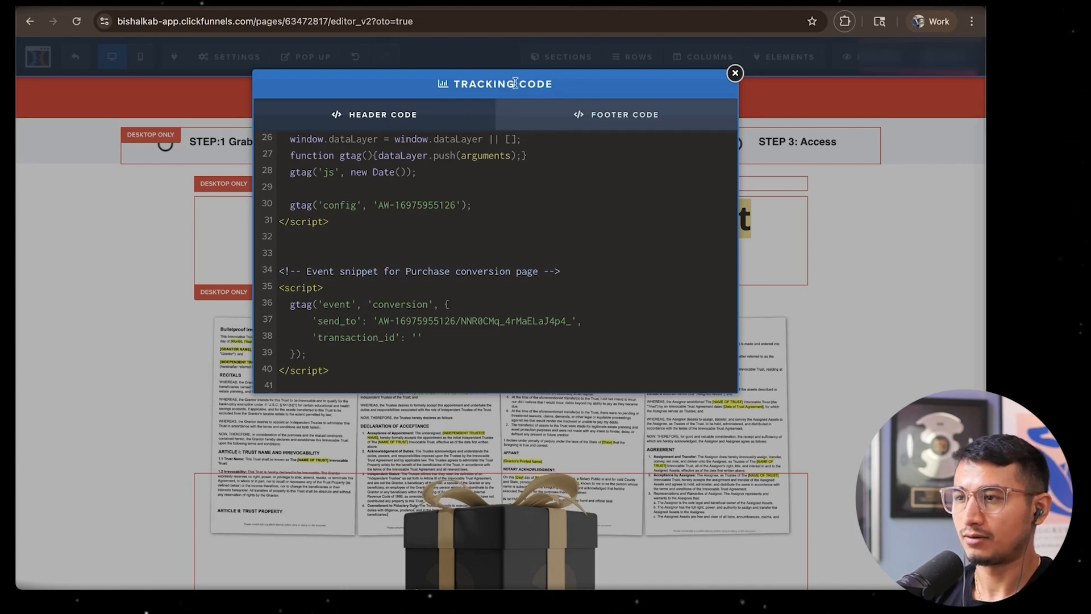
# Close the tracking code and, in the Google Ads Purchase tag setup, review the Google tag code and the Event snippet section
pyautogui.click(735, 74)
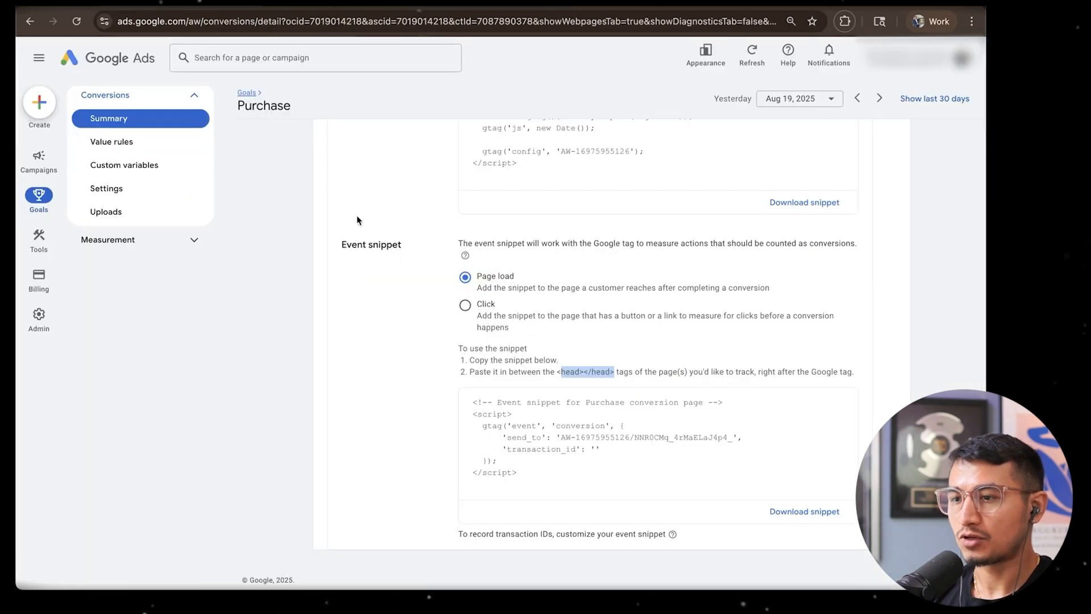
pyautogui.scroll(4, 356, 220)
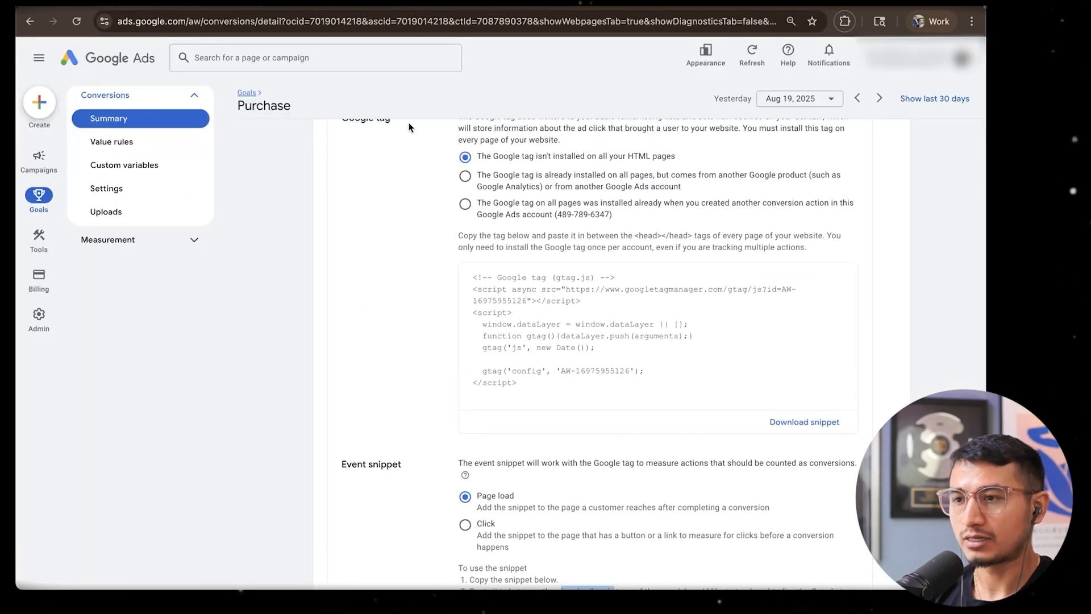
pyautogui.moveTo(405, 126); pyautogui.dragTo(349, 123)
pyautogui.scroll(1, 406, 281)
pyautogui.moveTo(540, 423); pyautogui.dragTo(469, 310)
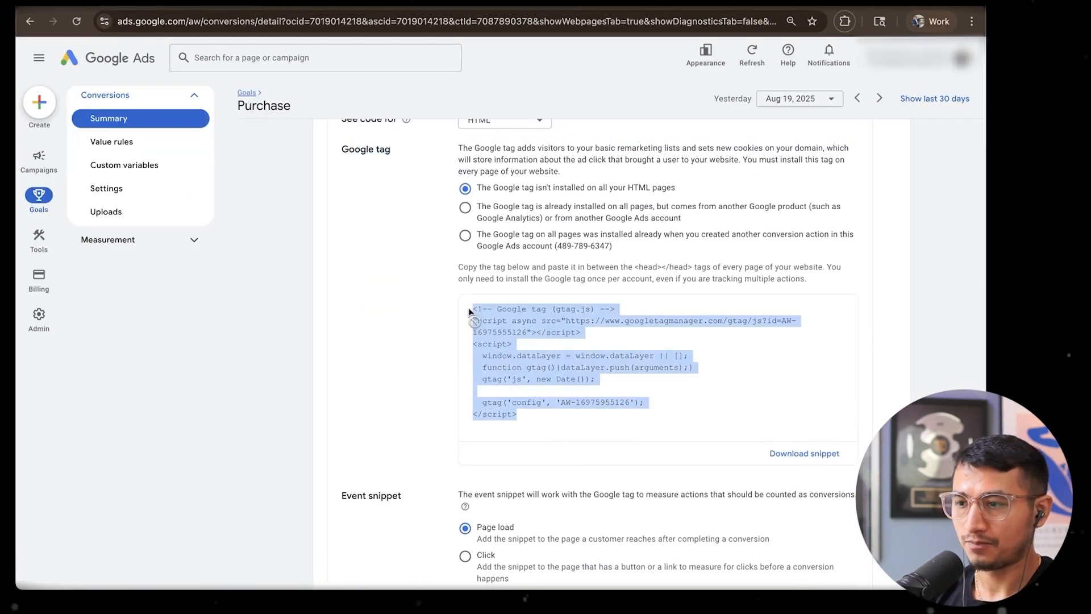
pyautogui.scroll(-4, 469, 311)
pyautogui.moveTo(414, 268); pyautogui.dragTo(333, 268)
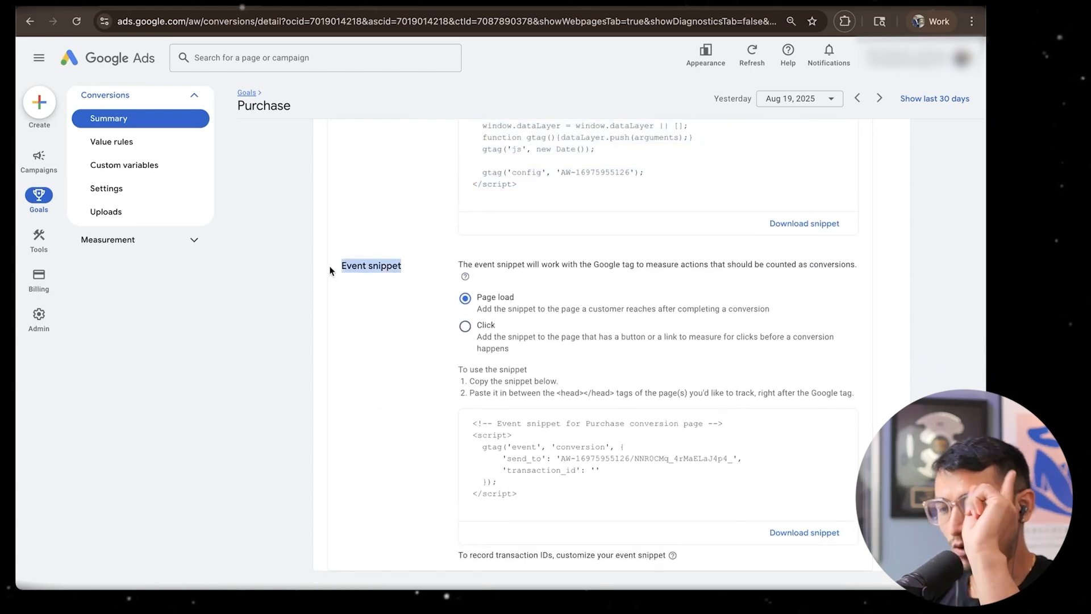
pyautogui.scroll(-1, 401, 323)
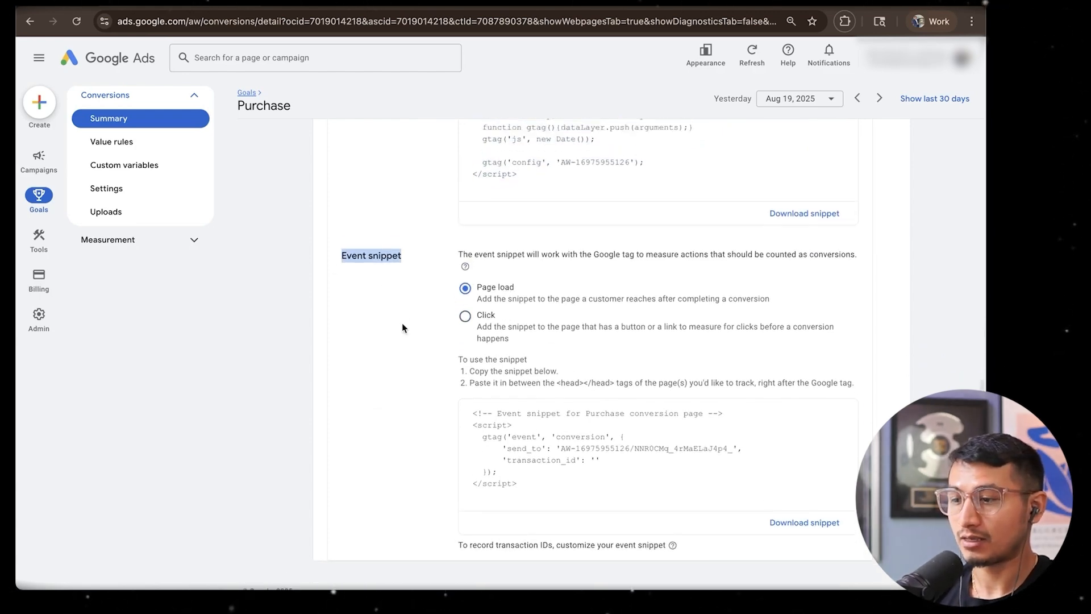
pyautogui.scroll(10, 401, 323)
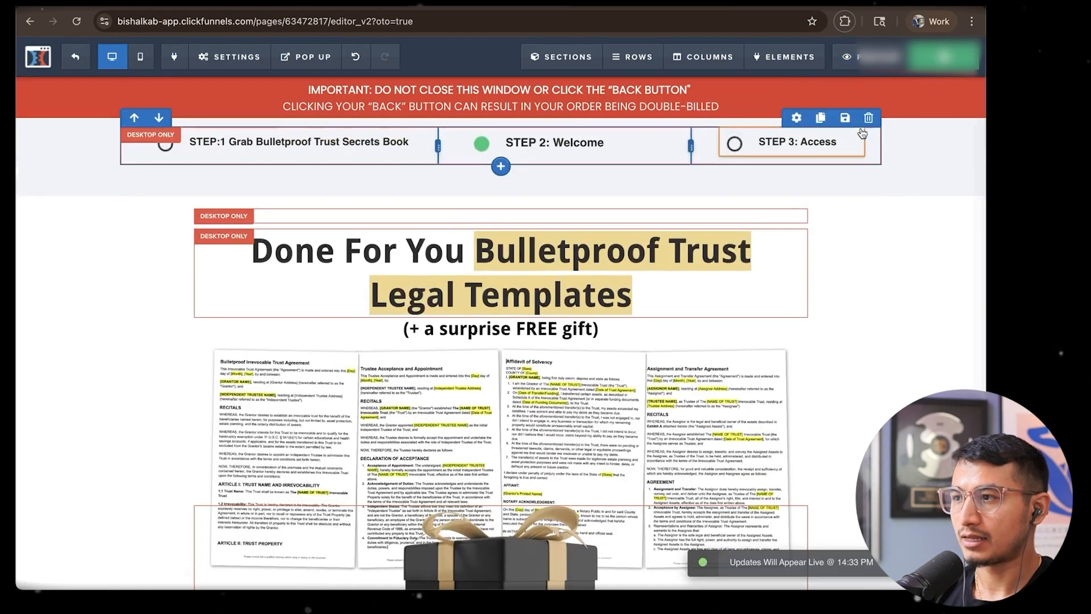
# Preview the ClickFunnels upsell page and open the Purchase event's hit details in Tag Assistant
pyautogui.click(878, 60)
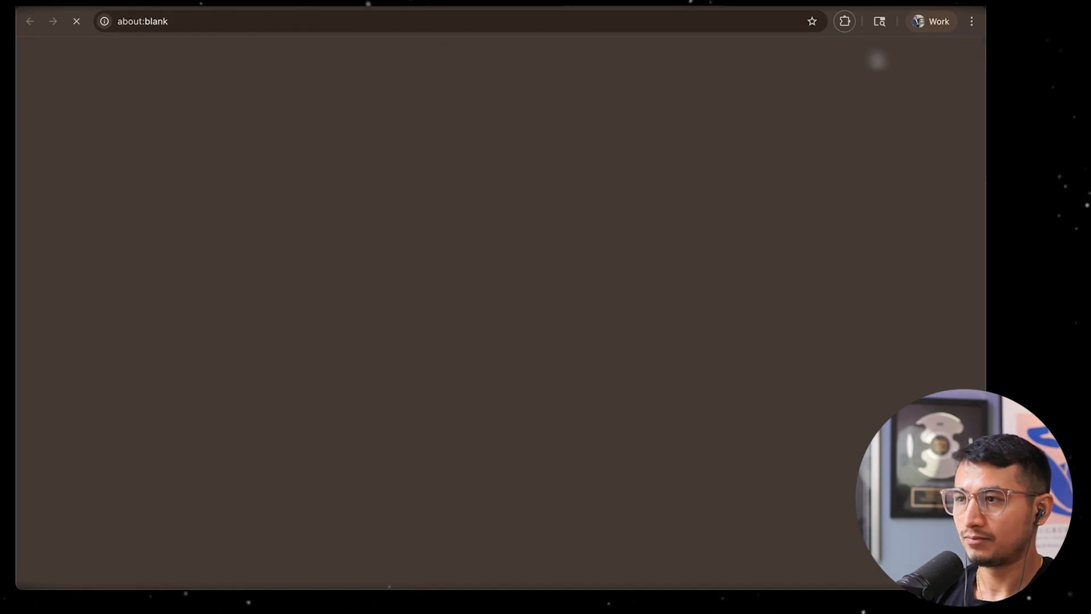
pyautogui.click(845, 22)
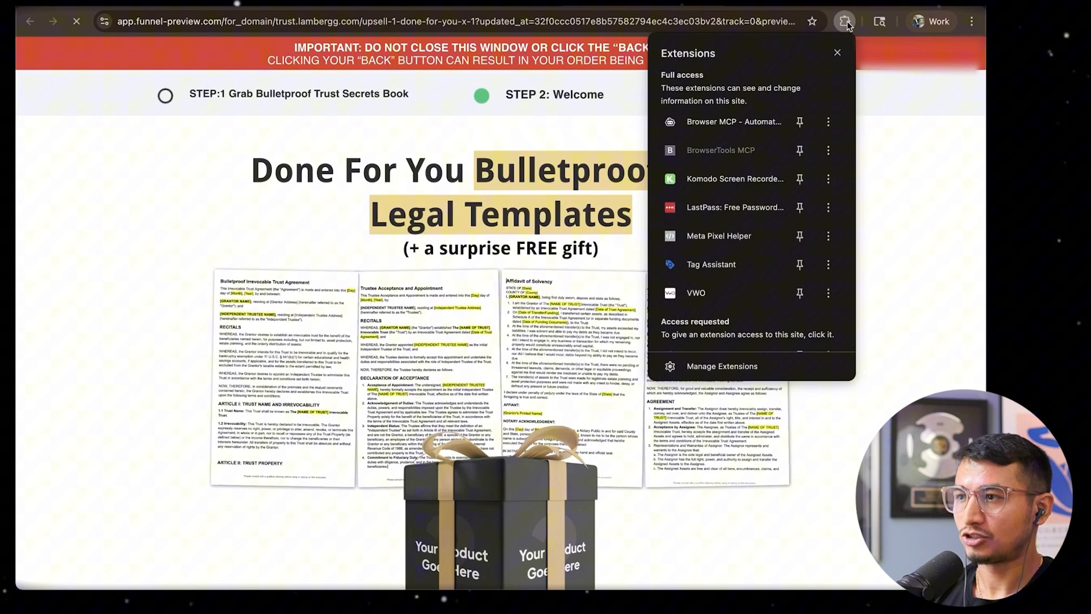
pyautogui.click(711, 267)
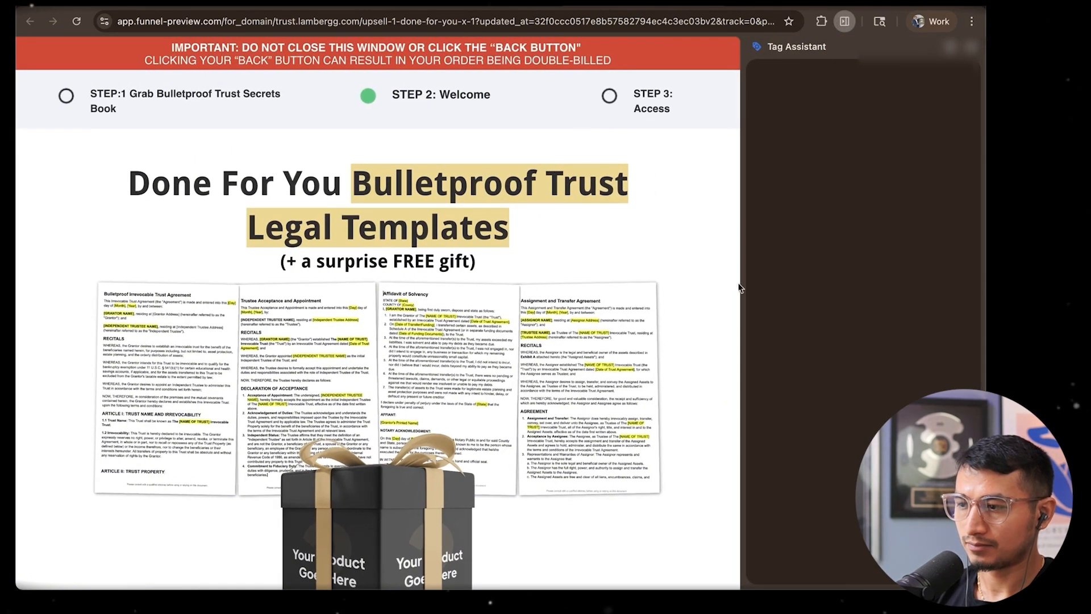
pyautogui.click(798, 225)
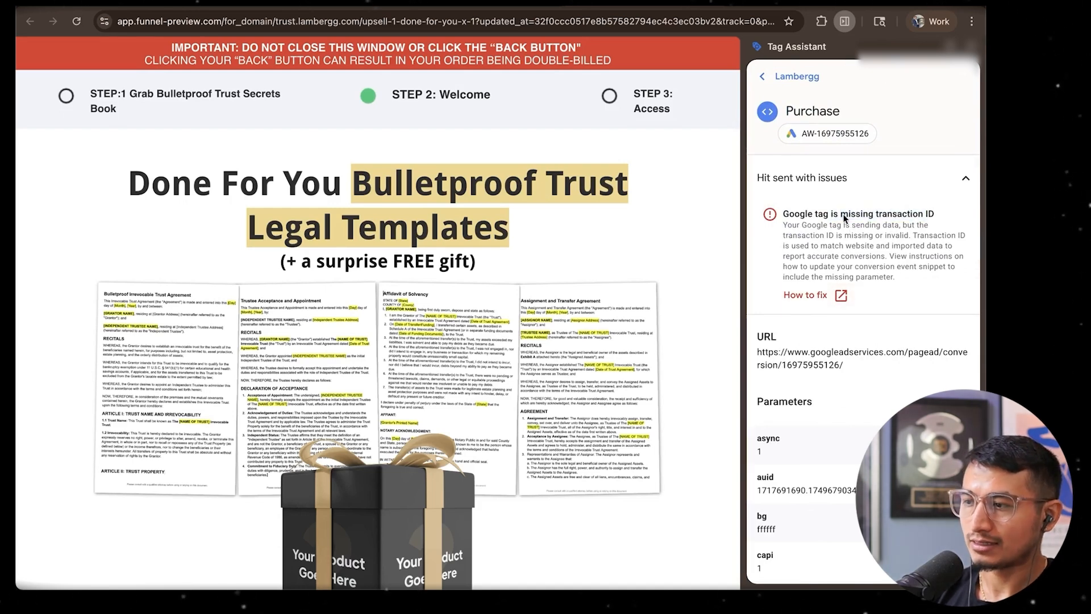
# Review the Purchase hit's details and capture a screenshot of the issue message in Tag Assistant
pyautogui.scroll(-10, 852, 288)
pyautogui.scroll(10, 853, 288)
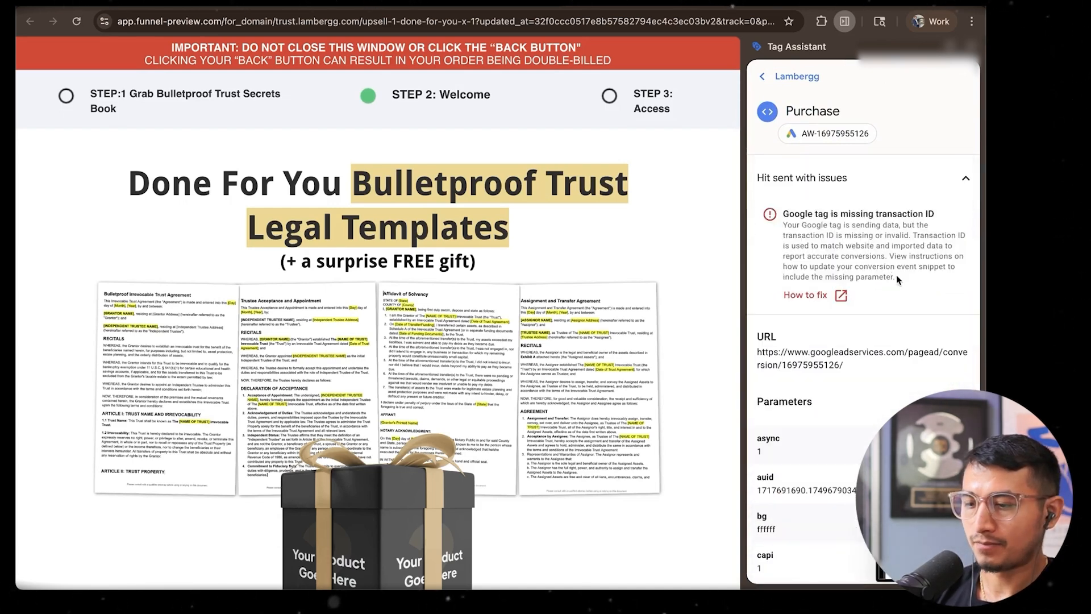
pyautogui.press('super+shift+4')
pyautogui.moveTo(745, 59); pyautogui.dragTo(978, 314)
# Put the Purchase event snippet from Google Ads into a Claude message and add "That's event snippet for purchase." and "I installed on my page."
pyautogui.click(500, 3)
pyautogui.scroll(-15, 500, 432)
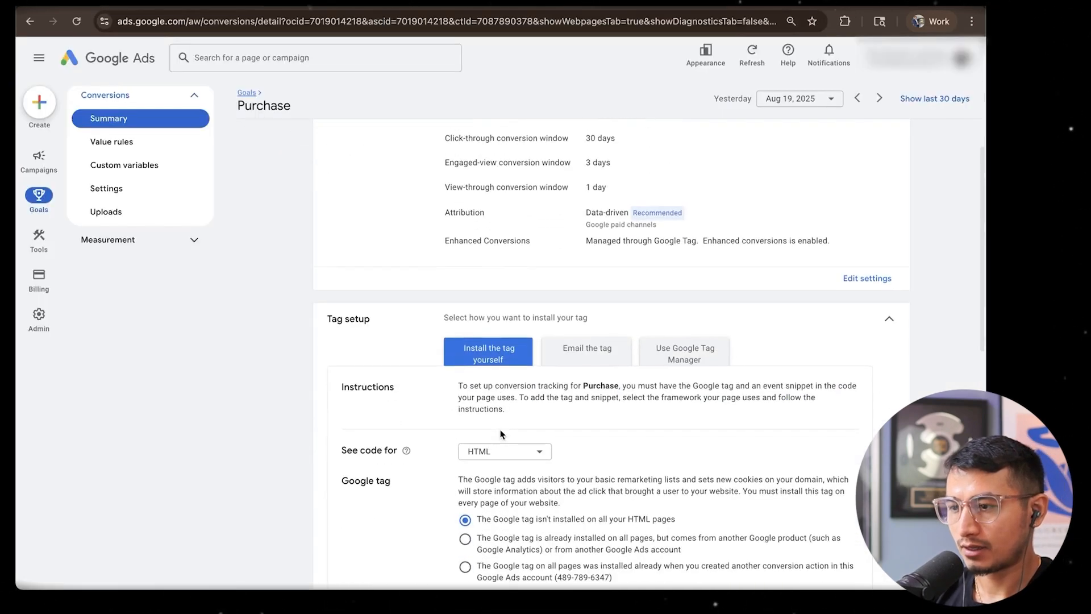
pyautogui.moveTo(943, 338)
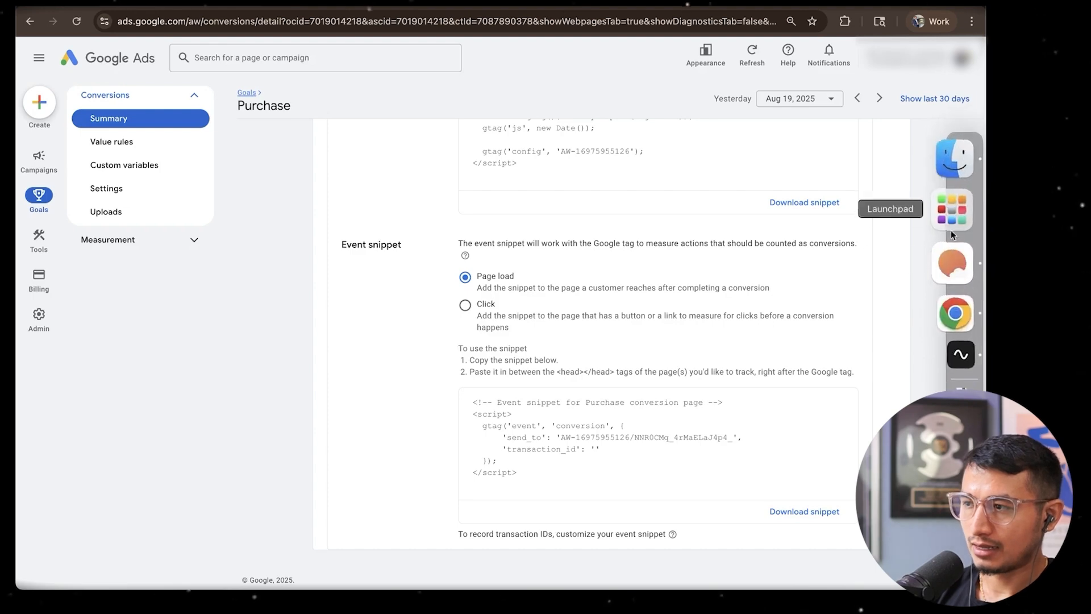
pyautogui.click(949, 224)
pyautogui.hscroll(2, 546, 306)
pyautogui.click(589, 458)
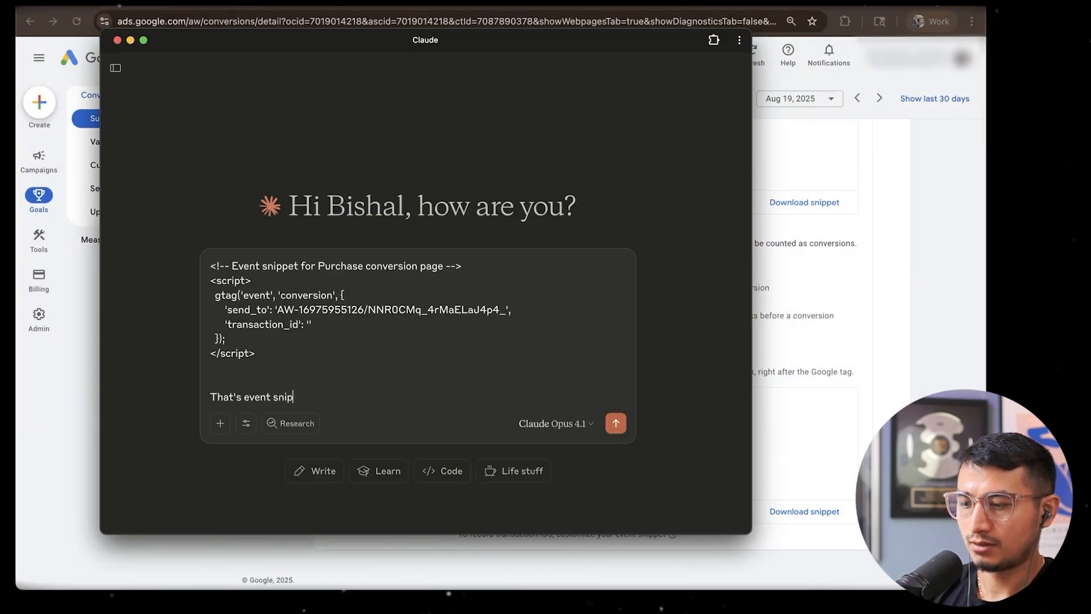
pyautogui.write('e.')
pyautogui.hotkey('shift', 'Return')
pyautogui.hotkey('shift', 'Return')
pyautogui.write('I i')
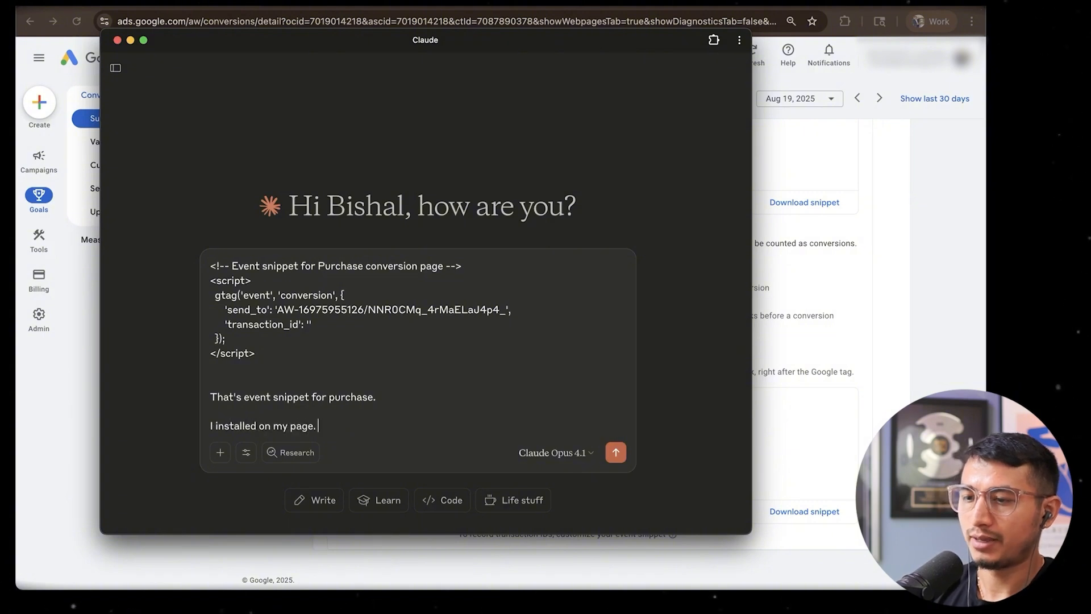
pyautogui.hotkey('shift', 'Return')
pyautogui.hotkey('shift', 'Return')
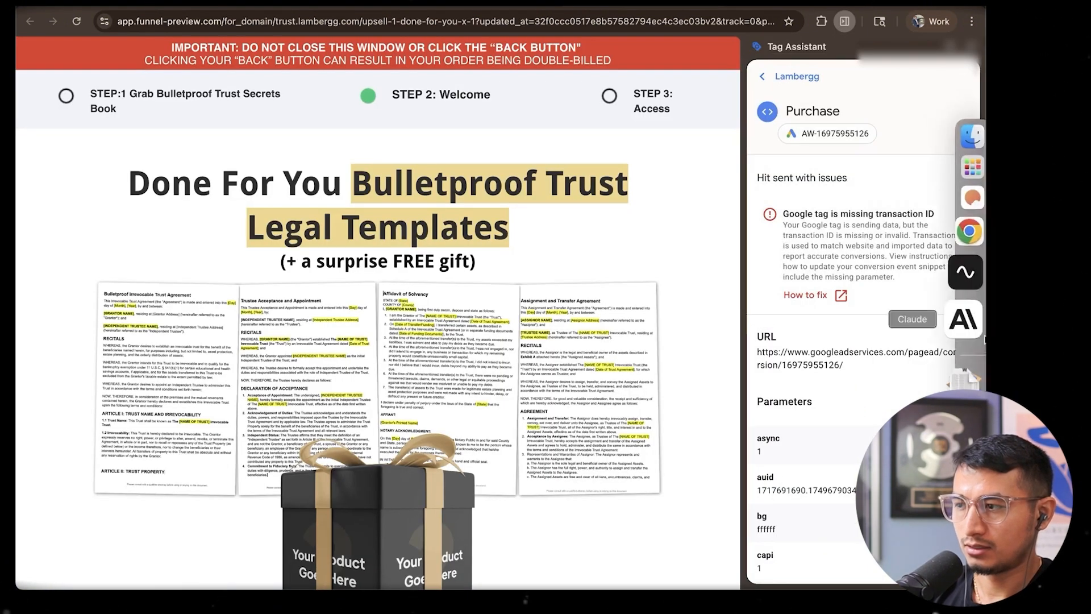
# Attach the Tag Assistant screenshot, add "This is the error by tag assistant chrome extension", and send the message to Claude
pyautogui.click(958, 337)
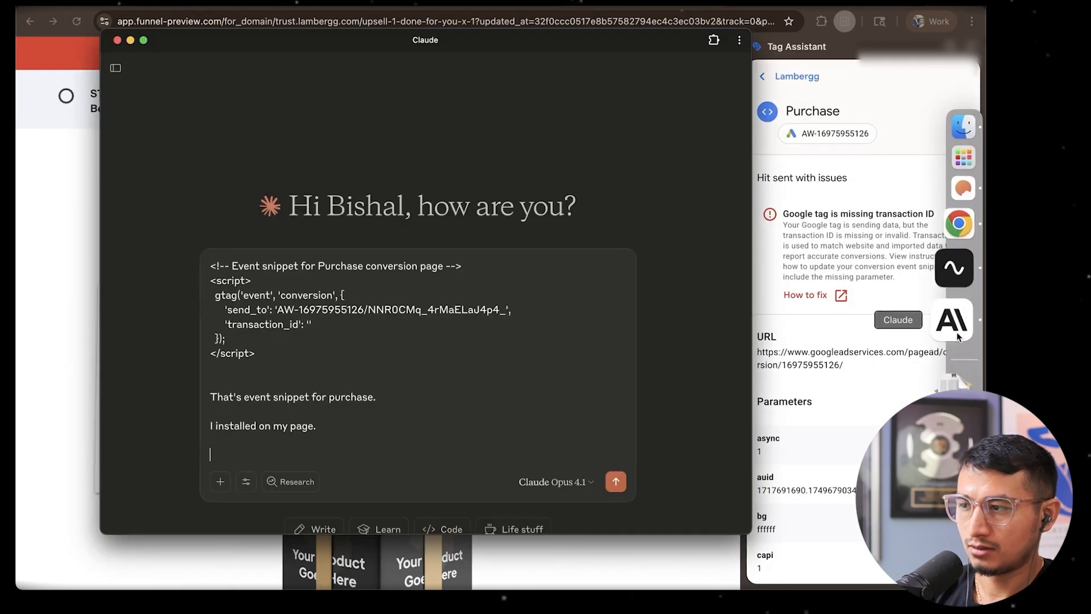
pyautogui.press('super+v')
pyautogui.write('This')
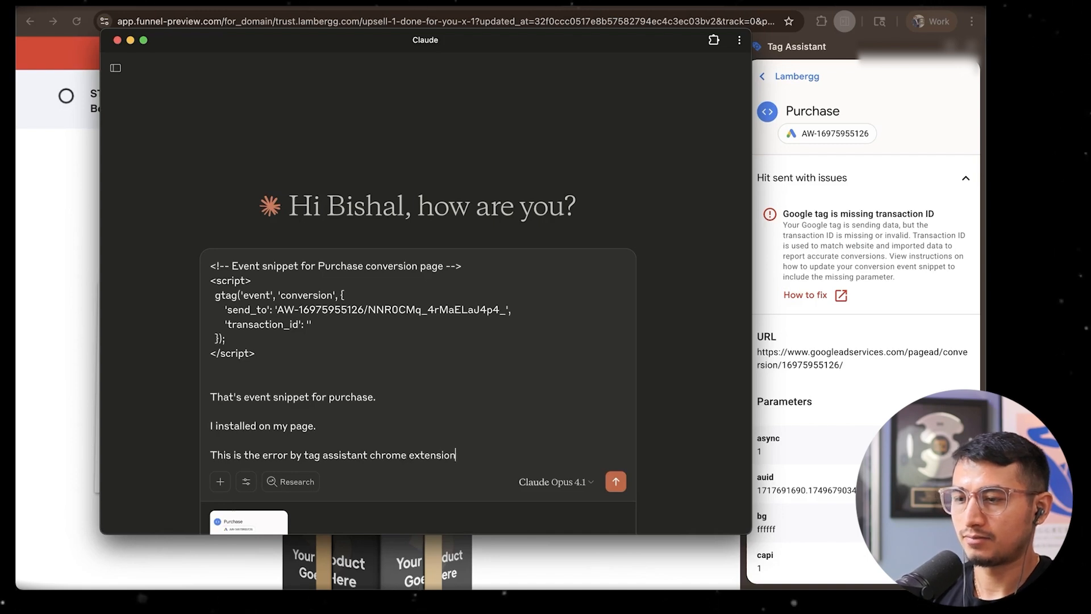
pyautogui.press('Return')
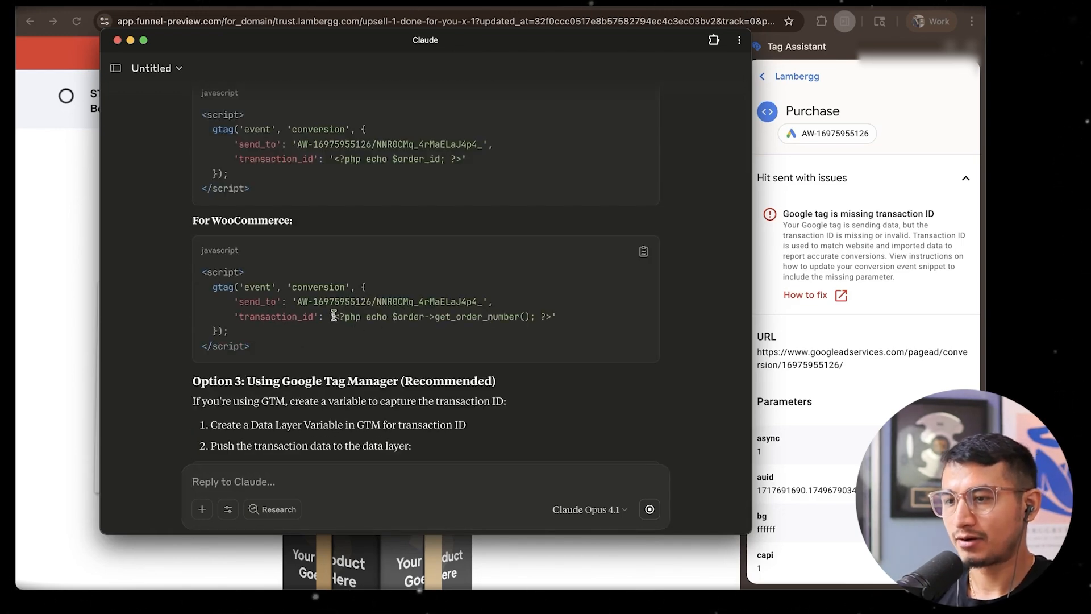
# Examine the suggested transaction_id code for WooCommerce and the other fix options in Claude's answer
pyautogui.moveTo(334, 316); pyautogui.dragTo(548, 317)
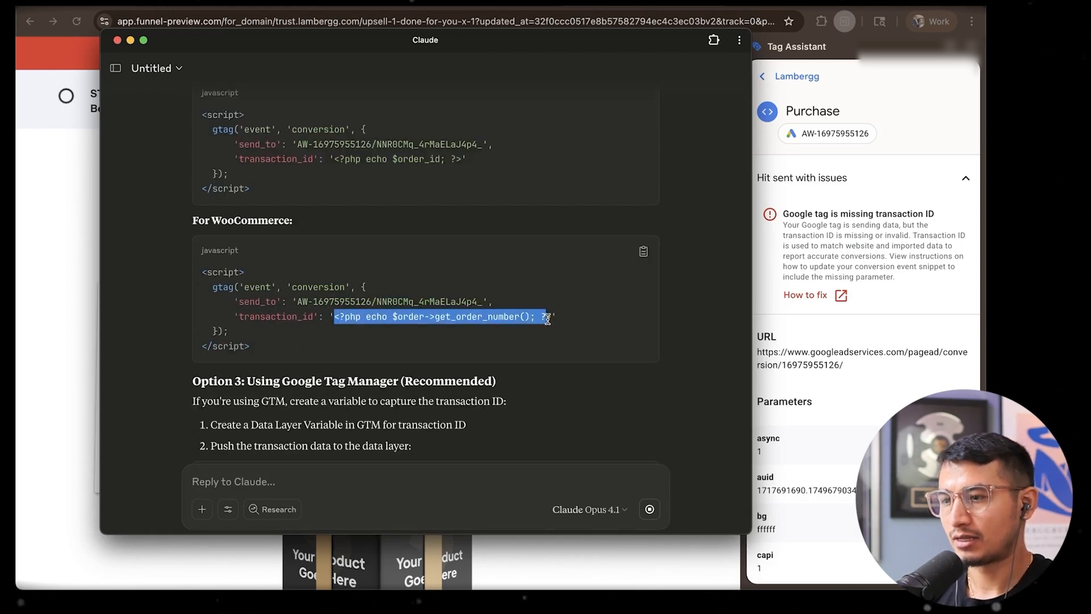
pyautogui.click(546, 316)
pyautogui.scroll(3, 548, 318)
pyautogui.moveTo(456, 248); pyautogui.dragTo(380, 248)
pyautogui.click(362, 250)
pyautogui.scroll(-6, 362, 251)
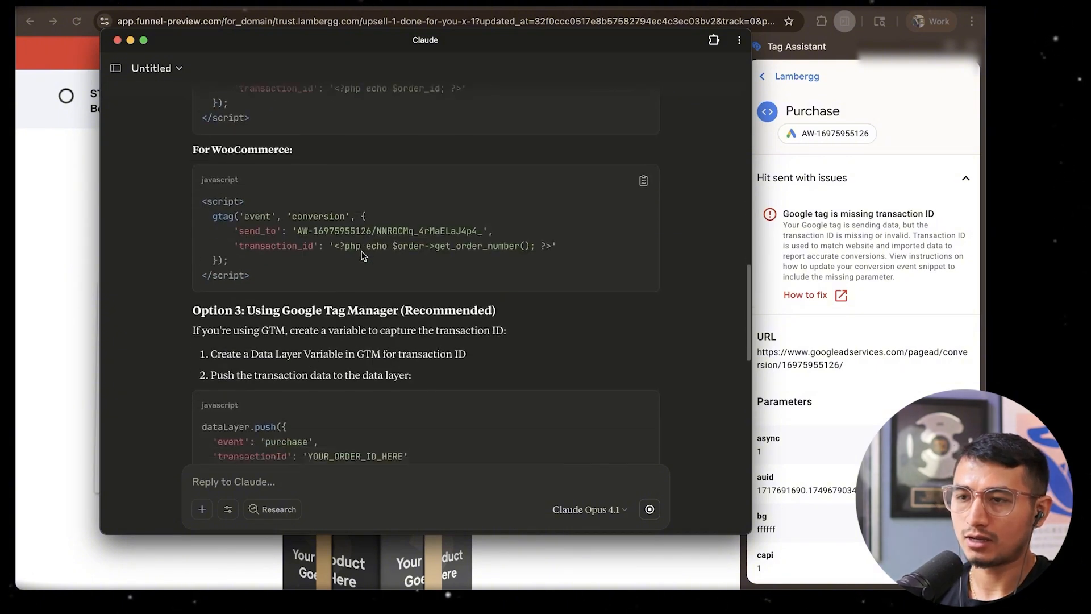
pyautogui.scroll(-3, 361, 250)
pyautogui.press('cmd+v')
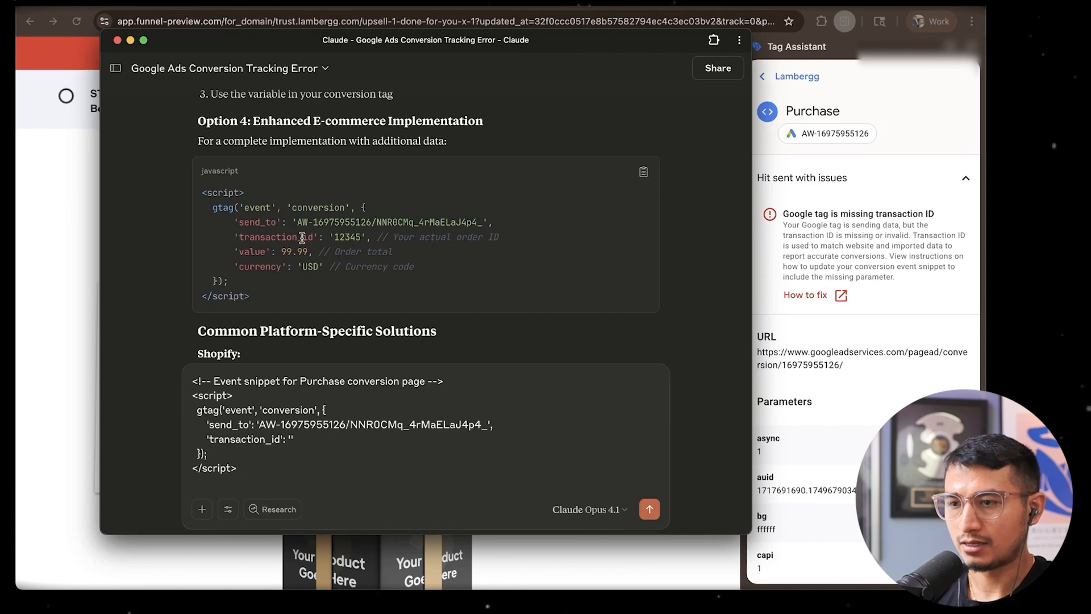
pyautogui.moveTo(309, 252); pyautogui.dragTo(257, 251)
pyautogui.click(258, 251)
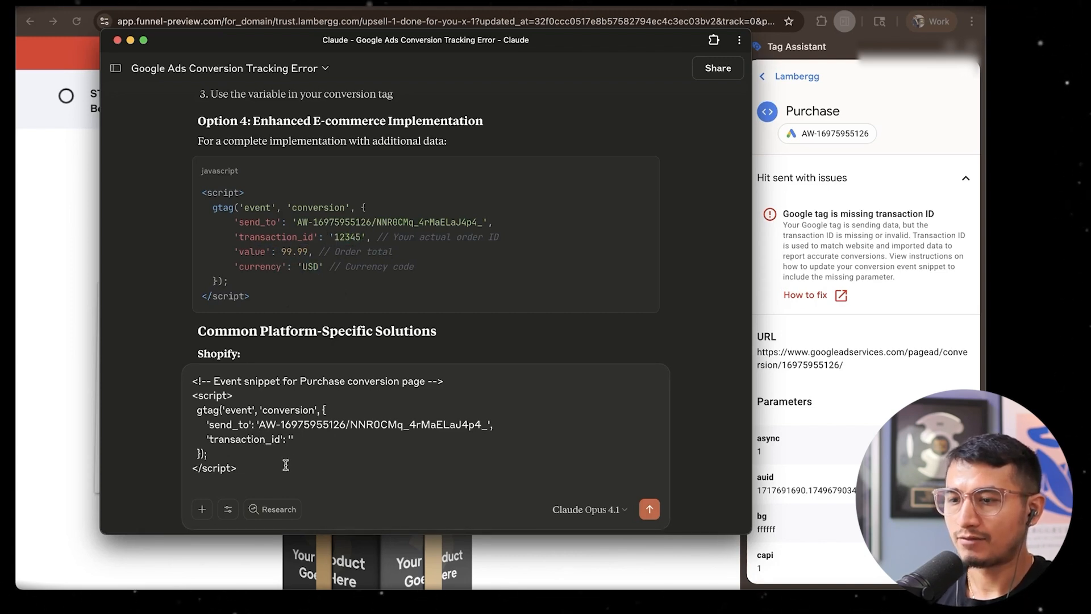
pyautogui.press('cmd+a')
pyautogui.press('BackSpace')
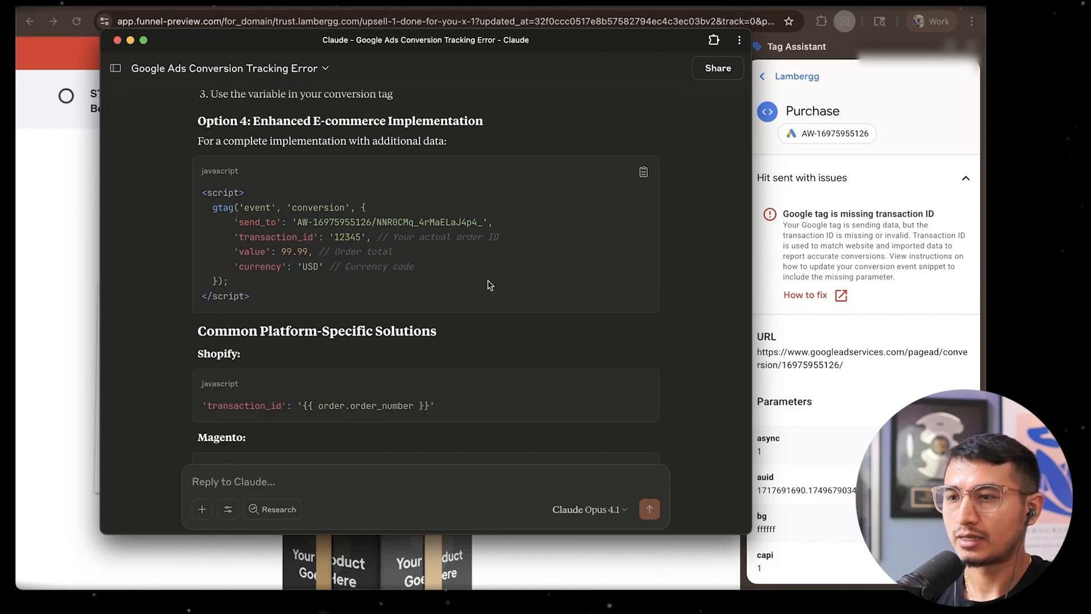
# Return to Tag Assistant and point out the transaction ID issue on the Purchase hit
pyautogui.click(815, 179)
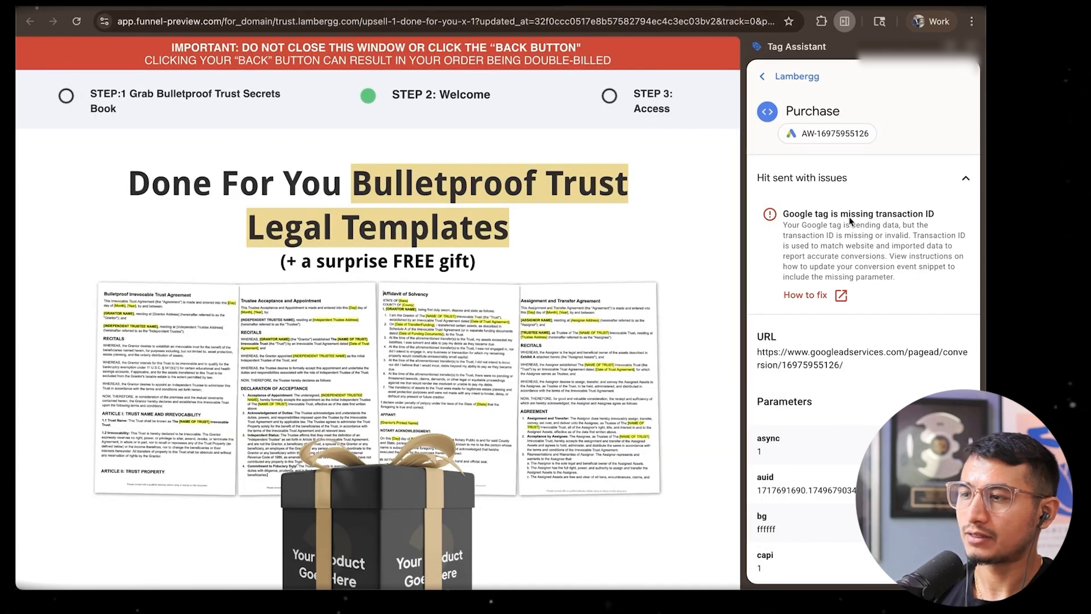
pyautogui.moveTo(849, 216); pyautogui.dragTo(922, 214)
pyautogui.click(921, 212)
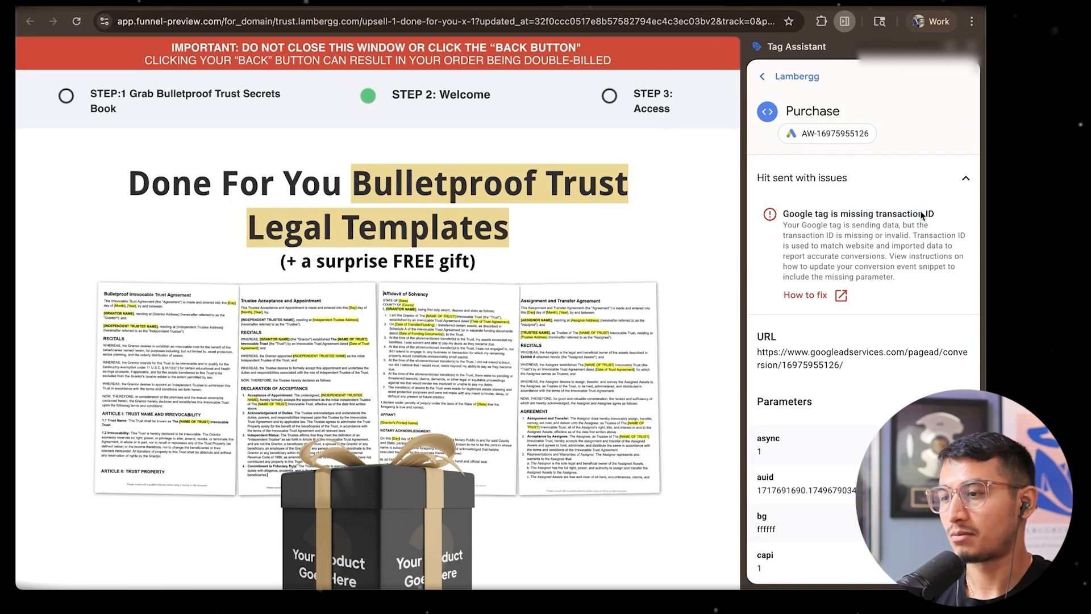
# In Google Ads, go back to the conversion goals summary and open the Add to cart conversion action
pyautogui.click(454, 4)
pyautogui.scroll(15, 550, 355)
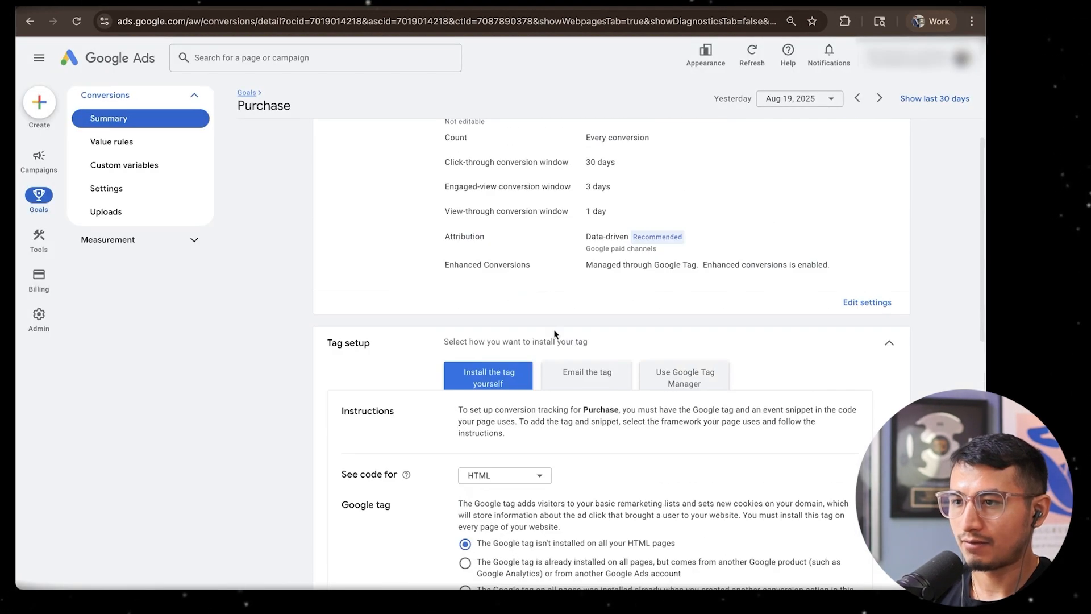
pyautogui.click(245, 94)
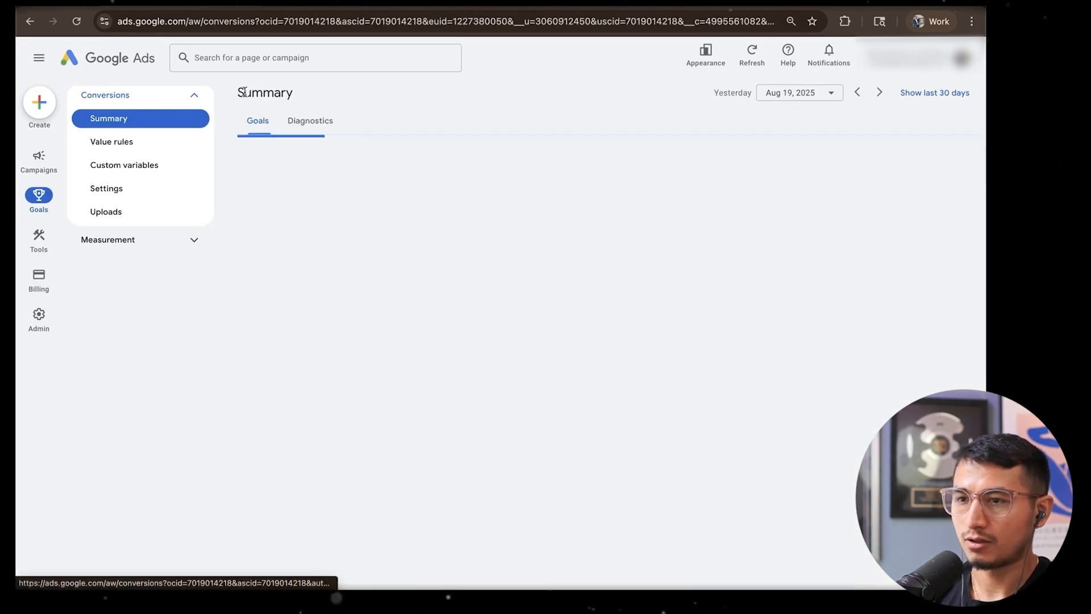
pyautogui.scroll(-1, 384, 381)
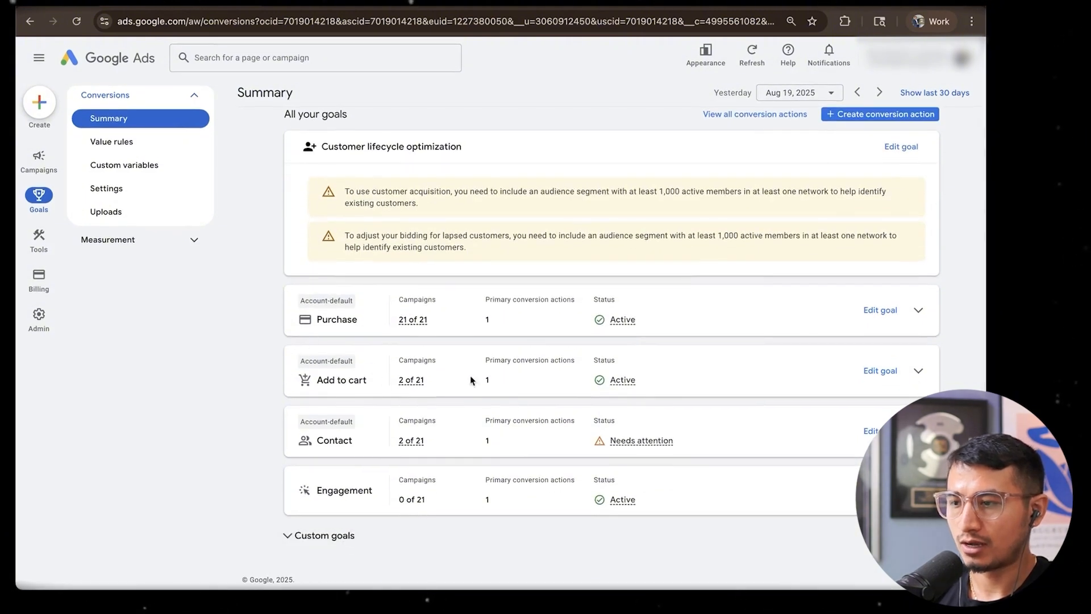
pyautogui.click(922, 373)
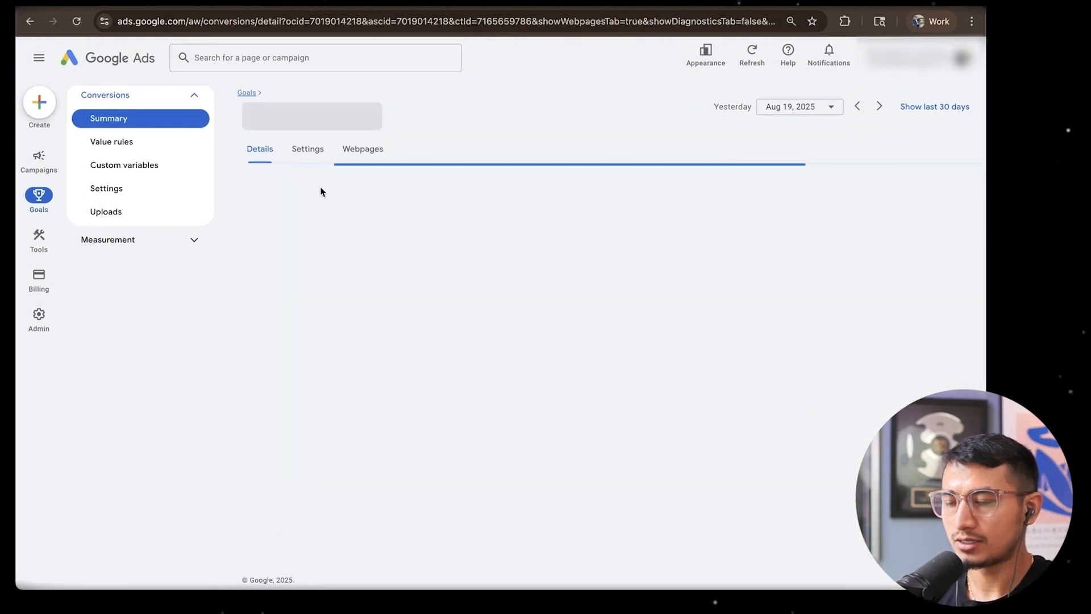
# Open the Add to cart tag setup's instructions for installing the tag yourself
pyautogui.scroll(-2, 568, 484)
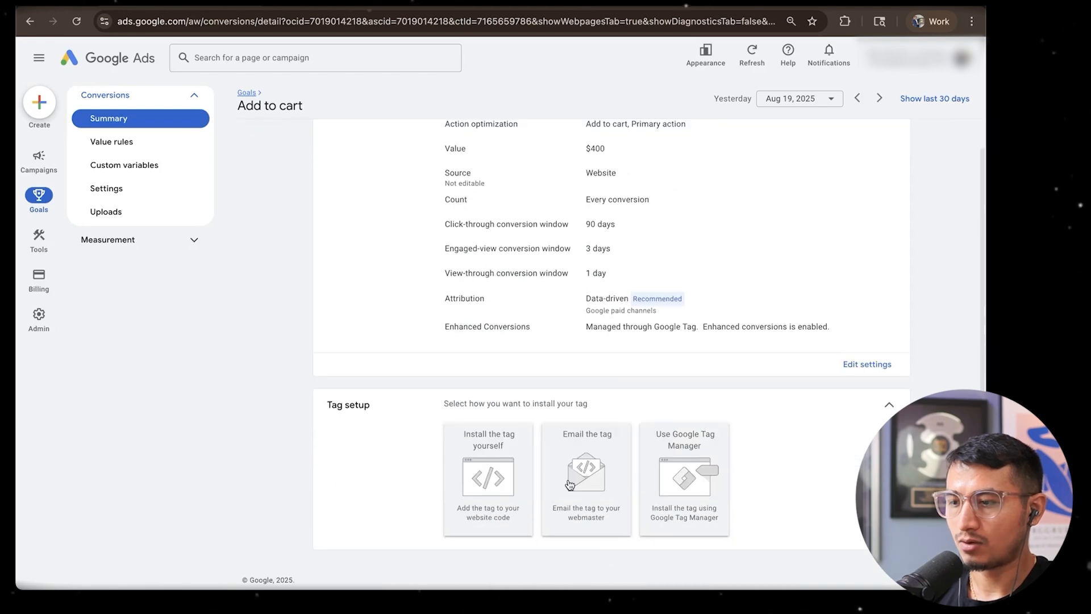
pyautogui.click(501, 485)
pyautogui.scroll(-8, 553, 432)
pyautogui.click(471, 442)
pyautogui.press('super+c')
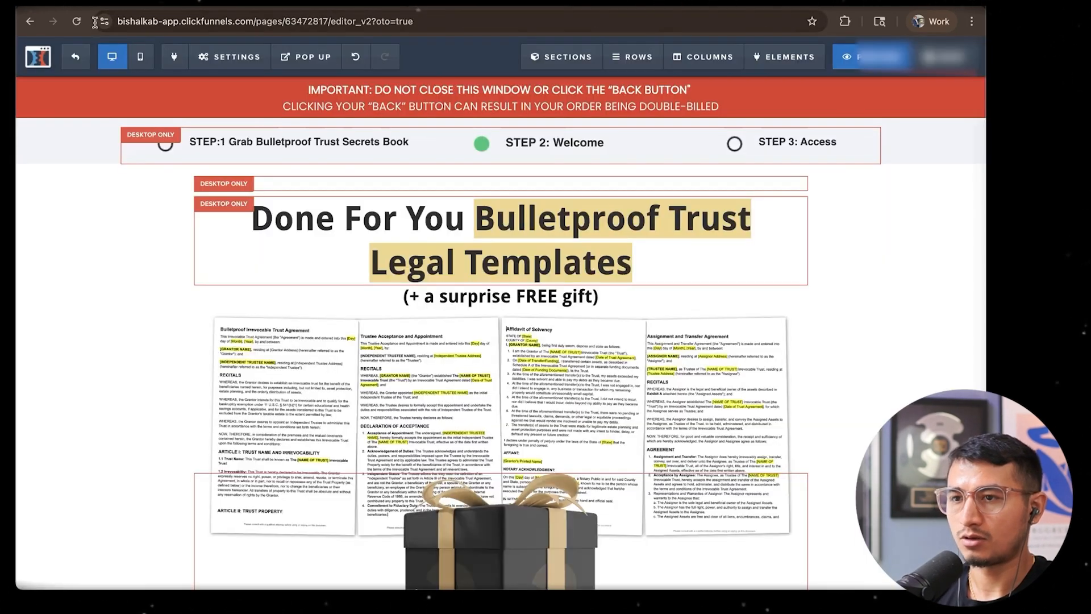
# In ClickFunnels, open the Order Form BPT step's page editor and its header tracking code
pyautogui.click(68, 59)
pyautogui.click(188, 277)
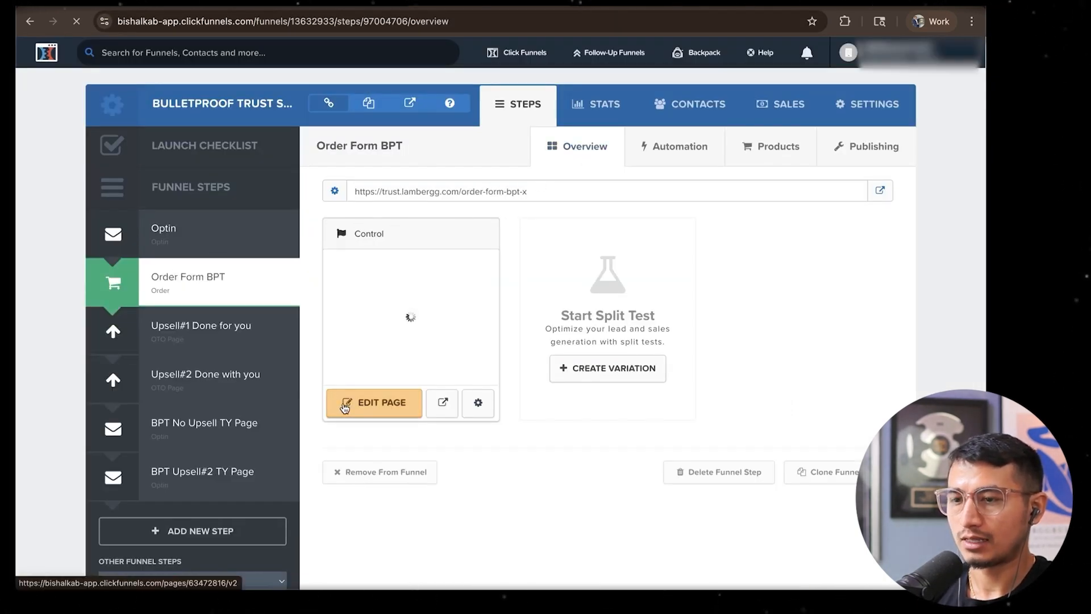
pyautogui.click(344, 407)
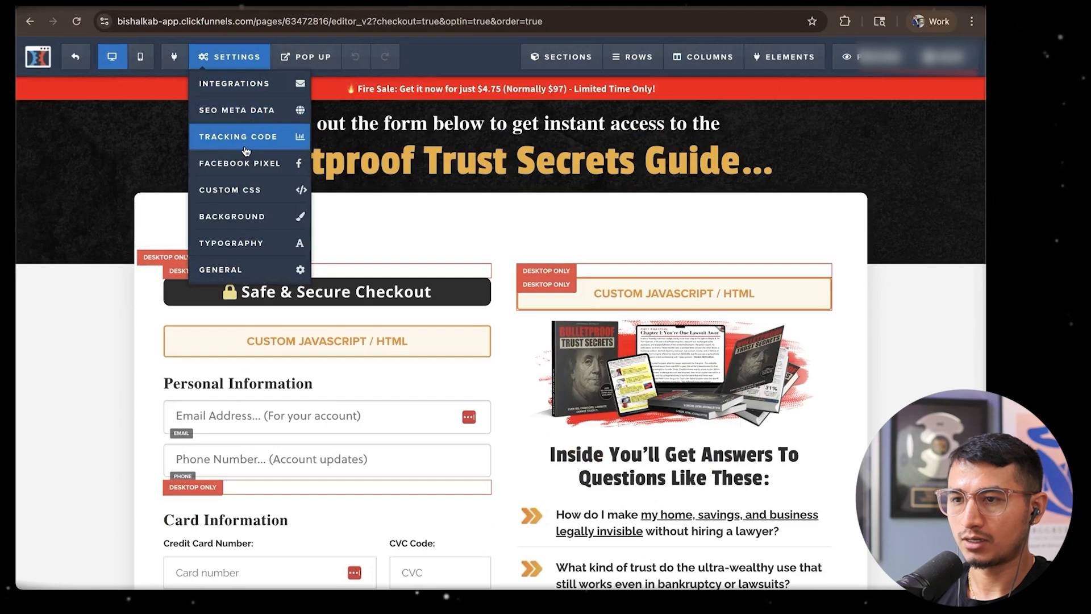
pyautogui.click(237, 135)
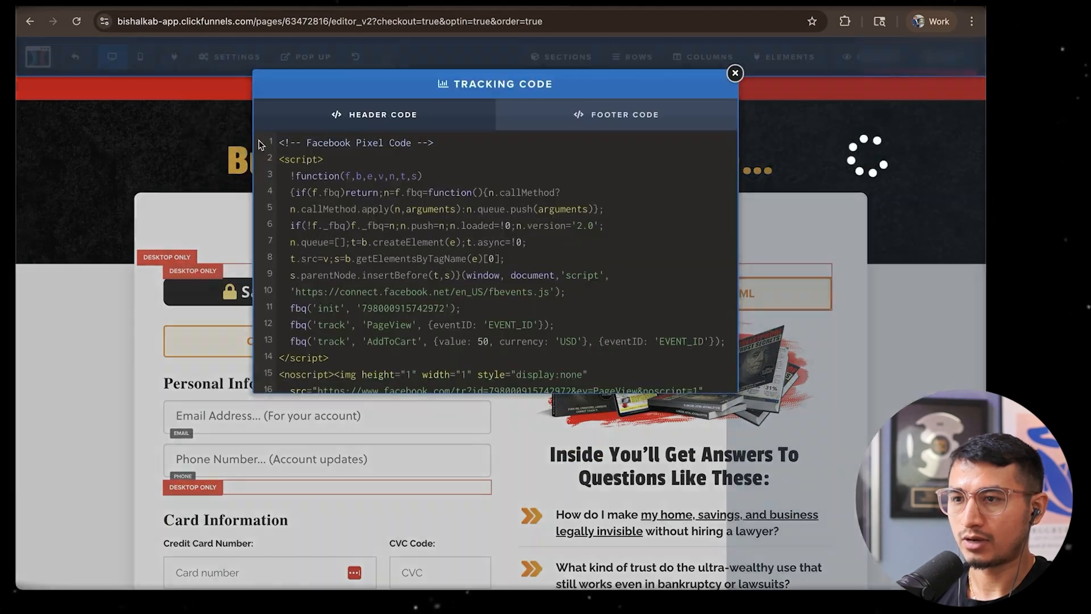
# Paste the Add to cart event snippet below the existing Add to cart snippet in the header code
pyautogui.scroll(-7, 394, 250)
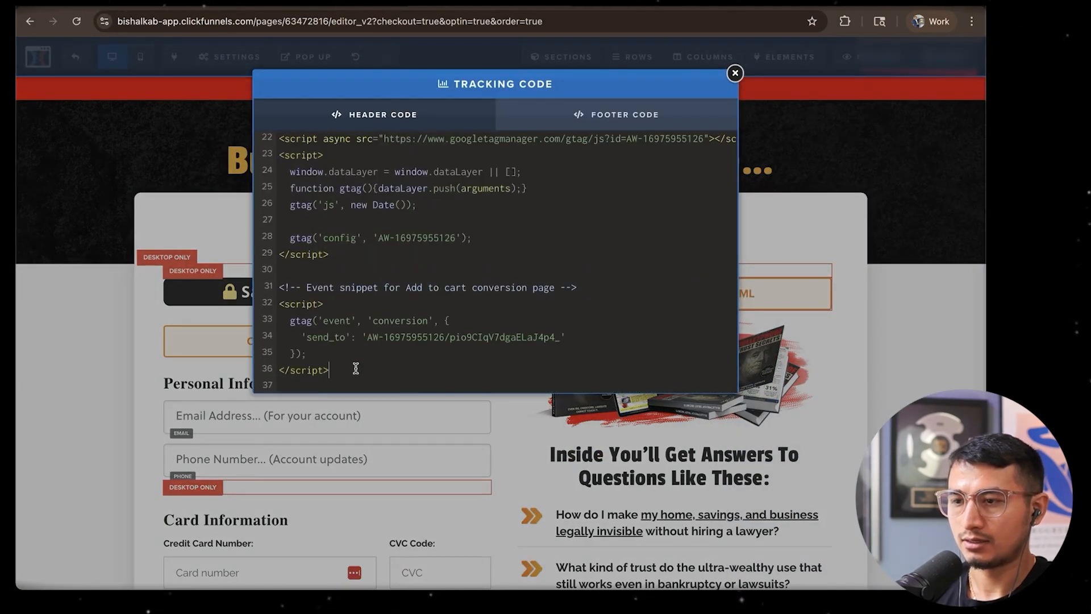
pyautogui.scroll(-1, 356, 368)
pyautogui.press('super+v')
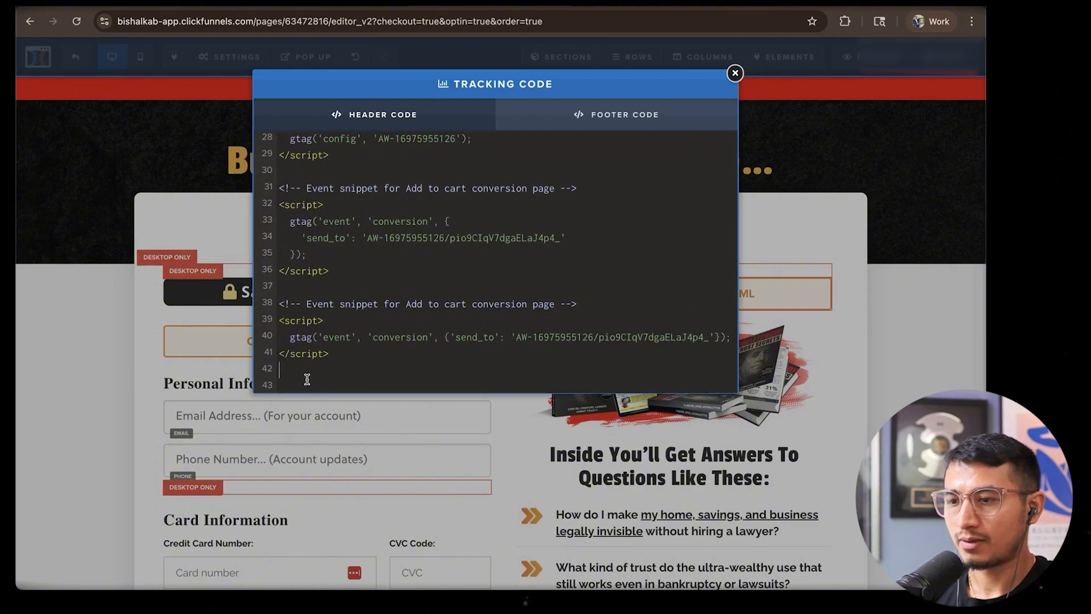
# Delete the duplicate Add to cart event snippet from the header code, close the tracking code, and reload the page editor
pyautogui.moveTo(307, 376); pyautogui.dragTo(278, 308)
pyautogui.press('BackSpace')
pyautogui.click(108, 46)
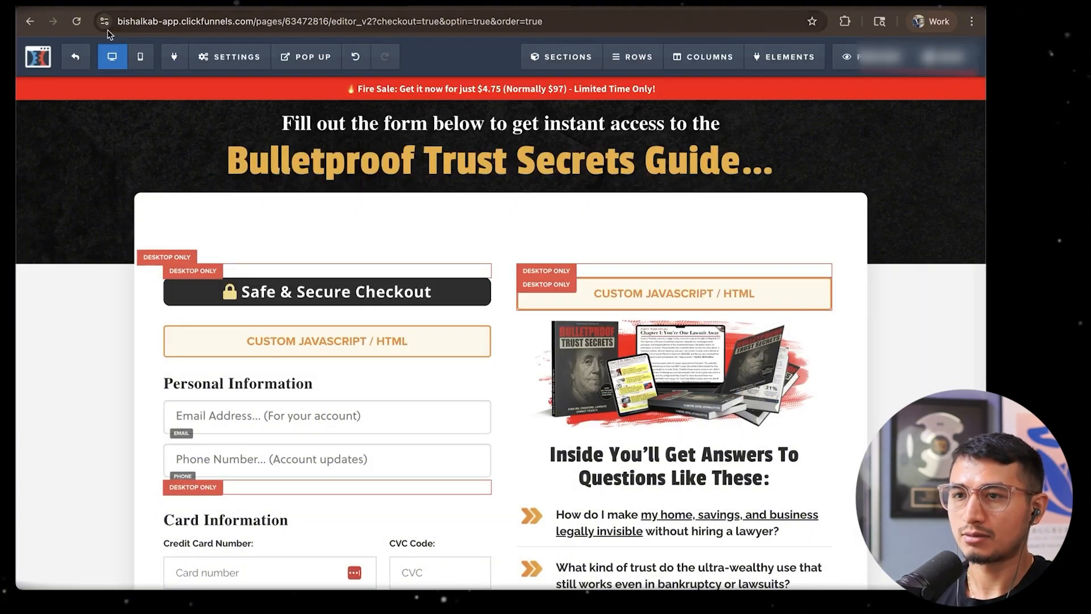
pyautogui.click(78, 23)
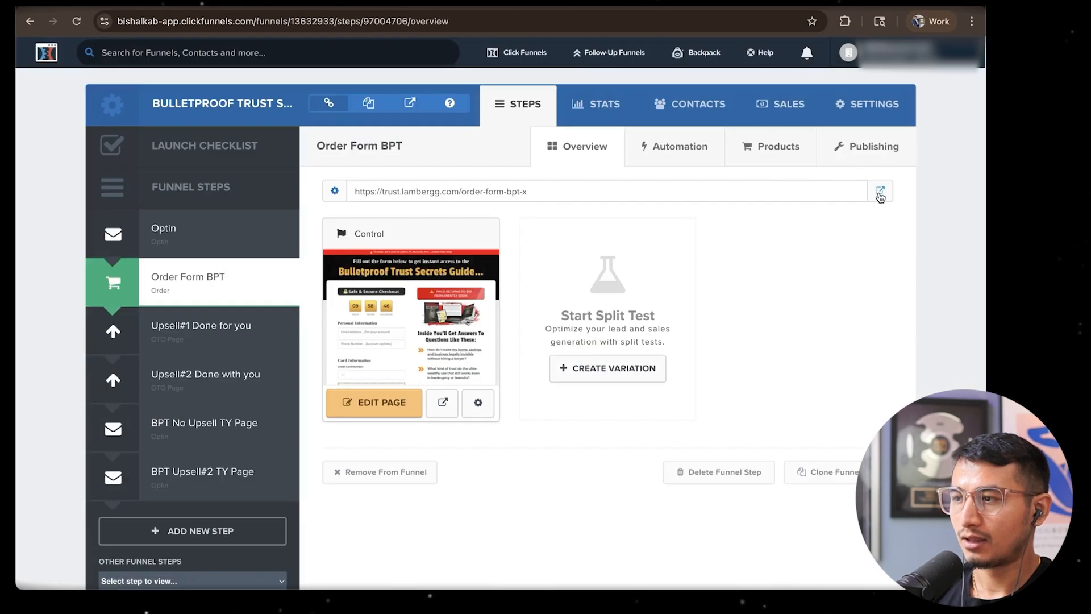
# Open the live Order Form BPT page and launch the Tag Assistant extension on it
pyautogui.click(880, 193)
pyautogui.click(844, 21)
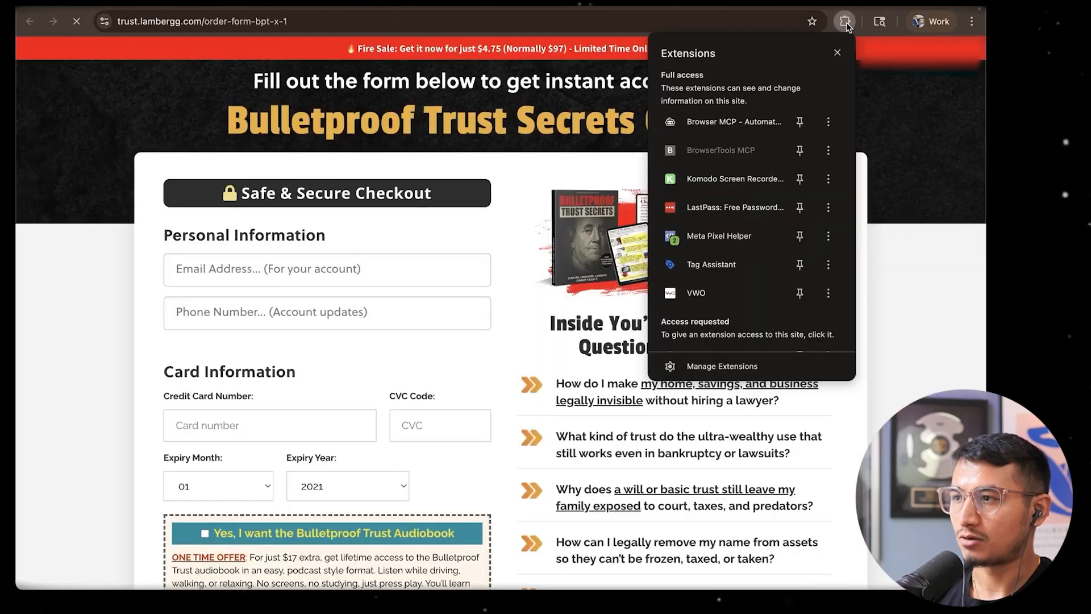
pyautogui.click(689, 260)
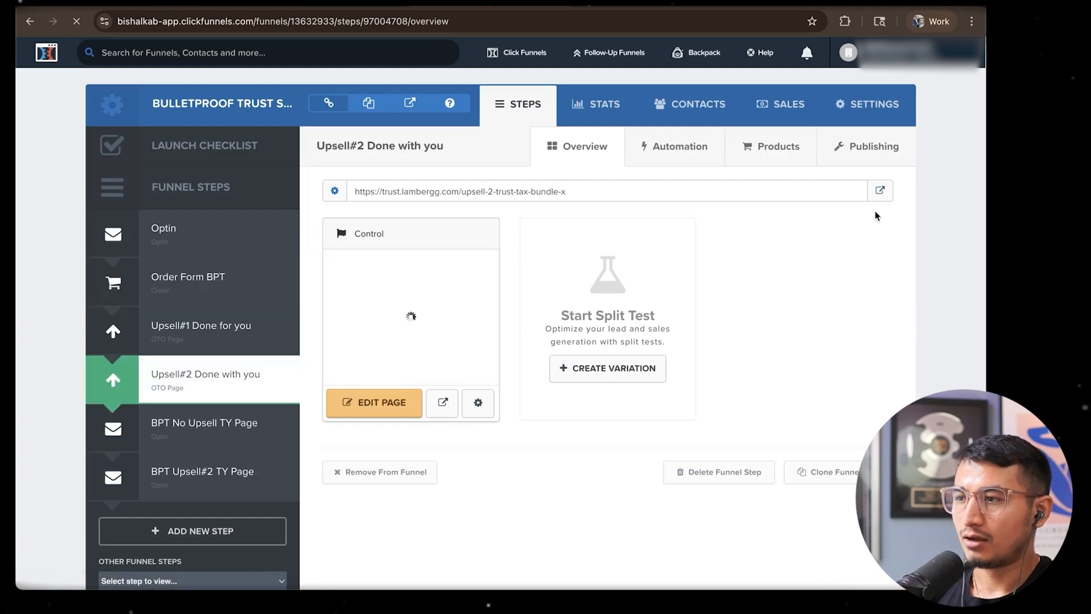
# Open the live page of the Upsell#2 Done with you step and bring up the browser extensions on it
pyautogui.click(880, 191)
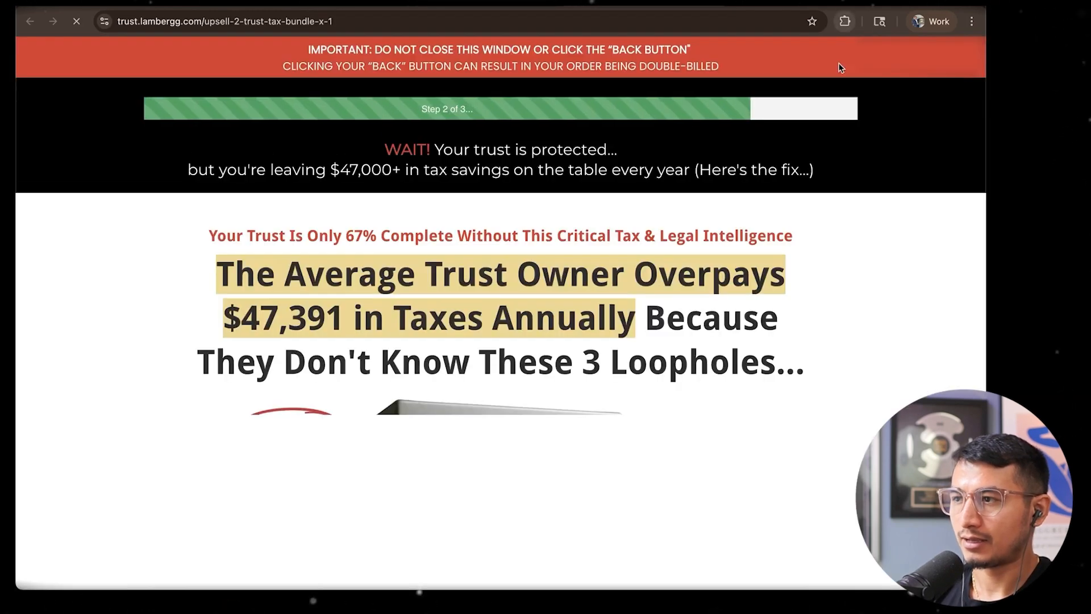
pyautogui.click(844, 21)
pyautogui.click(731, 331)
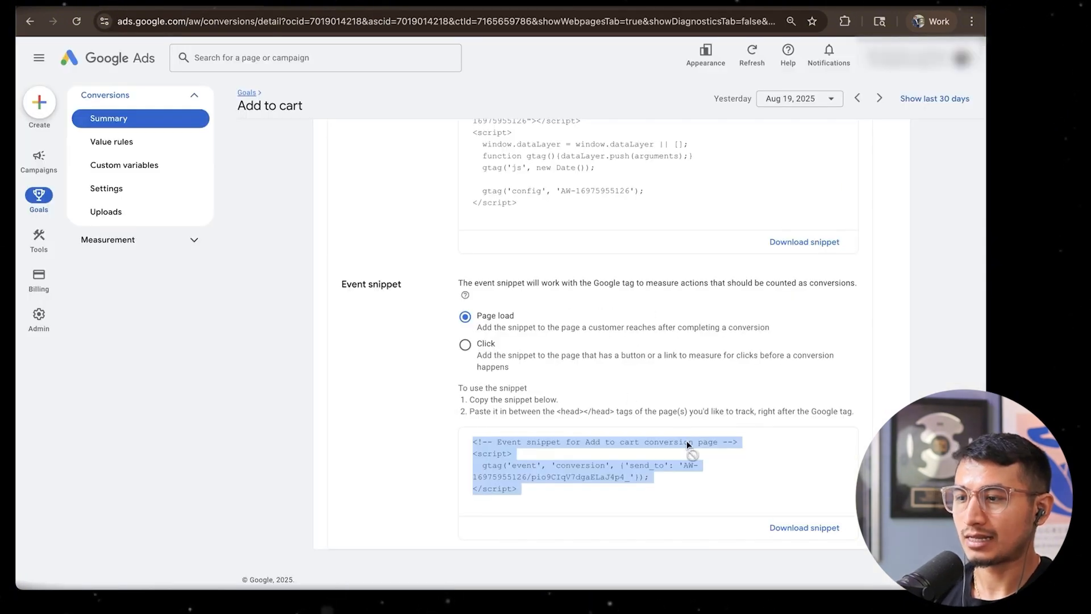
# In Google Ads, return to the conversion goals summary and examine the Add to cart goal
pyautogui.scroll(12, 686, 442)
pyautogui.click(246, 94)
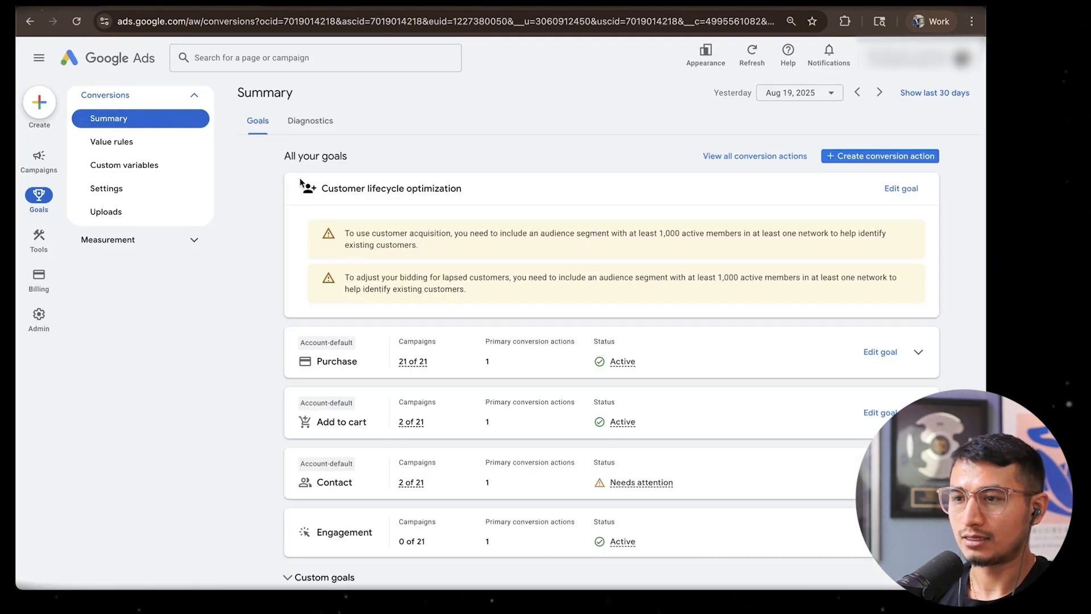
pyautogui.scroll(-1, 509, 358)
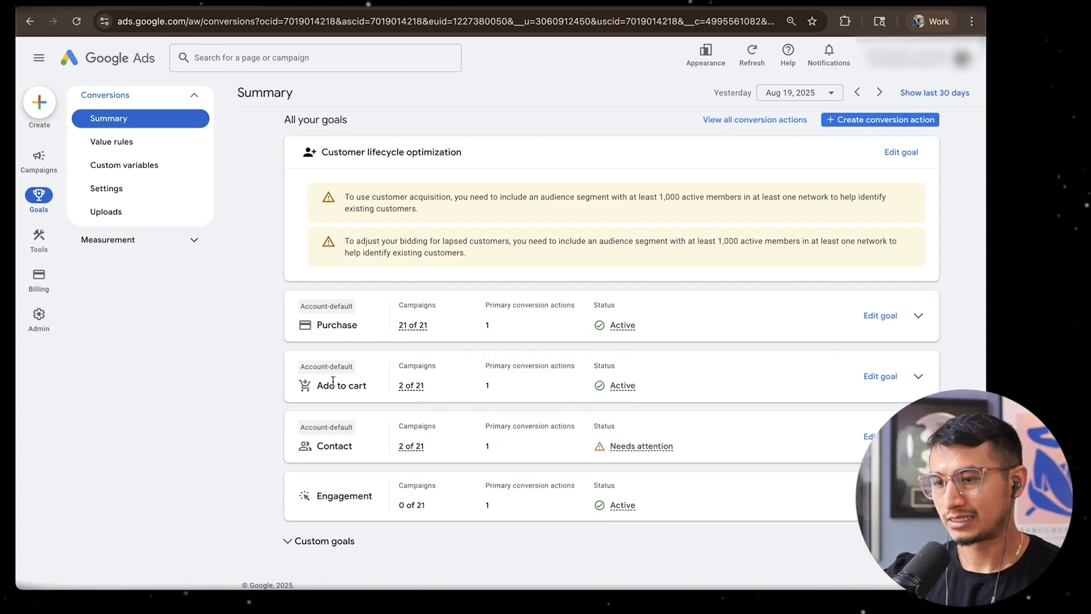
pyautogui.scroll(-1, 355, 411)
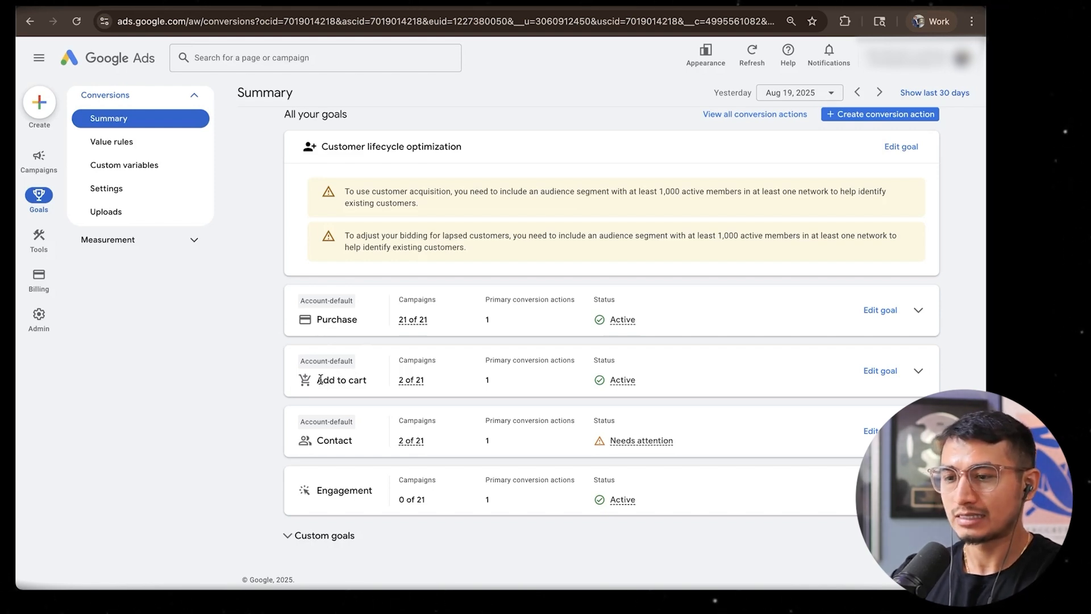
pyautogui.moveTo(320, 379); pyautogui.dragTo(352, 382)
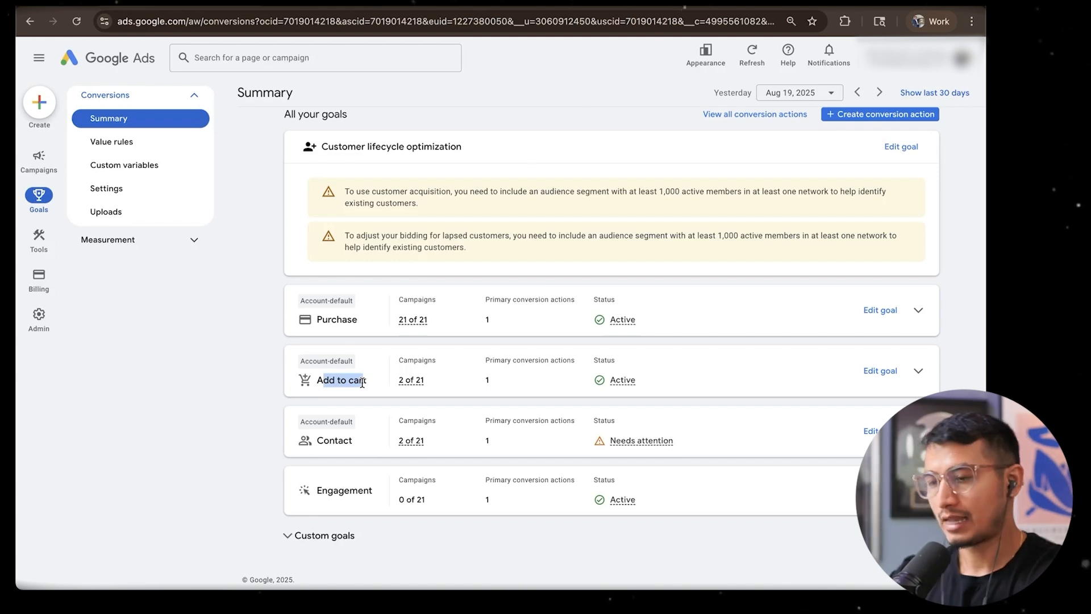
pyautogui.click(365, 382)
pyautogui.click(319, 381)
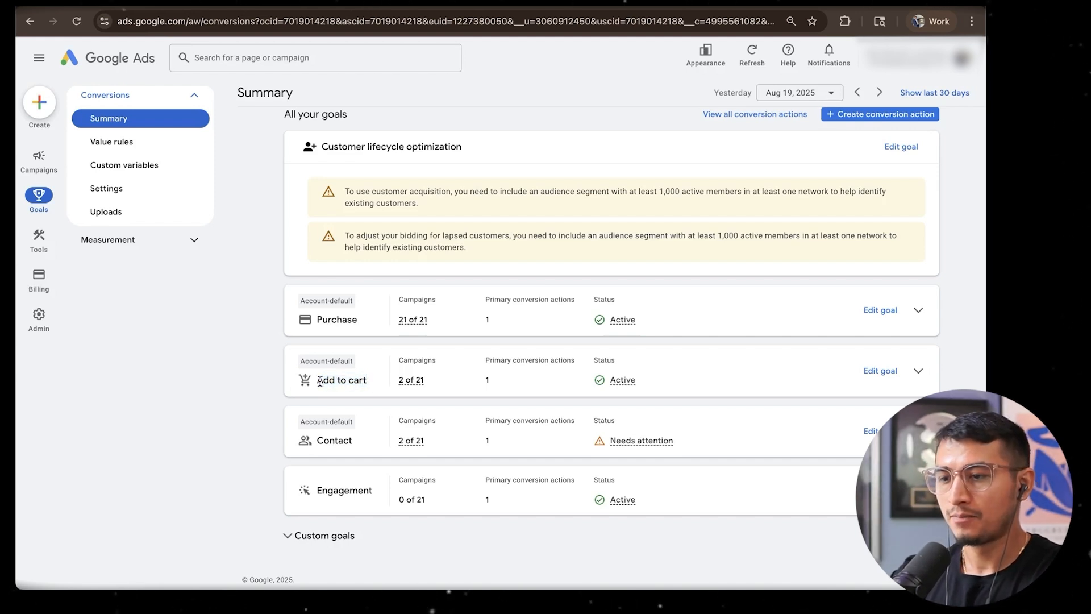
pyautogui.moveTo(319, 381); pyautogui.dragTo(375, 383)
pyautogui.click(372, 382)
pyautogui.scroll(2, 373, 384)
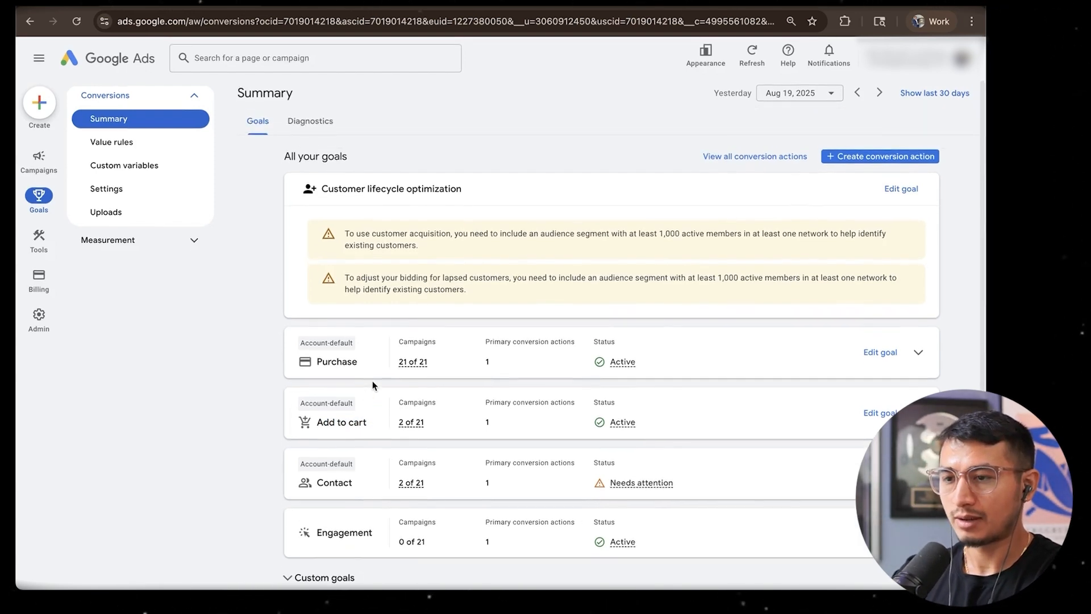
# Open the Google Ads list of all campaigns
pyautogui.click(45, 161)
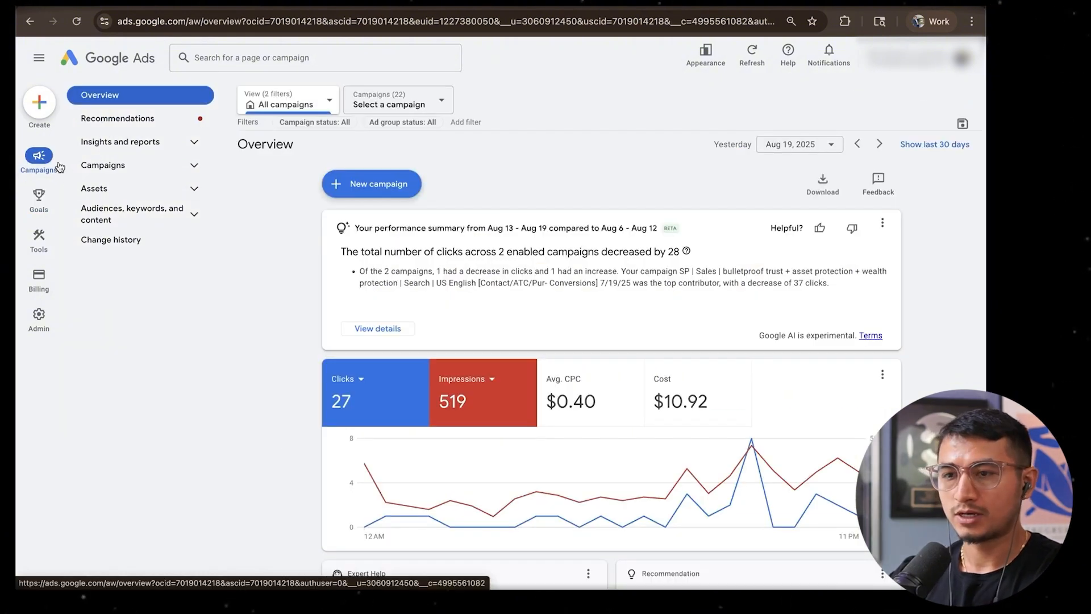
pyautogui.click(134, 165)
pyautogui.click(120, 191)
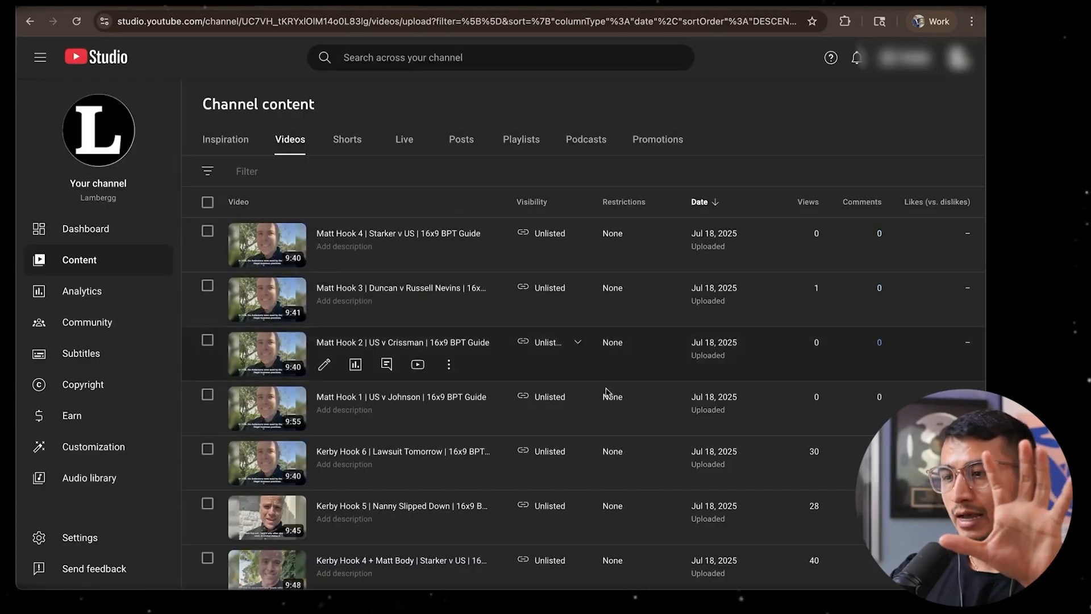
# In YouTube Studio, view the Lambergg channel's page and return to the channel content list
pyautogui.click(959, 57)
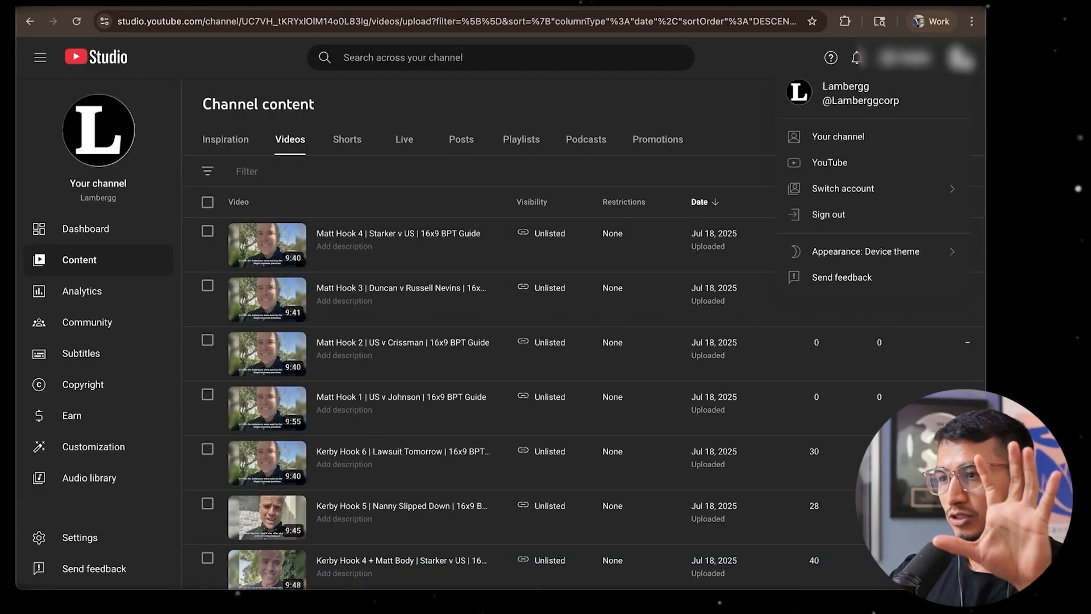
pyautogui.click(810, 137)
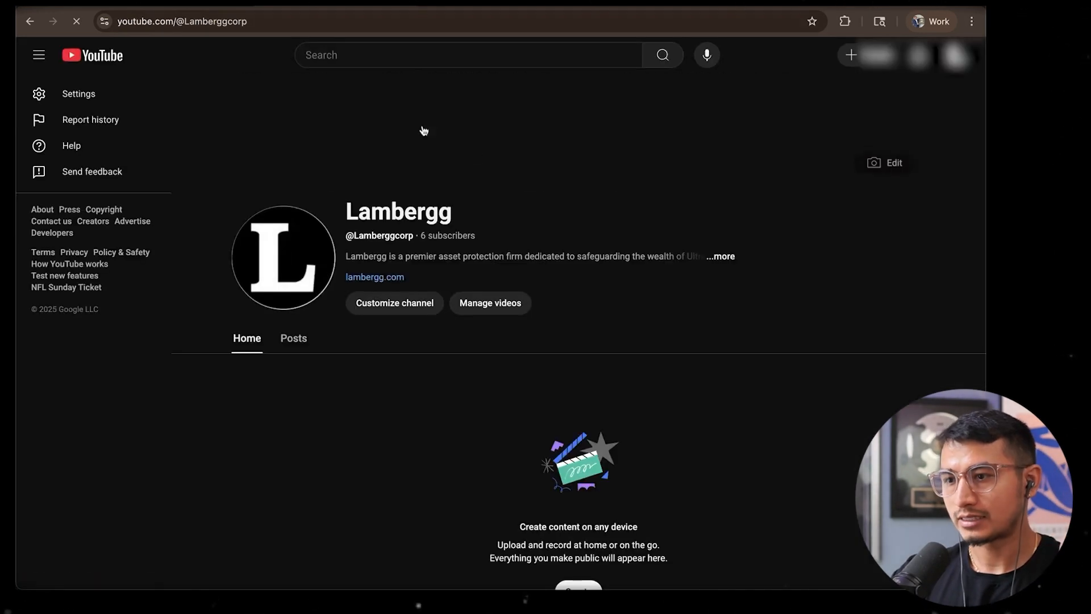
pyautogui.click(27, 24)
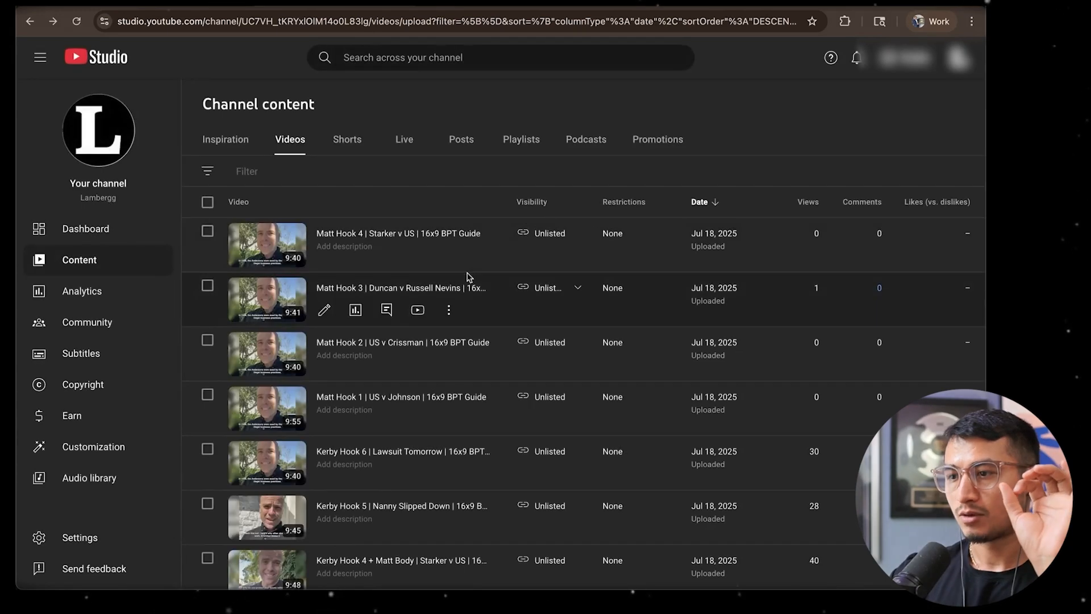
# Inspect the visibility options of the first video in the channel content list and cancel without changing them
pyautogui.scroll(-2, 688, 262)
pyautogui.scroll(2, 687, 262)
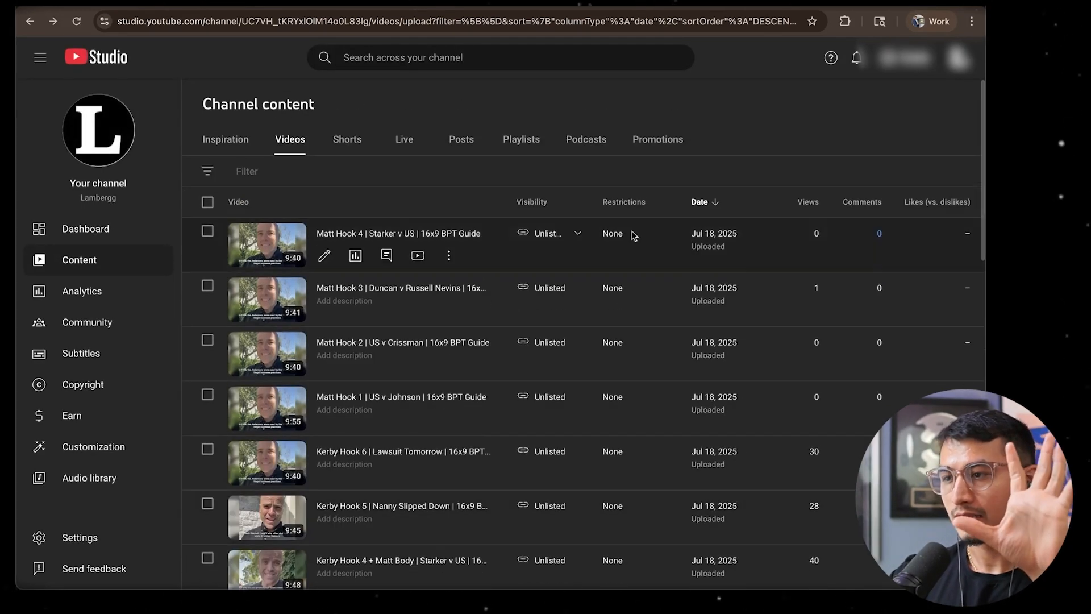
pyautogui.click(577, 235)
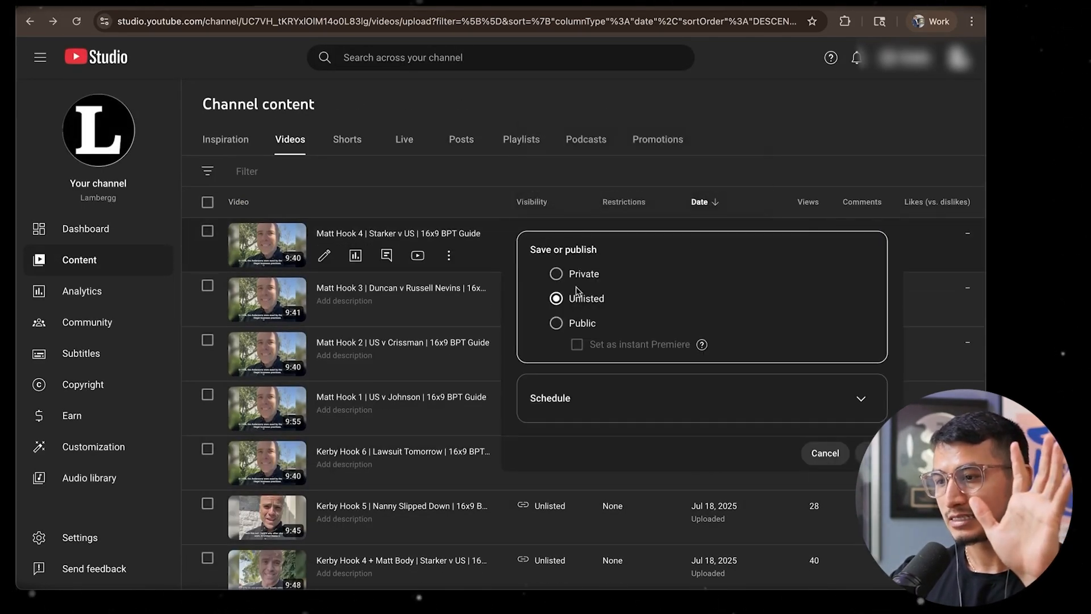
pyautogui.click(813, 452)
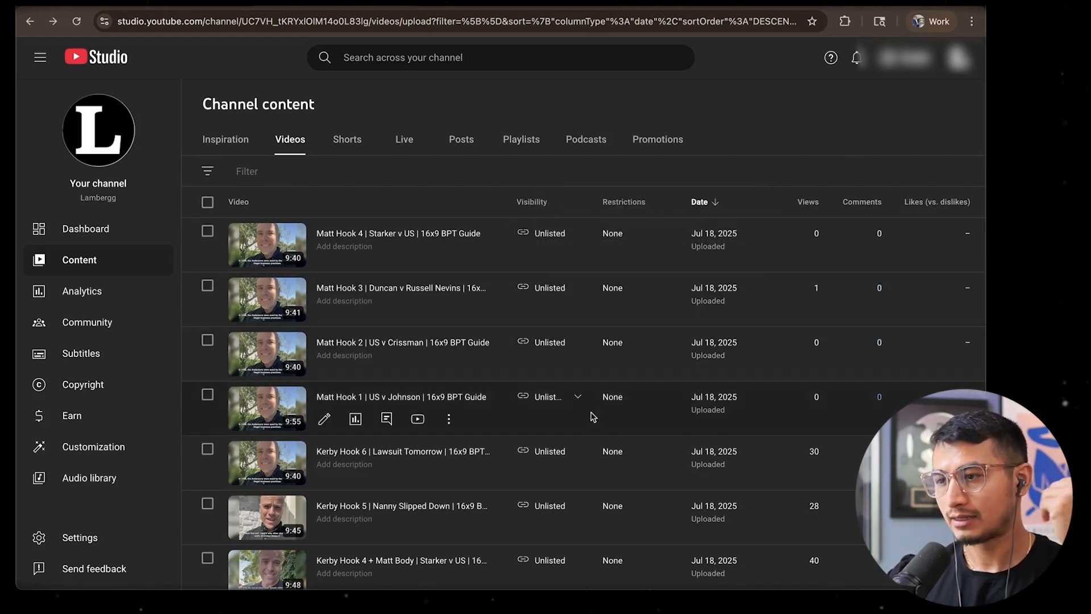
# Examine the uploaded BPT Guide videos in the channel content list, including their titles and visibility
pyautogui.scroll(-1, 592, 416)
pyautogui.scroll(1, 589, 398)
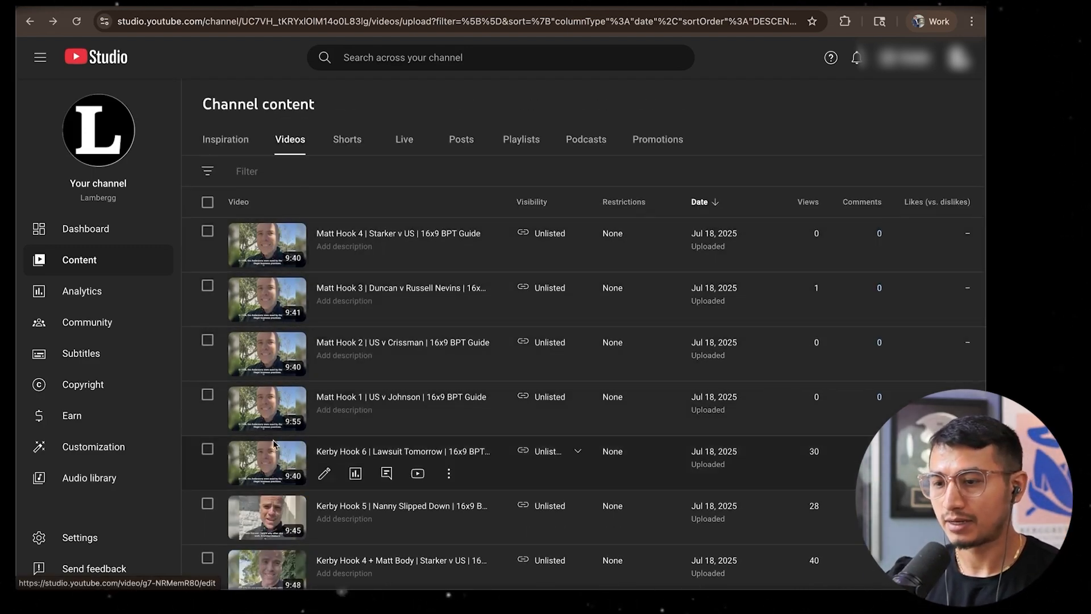
pyautogui.scroll(-1, 270, 379)
pyautogui.scroll(1, 270, 380)
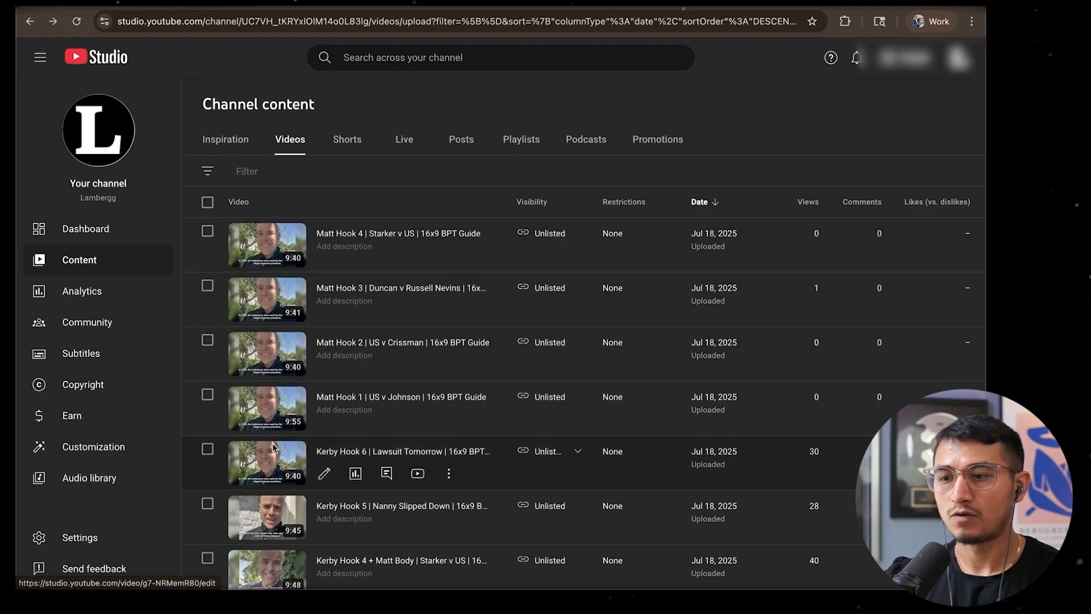
pyautogui.scroll(-1, 274, 455)
pyautogui.scroll(1, 273, 318)
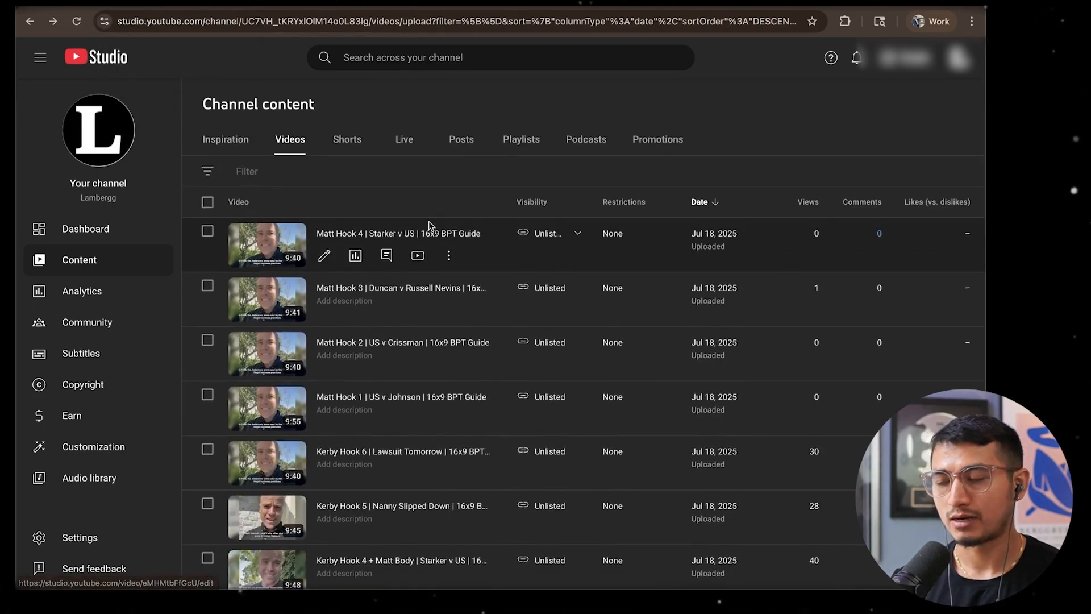
pyautogui.scroll(-1, 316, 396)
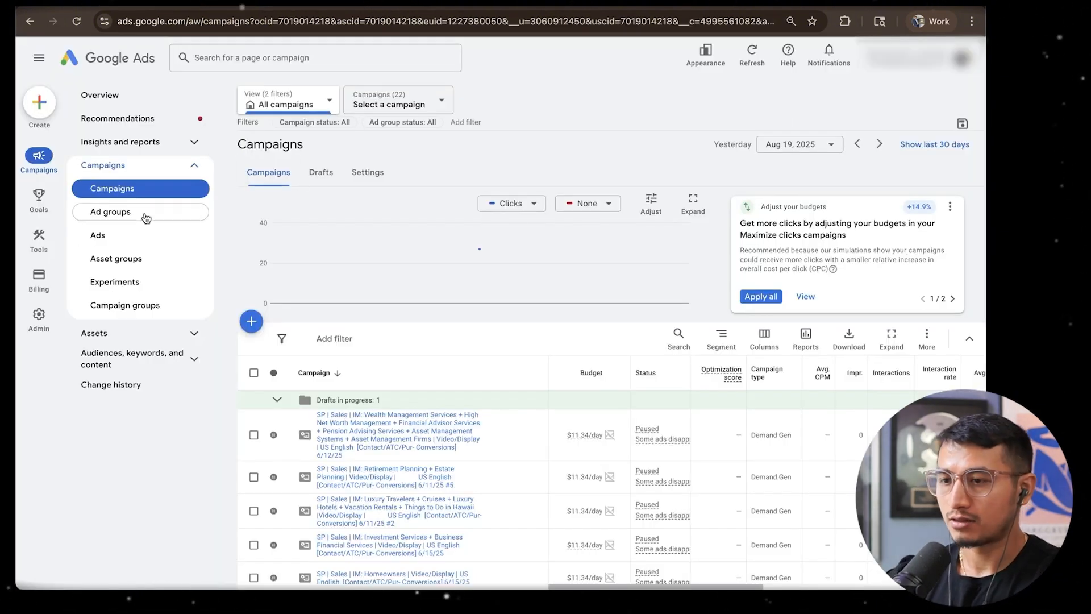
# In Google Ads, look over the existing campaigns and start creating a new campaign
pyautogui.scroll(-3, 474, 405)
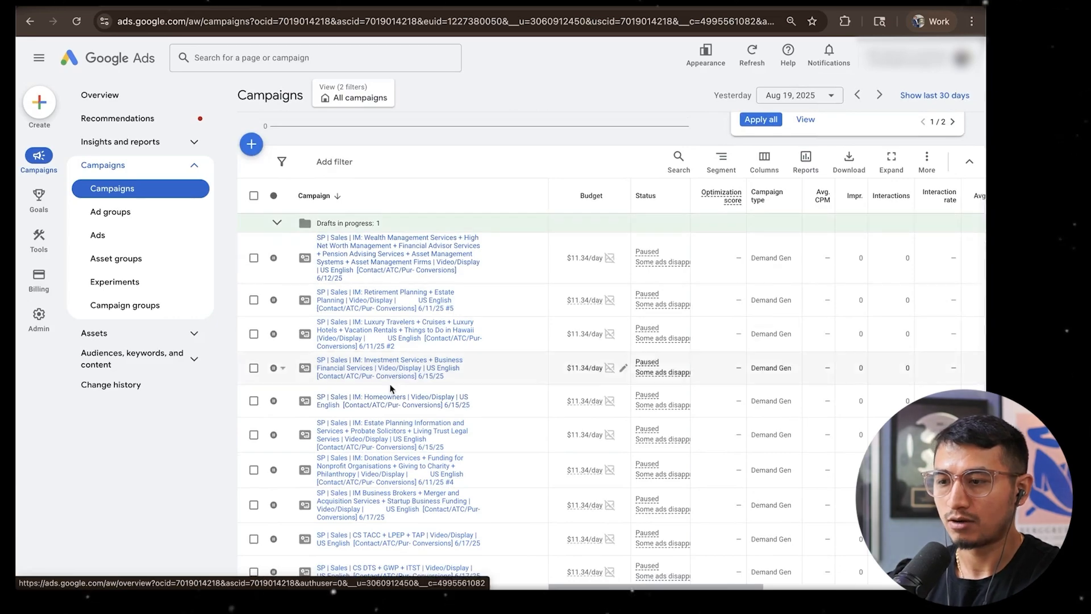
pyautogui.scroll(-3, 390, 385)
pyautogui.scroll(5, 397, 392)
pyautogui.scroll(-5, 397, 398)
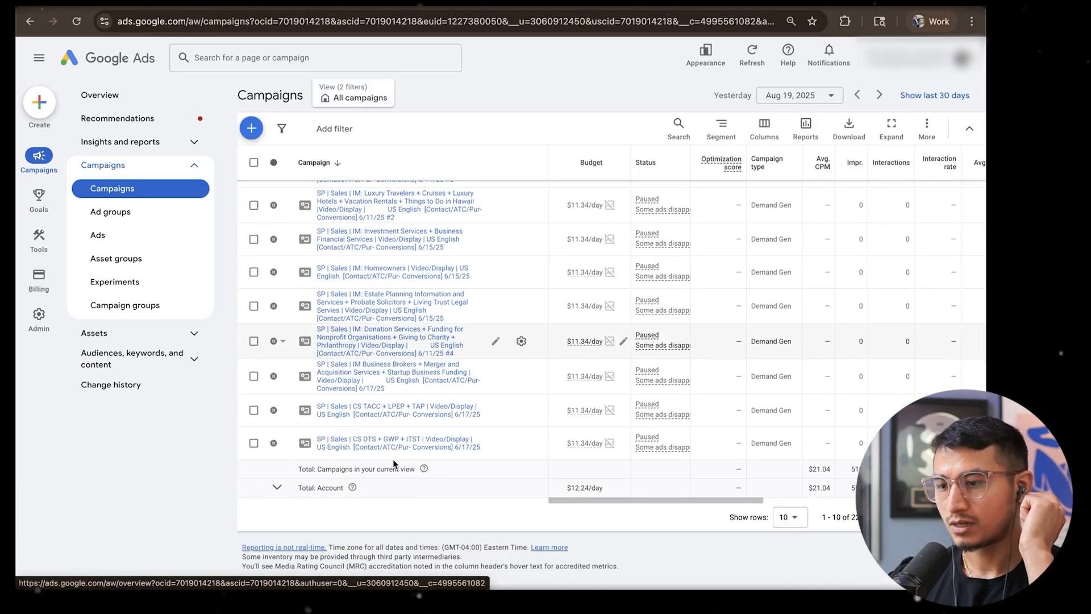
pyautogui.scroll(5, 393, 463)
pyautogui.click(251, 323)
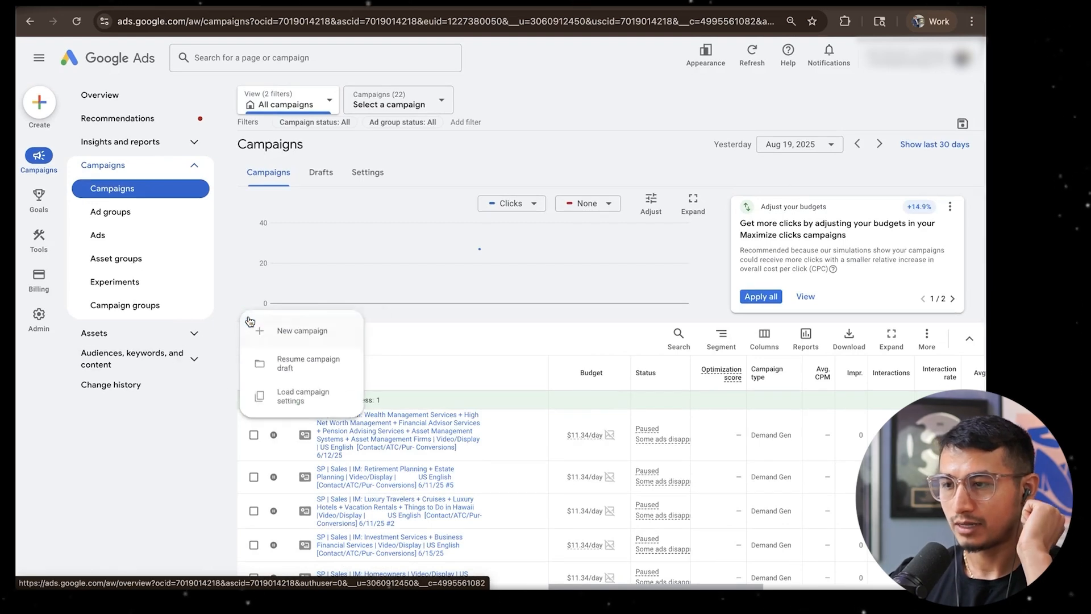
pyautogui.click(302, 331)
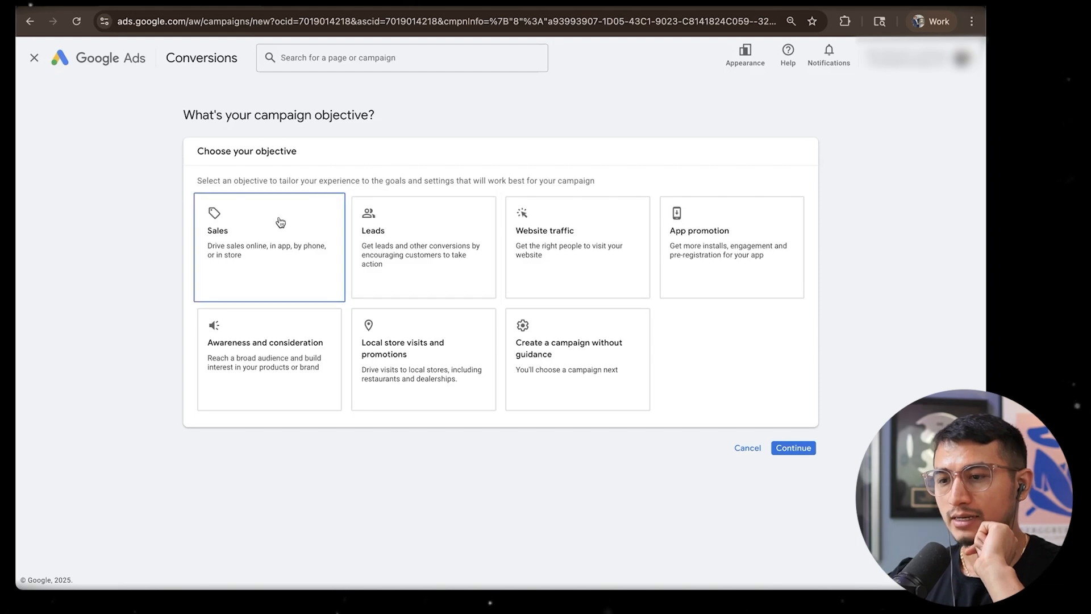
# Choose Sales as the new campaign's objective
pyautogui.click(236, 247)
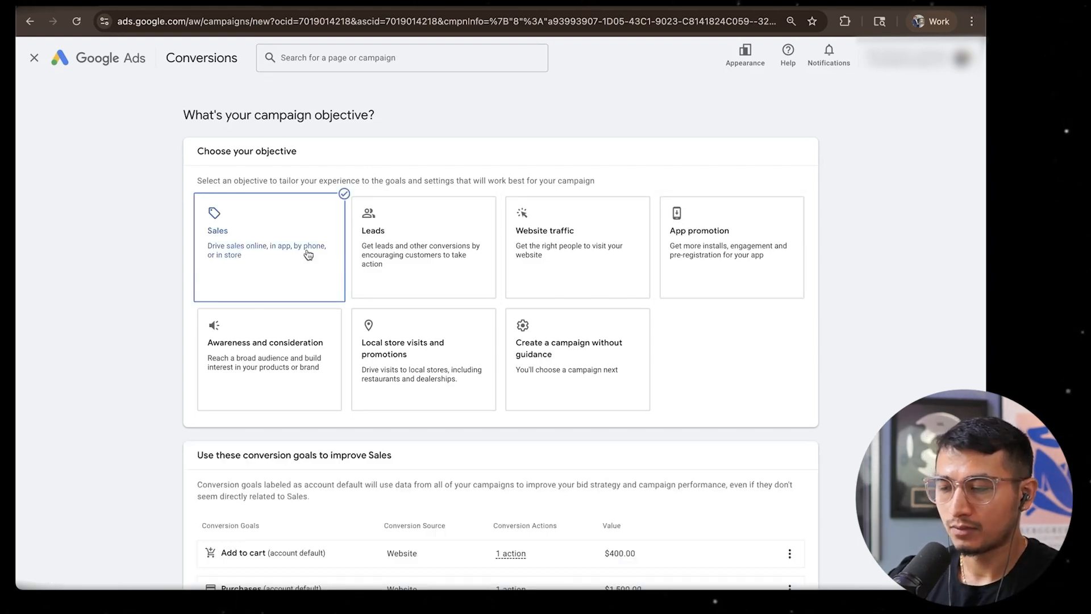
pyautogui.click(596, 375)
pyautogui.scroll(-1, 288, 227)
pyautogui.click(288, 227)
pyautogui.scroll(4, 436, 312)
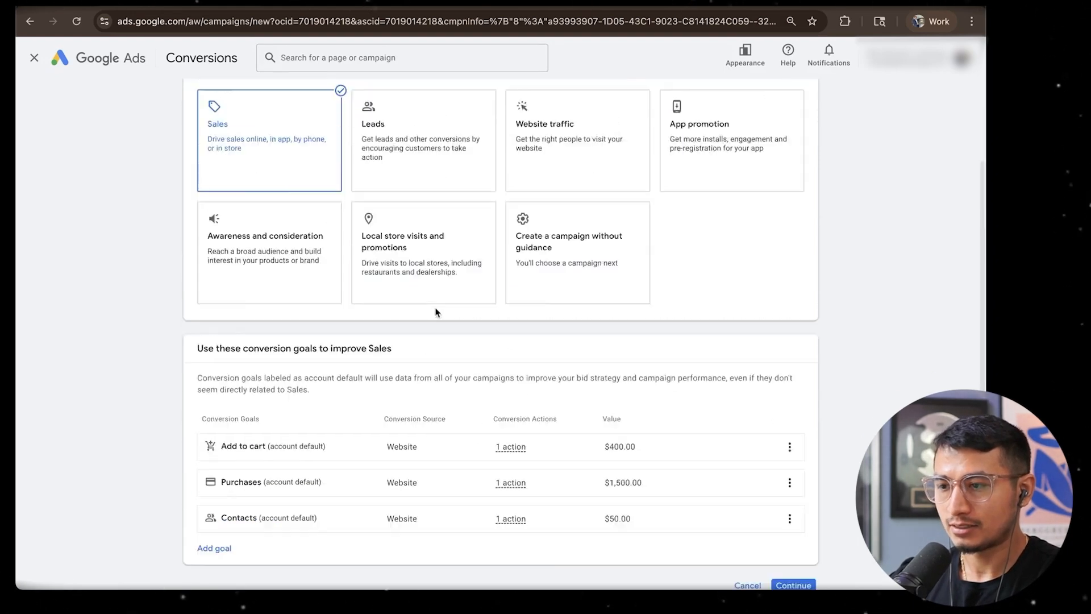
# Examine the account-default conversion goals listed for the Sales objective, especially Add to cart
pyautogui.scroll(-3, 464, 363)
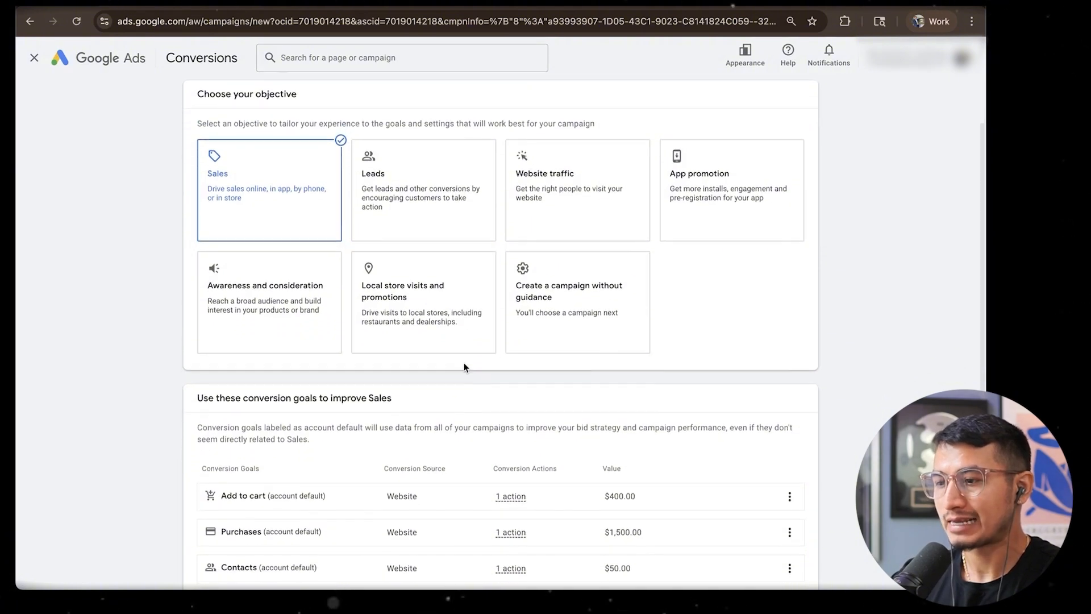
pyautogui.scroll(-2, 390, 488)
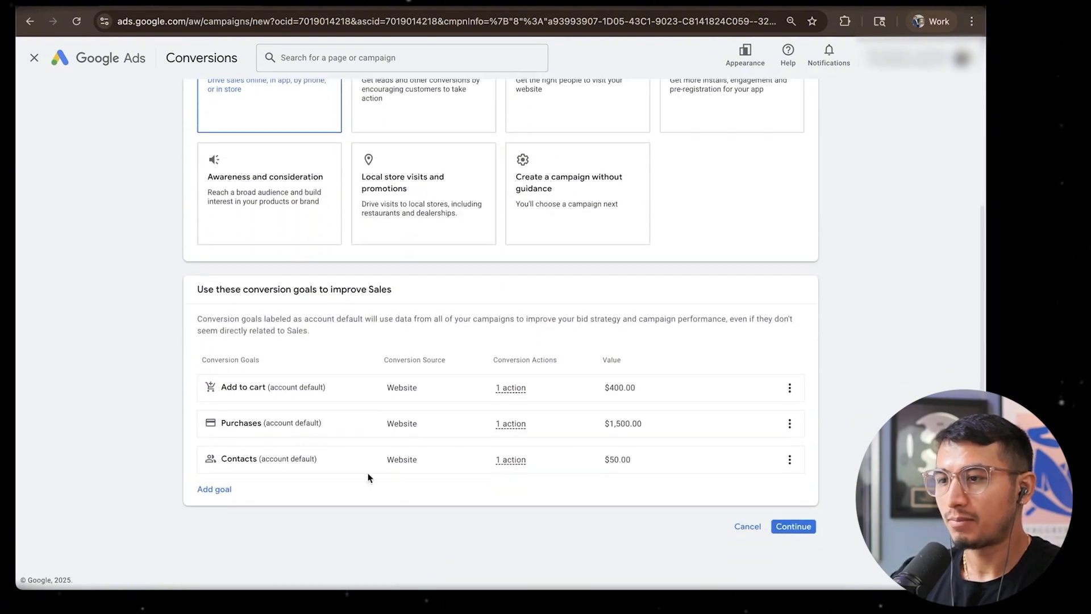
pyautogui.moveTo(228, 396); pyautogui.dragTo(267, 388)
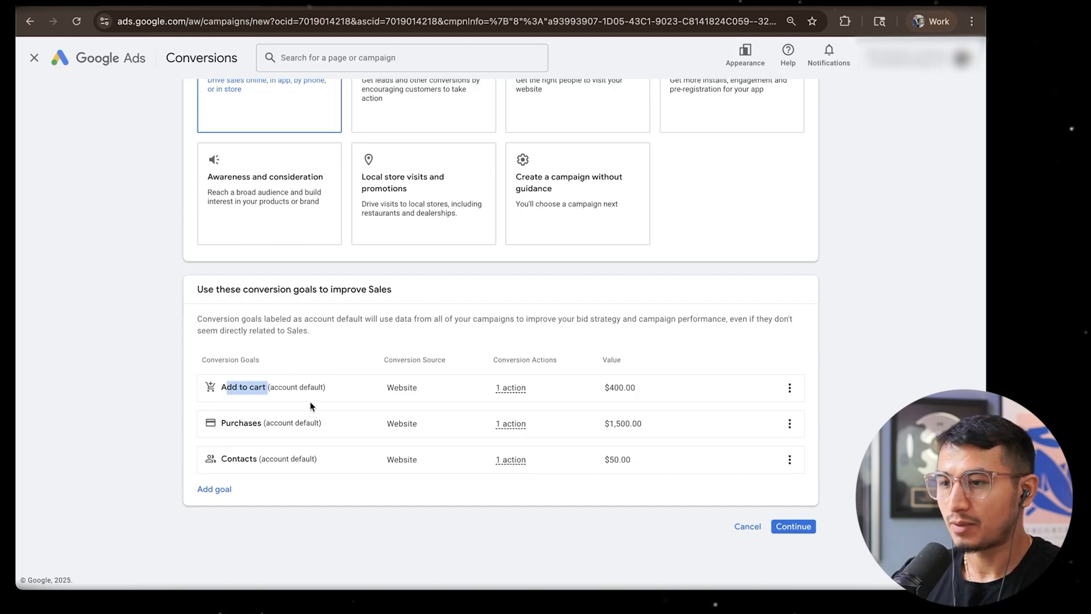
# Switch the new campaign's objective to Leads
pyautogui.scroll(4, 310, 406)
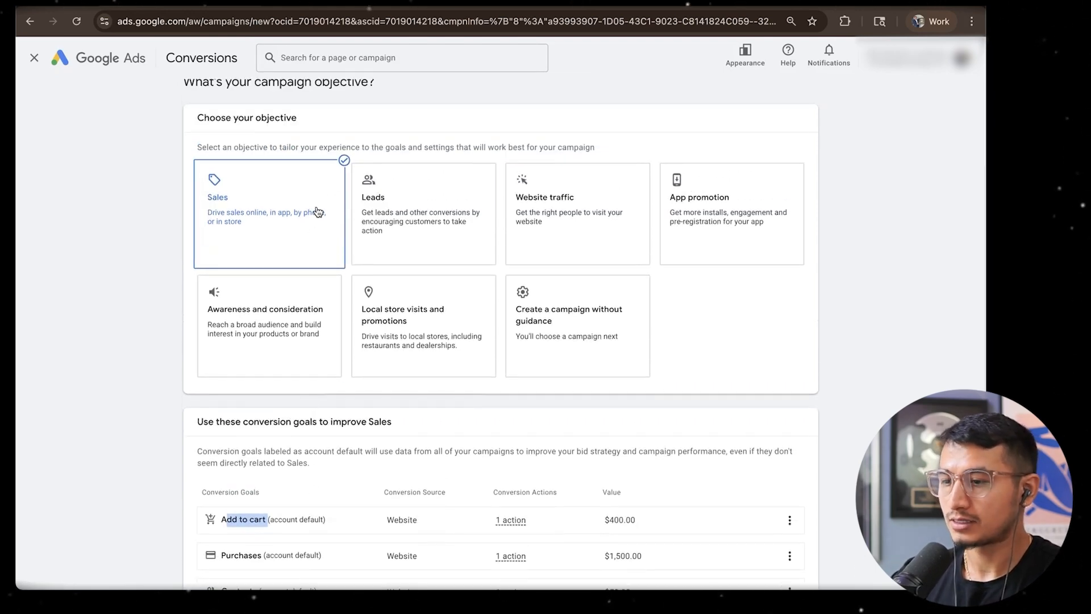
pyautogui.click(394, 249)
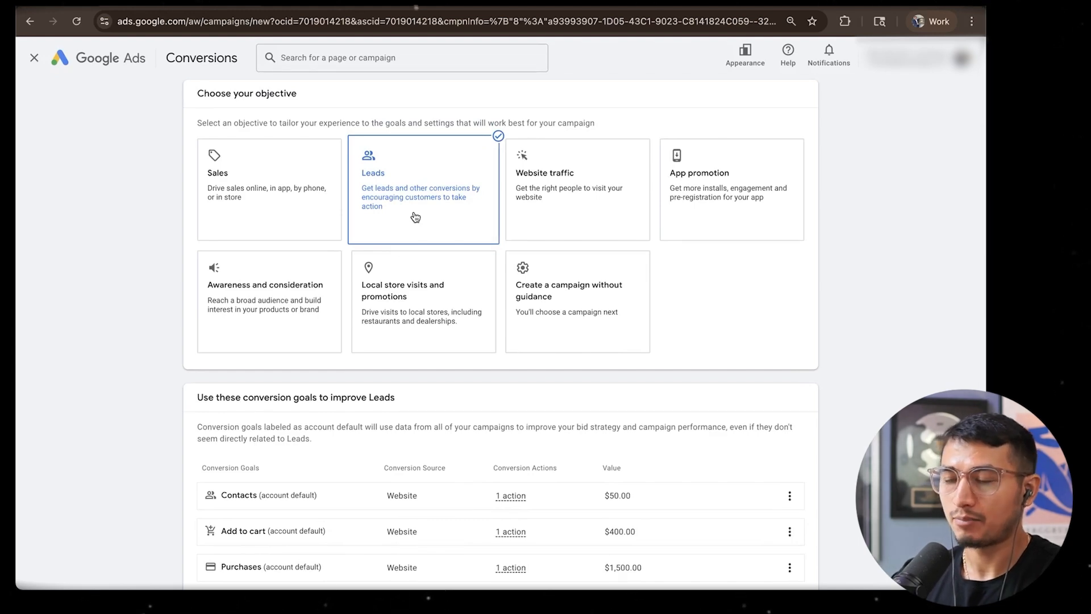
# Try out the Website traffic, App promotion, Awareness, Local store visits and no-guidance objectives, viewing the options each one offers
pyautogui.click(562, 224)
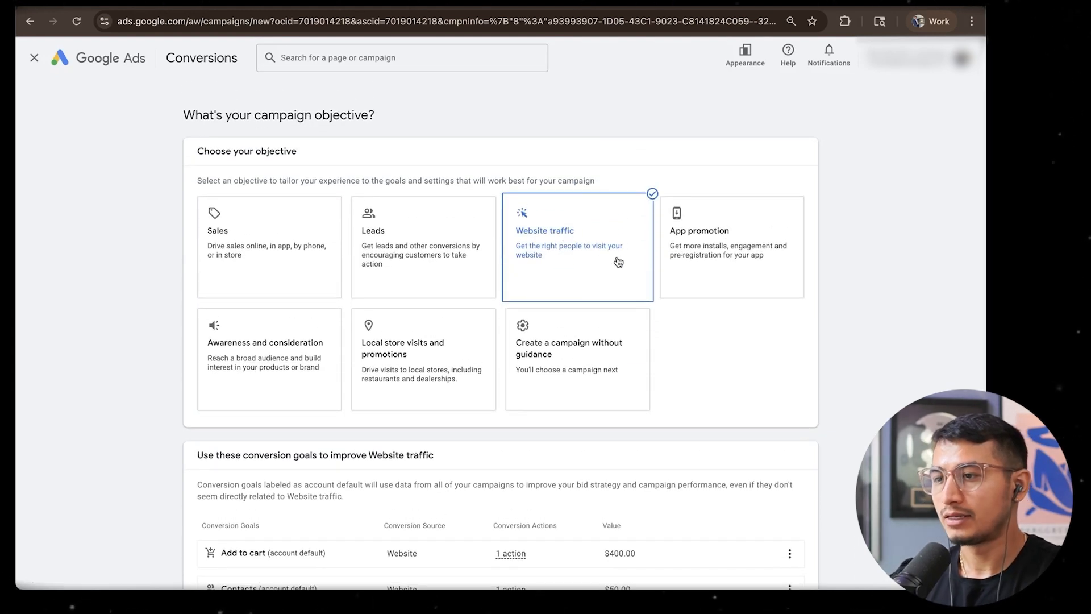
pyautogui.click(740, 267)
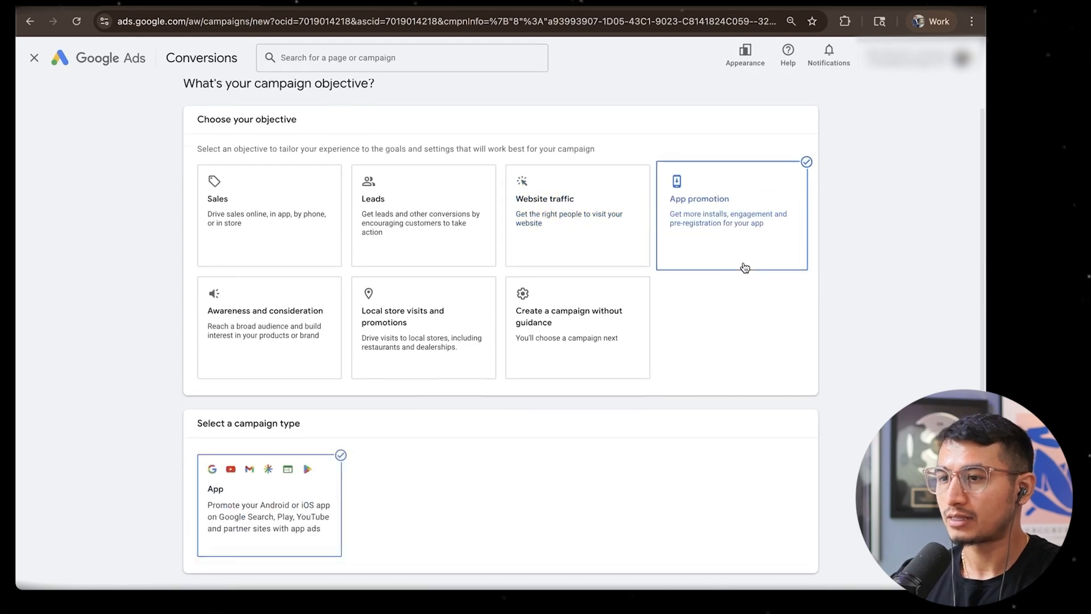
pyautogui.click(247, 332)
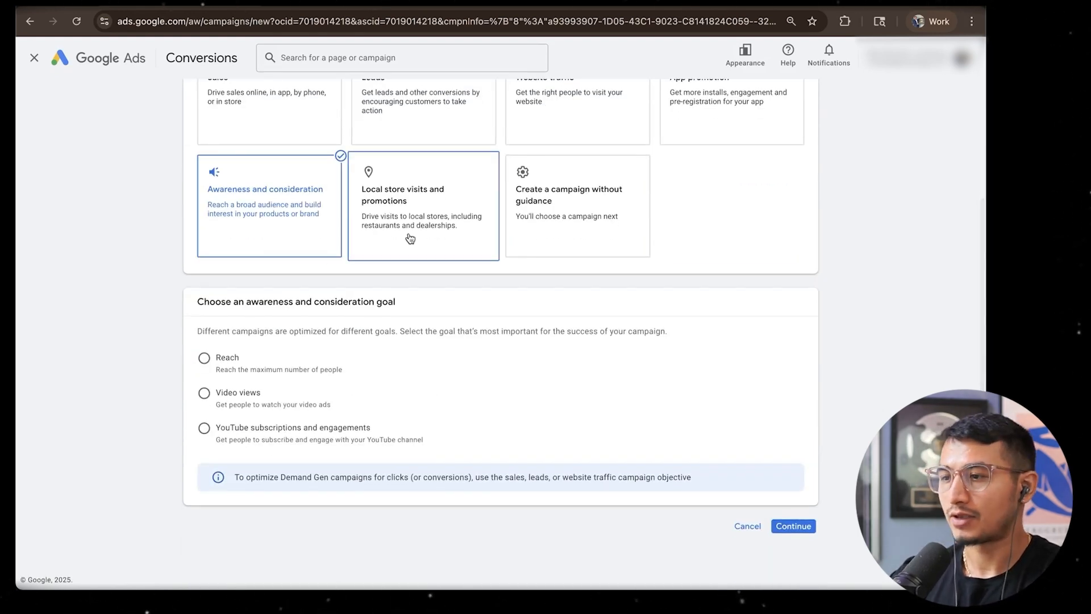
pyautogui.click(452, 251)
pyautogui.click(582, 221)
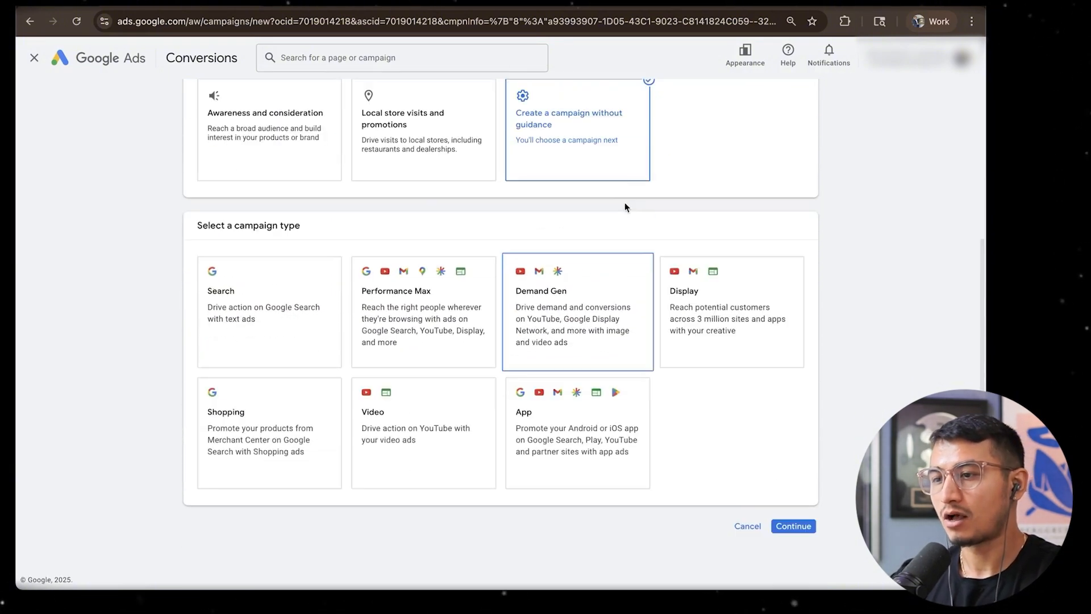
pyautogui.scroll(4, 632, 204)
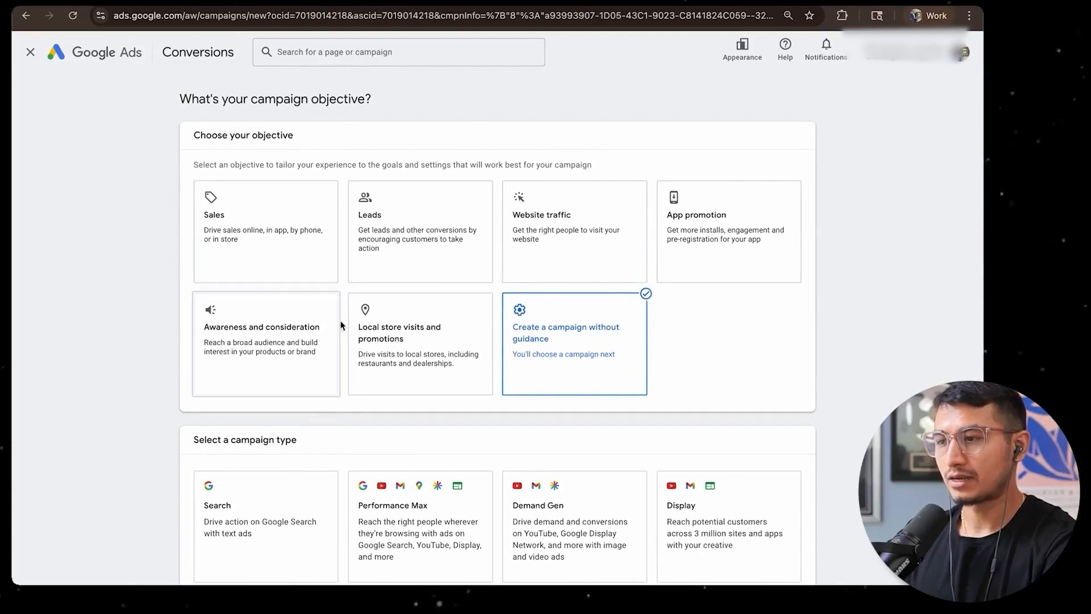
pyautogui.scroll(-2, 410, 368)
pyautogui.scroll(-3, 410, 368)
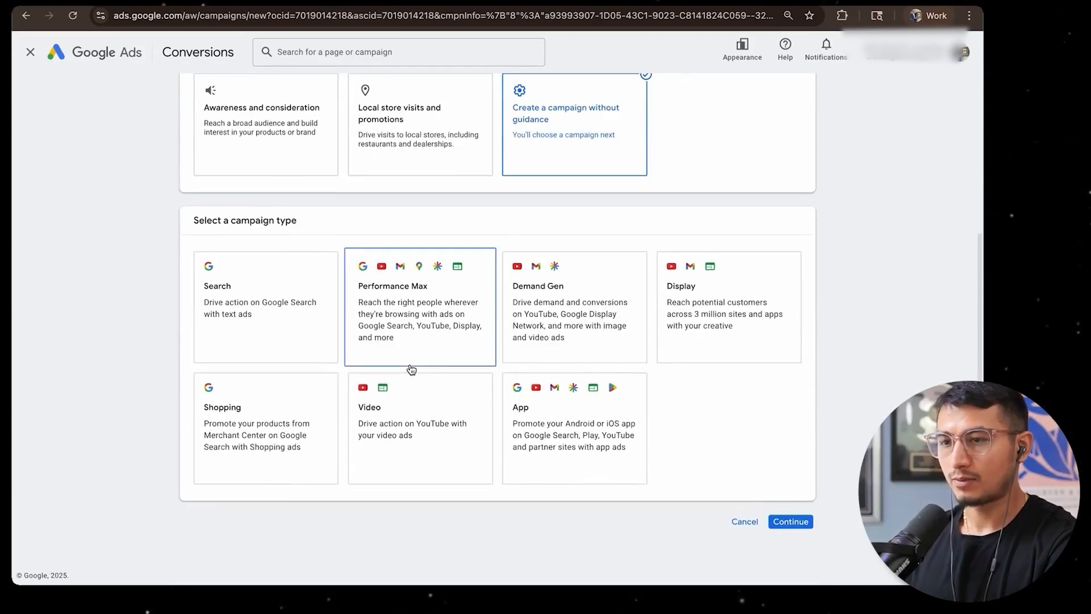
pyautogui.scroll(2, 409, 370)
# Choose Sales as the campaign objective and review its Add to cart, Purchases and Contacts conversion goals
pyautogui.click(273, 182)
pyautogui.scroll(-1, 288, 297)
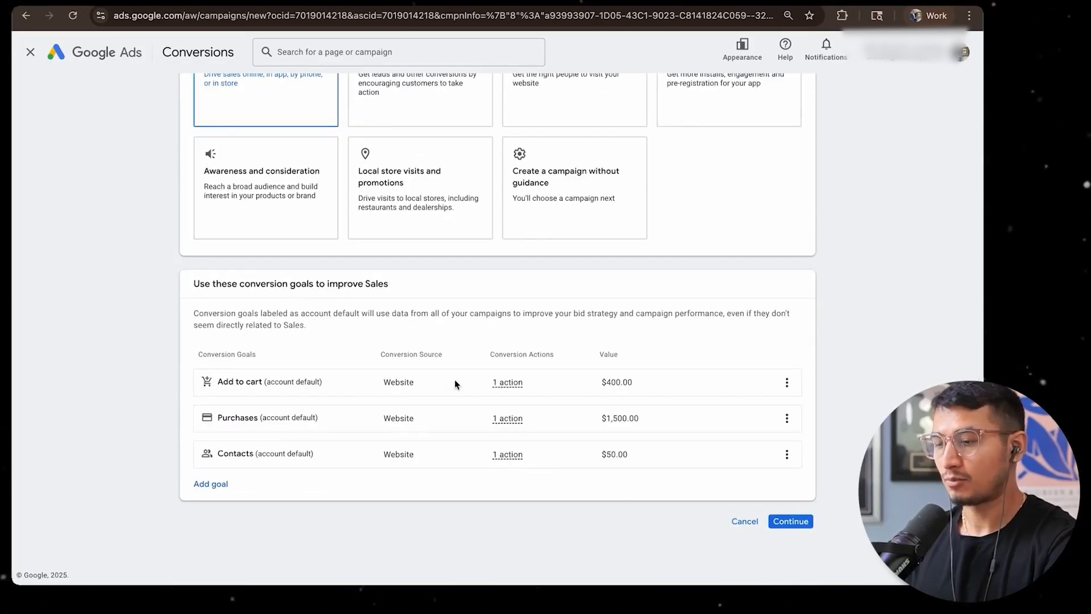
pyautogui.moveTo(201, 386); pyautogui.dragTo(261, 384)
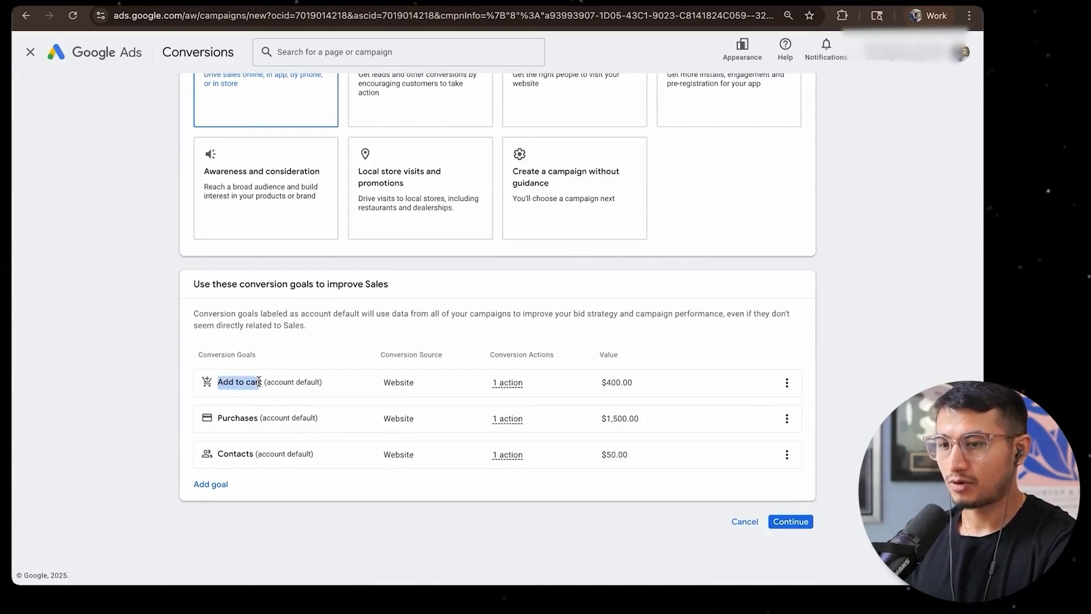
pyautogui.moveTo(218, 418); pyautogui.dragTo(253, 420)
pyautogui.moveTo(216, 453); pyautogui.dragTo(258, 457)
pyautogui.click(372, 506)
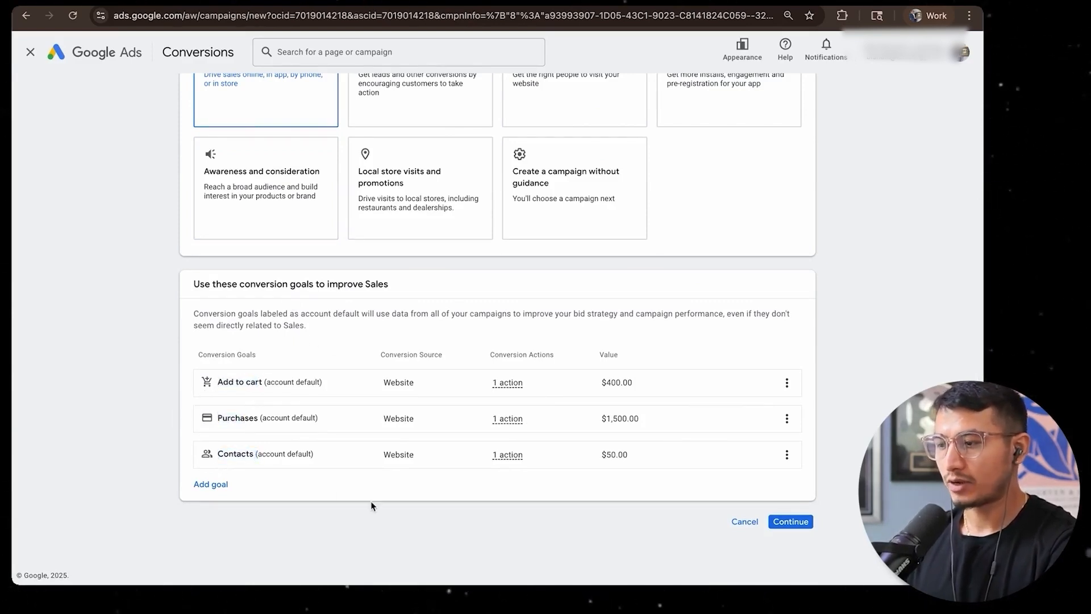
# Remove the Contacts and Add to cart goals from the campaign's conversion goals
pyautogui.click(786, 455)
pyautogui.click(818, 463)
pyautogui.click(614, 343)
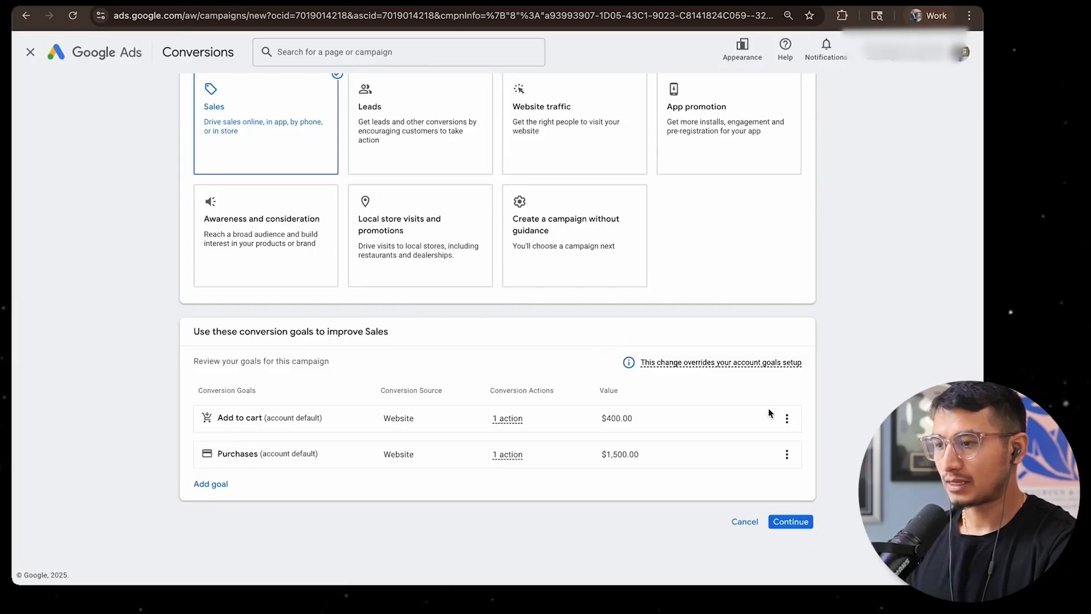
pyautogui.click(786, 419)
pyautogui.click(824, 431)
pyautogui.click(615, 345)
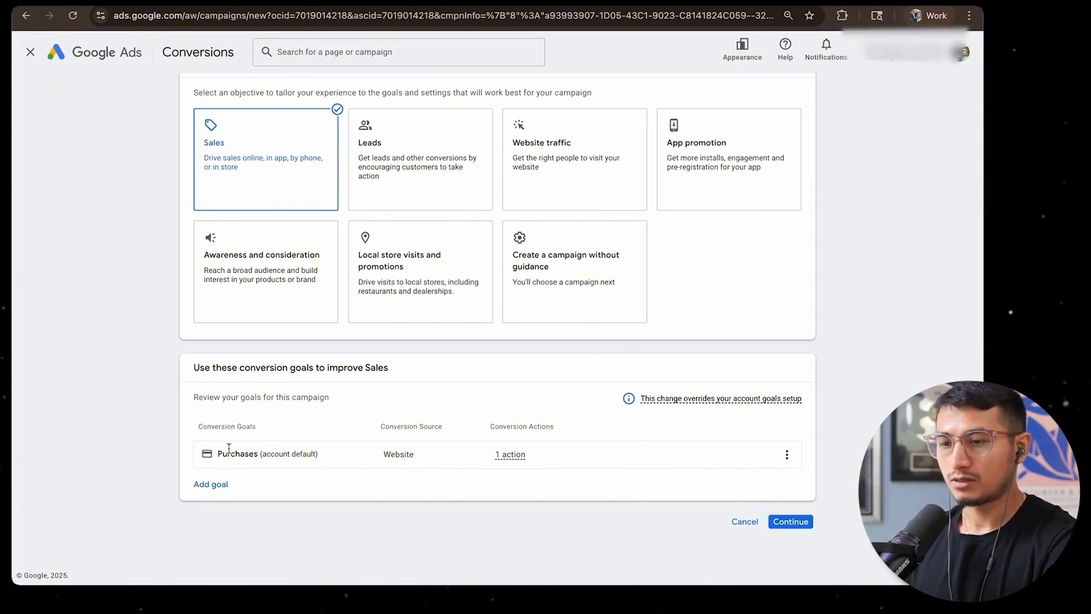
# Check the remaining Purchases conversion goal and continue to the campaign type selection
pyautogui.doubleClick(255, 454)
pyautogui.click(242, 427)
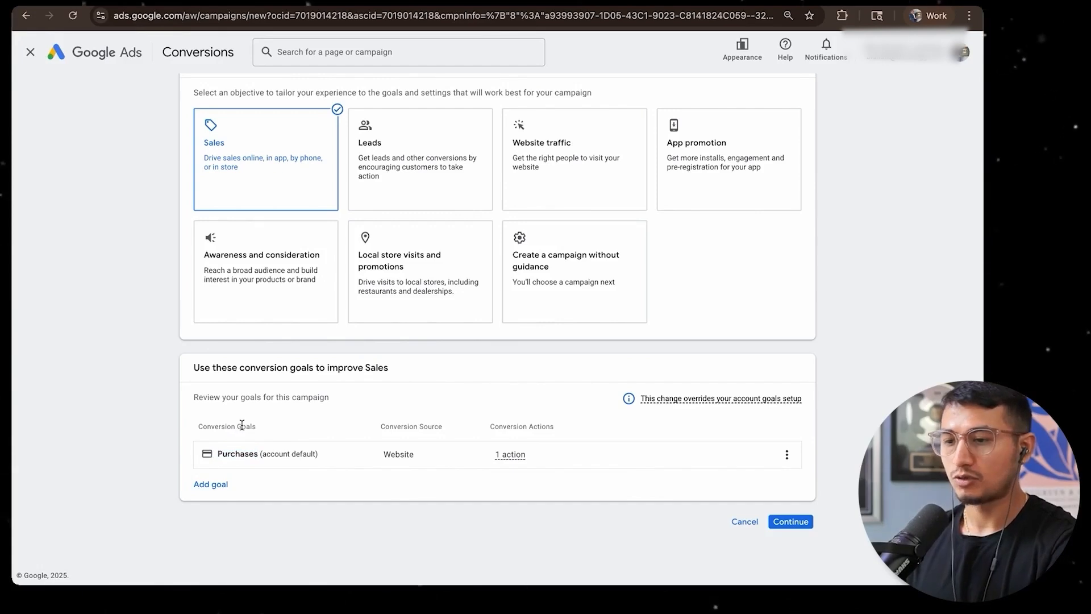
pyautogui.tripleClick(242, 425)
pyautogui.click(328, 410)
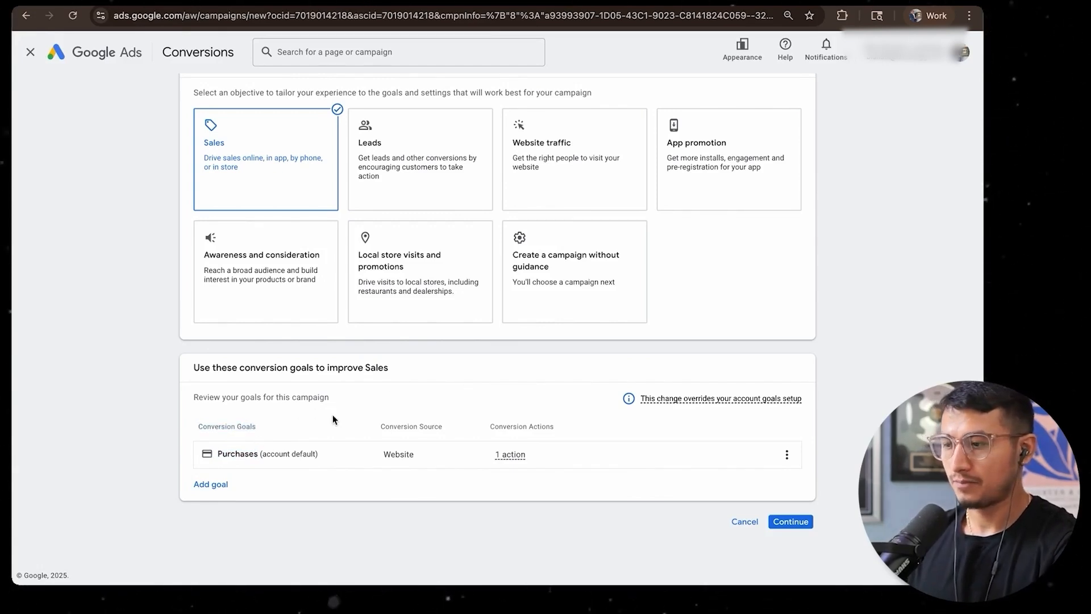
pyautogui.click(799, 522)
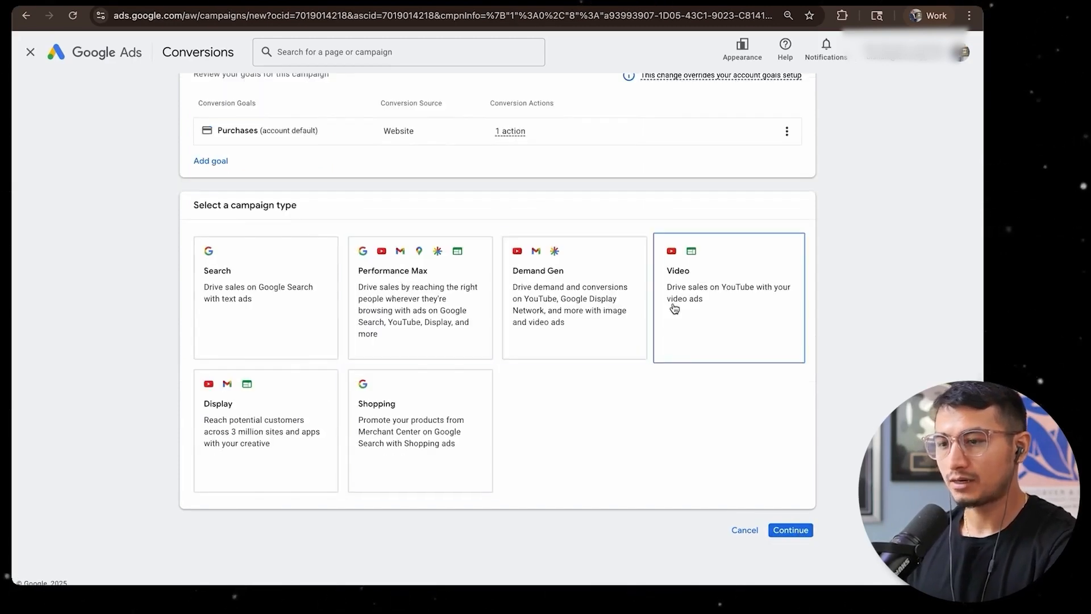
# Try out the available campaign types, including Search, Performance Max, Demand Gen, Display and Shopping, to compare what each one covers
pyautogui.click(715, 317)
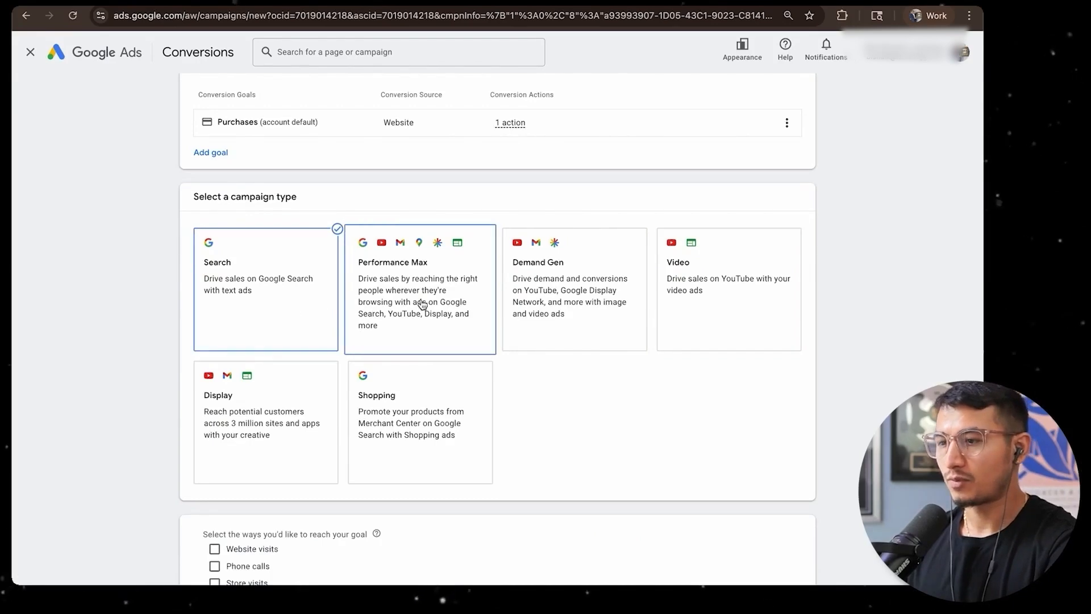
pyautogui.click(421, 305)
pyautogui.scroll(5, 405, 174)
pyautogui.scroll(2, 404, 174)
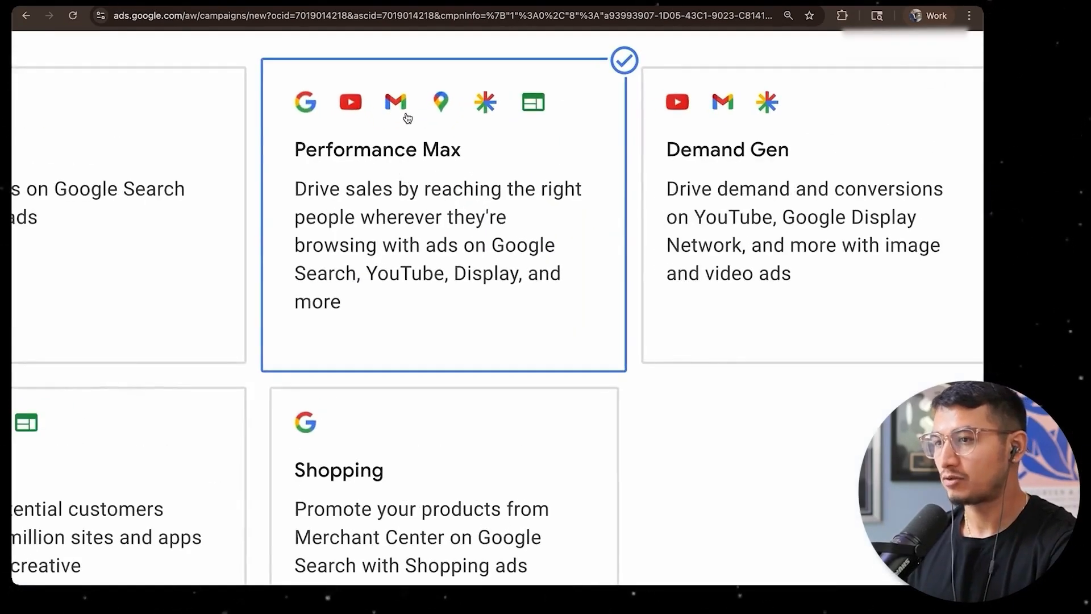
pyautogui.scroll(-5, 443, 115)
pyautogui.click(584, 226)
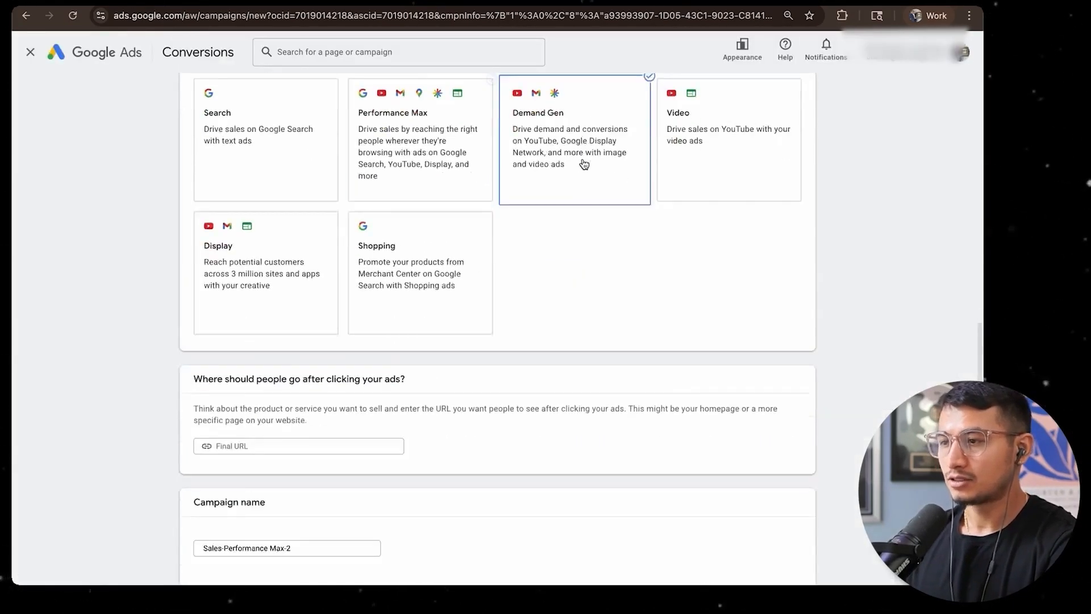
pyautogui.click(683, 252)
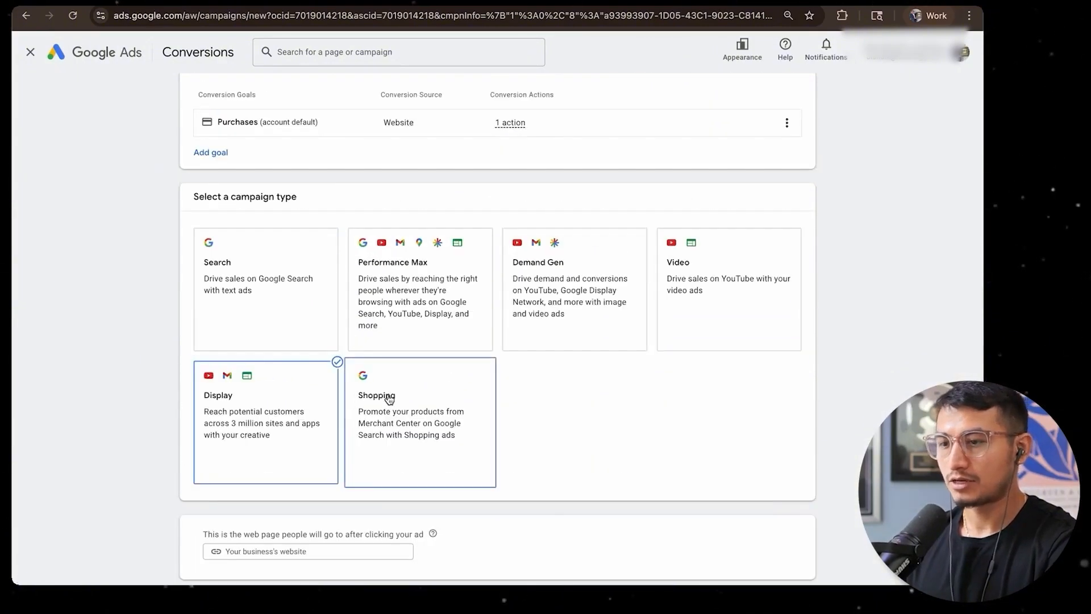
pyautogui.click(410, 343)
pyautogui.scroll(5, 413, 328)
pyautogui.scroll(-5, 394, 359)
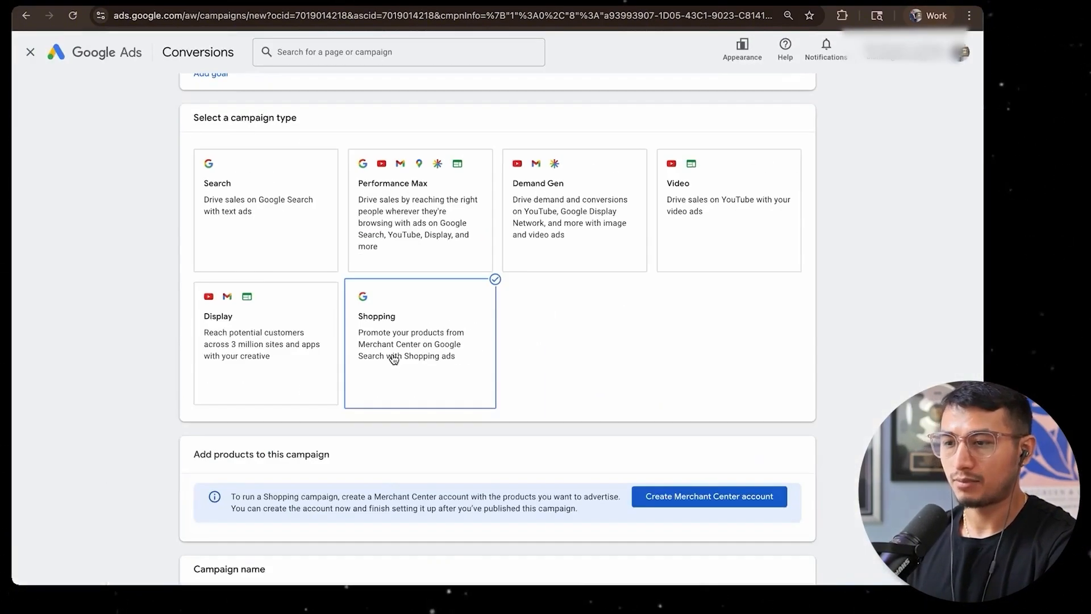
# Choose Video as the campaign type and continue to the campaign settings
pyautogui.click(742, 205)
pyautogui.scroll(-4, 757, 182)
pyautogui.scroll(7, 619, 230)
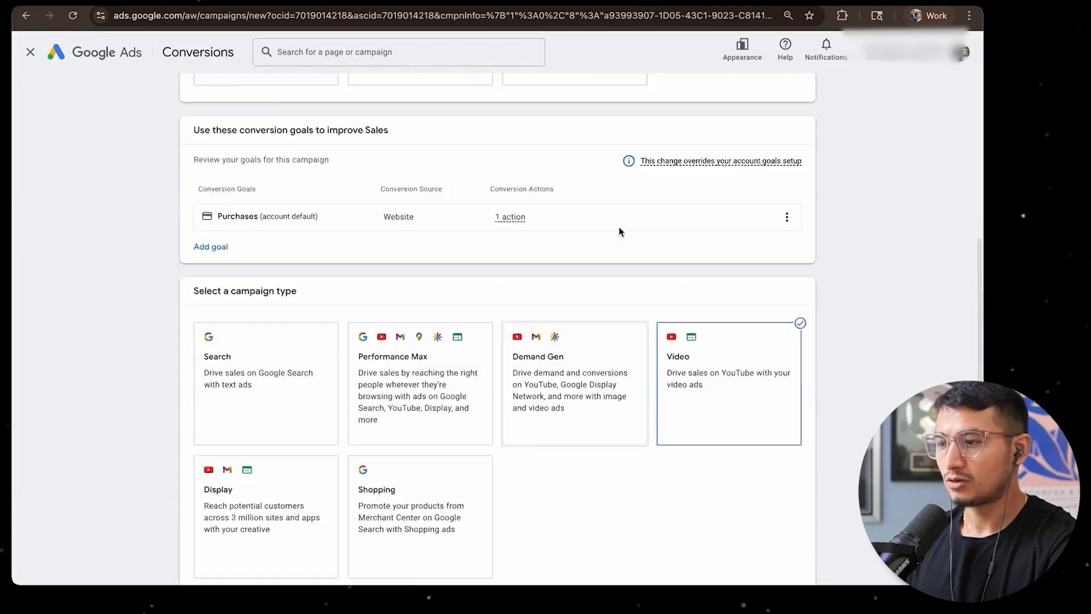
pyautogui.scroll(-3, 714, 435)
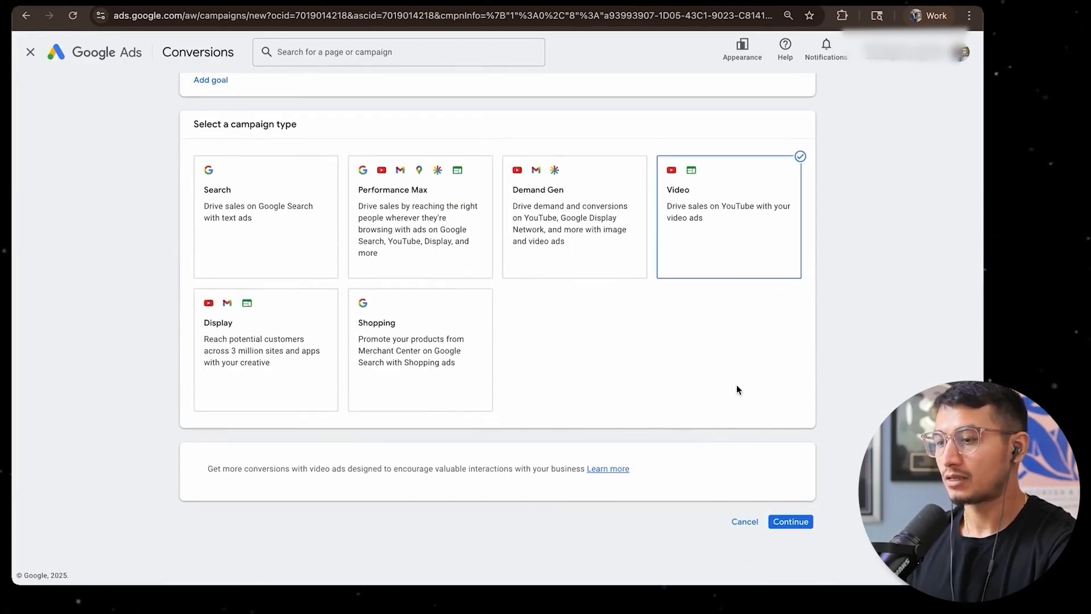
pyautogui.click(790, 521)
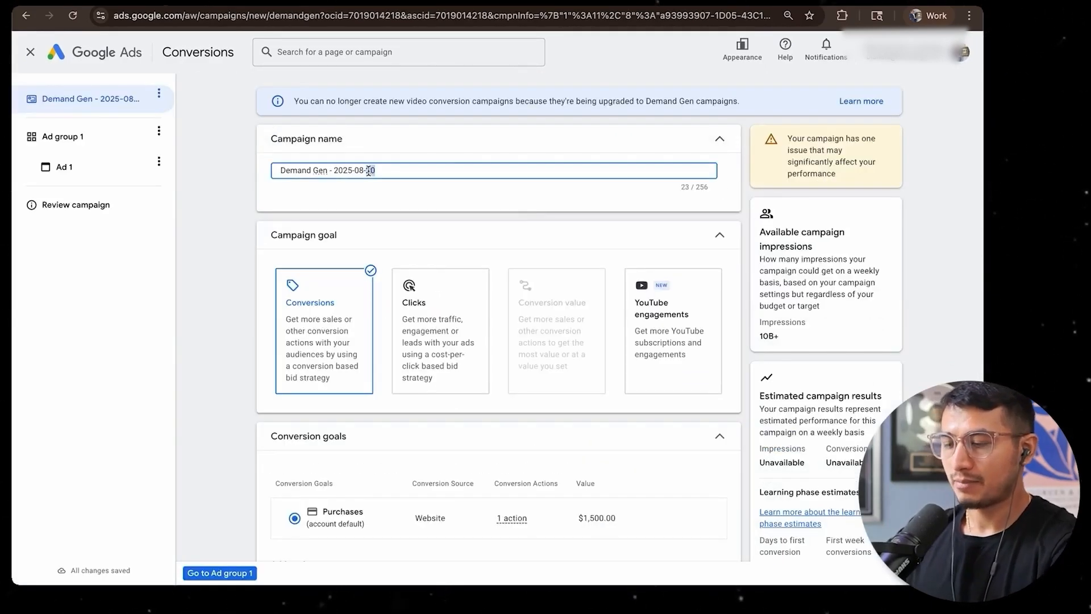
# Name the campaign "BK | Phase 1 | Sales [Purchase]"
pyautogui.tripleClick(368, 170)
pyautogui.write('Phase 1')
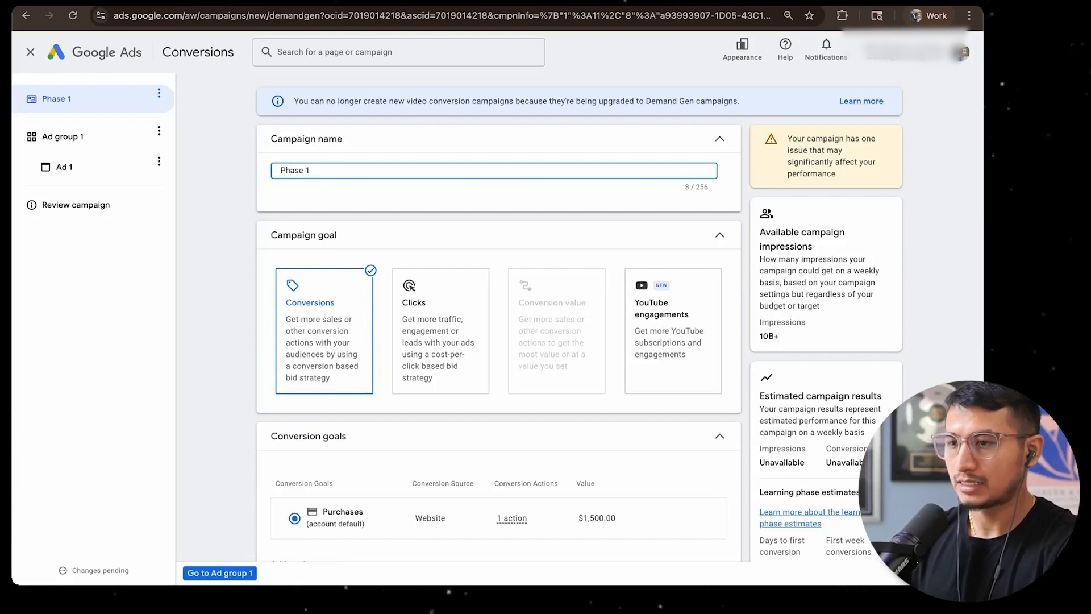
pyautogui.click(280, 170)
pyautogui.write('BK | Phase')
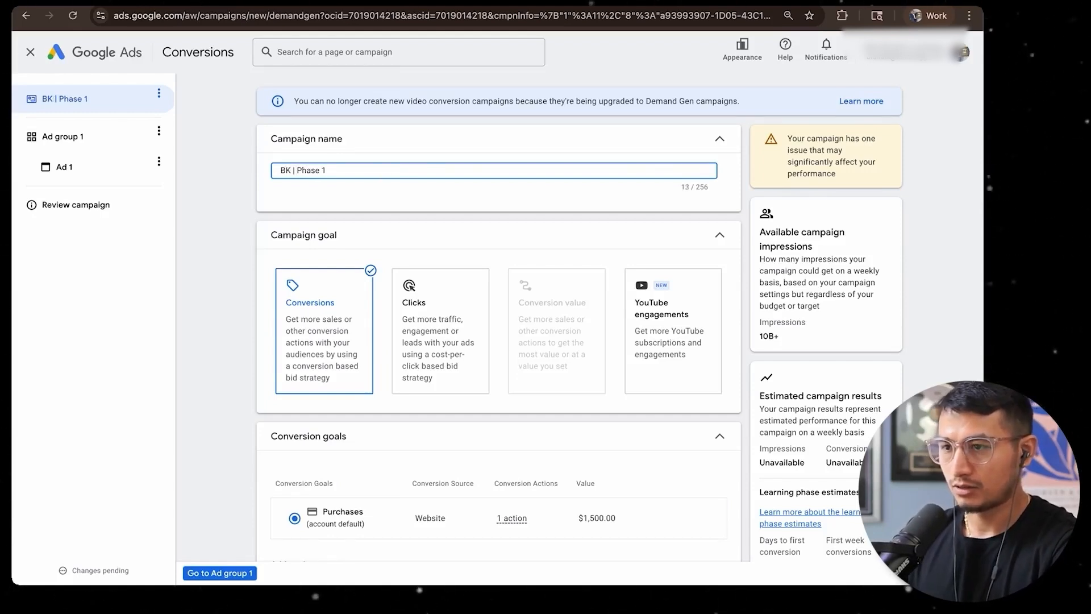
pyautogui.write(' 1 | Sales')
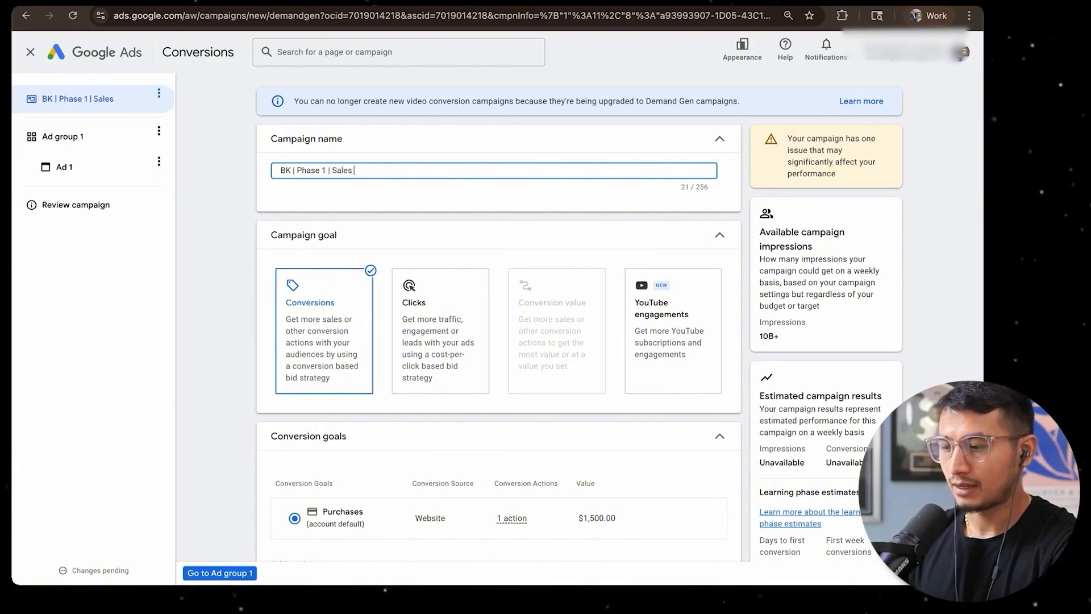
pyautogui.write(' [Purchase')
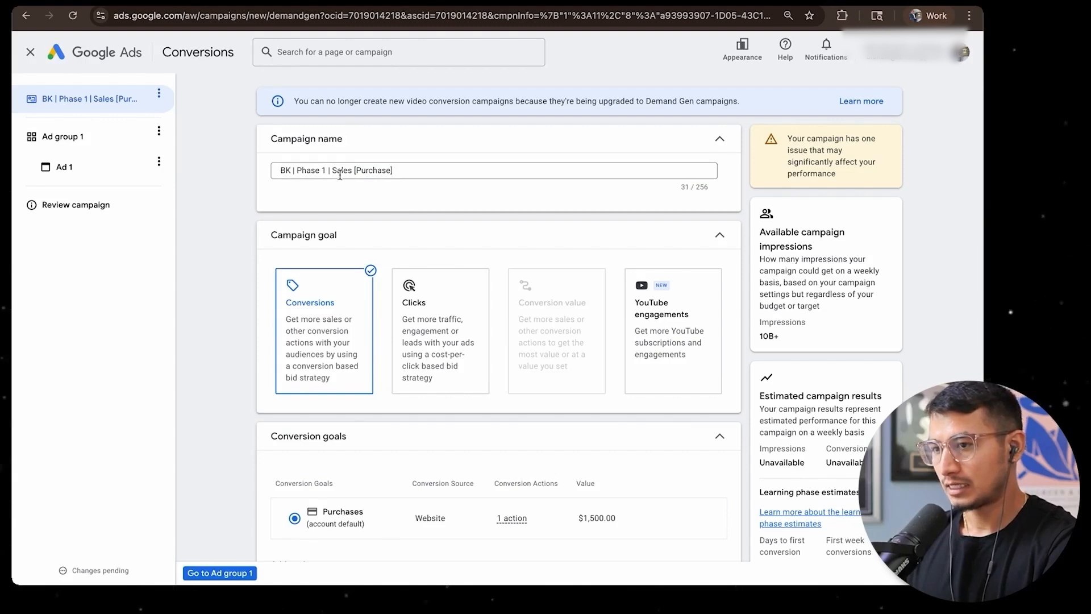
# Append the date 8-20-25 to the end of the campaign name
pyautogui.moveTo(332, 170); pyautogui.dragTo(266, 171)
pyautogui.click(349, 168)
pyautogui.click(397, 175)
pyautogui.click(416, 169)
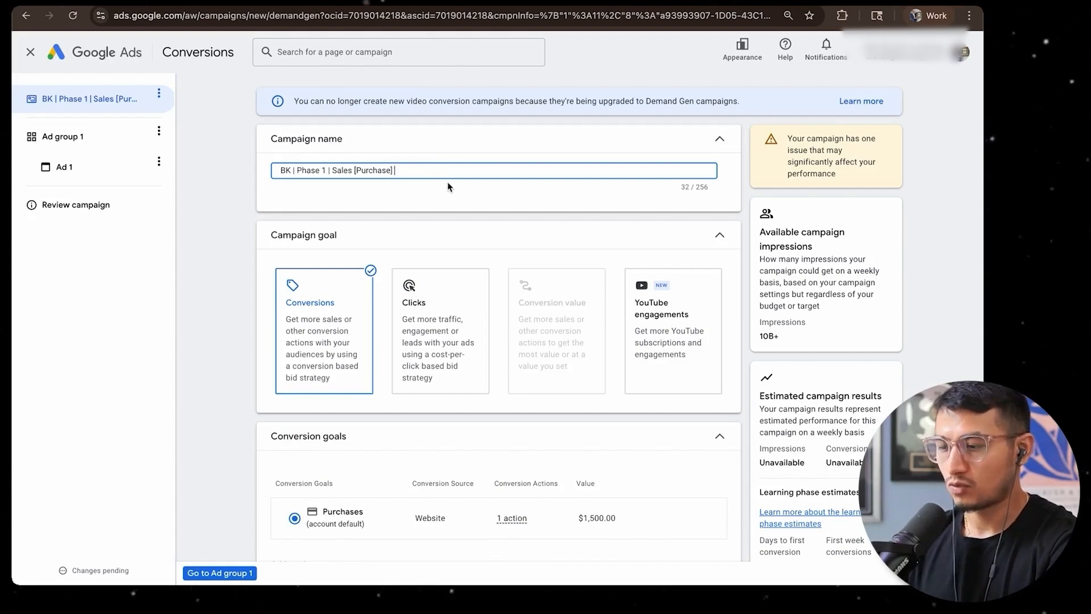
pyautogui.write('8-20-25')
# Try out the optional target cost per action setting and turn it back off
pyautogui.scroll(-2, 458, 199)
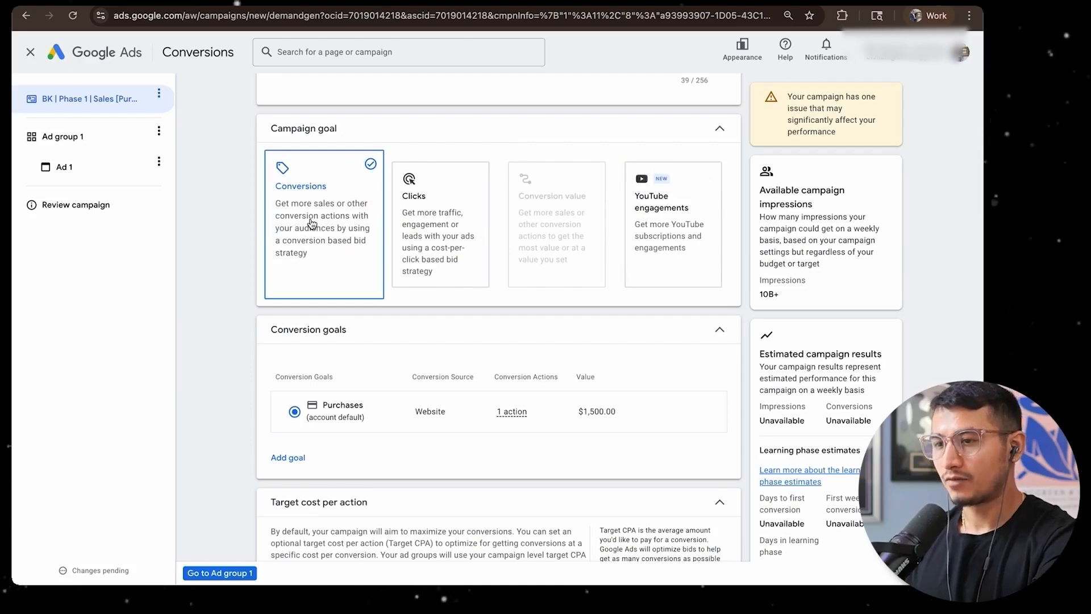
pyautogui.scroll(-6, 283, 264)
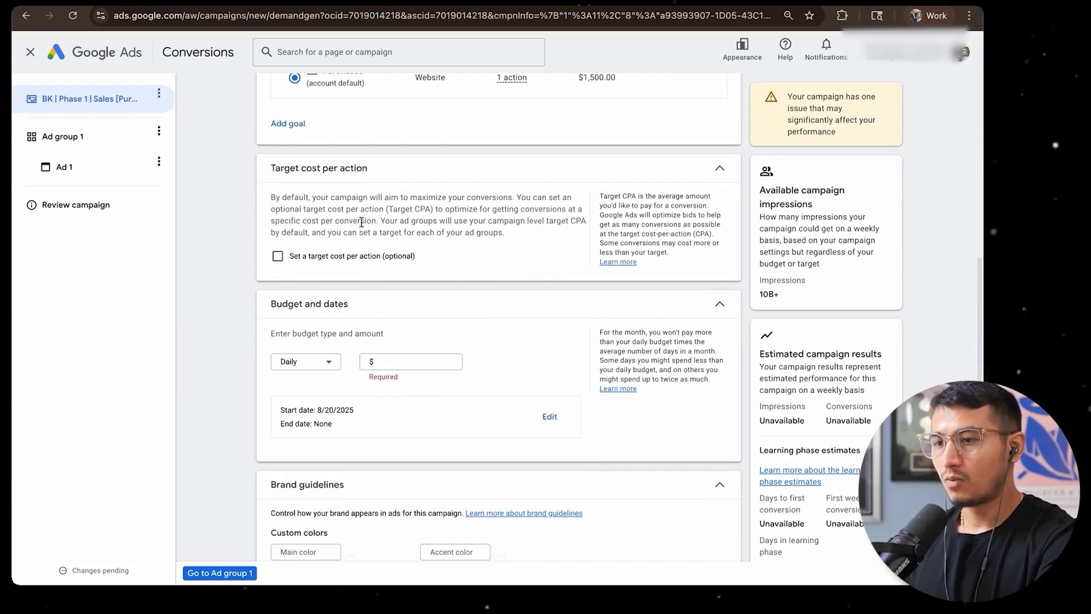
pyautogui.click(277, 257)
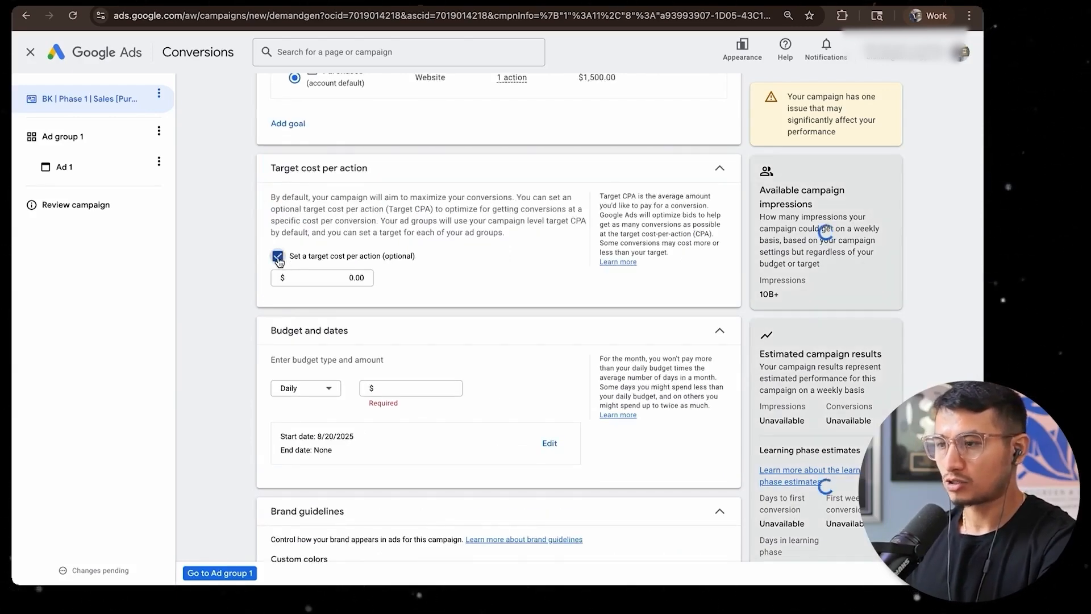
pyautogui.click(278, 257)
pyautogui.click(279, 258)
pyautogui.click(278, 256)
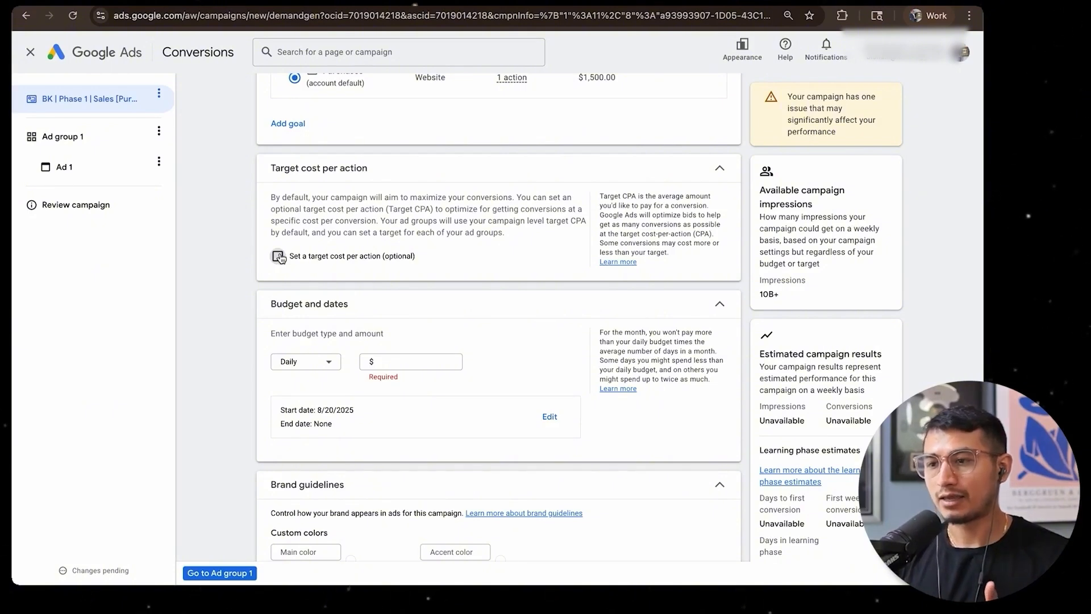
pyautogui.click(378, 257)
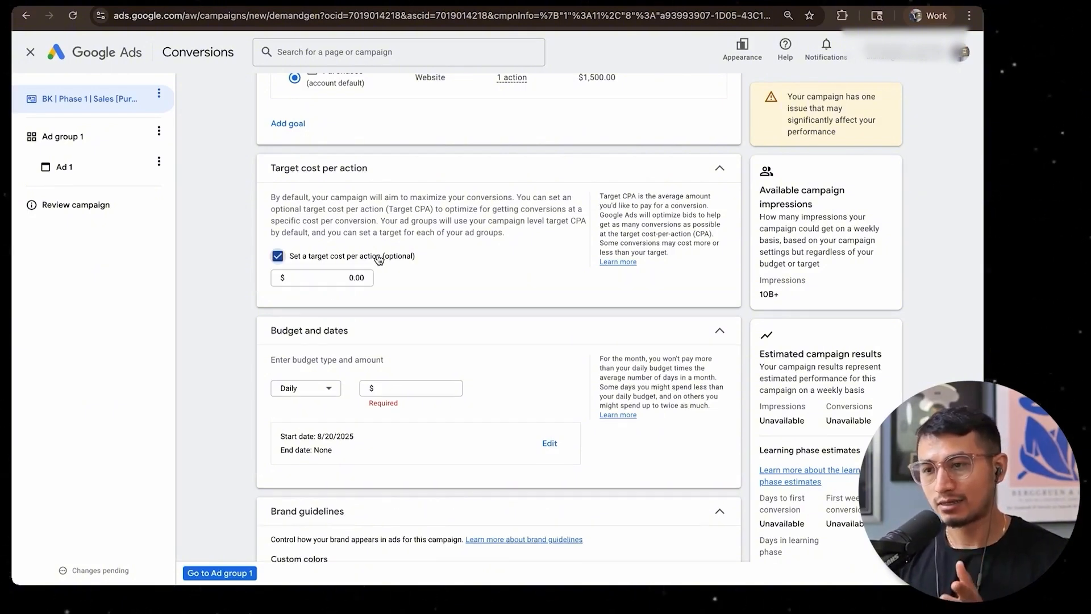
pyautogui.click(296, 265)
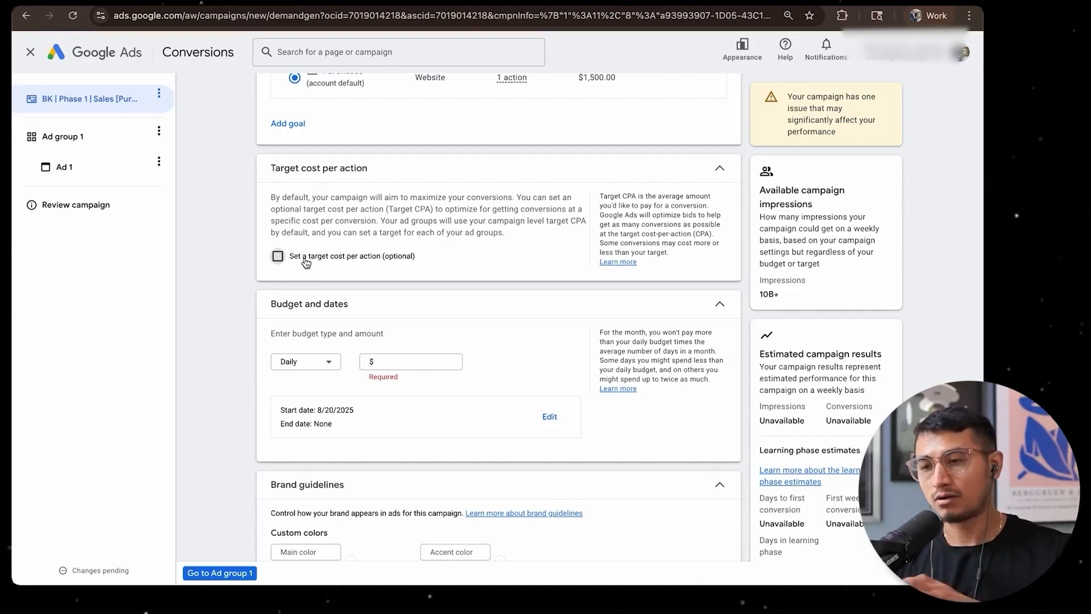
# Set the campaign's daily budget to $15.00
pyautogui.click(409, 362)
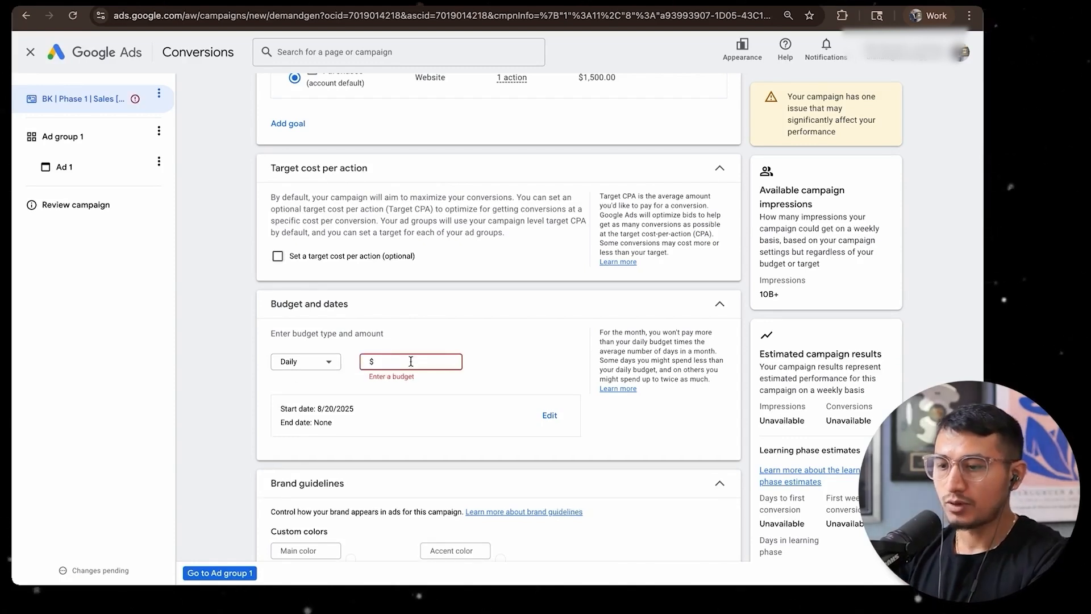
pyautogui.write('100')
pyautogui.write('5')
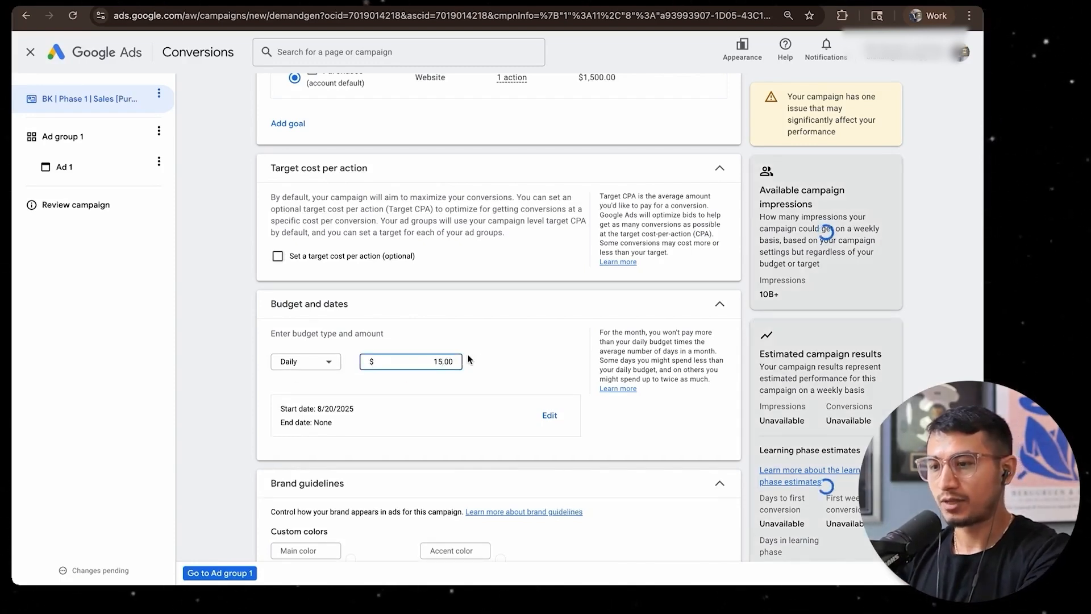
# Set the campaign's daily budget to $17.89
pyautogui.click(468, 354)
pyautogui.doubleClick(433, 362)
pyautogui.write('10')
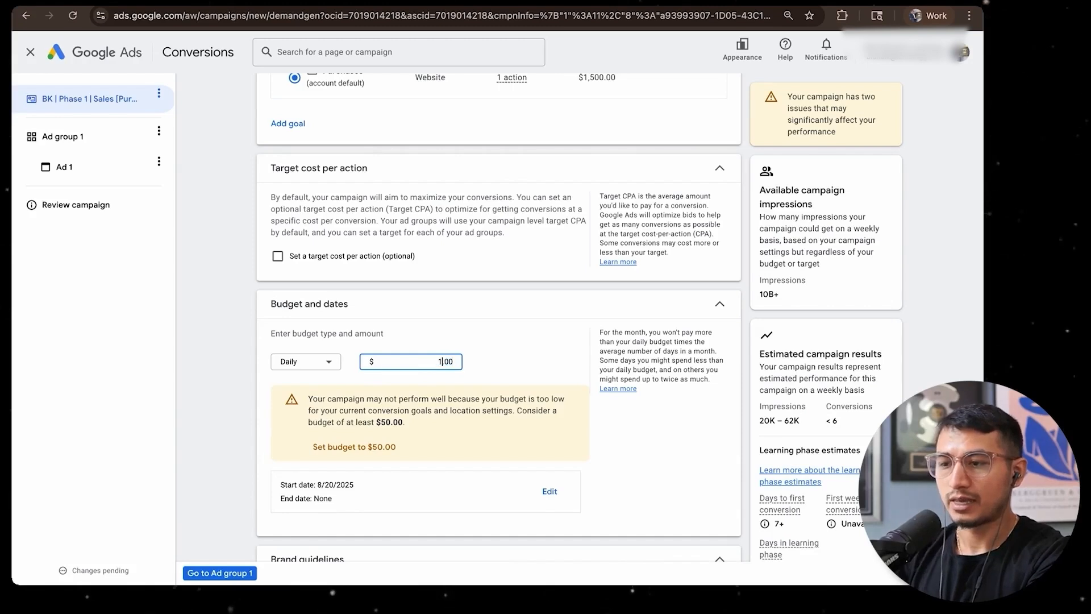
pyautogui.click(514, 344)
pyautogui.moveTo(457, 362); pyautogui.dragTo(427, 362)
pyautogui.write('15')
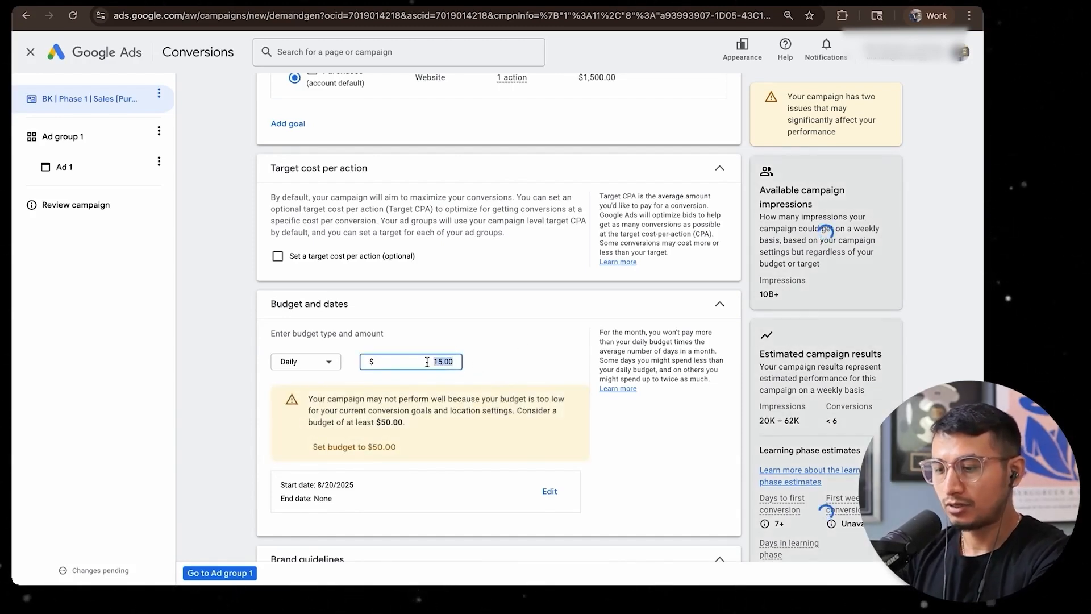
pyautogui.write('1007')
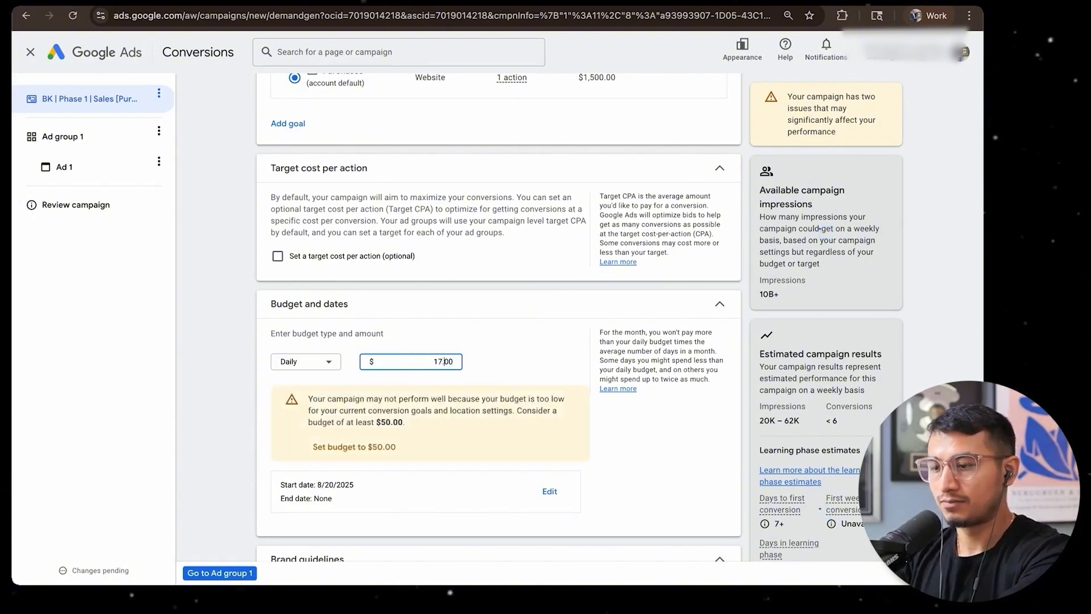
pyautogui.write('.89')
pyautogui.click(504, 341)
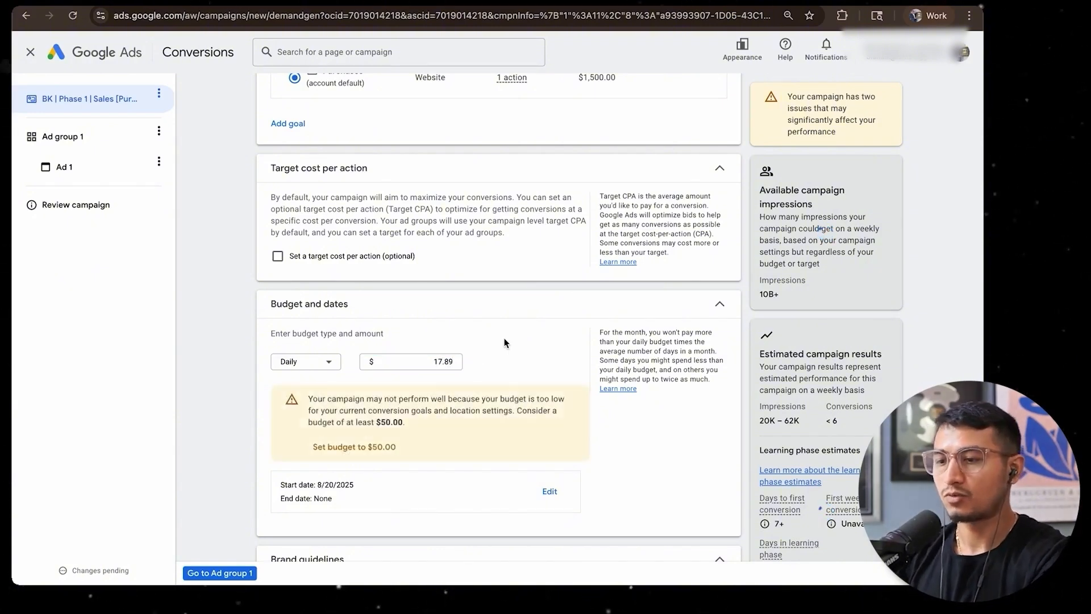
# Set the campaign's start date to Aug 21, 2025
pyautogui.scroll(-3, 396, 352)
pyautogui.click(548, 340)
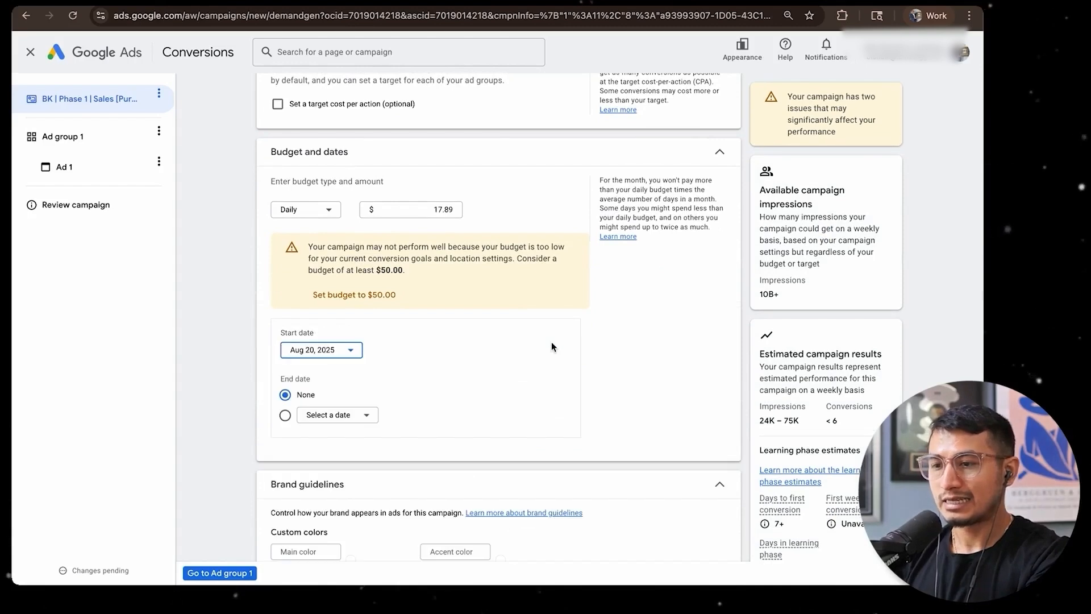
pyautogui.click(329, 348)
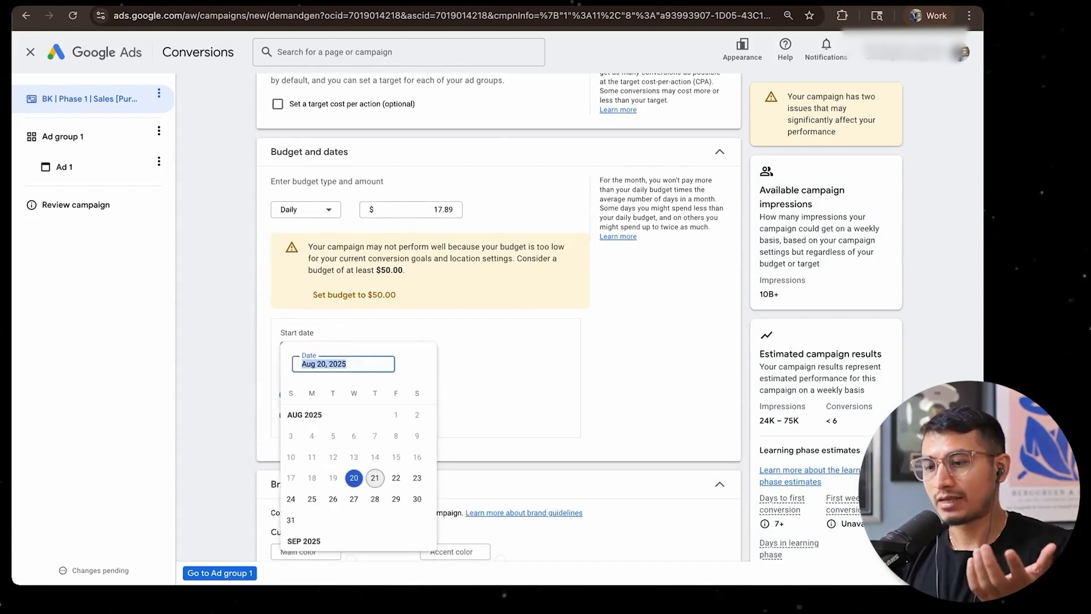
pyautogui.click(469, 374)
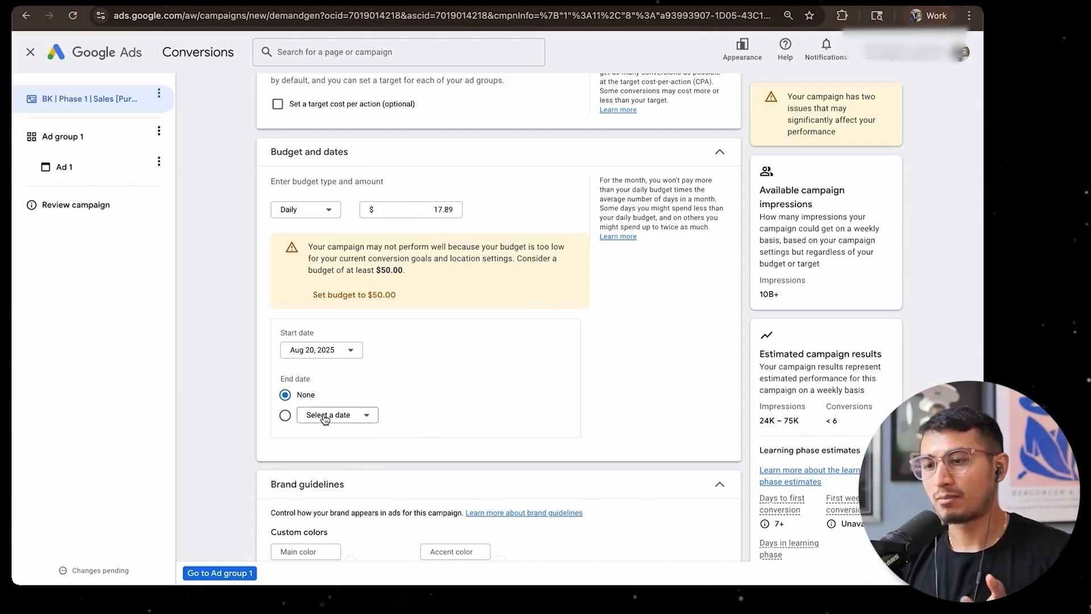
pyautogui.click(321, 350)
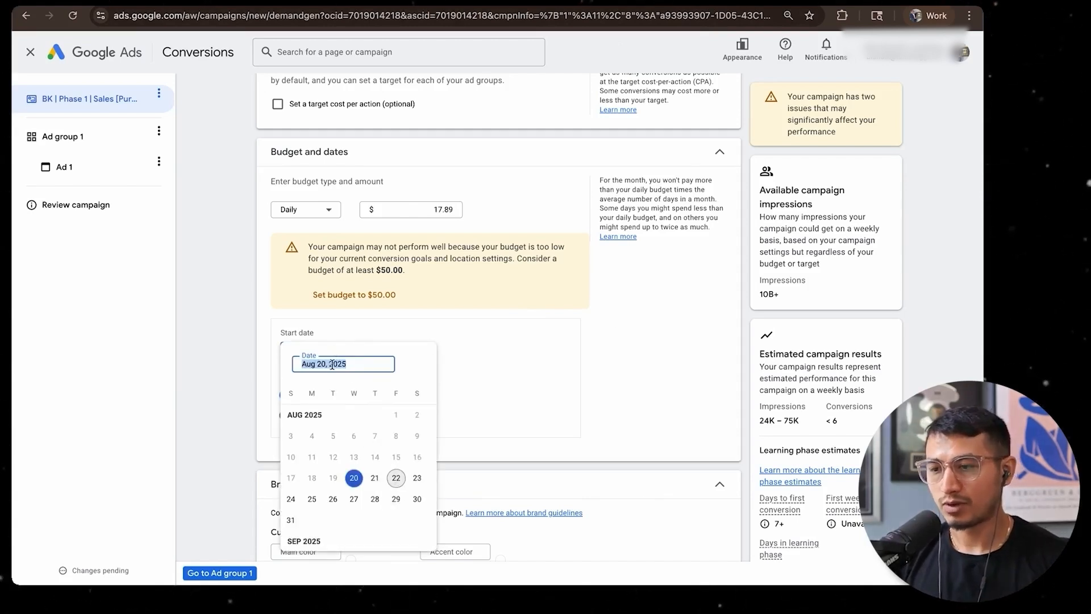
pyautogui.click(374, 477)
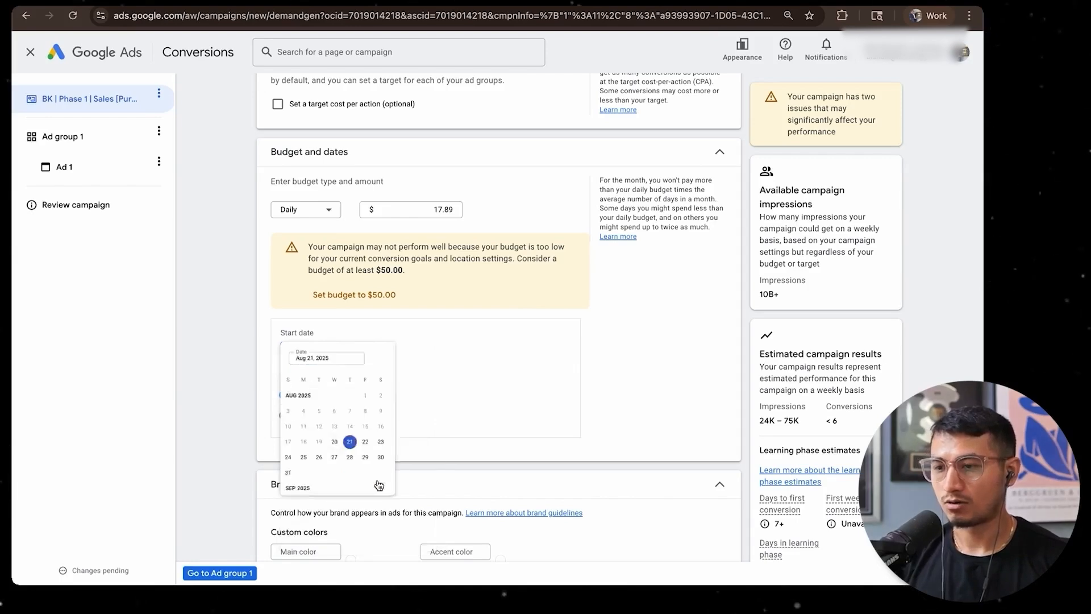
# Examine the brand guidelines' custom color and font options without setting any, and collapse the section
pyautogui.scroll(-3, 441, 356)
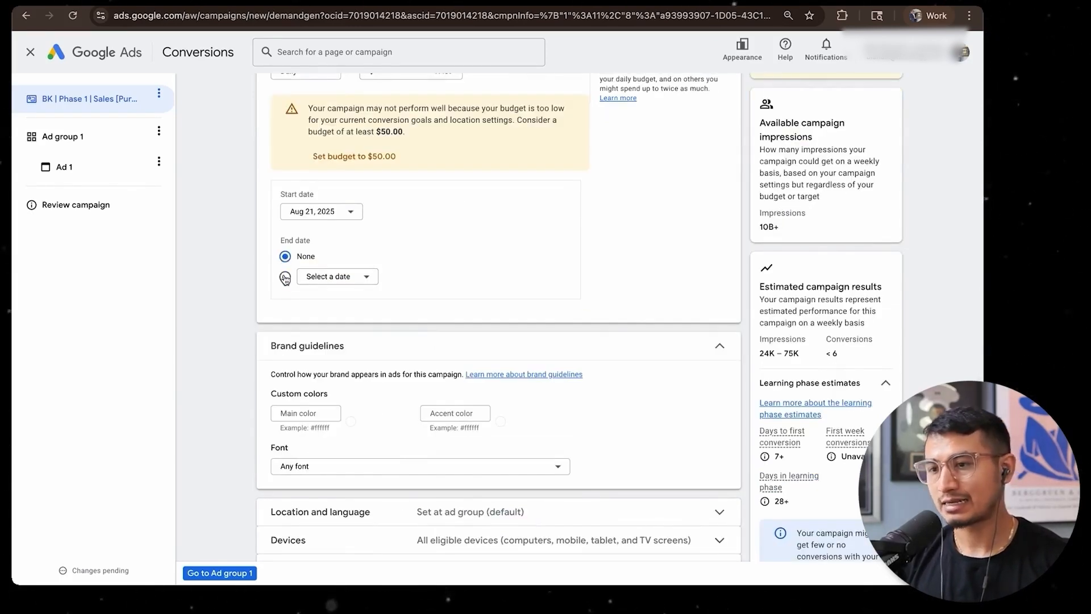
pyautogui.scroll(-2, 285, 278)
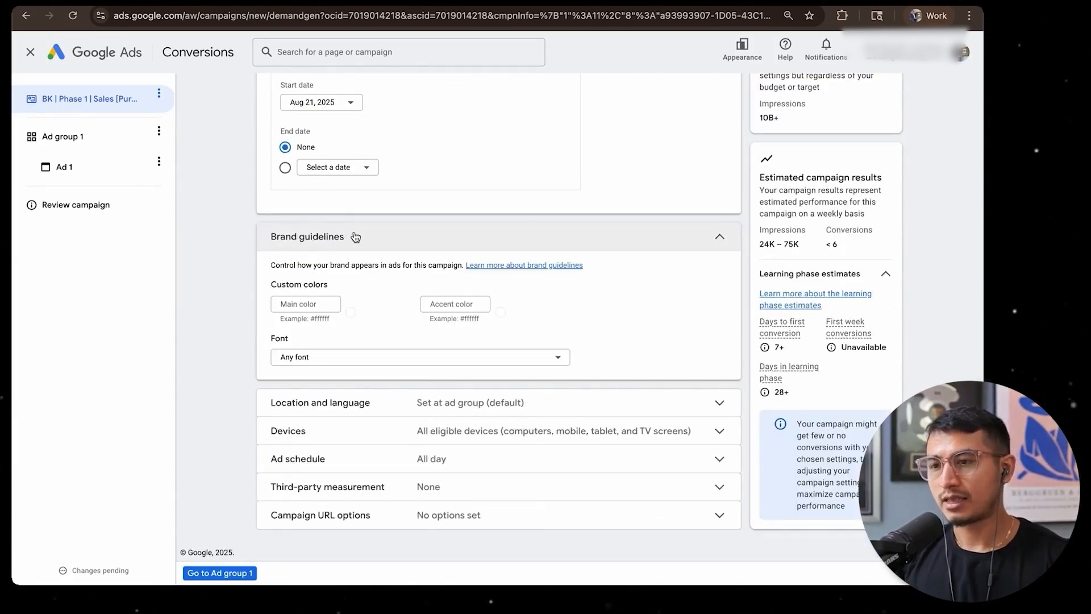
pyautogui.moveTo(358, 237); pyautogui.dragTo(264, 240)
pyautogui.click(321, 377)
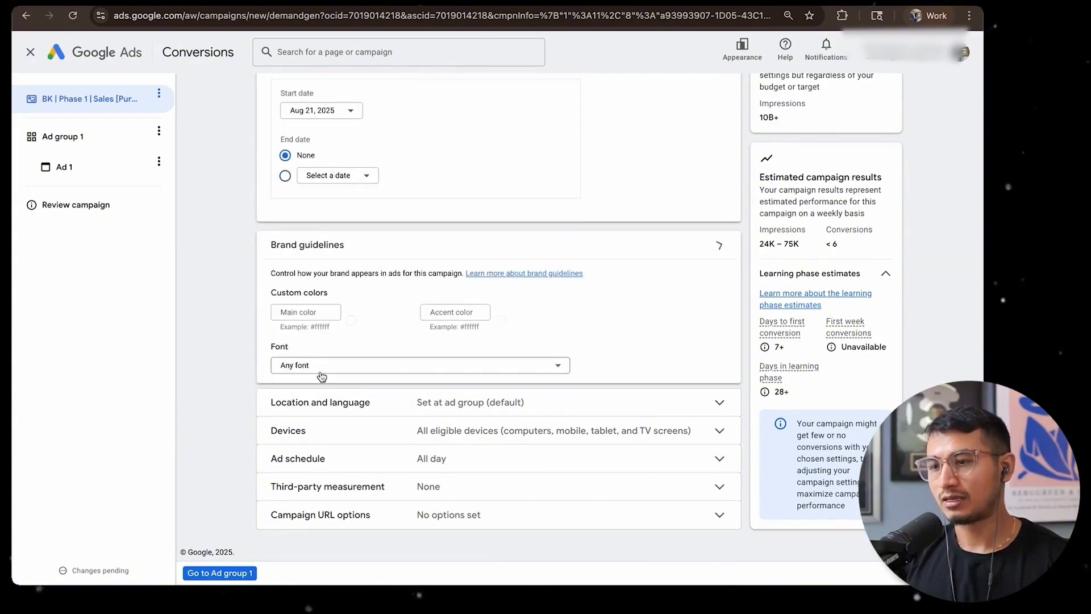
pyautogui.click(316, 303)
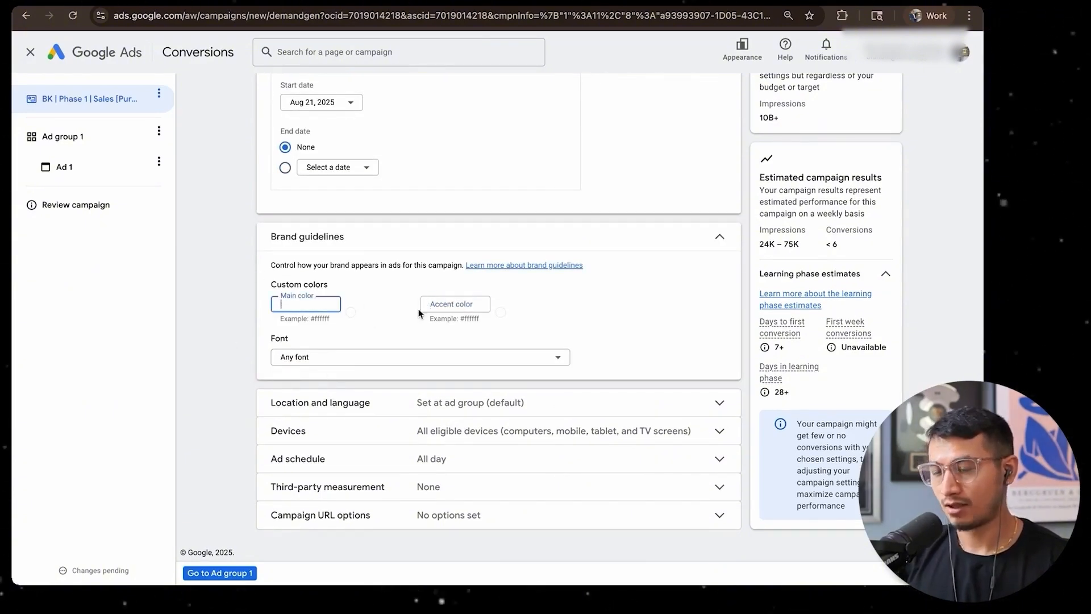
pyautogui.click(446, 303)
pyautogui.click(498, 303)
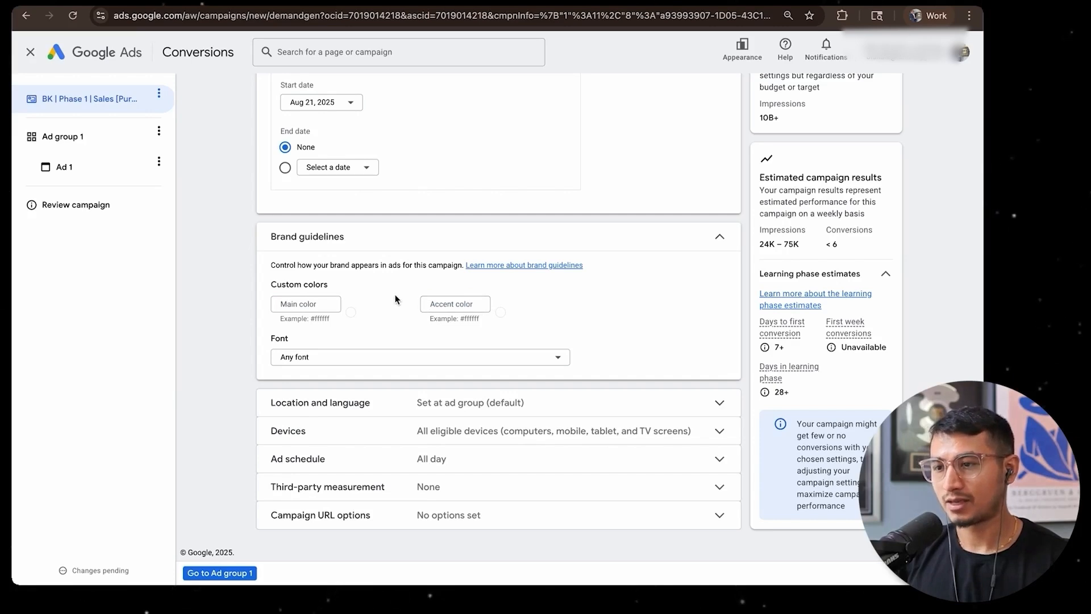
pyautogui.click(309, 304)
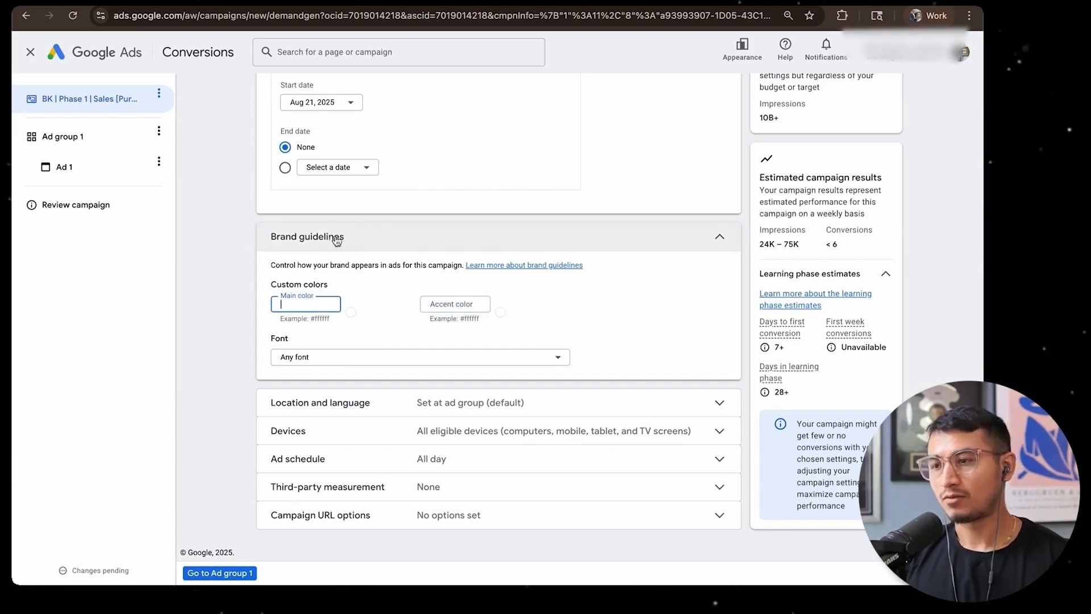
pyautogui.click(359, 242)
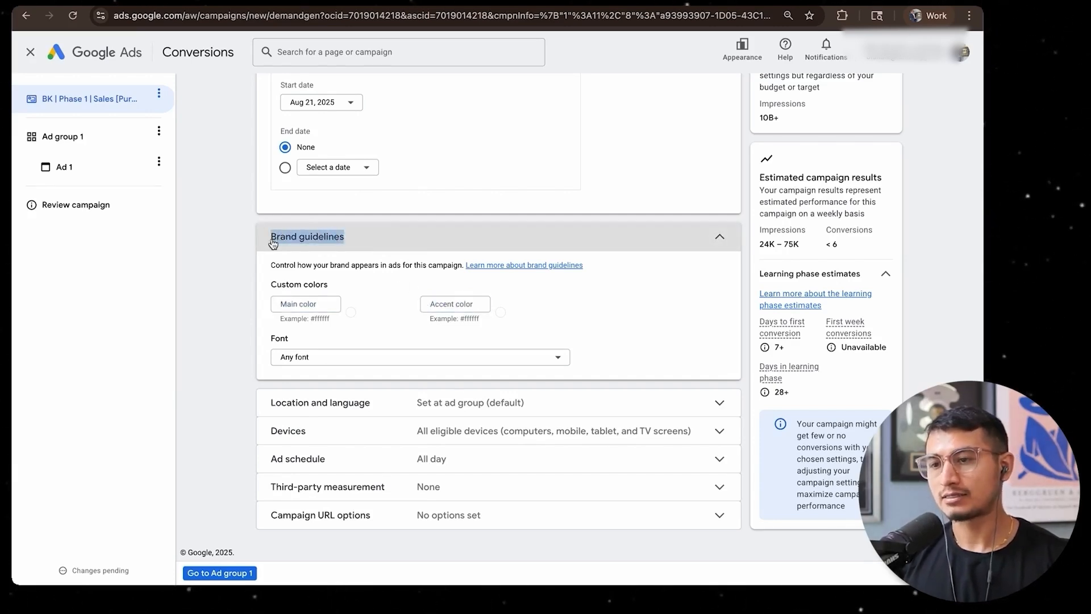
pyautogui.click(295, 372)
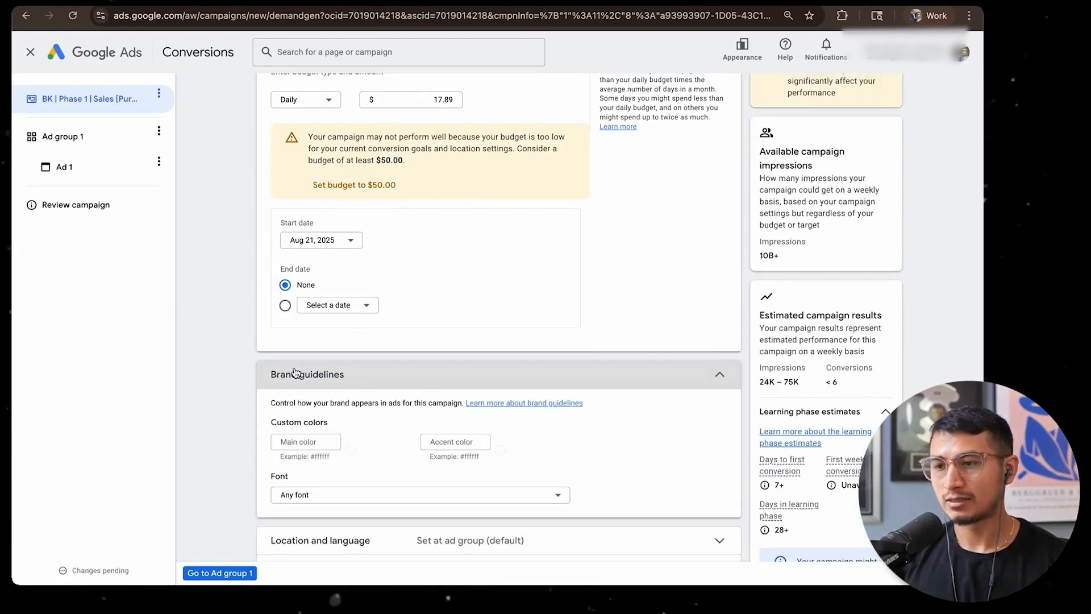
pyautogui.scroll(-3, 295, 370)
pyautogui.moveTo(348, 246); pyautogui.dragTo(256, 244)
pyautogui.click(242, 278)
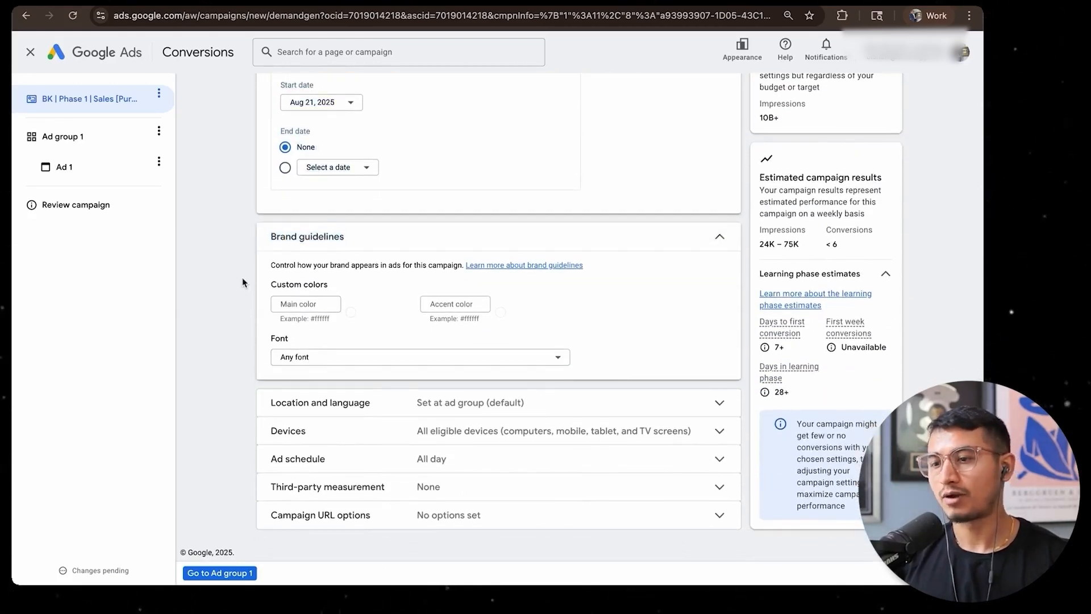
pyautogui.click(384, 367)
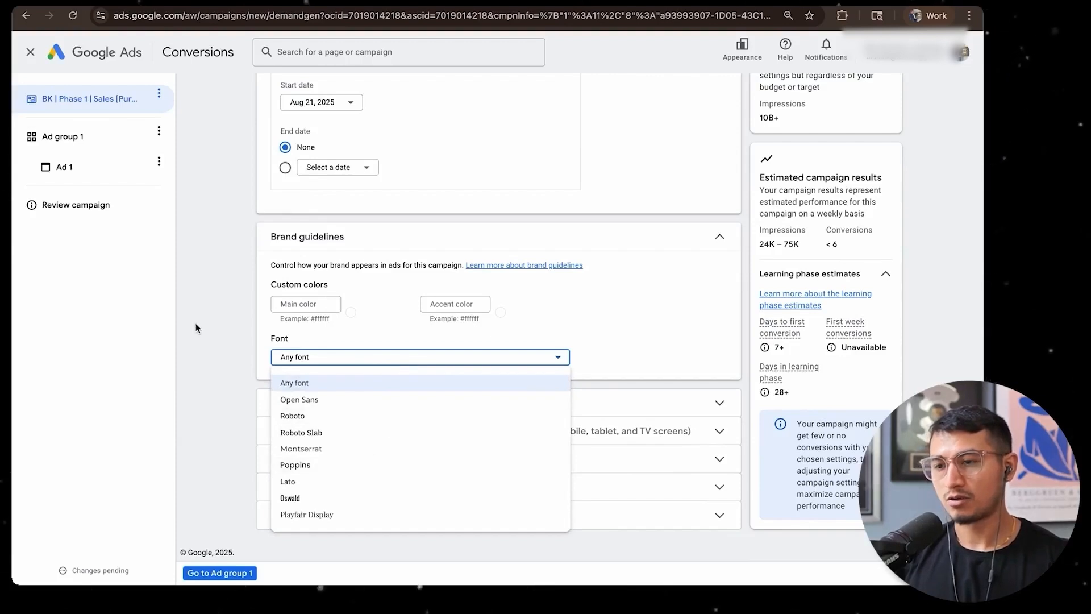
pyautogui.click(351, 340)
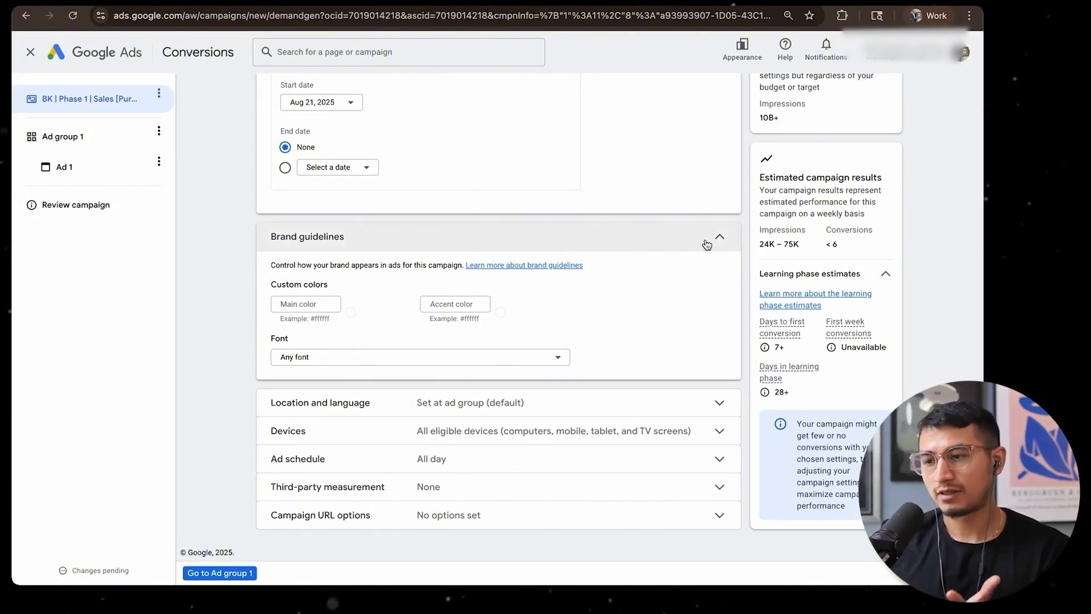
pyautogui.click(707, 237)
# Enable campaign level location and language targeting and limit the campaign's locations to United States
pyautogui.click(461, 409)
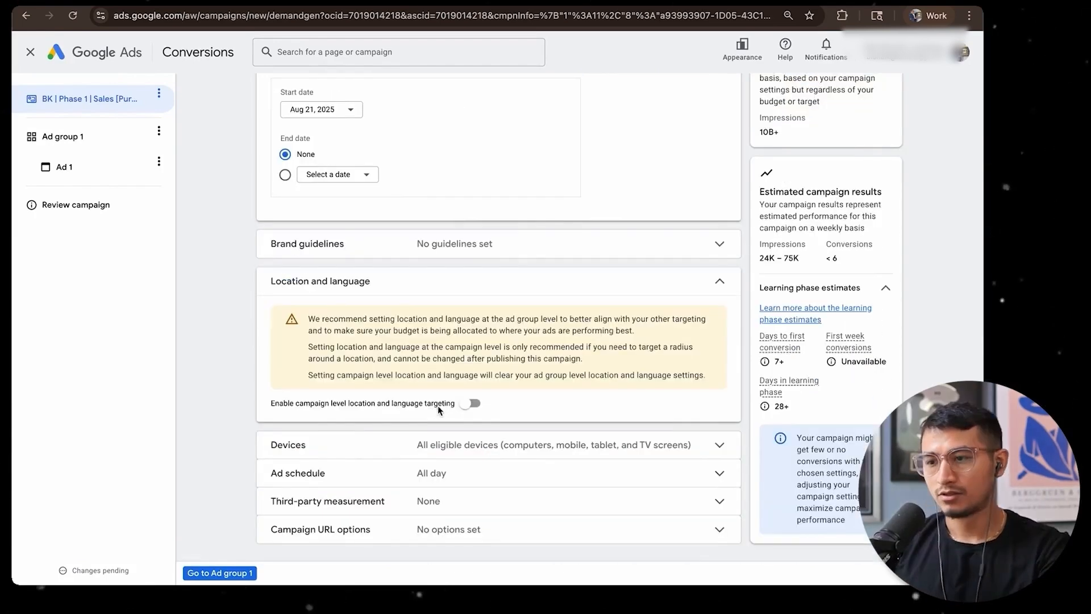
pyautogui.click(471, 405)
pyautogui.scroll(-1, 469, 410)
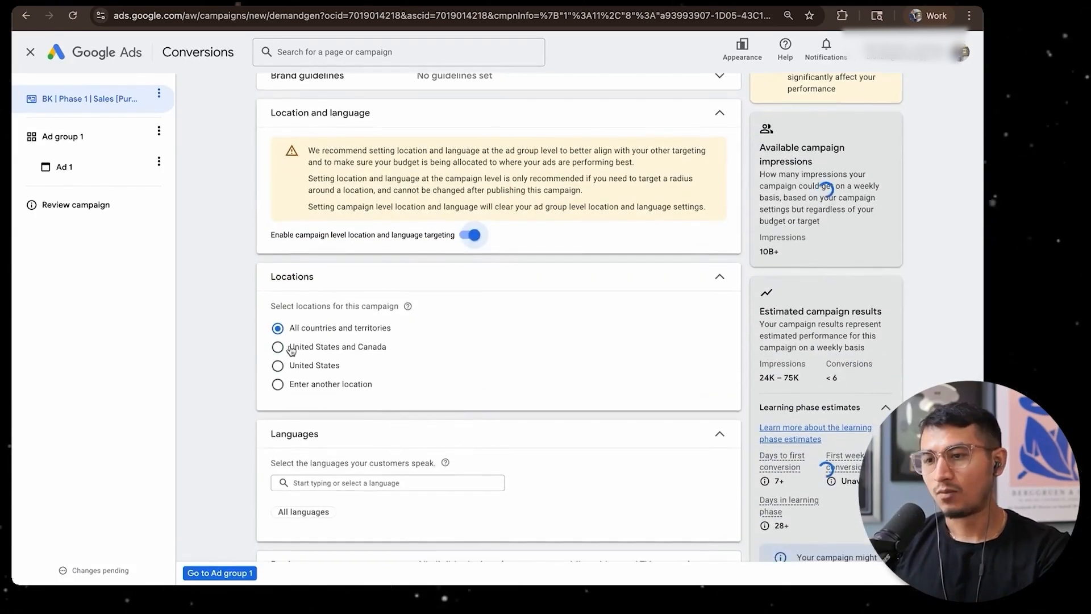
pyautogui.moveTo(300, 332); pyautogui.dragTo(377, 332)
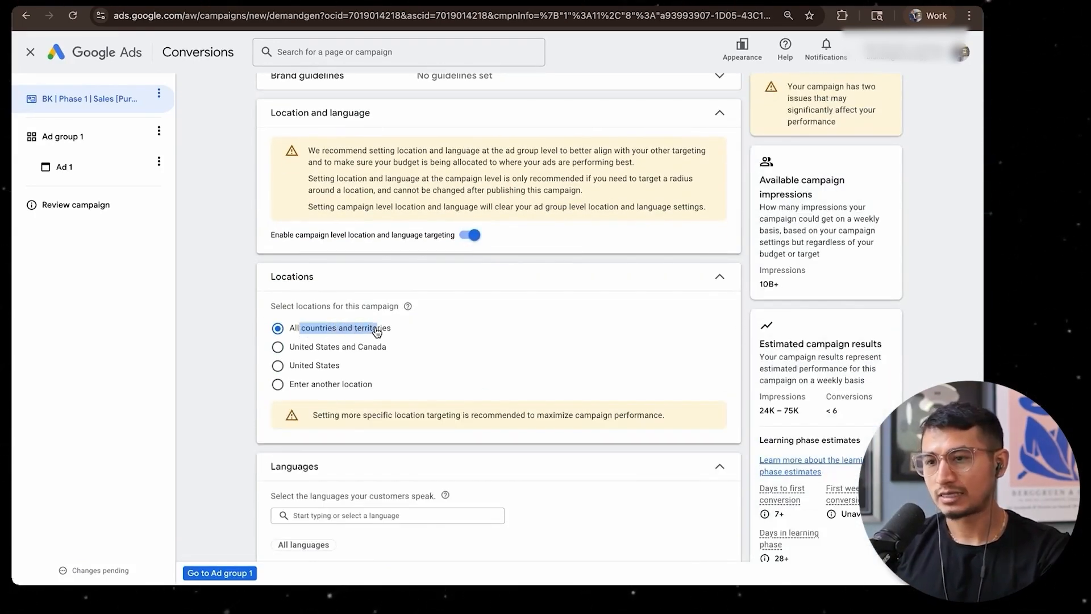
pyautogui.click(391, 330)
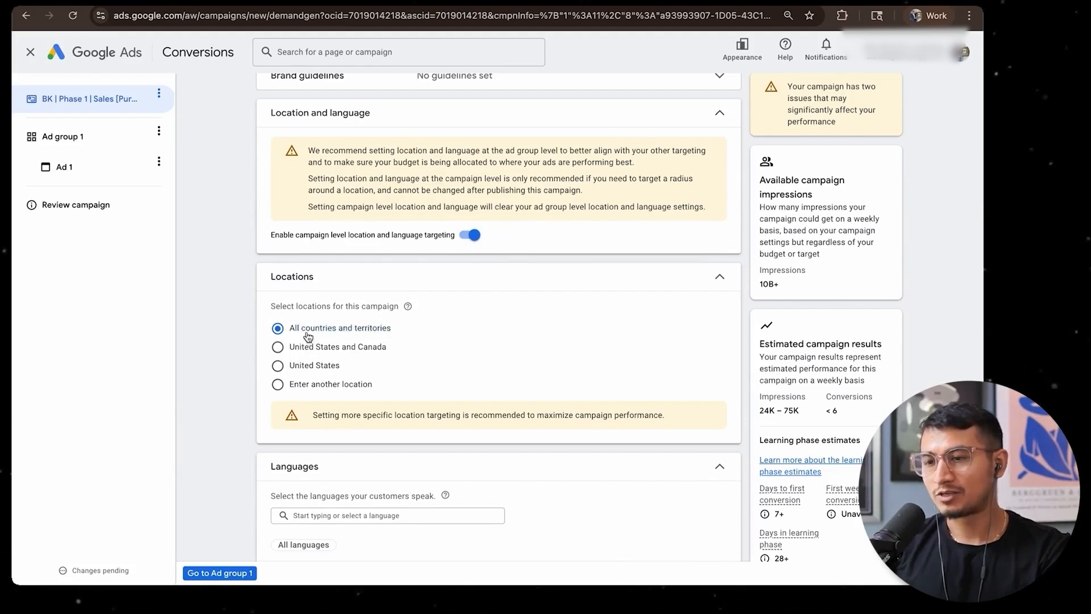
pyautogui.moveTo(296, 333); pyautogui.dragTo(376, 332)
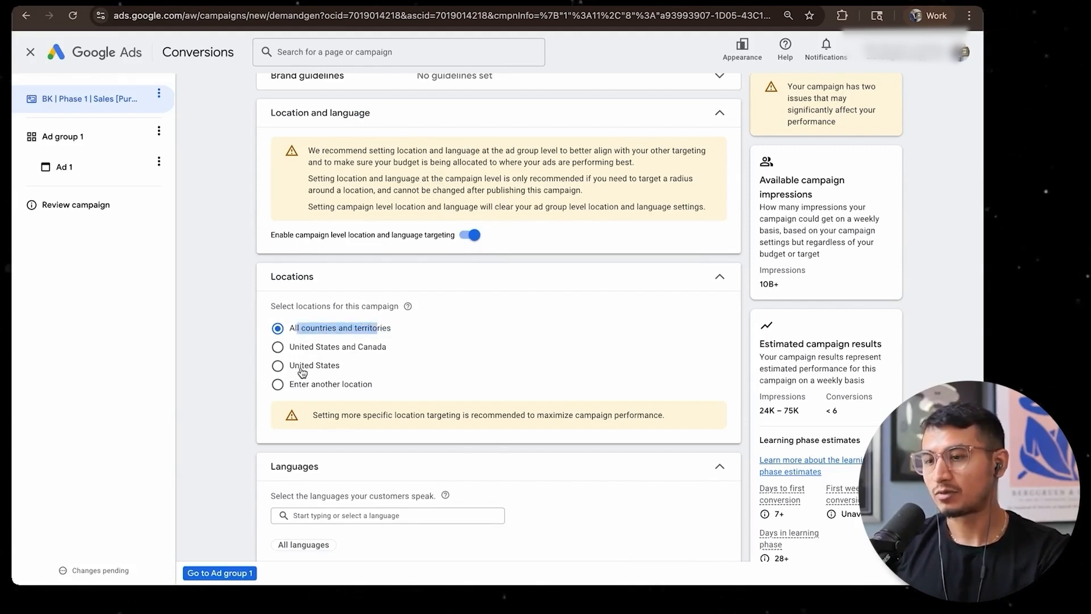
pyautogui.click(302, 369)
pyautogui.scroll(-1, 380, 350)
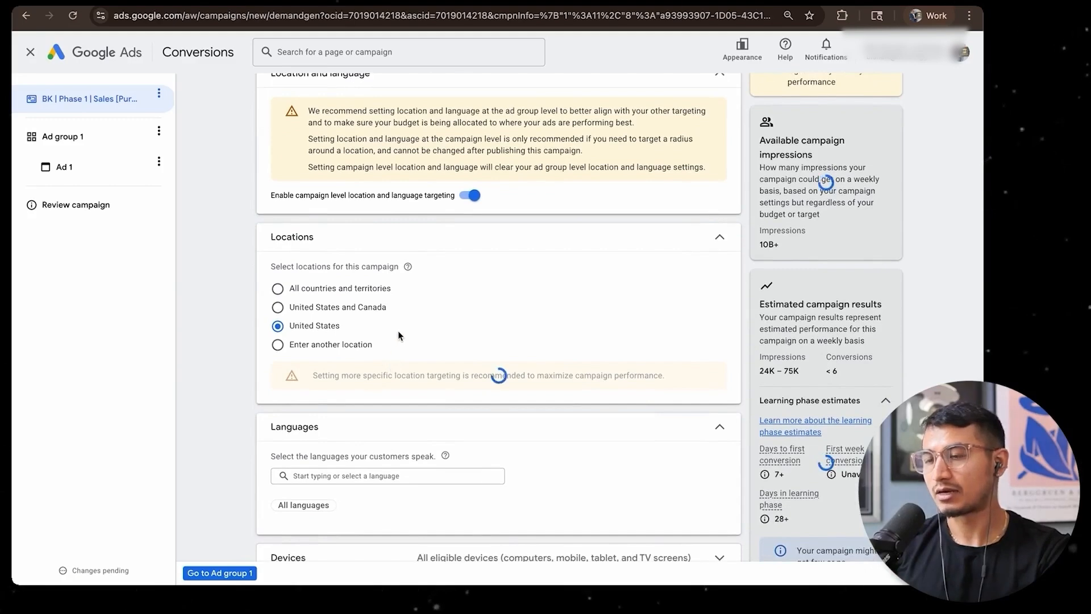
pyautogui.scroll(1, 418, 305)
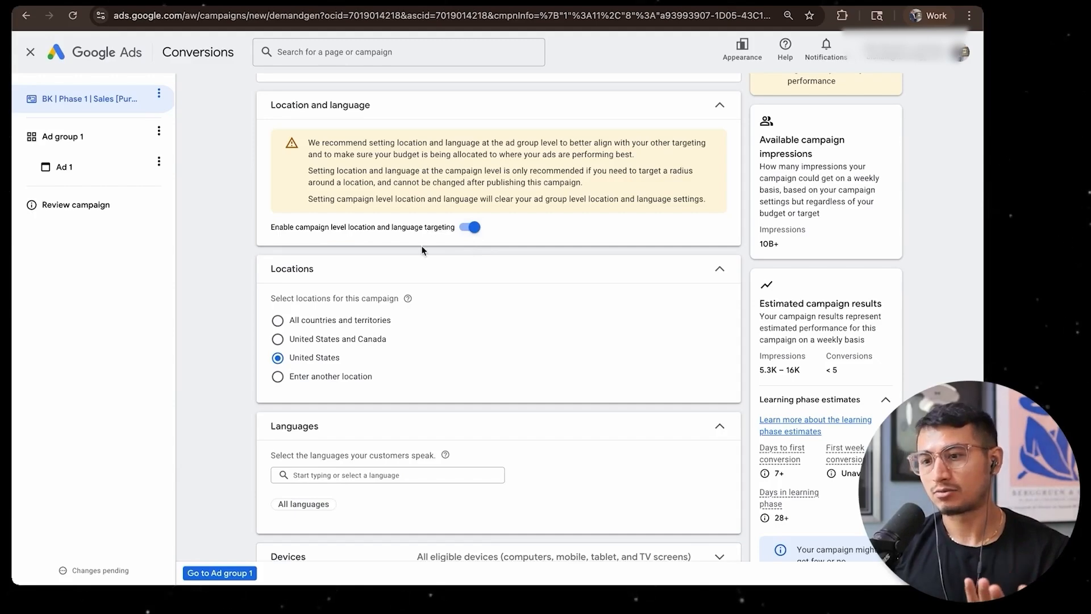
# Set the campaign's language targeting to English
pyautogui.scroll(-2, 423, 250)
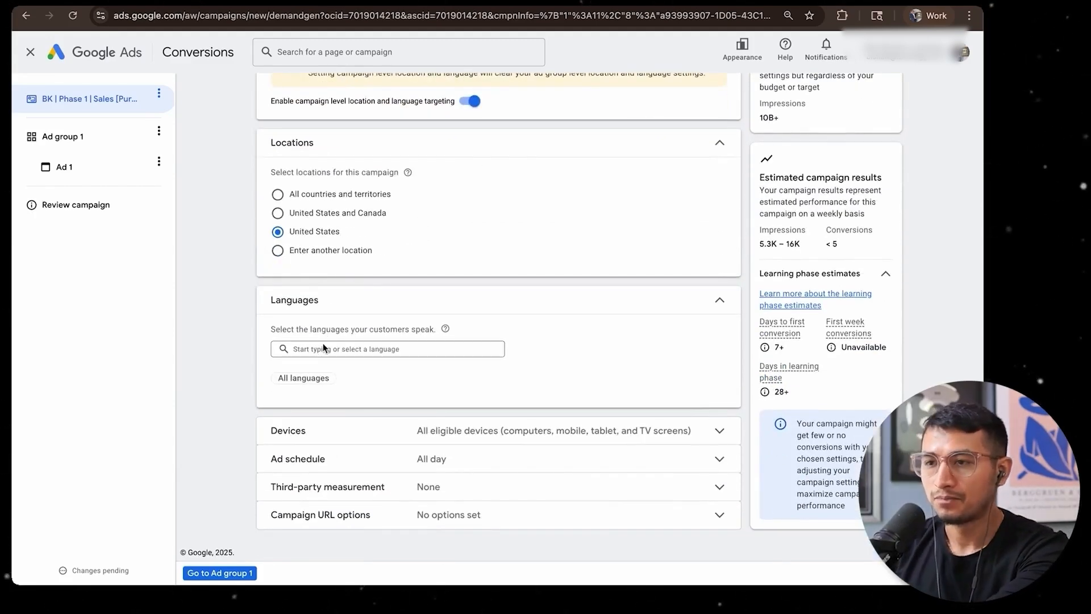
pyautogui.scroll(2, 324, 347)
pyautogui.scroll(-2, 323, 348)
pyautogui.click(320, 349)
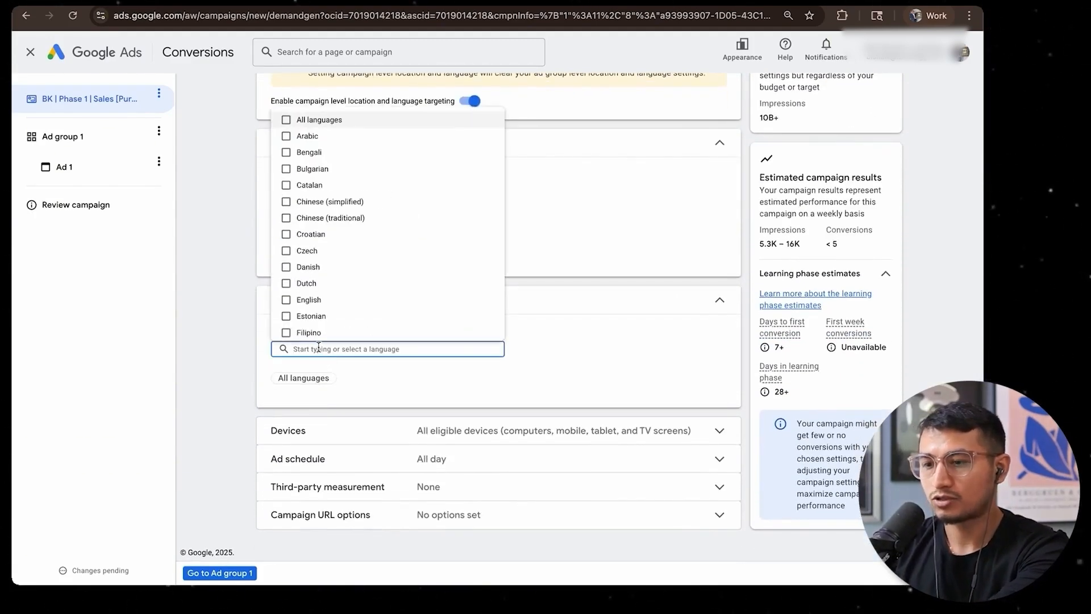
pyautogui.write('eng')
pyautogui.click(329, 369)
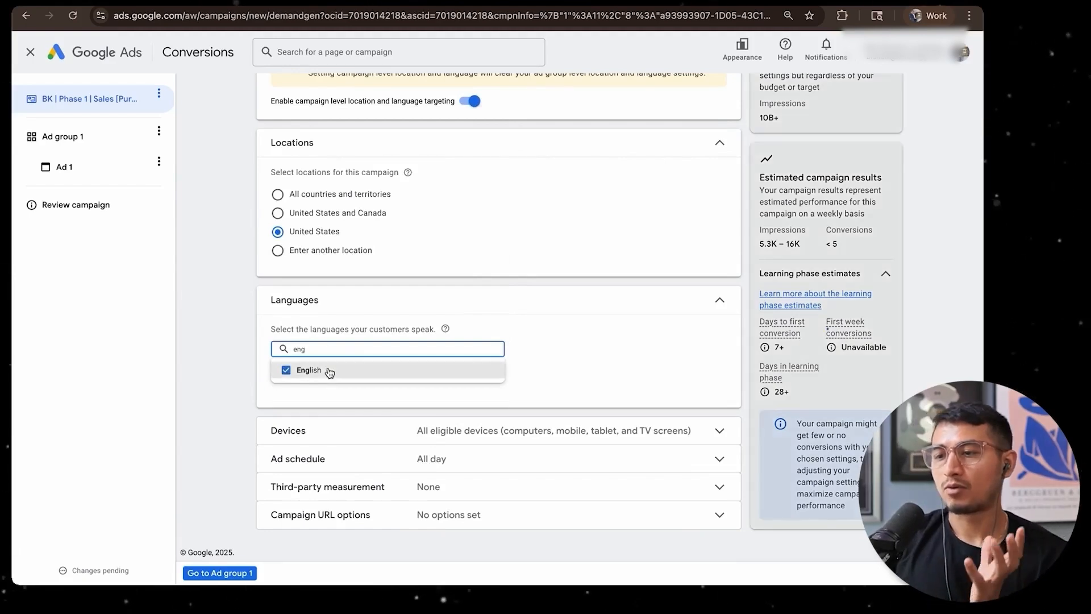
pyautogui.click(562, 328)
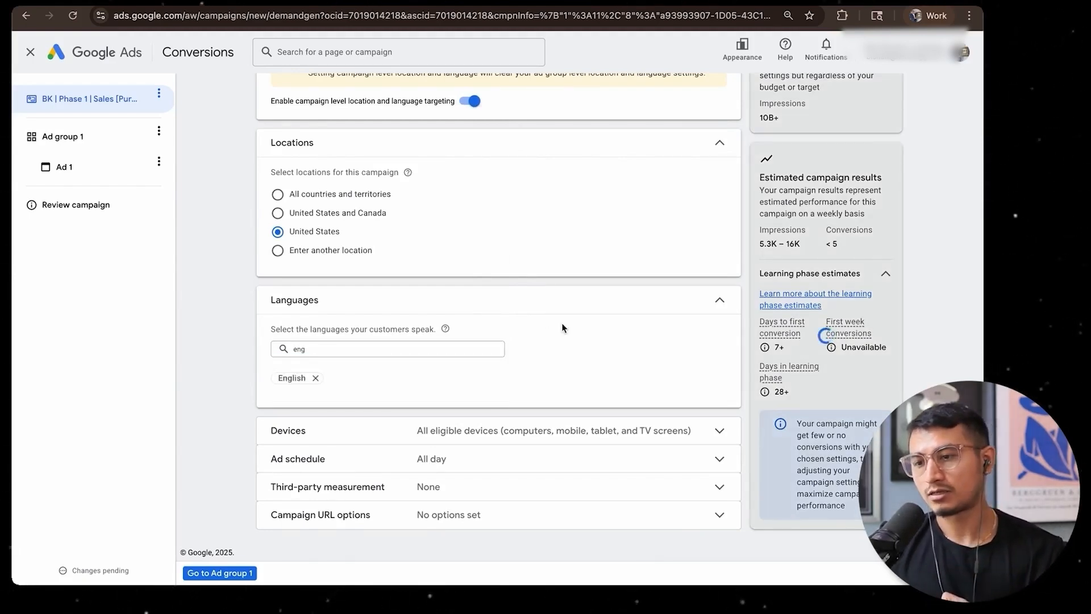
# Clear the language search text and look through the full list of available languages
pyautogui.doubleClick(302, 350)
pyautogui.press('BackSpace')
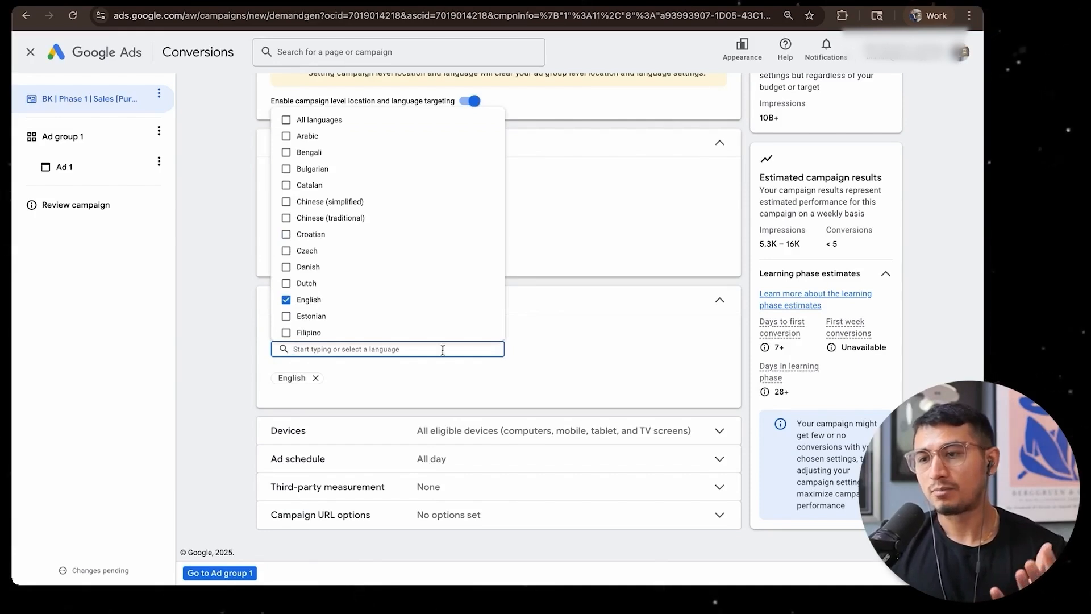
pyautogui.scroll(-10, 374, 216)
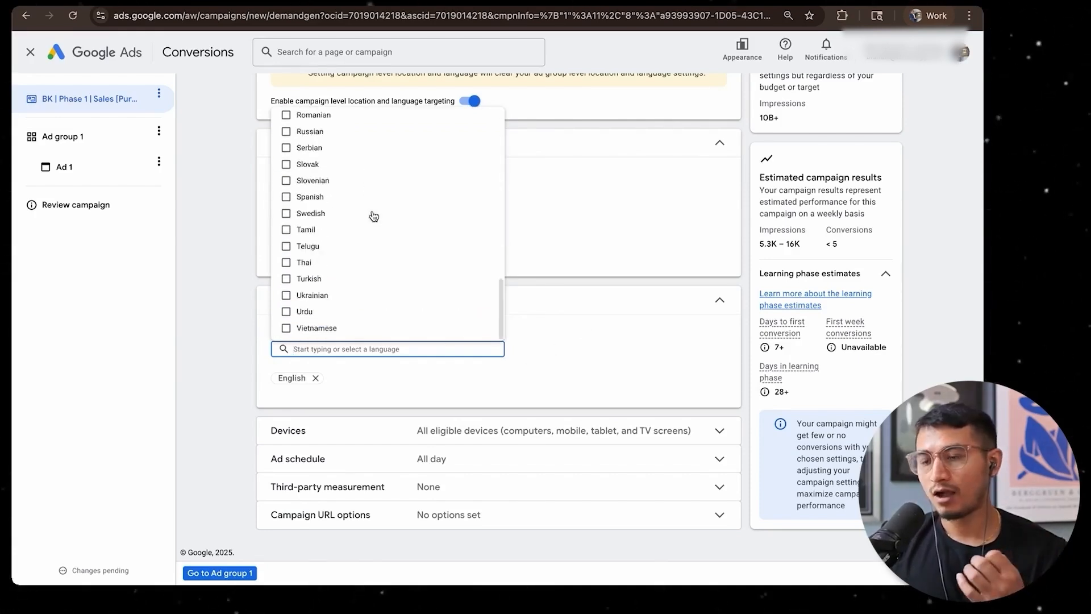
pyautogui.scroll(10, 373, 216)
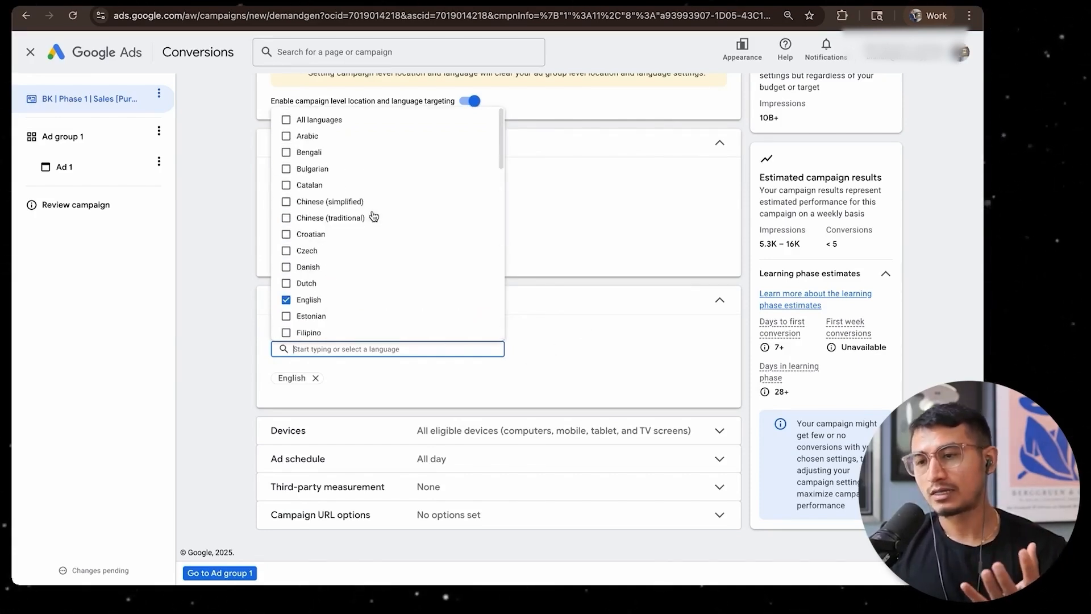
pyautogui.click(584, 326)
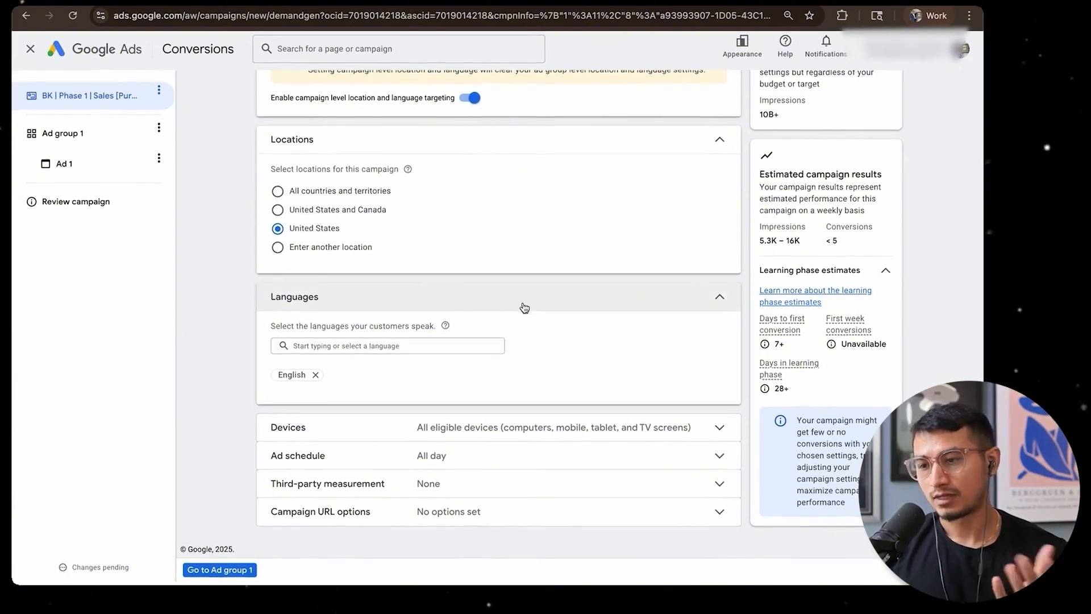
# Set specific device targeting for the campaign, keeping computers and mobile phones and excluding tablets and TV screens
pyautogui.click(433, 435)
pyautogui.scroll(-2, 433, 435)
pyautogui.click(277, 404)
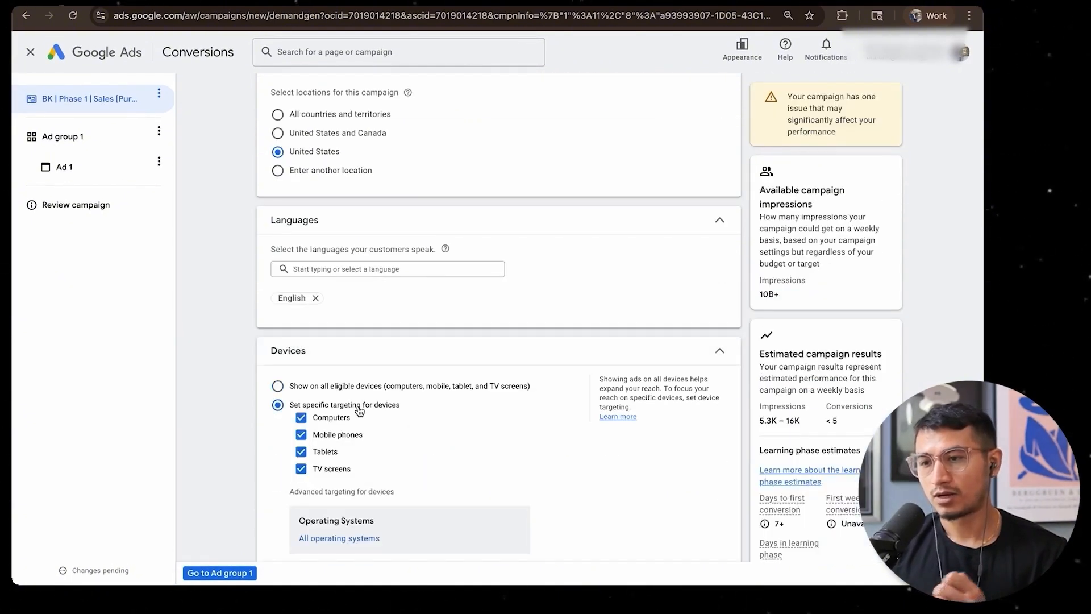
pyautogui.scroll(-4, 359, 313)
pyautogui.click(319, 240)
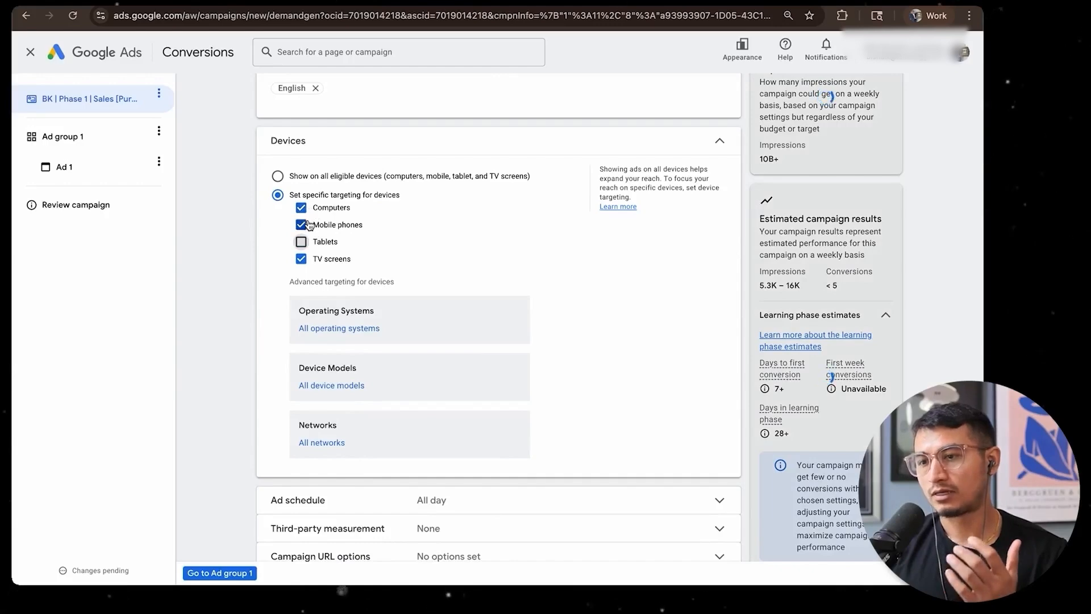
pyautogui.click(301, 258)
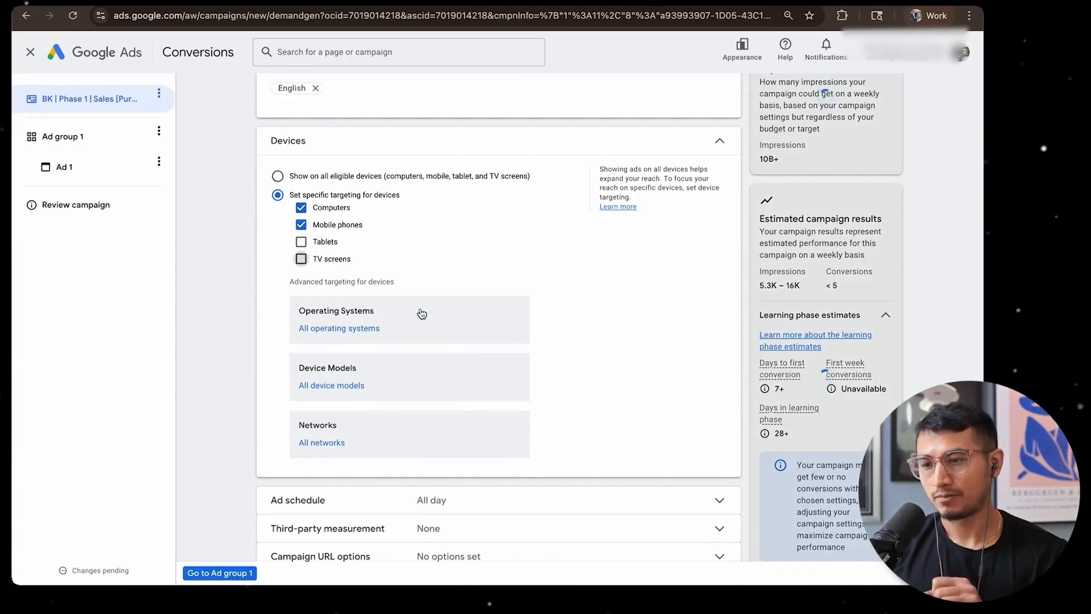
# Examine the campaign's ad schedule, third-party measurement and URL options without changing any of them
pyautogui.scroll(-1, 432, 398)
pyautogui.click(436, 460)
pyautogui.scroll(-2, 432, 454)
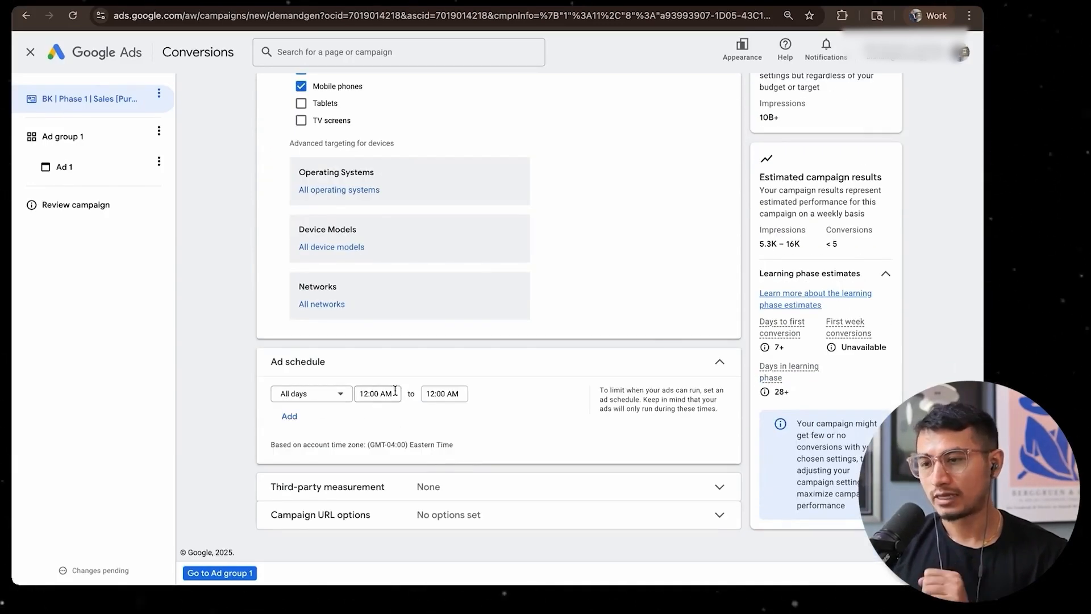
pyautogui.click(406, 494)
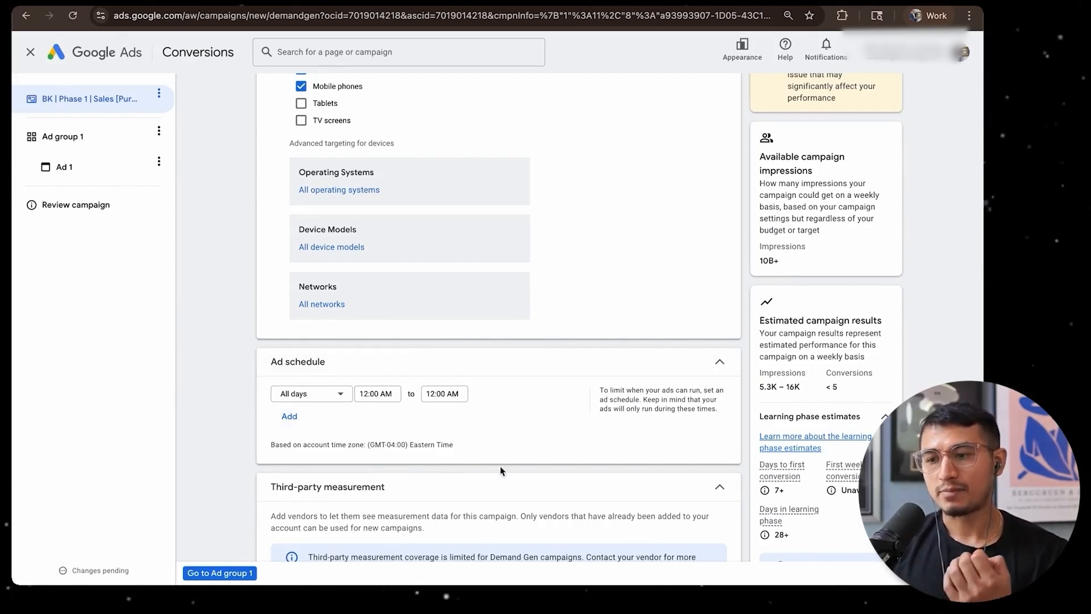
pyautogui.click(341, 361)
pyautogui.scroll(-4, 407, 377)
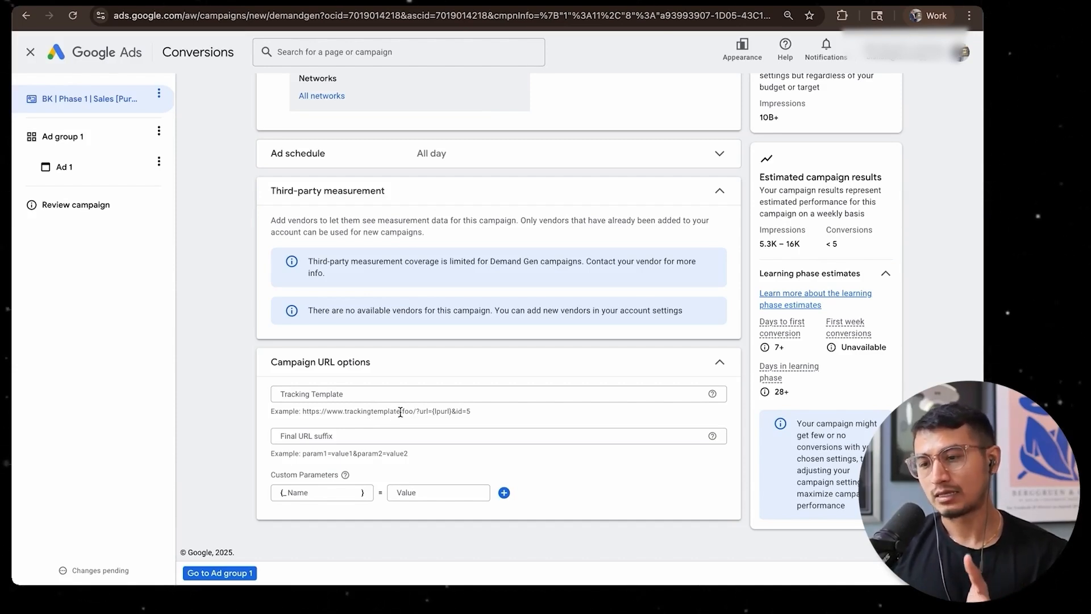
pyautogui.click(342, 392)
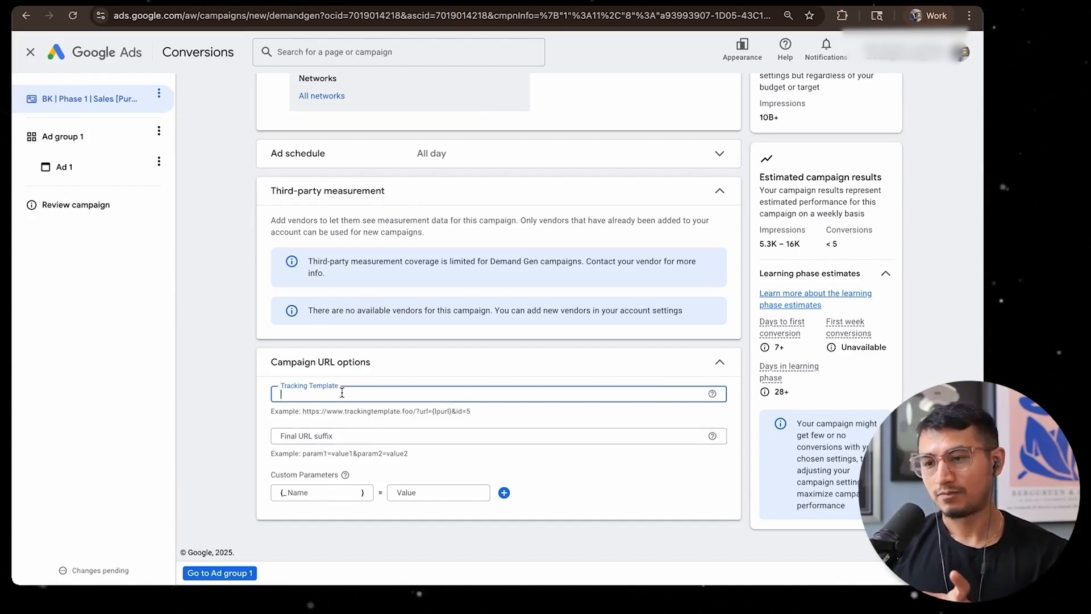
pyautogui.click(348, 438)
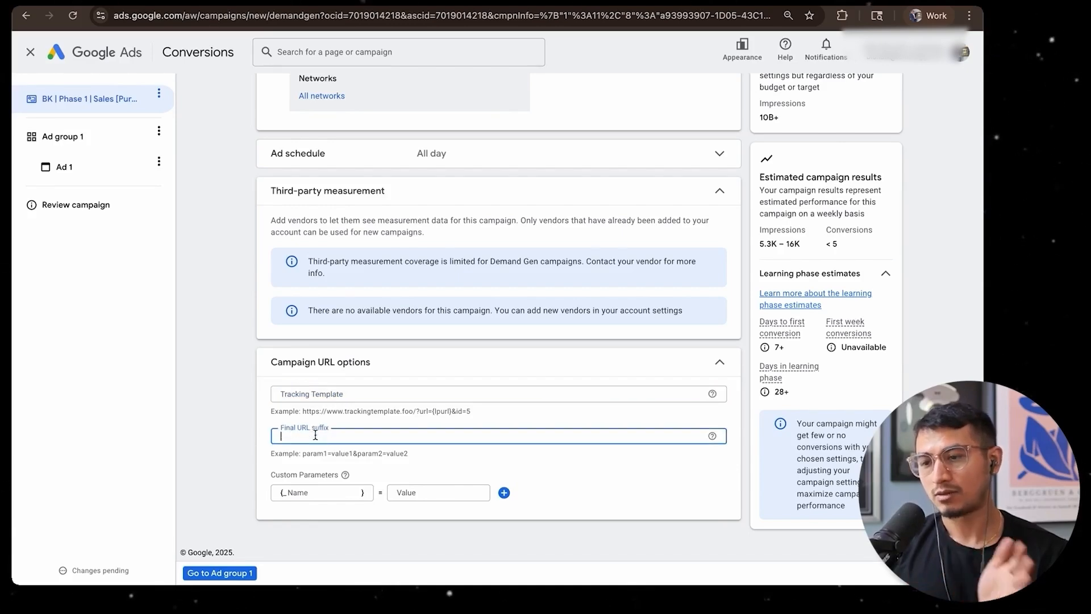
# Proceed to the settings of Ad group 1 and check the ad group name without changing it
pyautogui.click(226, 574)
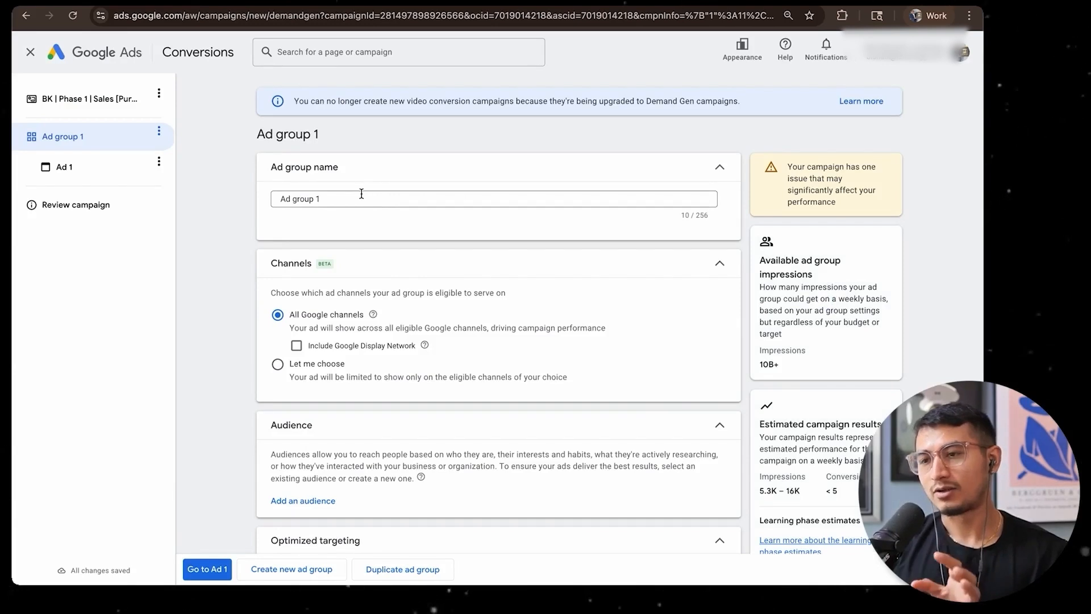
pyautogui.tripleClick(355, 196)
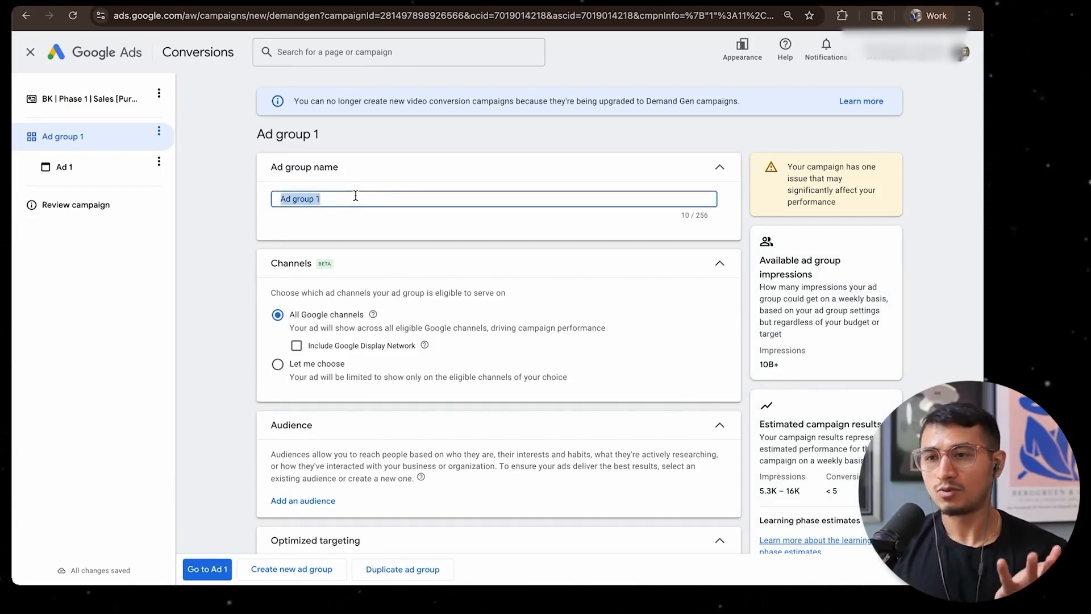
pyautogui.click(231, 225)
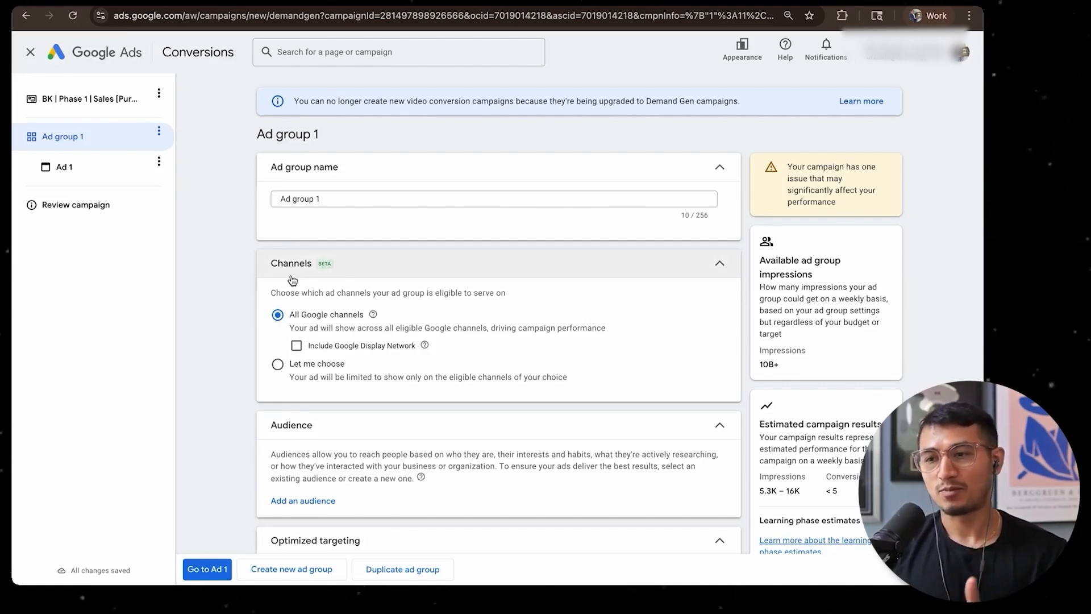
# Choose the ad group's channels manually, excluding Discover, Gmail and Google Display Network so that only YouTube is selected
pyautogui.scroll(-1, 301, 267)
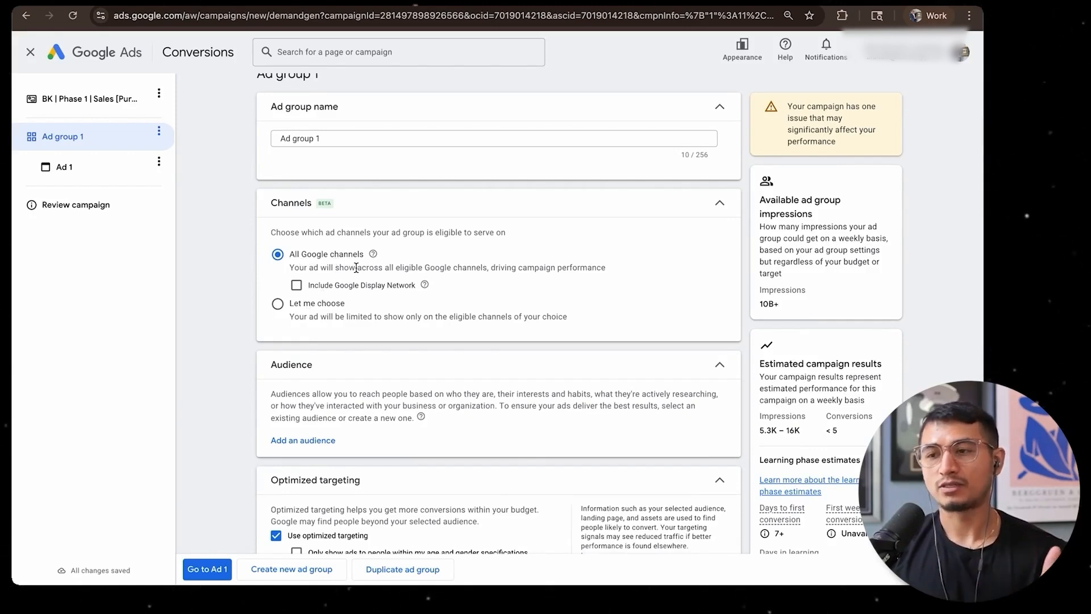
pyautogui.click(278, 304)
pyautogui.scroll(-2, 287, 307)
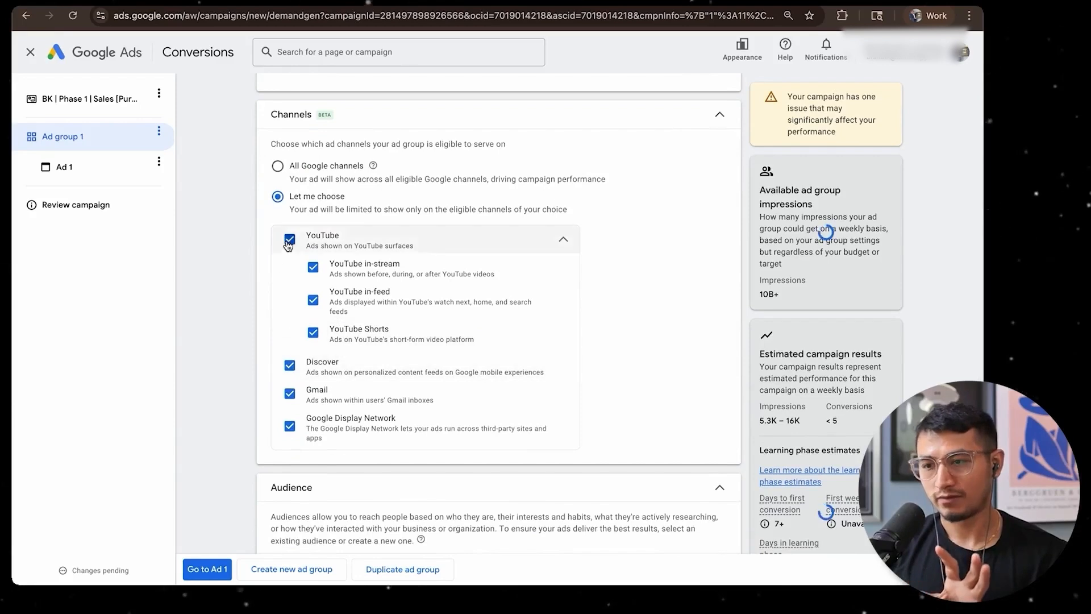
pyautogui.click(289, 365)
pyautogui.click(289, 394)
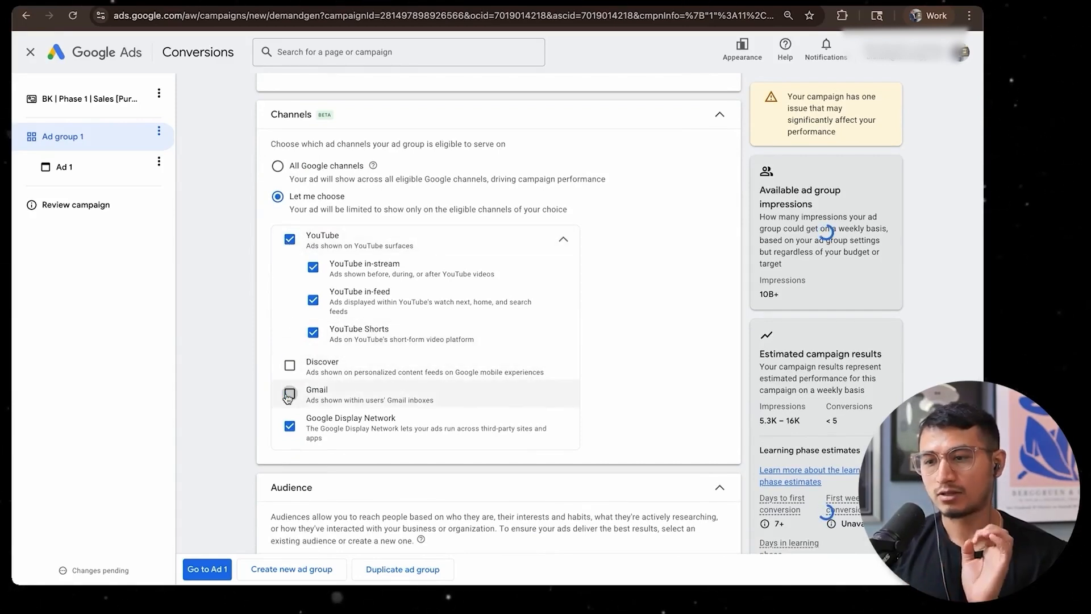
pyautogui.click(290, 427)
pyautogui.scroll(-1, 373, 425)
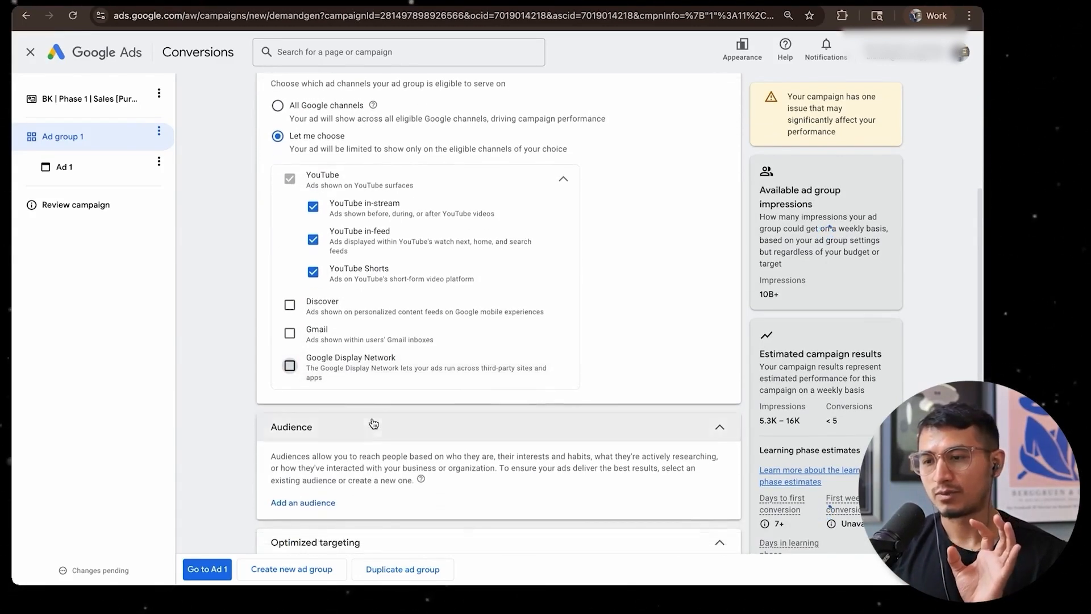
# Restrict the YouTube channel to YouTube in-stream by excluding YouTube in-feed and YouTube Shorts
pyautogui.scroll(1, 360, 389)
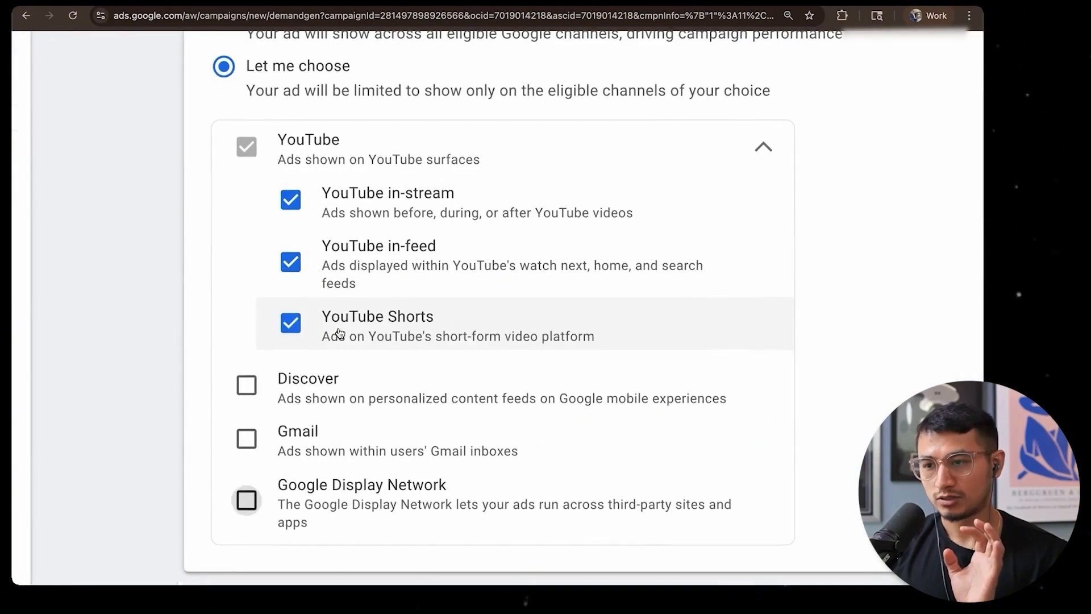
pyautogui.click(339, 331)
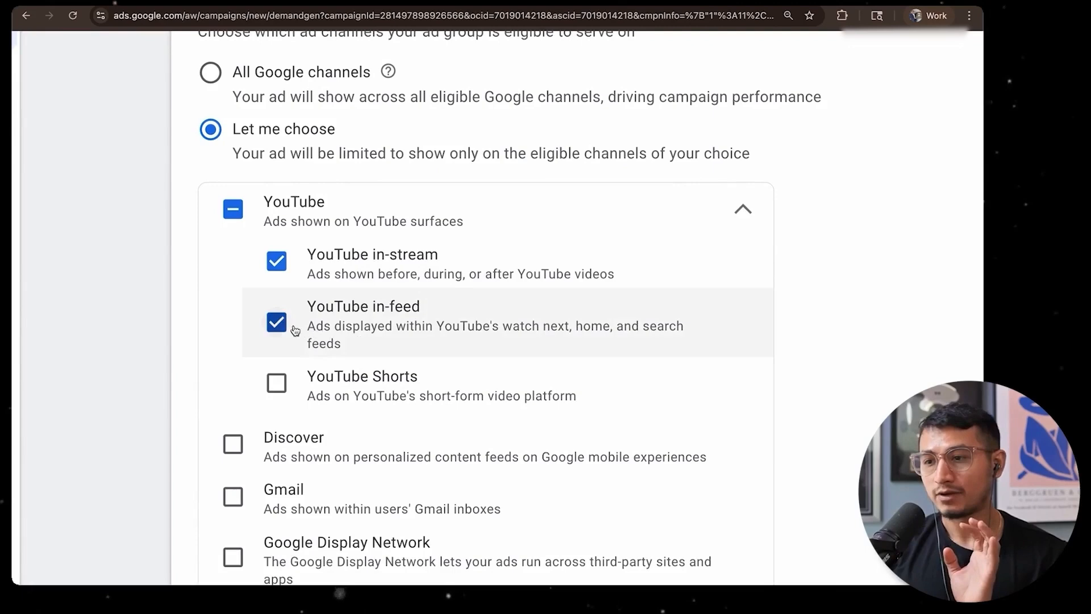
pyautogui.click(295, 330)
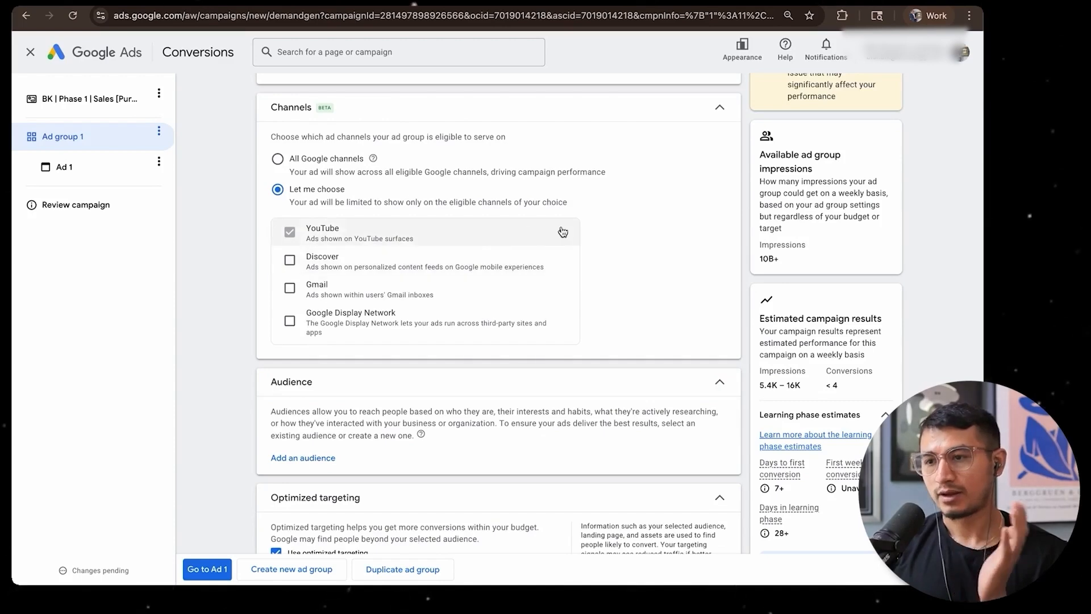
pyautogui.click(563, 231)
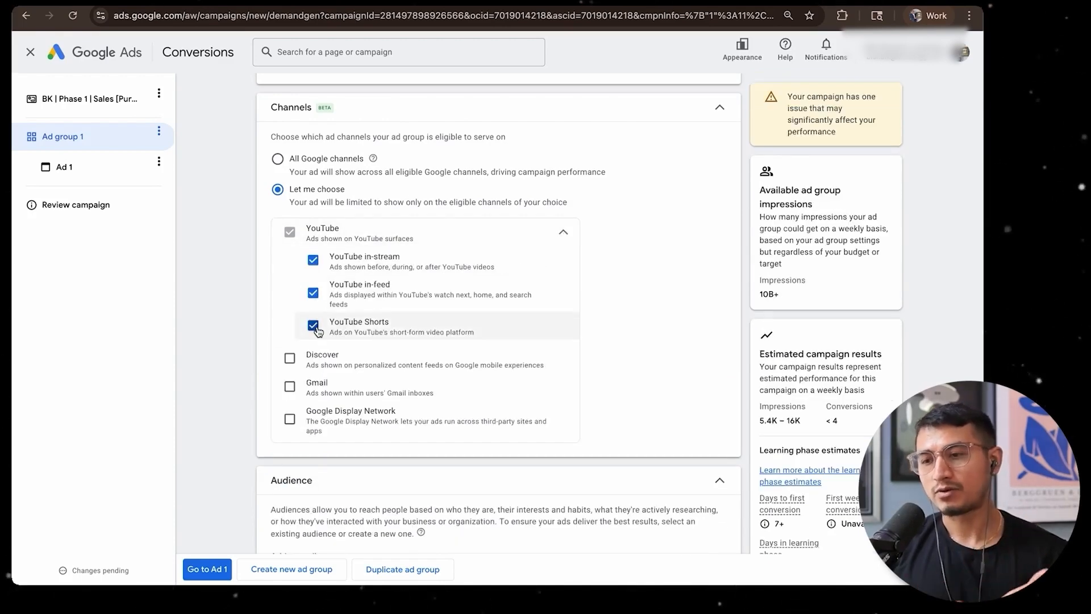
pyautogui.click(313, 292)
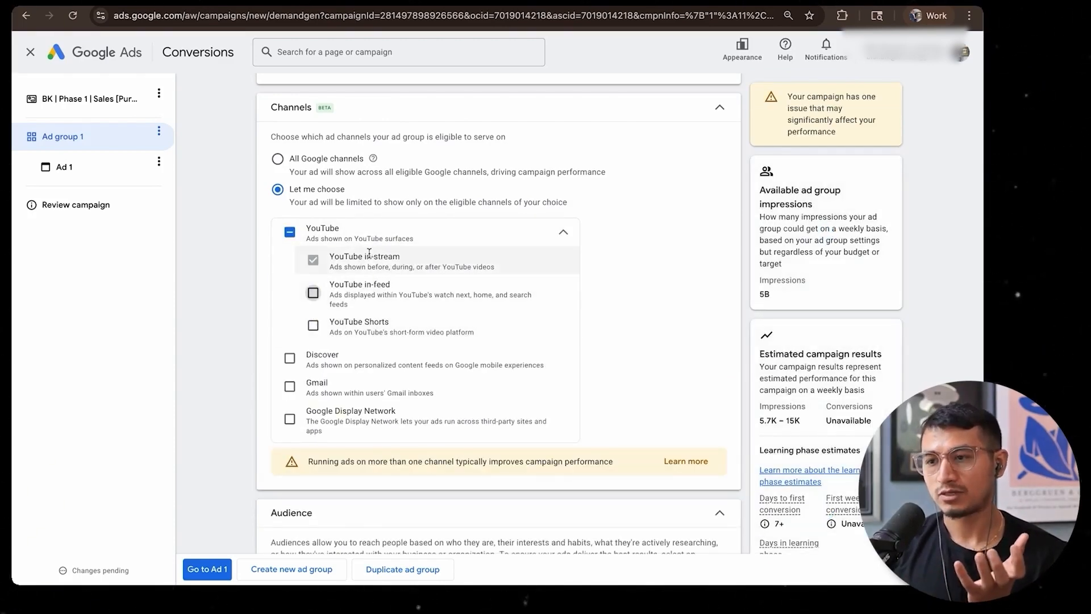
pyautogui.click(645, 248)
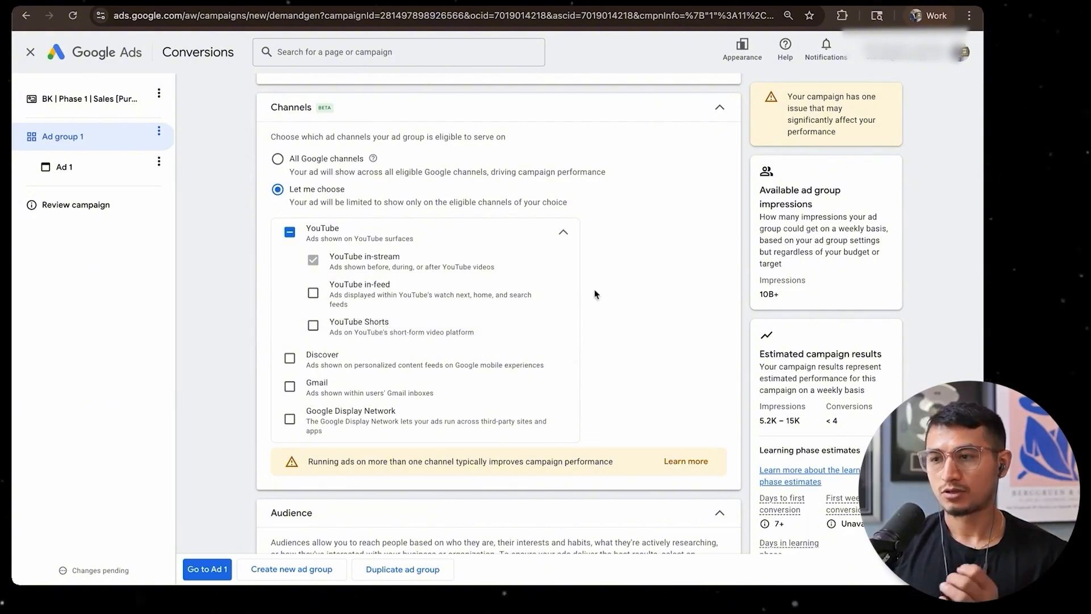
# Turn off optimized targeting for the ad group
pyautogui.scroll(-5, 594, 292)
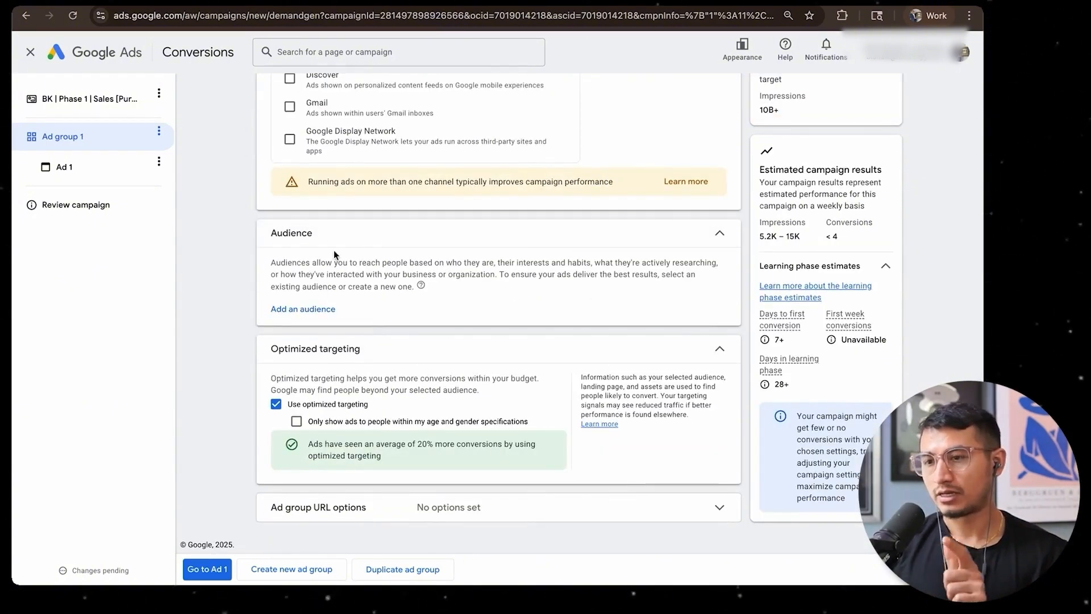
pyautogui.click(277, 407)
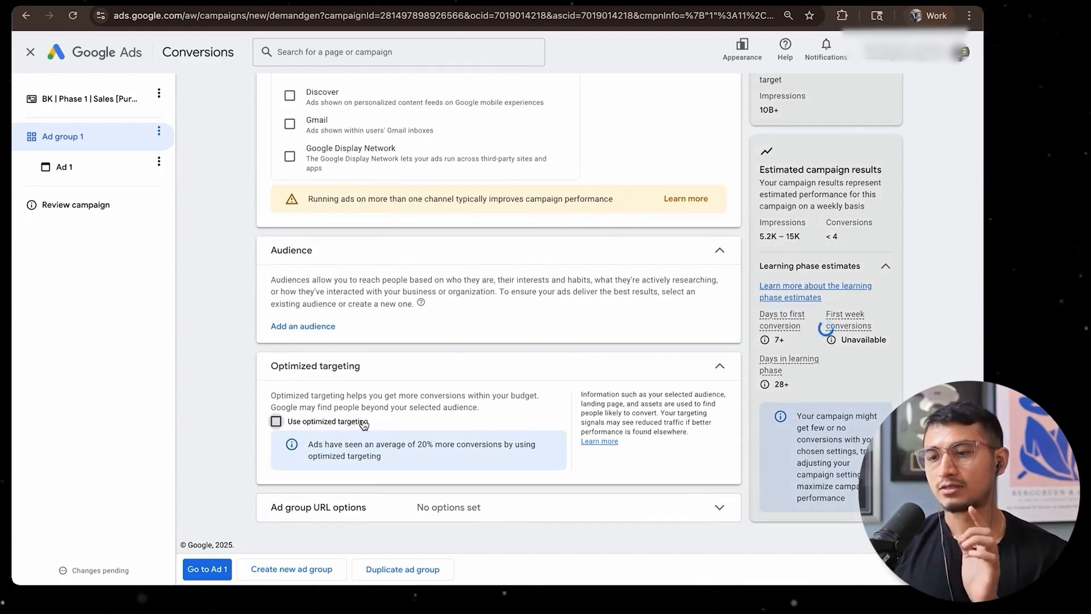
pyautogui.click(363, 422)
pyautogui.click(320, 406)
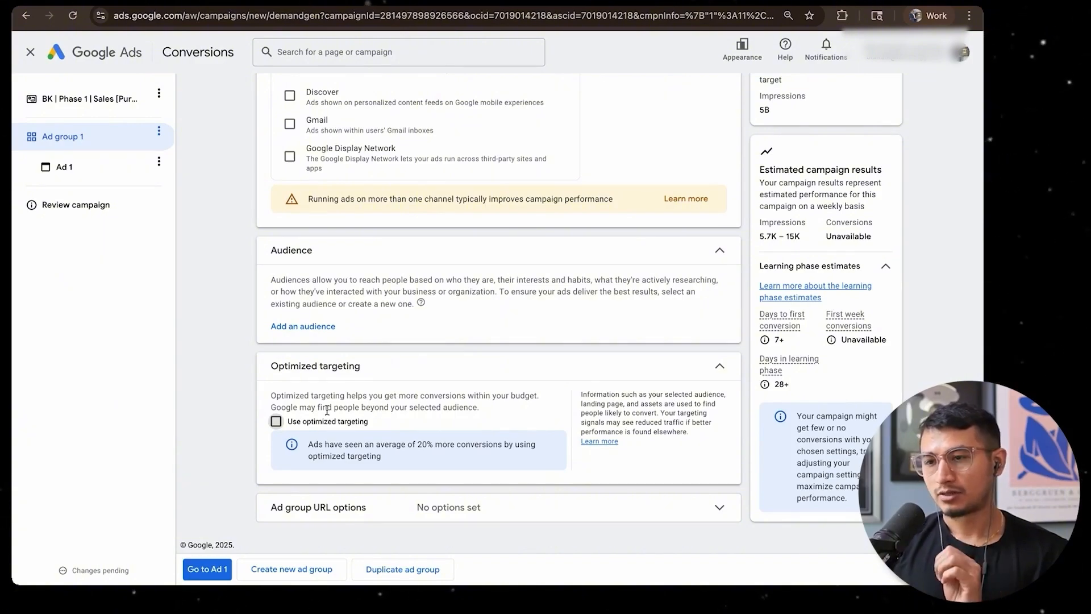
pyautogui.scroll(7, 332, 433)
pyautogui.scroll(-7, 326, 408)
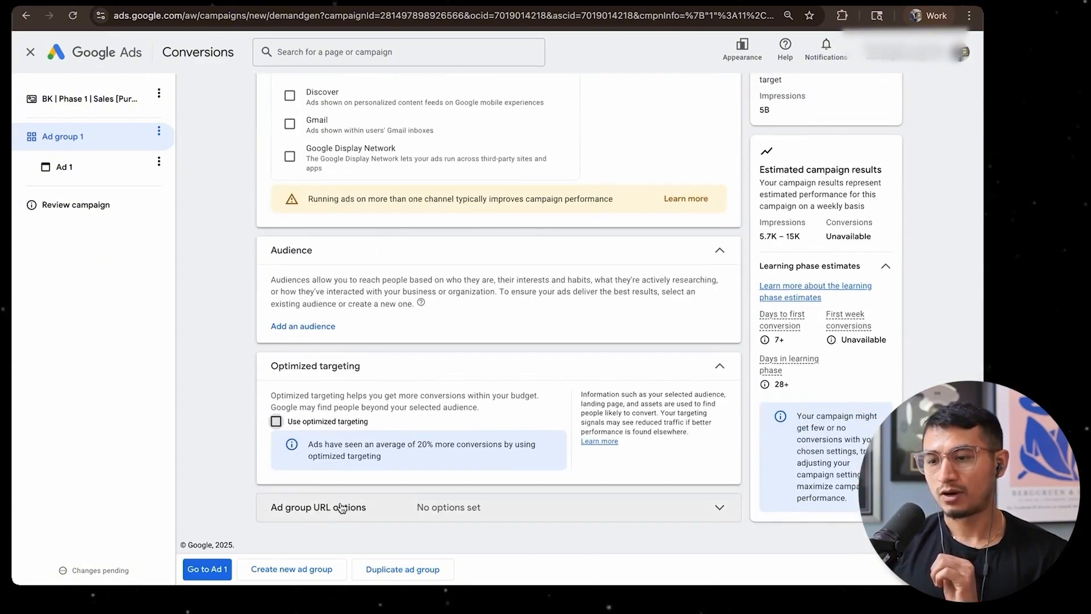
# Expand the ad group URL options and look over the tracking template, final URL suffix and custom parameters
pyautogui.click(345, 506)
pyautogui.scroll(-1, 387, 328)
pyautogui.scroll(-3, 388, 333)
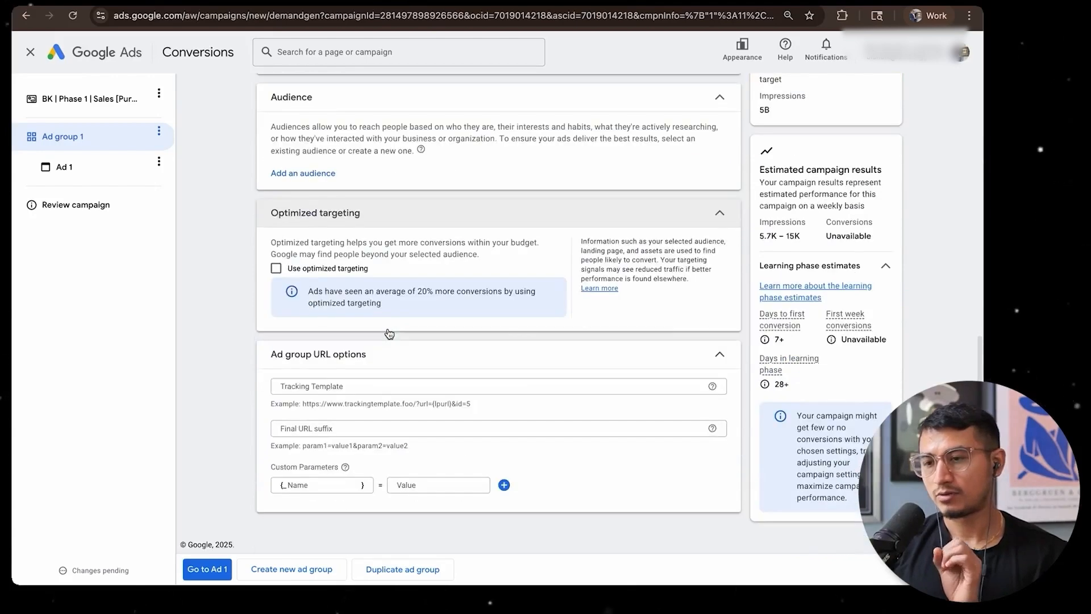
# Open the audience selection for the ad group and look through the saved audiences
pyautogui.scroll(4, 341, 335)
pyautogui.click(309, 337)
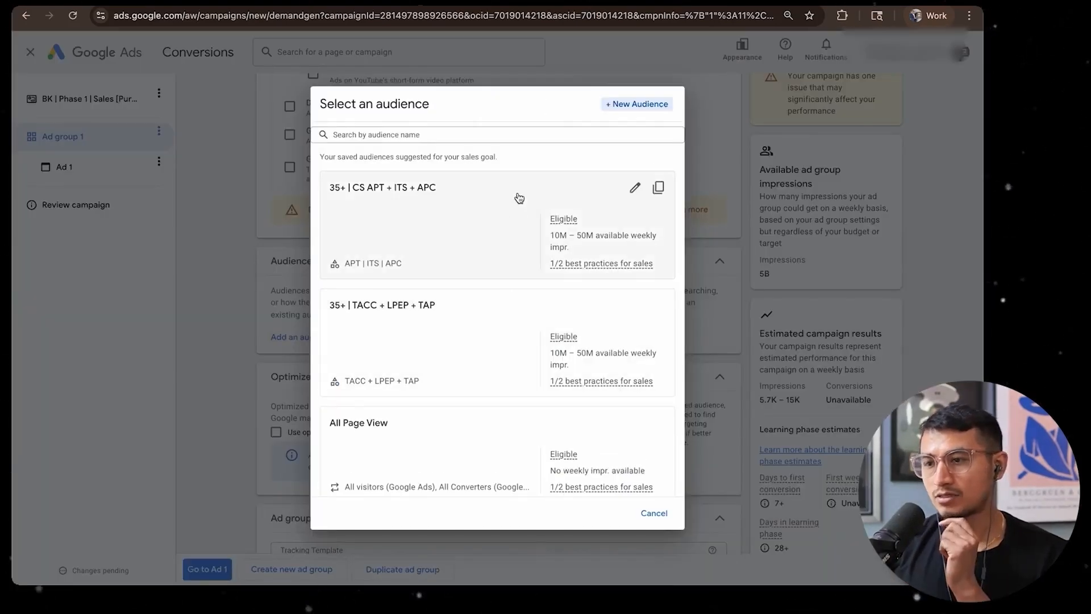
pyautogui.scroll(-2, 523, 312)
pyautogui.scroll(2, 526, 310)
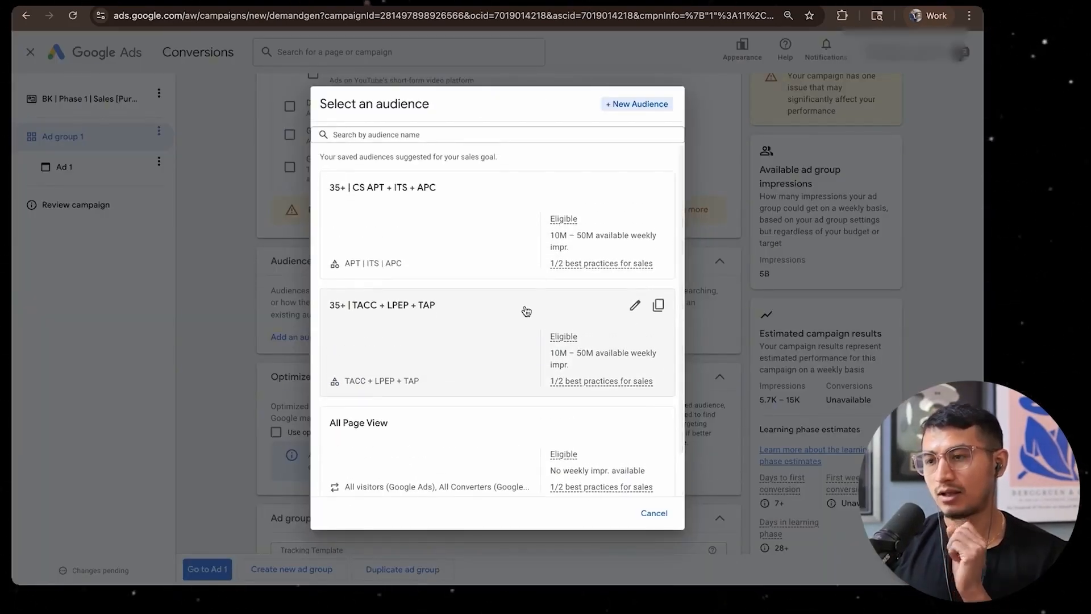
pyautogui.scroll(-2, 500, 361)
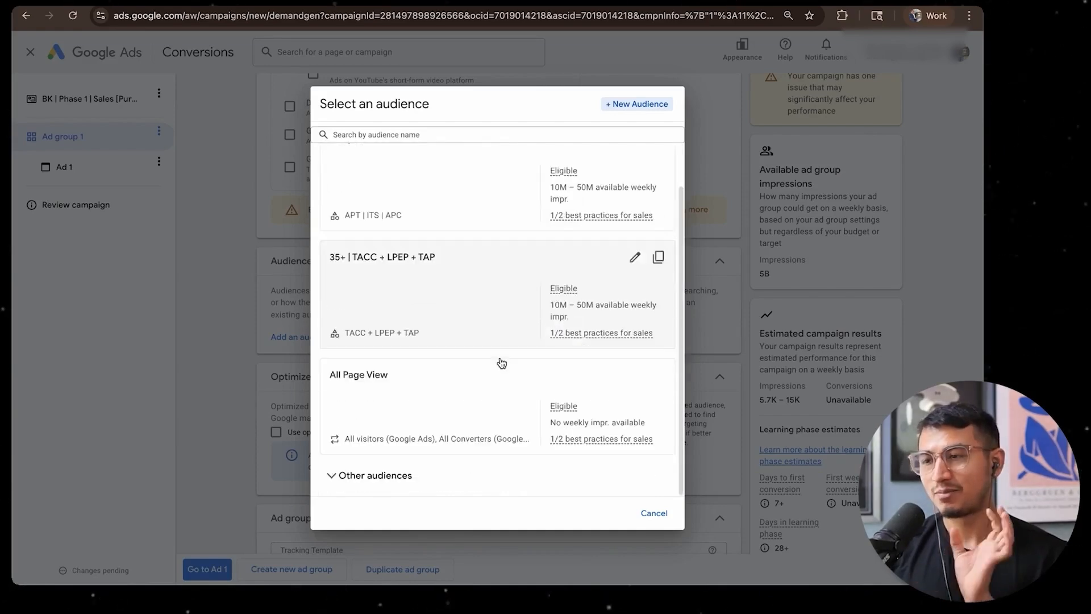
pyautogui.scroll(2, 499, 360)
pyautogui.click(628, 107)
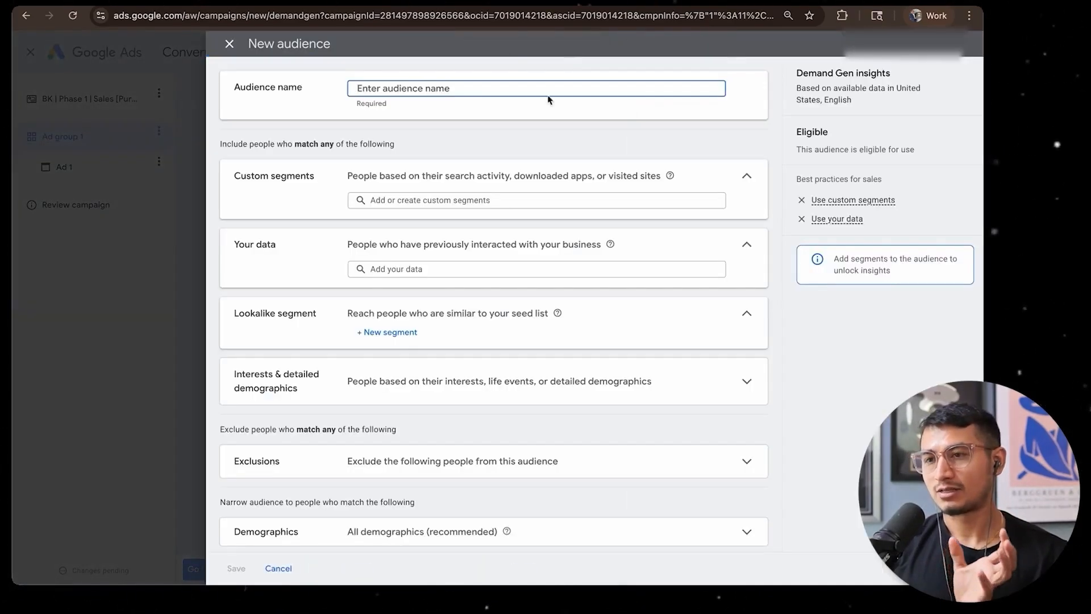
pyautogui.click(229, 44)
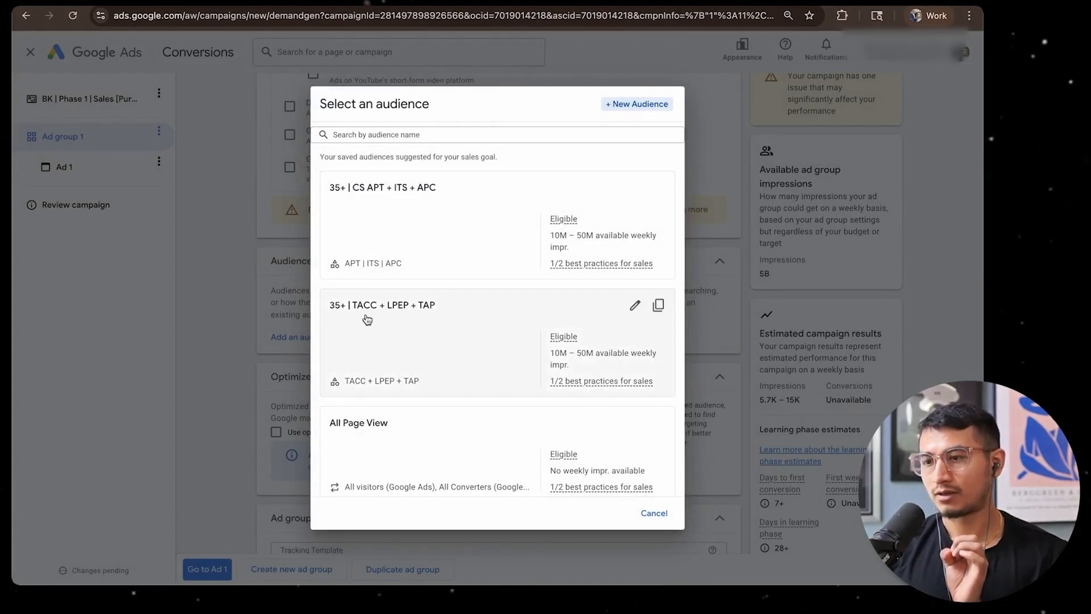
pyautogui.scroll(-2, 441, 429)
pyautogui.scroll(2, 441, 430)
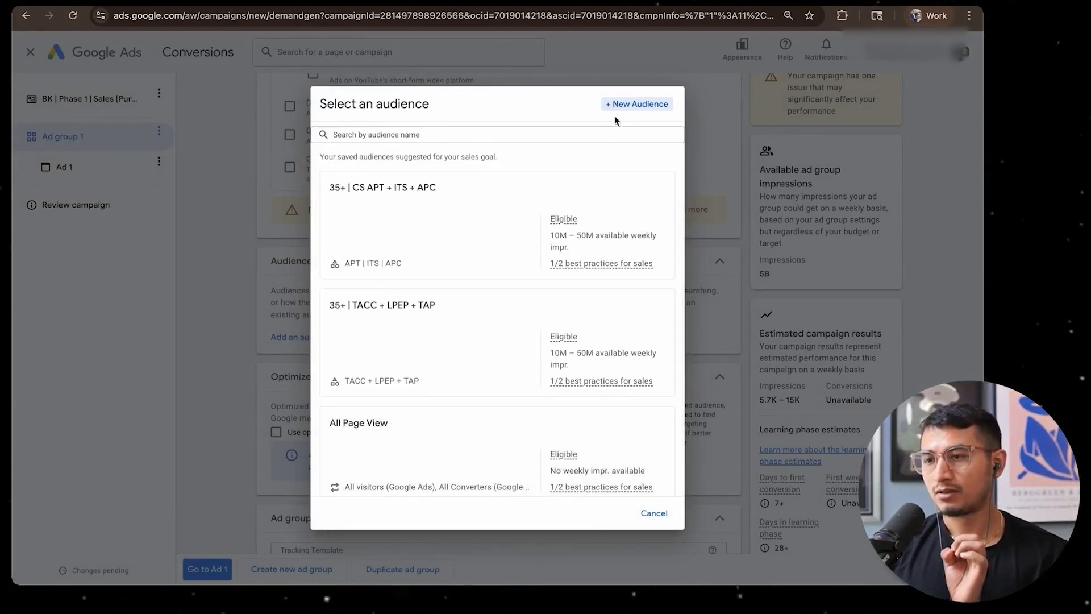
# Start a new audience and look over its custom segments, your data, and interests and detailed demographics options
pyautogui.click(619, 109)
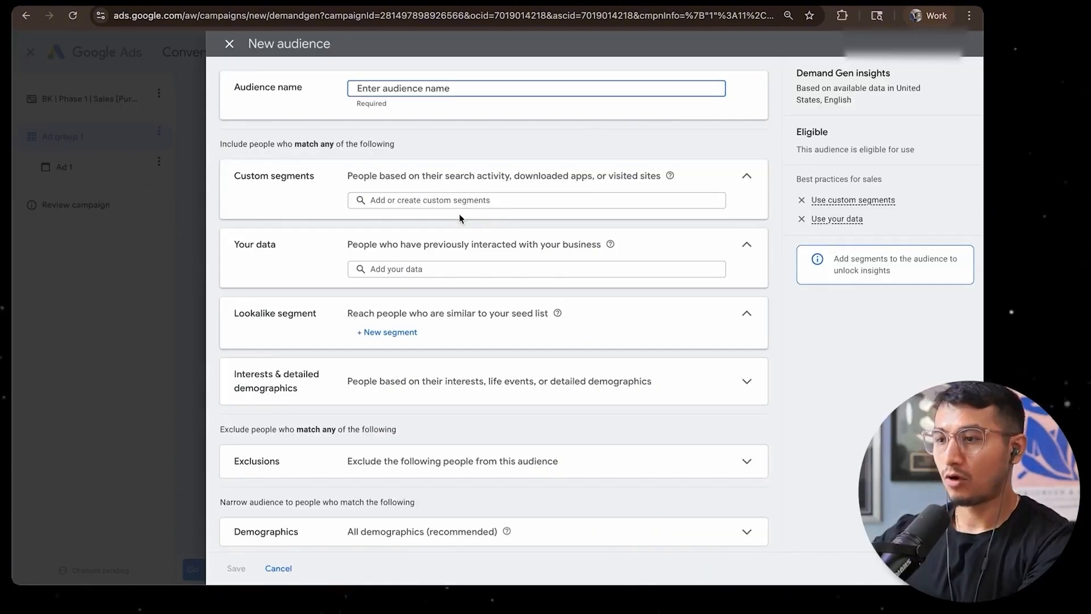
pyautogui.click(477, 200)
pyautogui.click(369, 183)
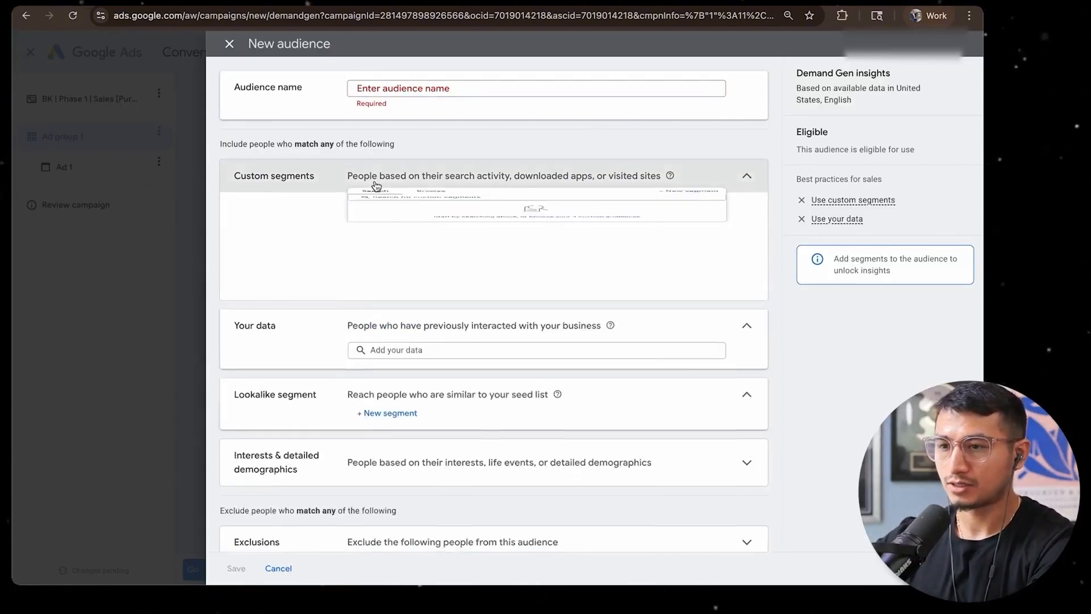
pyautogui.click(308, 185)
pyautogui.click(403, 268)
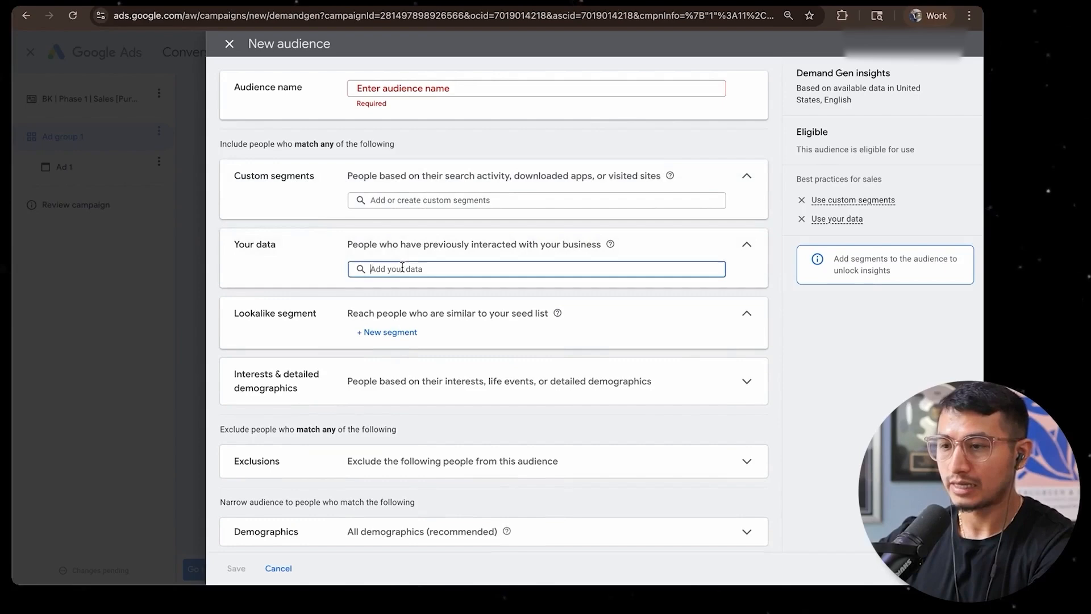
pyautogui.click(315, 271)
pyautogui.click(438, 392)
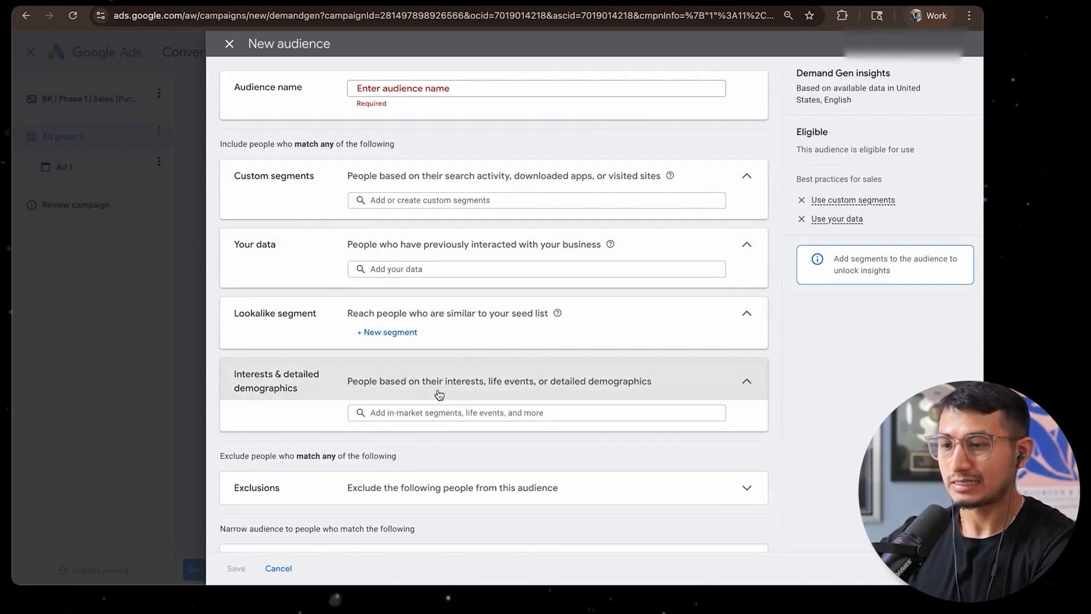
pyautogui.scroll(-1, 511, 393)
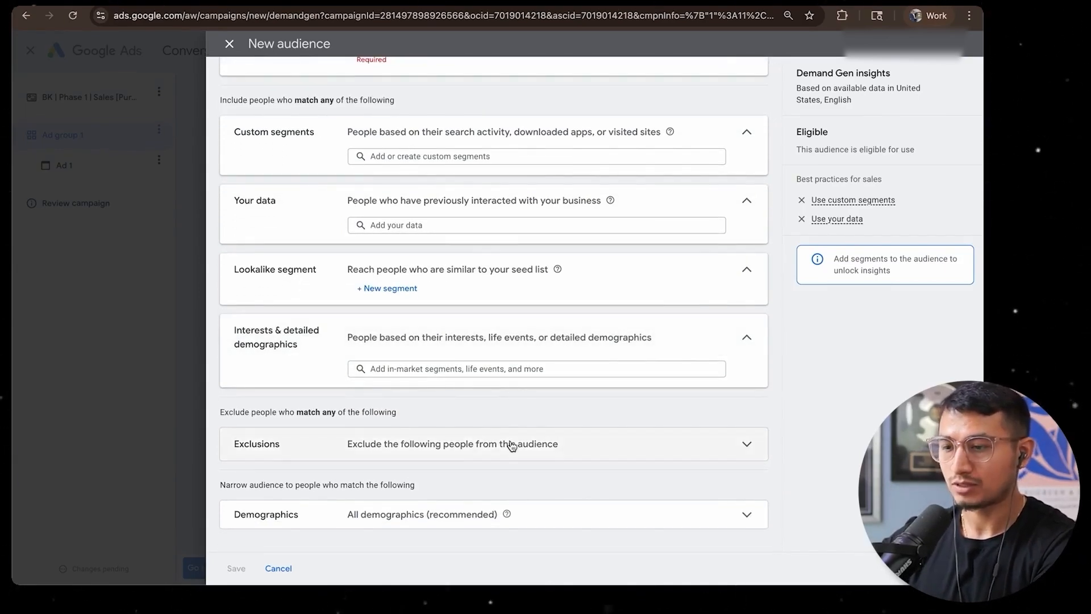
# Set the audience's minimum age to 45 in the demographics and expand the additional demographics
pyautogui.click(431, 514)
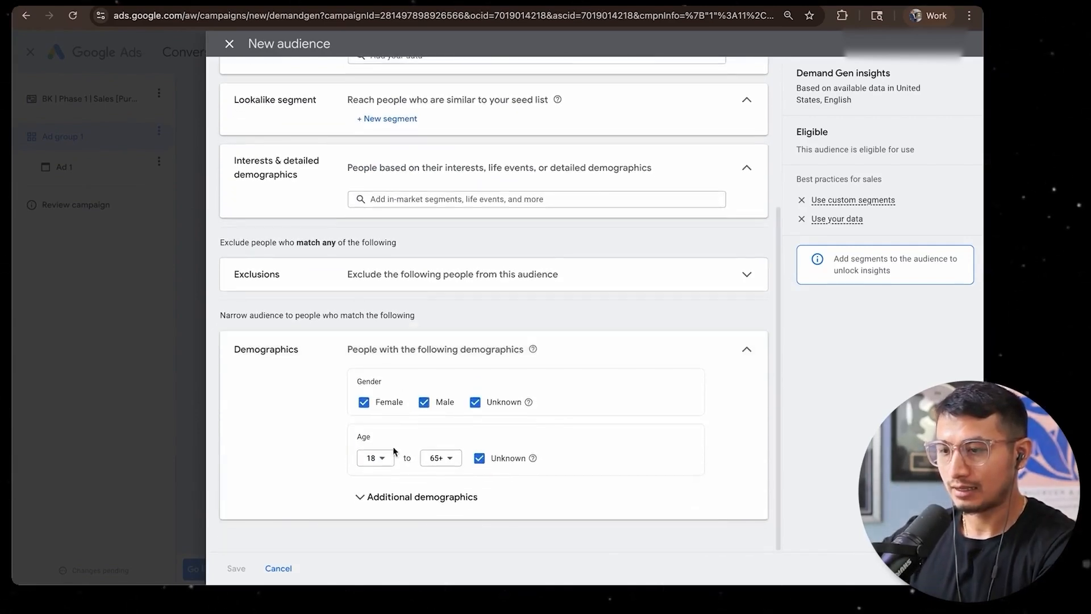
pyautogui.click(380, 459)
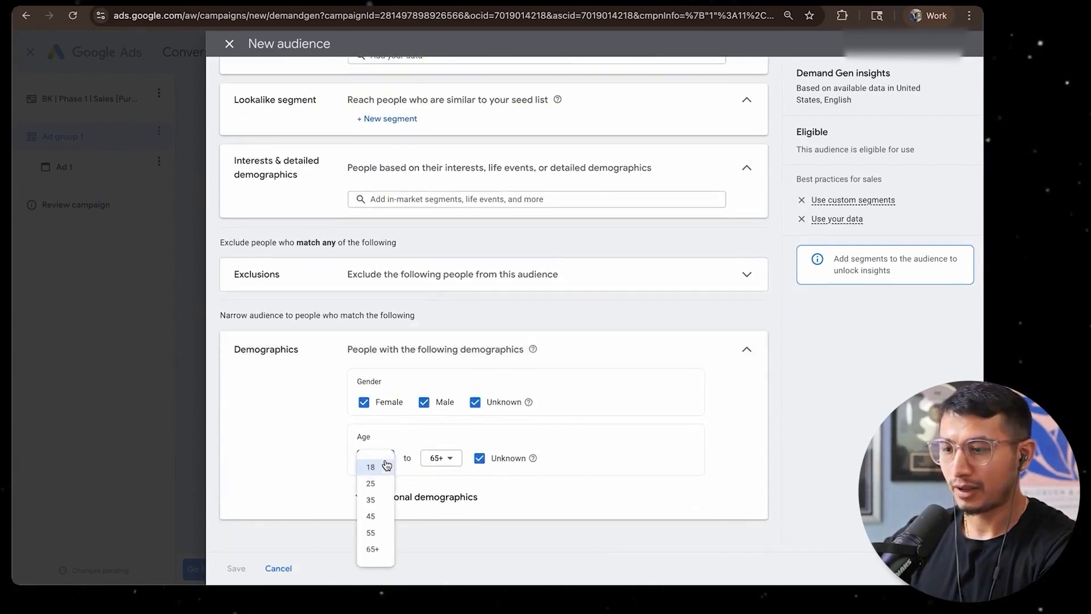
pyautogui.click(375, 516)
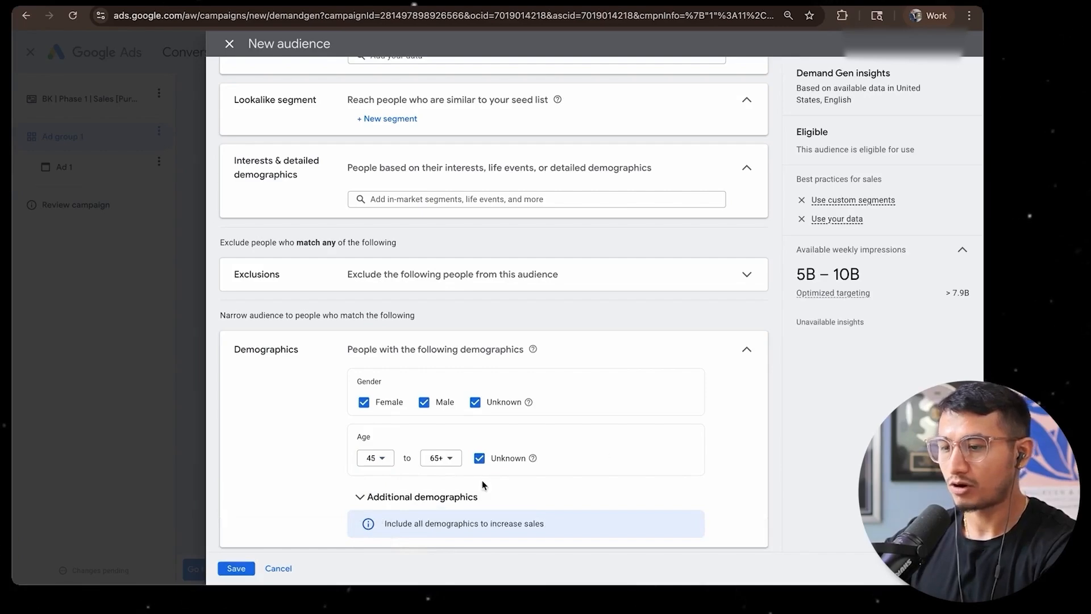
pyautogui.click(423, 496)
pyautogui.scroll(-3, 426, 497)
# Deselect Female in the gender demographics and name the audience 45+ Male
pyautogui.scroll(6, 505, 362)
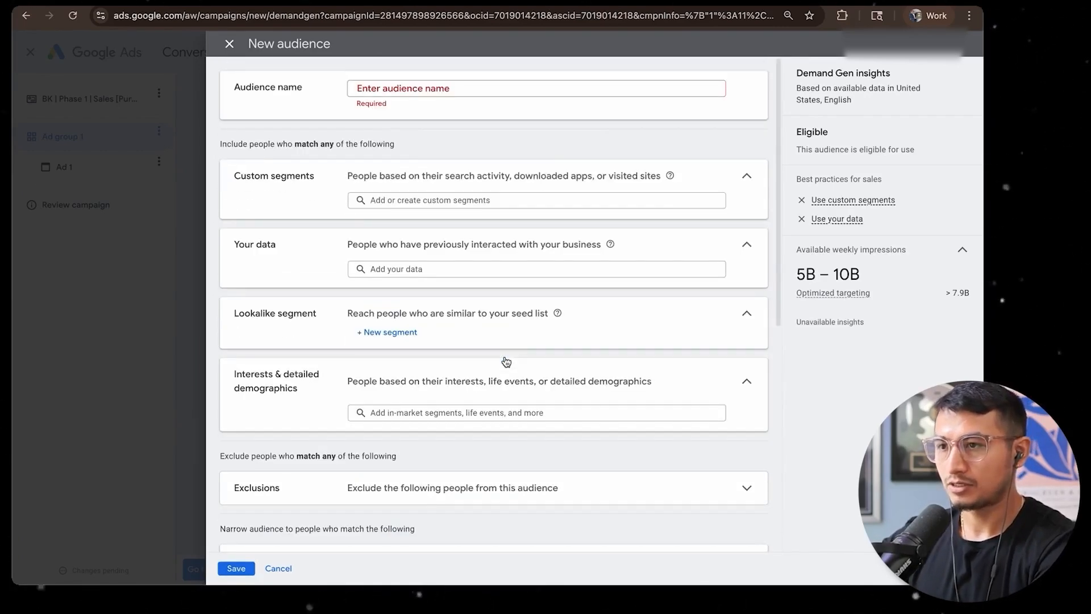
pyautogui.click(432, 88)
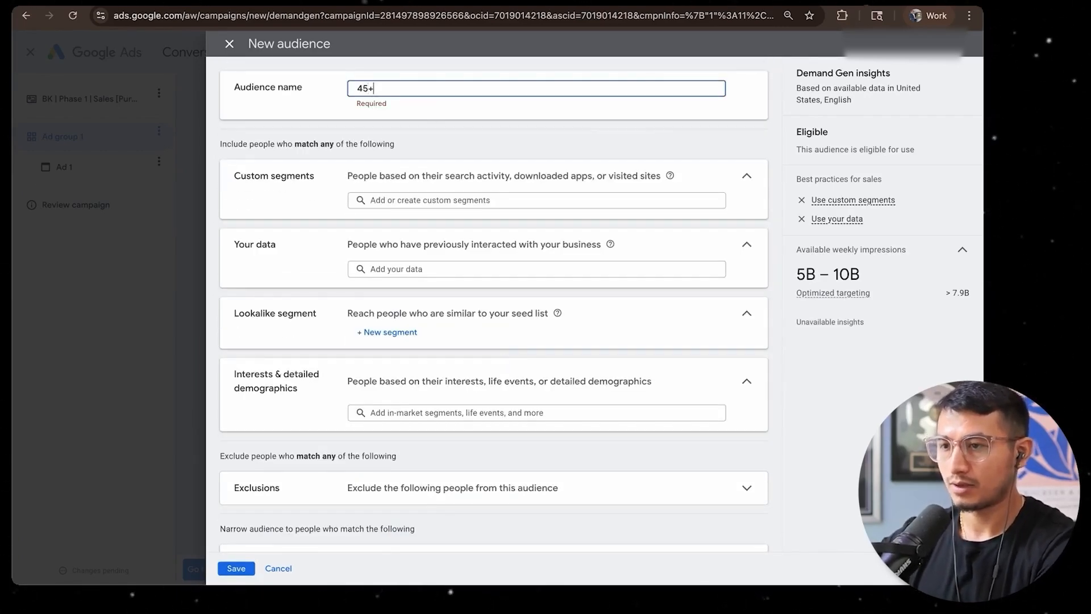
pyautogui.scroll(-8, 429, 278)
pyautogui.scroll(2, 429, 277)
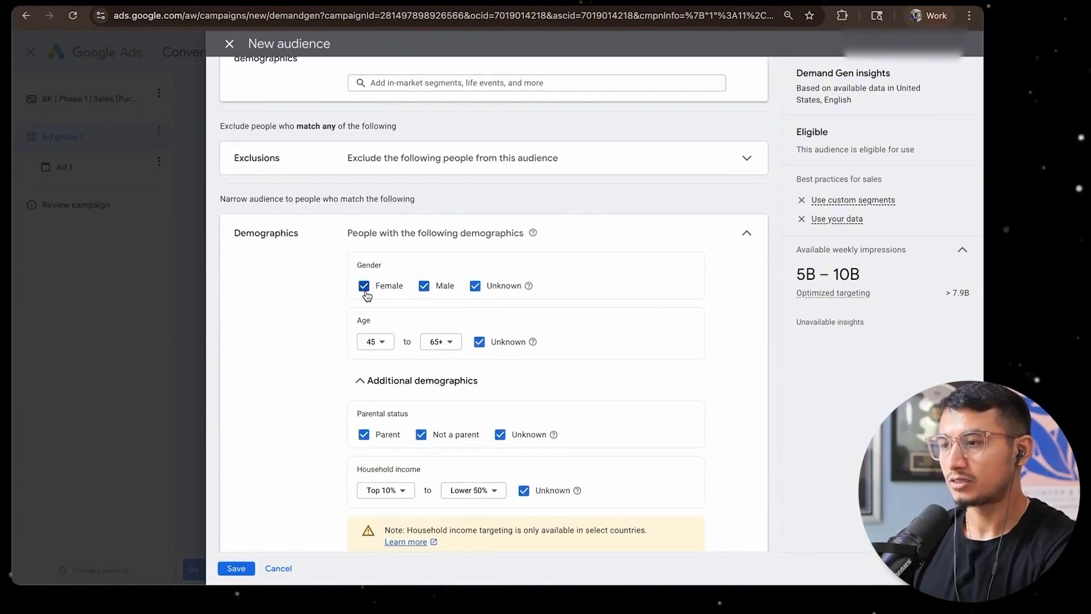
pyautogui.click(364, 286)
pyautogui.scroll(6, 361, 291)
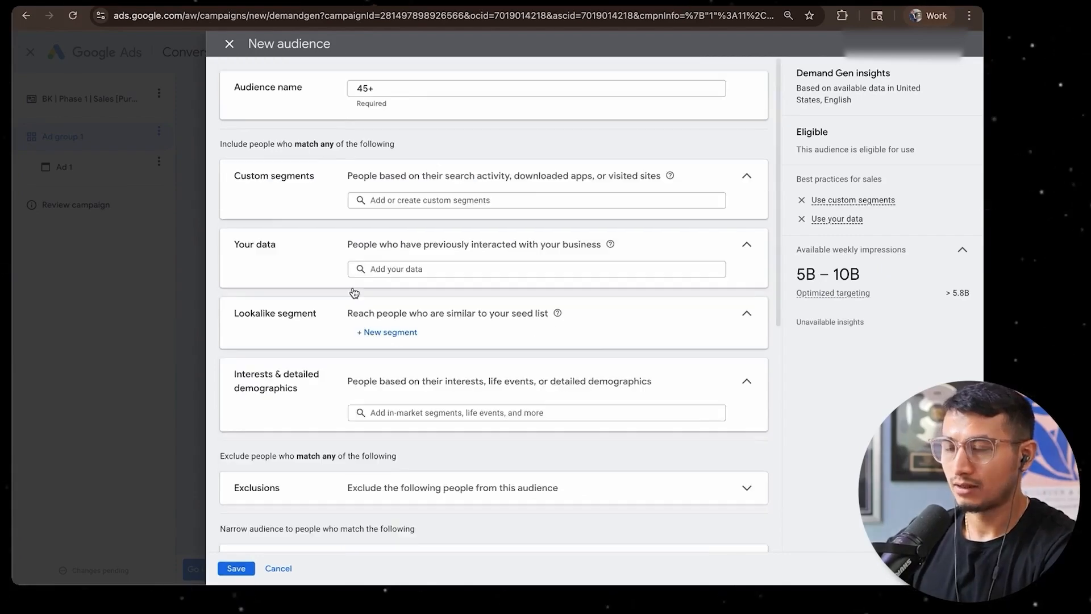
pyautogui.click(375, 88)
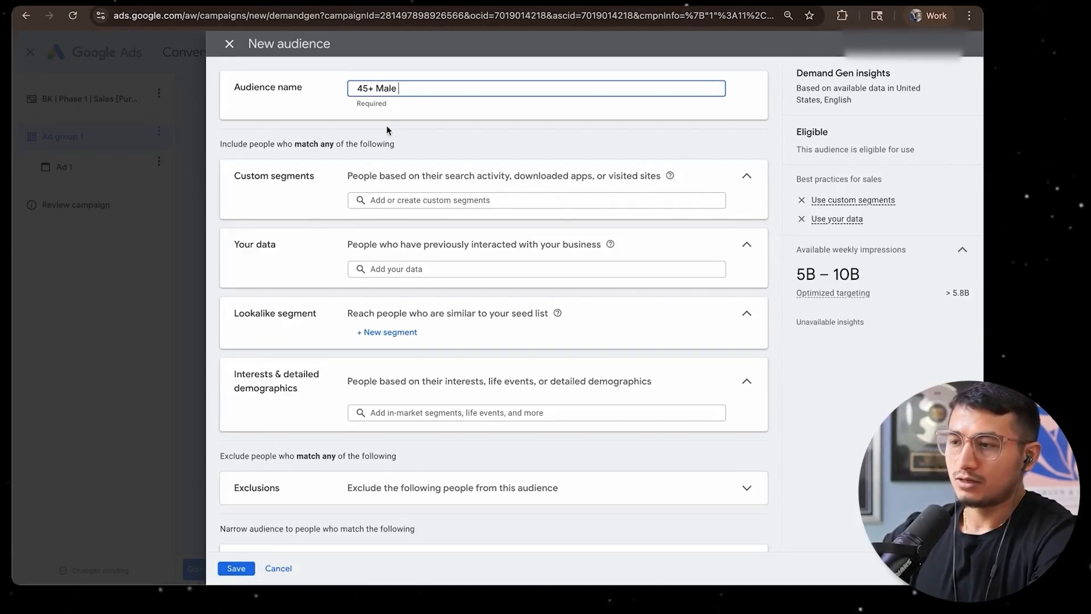
pyautogui.click(386, 132)
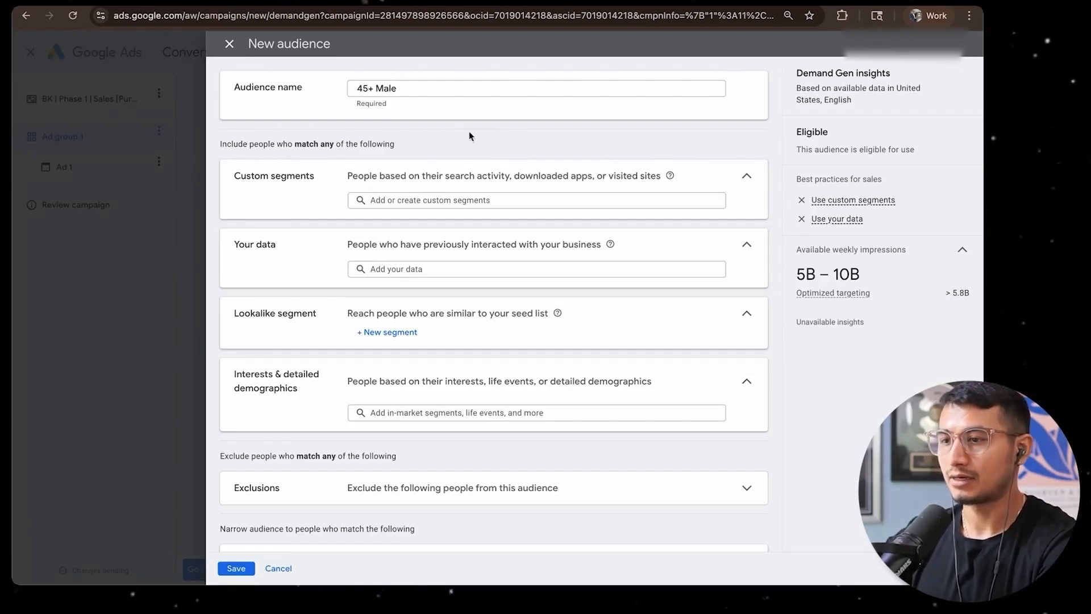
# Exclude the Buyers/ Hot Audience customer list from the audience
pyautogui.scroll(-7, 463, 136)
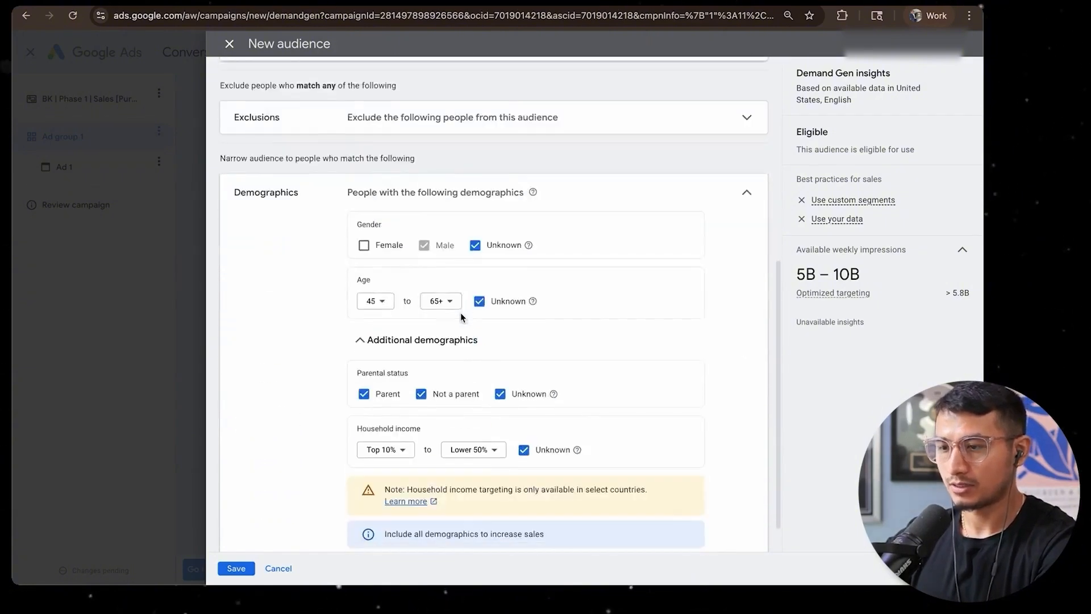
pyautogui.scroll(-1, 461, 317)
pyautogui.scroll(5, 452, 344)
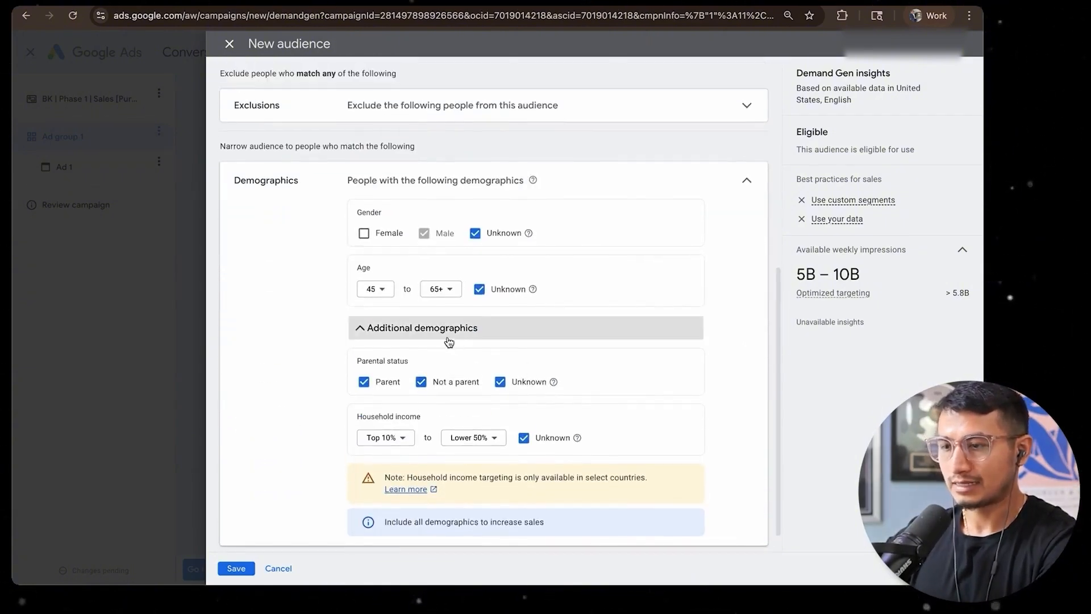
pyautogui.click(440, 318)
pyautogui.click(318, 328)
pyautogui.click(396, 325)
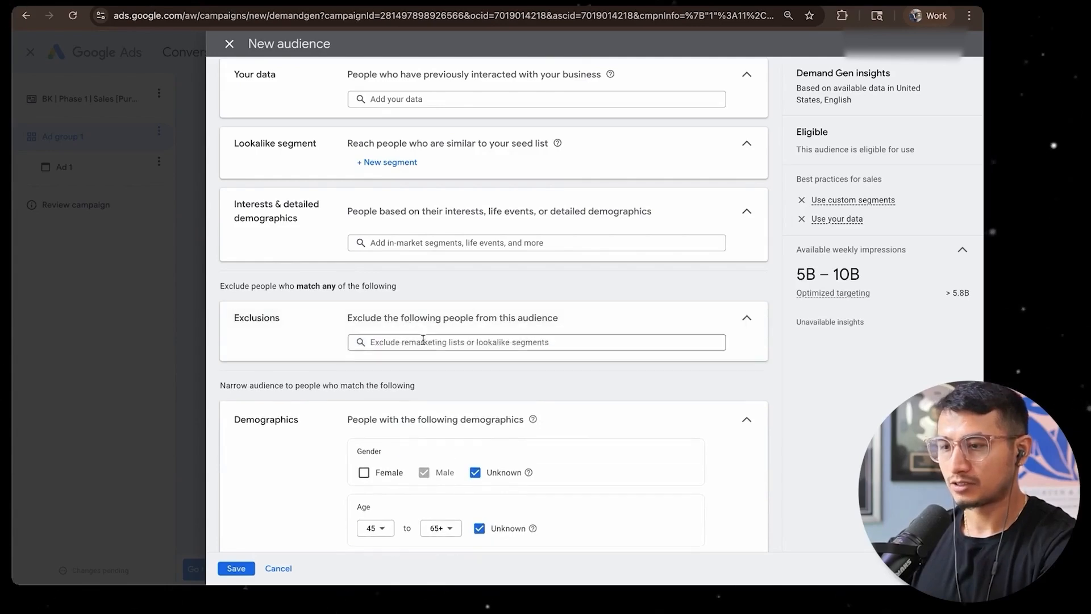
pyautogui.click(419, 341)
pyautogui.click(412, 347)
pyautogui.scroll(-3, 412, 348)
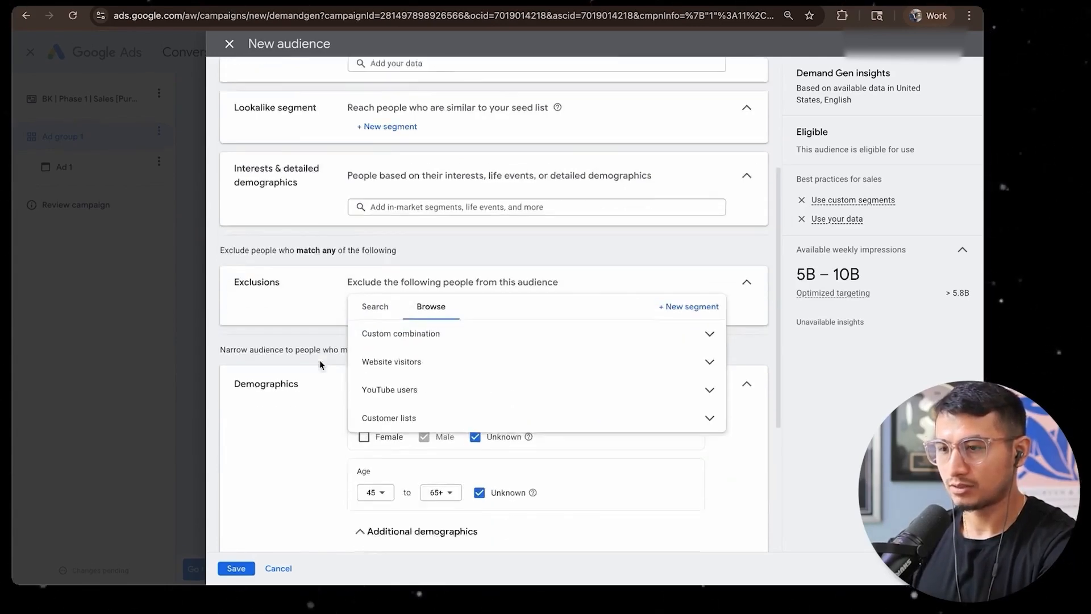
pyautogui.click(419, 322)
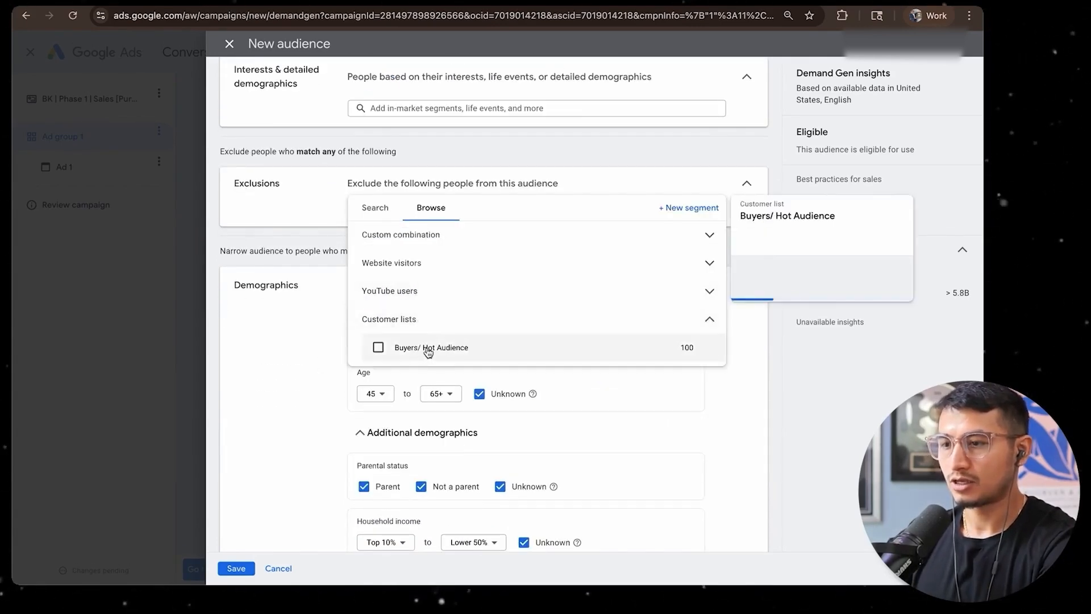
pyautogui.click(427, 348)
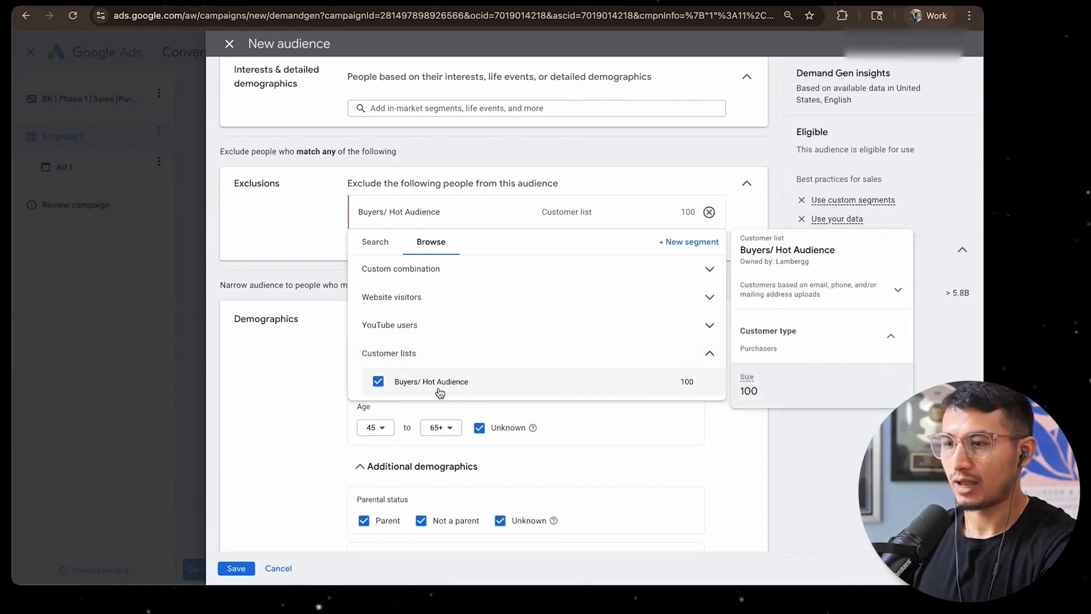
# Add the website visitor segments All converters and All visitors (Google Ads) to the audience exclusions
pyautogui.click(423, 297)
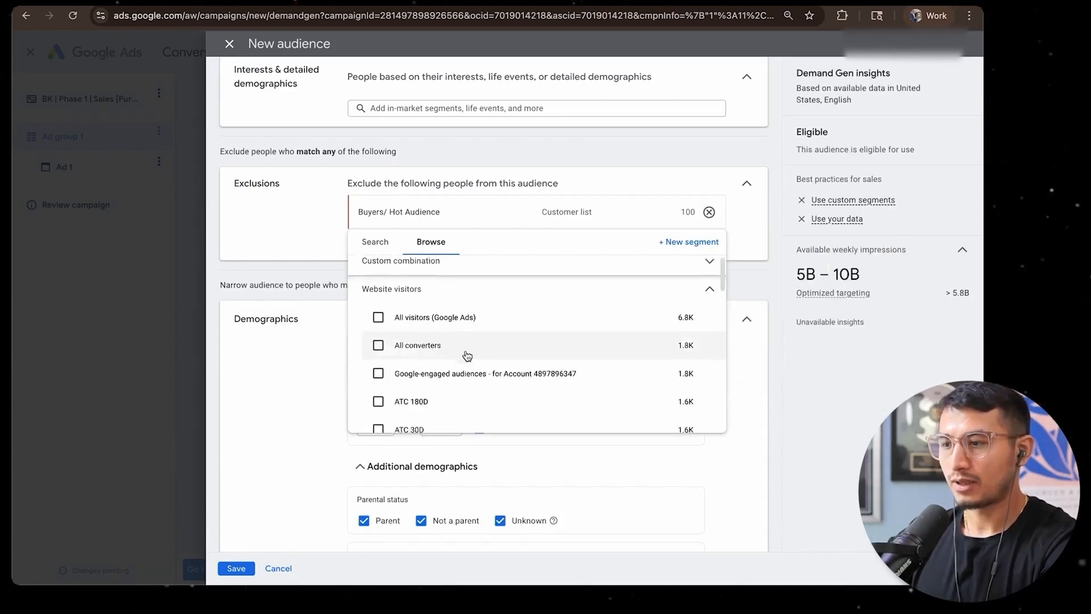
pyautogui.click(476, 323)
pyautogui.scroll(-5, 472, 392)
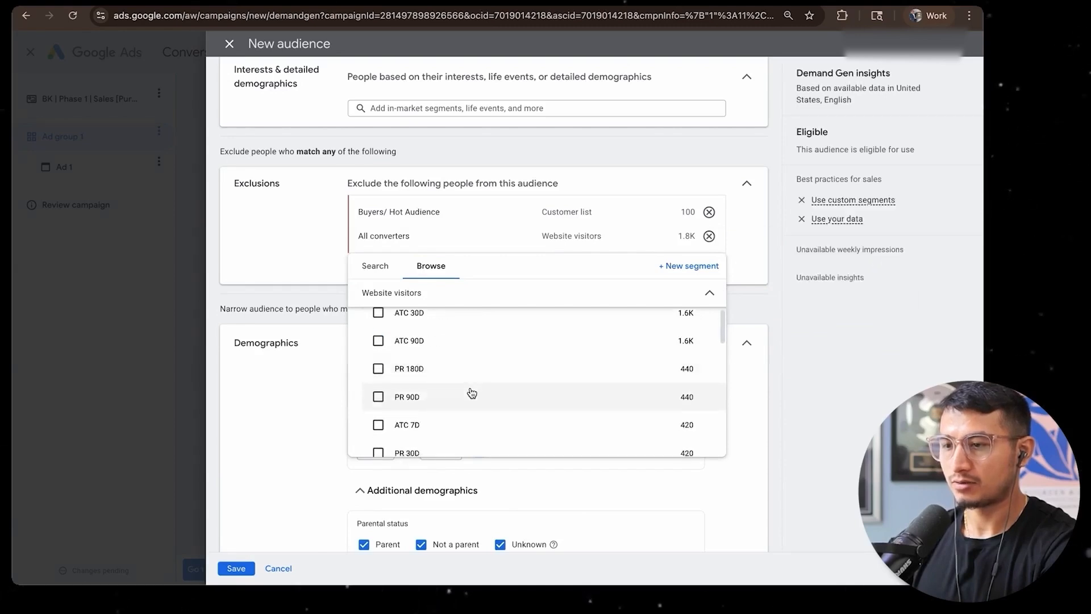
pyautogui.scroll(8, 367, 323)
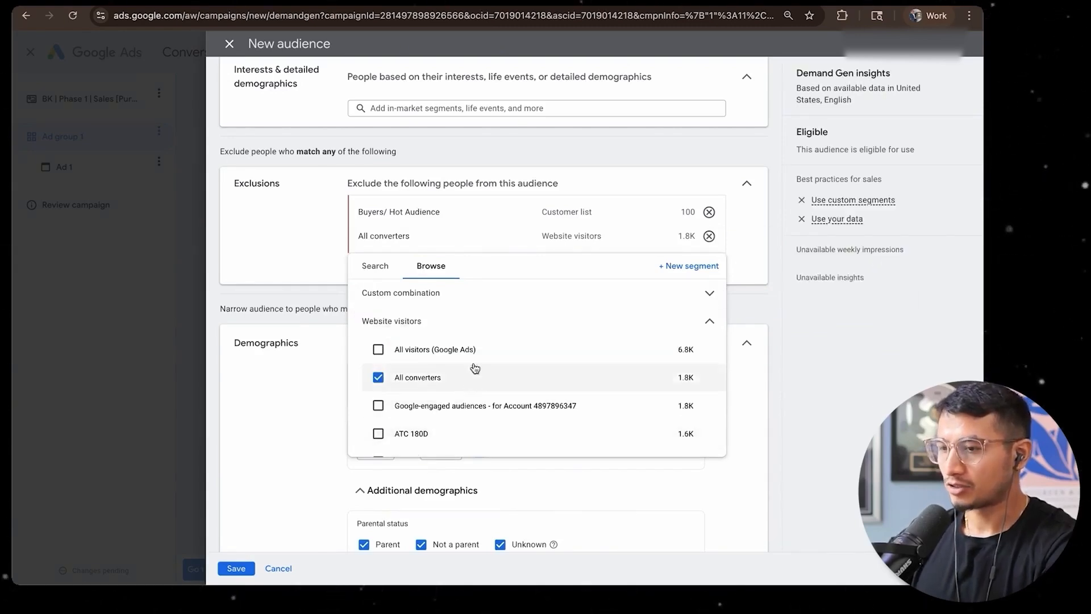
pyautogui.moveTo(464, 348)
pyautogui.click(381, 352)
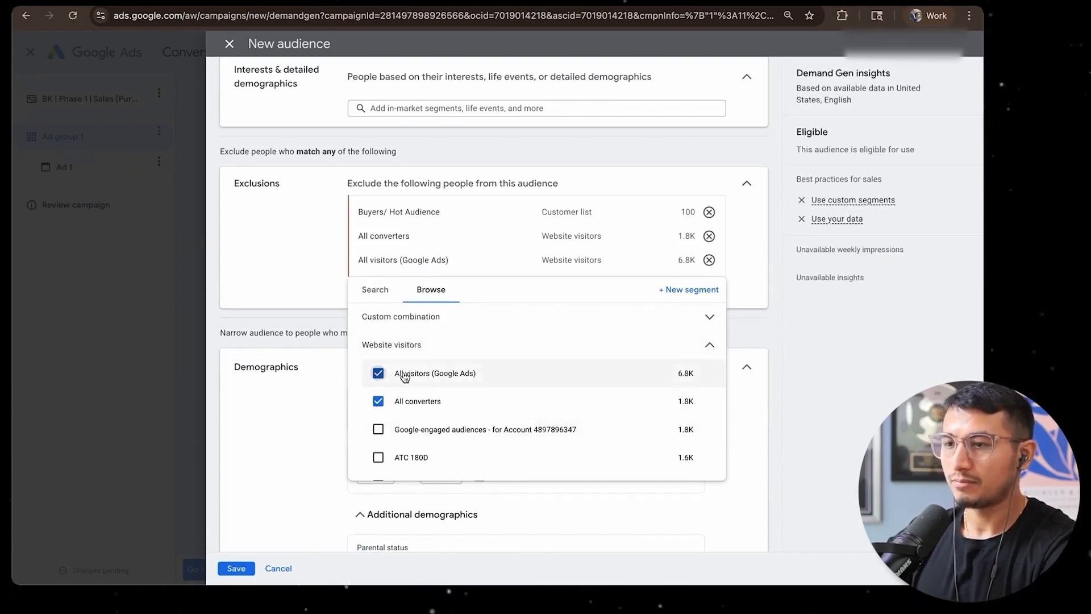
pyautogui.click(329, 334)
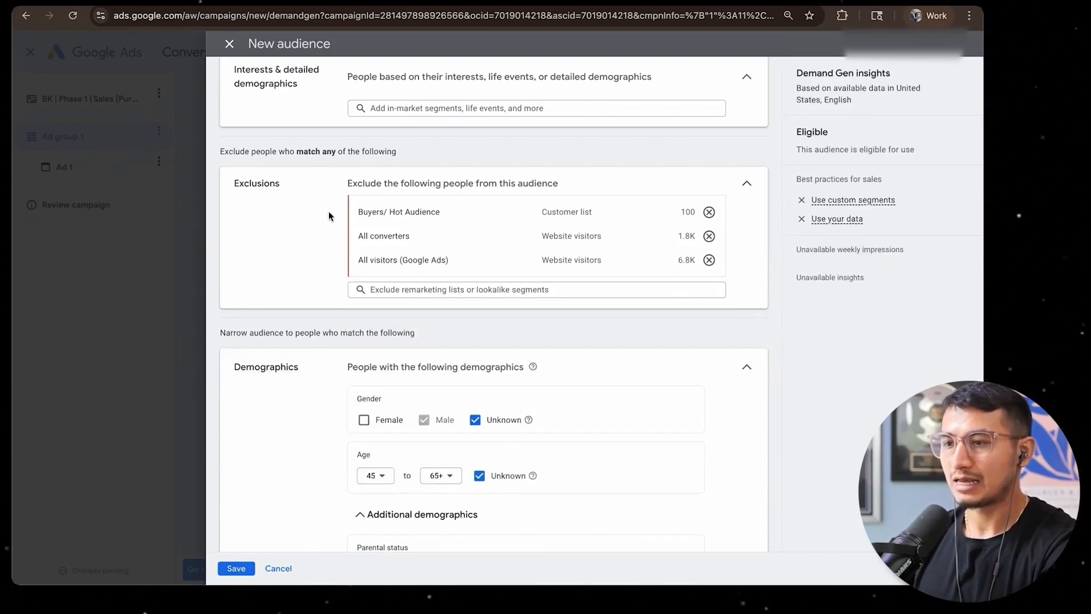
# Also exclude the Google-engaged audiences, ATC 180D and ATC 30D website visitor segments
pyautogui.click(371, 290)
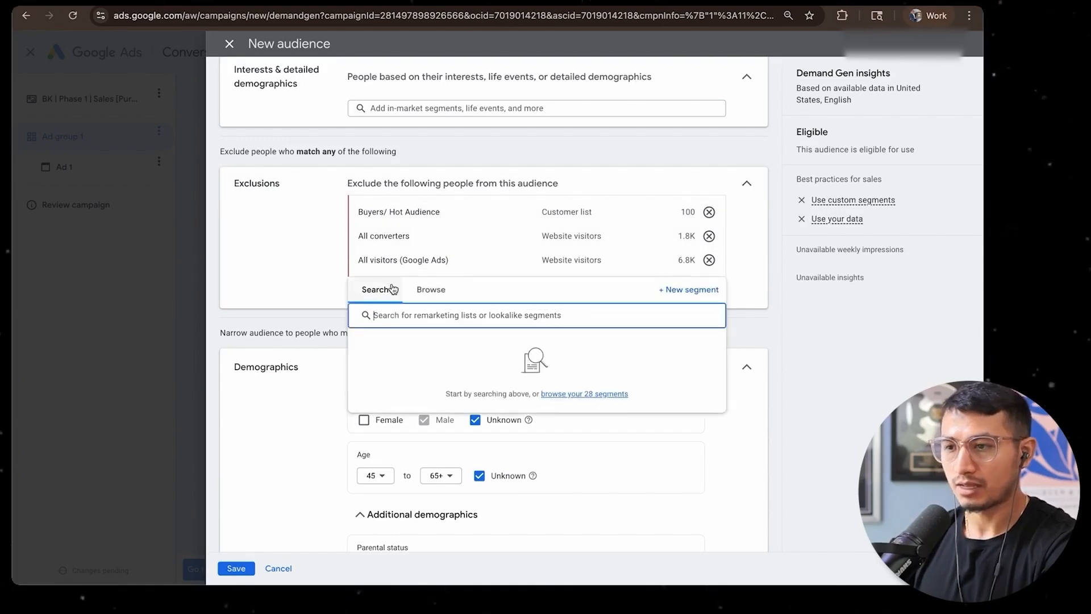
pyautogui.click(316, 284)
pyautogui.moveTo(488, 259)
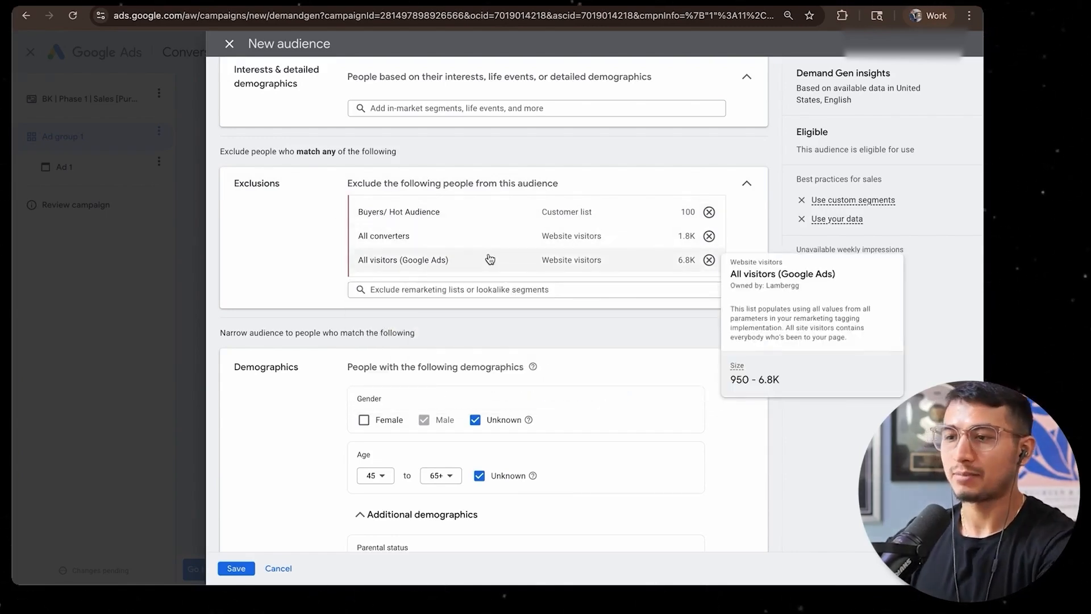
pyautogui.click(469, 294)
pyautogui.click(431, 288)
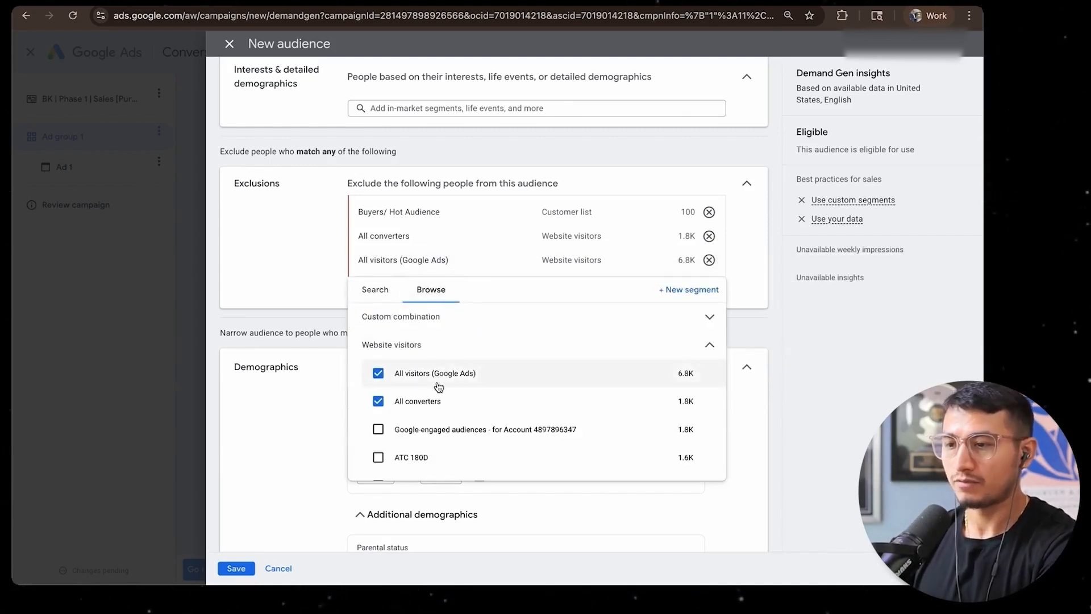
pyautogui.click(431, 427)
pyautogui.click(427, 460)
pyautogui.click(409, 489)
pyautogui.scroll(2, 386, 419)
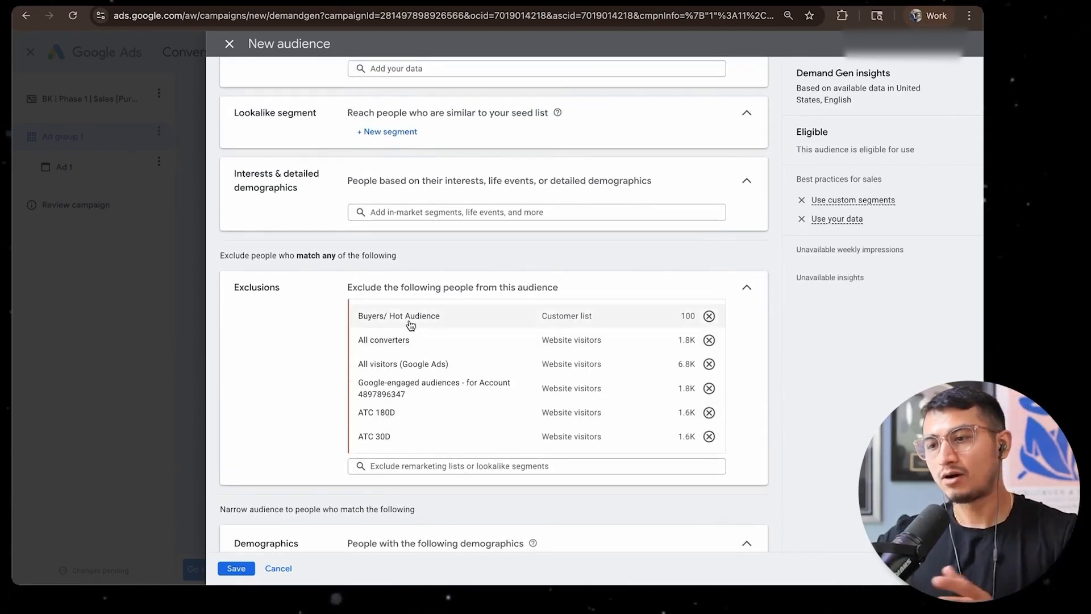
pyautogui.moveTo(415, 319)
# Look over the custom segments field and the suggested in-market and affinity segments under interests and detailed demographics
pyautogui.scroll(3, 418, 270)
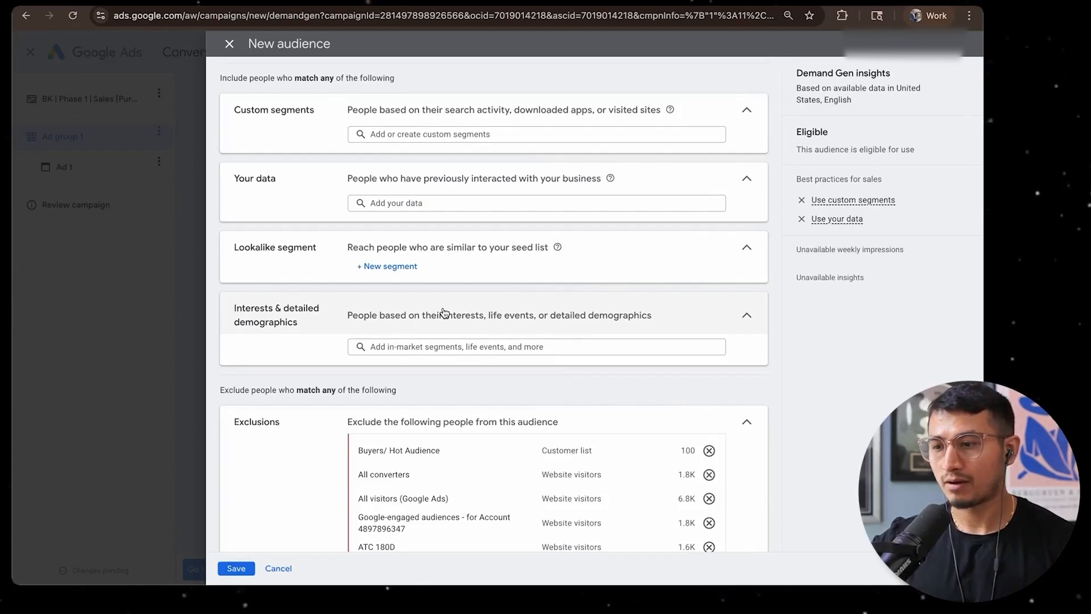
pyautogui.scroll(2, 443, 312)
pyautogui.click(421, 200)
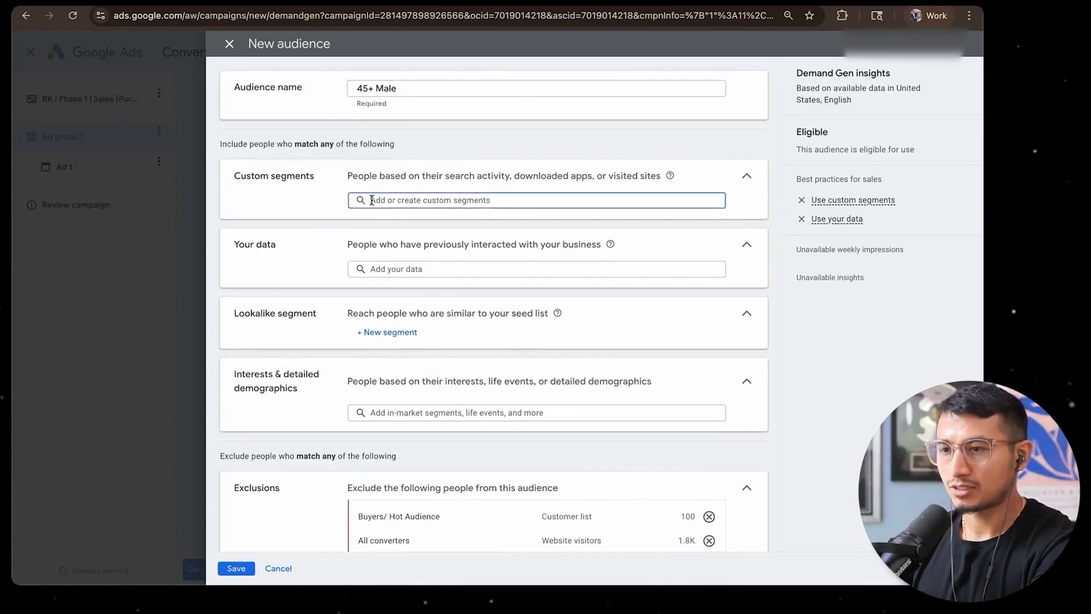
pyautogui.click(304, 196)
pyautogui.scroll(-1, 358, 318)
pyautogui.click(361, 347)
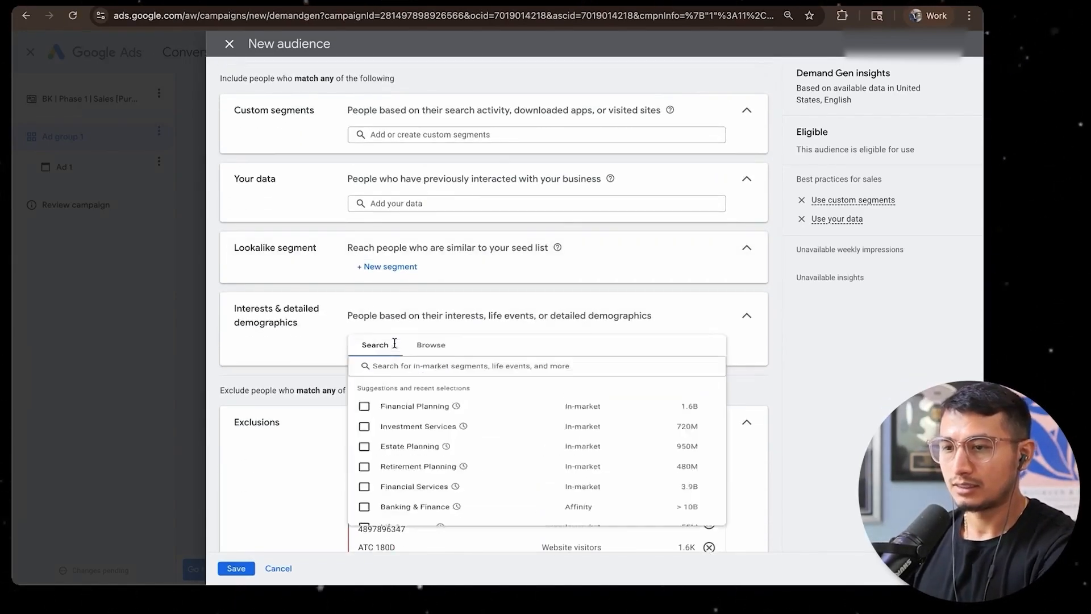
pyautogui.click(319, 363)
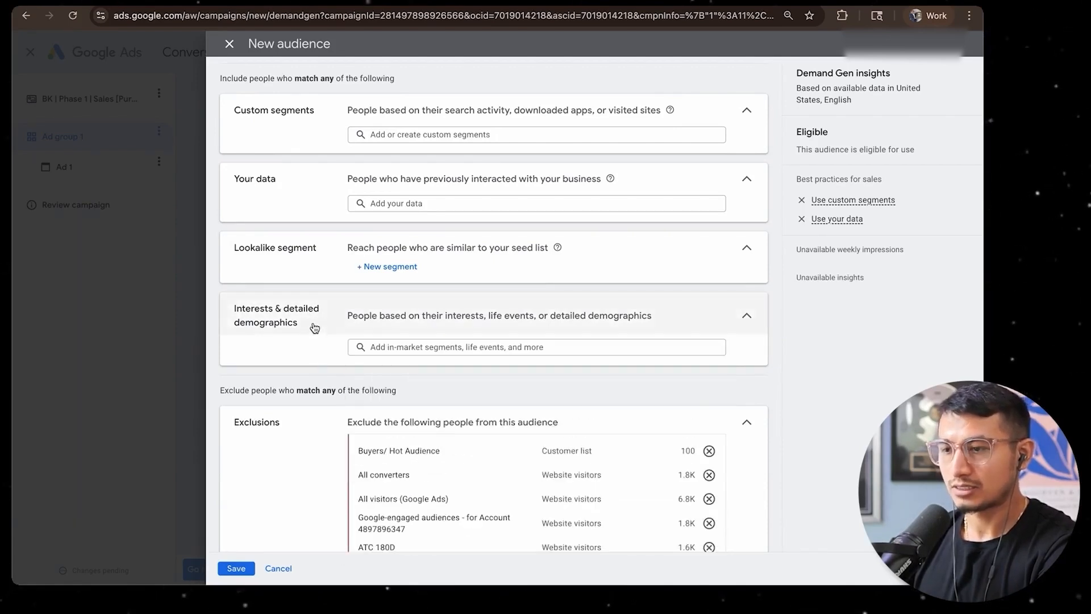
pyautogui.click(386, 344)
pyautogui.click(340, 404)
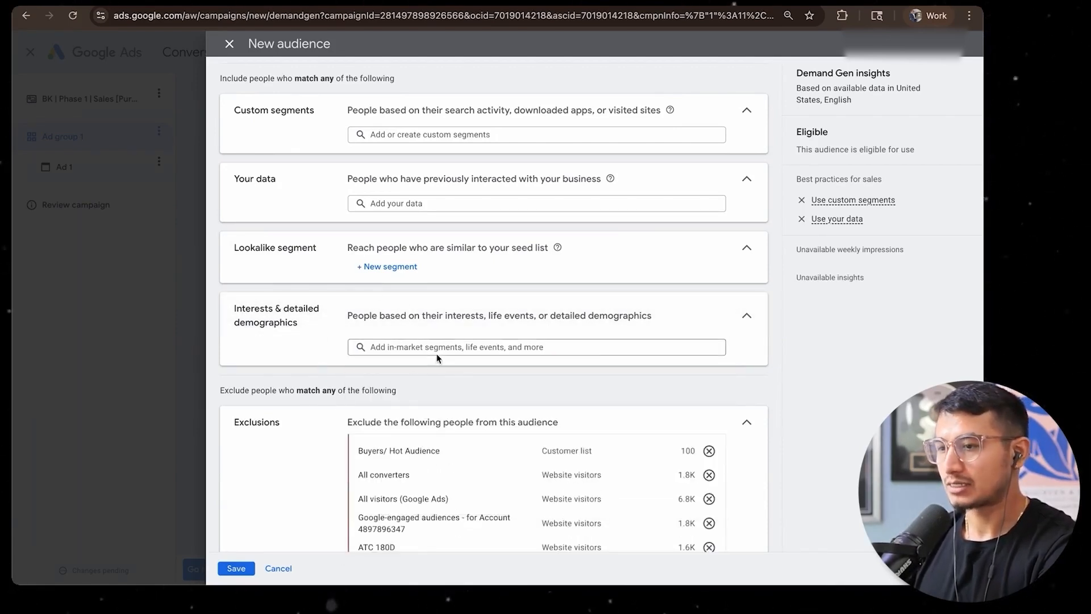
# Create a Narrow (2.5%) lookalike segment AWV from All visitors (Google Ads) for the United States, and remove it from the audience
pyautogui.click(378, 267)
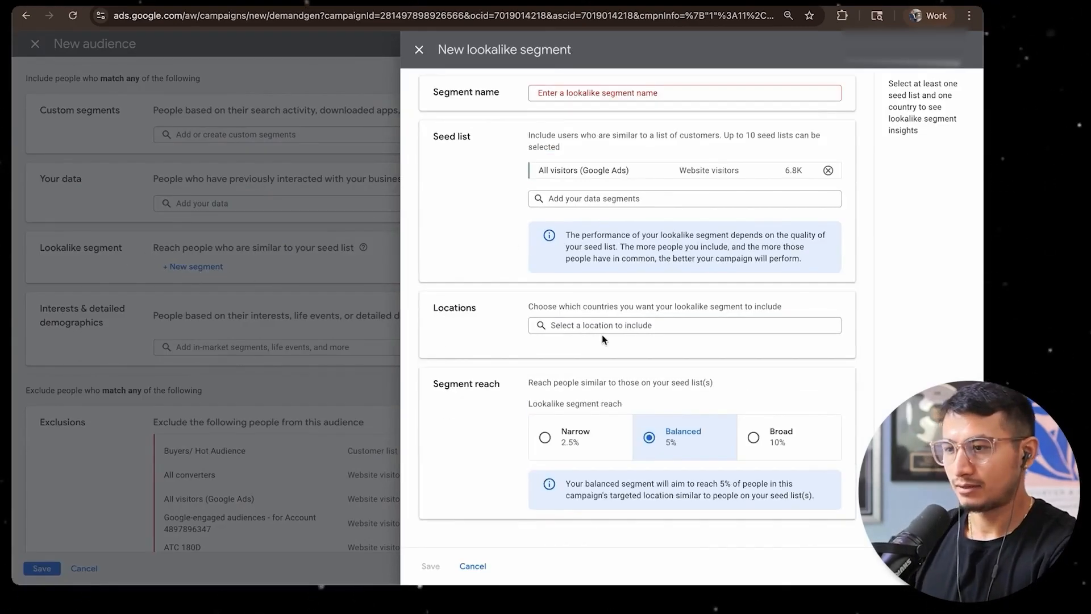
pyautogui.click(602, 327)
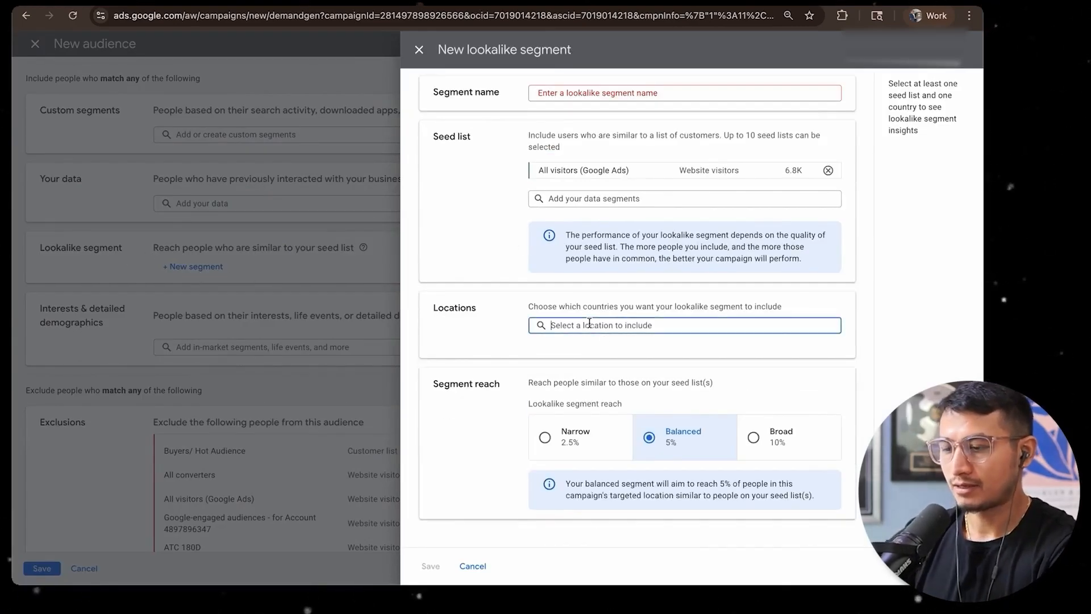
pyautogui.write('U')
pyautogui.write('nited')
pyautogui.click(802, 362)
pyautogui.click(558, 153)
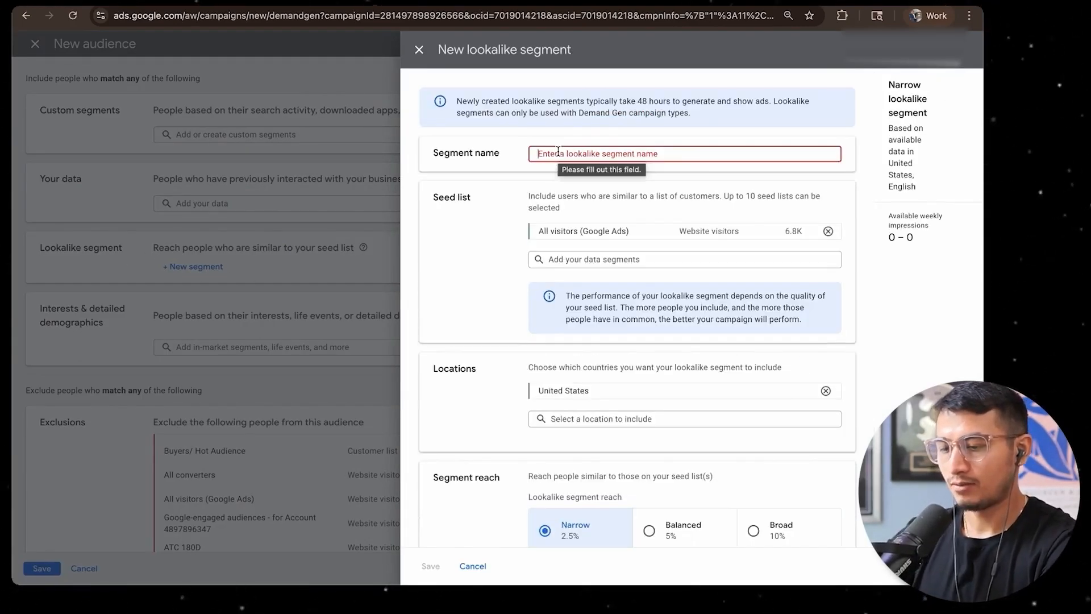
pyautogui.write('AW')
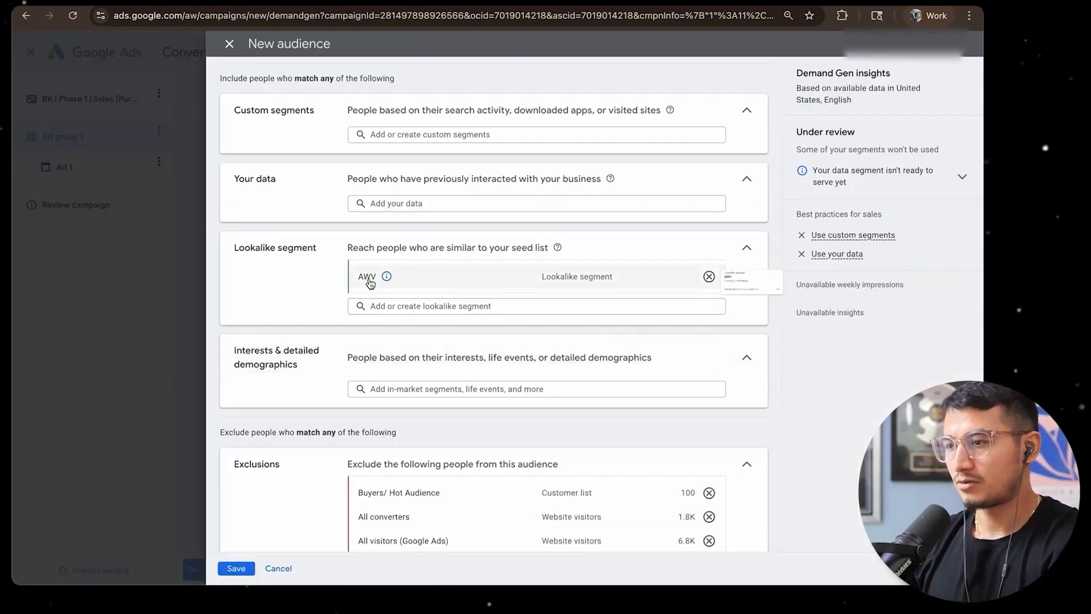
pyautogui.moveTo(383, 280)
pyautogui.click(709, 276)
# Look through the suggested and recent in-market and affinity segments for interests and detailed demographics
pyautogui.click(397, 354)
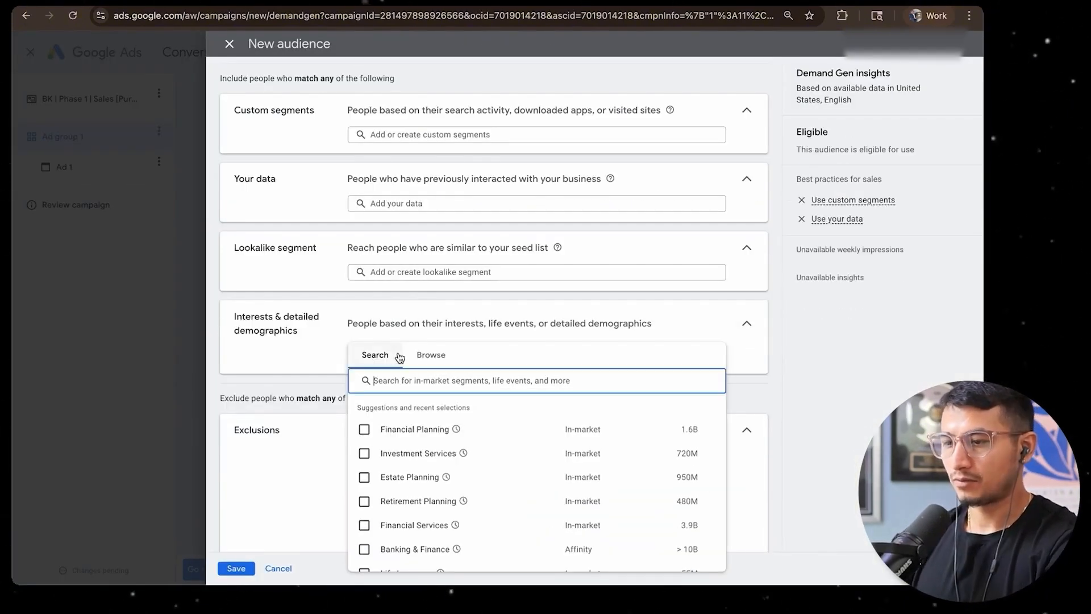
pyautogui.scroll(-2, 538, 345)
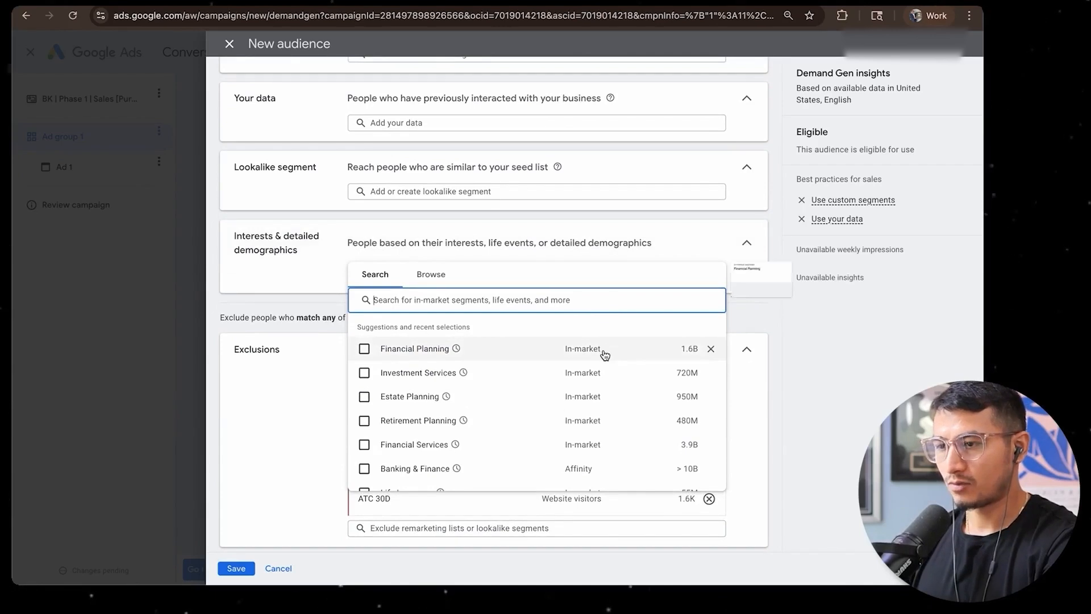
pyautogui.scroll(-1, 603, 353)
pyautogui.scroll(1, 603, 353)
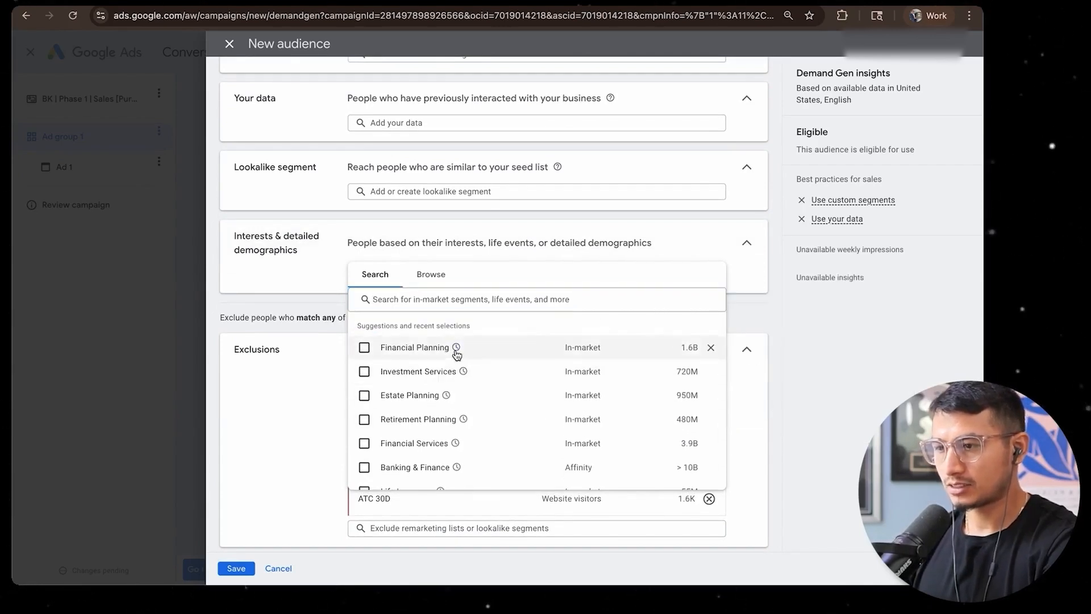
pyautogui.moveTo(457, 354)
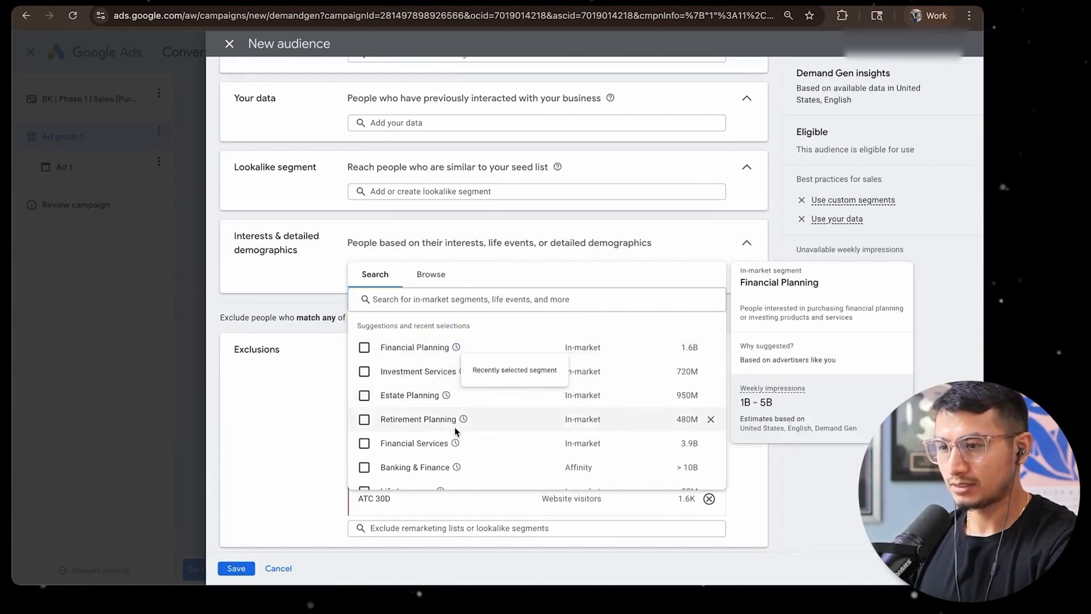
pyautogui.scroll(-2, 518, 351)
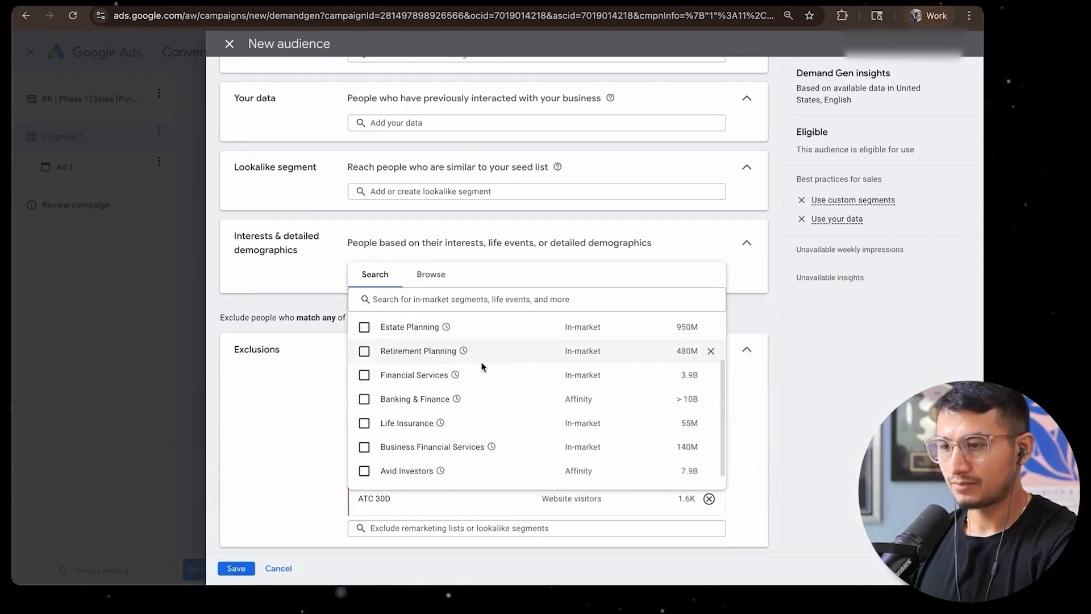
pyautogui.scroll(2, 502, 368)
pyautogui.scroll(-3, 485, 375)
pyautogui.scroll(1, 492, 347)
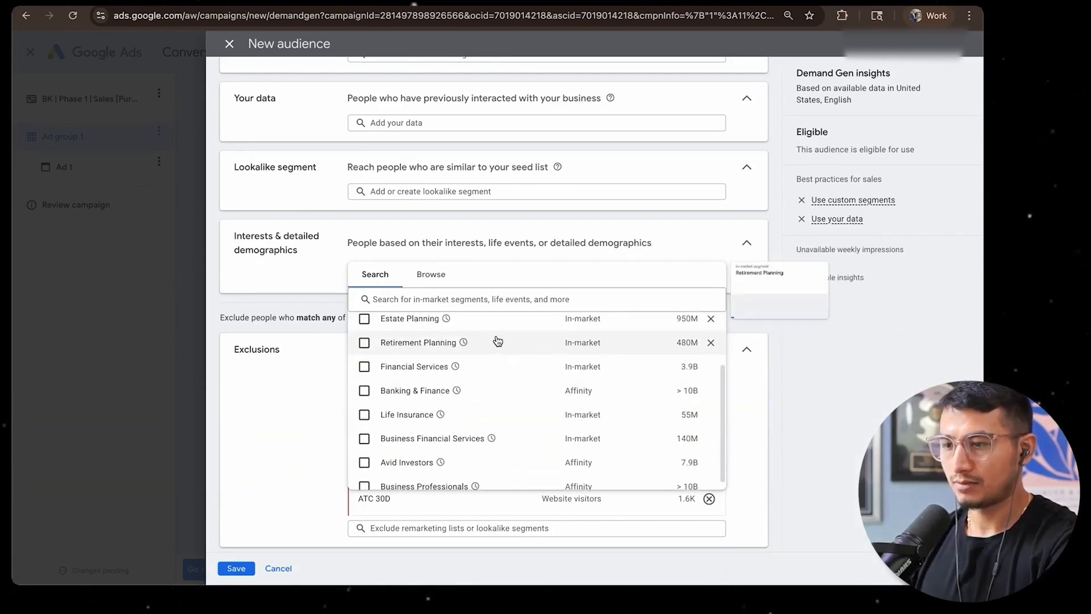
pyautogui.scroll(-1, 491, 398)
# Search the interest segments for Lawsuits, and look over the in-market and affinity categories
pyautogui.click(438, 300)
pyautogui.write('Lawsuits')
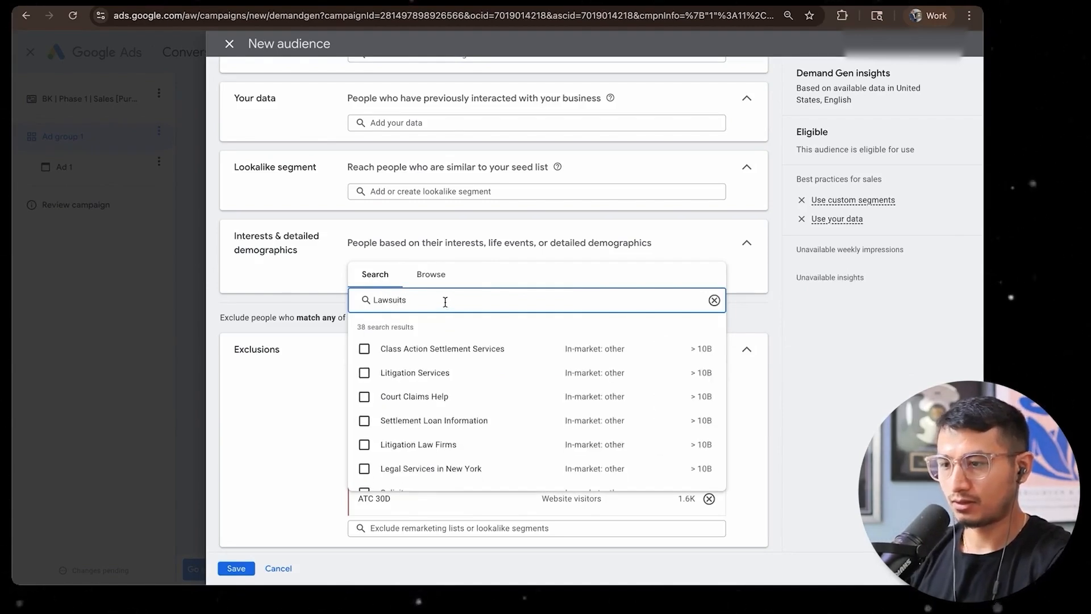
pyautogui.click(433, 275)
pyautogui.click(465, 303)
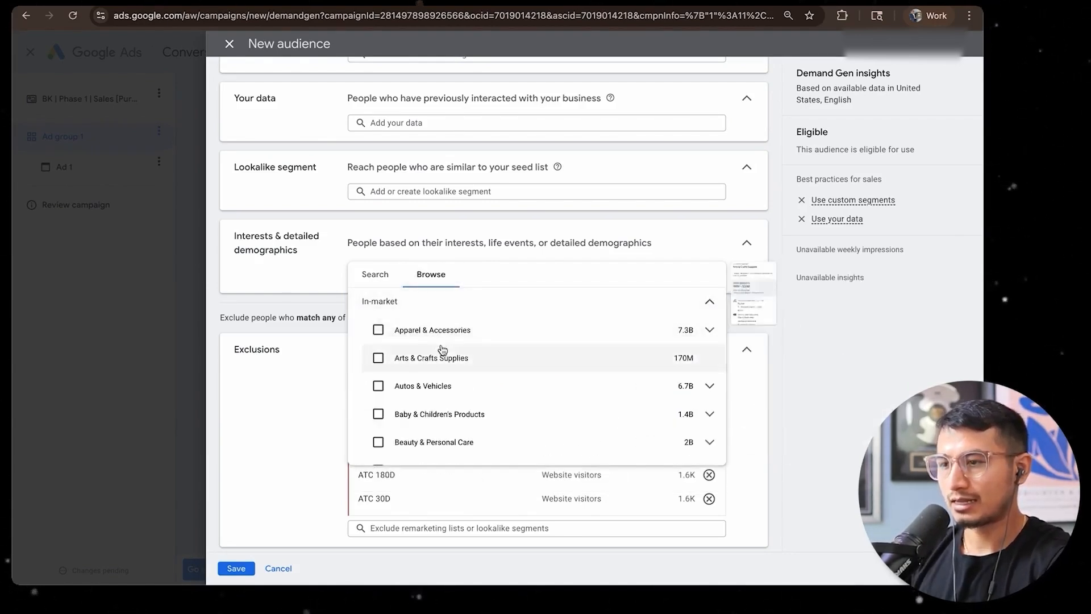
pyautogui.click(430, 305)
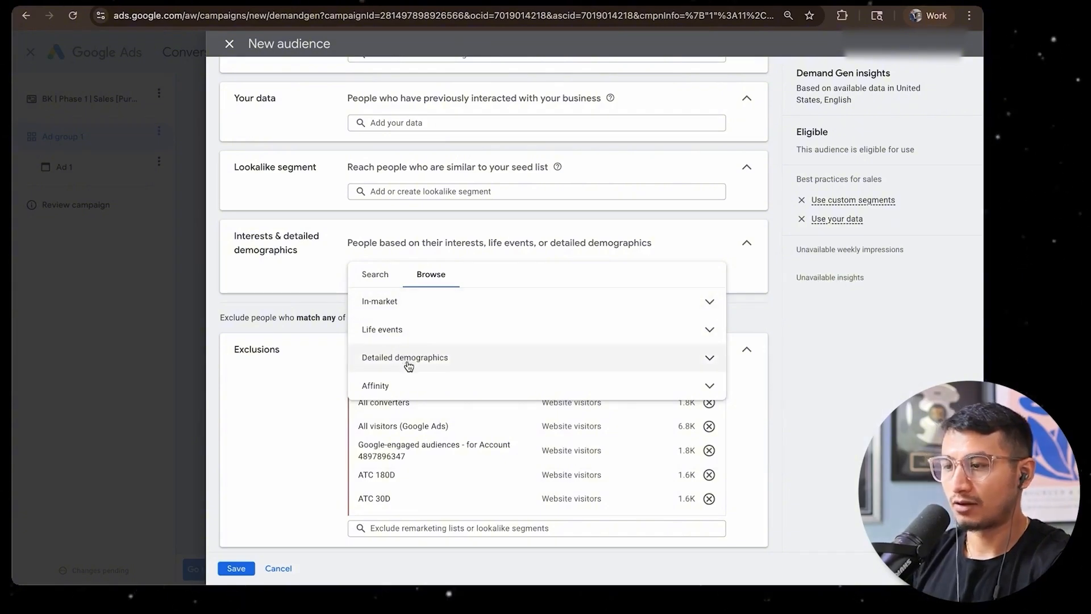
pyautogui.click(397, 385)
pyautogui.scroll(-2, 396, 390)
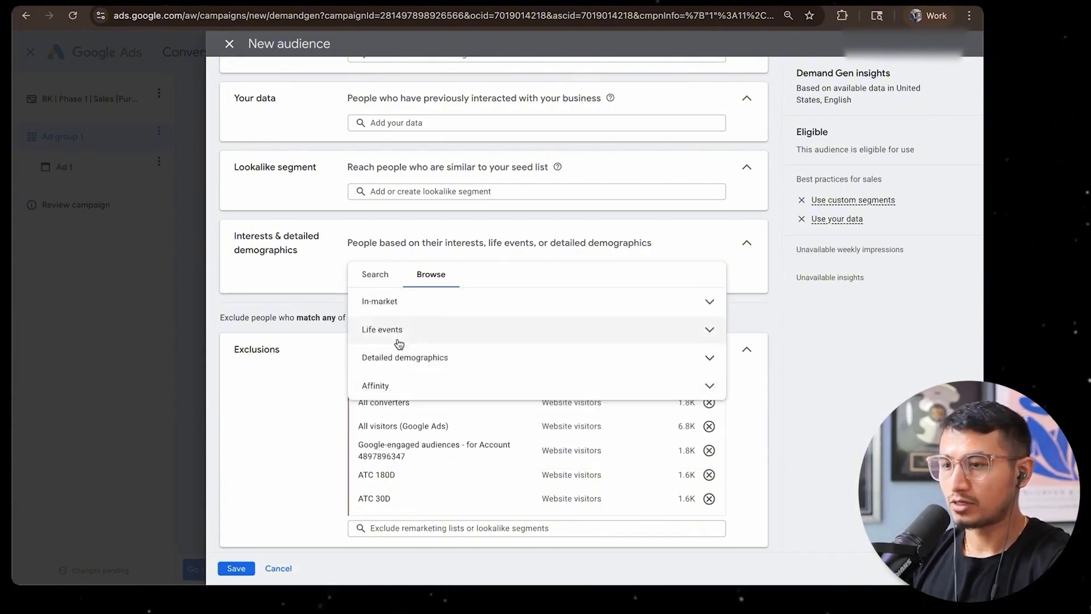
# Add the in-market segment Financial Services to the audience's interests and detailed demographics
pyautogui.click(407, 300)
pyautogui.scroll(-2, 472, 344)
pyautogui.scroll(-4, 472, 343)
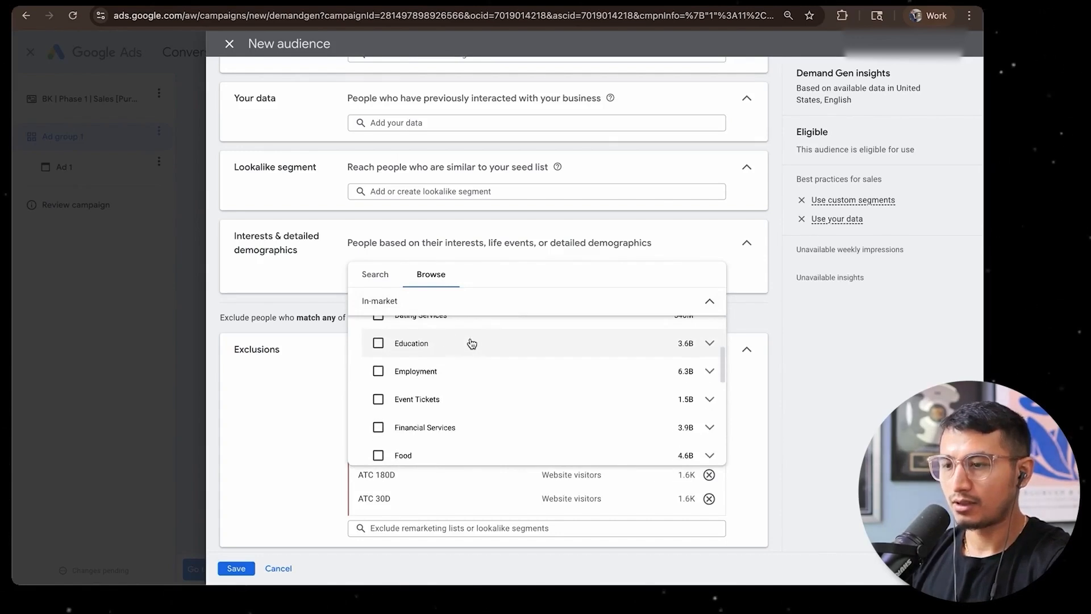
pyautogui.scroll(1, 472, 343)
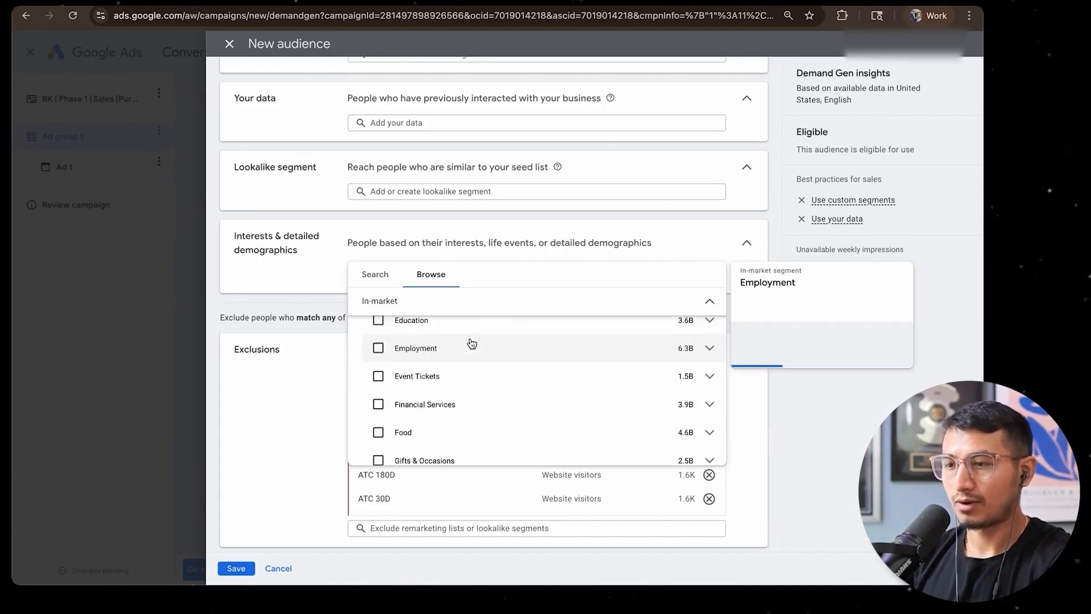
pyautogui.scroll(-1, 471, 343)
pyautogui.scroll(1, 470, 343)
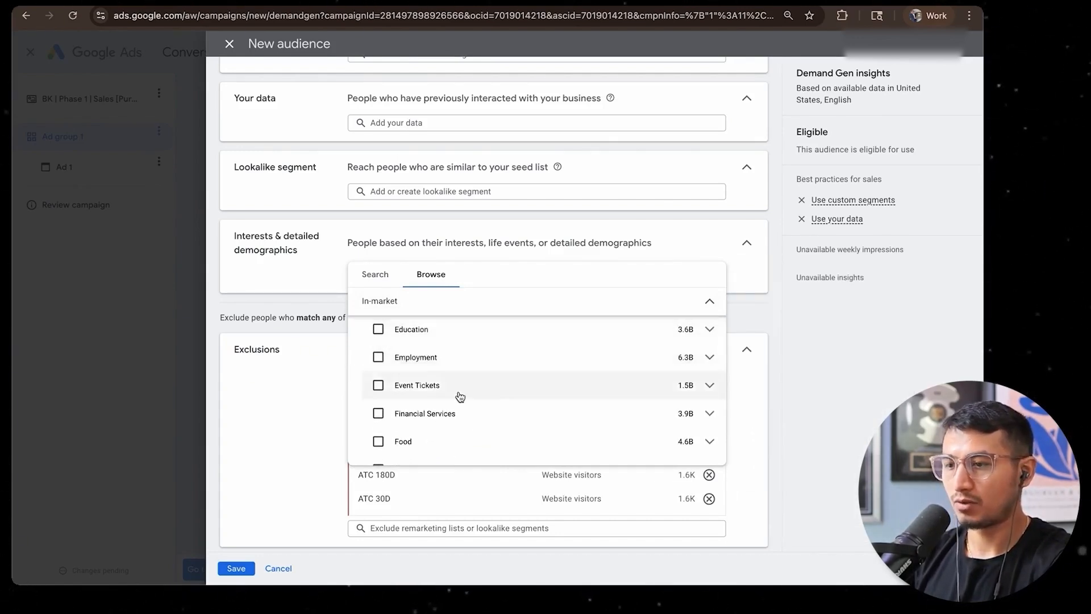
pyautogui.scroll(-1, 454, 392)
pyautogui.click(433, 380)
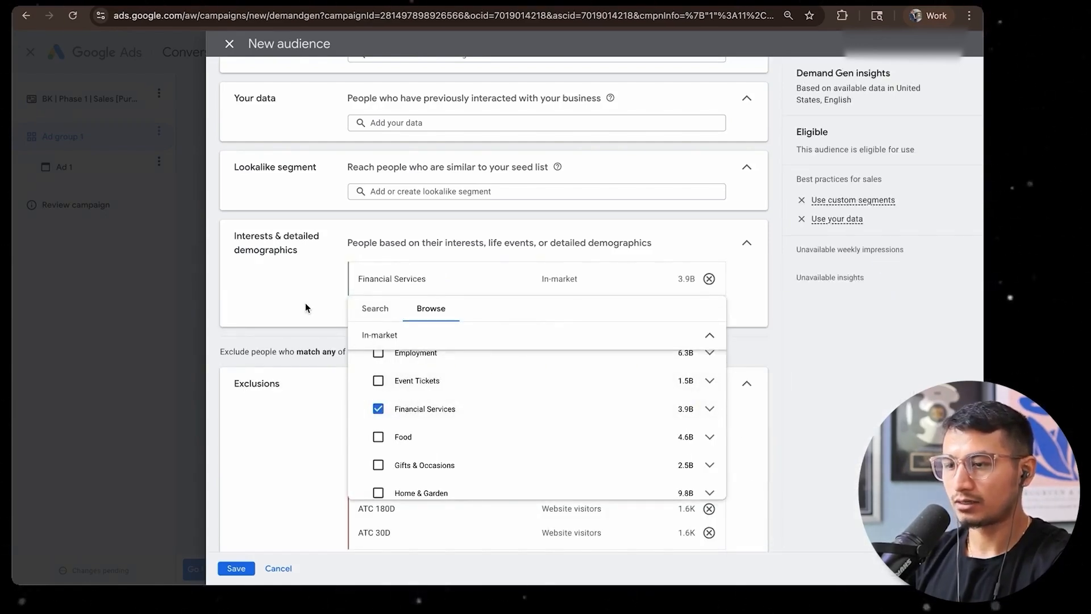
# Look over the remaining in-market and affinity segments, and close the segment list
pyautogui.scroll(-5, 435, 441)
pyautogui.scroll(-6, 436, 443)
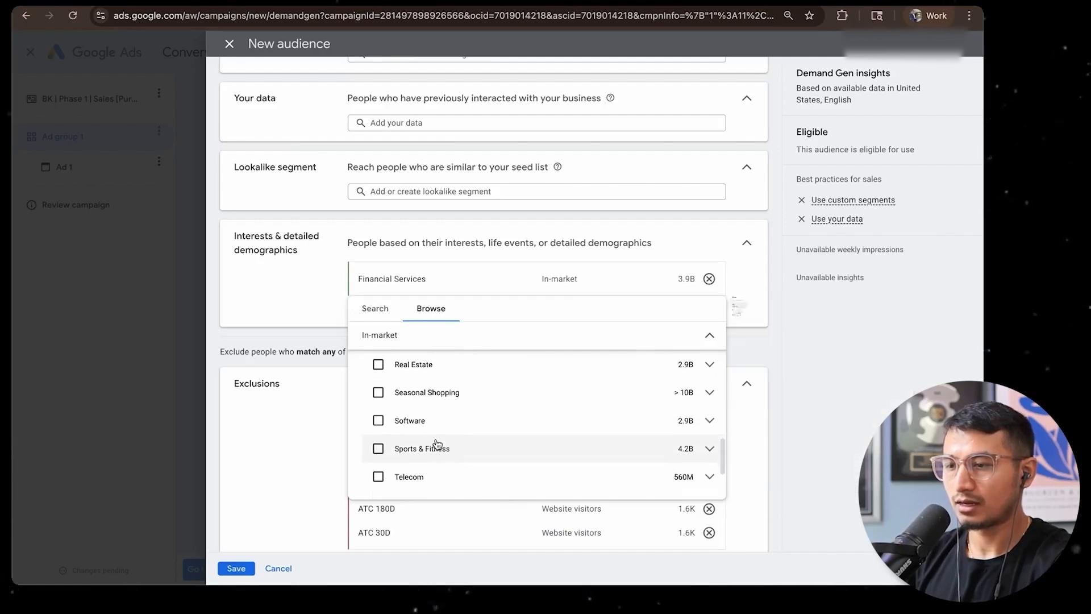
pyautogui.scroll(-4, 453, 446)
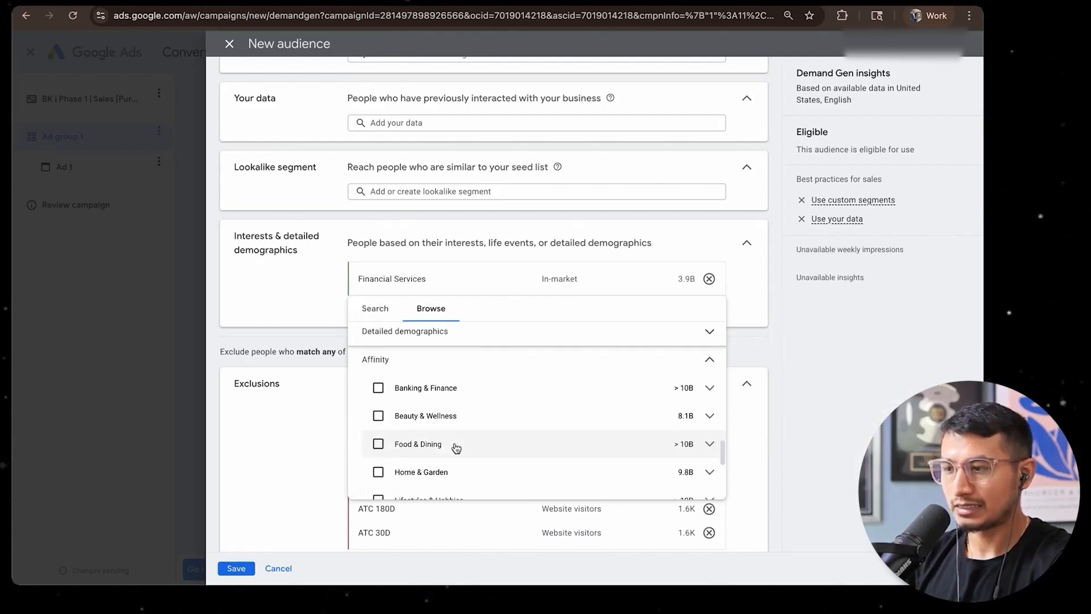
pyautogui.scroll(1, 465, 449)
pyautogui.scroll(10, 500, 429)
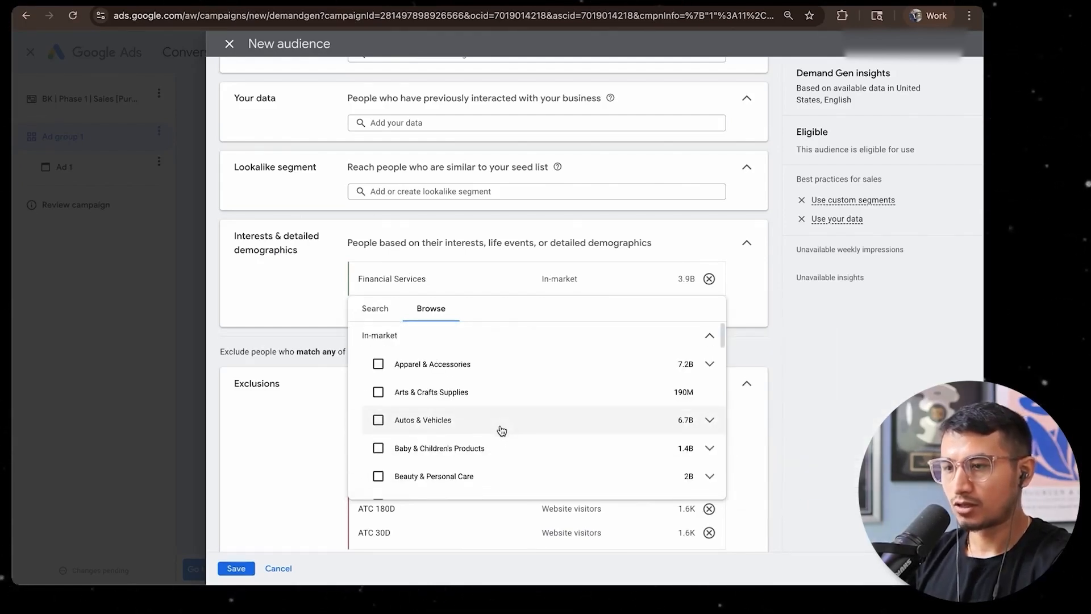
pyautogui.click(306, 302)
# Rename the audience "IM: Financial Services 45+ Male" and save it to the ad group
pyautogui.moveTo(434, 283); pyautogui.dragTo(356, 282)
pyautogui.hotkey('ctrl', 'c')
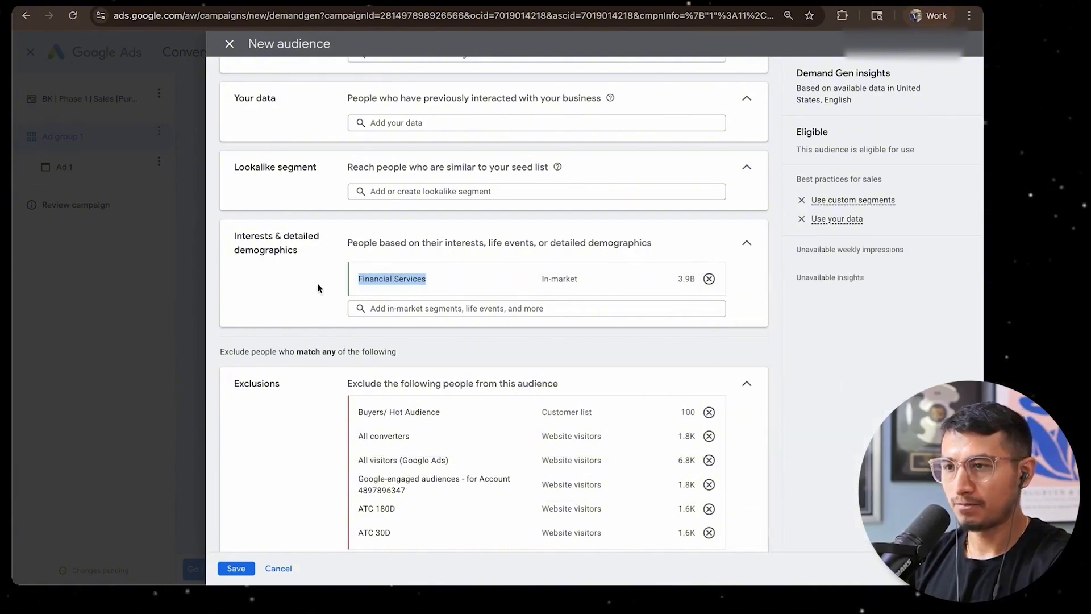
pyautogui.scroll(3, 309, 281)
pyautogui.click(358, 88)
pyautogui.hotkey('ctrl', 'v')
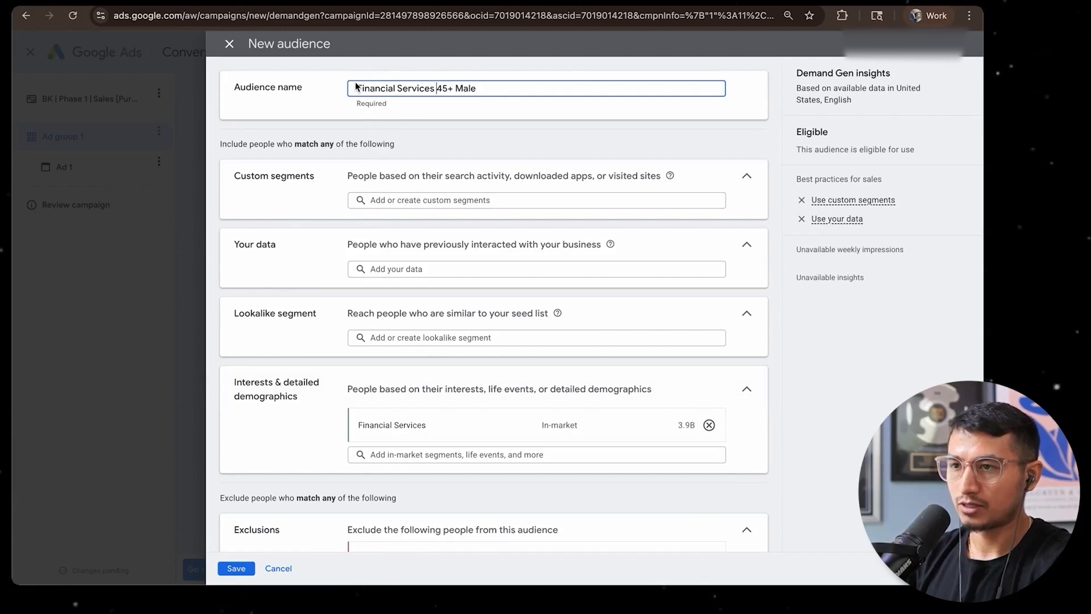
pyautogui.write('IM:')
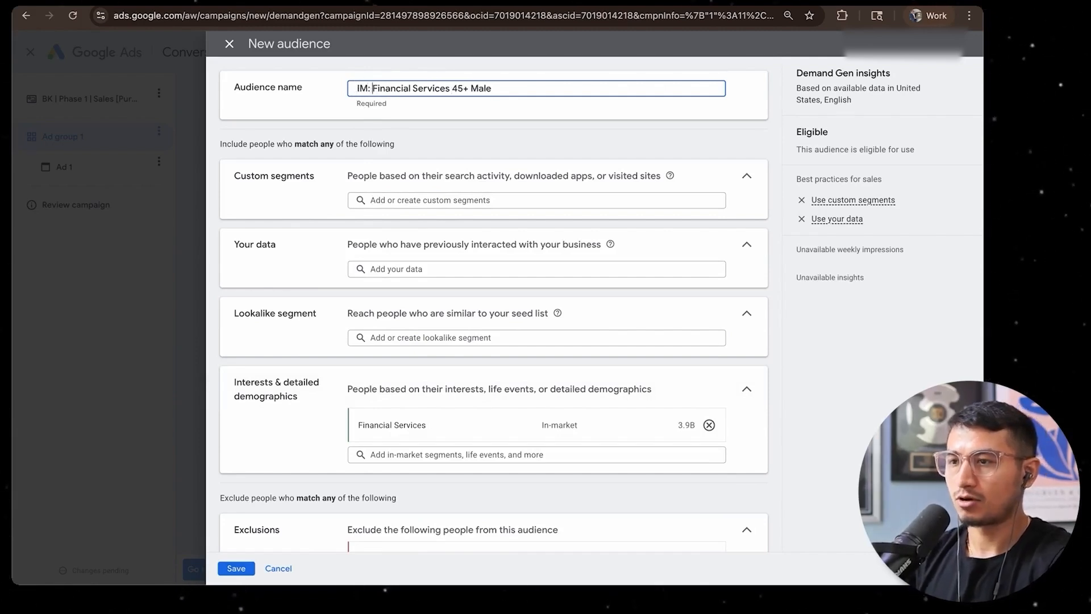
pyautogui.click(404, 117)
pyautogui.click(431, 87)
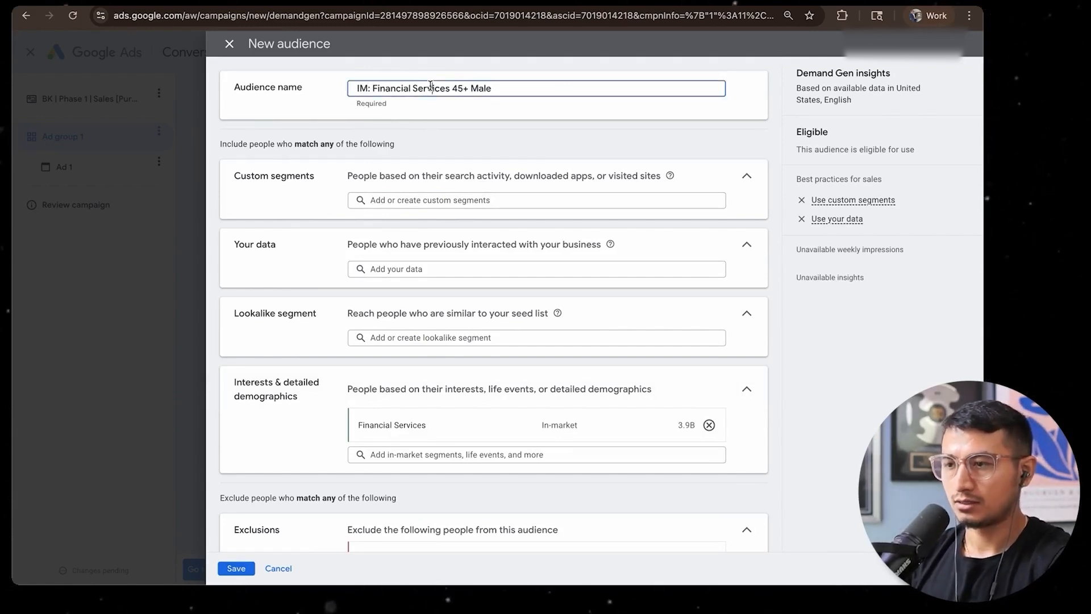
pyautogui.scroll(-9, 398, 511)
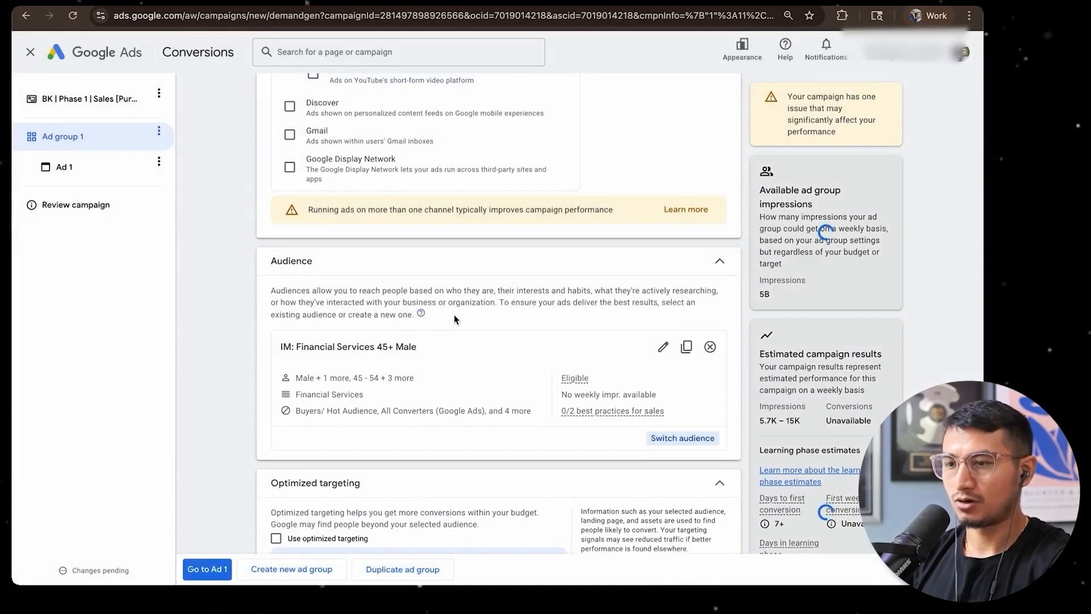
# Rename the ad group "IM: Financial Services 45+ Male YT"
pyautogui.scroll(-5, 321, 387)
pyautogui.scroll(15, 346, 371)
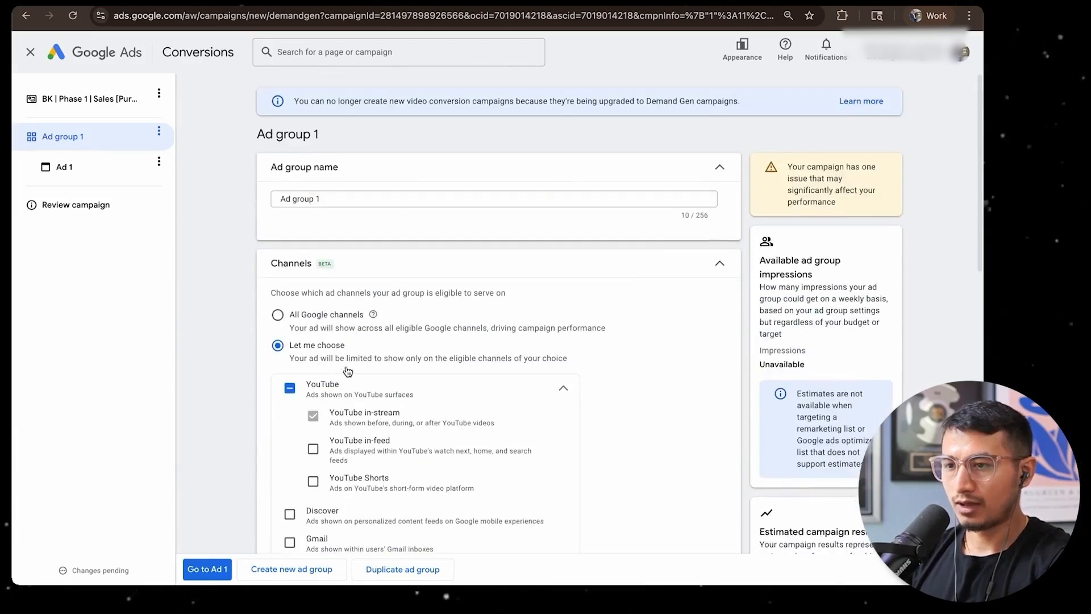
pyautogui.tripleClick(334, 199)
pyautogui.write('Financial Services')
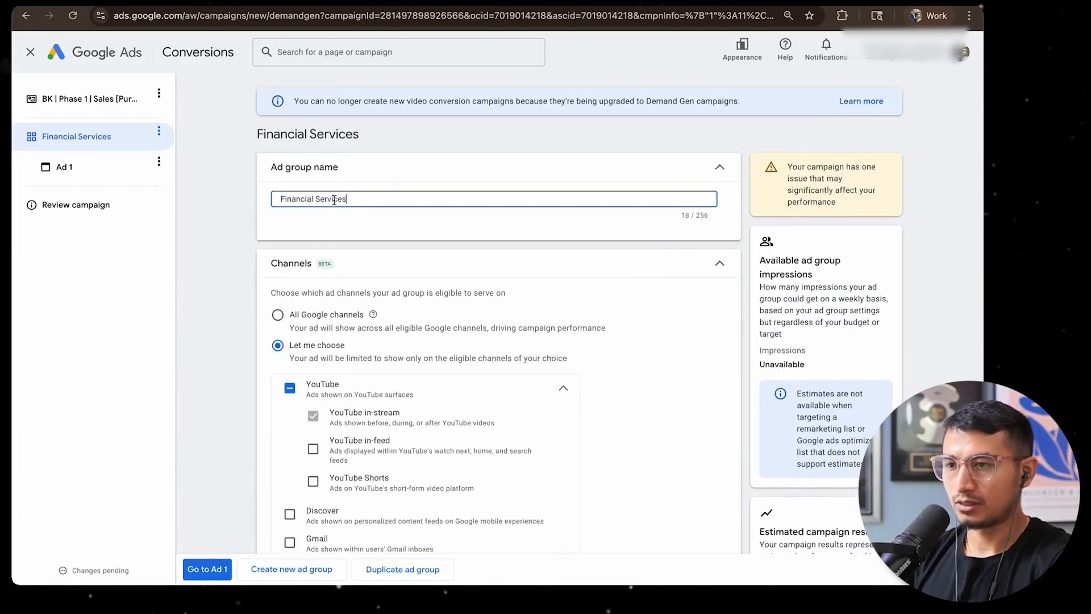
pyautogui.click(378, 170)
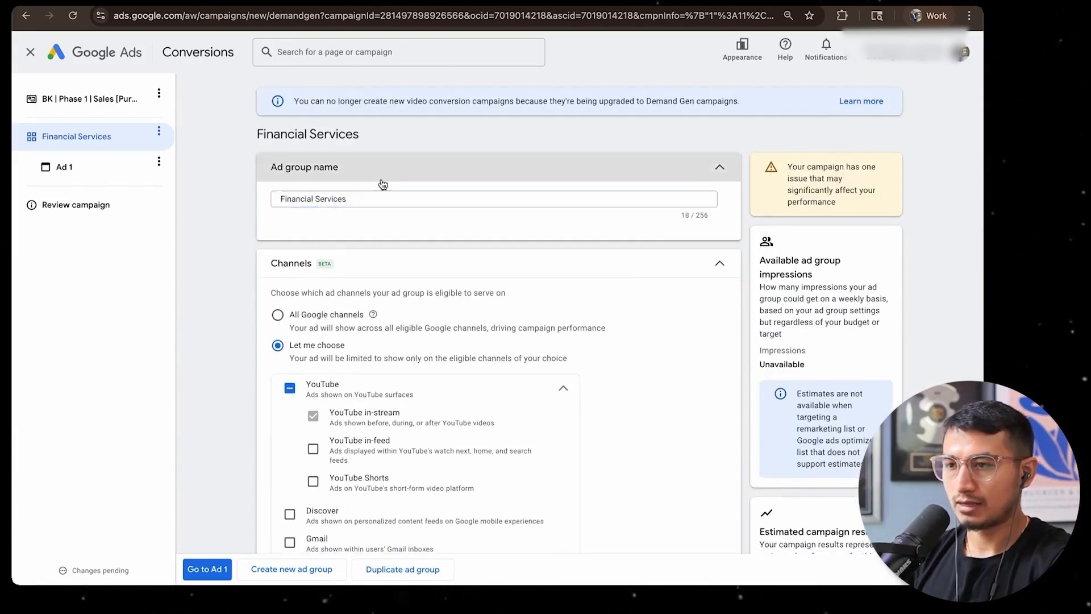
pyautogui.click(358, 171)
pyautogui.write('IM:')
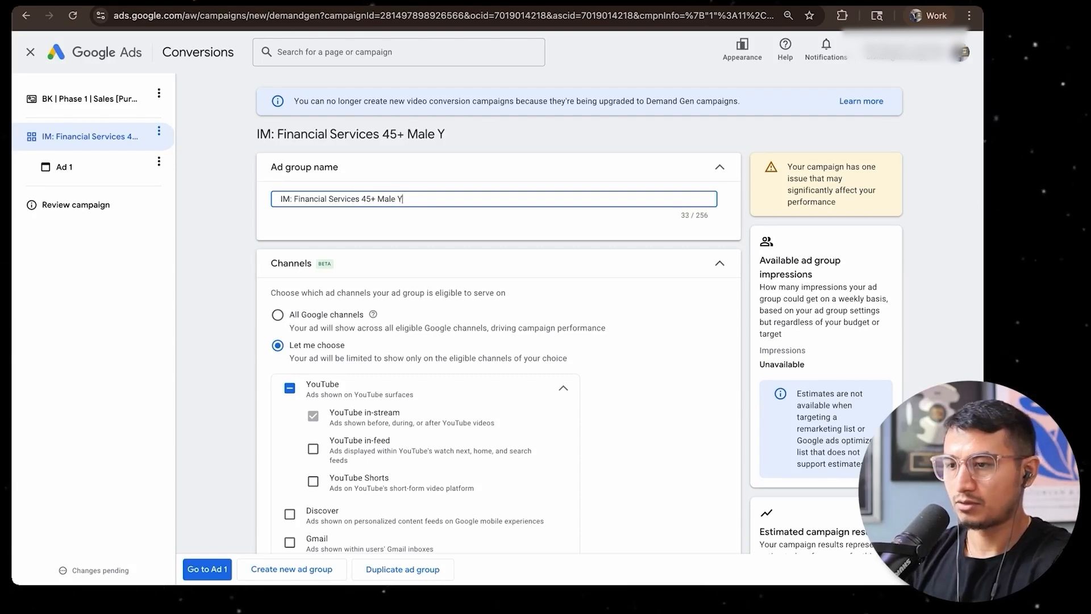
pyautogui.click(223, 327)
pyautogui.scroll(-10, 628, 247)
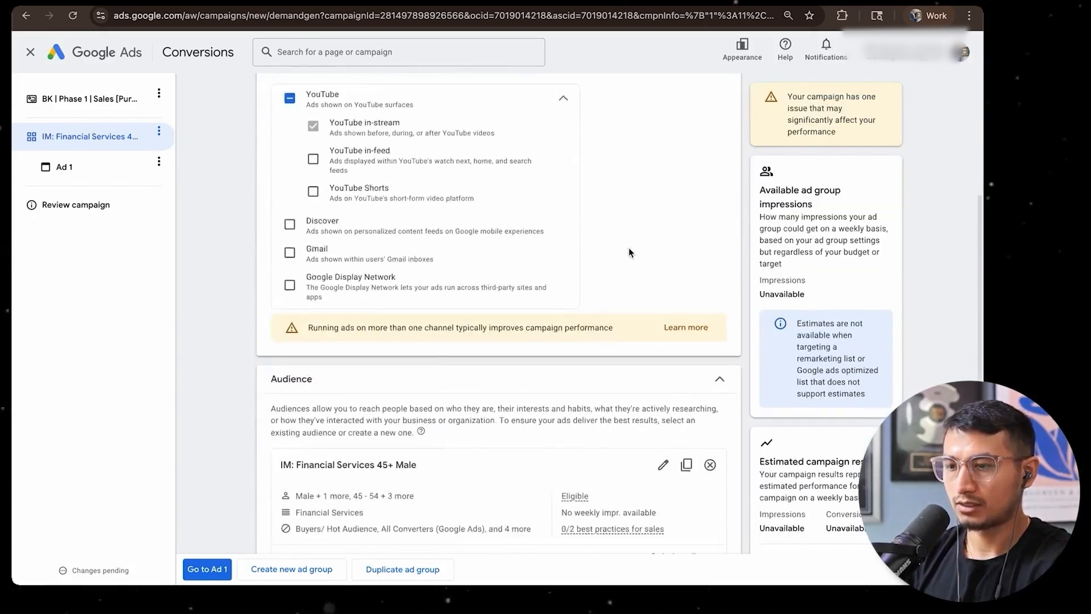
pyautogui.scroll(10, 369, 379)
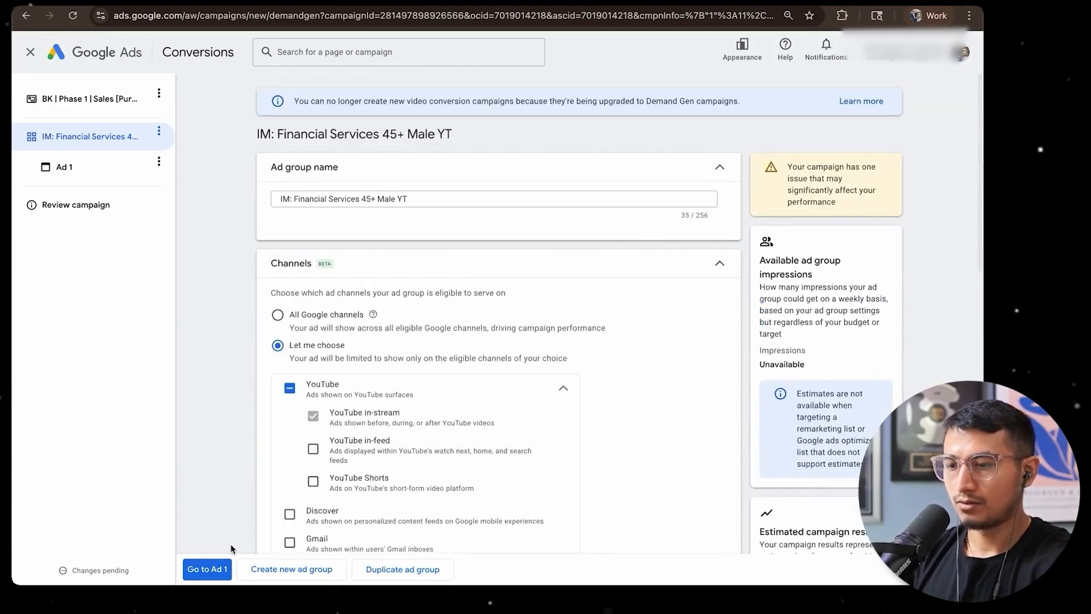
pyautogui.click(205, 569)
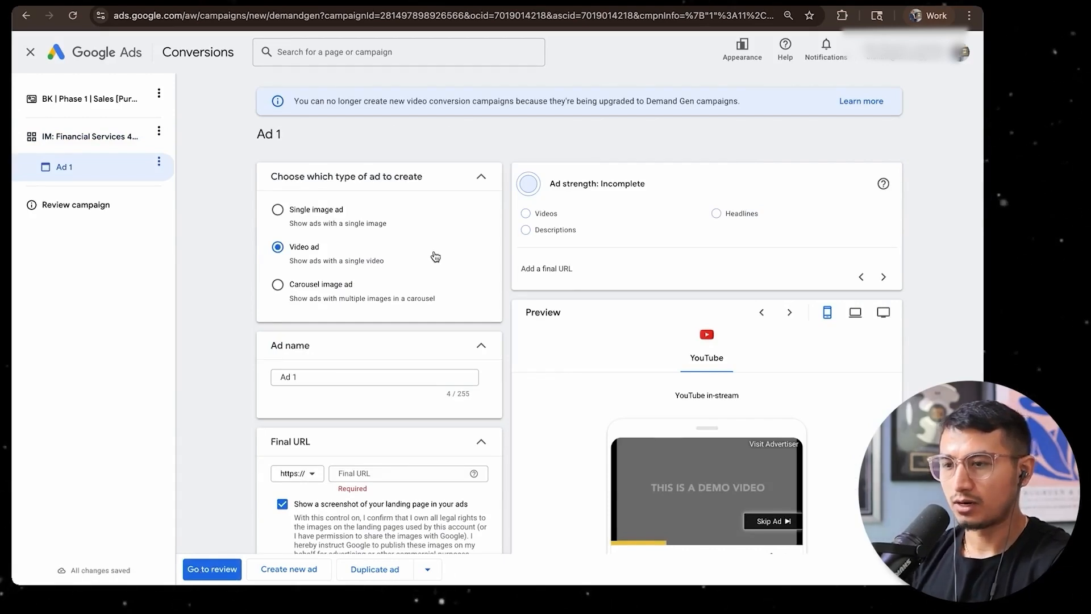
pyautogui.scroll(-2, 318, 267)
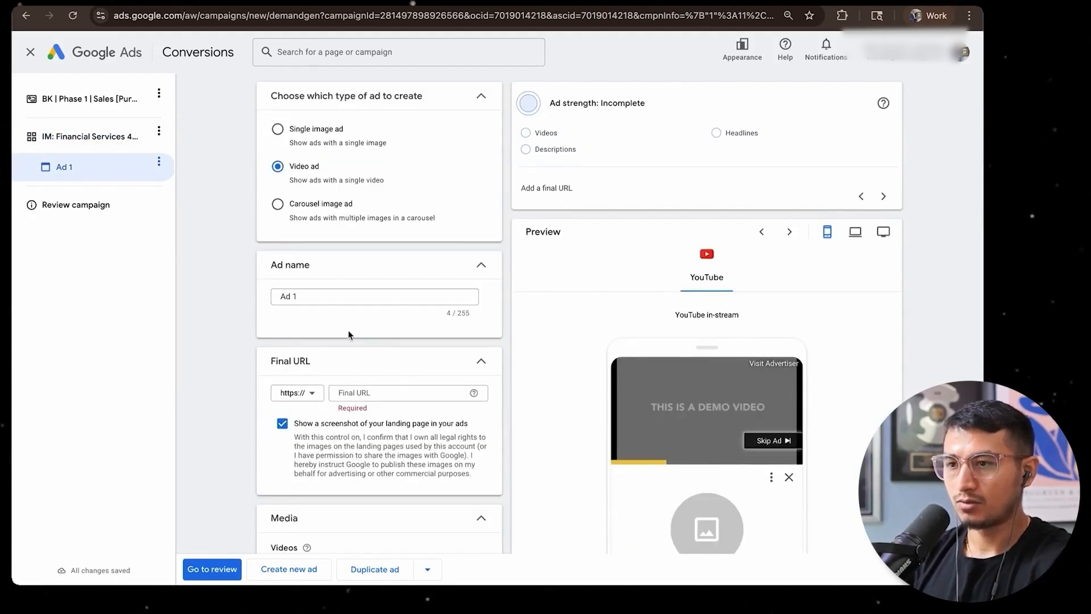
pyautogui.scroll(-3, 348, 335)
pyautogui.click(296, 203)
pyautogui.click(351, 204)
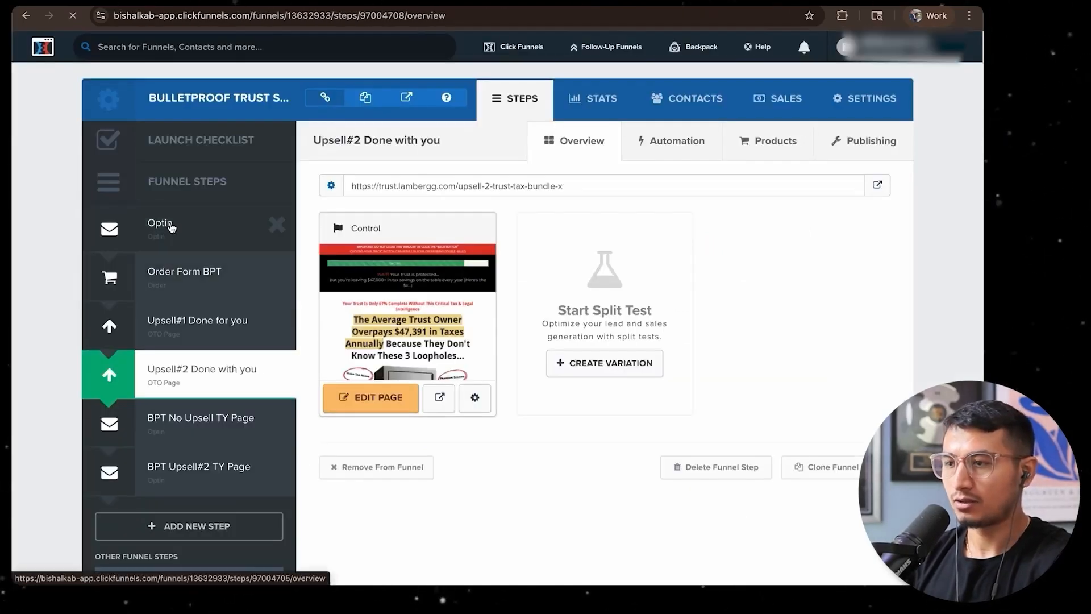
pyautogui.click(169, 225)
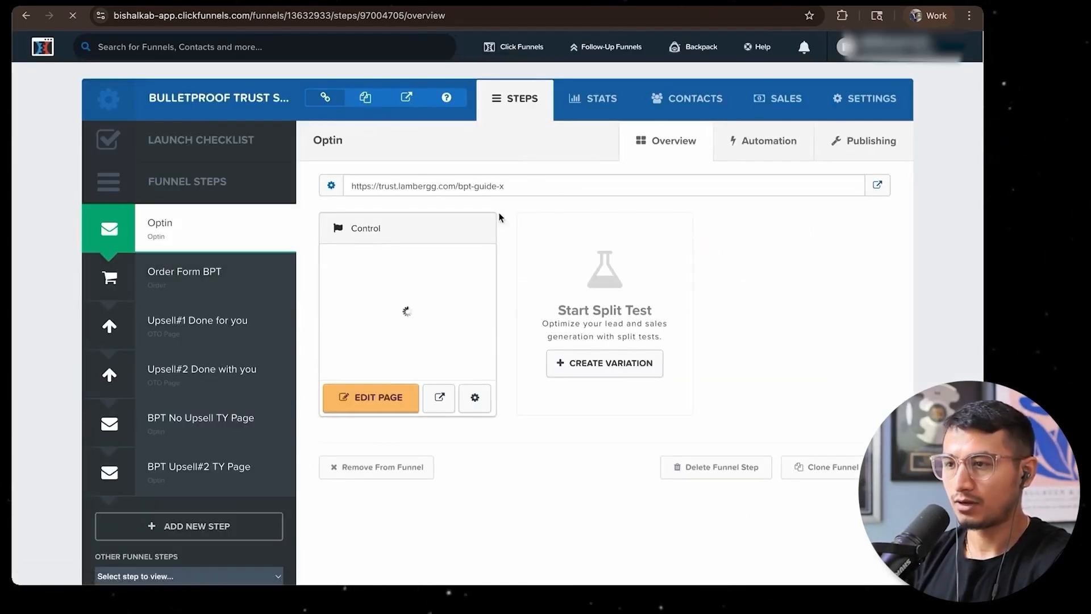
pyautogui.moveTo(505, 186); pyautogui.dragTo(349, 191)
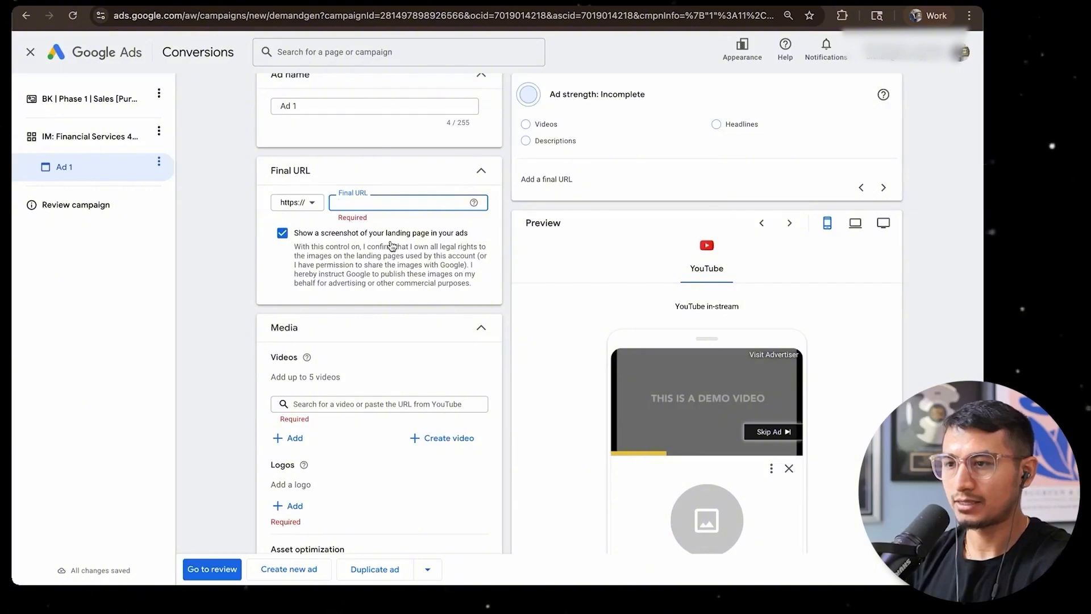
pyautogui.write('trust.lambergg.com/bpt-guide-x')
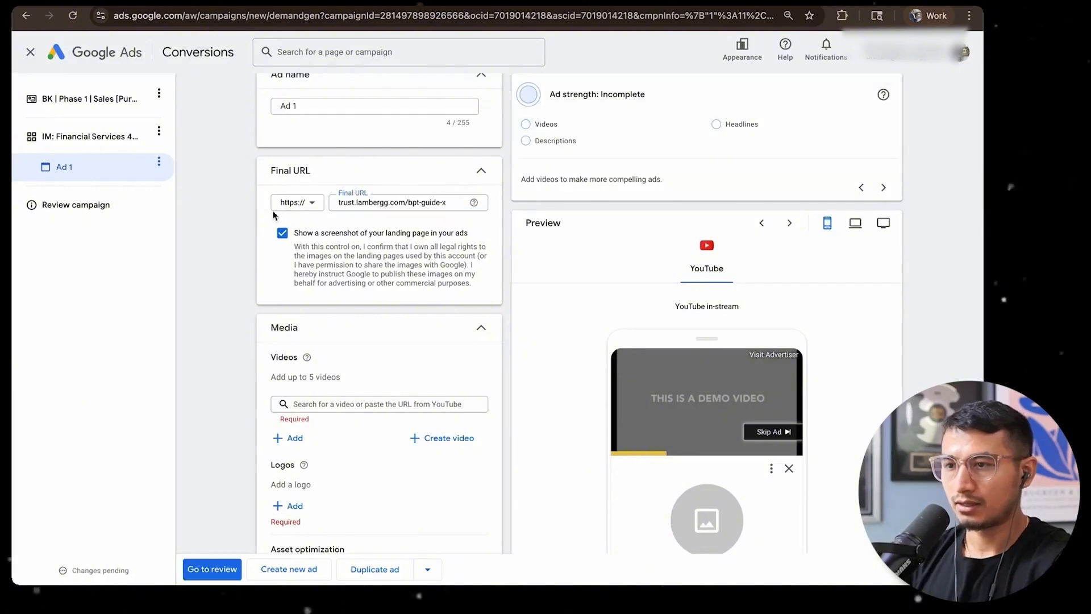
pyautogui.click(300, 206)
pyautogui.click(292, 228)
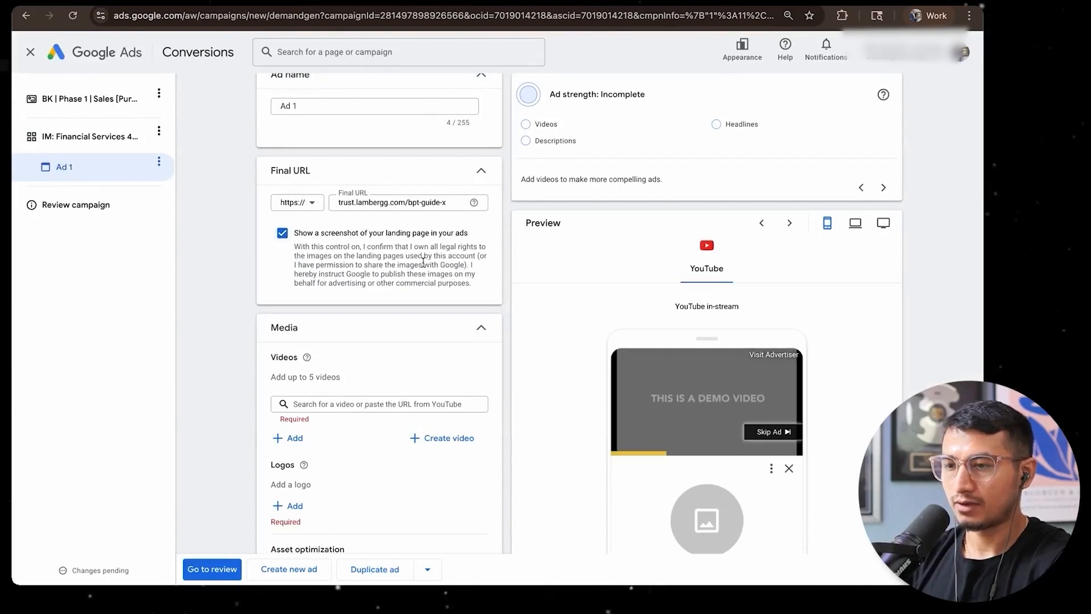
pyautogui.scroll(-3, 423, 262)
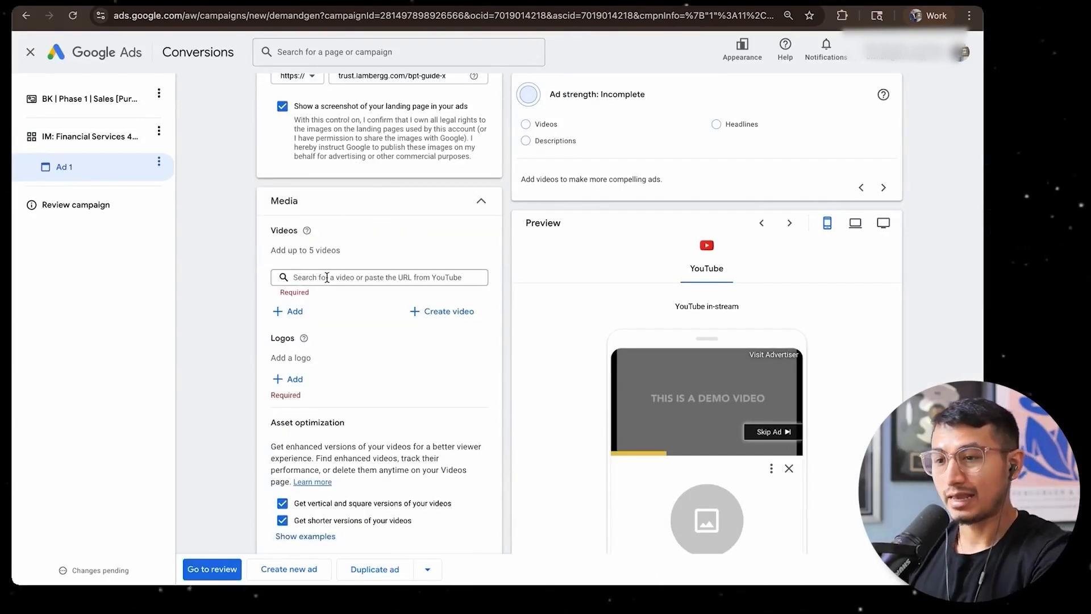
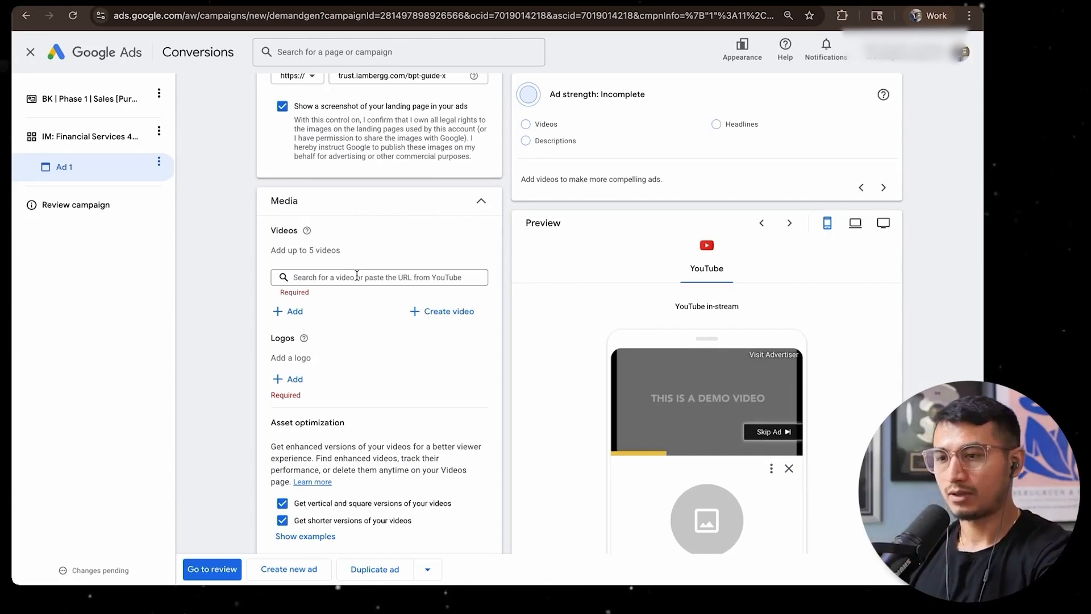
# Add the black LAMBERGG website image from the asset library as Ad 1's logo
pyautogui.click(288, 379)
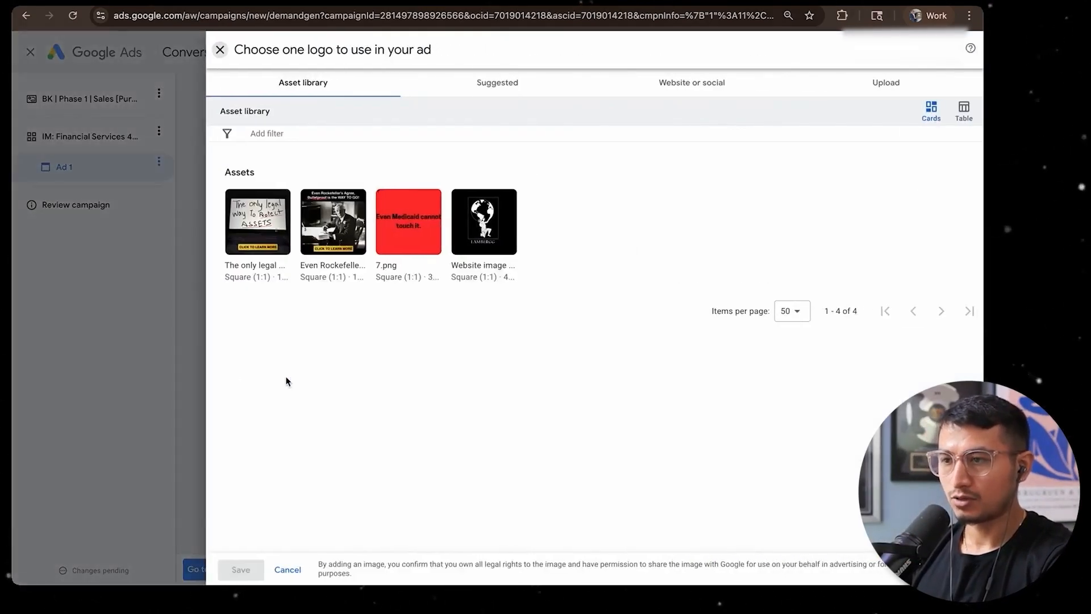
pyautogui.click(483, 221)
pyautogui.click(241, 569)
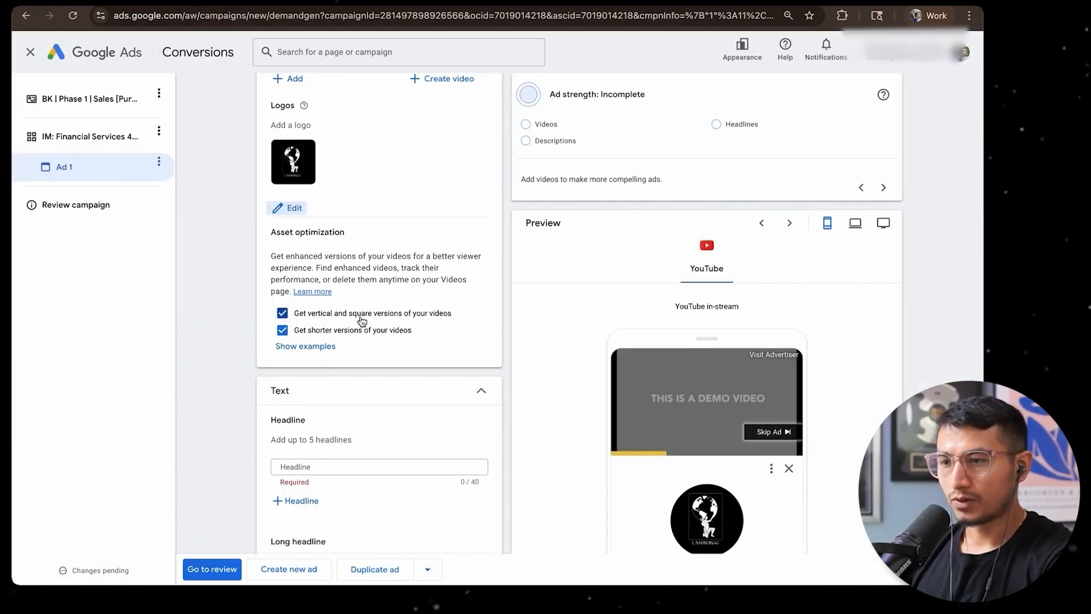
# Turn off the asset optimizations for vertical and square versions and for shorter versions of the videos
pyautogui.click(282, 313)
pyautogui.click(282, 379)
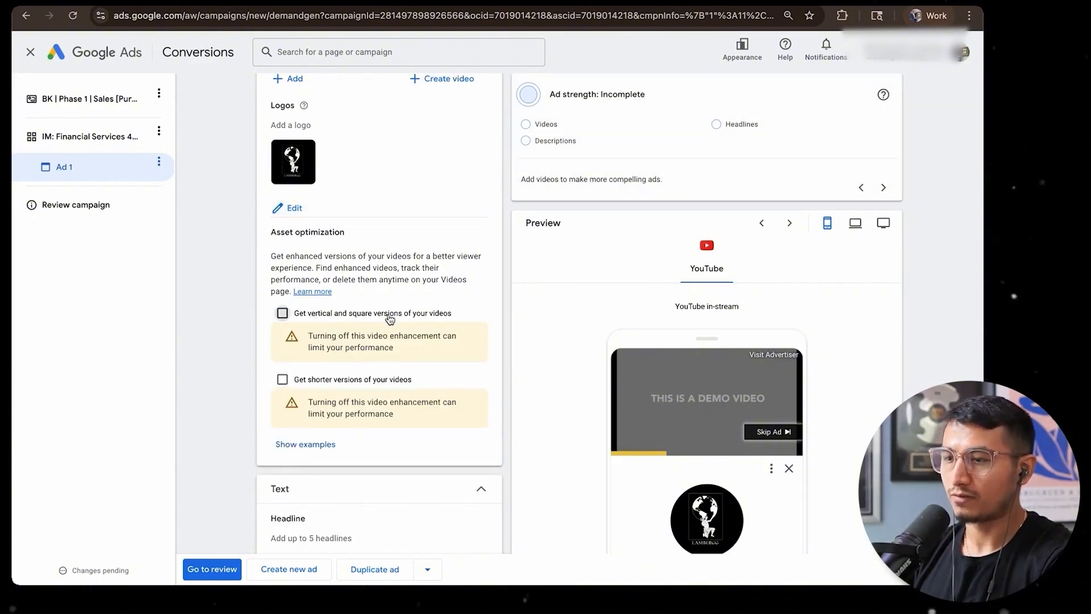
pyautogui.click(392, 317)
pyautogui.click(394, 316)
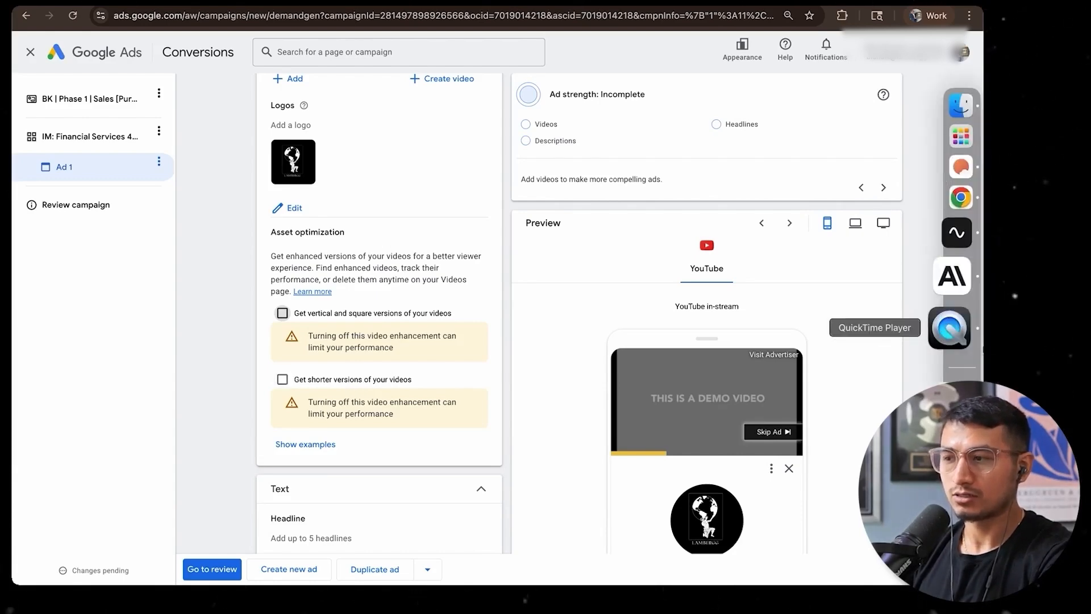
# Look over the ad's remaining media, text, business name, URL and account-level sitelink settings
pyautogui.scroll(-2, 438, 389)
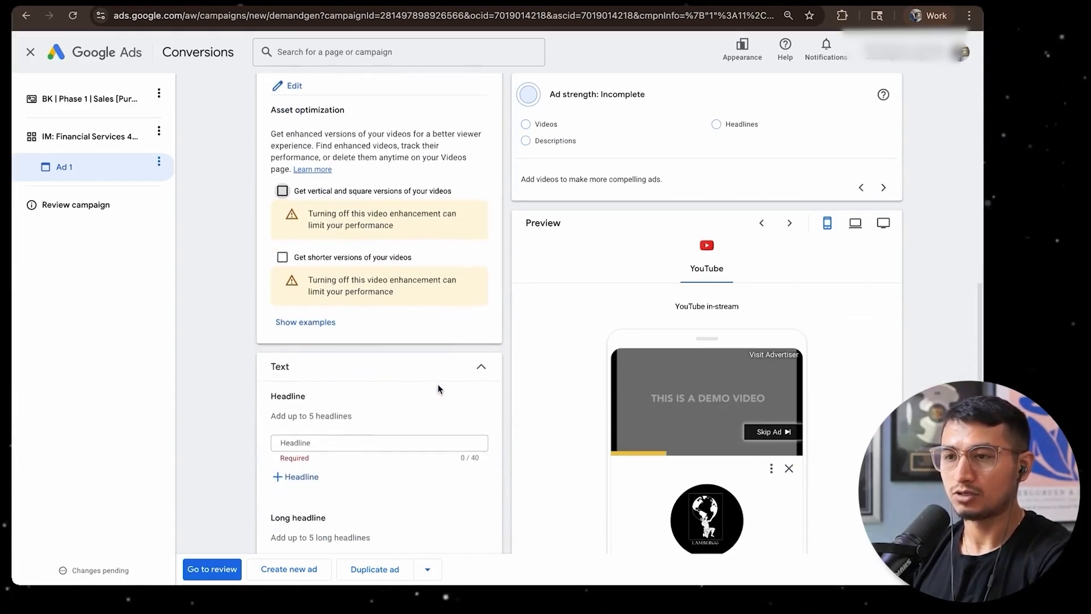
pyautogui.scroll(4, 438, 389)
pyautogui.scroll(3, 438, 388)
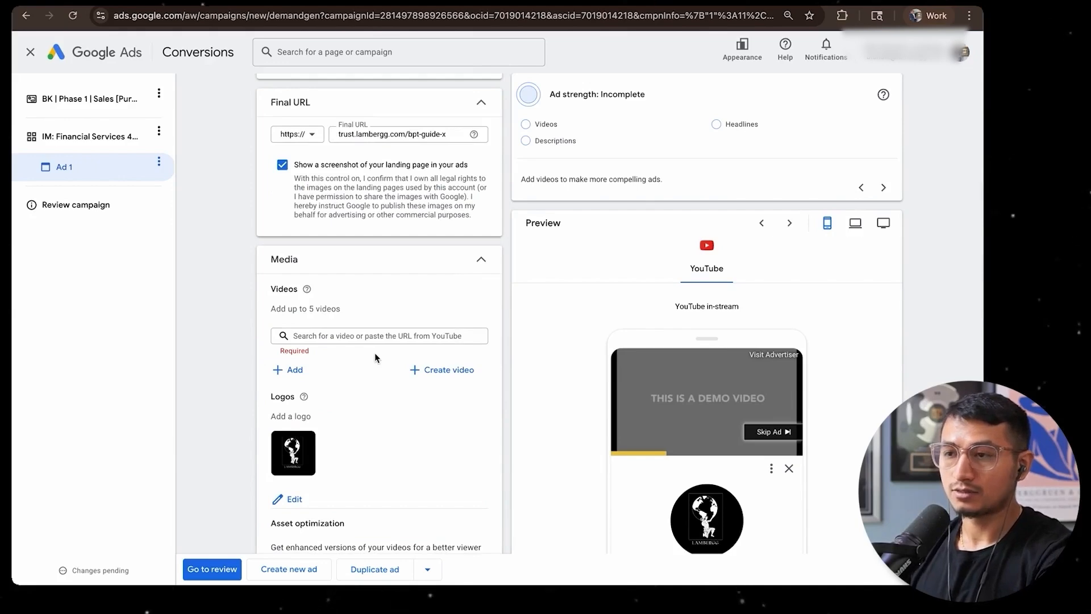
pyautogui.scroll(-10, 375, 357)
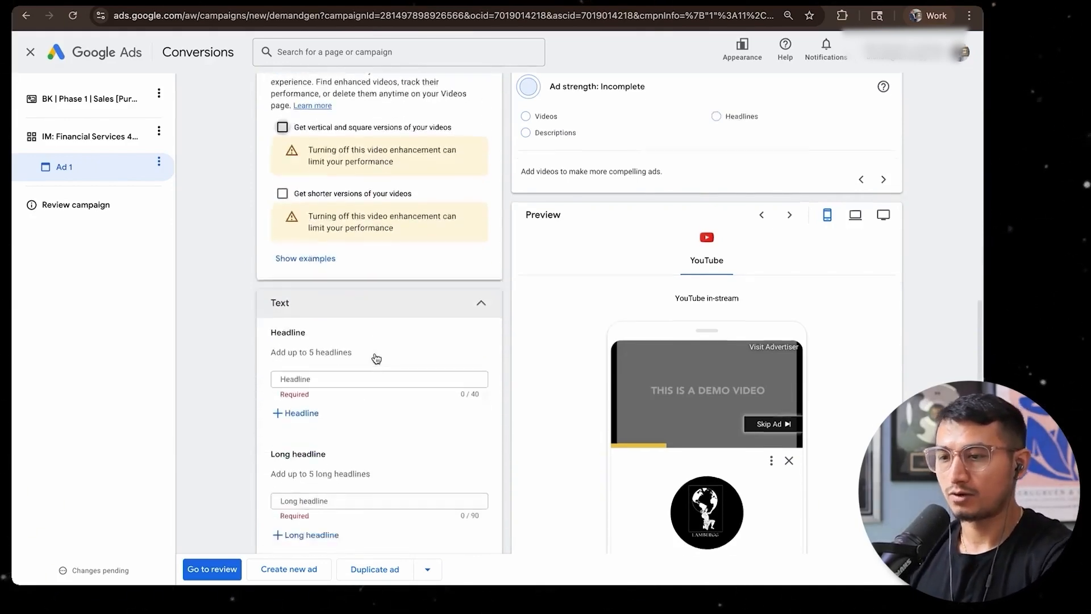
pyautogui.scroll(-10, 376, 358)
pyautogui.scroll(3, 315, 485)
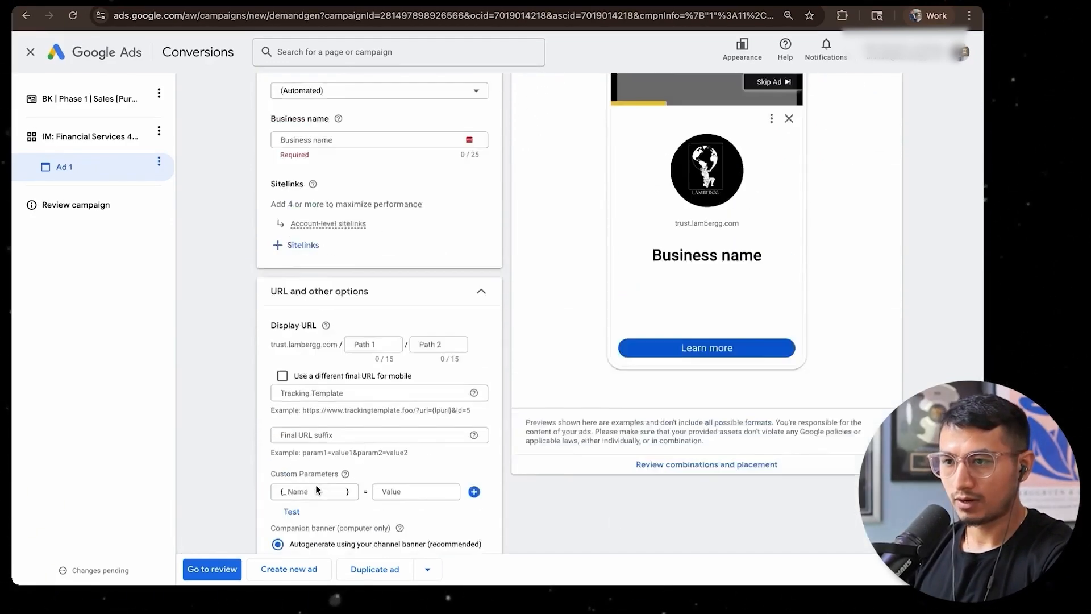
pyautogui.scroll(1, 316, 485)
pyautogui.moveTo(306, 347)
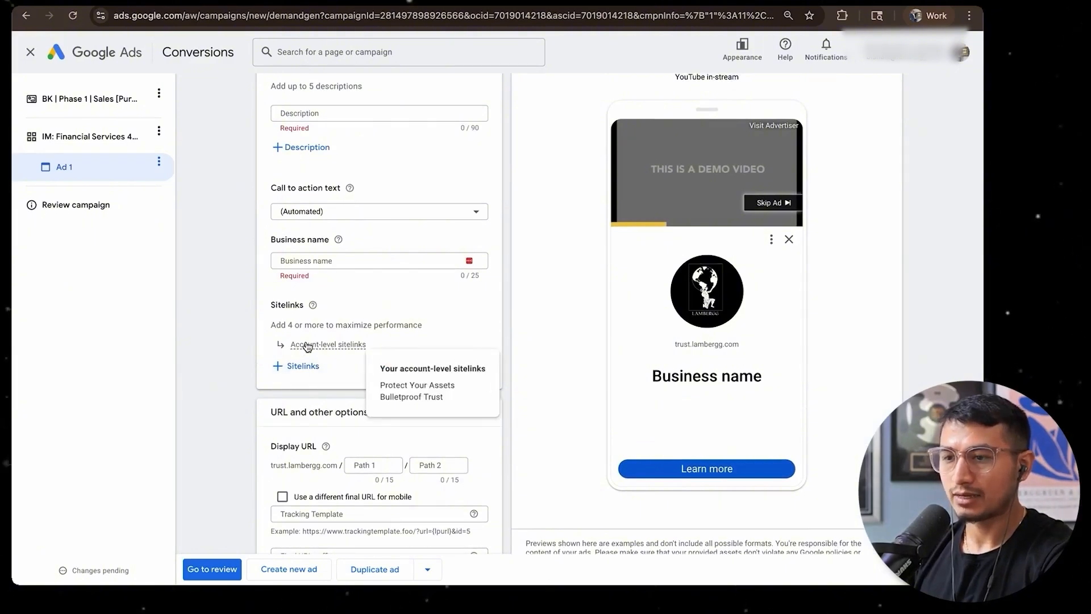
# Inspect the details and final URLs of the existing Protect Your Assets, Secure your Assets and Bulletproof Trust sitelinks
pyautogui.click(300, 367)
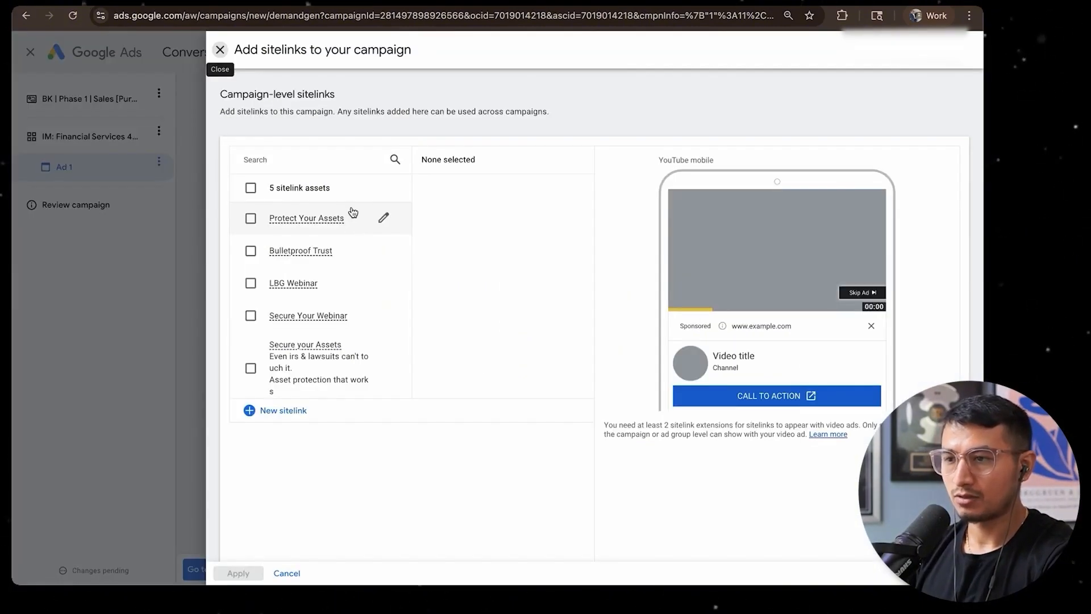
pyautogui.click(385, 216)
pyautogui.scroll(1, 356, 291)
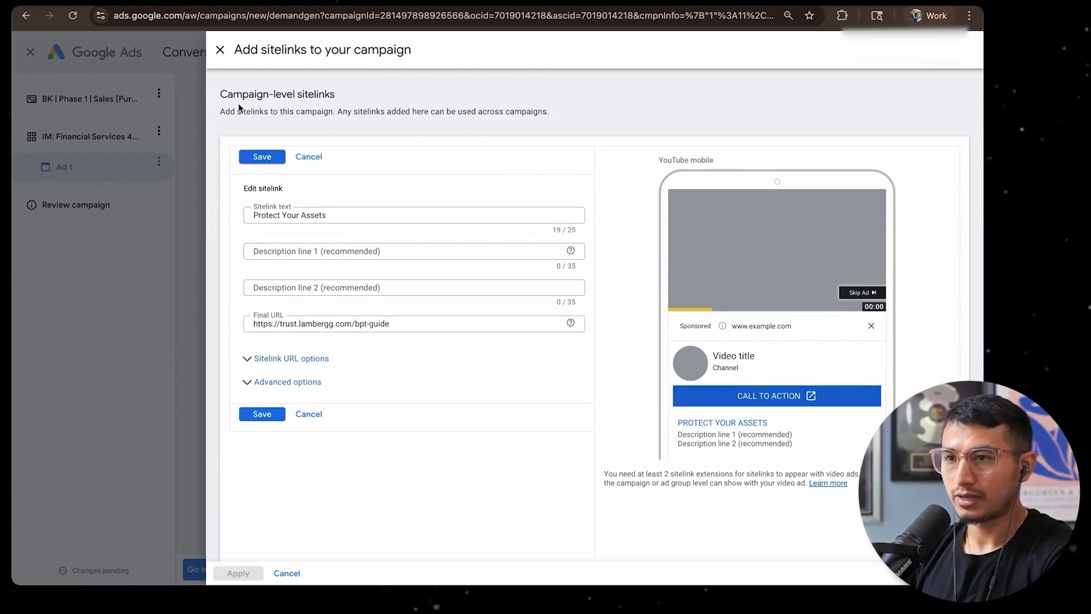
pyautogui.click(220, 51)
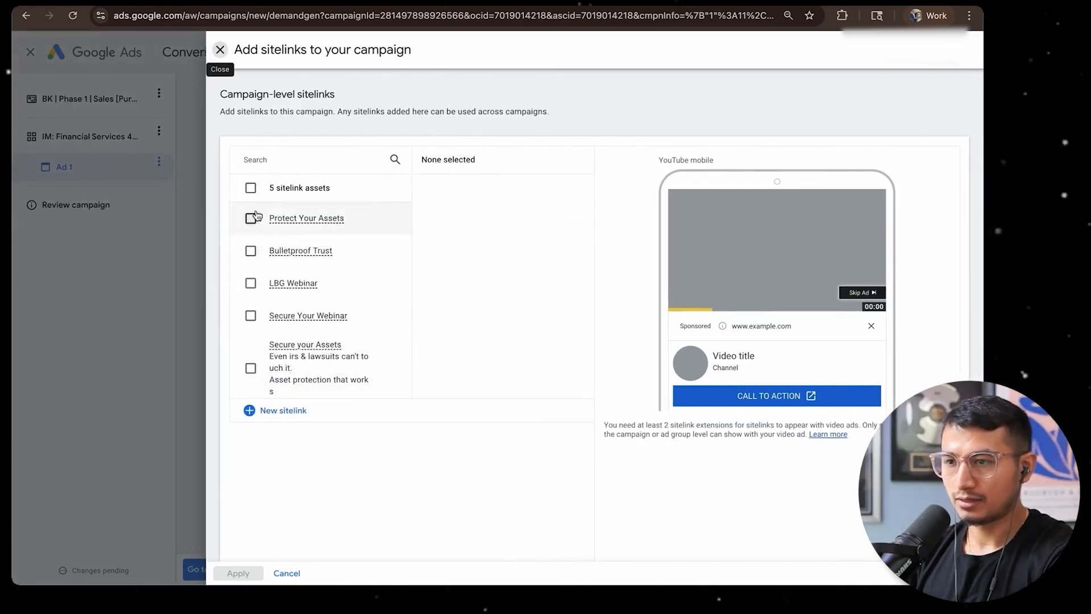
pyautogui.click(251, 188)
pyautogui.scroll(-1, 303, 334)
pyautogui.click(380, 359)
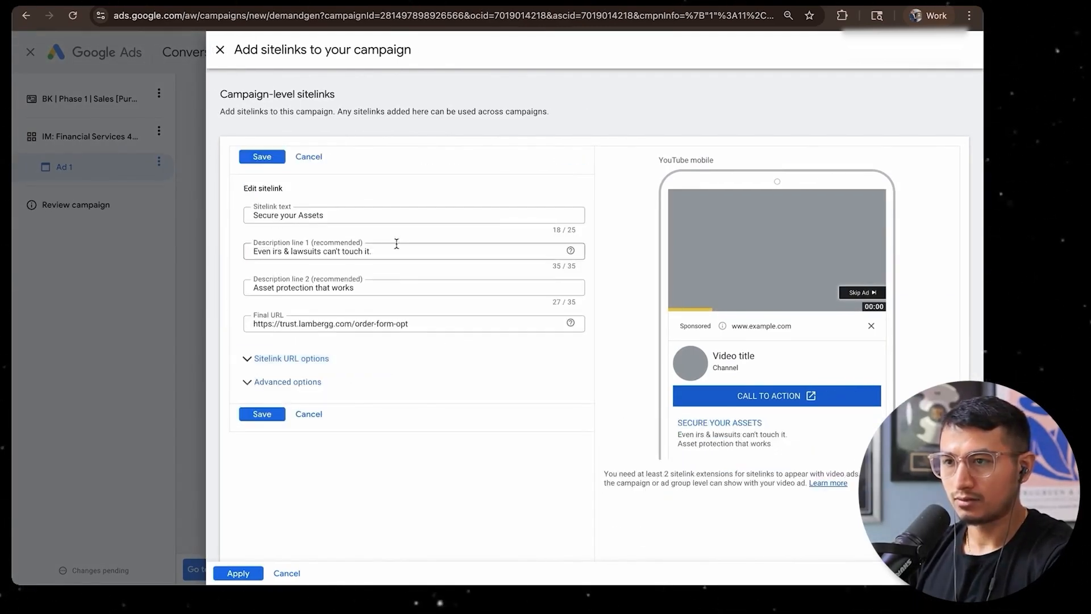
pyautogui.click(219, 49)
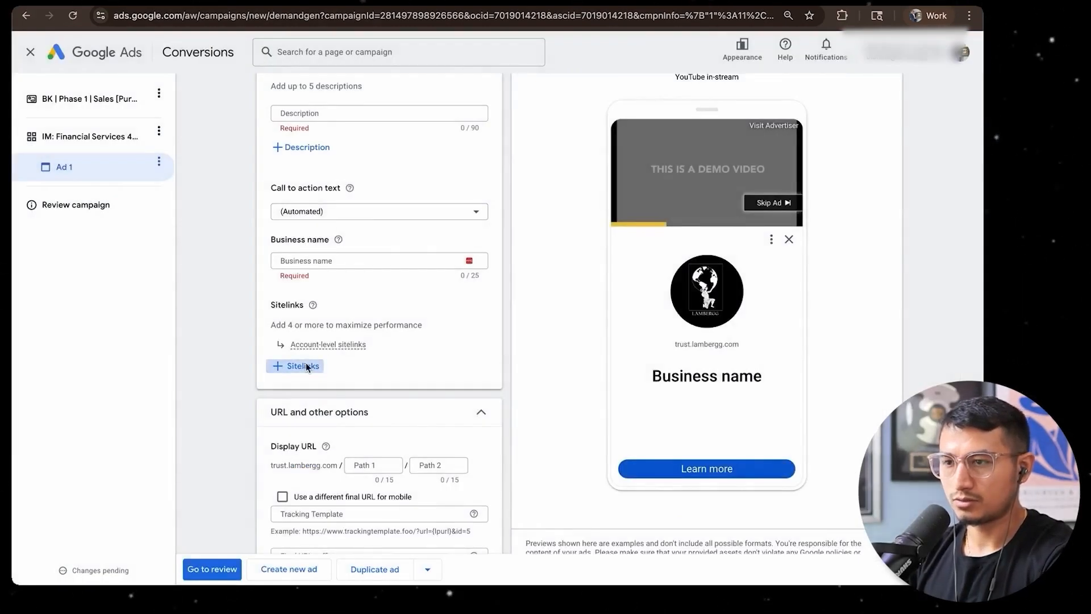
# Try applying the existing Protect Your Assets and Bulletproof Trust sitelinks to the campaign, and deselect both again
pyautogui.click(307, 366)
pyautogui.click(251, 217)
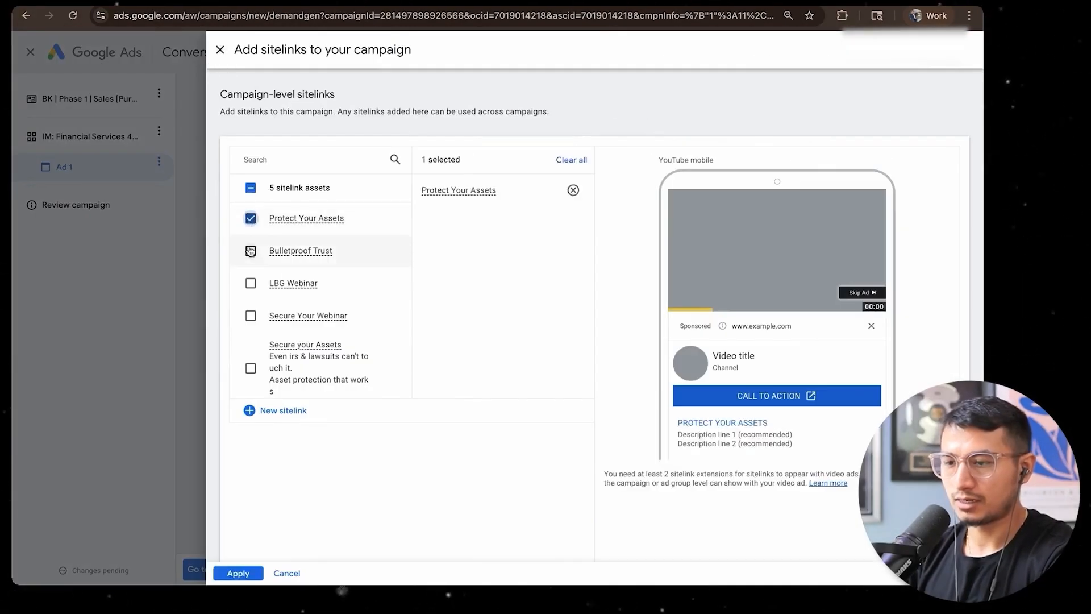
pyautogui.click(250, 246)
pyautogui.click(234, 573)
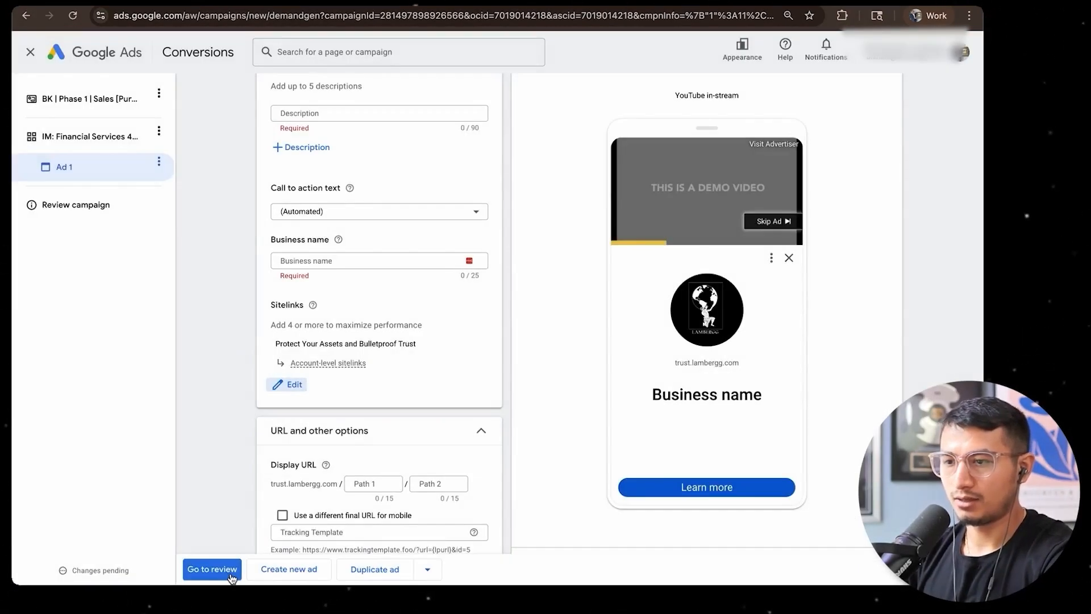
pyautogui.click(286, 384)
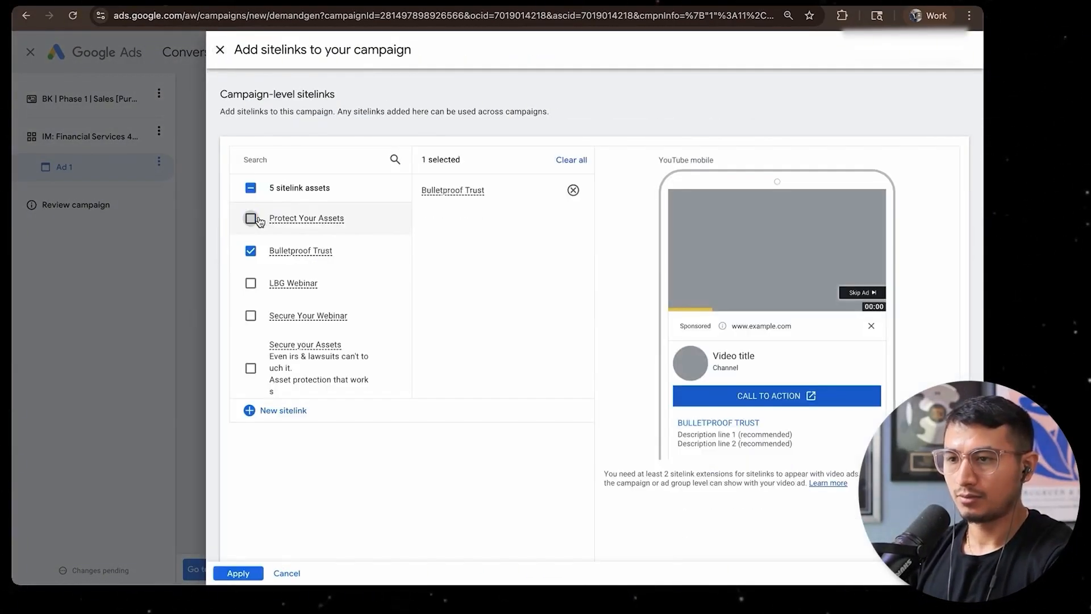
pyautogui.click(250, 246)
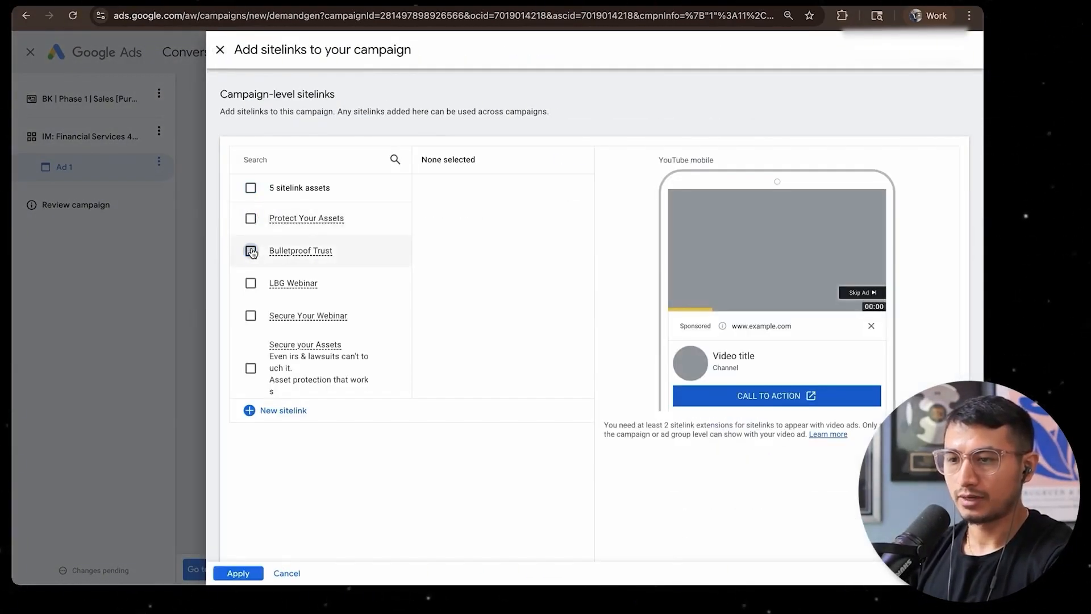
pyautogui.click(270, 409)
pyautogui.click(309, 262)
pyautogui.write('Protec')
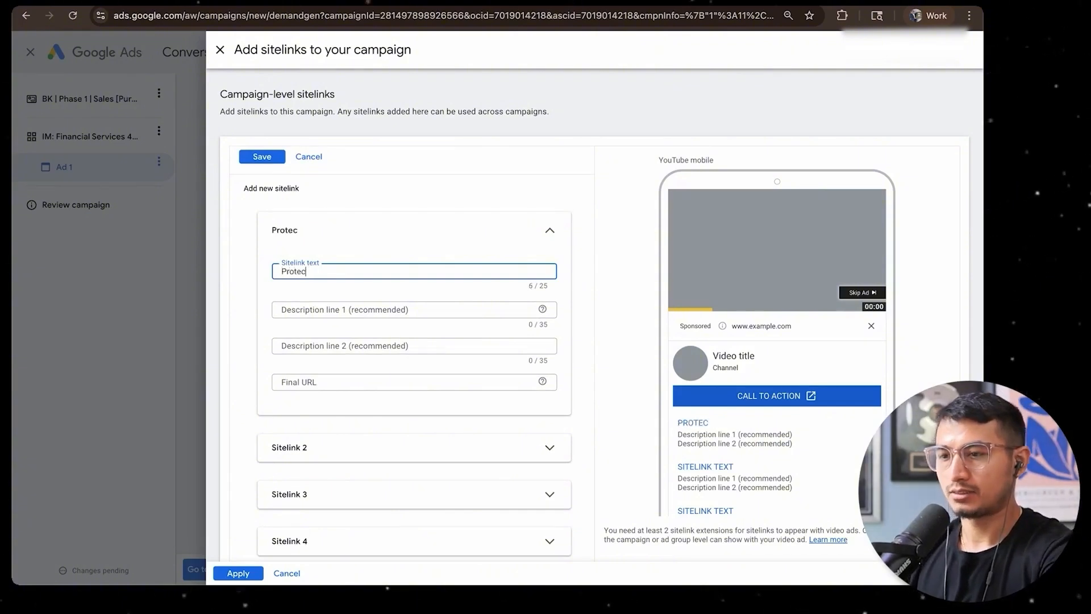
pyautogui.write('t Your Assets')
pyautogui.hotkey('ctrl', 'shift', 'Left')
pyautogui.hotkey('ctrl', 'shift', 'Left')
pyautogui.hotkey('ctrl', 'shift', 'Left')
pyautogui.write('L')
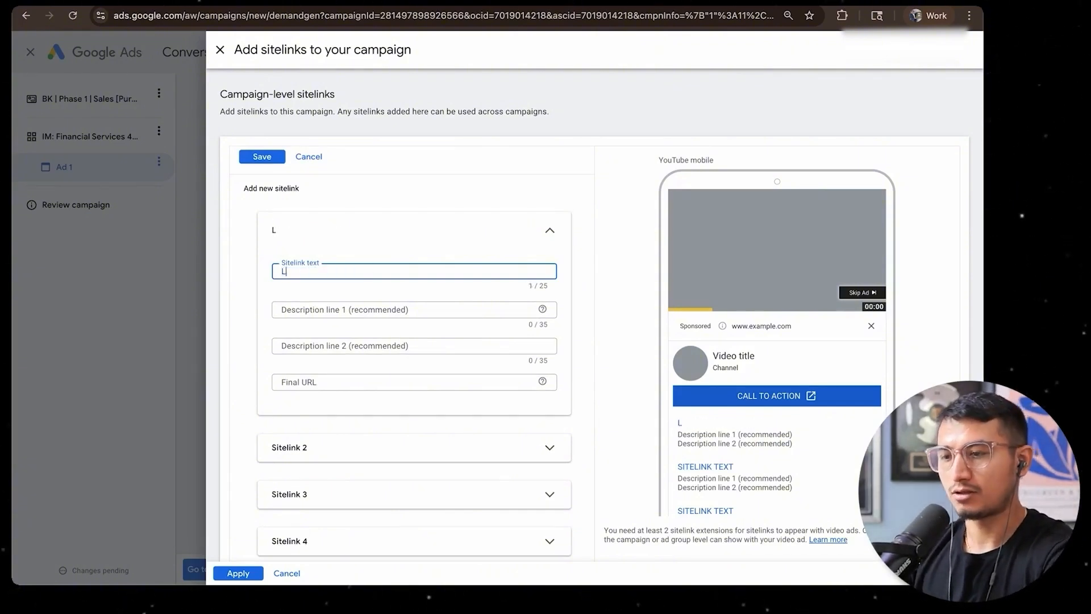
pyautogui.write('awsuits coming.')
pyautogui.click(305, 382)
pyautogui.write('https://trust.lambergg.com/bpt-guide-x')
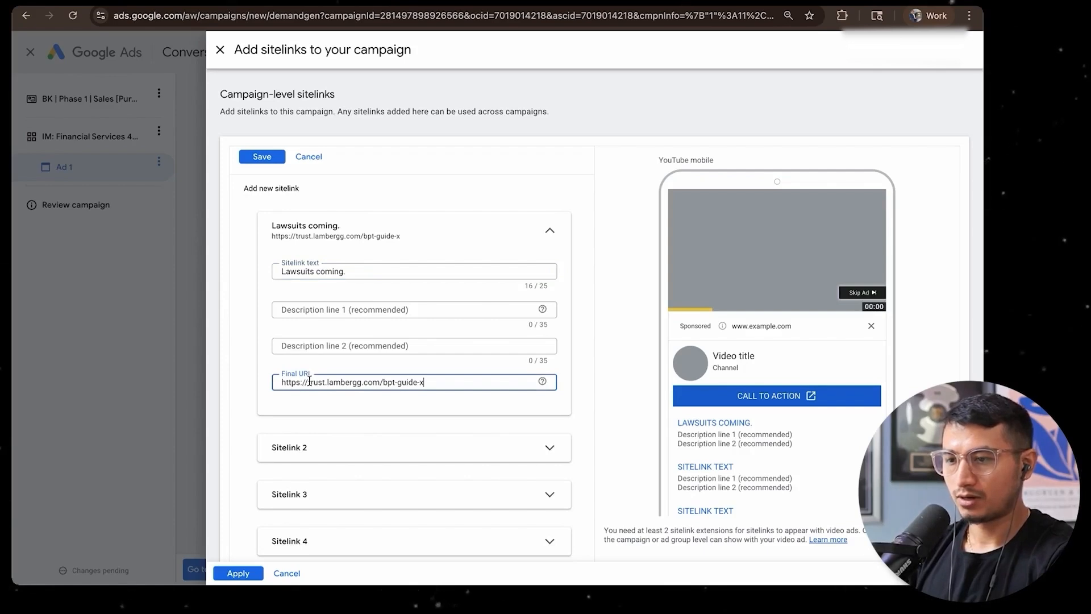
pyautogui.click(340, 410)
pyautogui.scroll(-3, 339, 409)
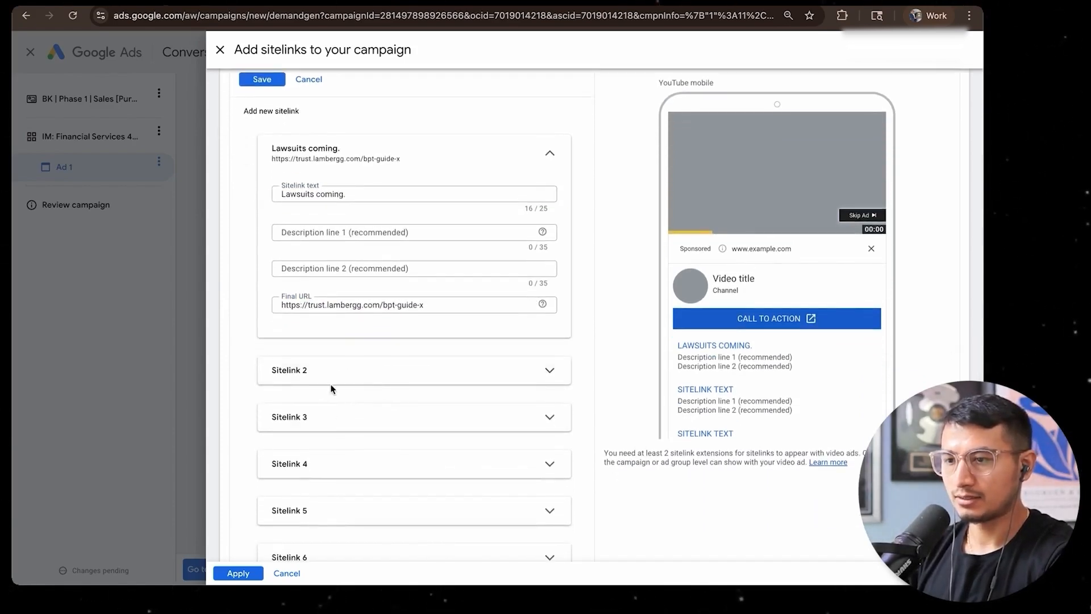
pyautogui.click(301, 374)
pyautogui.write('U')
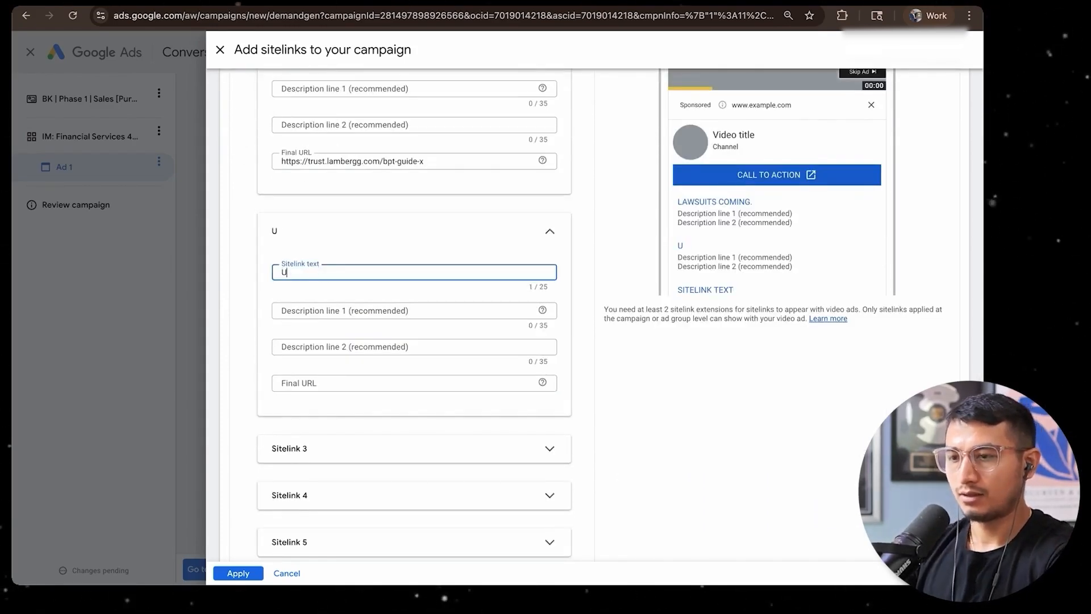
pyautogui.write('nstable economy.')
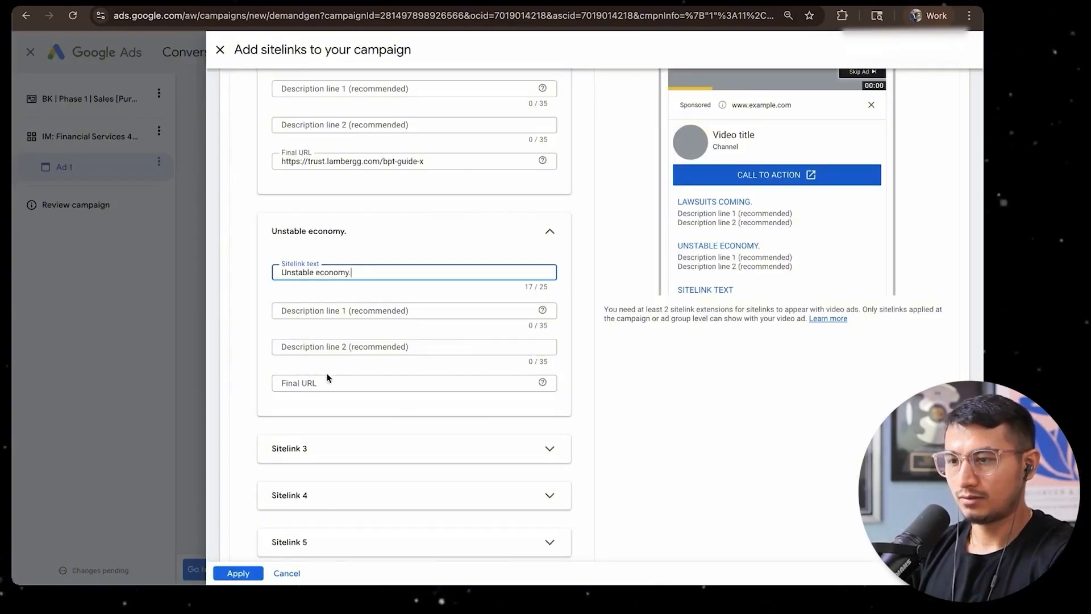
pyautogui.click(321, 383)
pyautogui.write('https://trust.lambergg.com/bpt-guide-x-1')
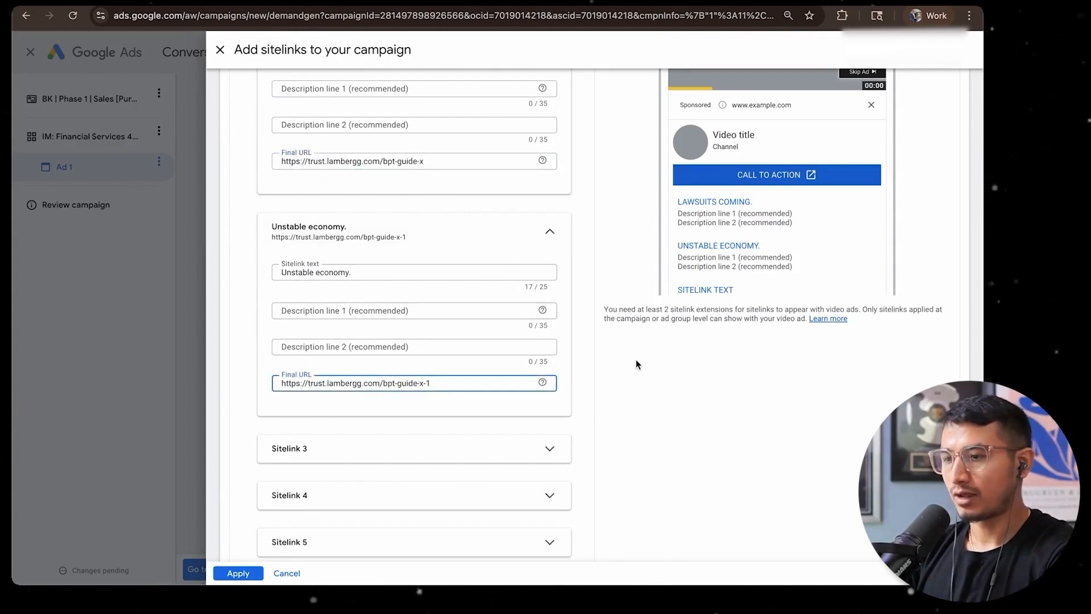
pyautogui.press('F4')
pyautogui.click(601, 452)
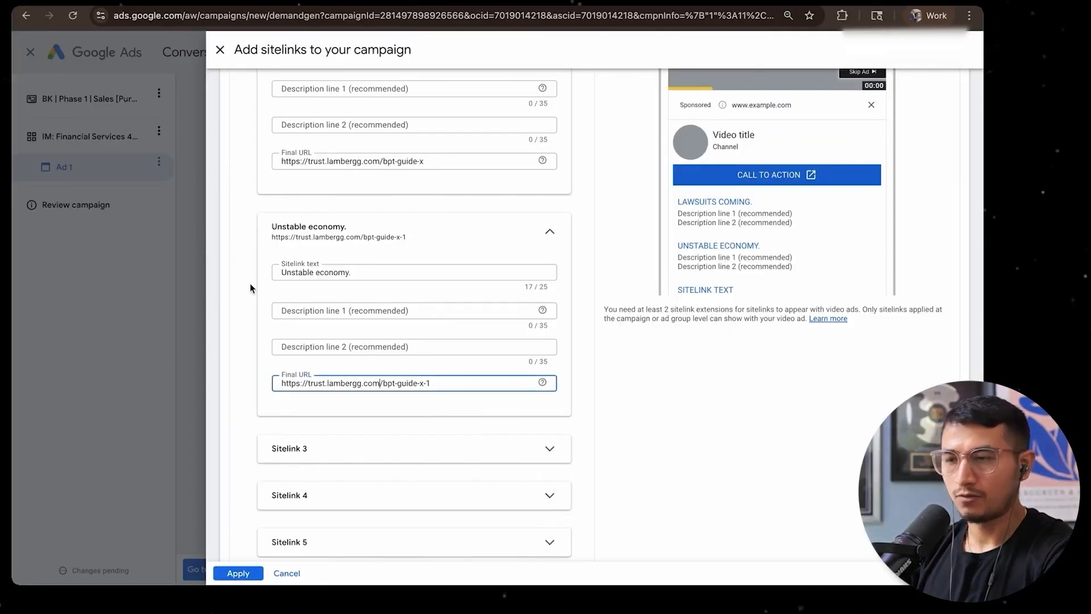
# Enter "Even Judges could not access those Invisible Assets" as description line 1 of the "Lawsuits coming." sitelink
pyautogui.scroll(3, 250, 287)
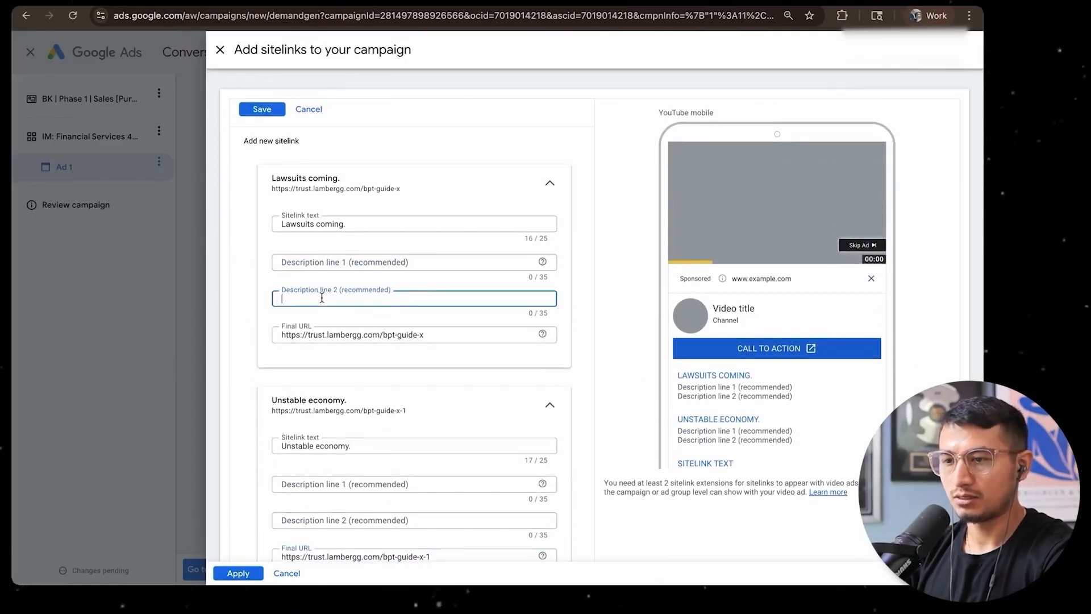
pyautogui.scroll(-2, 341, 318)
pyautogui.click(309, 404)
pyautogui.press('Tab')
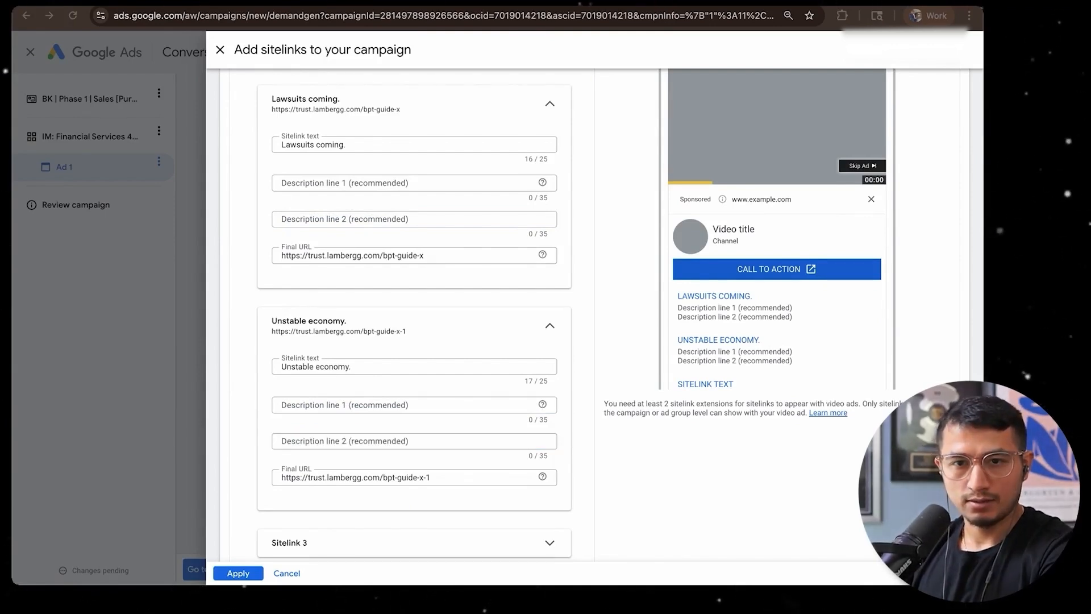
pyautogui.click(357, 183)
pyautogui.write('Even Judges could not access those Invisible Assets')
pyautogui.tripleClick(456, 180)
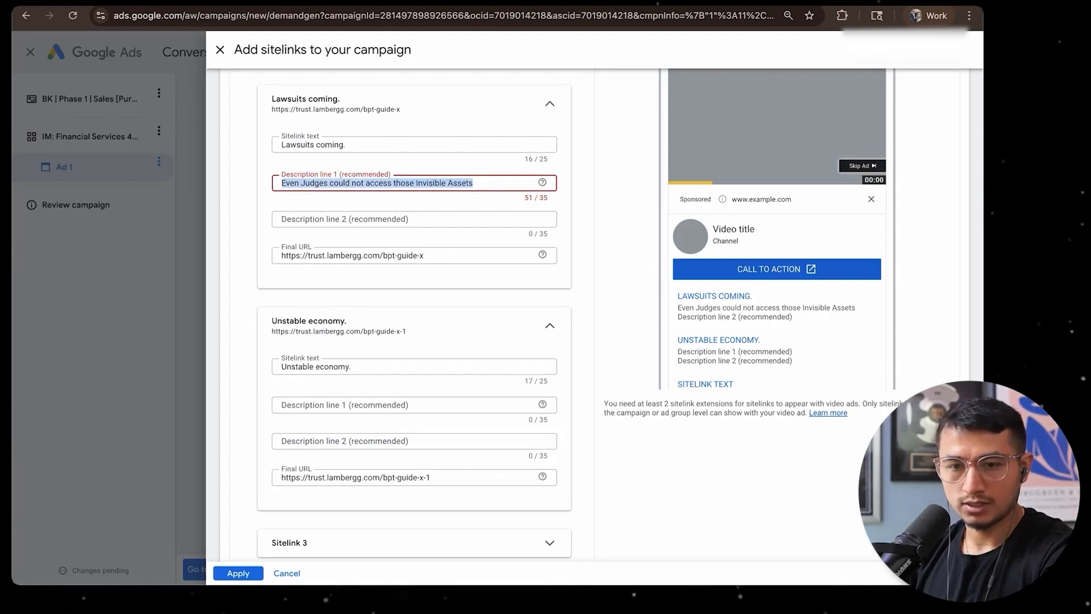
# Set description line 1 of the "Unstable economy." sitelink to "Nursing home? assets protected."
pyautogui.press('super+Tab')
pyautogui.click(332, 405)
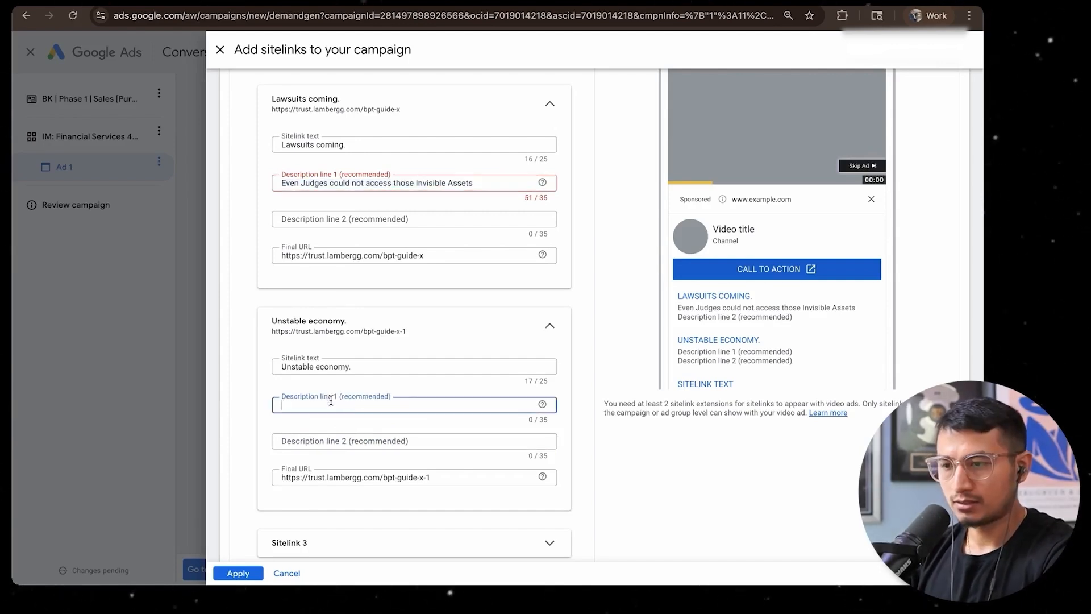
pyautogui.write('Nursing home? Assets Protected!')
pyautogui.press('BackSpace')
pyautogui.write('.')
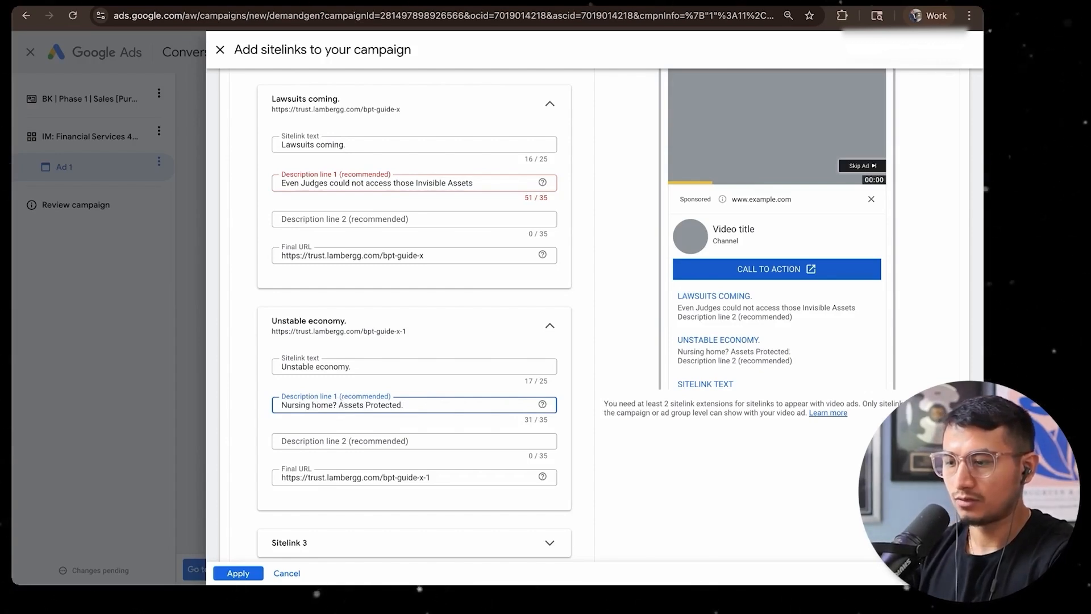
pyautogui.click(369, 404)
pyautogui.press('BackSpace')
pyautogui.write('p')
pyautogui.click(342, 405)
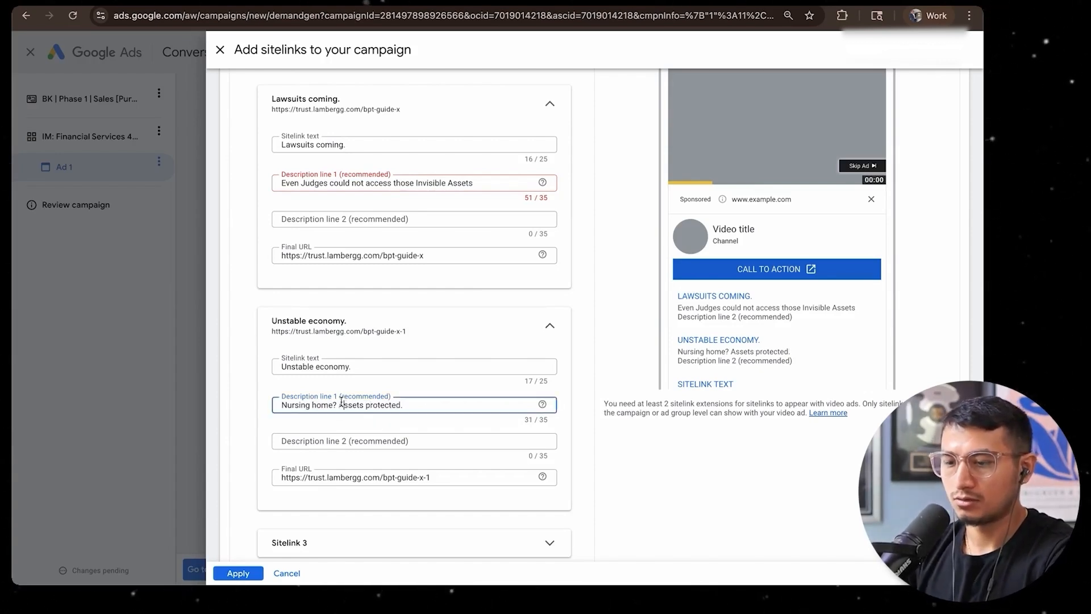
pyautogui.press('BackSpace')
pyautogui.write('a')
# Set description line 2 of the "Unstable economy." sitelink to "Divorce? Can't touch it."
pyautogui.press('super+Tab')
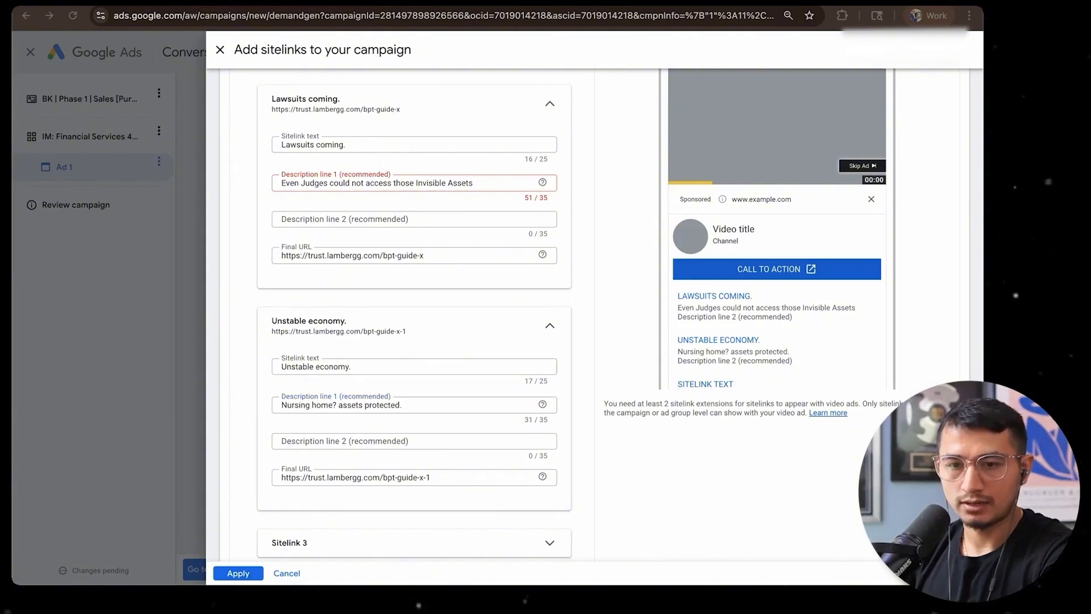
pyautogui.click(341, 441)
pyautogui.write("Divorce? Can't touch it.")
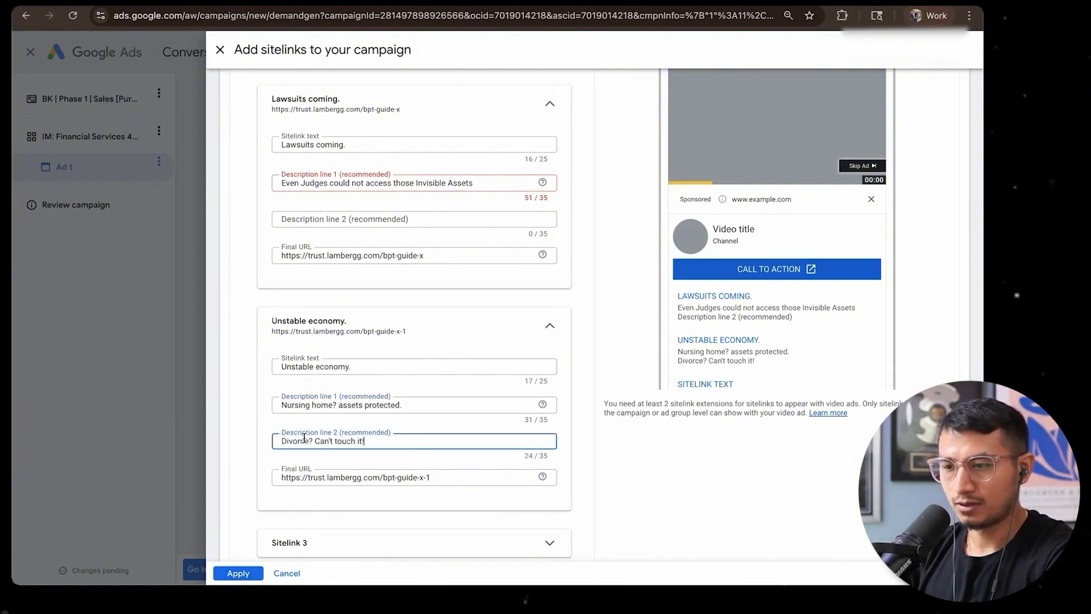
pyautogui.scroll(3, 407, 455)
pyautogui.press('super+Tab')
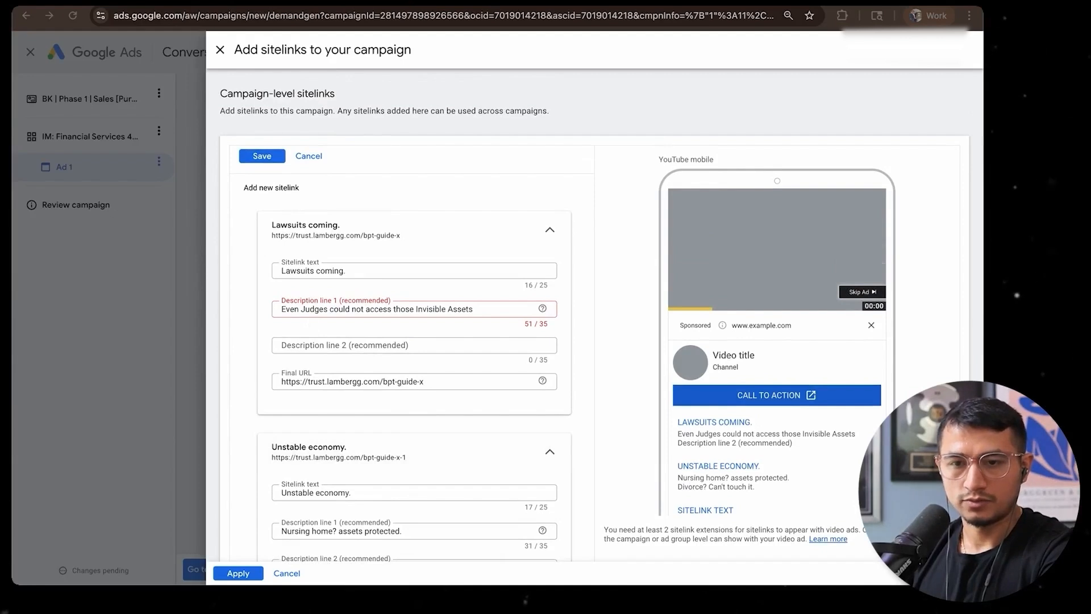
# Set the "Lawsuits coming." sitelink's description line 1 to "Bankruptcy court cannot seize it." and line 2 to "100% bulletproof asset protection."
pyautogui.tripleClick(387, 307)
pyautogui.write('Bankruptcy court cannot seize it.')
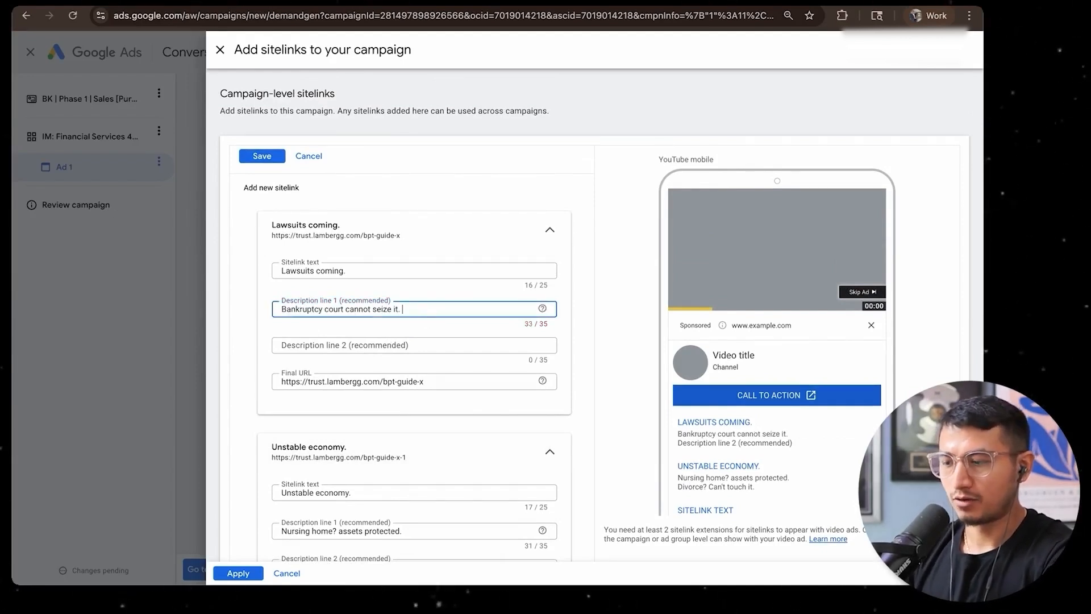
pyautogui.press('super+Tab')
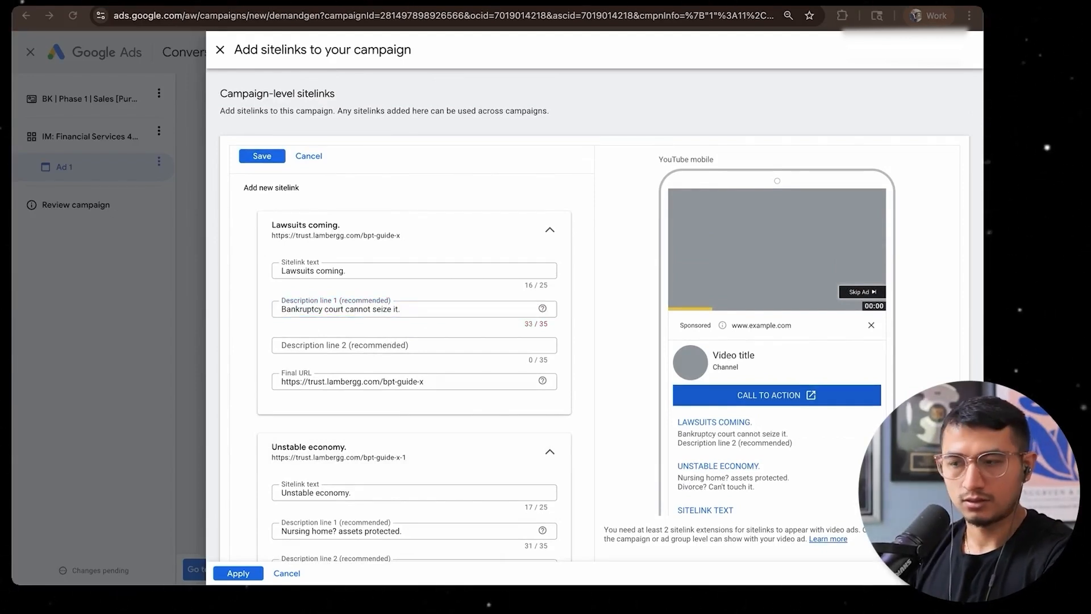
pyautogui.click(346, 346)
pyautogui.write('100% bulletproof asset protection.')
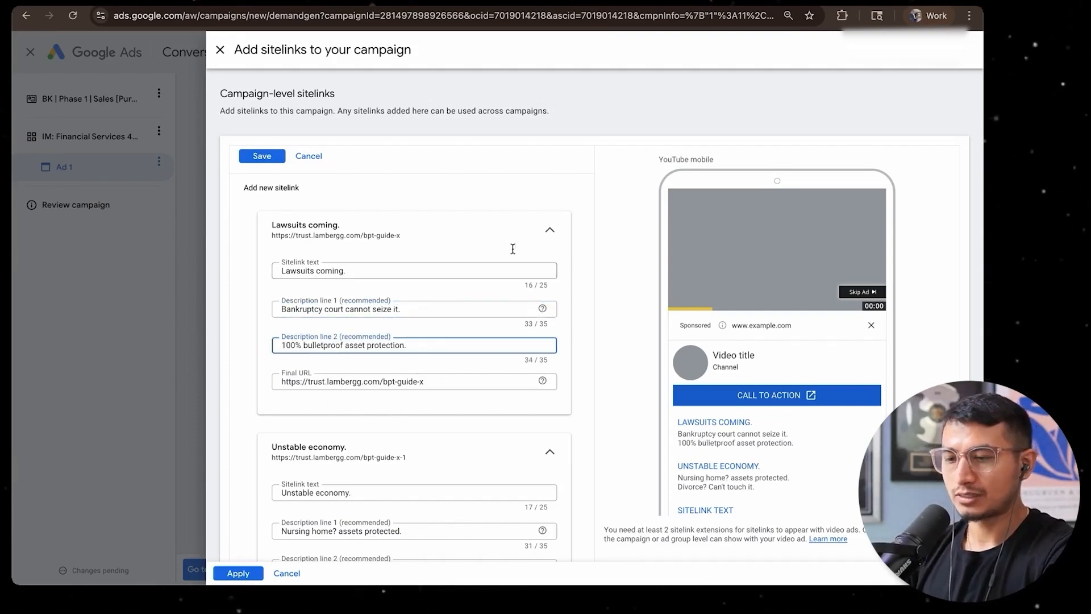
# Save the two new sitelinks and apply them to the campaign
pyautogui.scroll(-2, 344, 241)
pyautogui.click(262, 116)
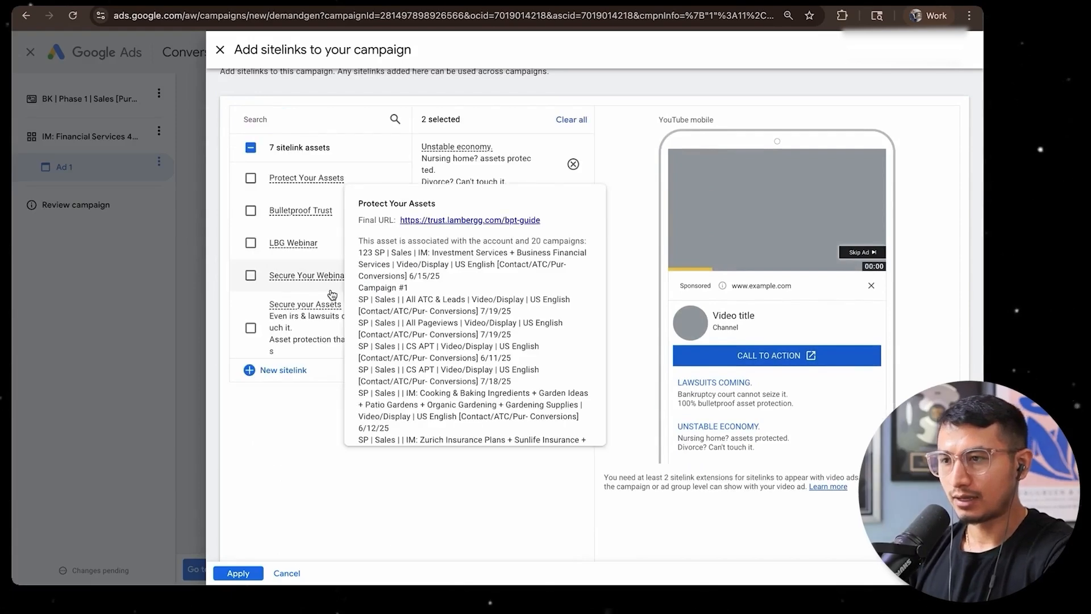
pyautogui.click(238, 573)
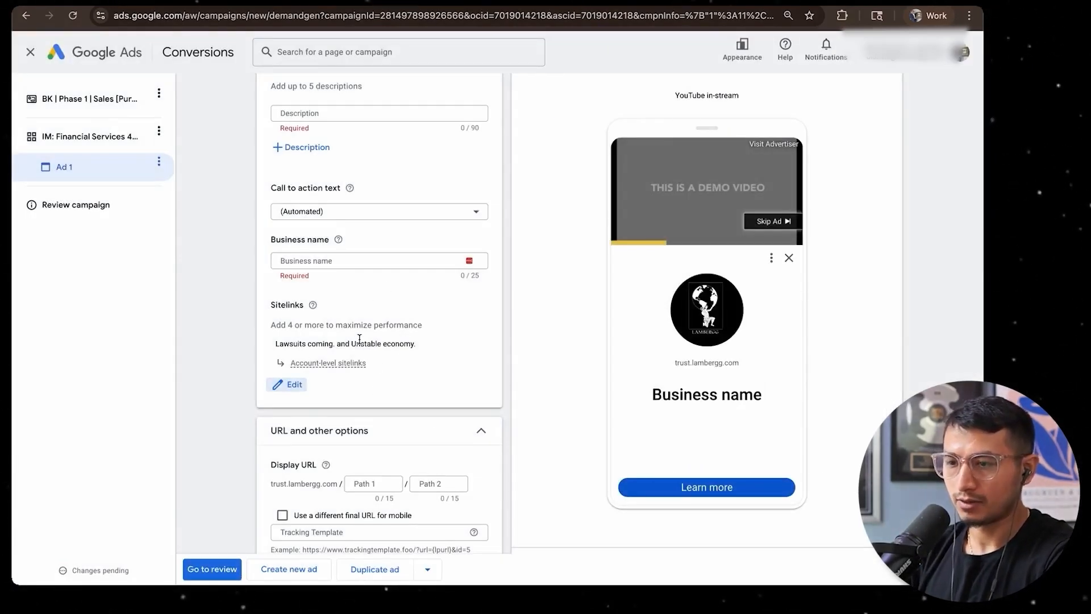
# Set the ad's business name to Lambergg and its call to action text to Learn more
pyautogui.scroll(-1, 359, 339)
pyautogui.scroll(4, 360, 343)
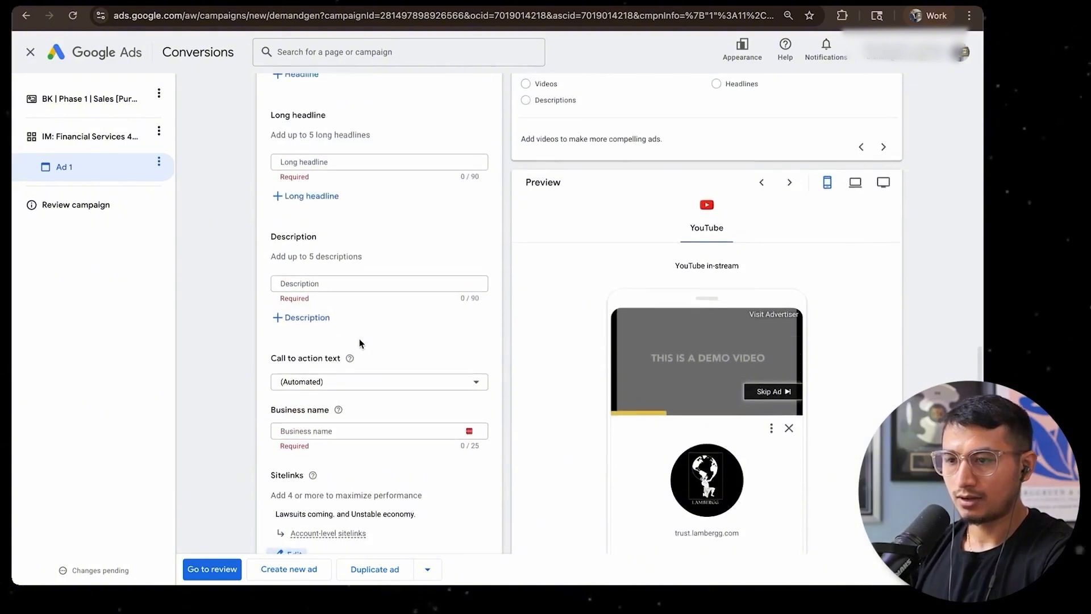
pyautogui.click(325, 284)
pyautogui.click(292, 433)
pyautogui.write('Lambergg')
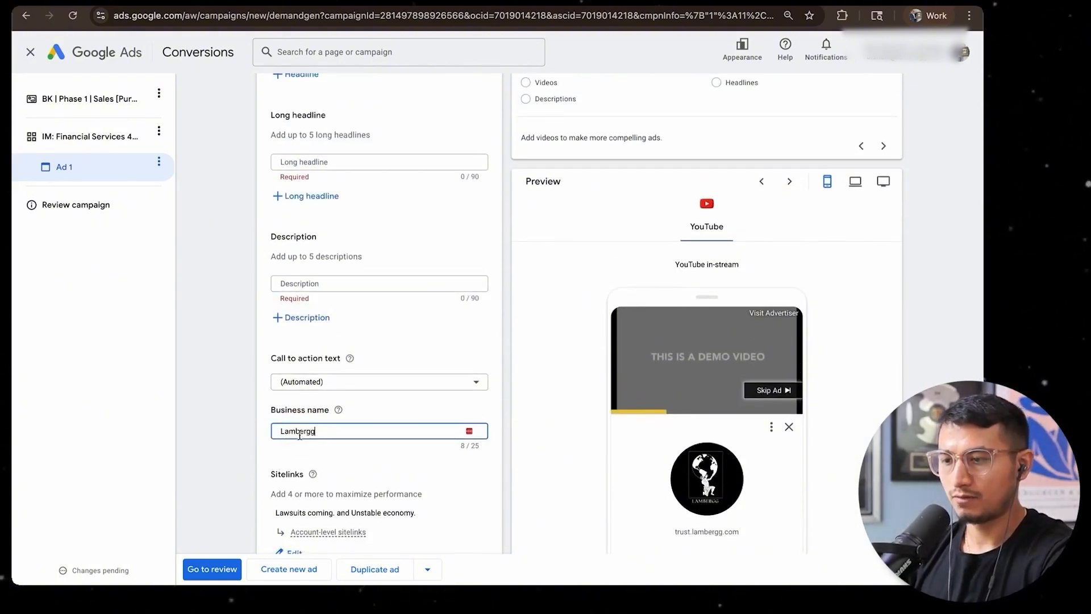
pyautogui.click(319, 382)
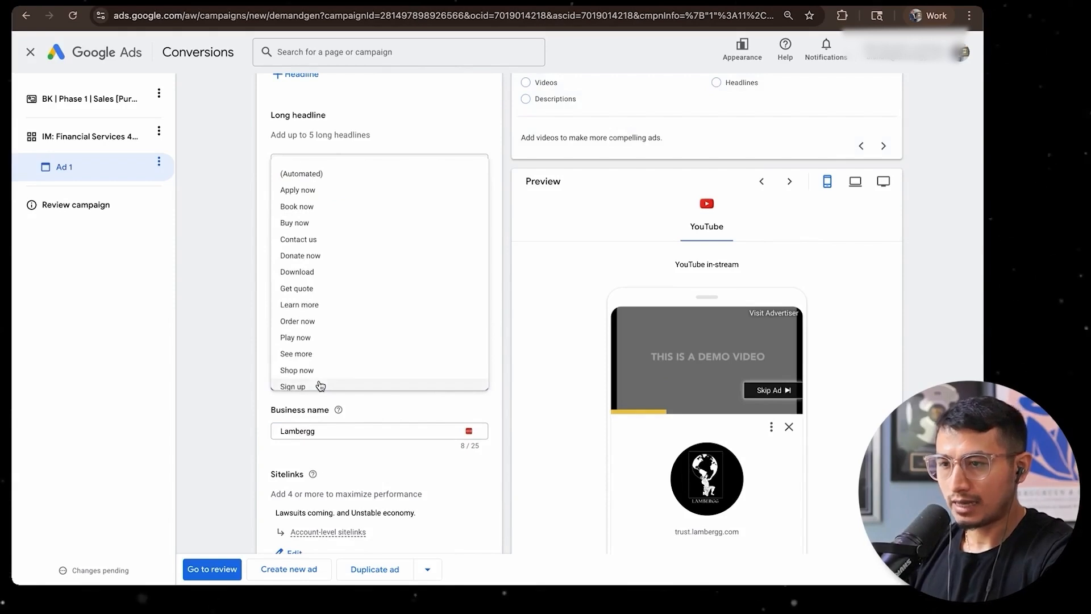
pyautogui.click(334, 303)
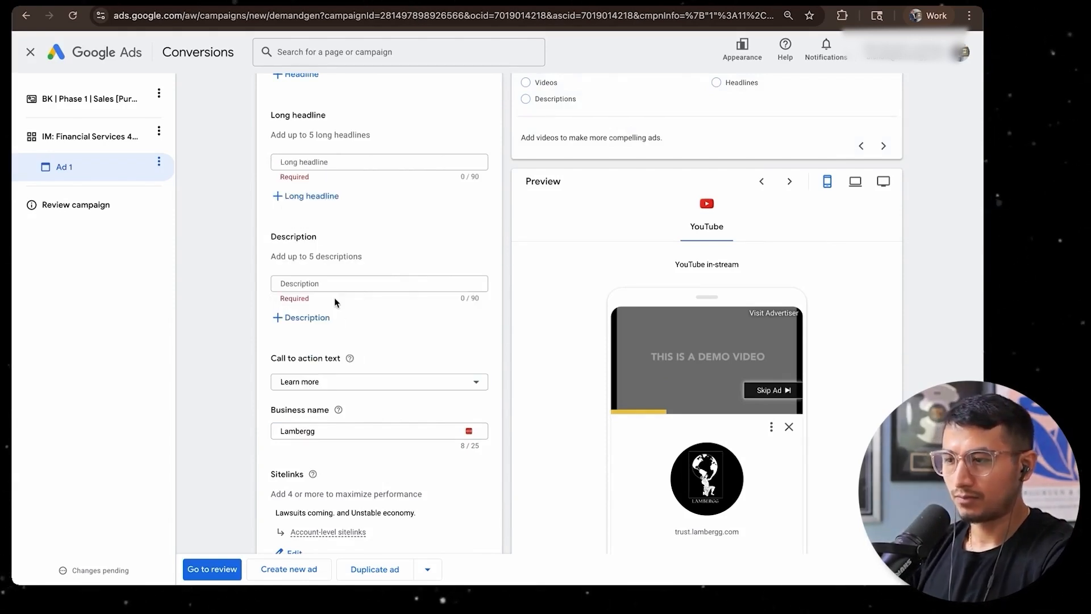
pyautogui.scroll(4, 336, 324)
pyautogui.scroll(-2, 336, 426)
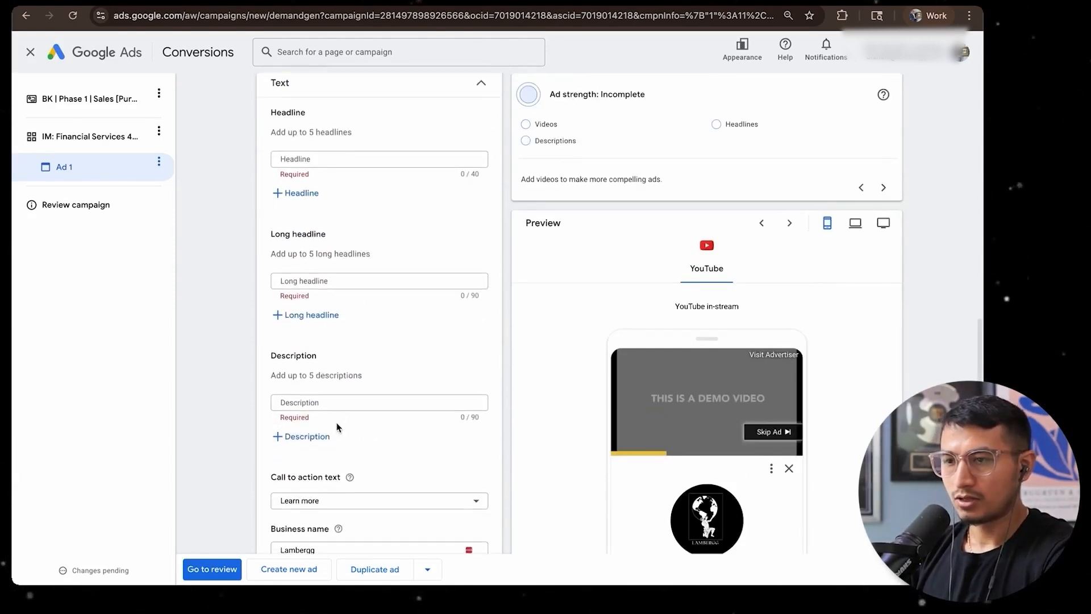
pyautogui.click(348, 158)
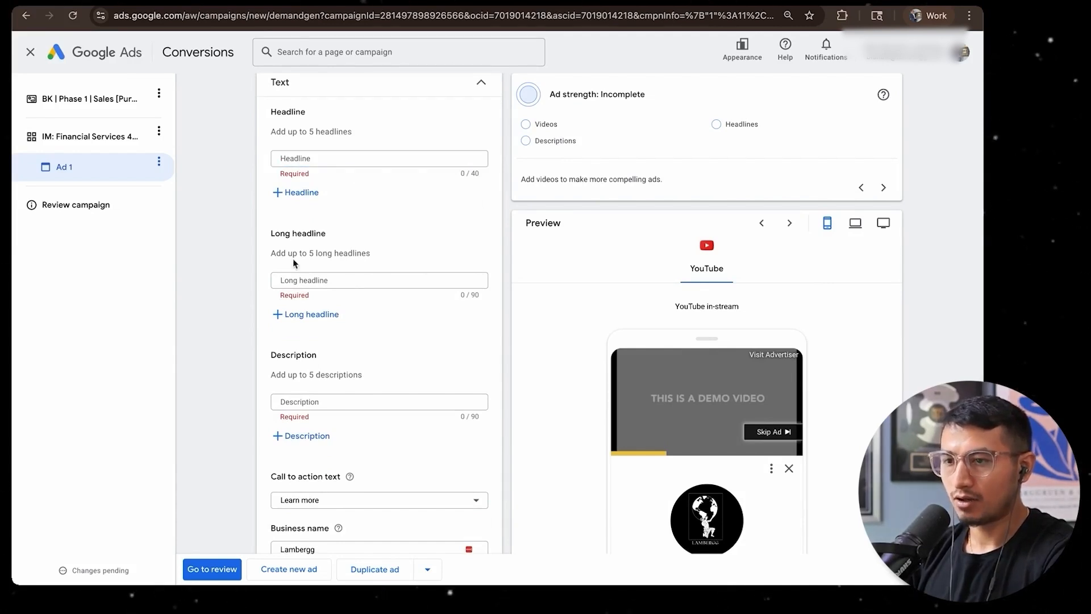
pyautogui.click(303, 278)
pyautogui.click(295, 399)
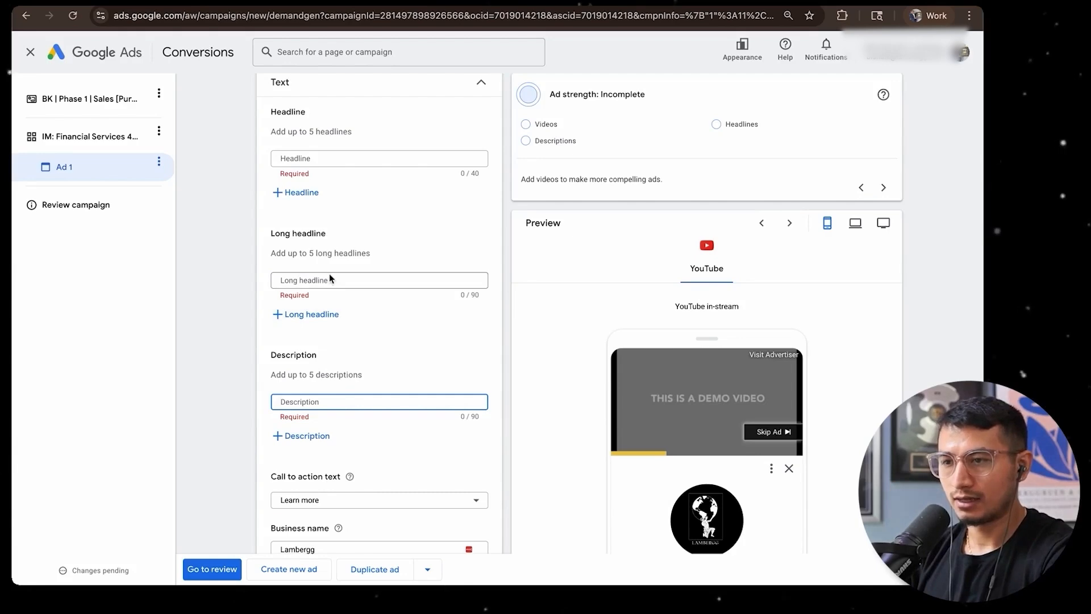
pyautogui.scroll(10, 329, 280)
pyautogui.scroll(-10, 330, 279)
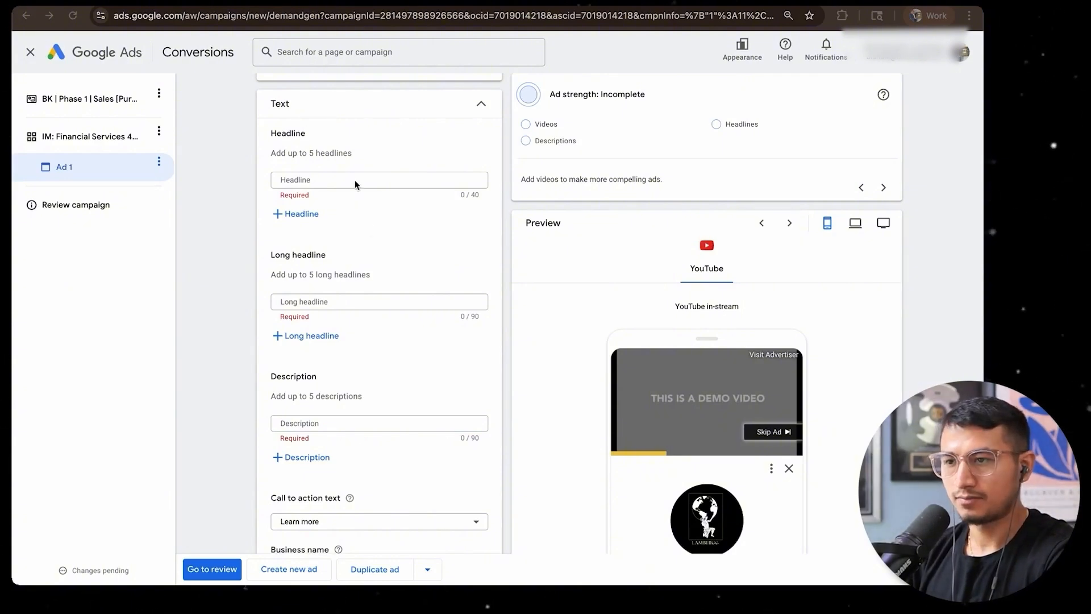
# Add the ad headlines "Bankruptcy court cannot seize it.", "Even Judges cannot touch your assets!" and "Unstable economy! Protect your assets!"
pyautogui.click(330, 179)
pyautogui.write('Bankruptcy court cannot seize it.')
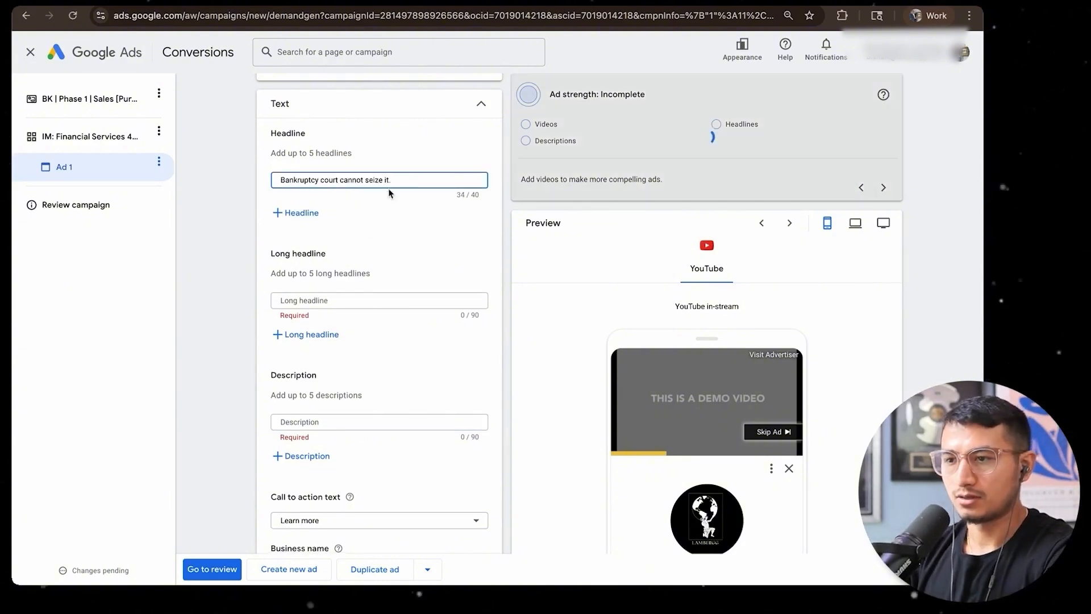
pyautogui.click(298, 213)
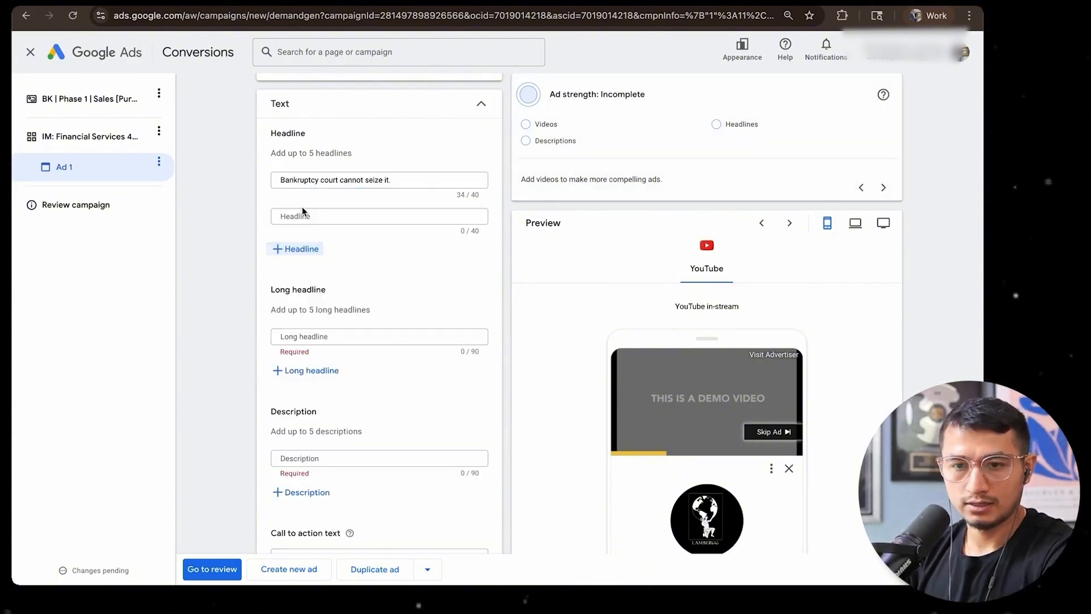
pyautogui.click(331, 214)
pyautogui.write('Even Judges cannot touch your assets!')
pyautogui.click(310, 248)
pyautogui.click(322, 251)
pyautogui.write('Unstable economy! Protect your assets!')
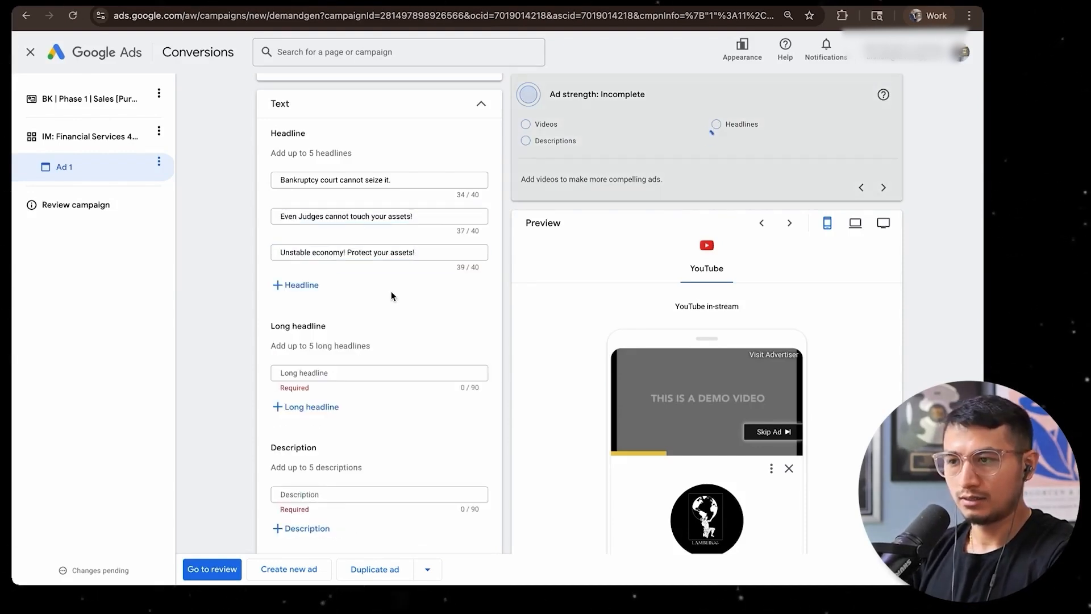
# Replace the exclamation mark at the end of the second and third headlines with a period
pyautogui.click(432, 252)
pyautogui.press('BackSpace')
pyautogui.press('BackSpace')
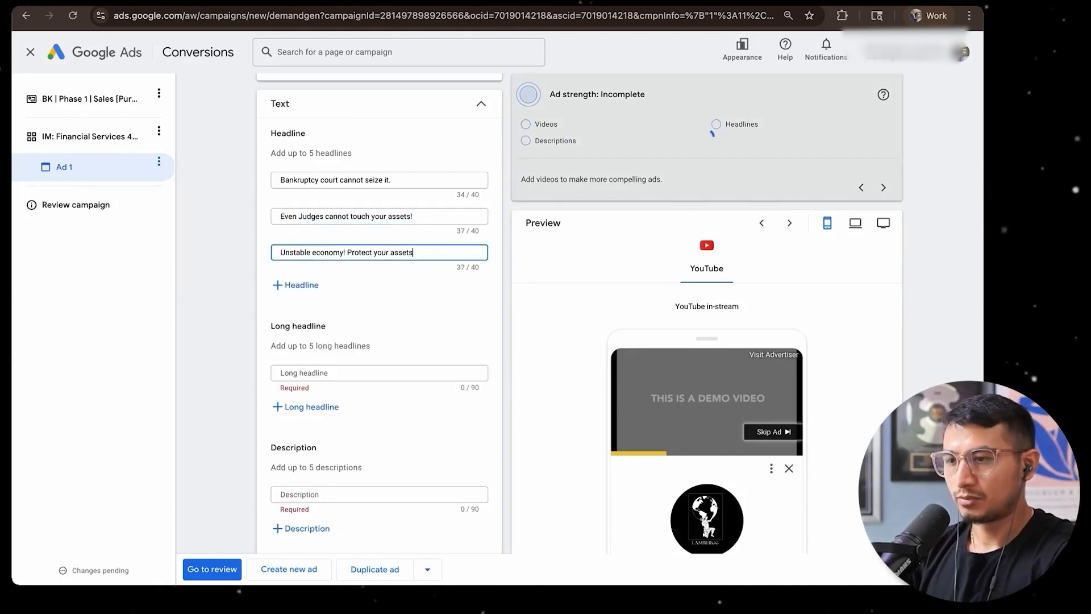
pyautogui.click(450, 213)
pyautogui.press('BackSpace')
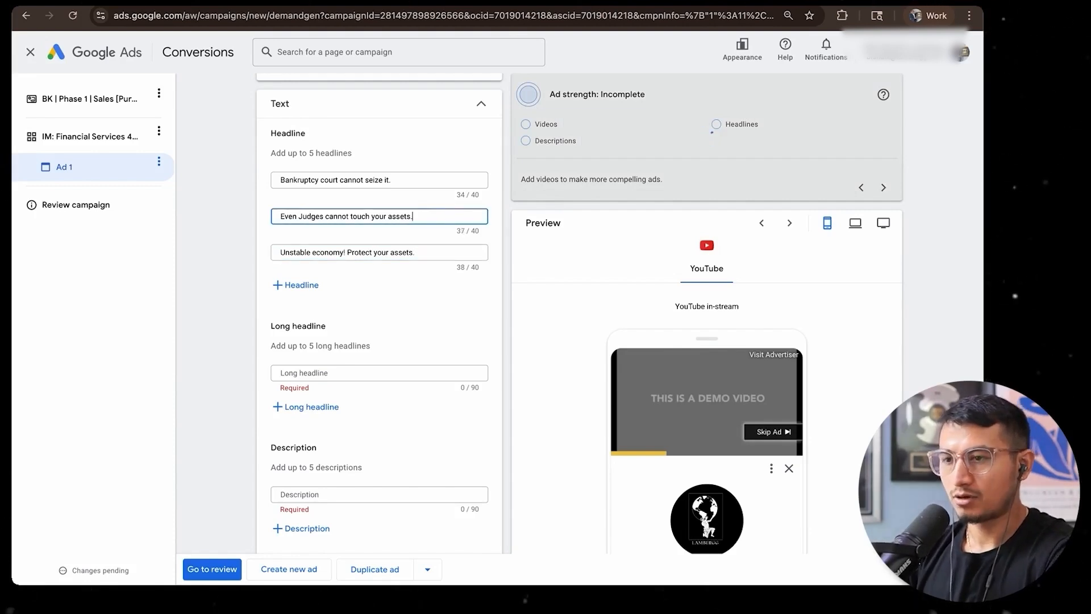
pyautogui.click(401, 254)
pyautogui.click(211, 292)
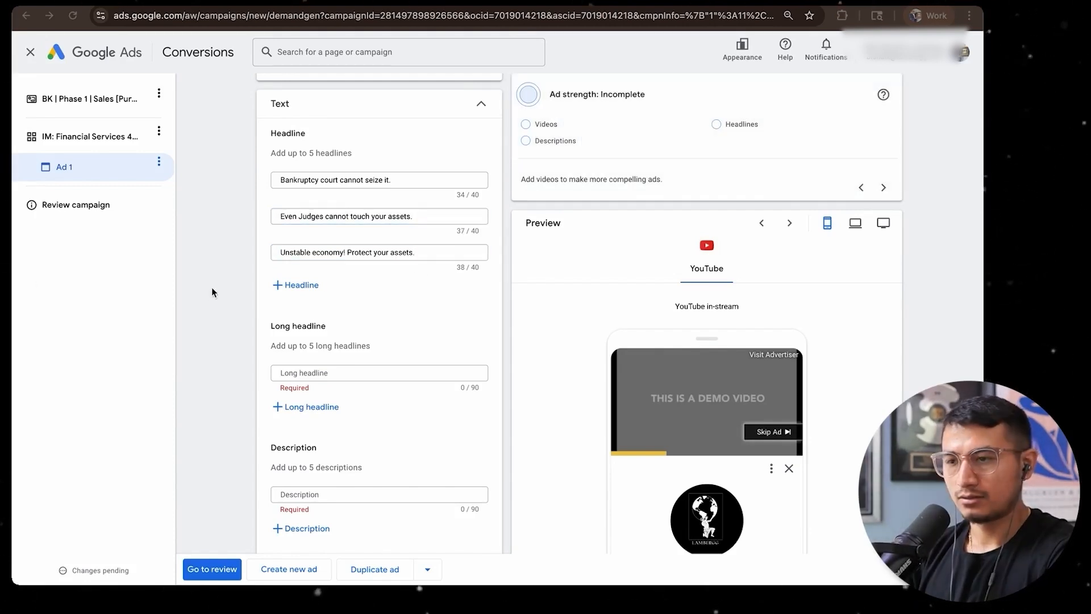
# Add a fourth headline reading "Make your assets Invisible to the world."
pyautogui.click(295, 285)
pyautogui.write('Make your Assets Invisible to the World!')
pyautogui.press('BackSpace')
pyautogui.write('.')
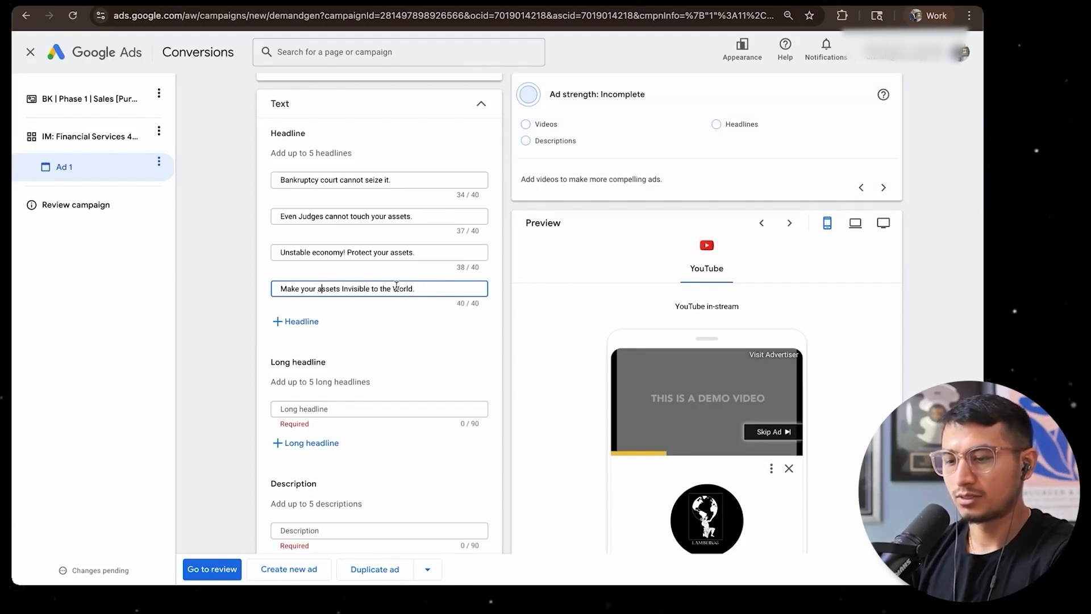
# Add a fifth headline reading "Bulletproof Trust"
pyautogui.click(294, 321)
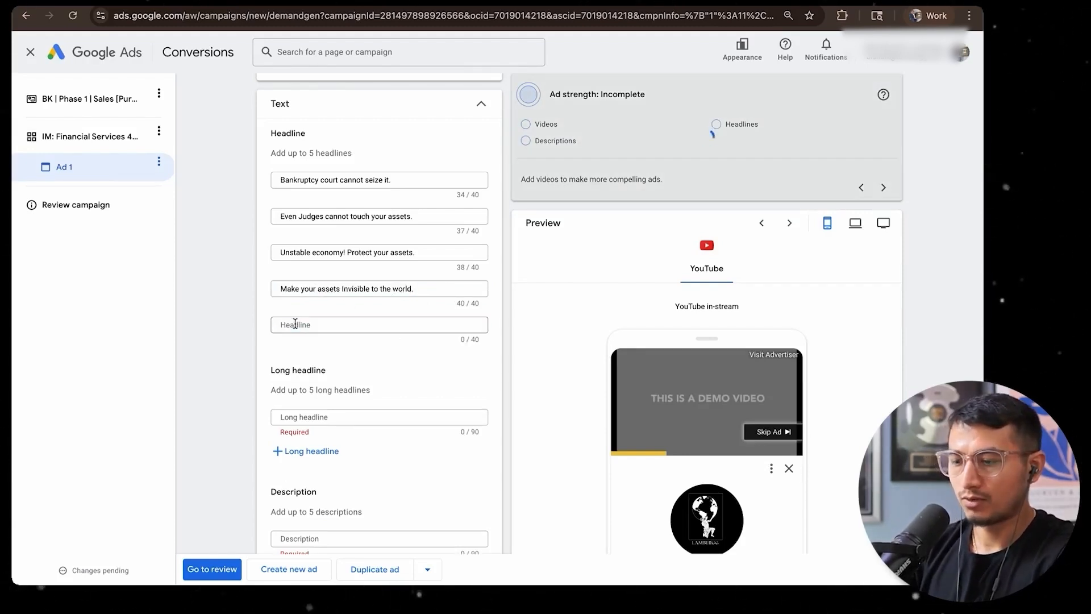
pyautogui.write('Bulletpro')
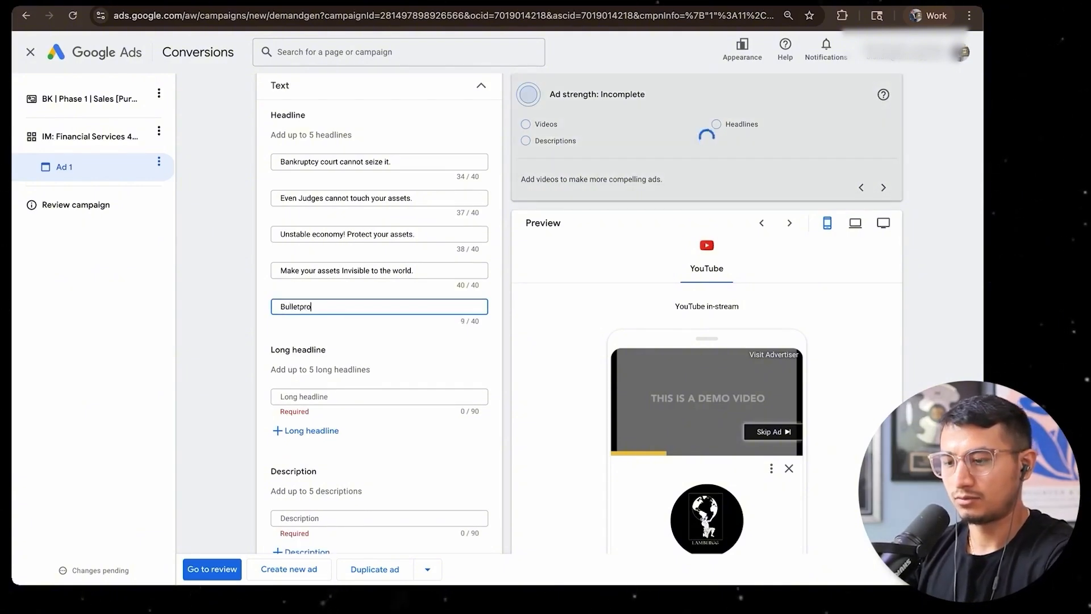
pyautogui.write('of Trust')
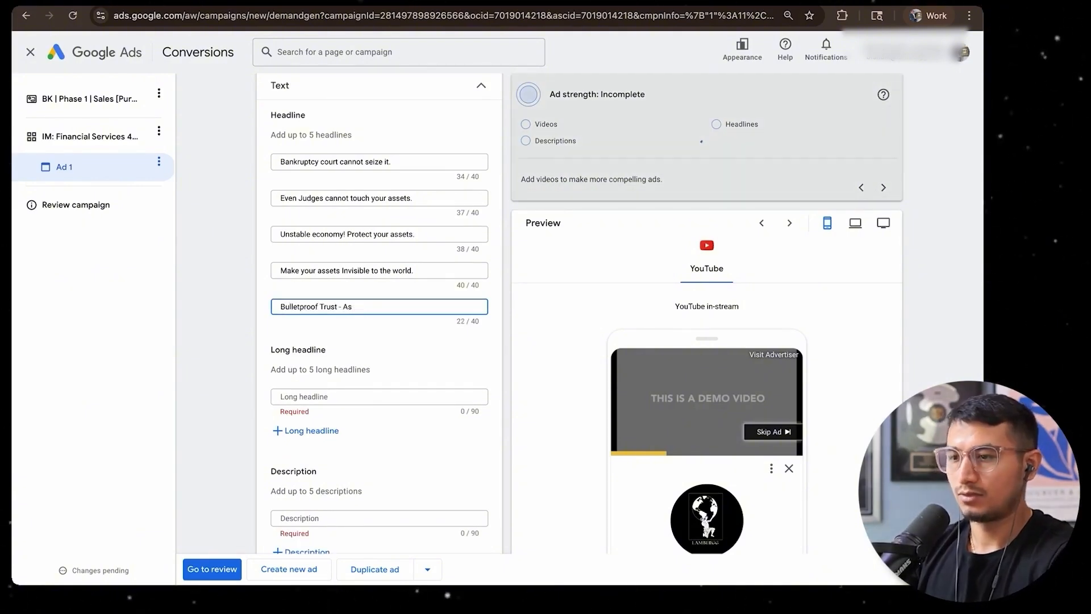
pyautogui.click(375, 338)
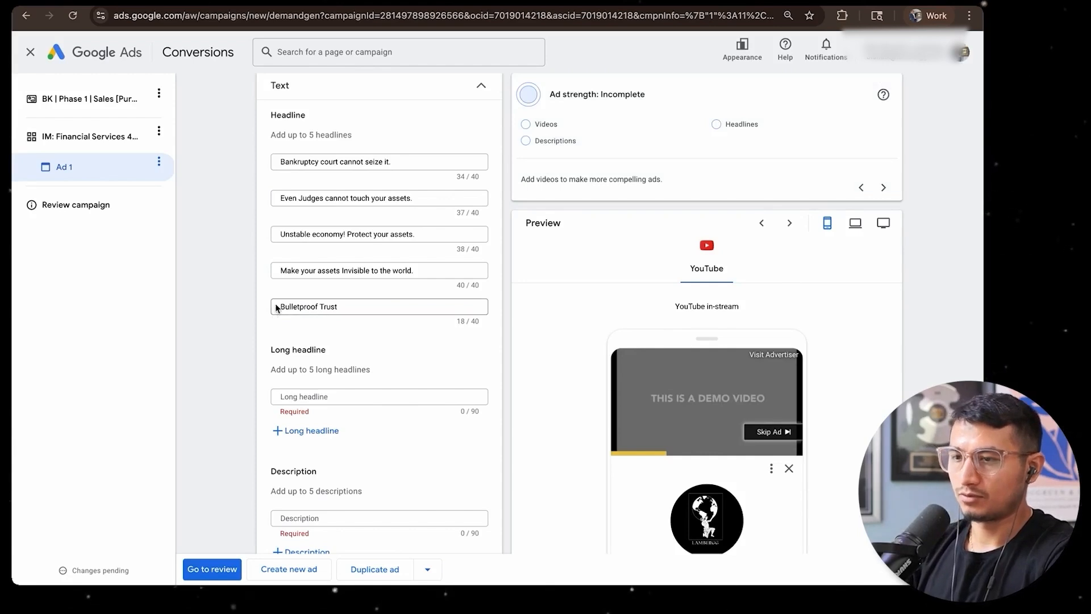
pyautogui.scroll(-2, 419, 336)
pyautogui.click(380, 319)
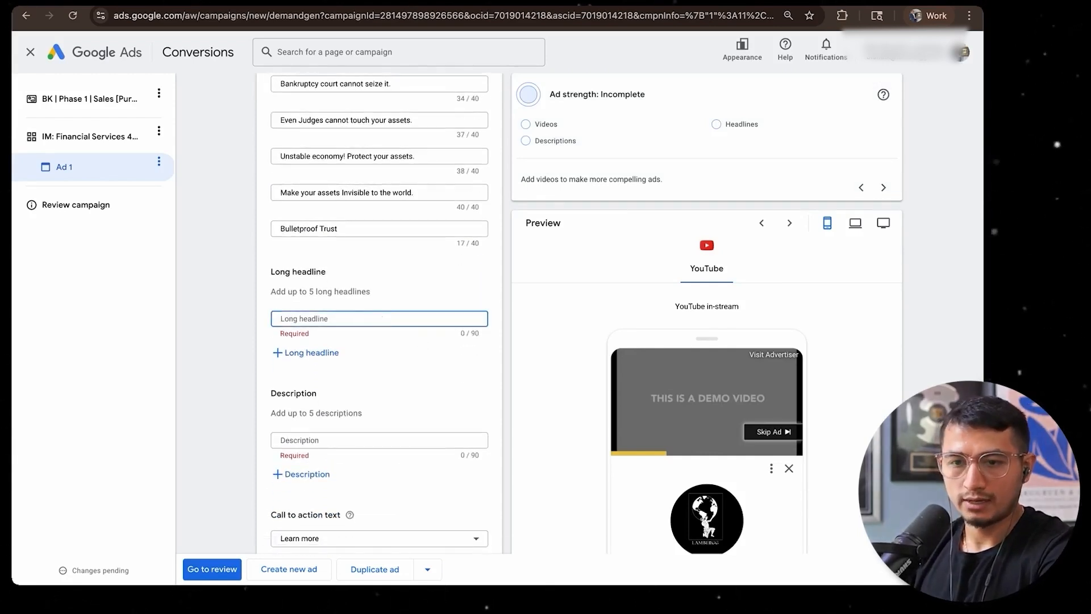
# Switch to Claude, start a new chat and paste the list of existing headlines into the prompt
pyautogui.press('super+Tab')
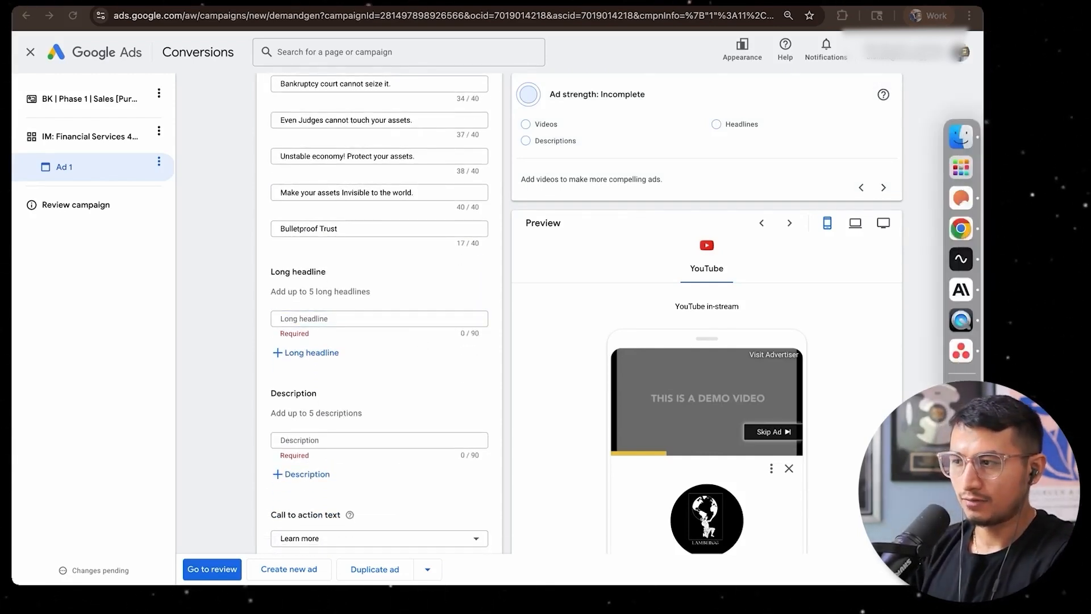
pyautogui.click(949, 284)
pyautogui.moveTo(111, 62)
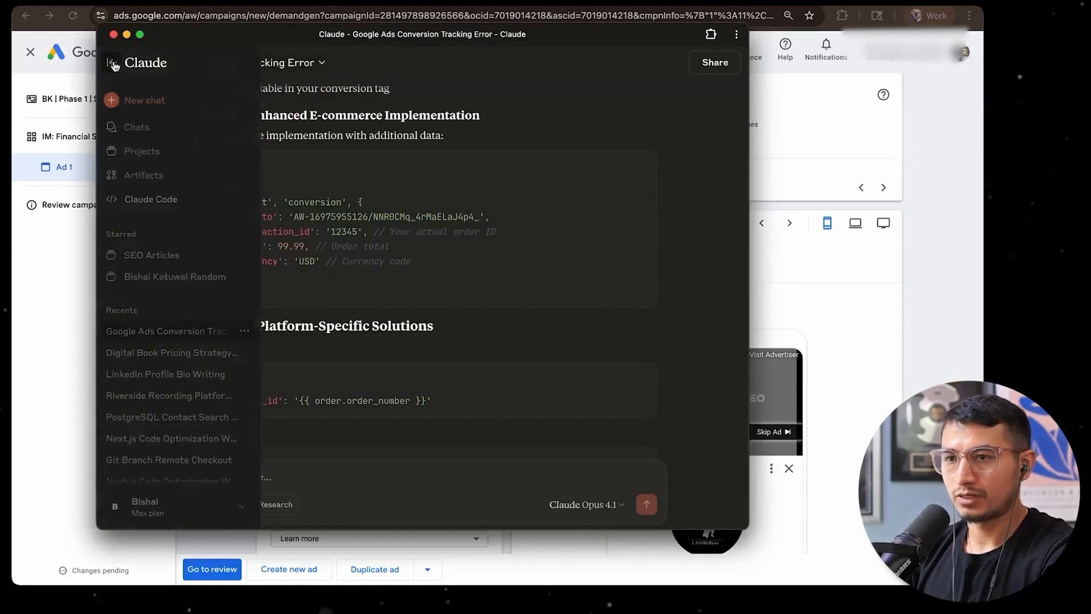
pyautogui.click(133, 100)
pyautogui.write("Estate Planning Done Right! Divorce? Can't touch it! IRS!? Can forget about it! Medicaid Eligibility? You got it. Lawsuits risk? thing of a past! Nursing home? Assets Protected! Make your Assets Invisible to the World! Bankruptcy court cannot seize it. Even Judges cannot touch your assets! 100% bulletproof asset protection. Afraid of market crashing? Protect your assets! Unstable economy! Protect your assets! Running a business? Protect your assets Have you ever gotten a lawsuits?  It's scary. Why even lawsuits can't touch John's assets? IRS tried but failed to take Michael's Assets! Even Judges could not access those Invisible Assets!")
pyautogui.press('Return')
pyautogui.press('Return')
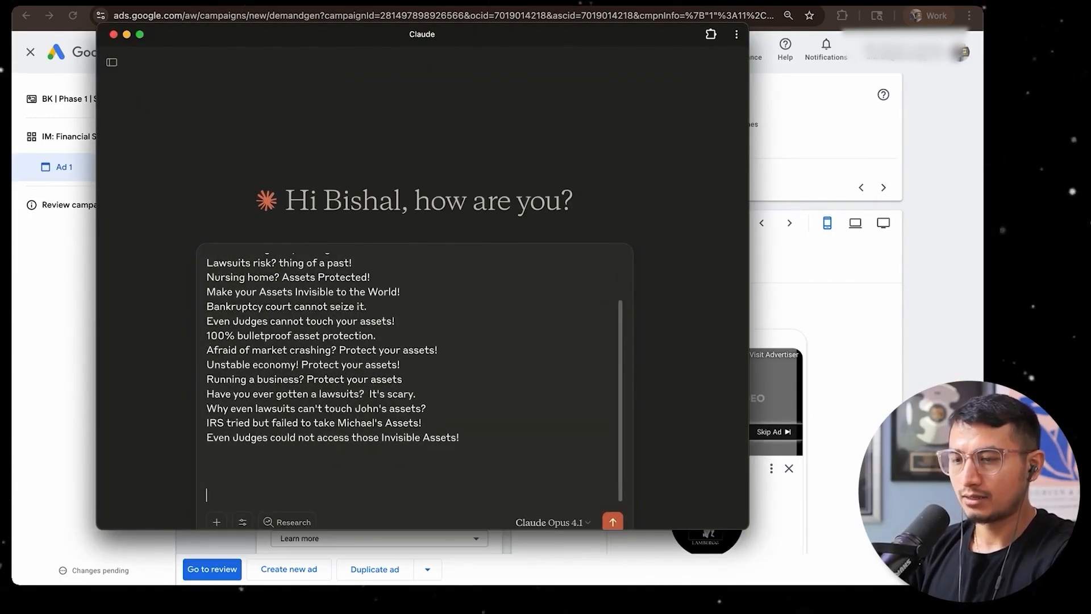
# State in the prompt that these are headlines for the book Bulletproof trust secrets and request long headlines of no more than 90 characters
pyautogui.write('T')
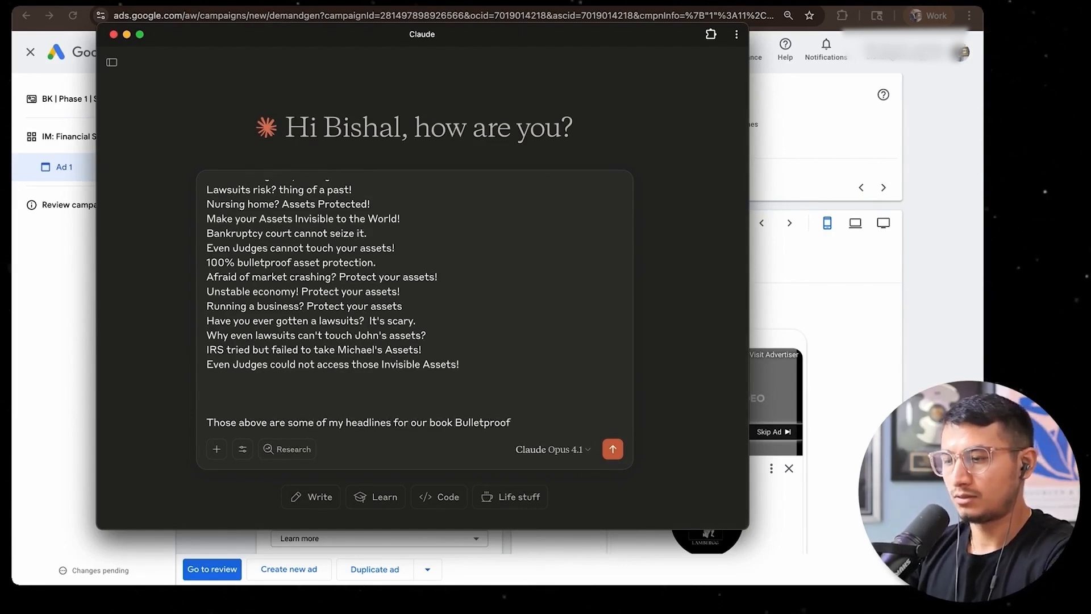
pyautogui.write('secrets.')
pyautogui.press('Return')
pyautogui.press('Return')
pyautogui.write('Give me long headline. no more than 90 char')
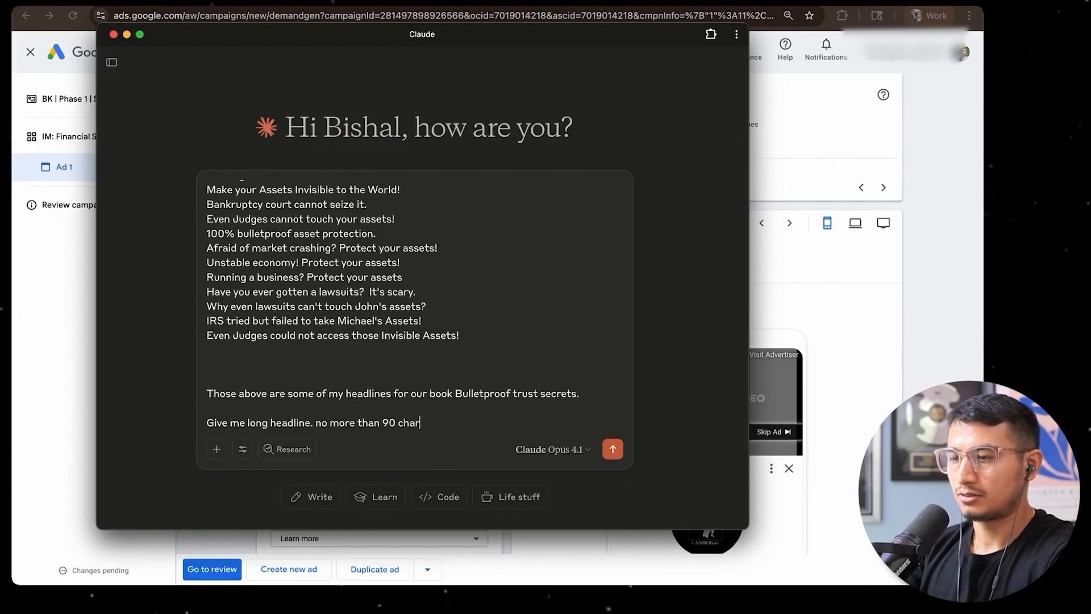
pyautogui.write('long.')
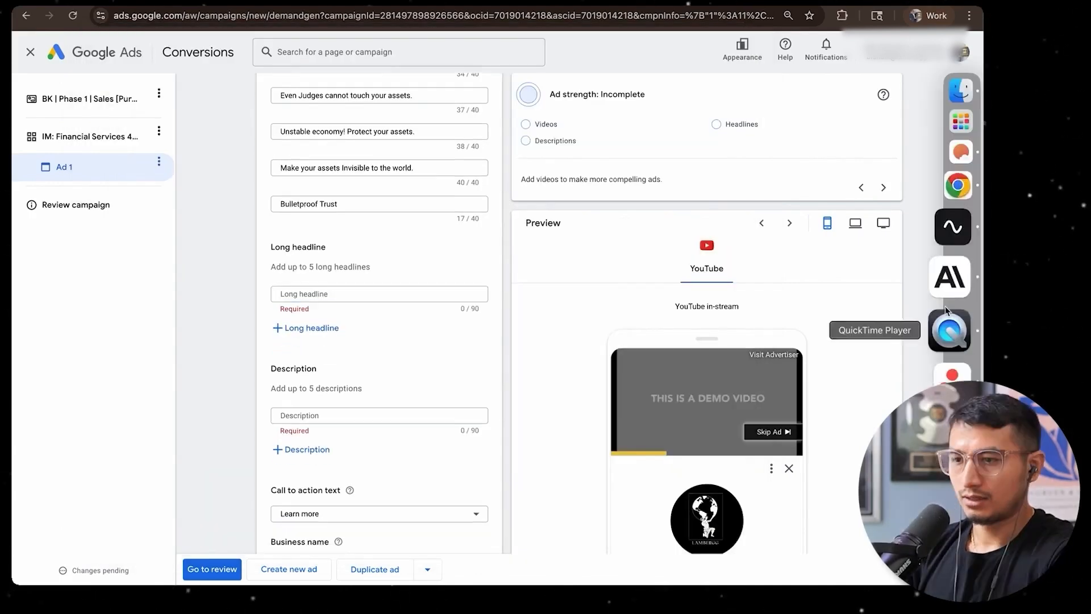
# Add a separate line to the Claude prompt asking for at least 10 of the long headlines
pyautogui.click(948, 285)
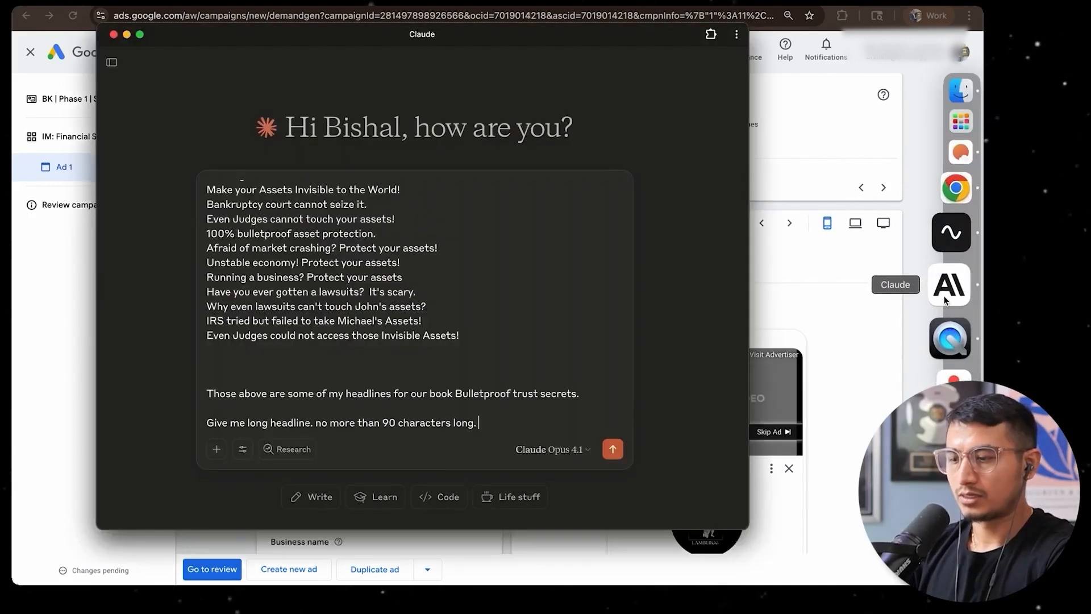
pyautogui.hotkey('shift', 'Return')
pyautogui.hotkey('shift', 'Return')
pyautogui.write('I need atleas')
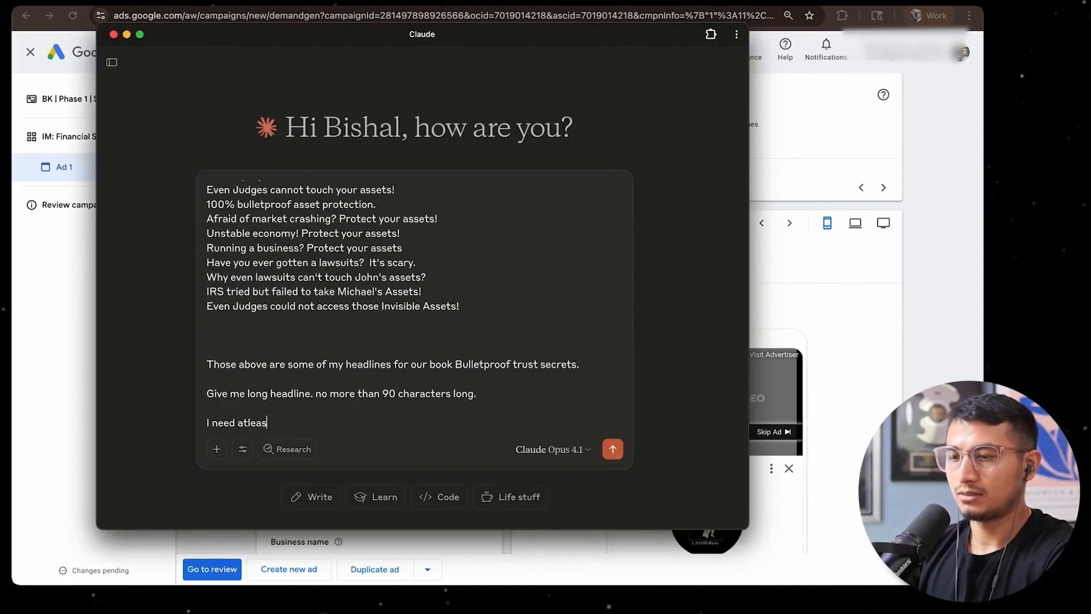
pyautogui.write('t 10 of them.')
pyautogui.hotkey('shift', 'Return')
pyautogui.hotkey('shift', 'Return')
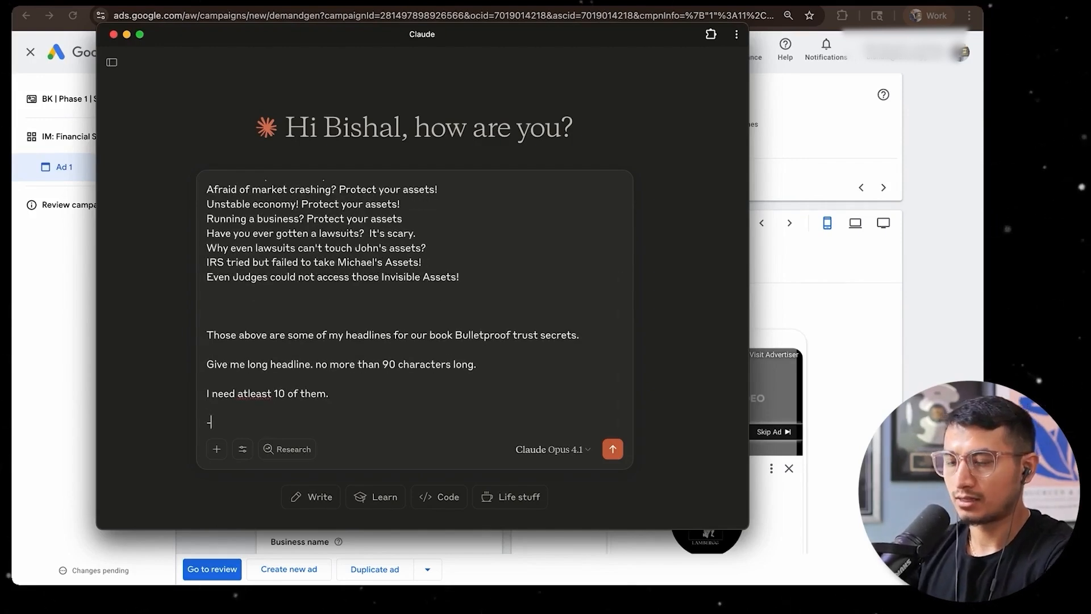
# Add bullet requirements "Direct response focused.", "Pain/problem focused." and "Cursioty driven." to the Claude prompt and send it
pyautogui.write('Direct response')
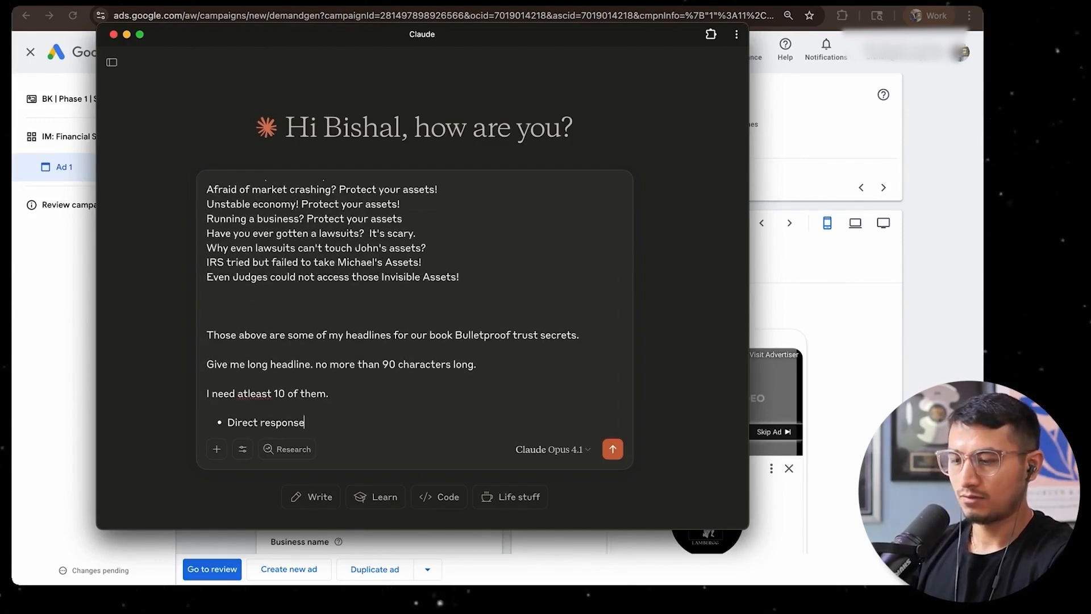
pyautogui.write(' focused.')
pyautogui.press('Return')
pyautogui.write('Pain/p')
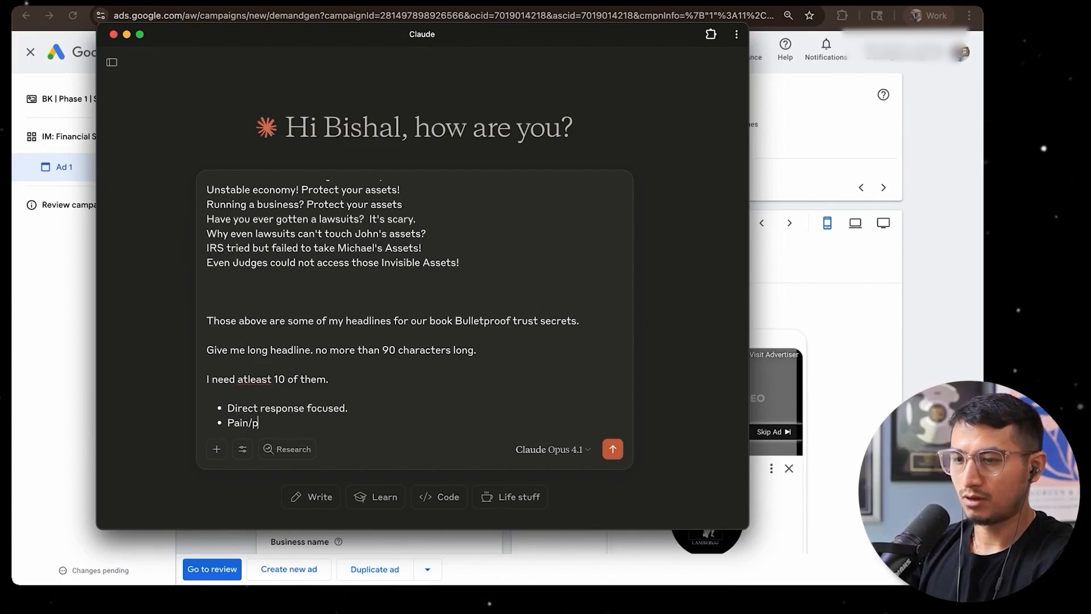
pyautogui.write('roblem focused.')
pyautogui.press('Return')
pyautogui.write('Cursioty driven.')
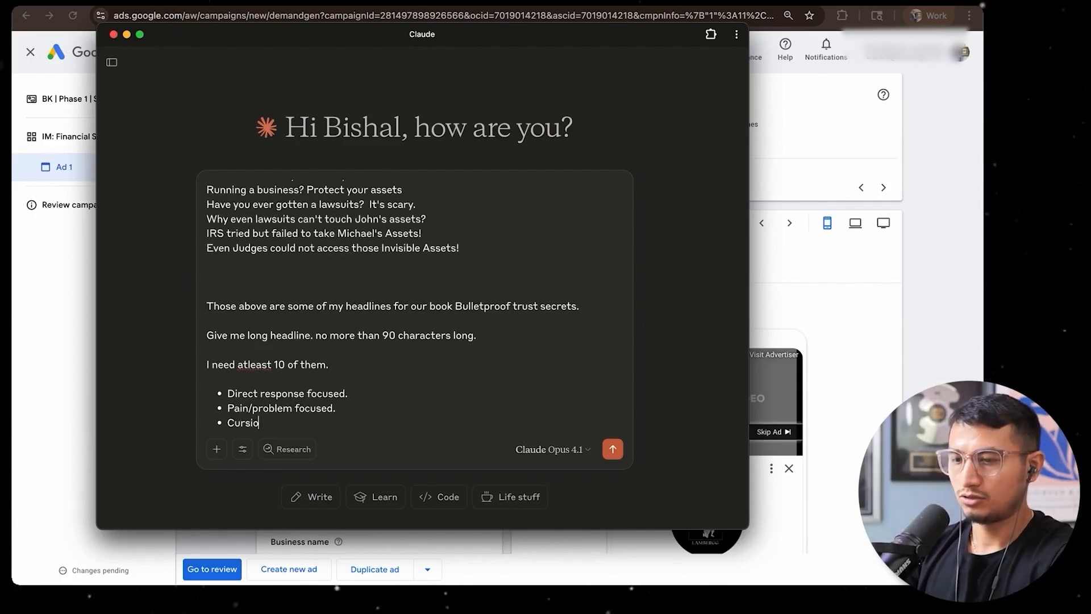
pyautogui.rightClick(263, 428)
pyautogui.press('Escape')
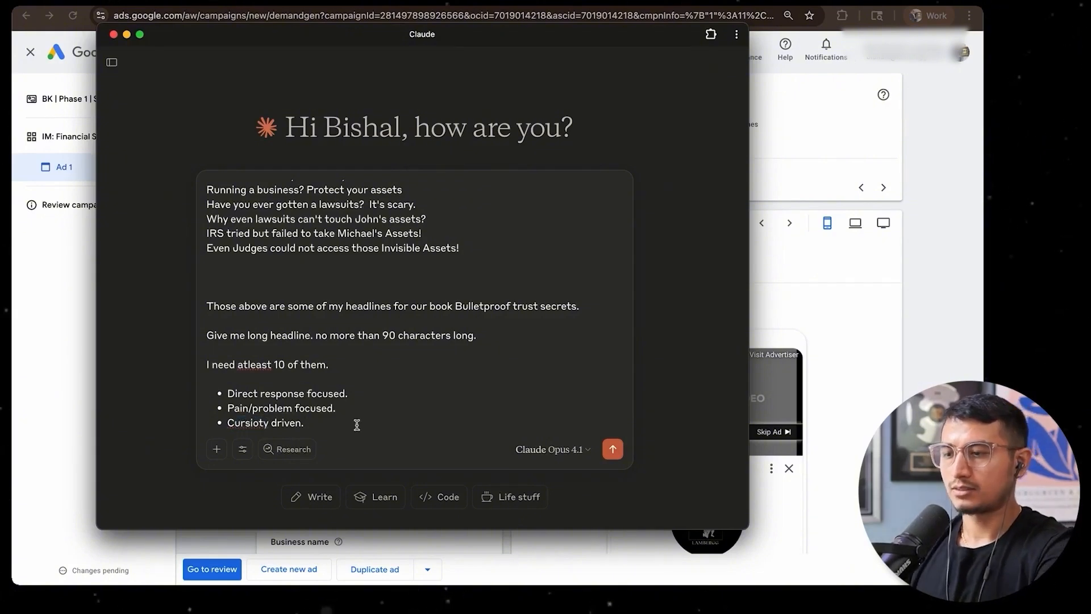
pyautogui.press('Return')
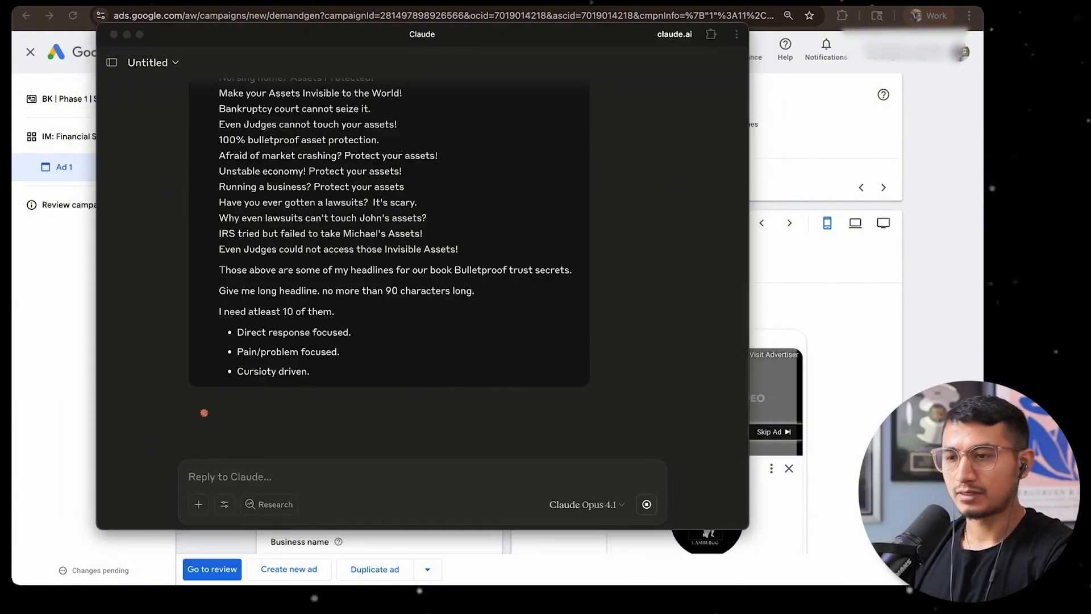
# Copy Claude's tenth suggestion, about the IRS seizing his bank accounts, into the ad's first long headline in Google Ads
pyautogui.click(361, 300)
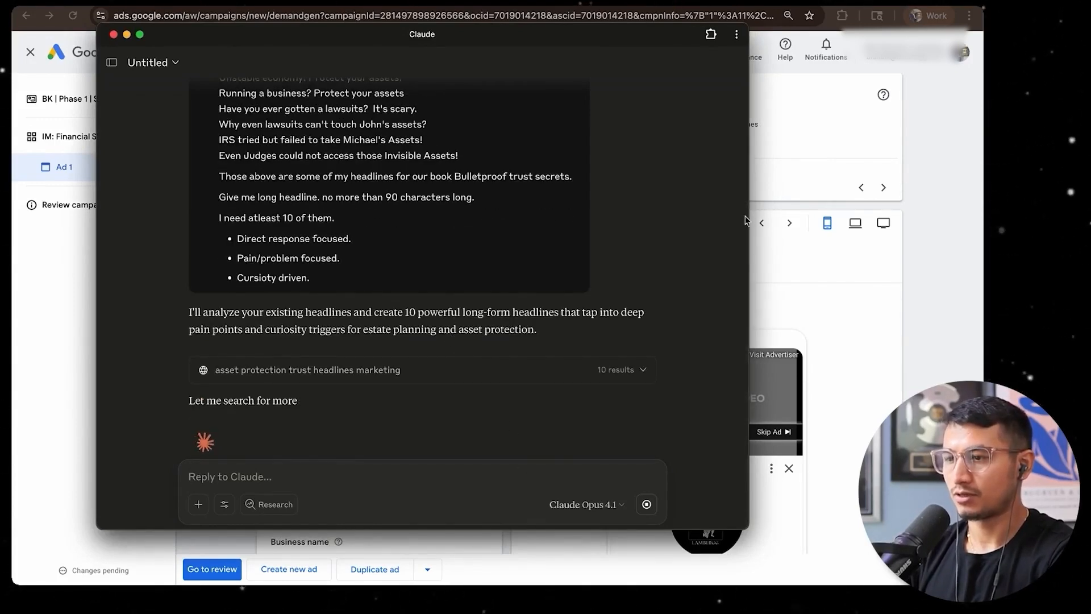
pyautogui.moveTo(745, 226); pyautogui.dragTo(561, 226)
pyautogui.moveTo(401, 38); pyautogui.dragTo(550, 20)
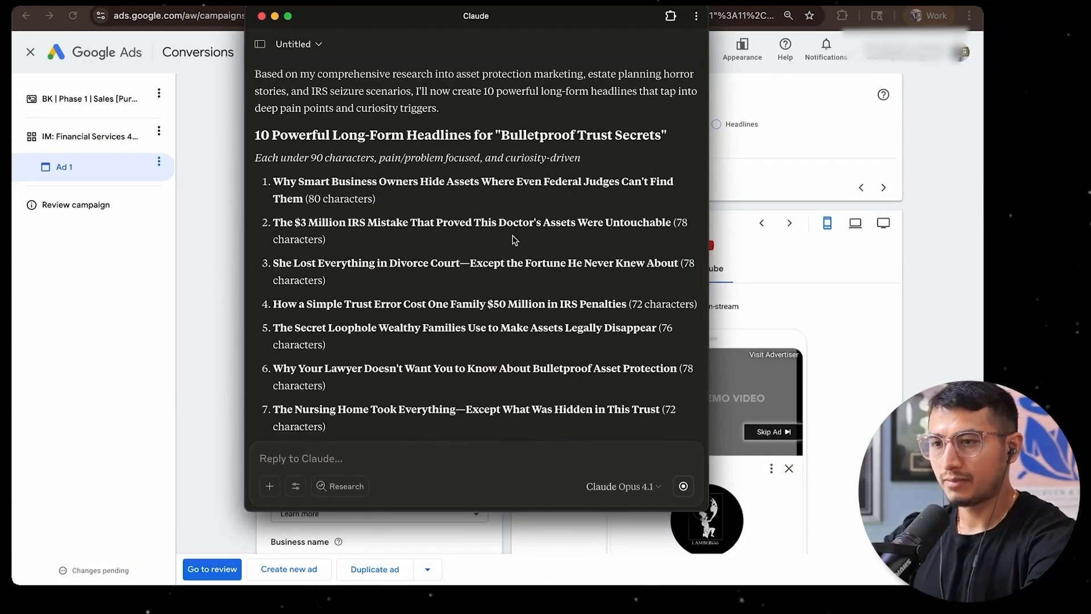
pyautogui.moveTo(272, 326); pyautogui.dragTo(296, 346)
pyautogui.press('super+c')
pyautogui.click(220, 366)
pyautogui.press('super+v')
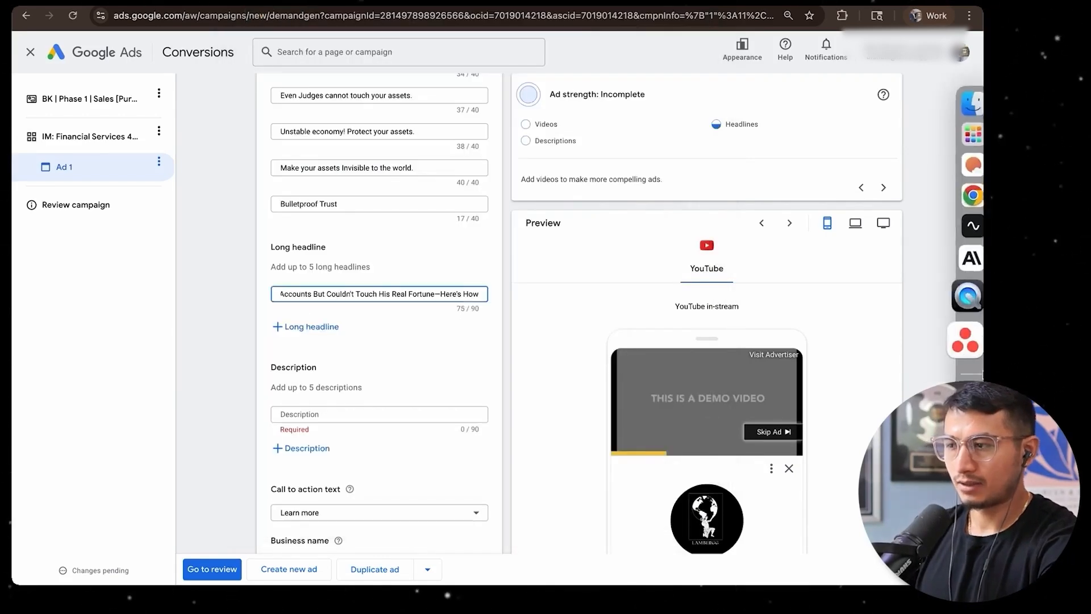
# Return to Claude and write the follow-up "Do not have a lot of first word capital letters."
pyautogui.click(949, 283)
pyautogui.click(362, 468)
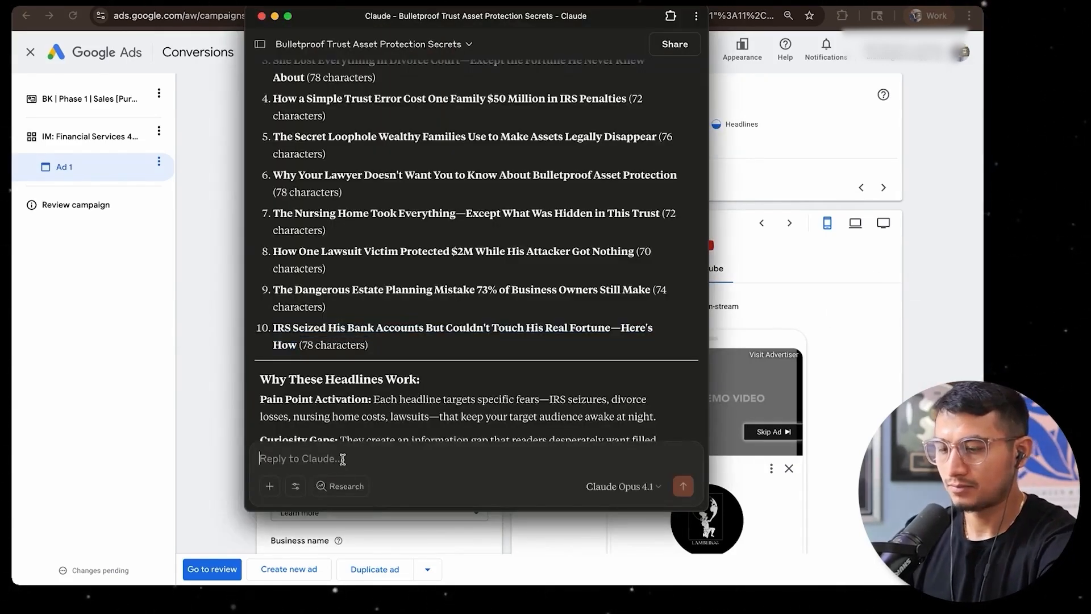
pyautogui.write('Do not have a lo')
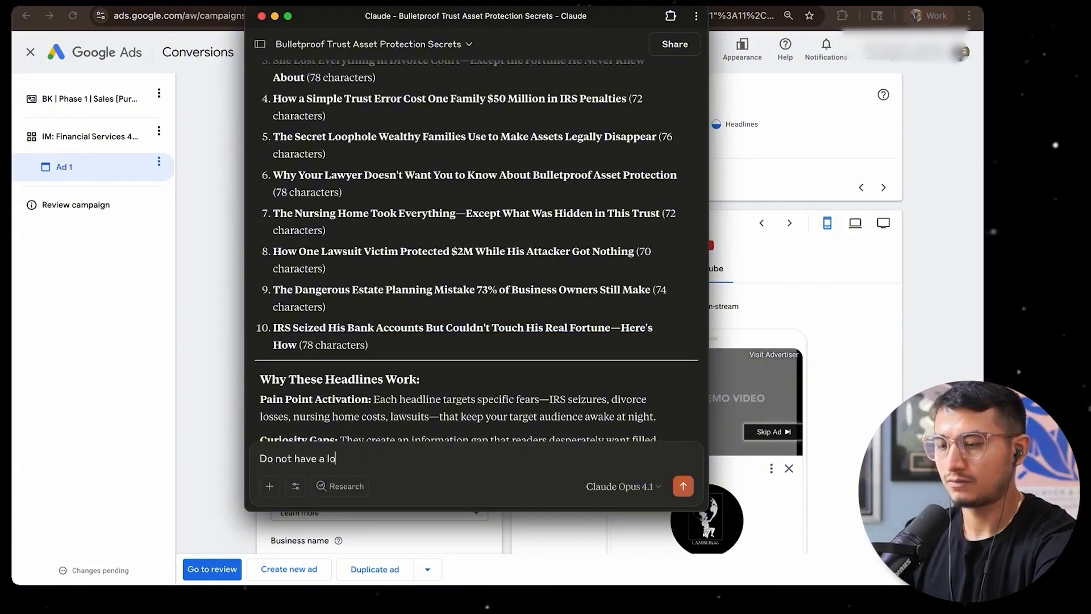
pyautogui.write('t of first word capital letters.')
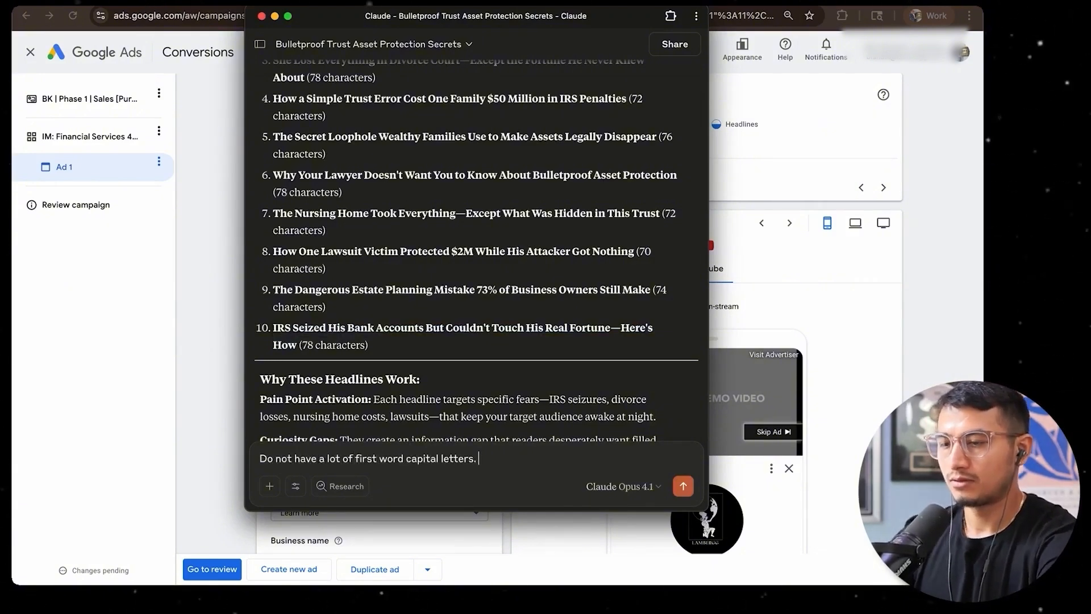
# Add a second line, "Do not have exclamation and weird letters in between. YT does not like it.", and send the follow-up
pyautogui.hotkey('shift', 'Return')
pyautogui.write('Do not have exclama')
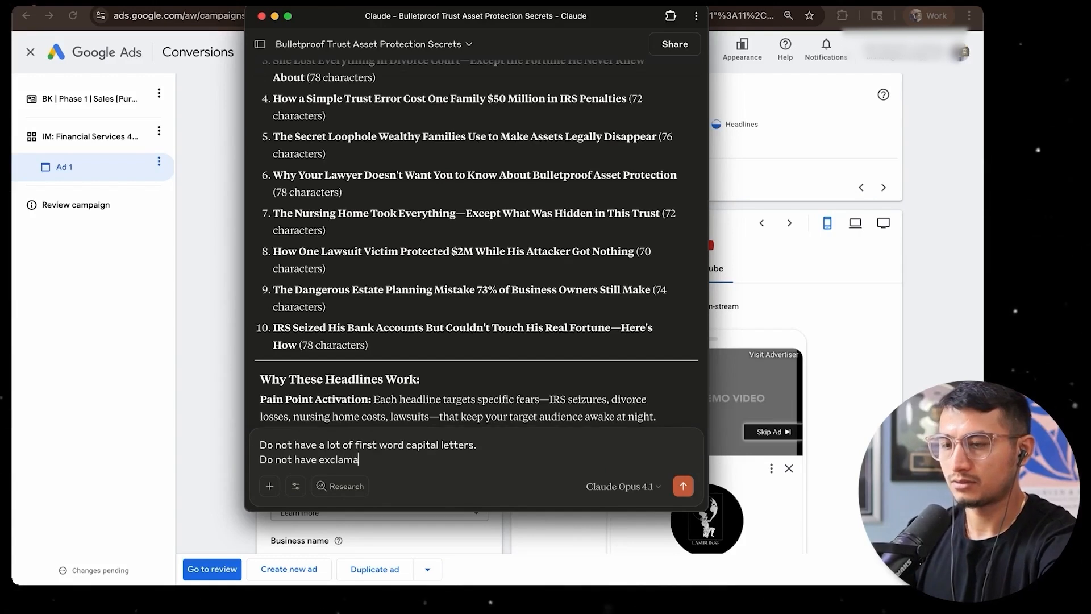
pyautogui.write('tion and weird letters in betweek')
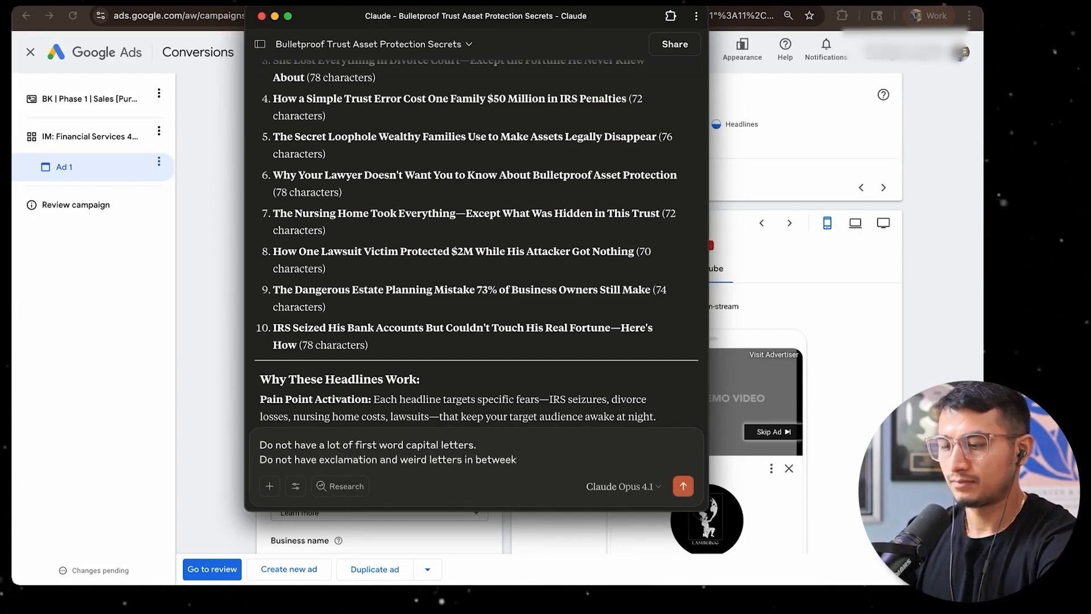
pyautogui.press('BackSpace')
pyautogui.write('n. YT does not like it.')
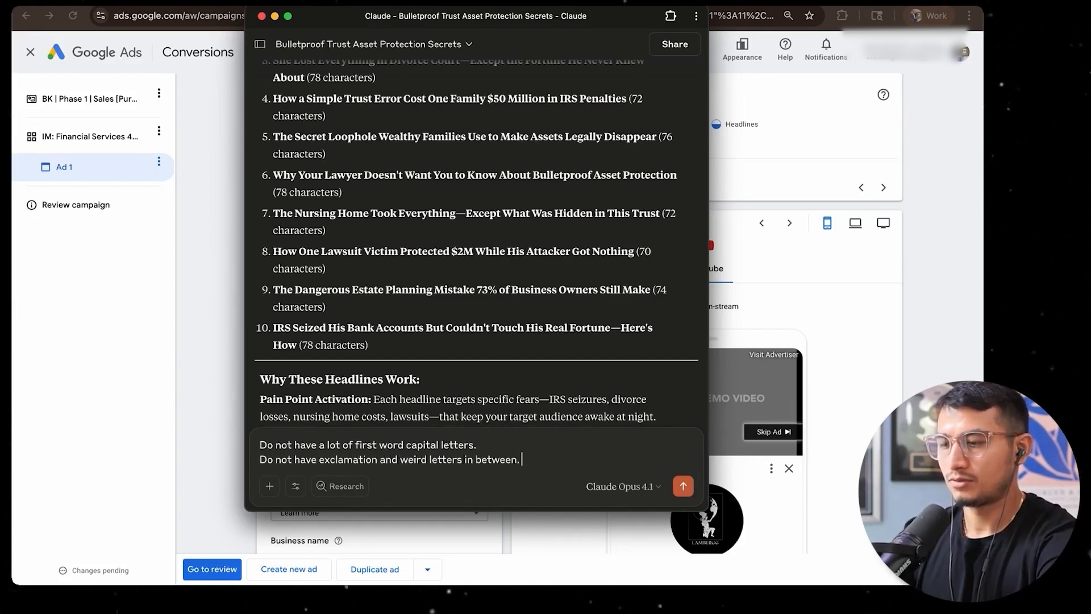
pyautogui.press('Return')
# Replace the ad's first long headline with Claude's "Why smart business owners hide assets where even federal judges can't find them"
pyautogui.moveTo(685, 253); pyautogui.dragTo(273, 253)
pyautogui.press('super+c')
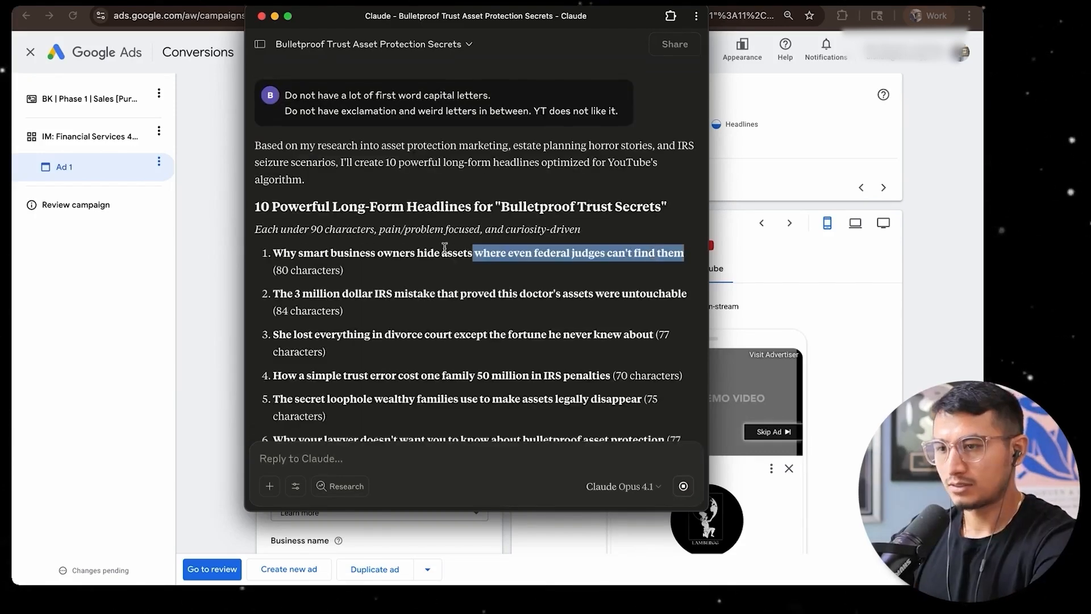
pyautogui.click(826, 301)
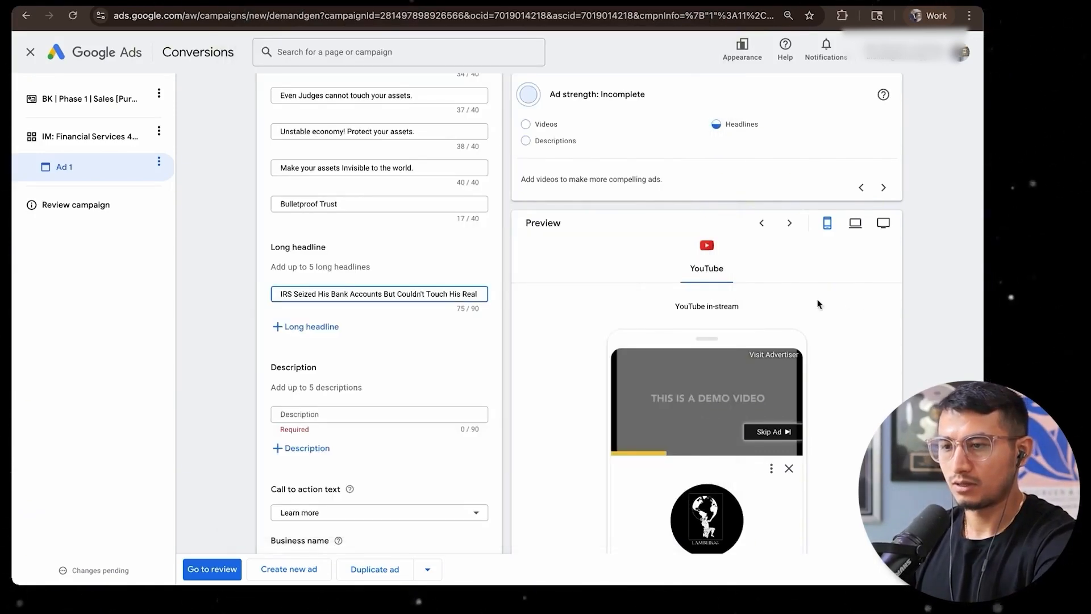
pyautogui.tripleClick(370, 293)
pyautogui.press('super+v')
# Add Claude's "She lost everything in divorce court..." and "The secret loophole wealthy families use..." lines as the second and third long headlines
pyautogui.click(311, 326)
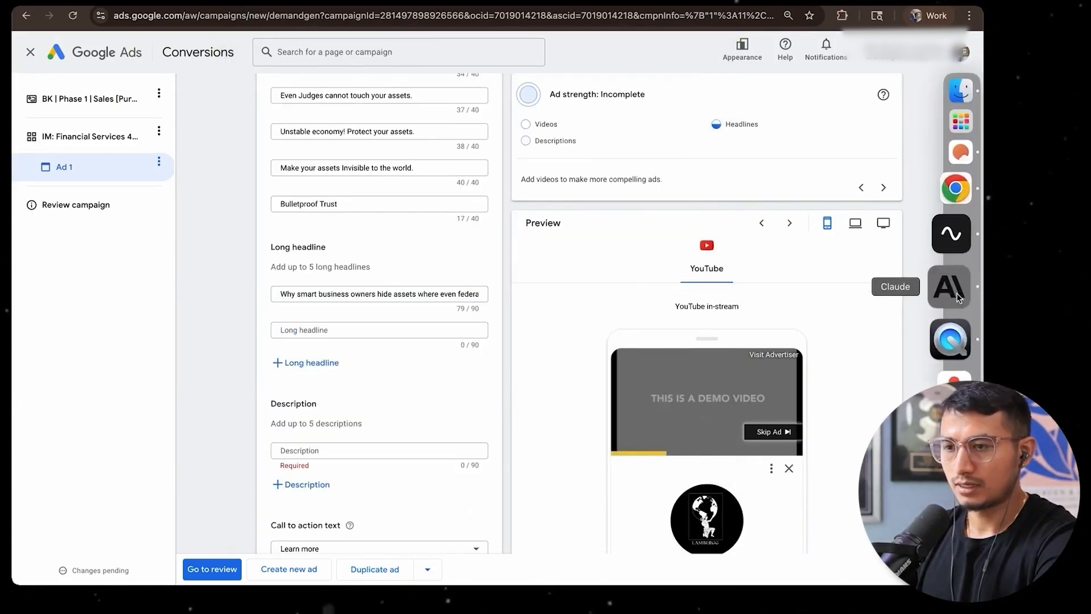
pyautogui.click(950, 287)
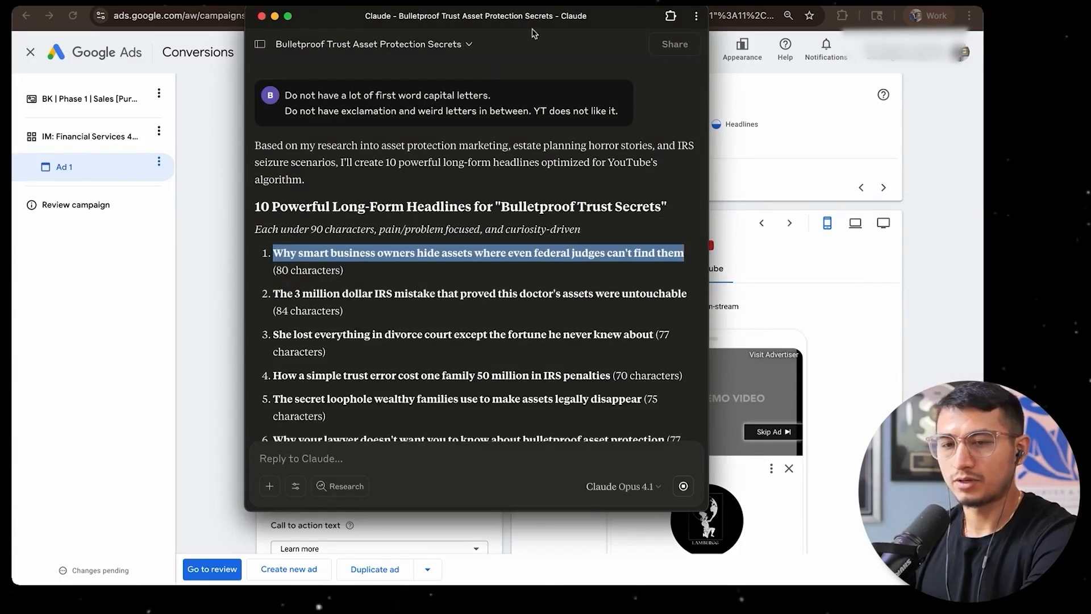
pyautogui.moveTo(615, 22); pyautogui.dragTo(612, 21)
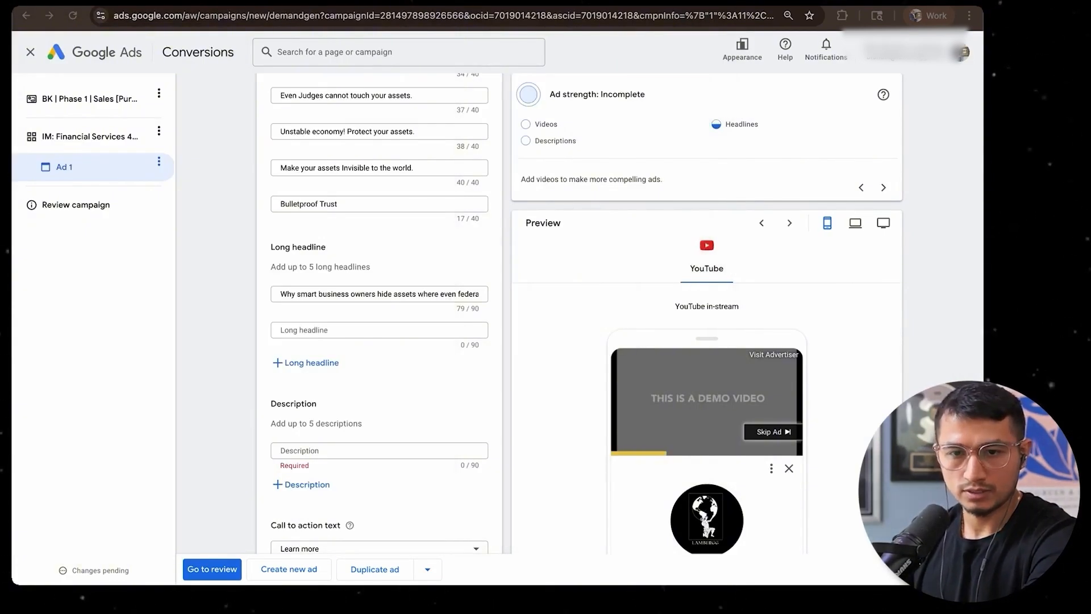
pyautogui.click(326, 366)
pyautogui.press('super+v')
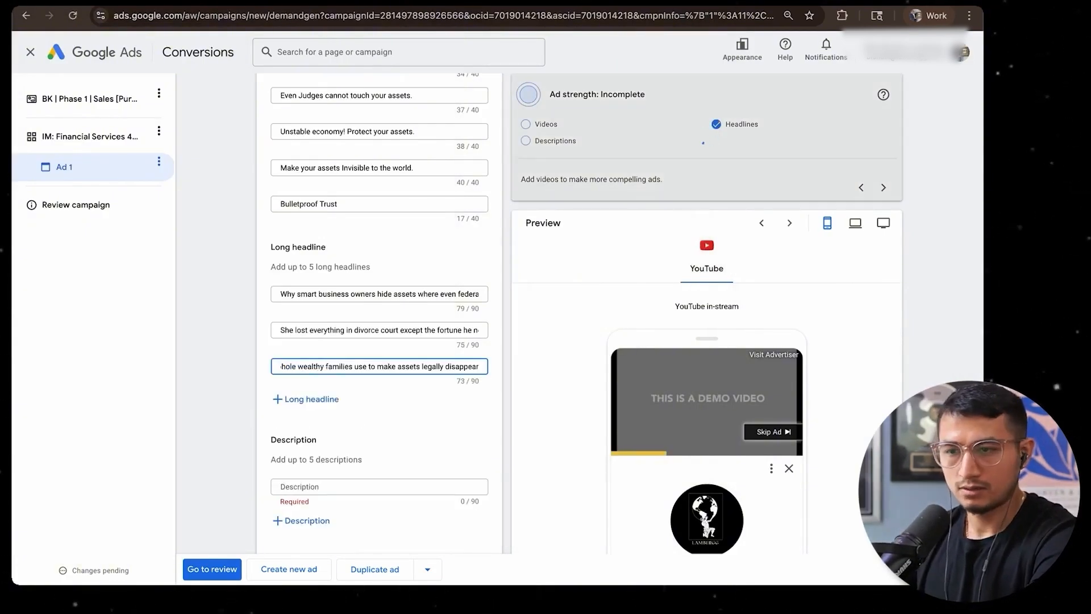
pyautogui.press('super+Tab')
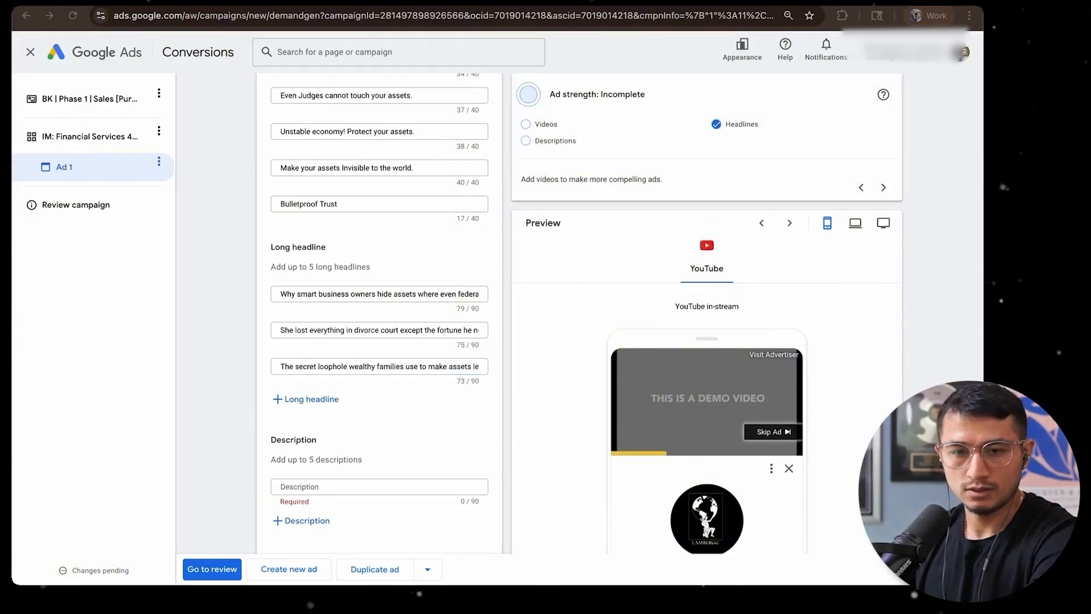
# Add Claude's "How one lawsuit victim protected 2 million..." and "IRS seized his bank accounts..." lines as the fourth and fifth long headlines
pyautogui.click(307, 398)
pyautogui.press('super+v')
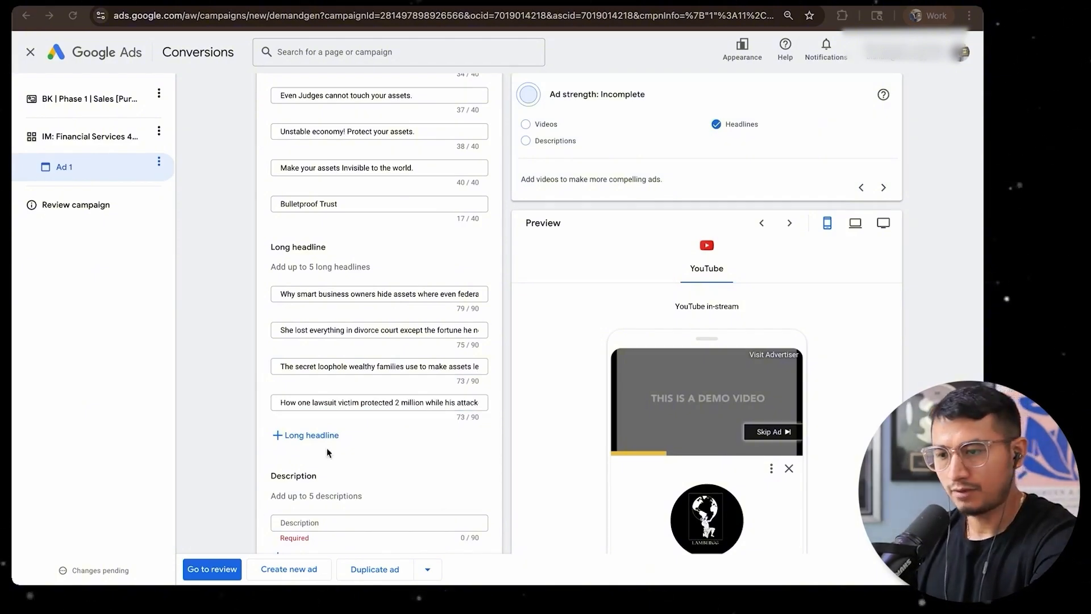
pyautogui.click(316, 435)
pyautogui.press('super+v')
pyautogui.scroll(-3, 369, 342)
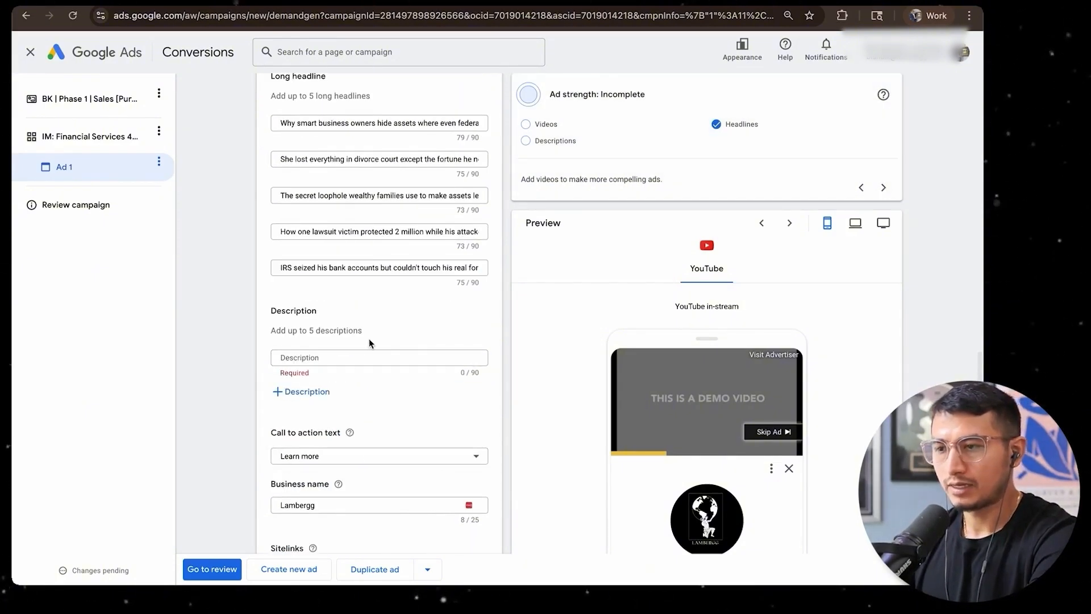
# Capture a screenshot of the ad's empty Description section and attach it to a new Claude reply
pyautogui.scroll(1, 398, 323)
pyautogui.scroll(-1, 396, 324)
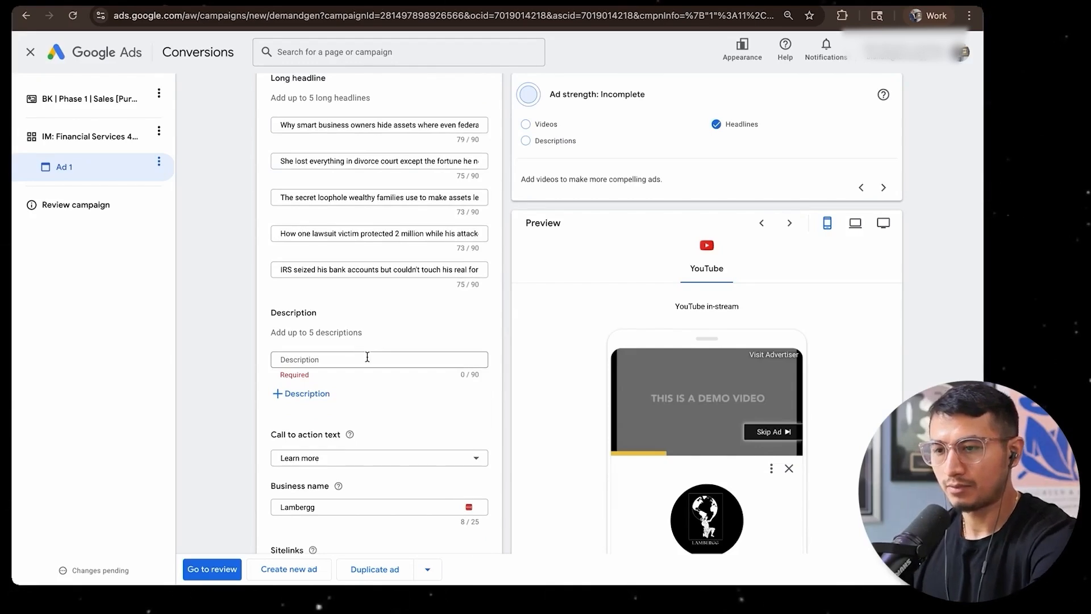
pyautogui.press('super+shift+4')
pyautogui.moveTo(254, 288); pyautogui.dragTo(518, 421)
pyautogui.press('super+Tab')
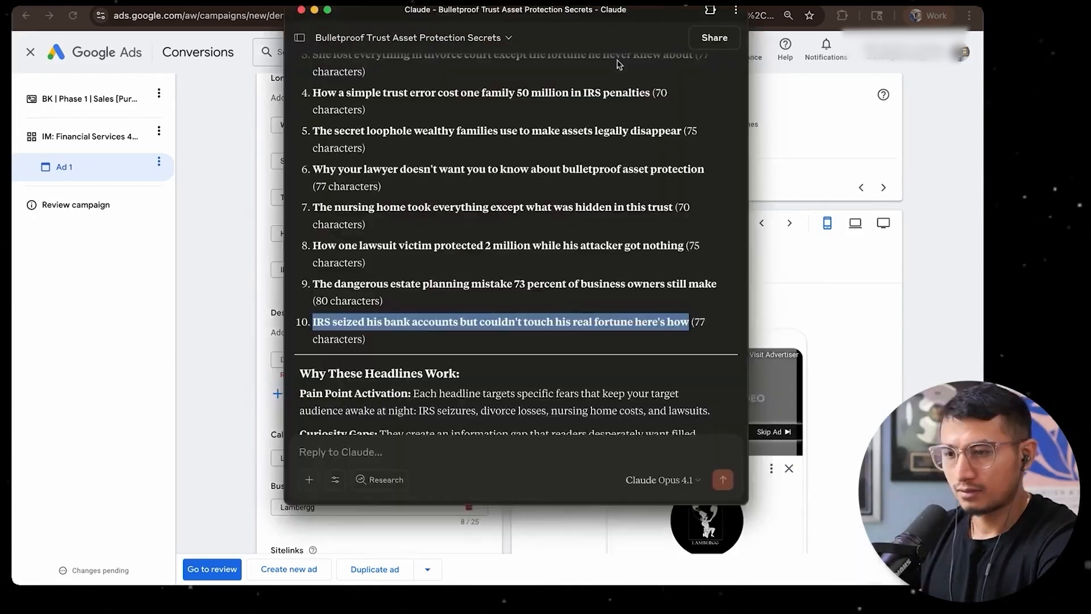
pyautogui.scroll(-6, 592, 149)
pyautogui.click(241, 347)
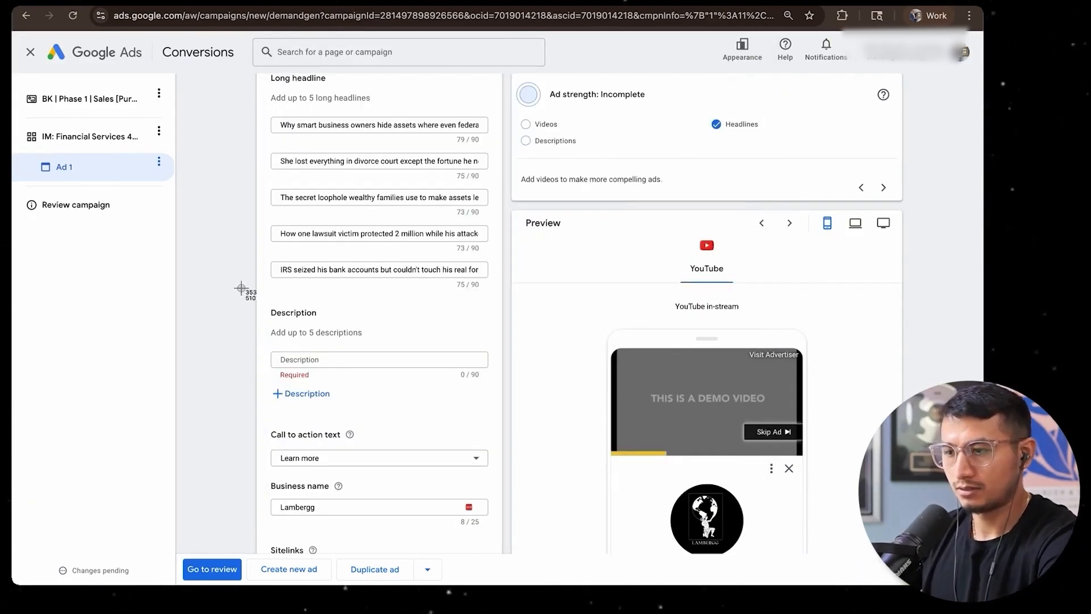
pyautogui.moveTo(241, 288); pyautogui.dragTo(537, 435)
pyautogui.moveTo(889, 564); pyautogui.dragTo(417, 365)
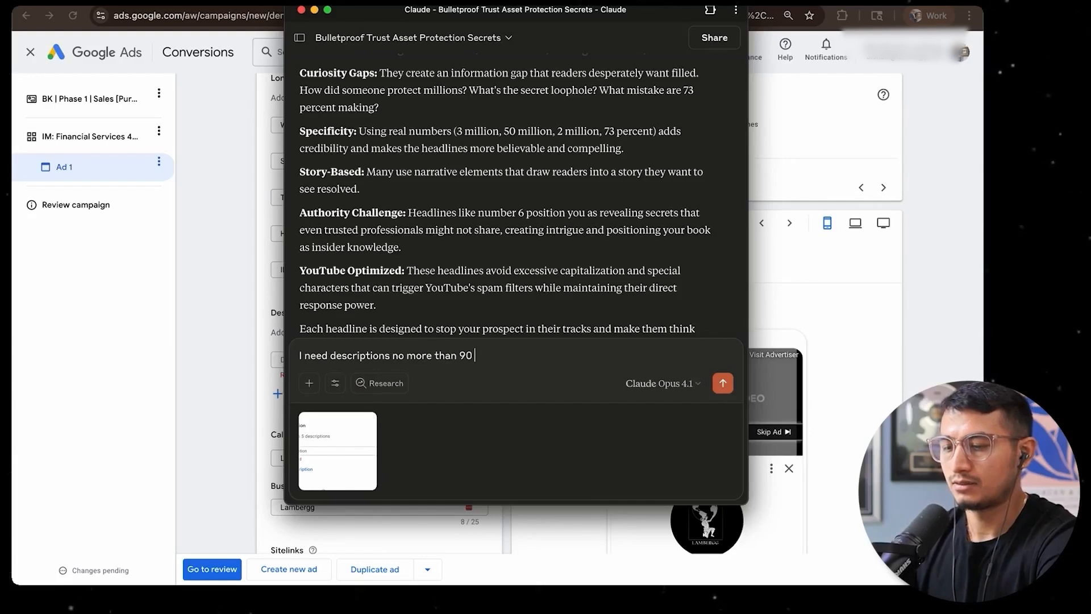
# Ask Claude for descriptions of no more than 90 characters for YouTube ads, following the same plan as above, and send the message
pyautogui.write('arc.')
pyautogui.hotkey('shift', 'Return')
pyautogui.write('for y')
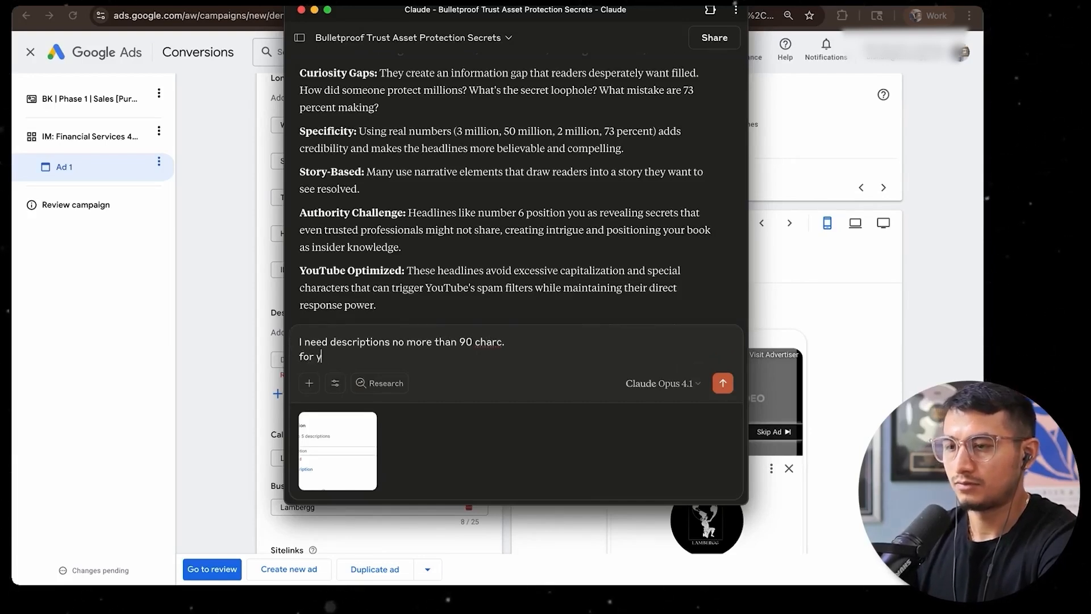
pyautogui.write('outube ads.')
pyautogui.hotkey('shift', 'Return')
pyautogui.write('follow same')
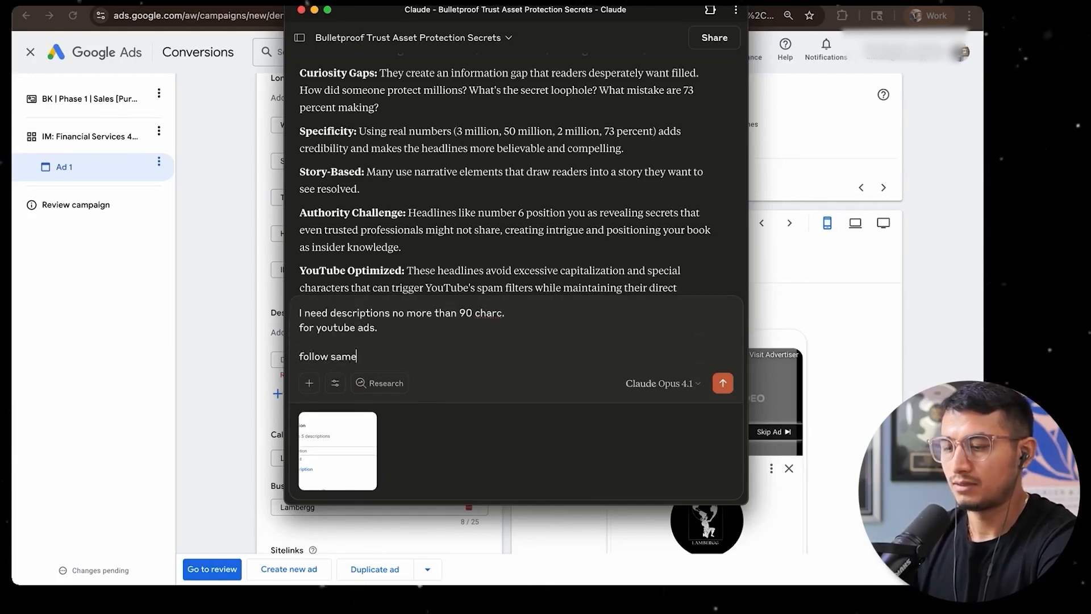
pyautogui.write(' plan as above.')
pyautogui.press('Return')
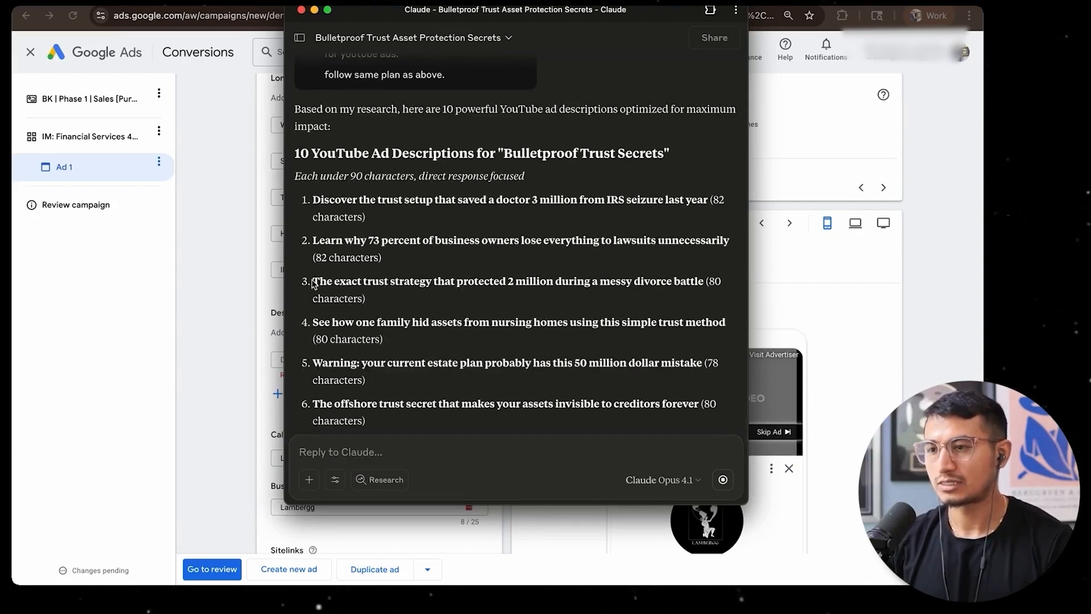
# Copy "How to legally disappear your wealth before divorce lawyers can find it" from Claude into the ad's first description
pyautogui.moveTo(315, 284); pyautogui.dragTo(452, 283)
pyautogui.moveTo(314, 279); pyautogui.dragTo(408, 279)
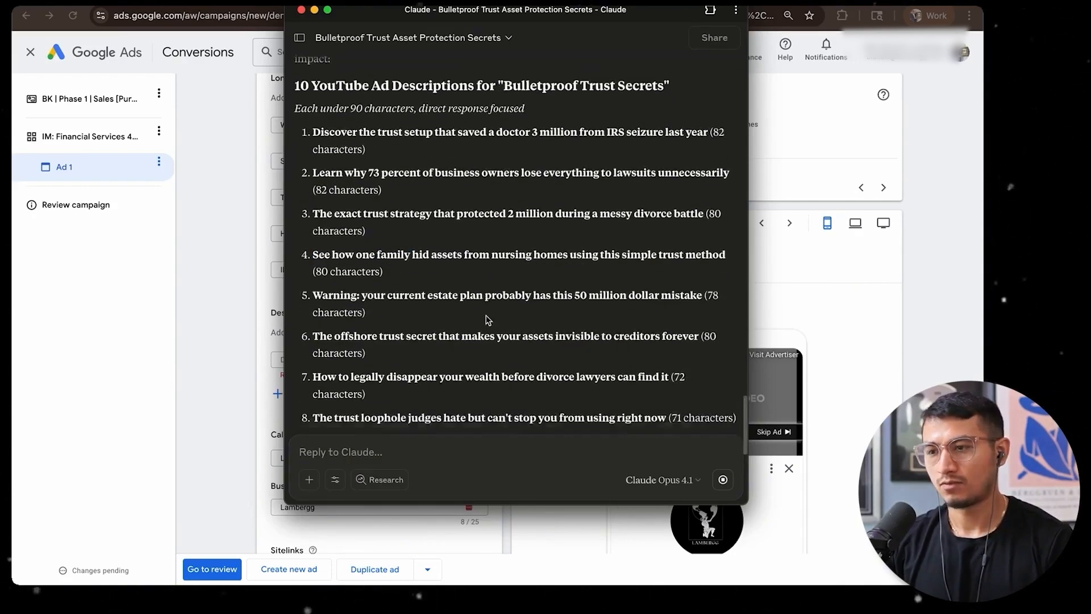
pyautogui.moveTo(313, 245); pyautogui.dragTo(669, 244)
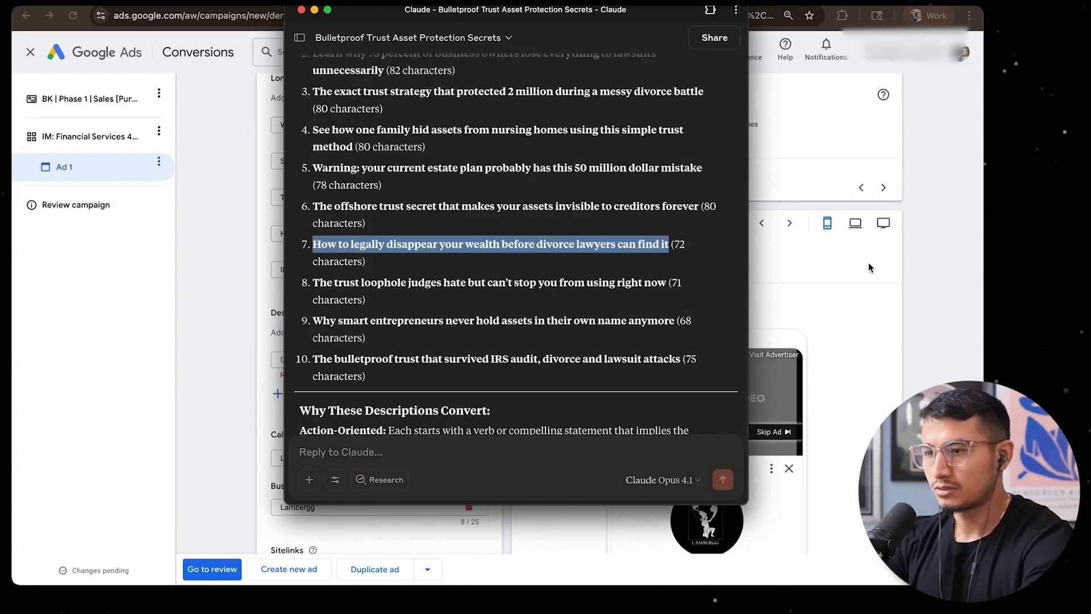
pyautogui.press('super+c')
pyautogui.press('super+Tab')
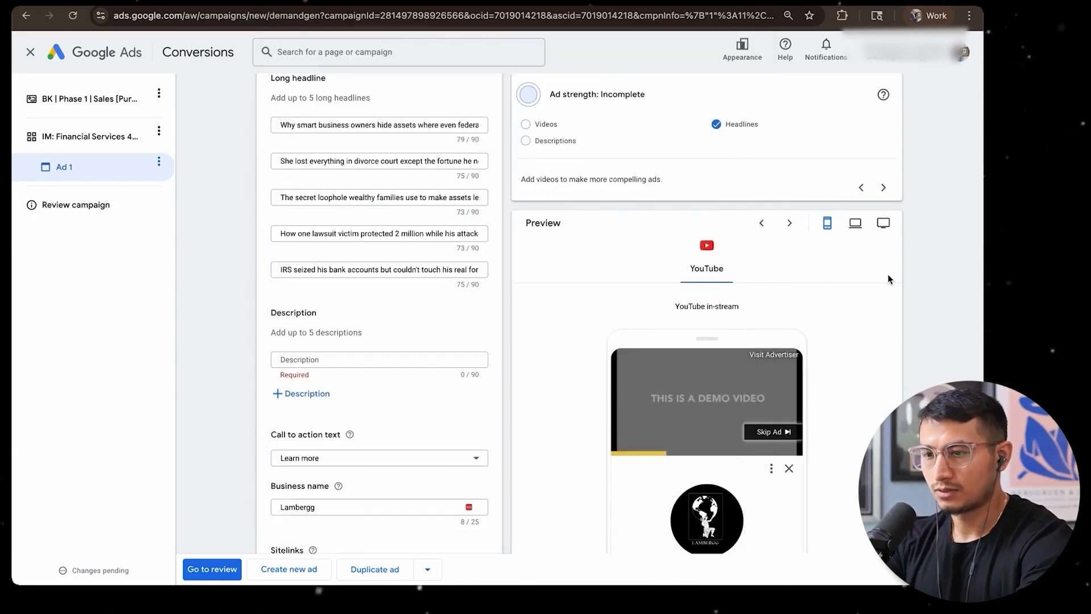
pyautogui.press('super+v')
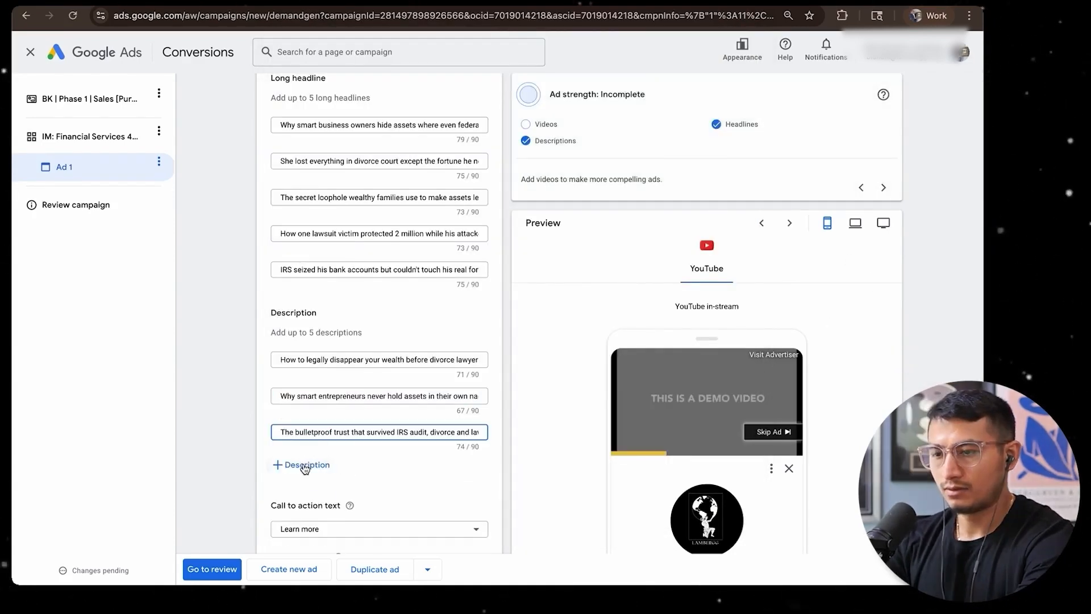
# Fill the four remaining descriptions with Claude's lines about smart entrepreneurs, the bulletproof trust surviving an IRS audit, the trust loophole and nursing homes
pyautogui.click(305, 464)
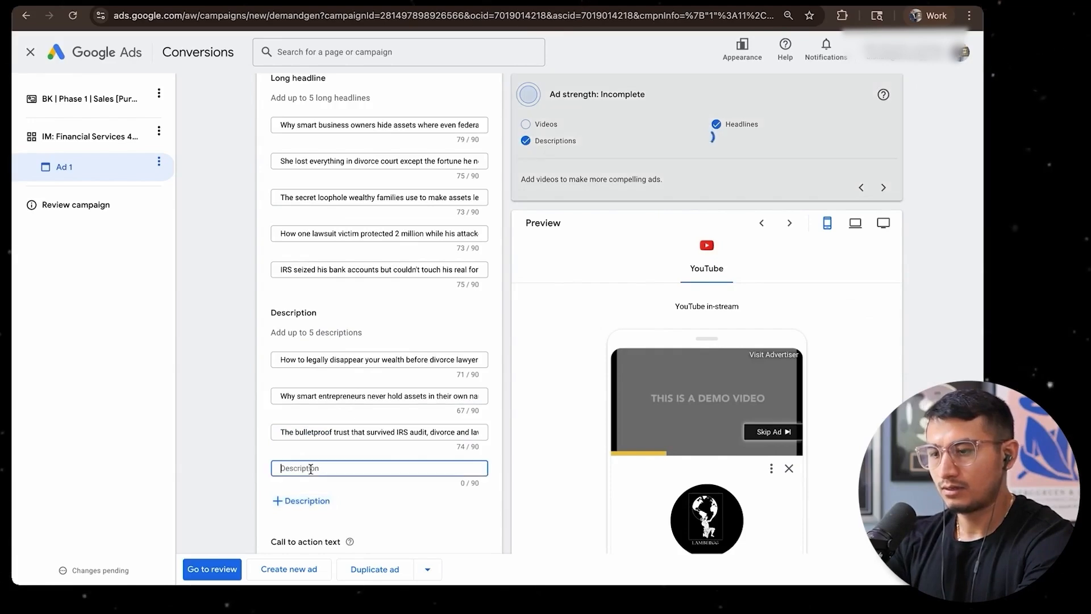
pyautogui.press('super+v')
pyautogui.click(1017, 287)
pyautogui.press('super+Tab')
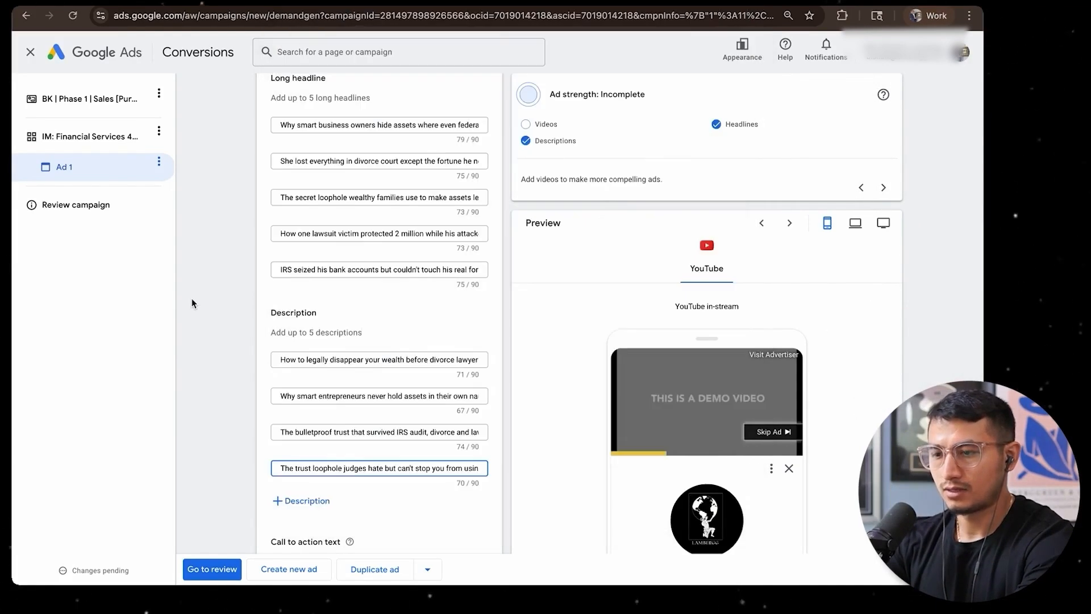
pyautogui.click(315, 496)
pyautogui.press('super+v')
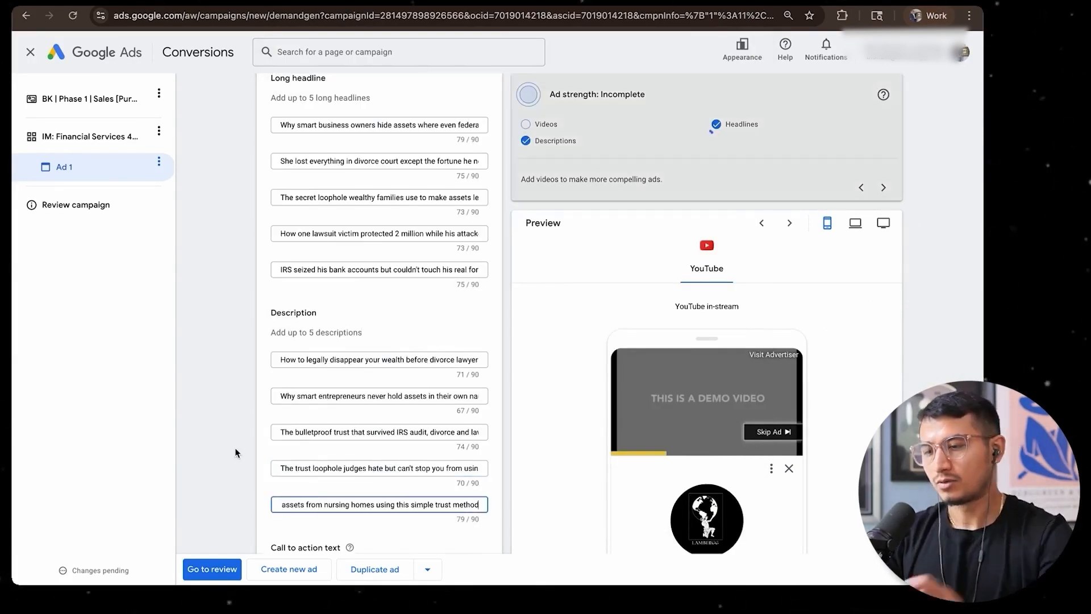
pyautogui.scroll(-2, 445, 451)
pyautogui.scroll(3, 446, 456)
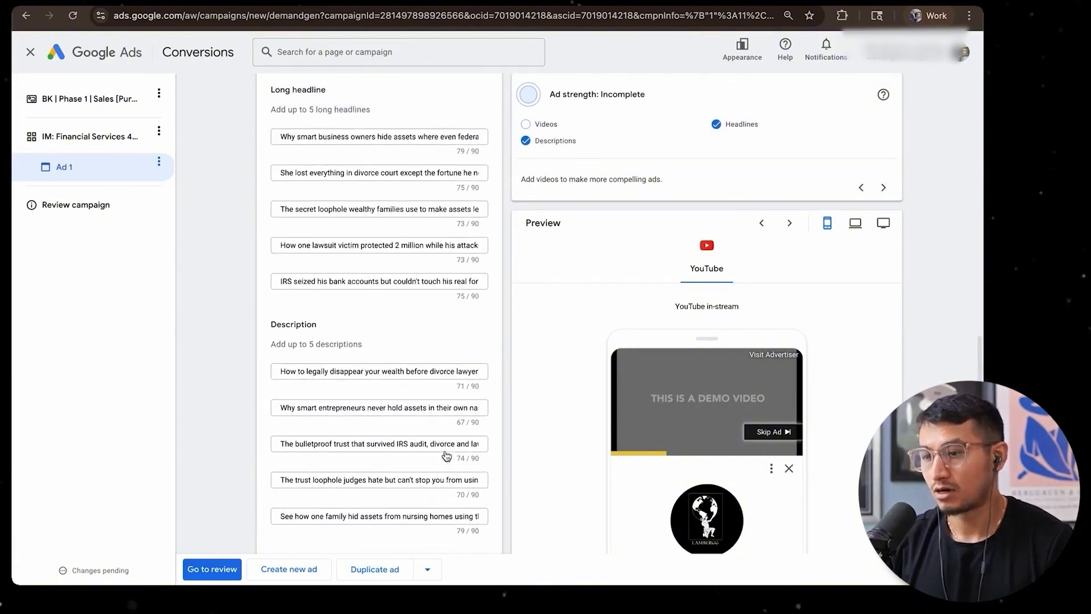
pyautogui.scroll(5, 404, 410)
pyautogui.scroll(1, 404, 407)
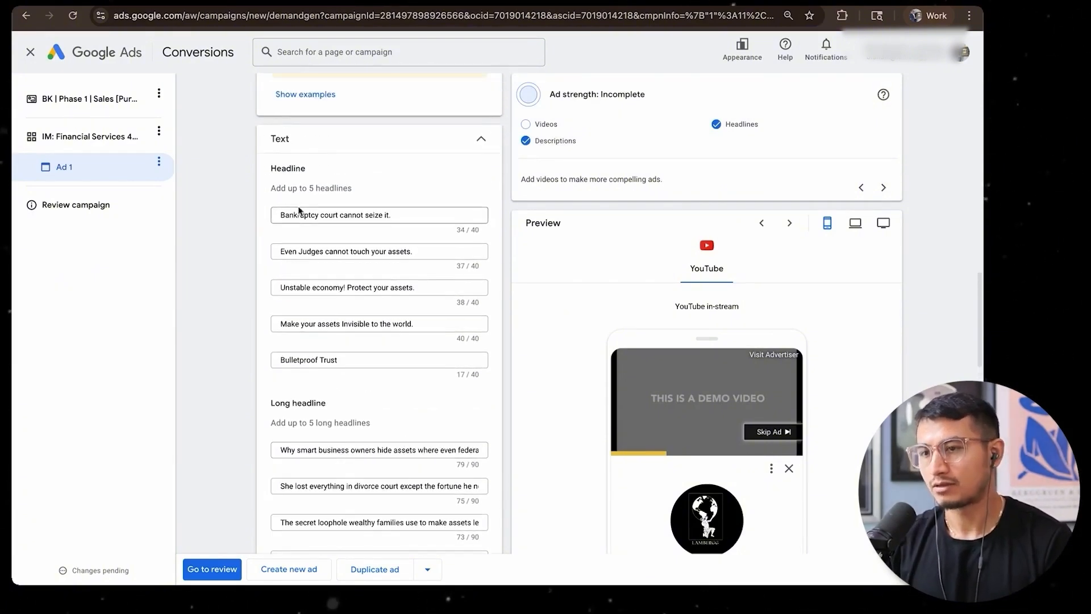
pyautogui.moveTo(269, 169); pyautogui.dragTo(312, 169)
pyautogui.click(312, 172)
pyautogui.scroll(-2, 295, 384)
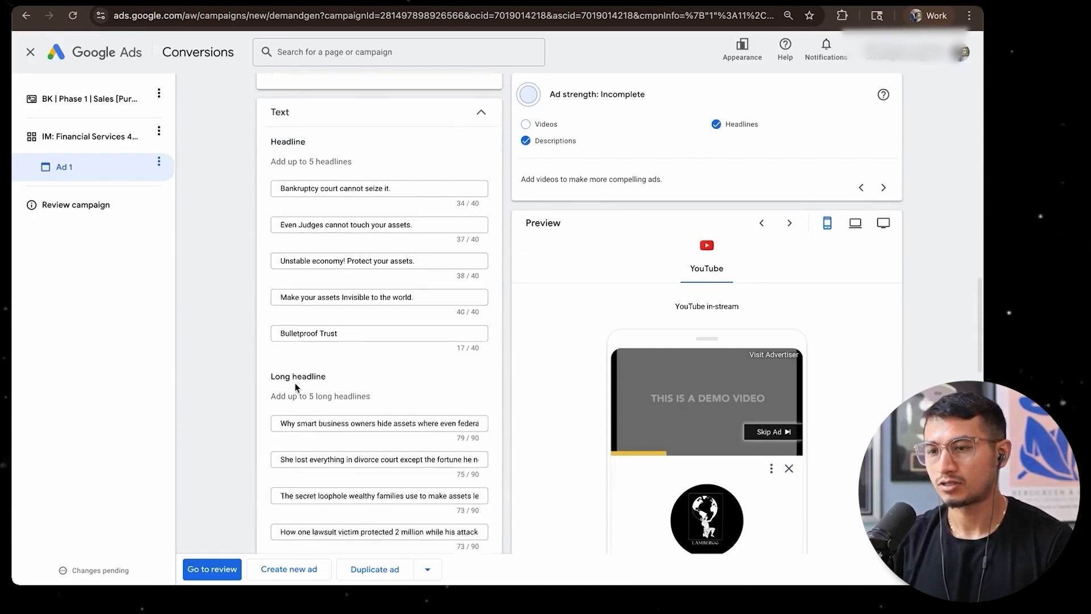
pyautogui.scroll(-3, 288, 328)
# Copy the shareable link of the "Hook 4 | Starker v US | 16x9 BPT Guide" video in YouTube Studio and add it to the ad's videos
pyautogui.scroll(14, 361, 362)
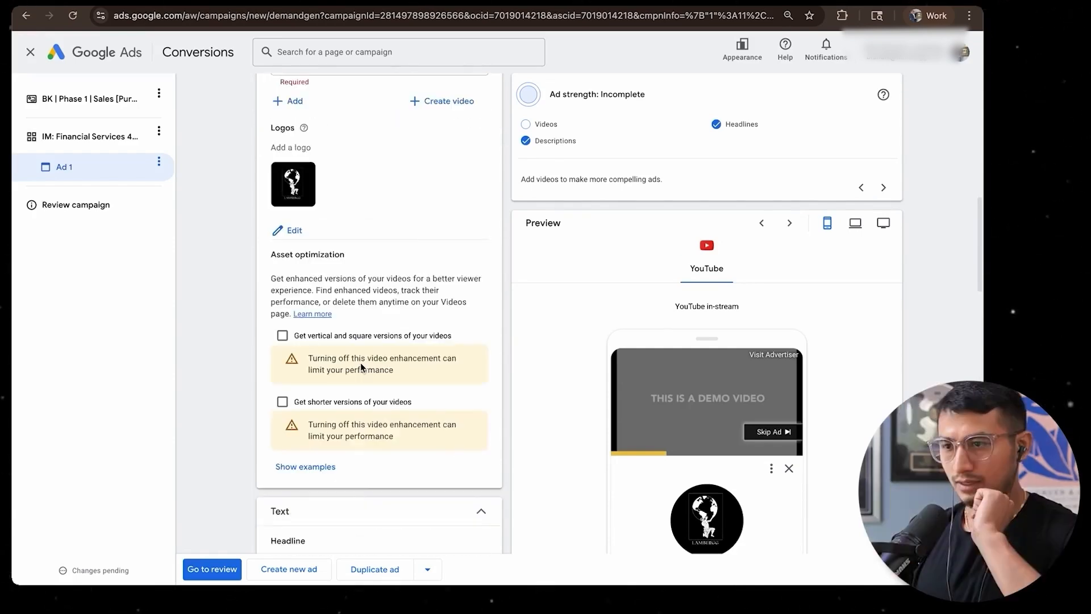
pyautogui.click(360, 283)
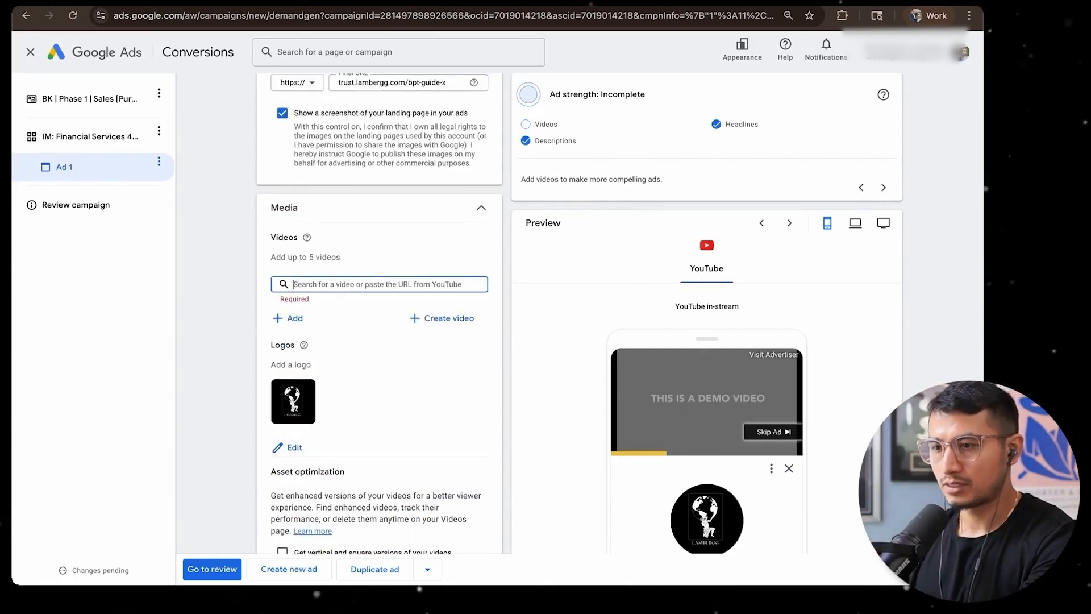
pyautogui.click(511, 3)
pyautogui.click(445, 250)
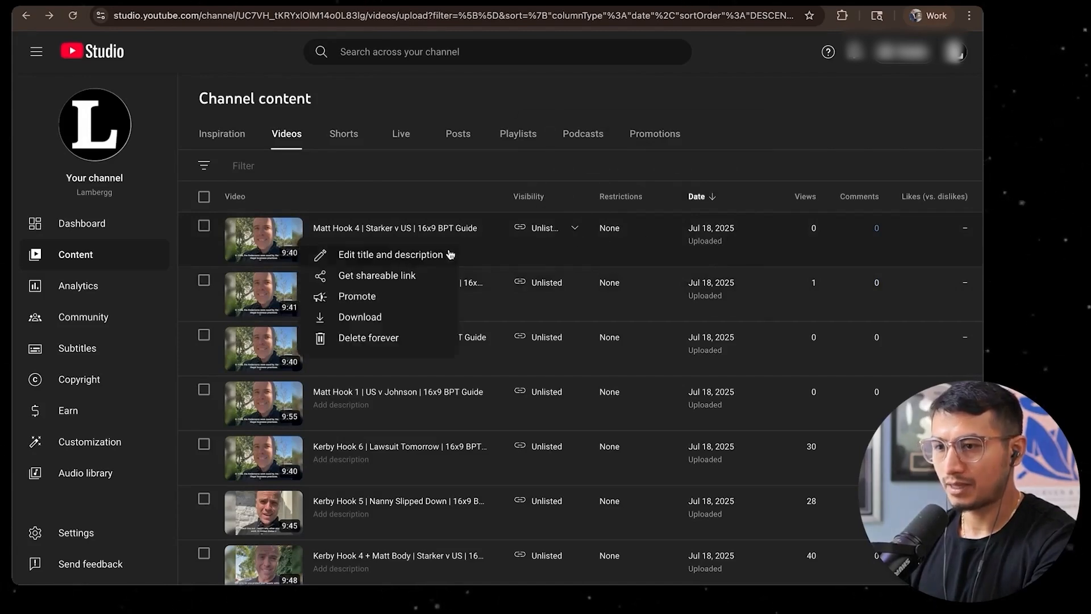
pyautogui.click(391, 277)
pyautogui.click(445, 250)
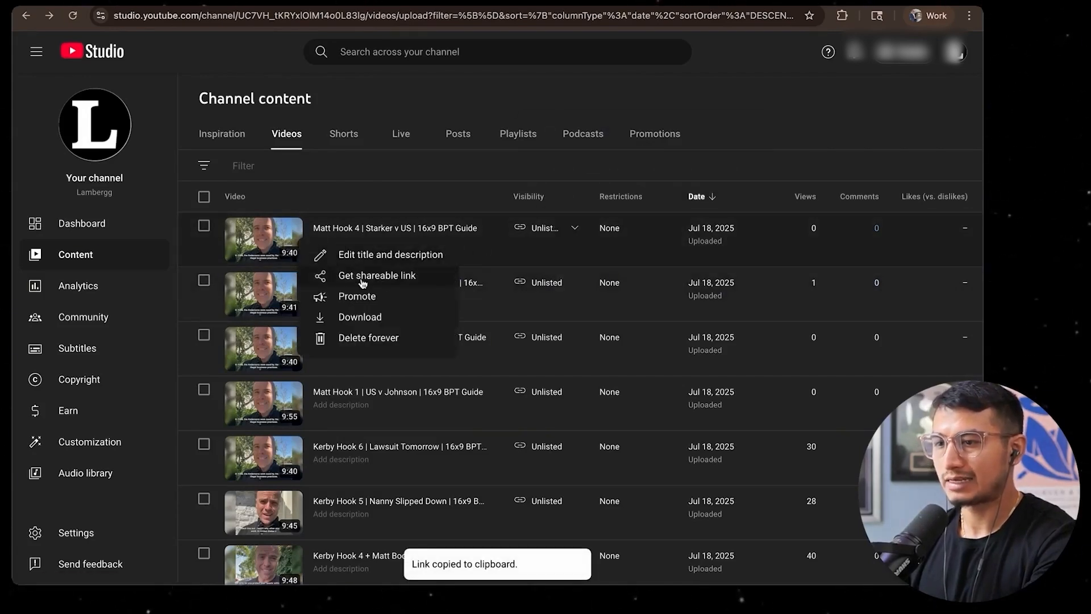
pyautogui.click(175, 4)
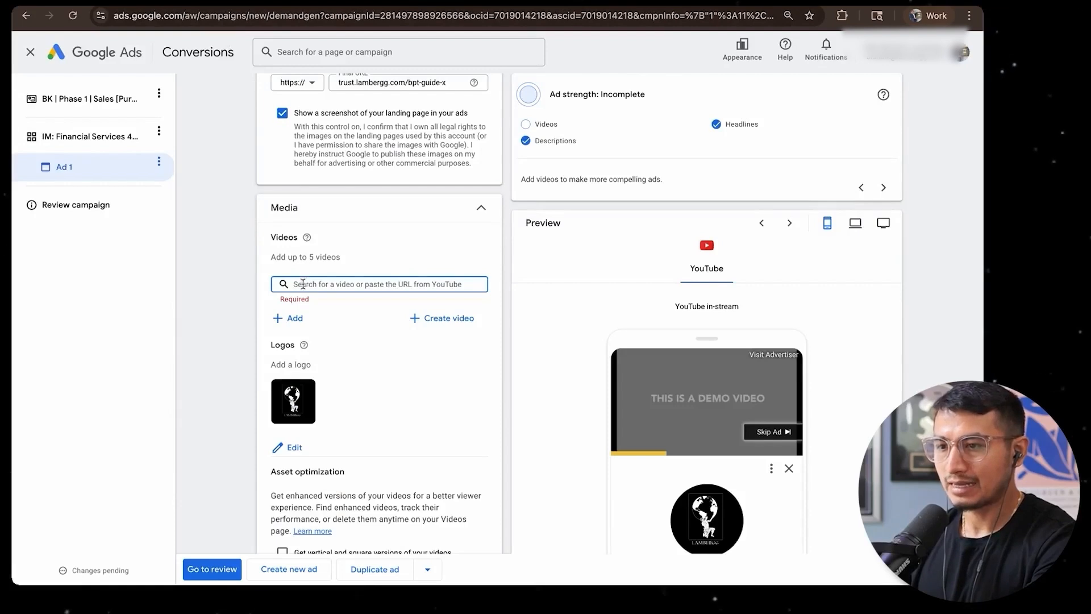
pyautogui.hotkey('ctrl', 'v')
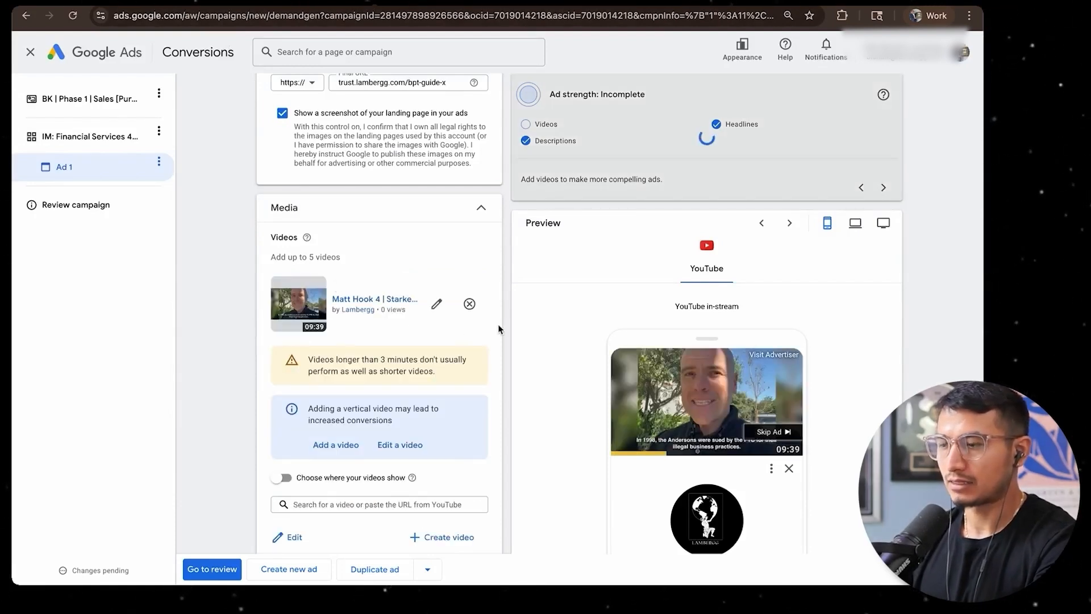
# Enable choosing where the ad's videos show and limit the added video to In-stream, excluding Shorts and In-feed
pyautogui.scroll(-3, 498, 330)
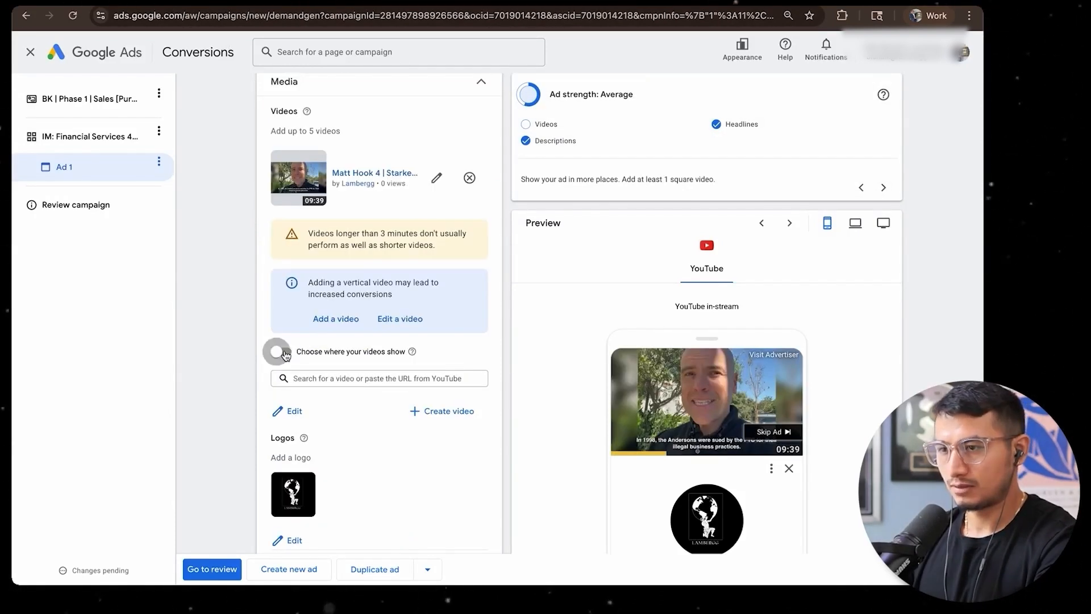
pyautogui.click(281, 351)
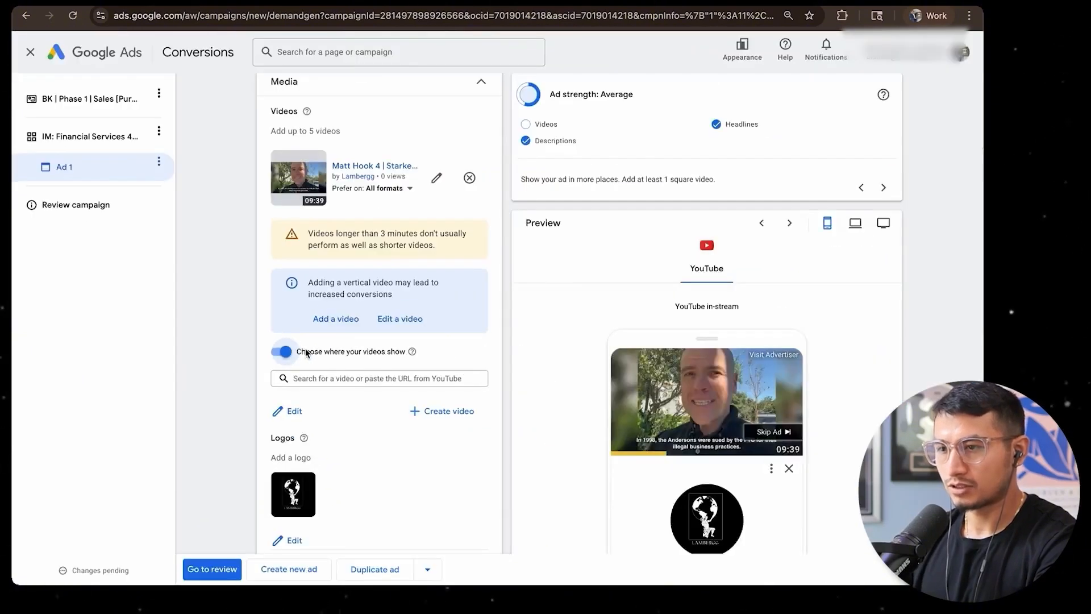
pyautogui.click(396, 189)
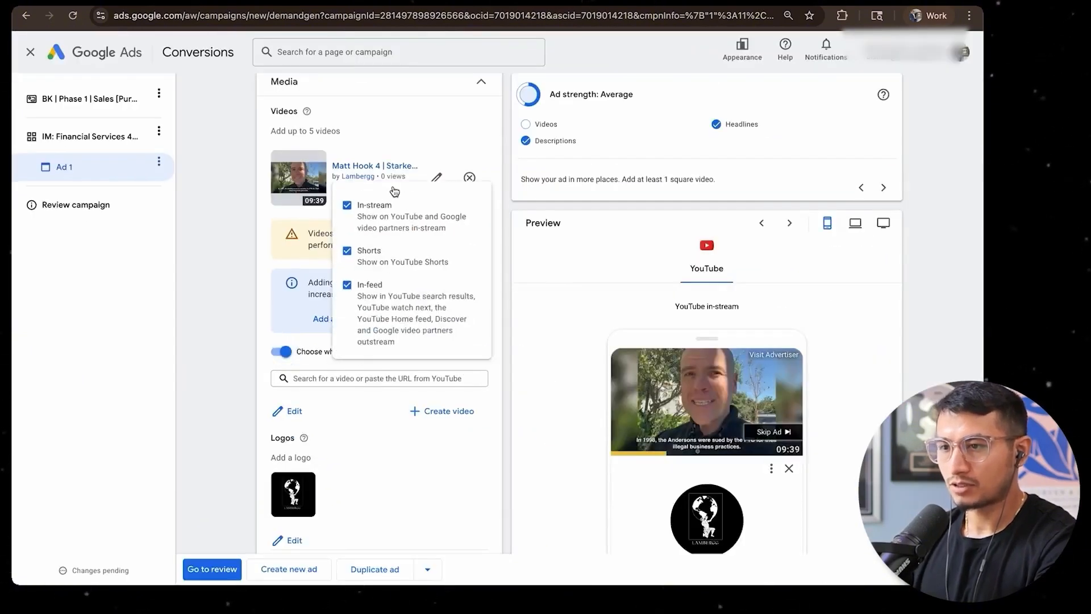
pyautogui.click(347, 253)
pyautogui.click(347, 288)
pyautogui.click(504, 263)
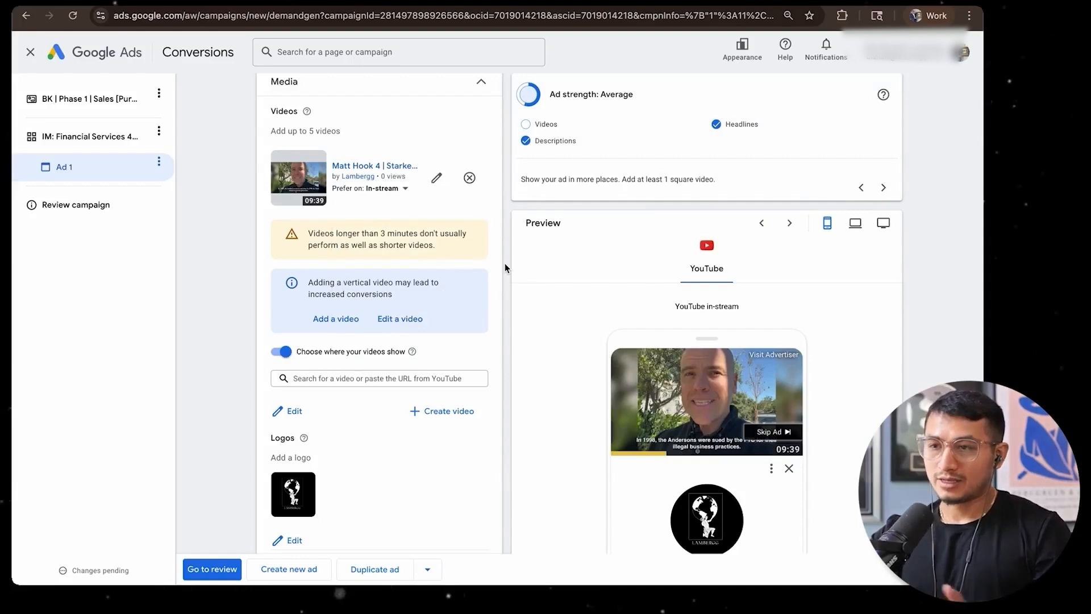
# Examine the In-stream, Shorts and In-feed placement options offered for the ad's video
pyautogui.click(392, 190)
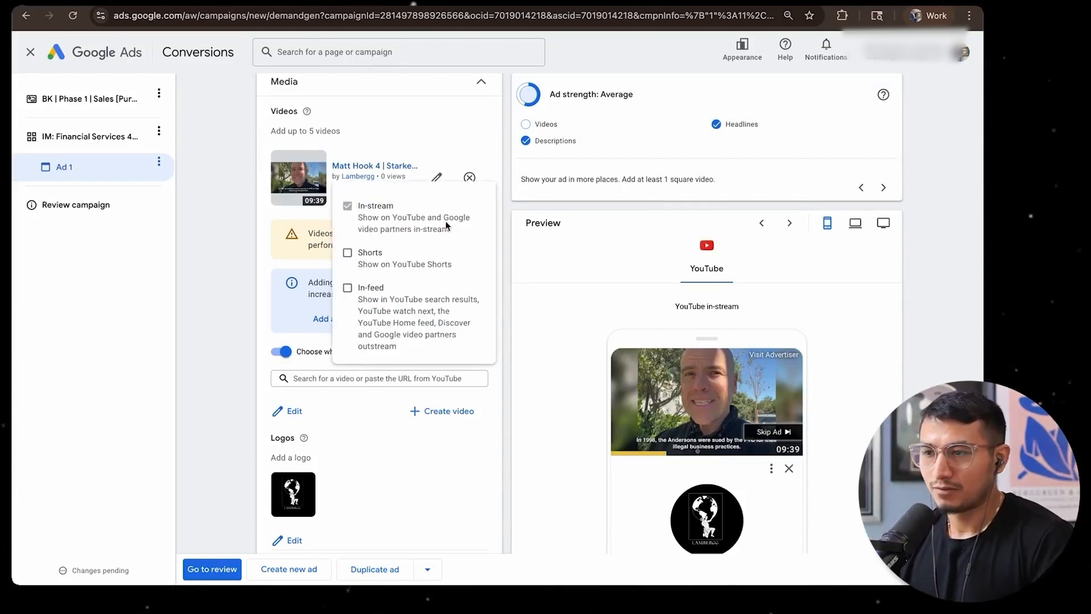
pyautogui.click(514, 225)
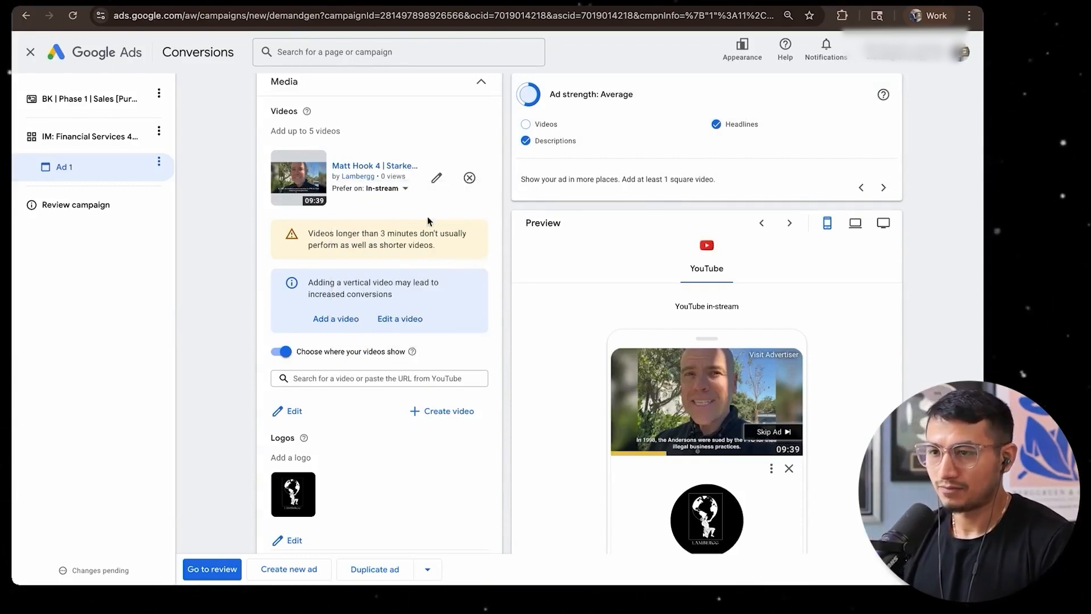
pyautogui.click(383, 193)
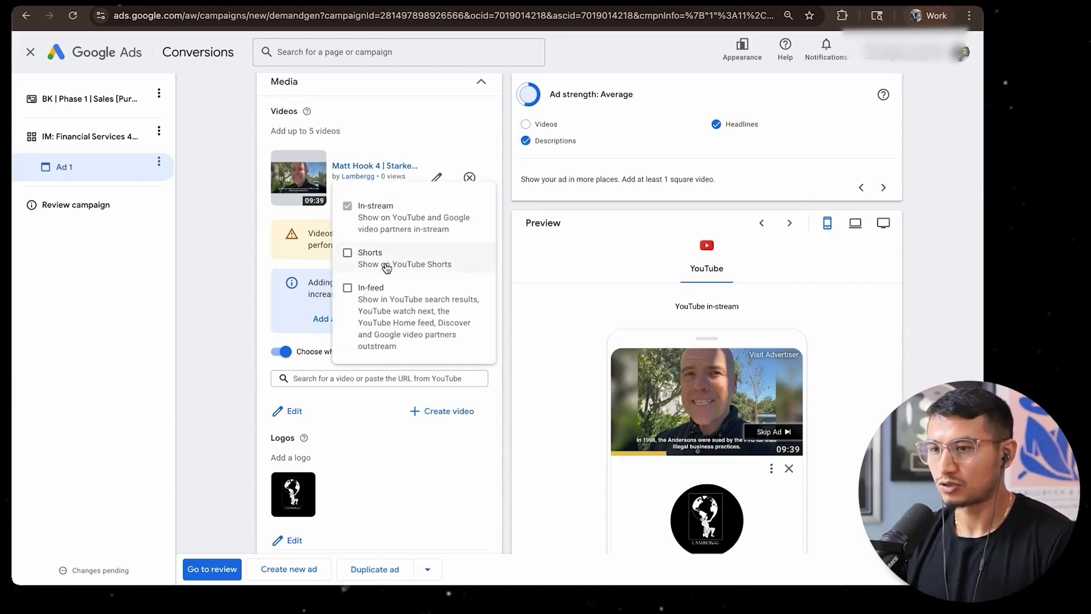
pyautogui.click(503, 299)
pyautogui.click(392, 191)
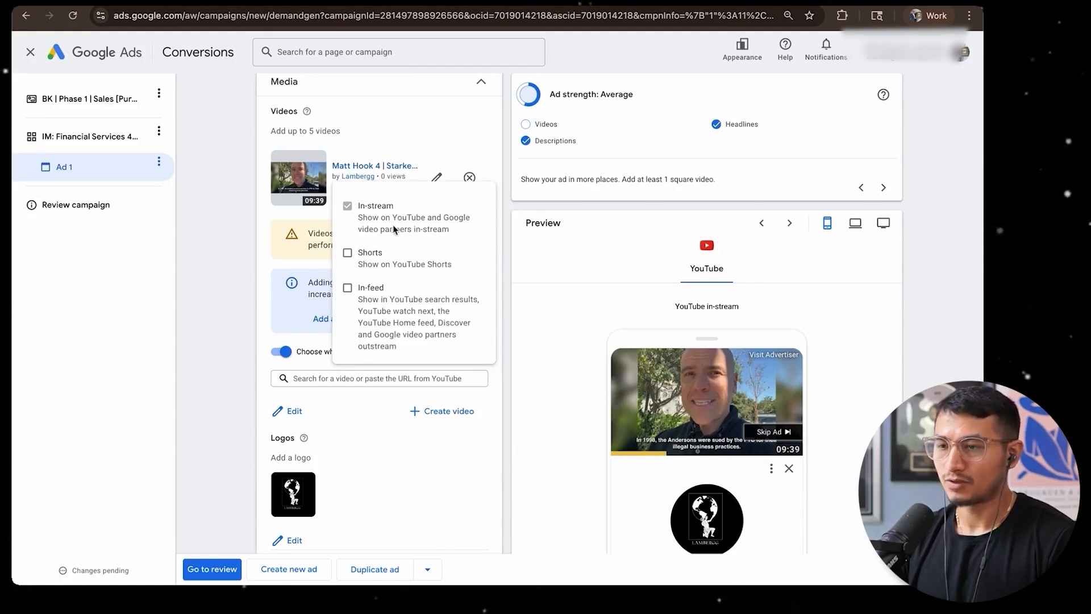
pyautogui.click(499, 228)
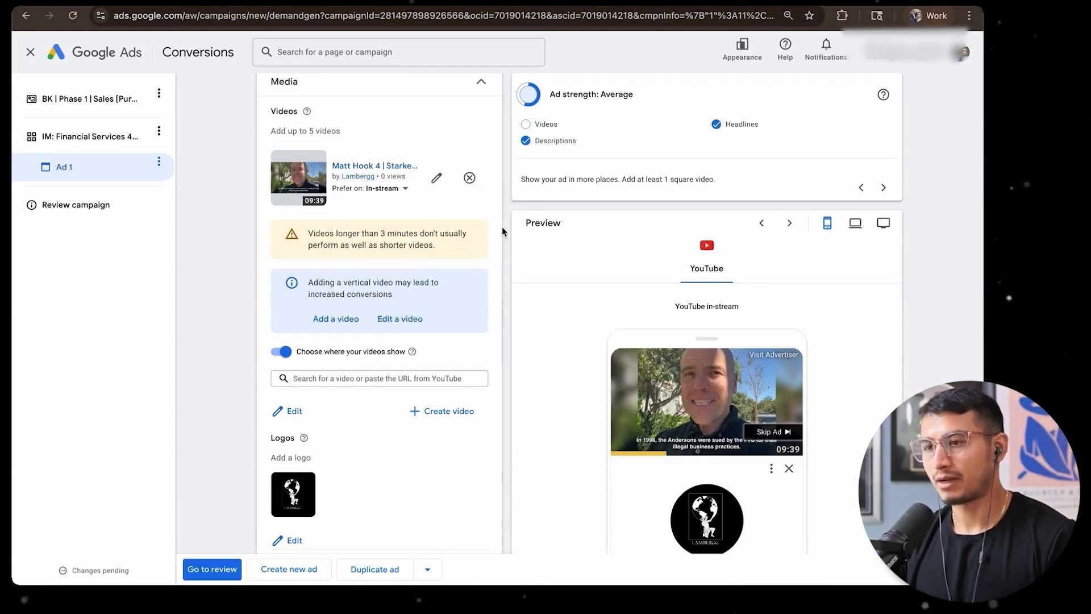
pyautogui.click(386, 191)
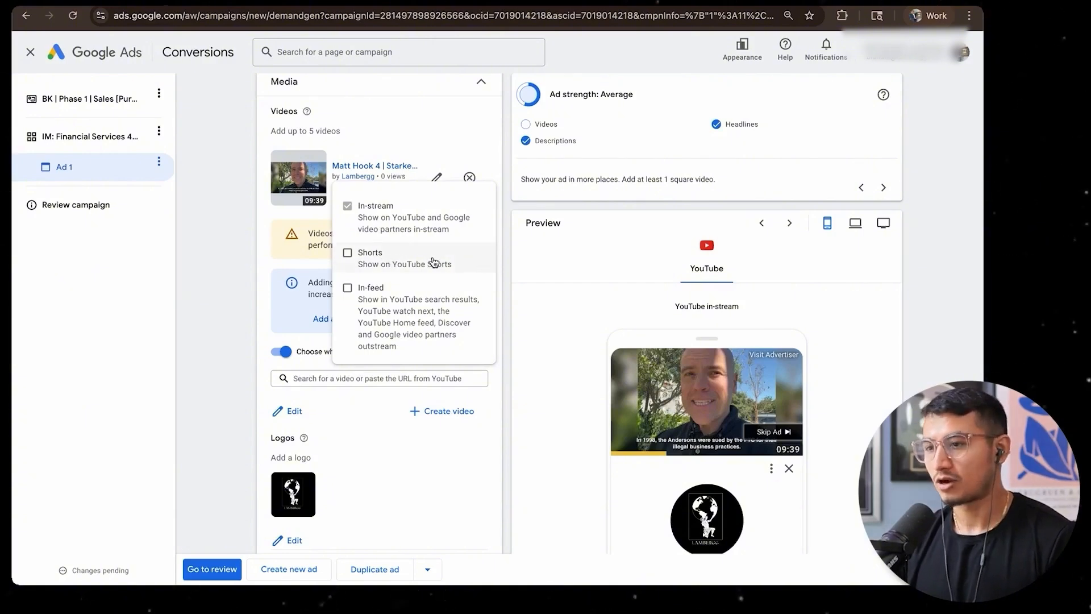
pyautogui.click(510, 255)
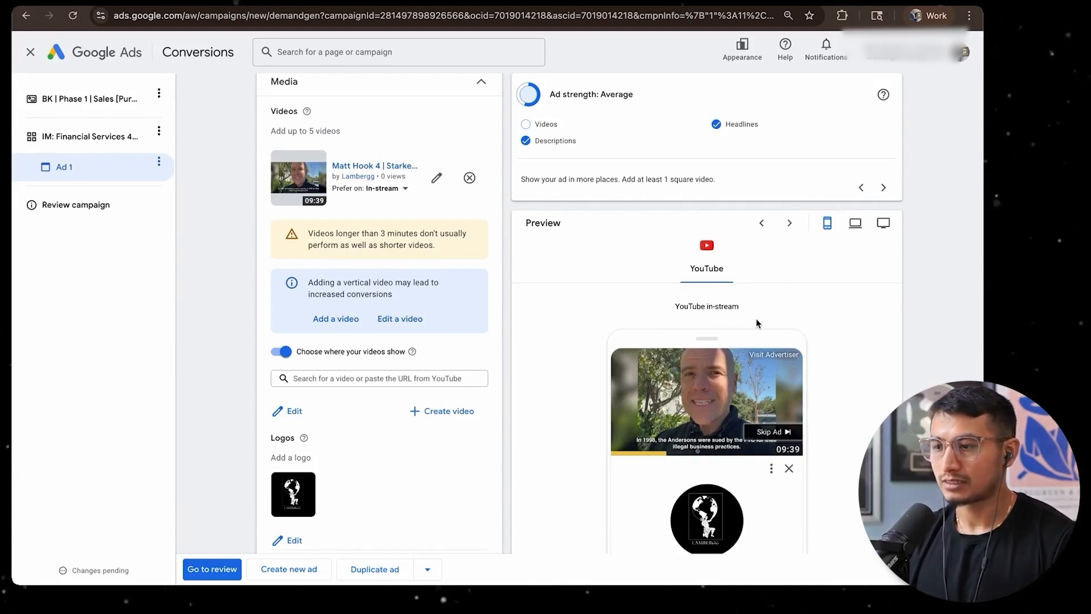
# Examine the ad's Media section, including the video's placement preference and the note about videos longer than 3 minutes
pyautogui.scroll(-2, 699, 418)
pyautogui.scroll(5, 886, 378)
pyautogui.scroll(-2, 887, 378)
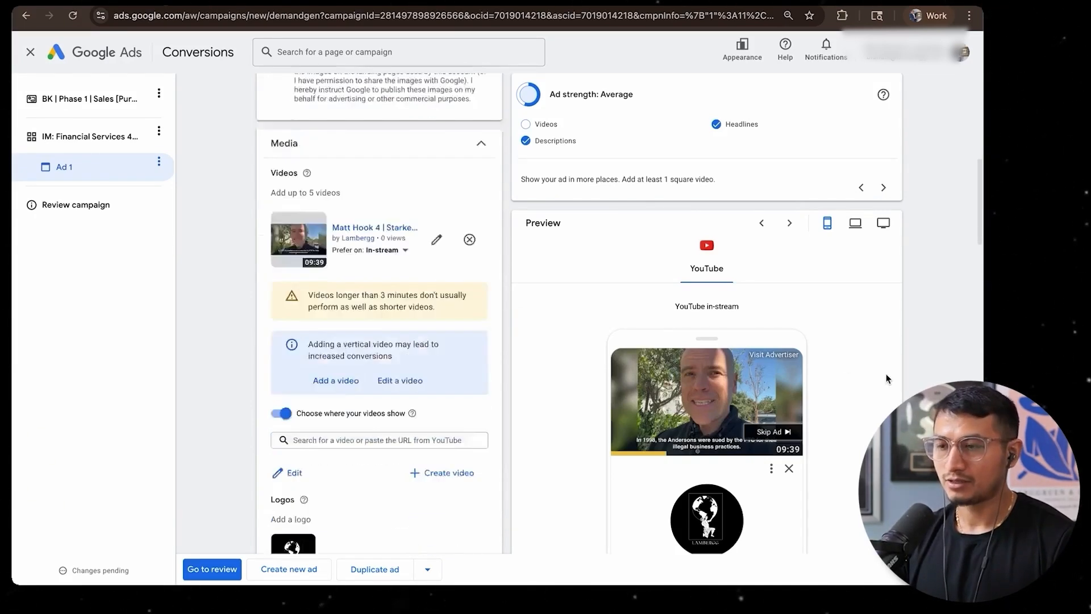
pyautogui.scroll(1, 887, 378)
pyautogui.click(383, 280)
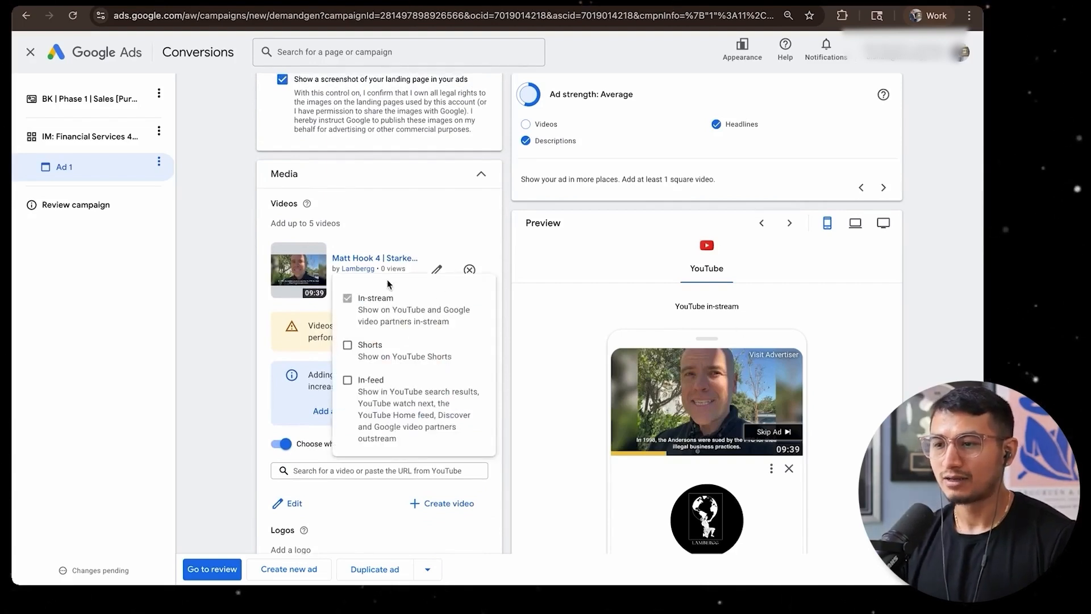
pyautogui.click(544, 317)
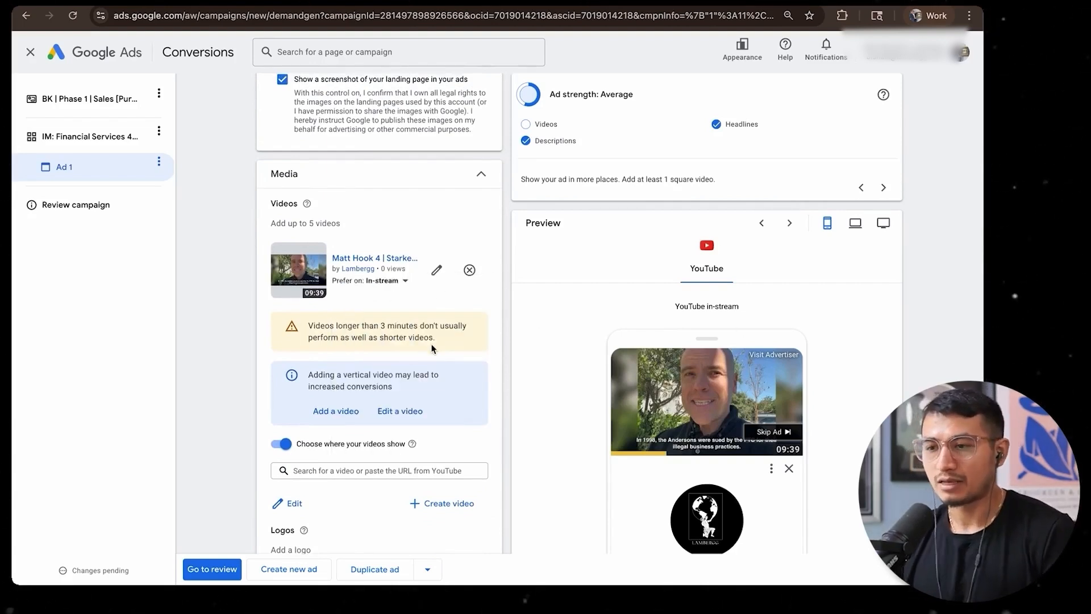
pyautogui.moveTo(427, 332); pyautogui.dragTo(307, 324)
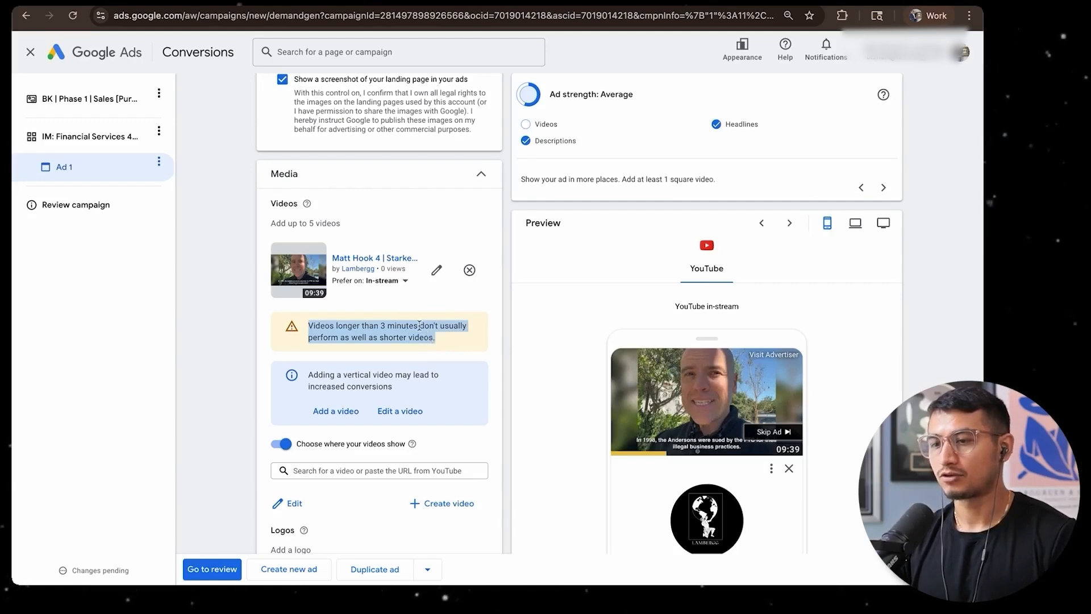
pyautogui.click(390, 280)
# Replace the ad's logo with the red 7.png image from the asset library and save the choice
pyautogui.scroll(-4, 398, 353)
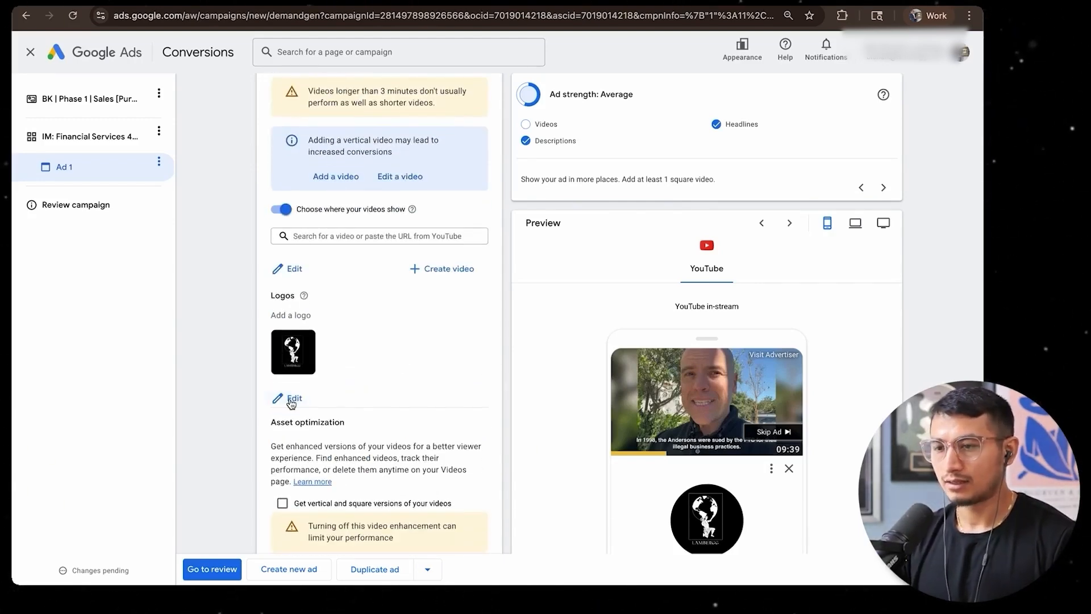
pyautogui.click(291, 400)
pyautogui.click(402, 234)
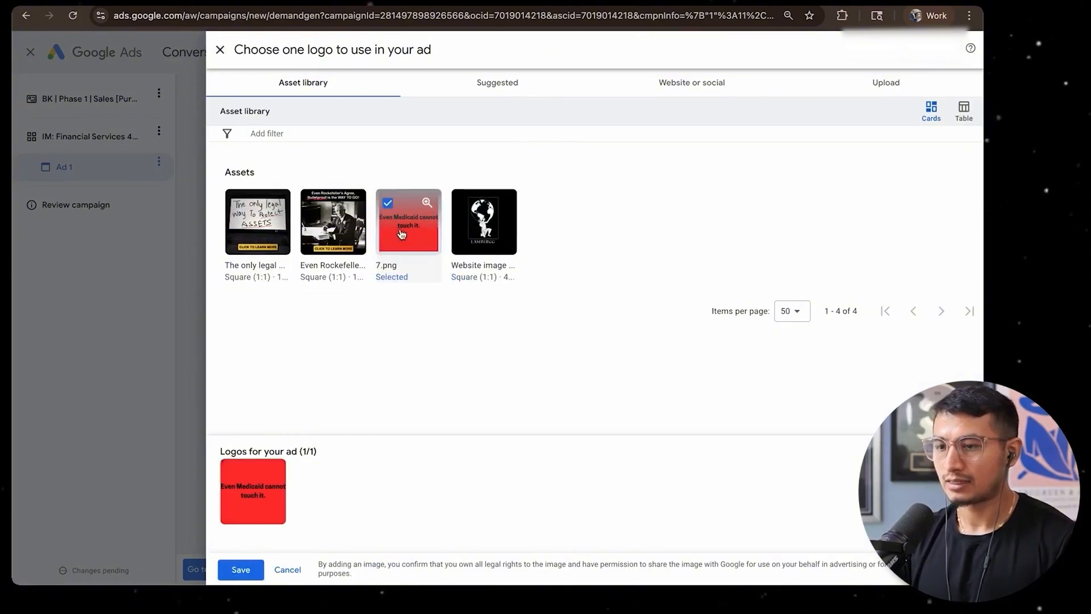
pyautogui.click(240, 569)
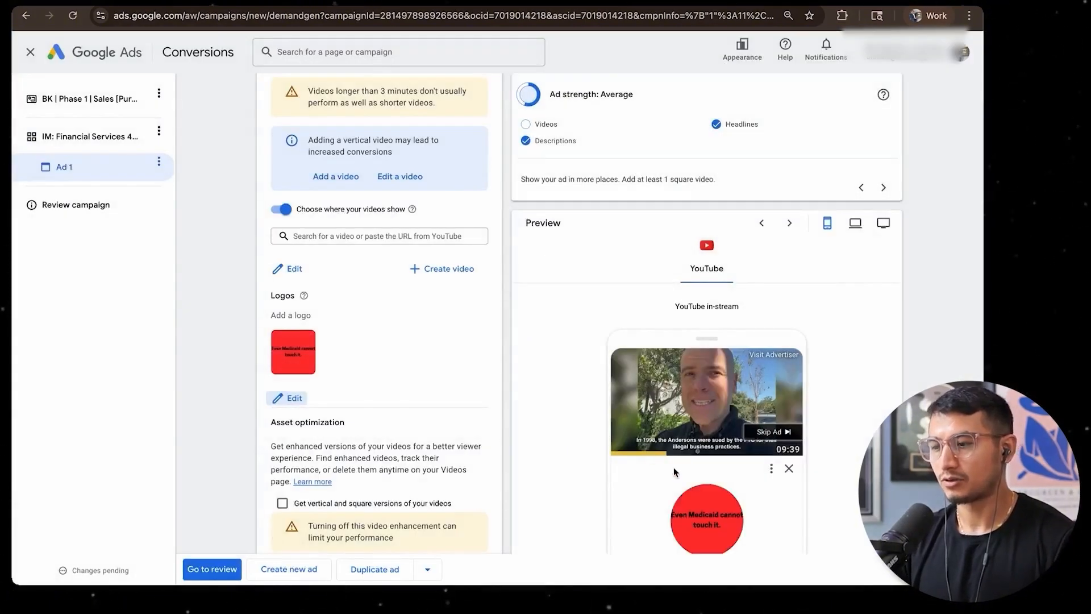
# Remove the 7.png logo from the ad and try the Website image from the asset library, then deselect it
pyautogui.click(305, 325)
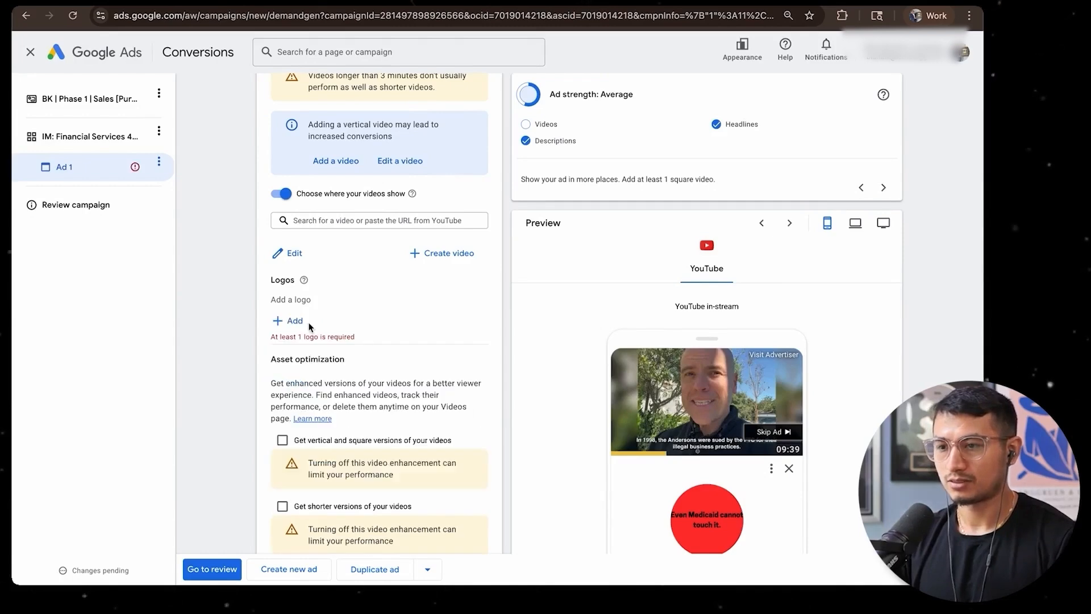
pyautogui.click(307, 324)
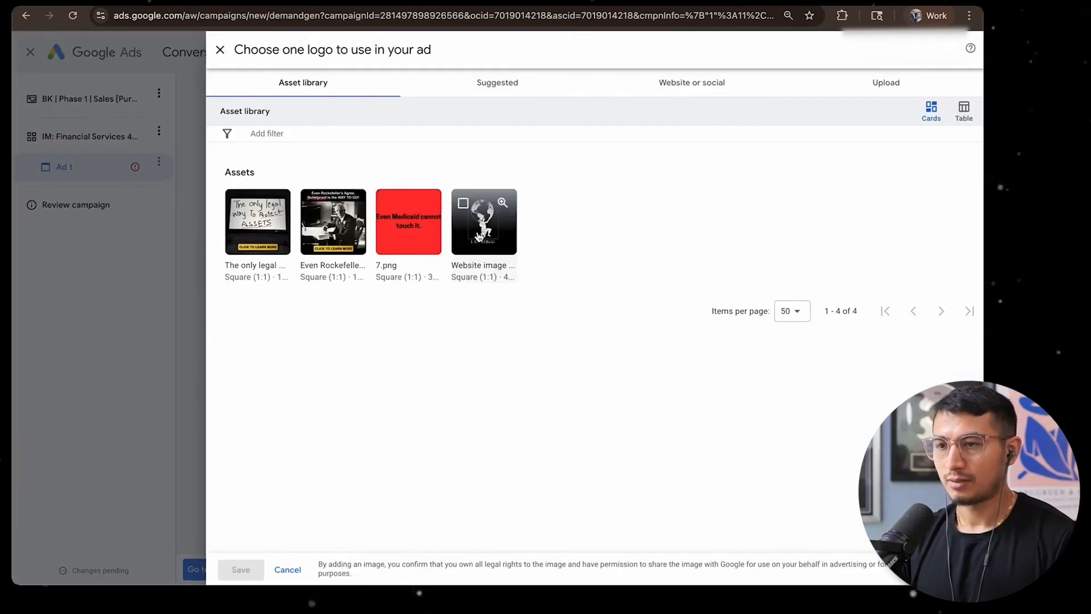
pyautogui.click(479, 238)
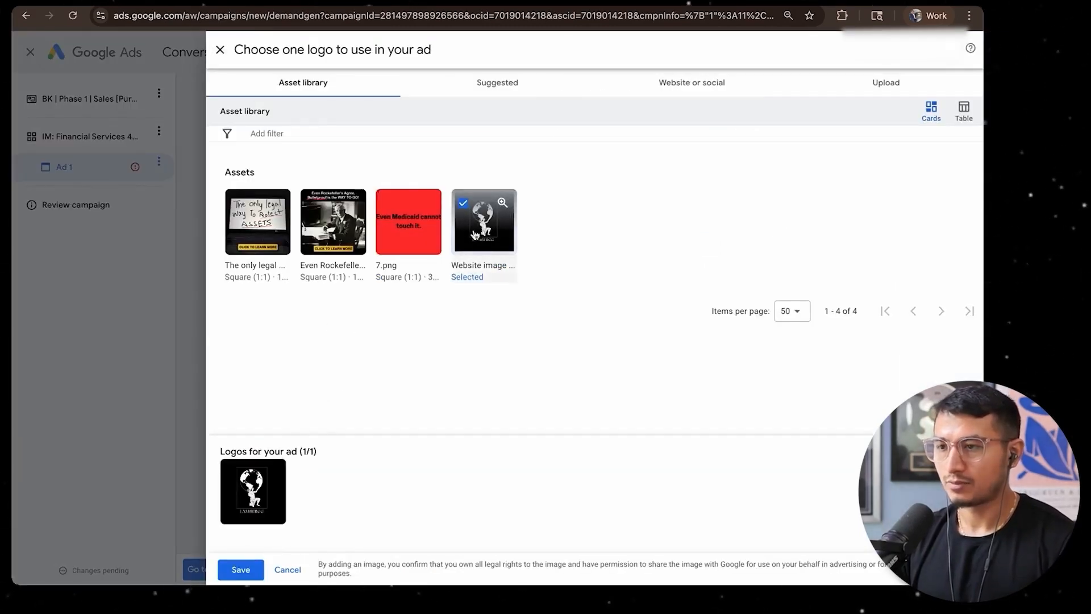
pyautogui.click(461, 209)
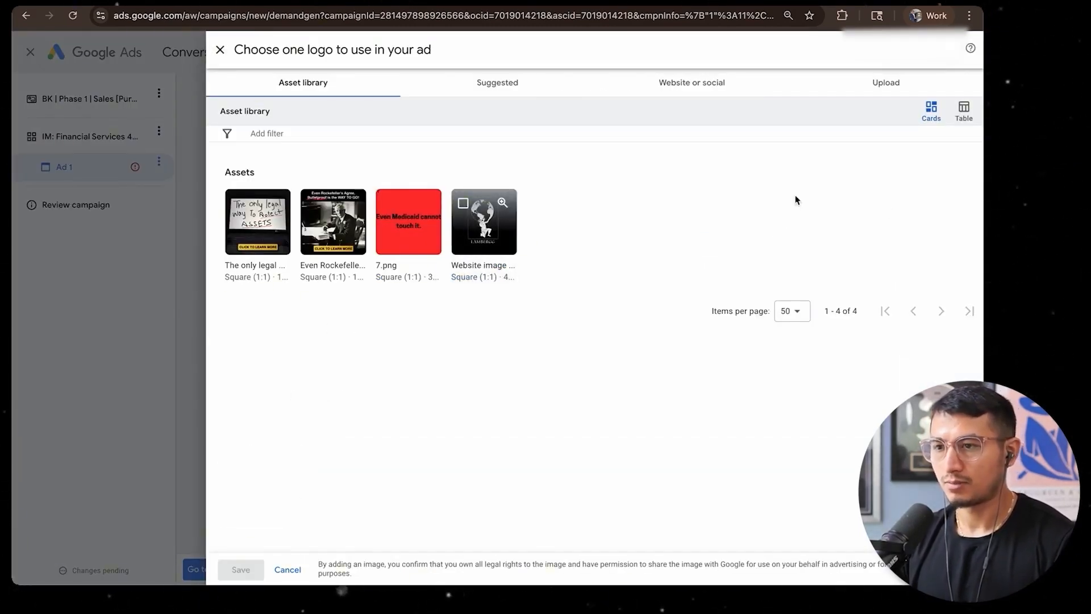
# Upload Favicon-black.png from the Logo folder on the desktop, accept the 1:1 crop and save it as the ad's logo
pyautogui.click(869, 82)
pyautogui.click(572, 352)
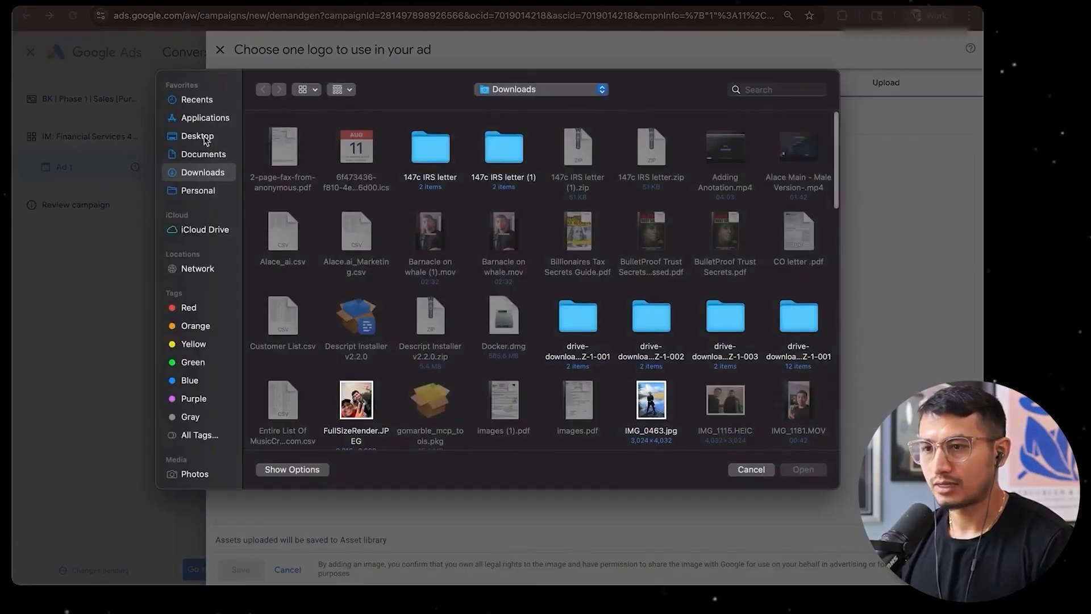
pyautogui.click(197, 136)
pyautogui.doubleClick(356, 147)
pyautogui.doubleClick(283, 147)
pyautogui.doubleClick(282, 146)
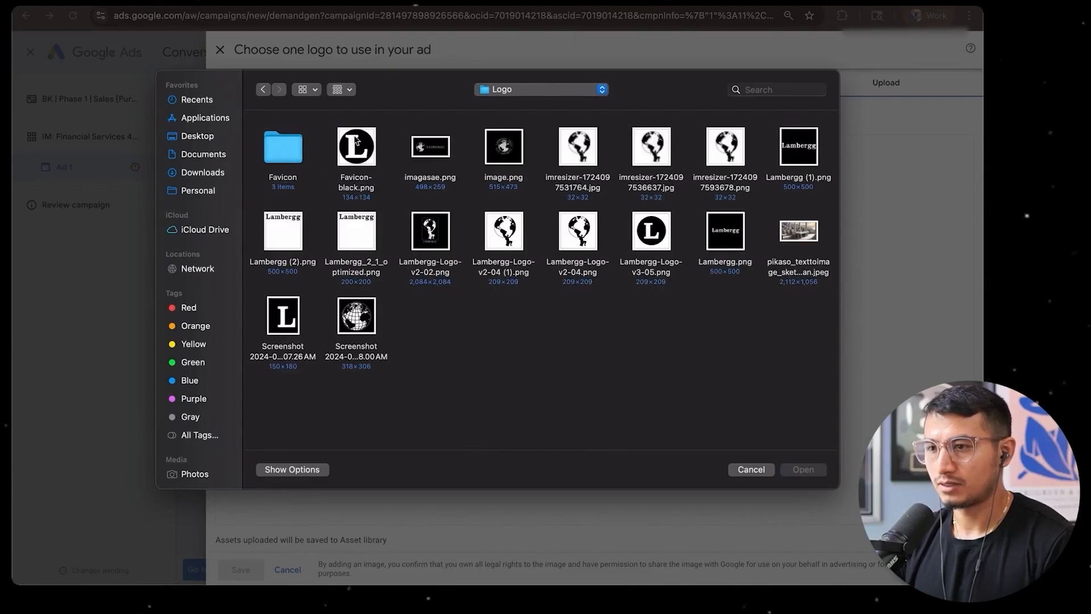
pyautogui.click(657, 229)
pyautogui.doubleClick(357, 147)
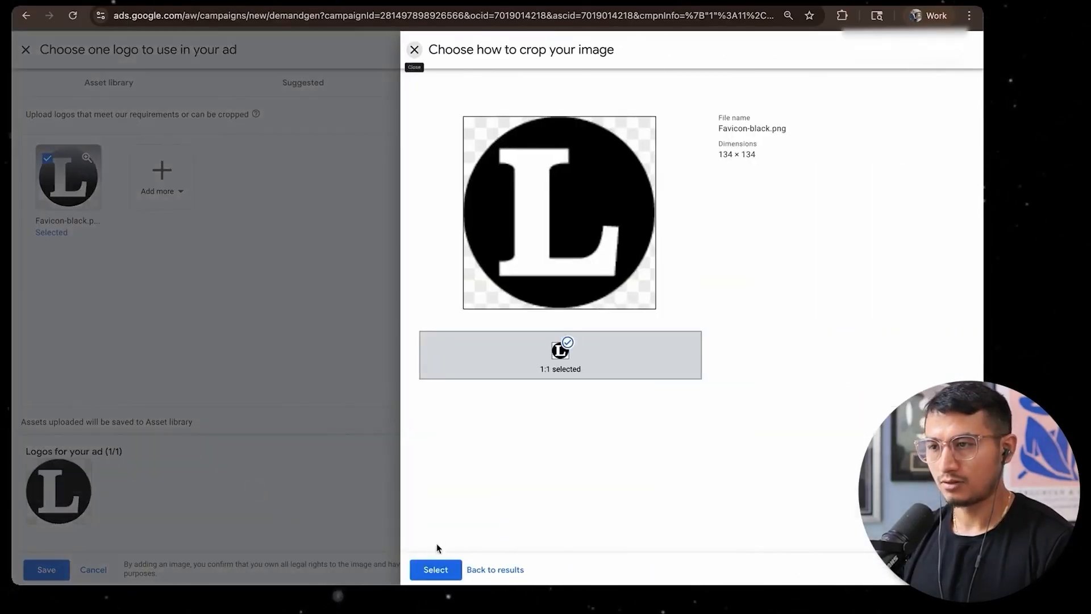
pyautogui.click(435, 569)
pyautogui.click(241, 570)
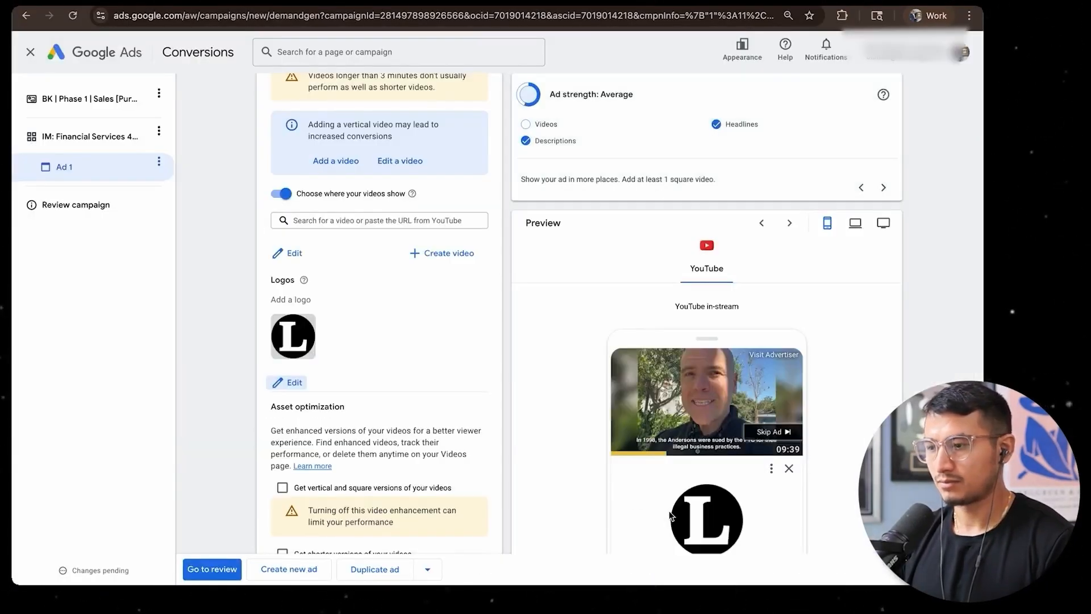
# Replace the ad's logo by uploading Lambergg (1).png from the Logo folder instead of using the asset library's Website image
pyautogui.click(292, 315)
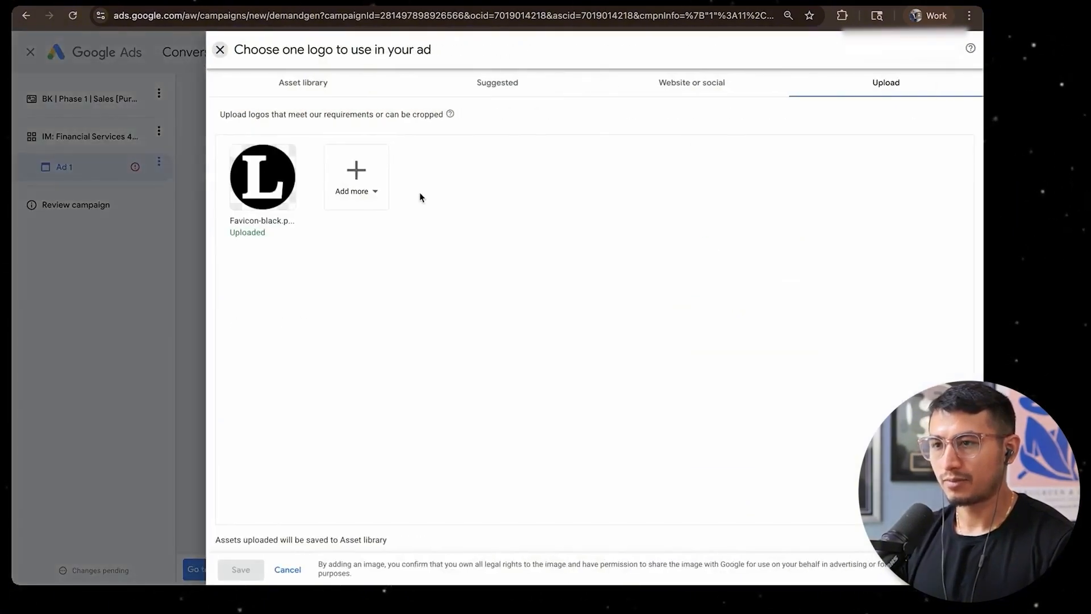
pyautogui.click(307, 94)
pyautogui.click(548, 222)
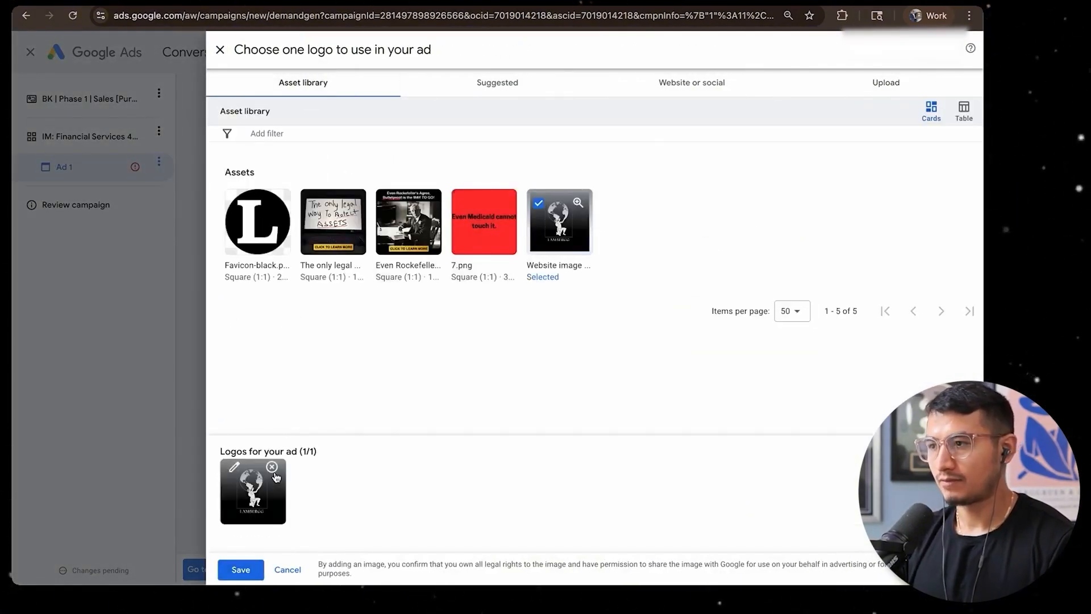
pyautogui.click(273, 469)
pyautogui.click(937, 85)
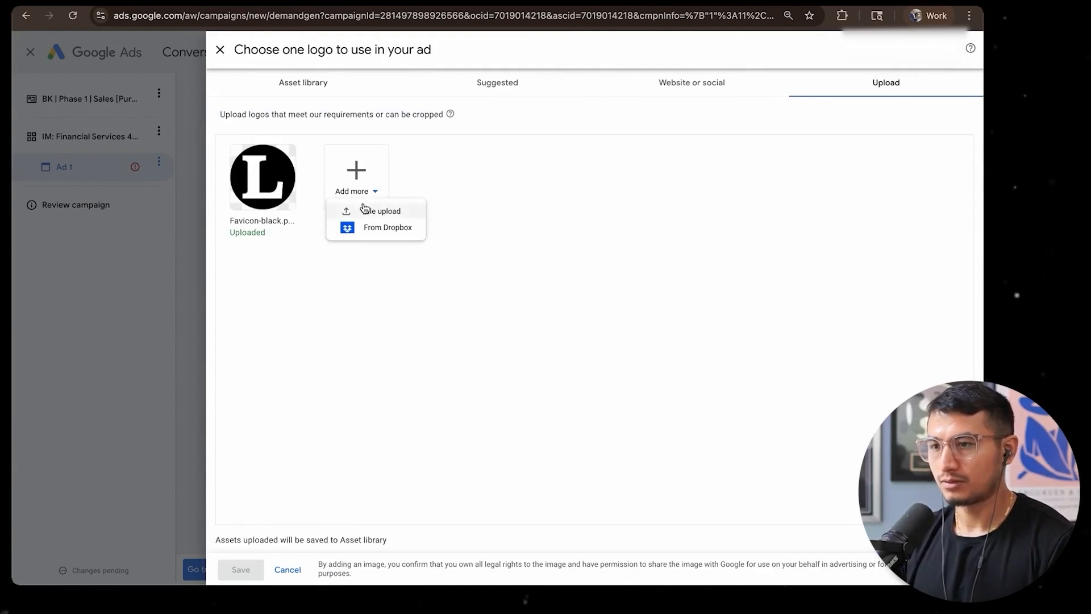
pyautogui.click(364, 210)
pyautogui.click(798, 175)
pyautogui.click(801, 468)
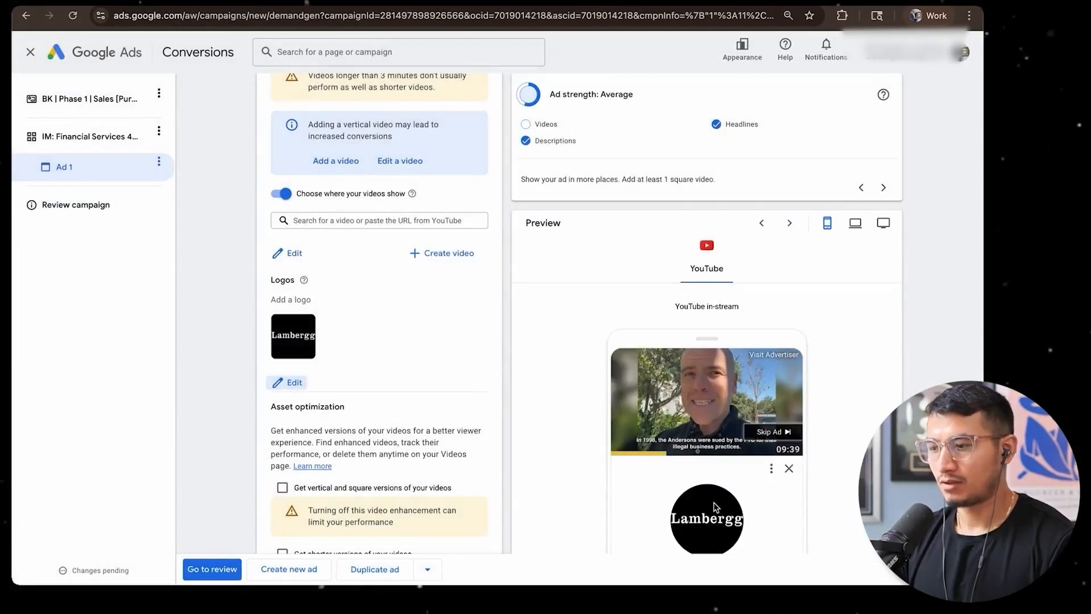
# Upload imagasae.png from the Logo folder and save it as the ad's logo
pyautogui.scroll(-1, 715, 503)
pyautogui.click(293, 377)
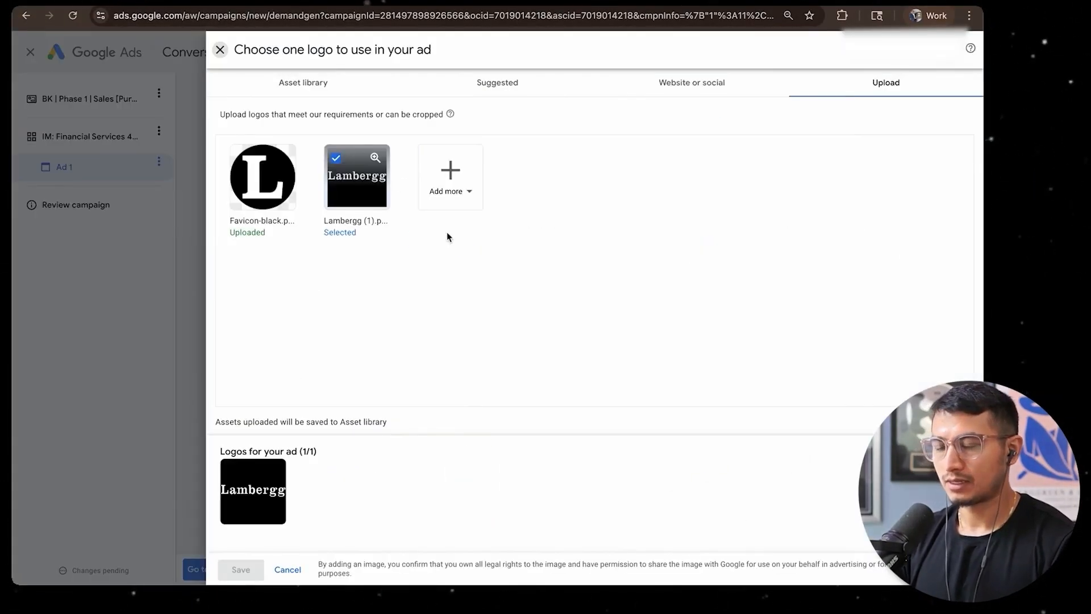
pyautogui.click(432, 193)
pyautogui.click(461, 209)
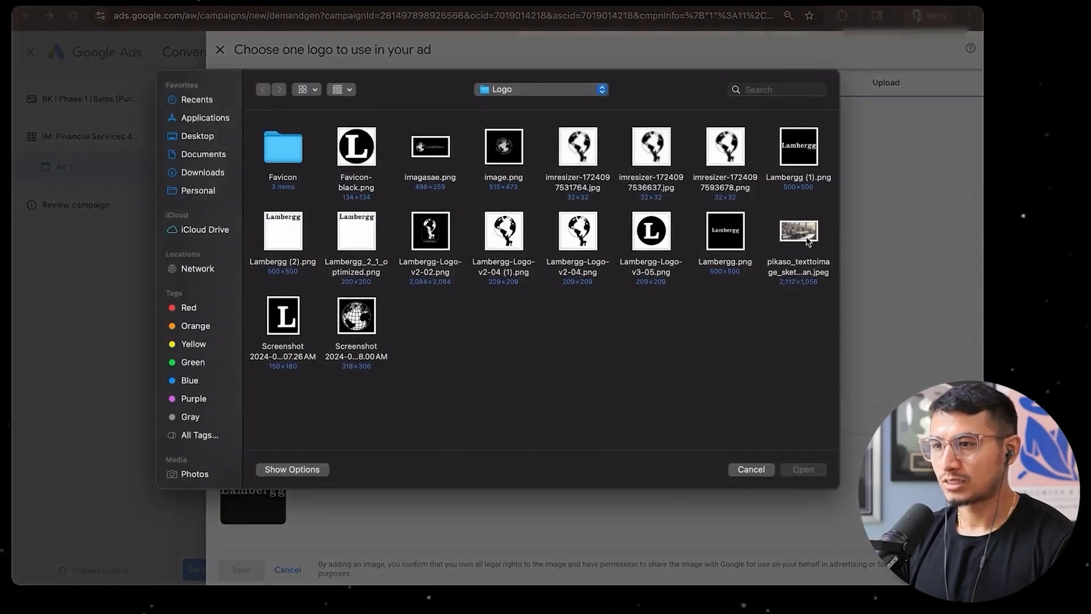
pyautogui.doubleClick(431, 148)
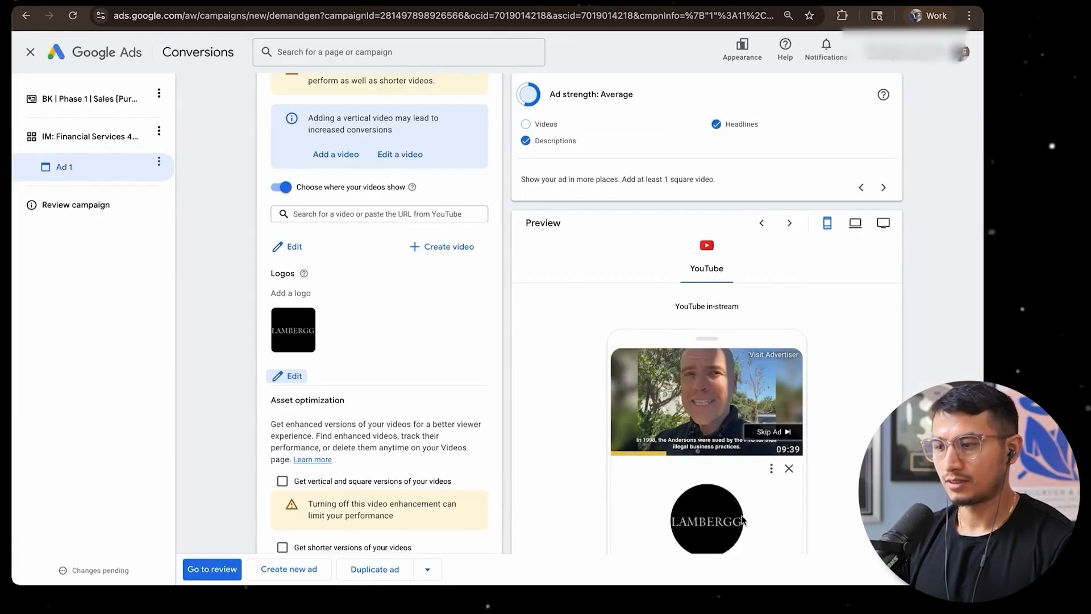
# Copy the Hook 4 16x9 BPT Guide video's title from YouTube Studio and use it as the ad name in Google Ads
pyautogui.scroll(4, 514, 438)
pyautogui.scroll(-2, 401, 370)
pyautogui.scroll(3, 401, 438)
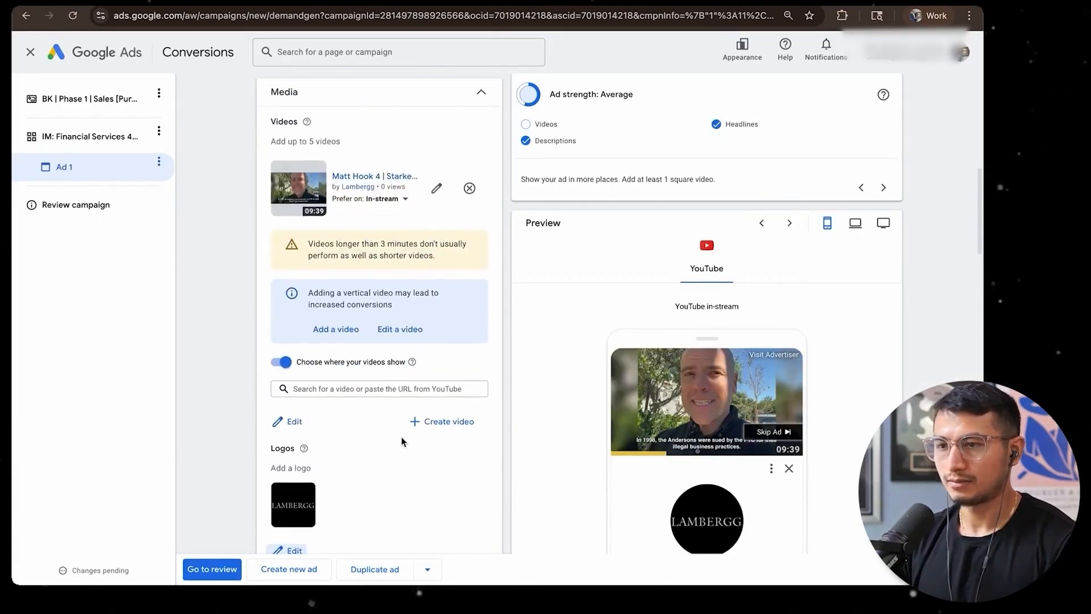
pyautogui.scroll(-10, 390, 298)
pyautogui.scroll(15, 390, 298)
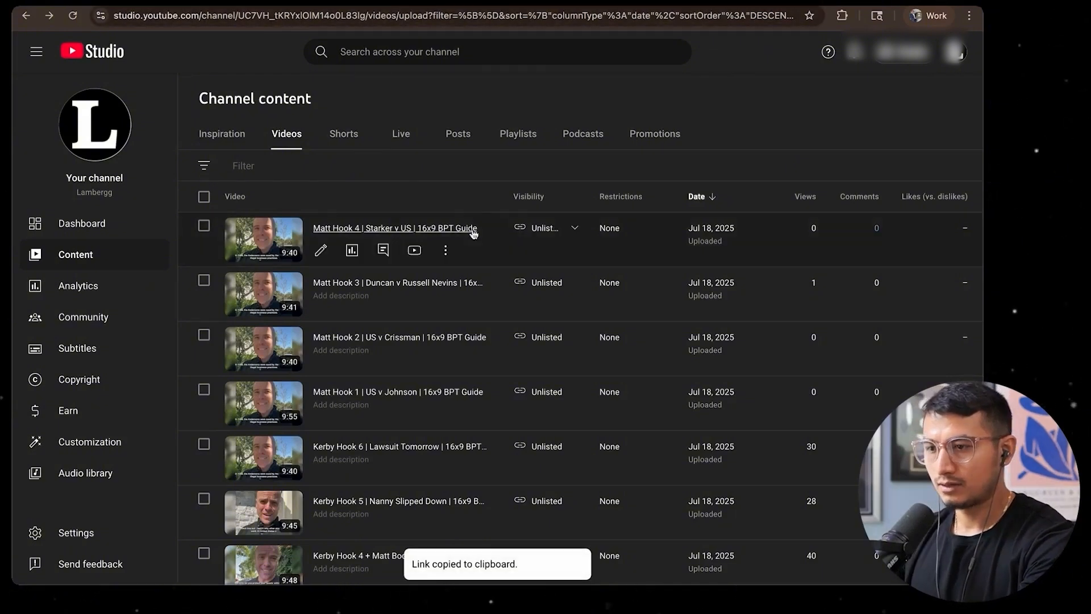
pyautogui.click(445, 253)
pyautogui.click(386, 251)
pyautogui.tripleClick(394, 269)
pyautogui.hotkey('ctrl', 'c')
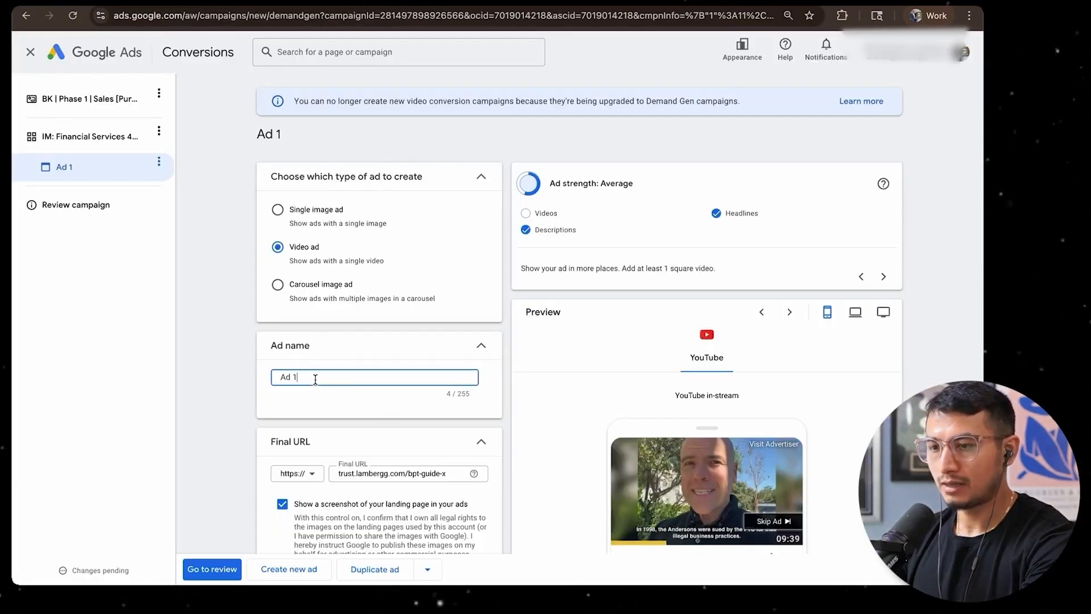
pyautogui.hotkey('ctrl', 'a')
pyautogui.hotkey('ctrl', 'v')
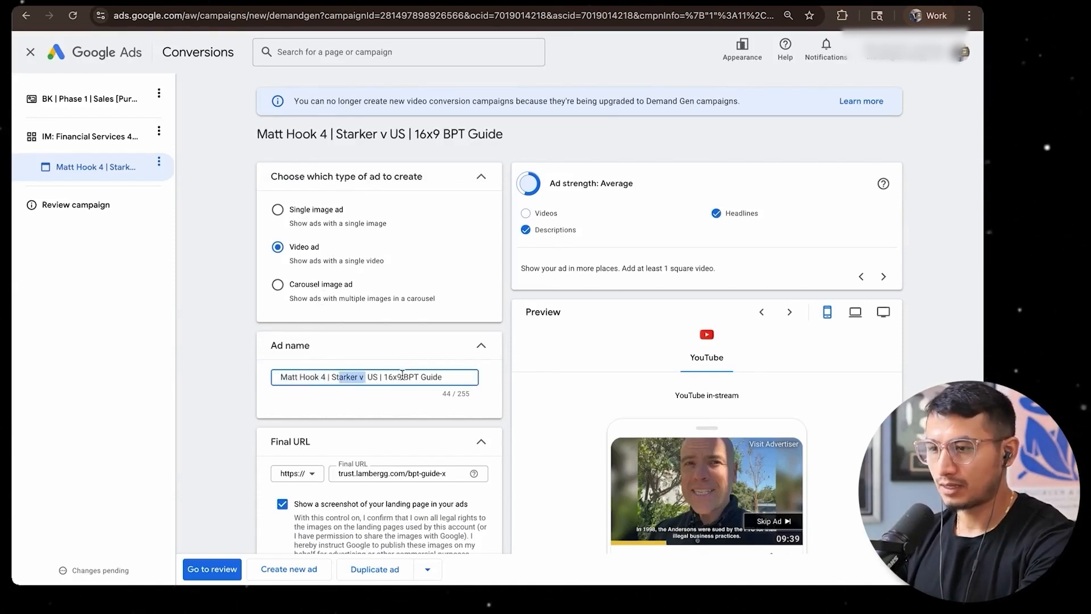
pyautogui.click(520, 385)
# Go to the campaign review and publish the BK | Phase 1 | Sales [Purchase] 8-20-25 campaign
pyautogui.scroll(-15, 488, 379)
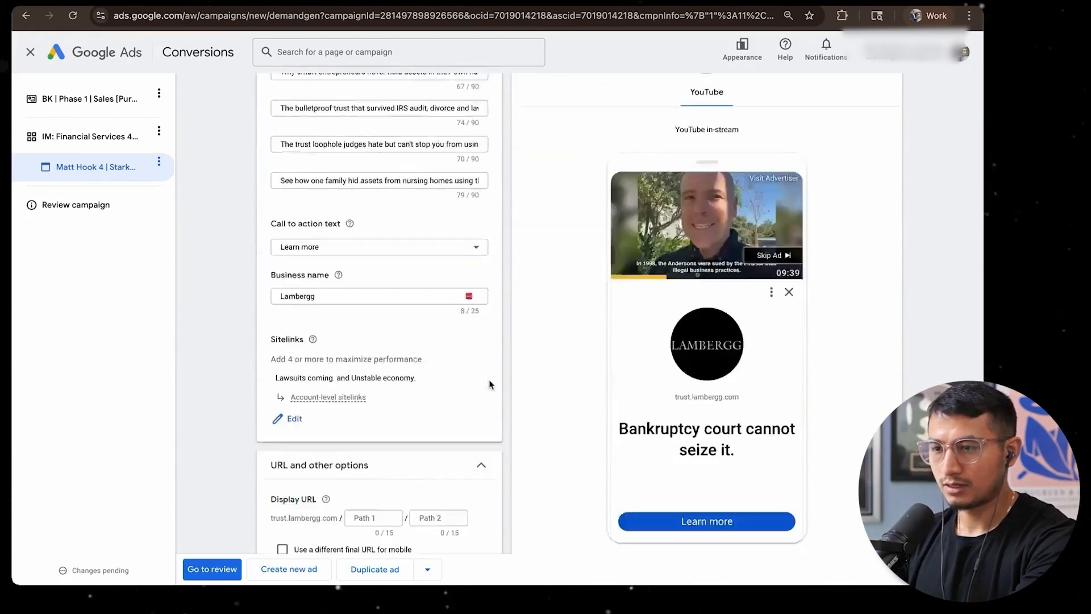
pyautogui.scroll(-5, 489, 380)
pyautogui.click(208, 570)
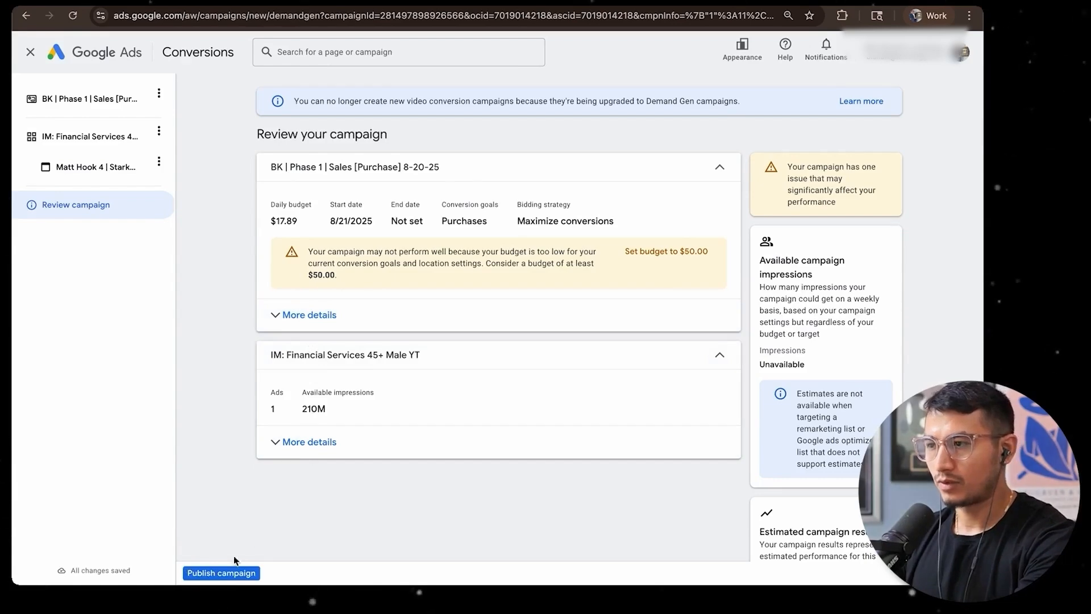
pyautogui.click(230, 574)
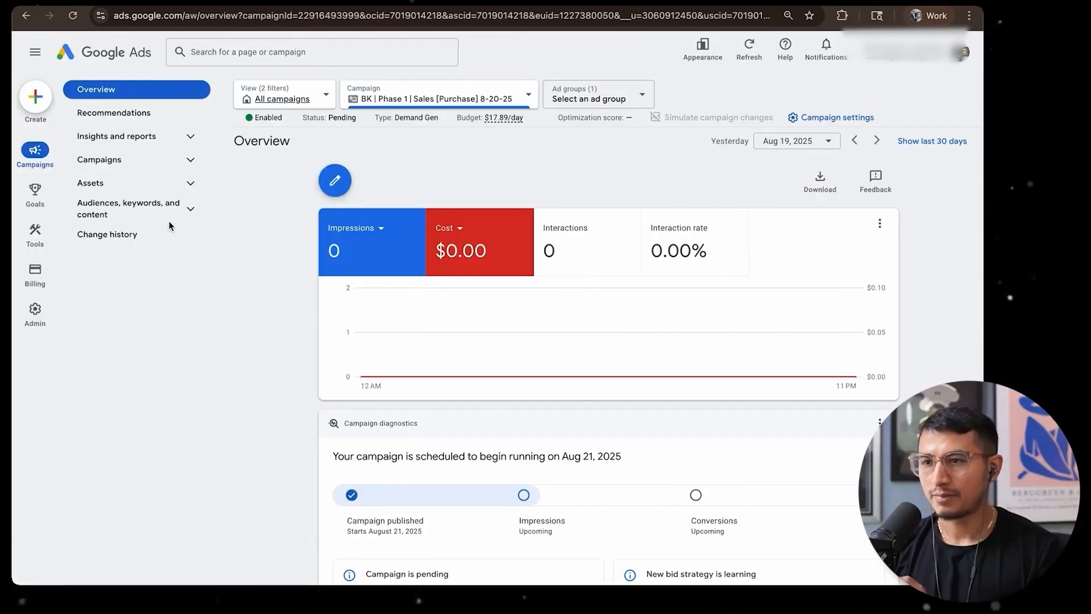
# Open the ads of the IM: Financial Services 45+ Male YT ad group in the published campaign
pyautogui.click(116, 161)
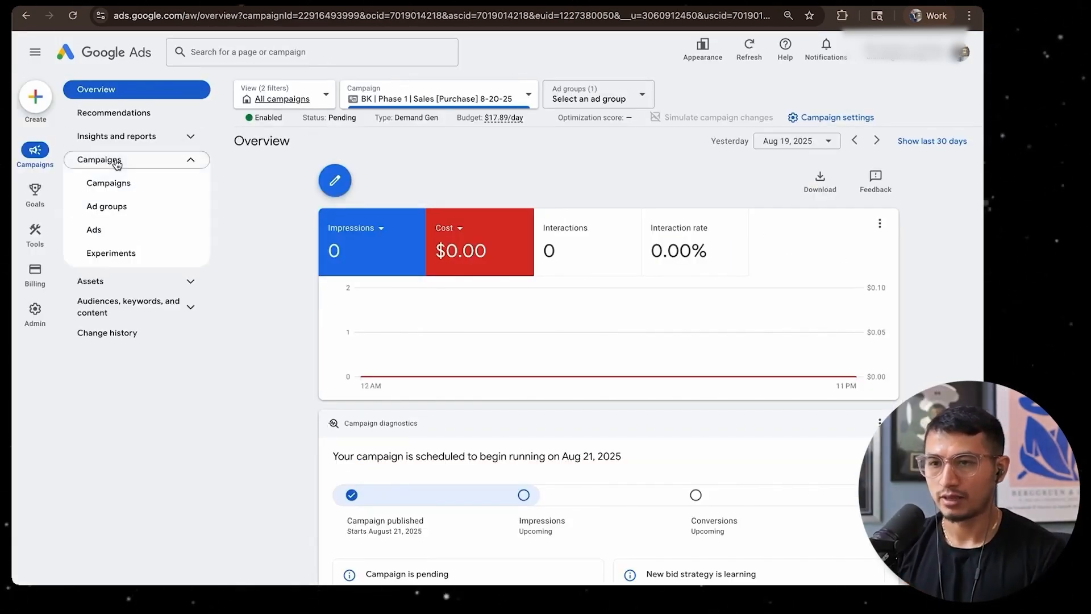
pyautogui.click(113, 183)
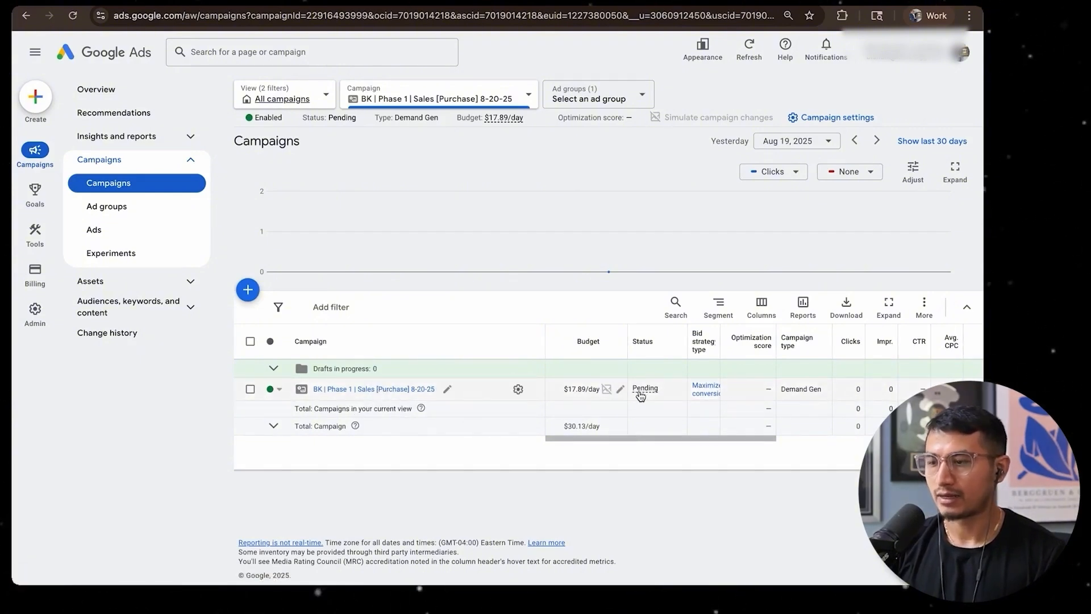
pyautogui.moveTo(643, 392)
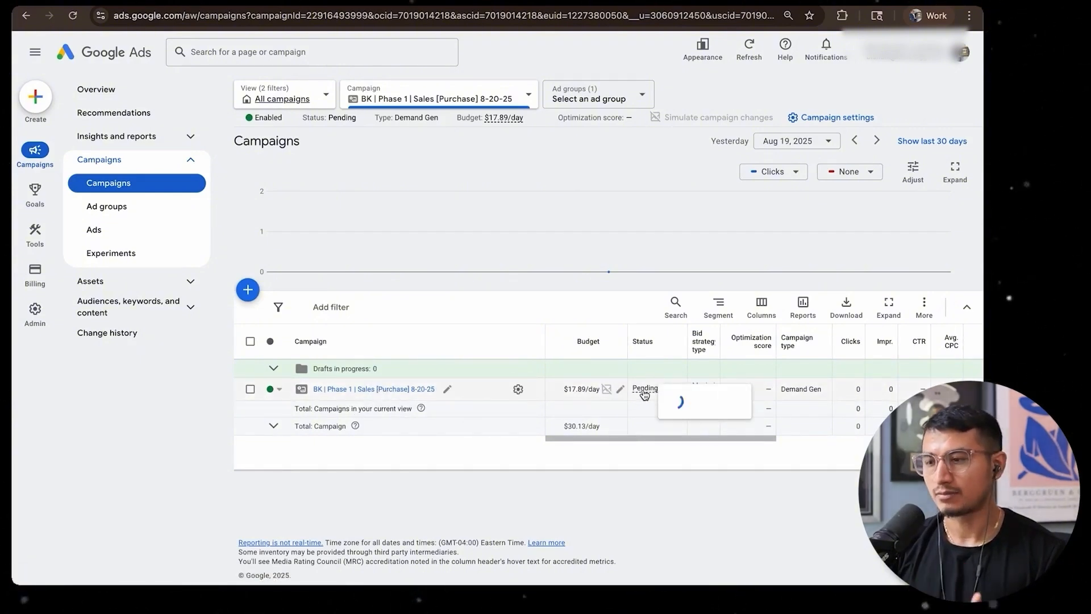
pyautogui.click(371, 390)
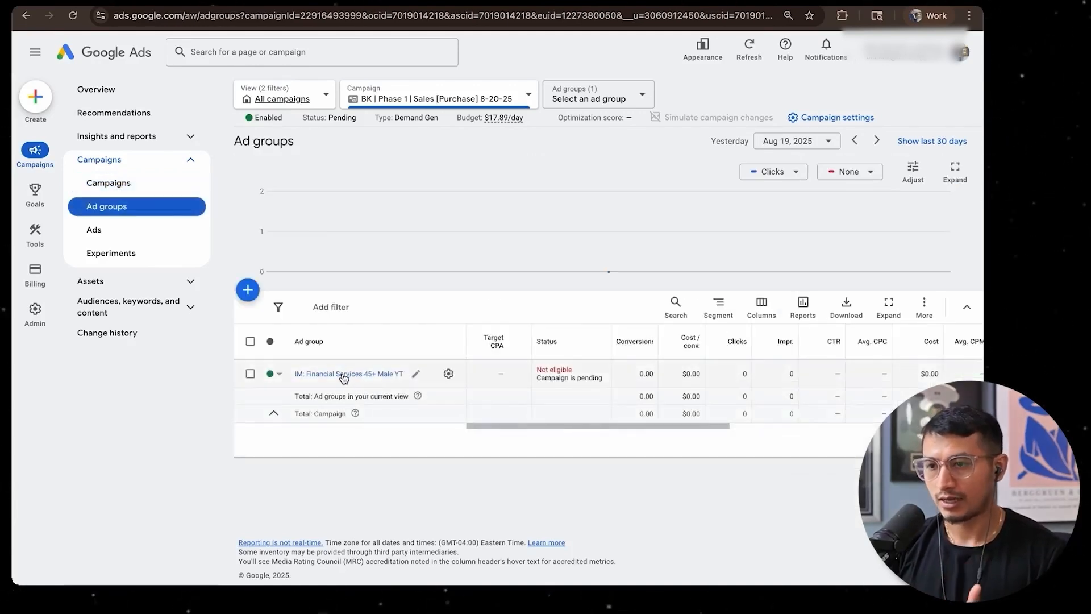
pyautogui.click(343, 375)
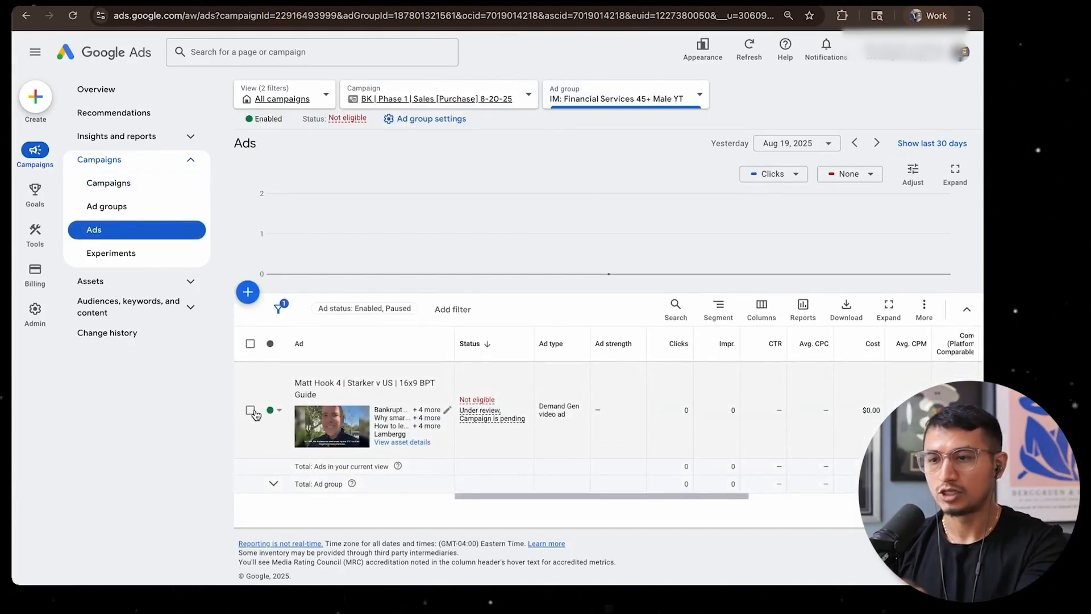
# Copy the Hook 4 ad and paste it into the same IM: Financial Services 45+ Male YT ad group
pyautogui.click(250, 410)
pyautogui.hotkey('ctrl', 'c')
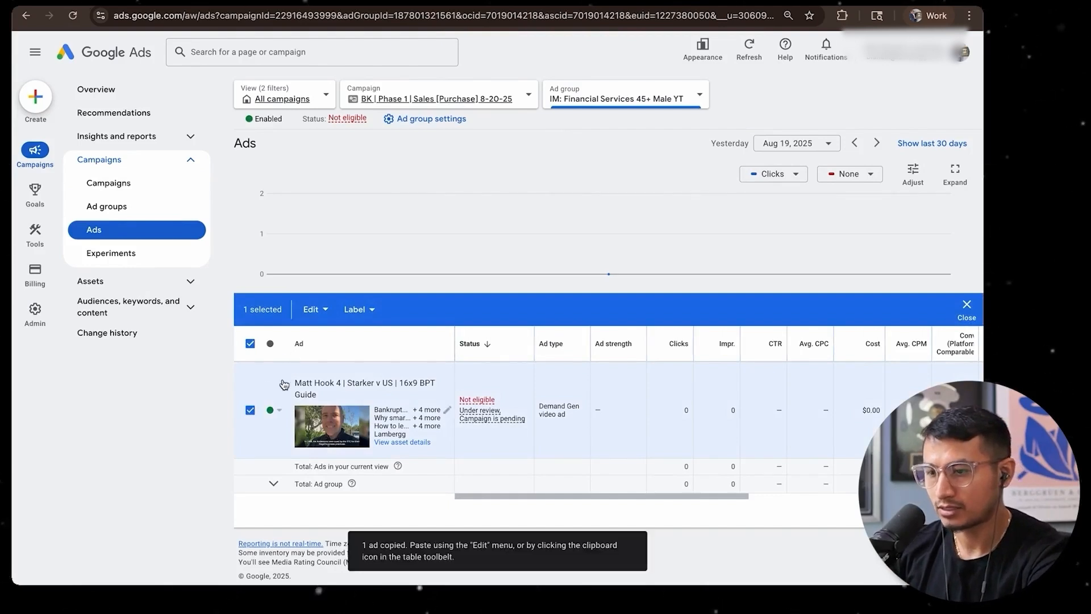
pyautogui.click(250, 410)
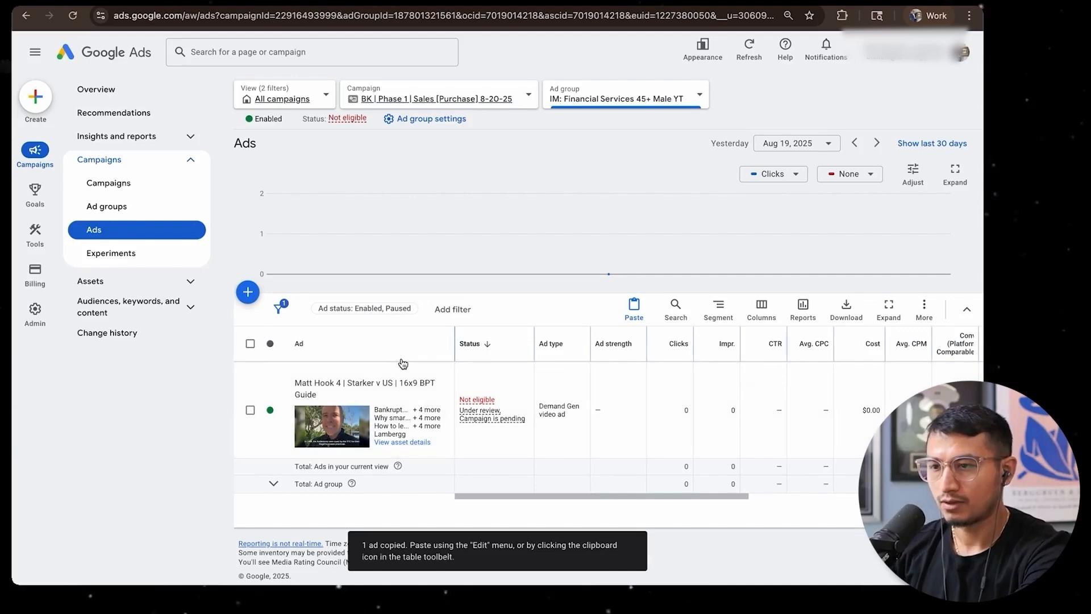
pyautogui.hotkey('ctrl', 'v')
pyautogui.click(307, 286)
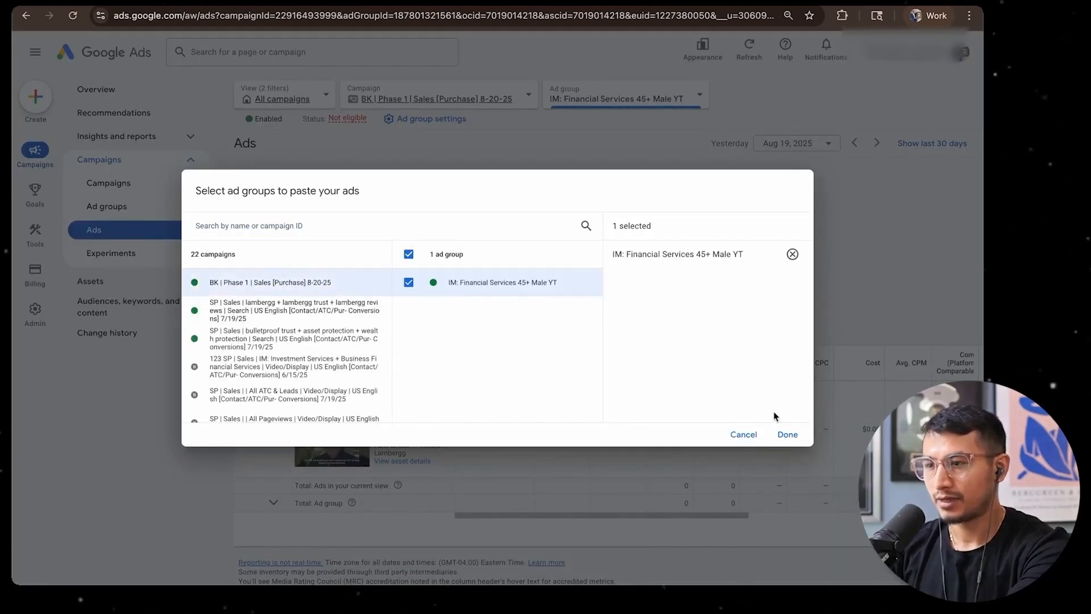
pyautogui.click(788, 435)
pyautogui.click(254, 324)
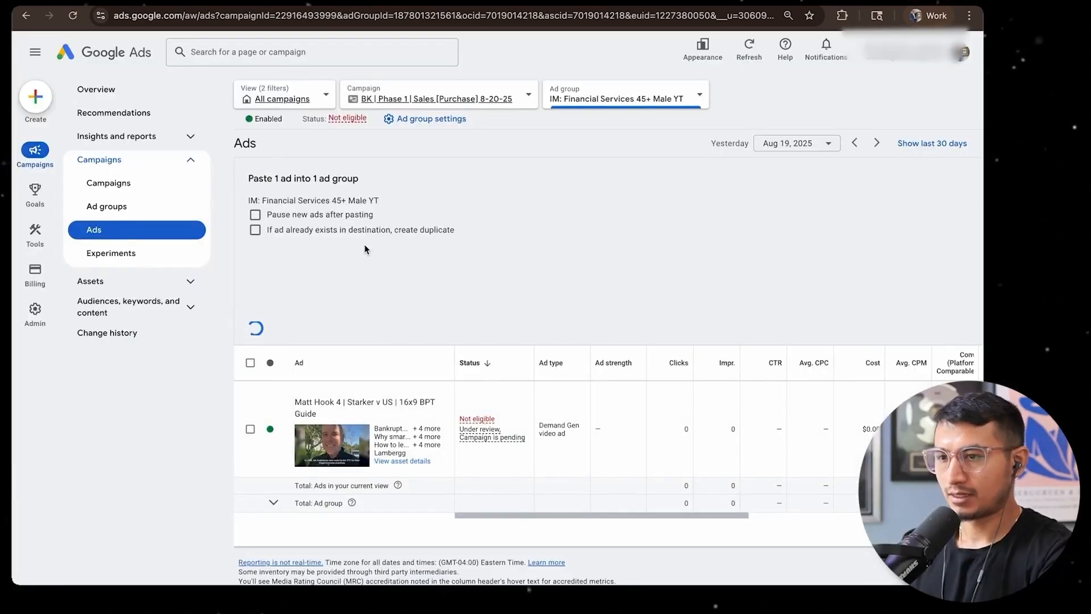
# Replace the pasted ad's video with the Hook 3 video, using its shareable link from YouTube Studio, and set its preferred placement to In-stream
pyautogui.click(449, 401)
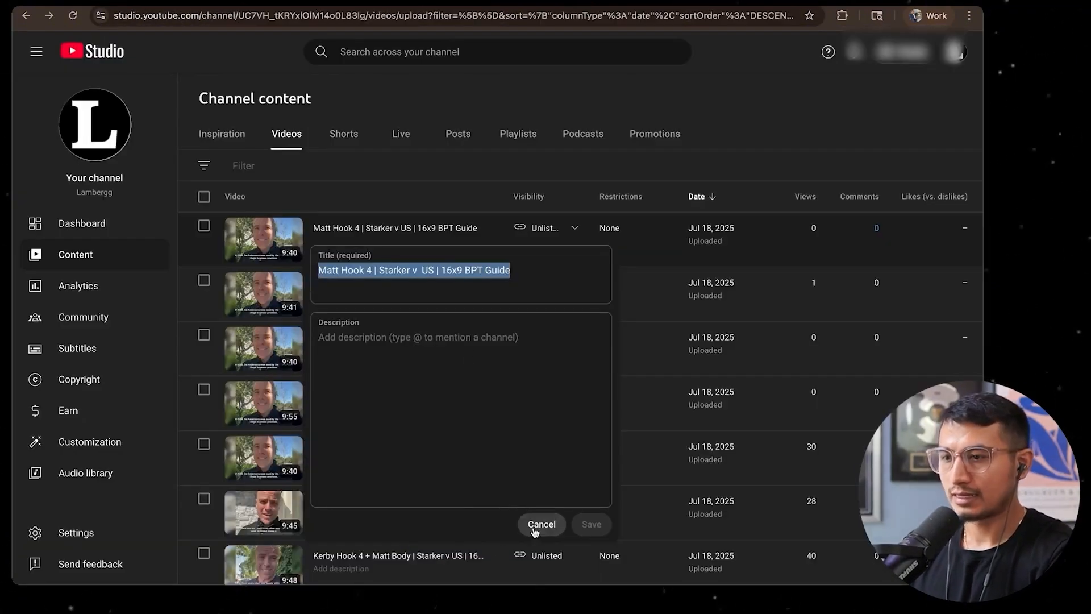
pyautogui.click(536, 523)
pyautogui.click(443, 305)
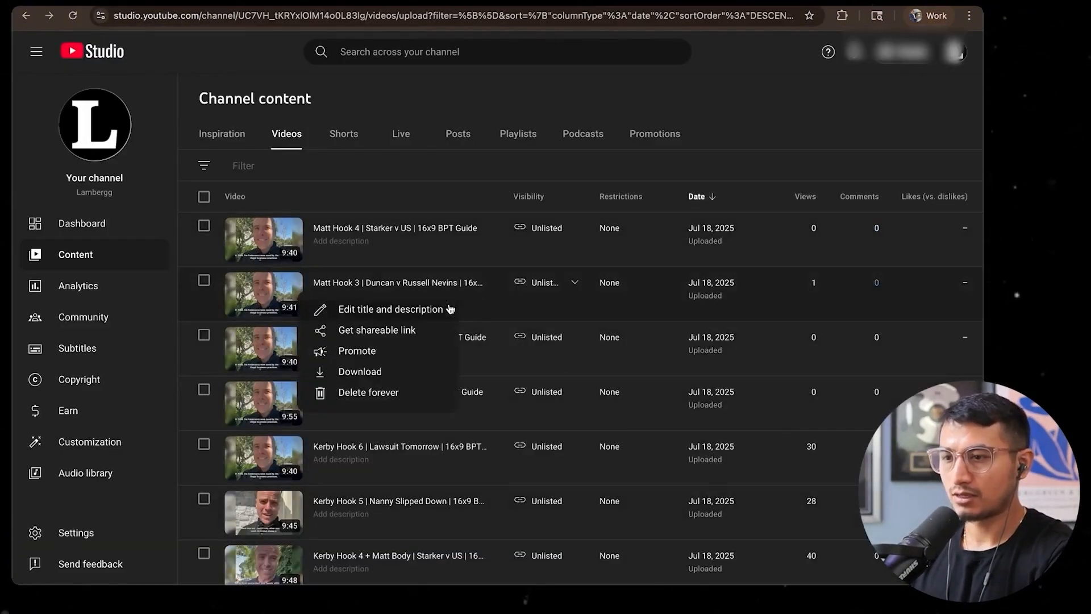
pyautogui.click(384, 334)
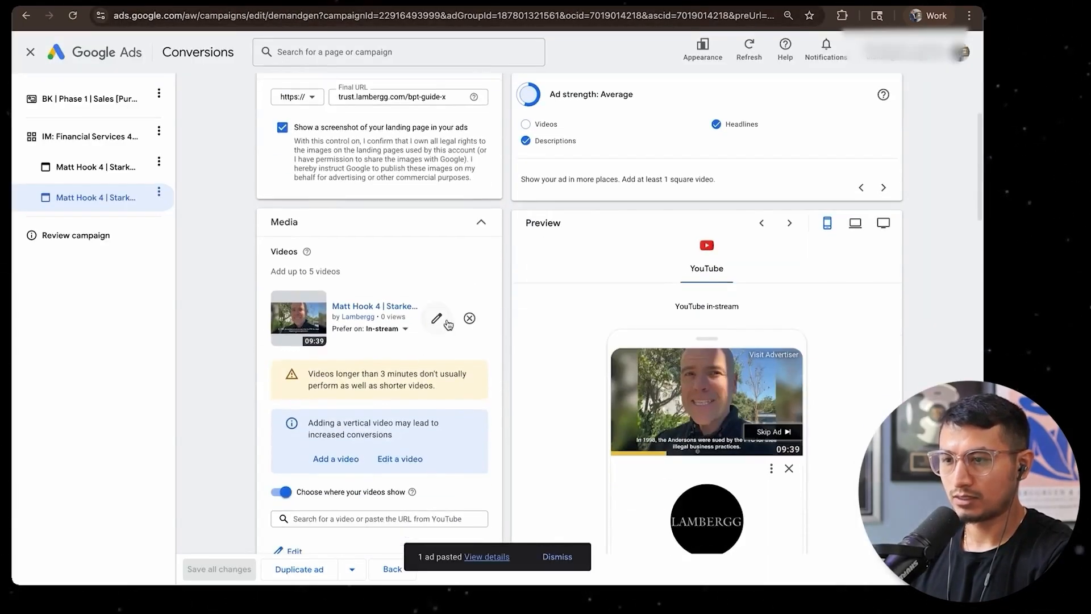
pyautogui.click(339, 303)
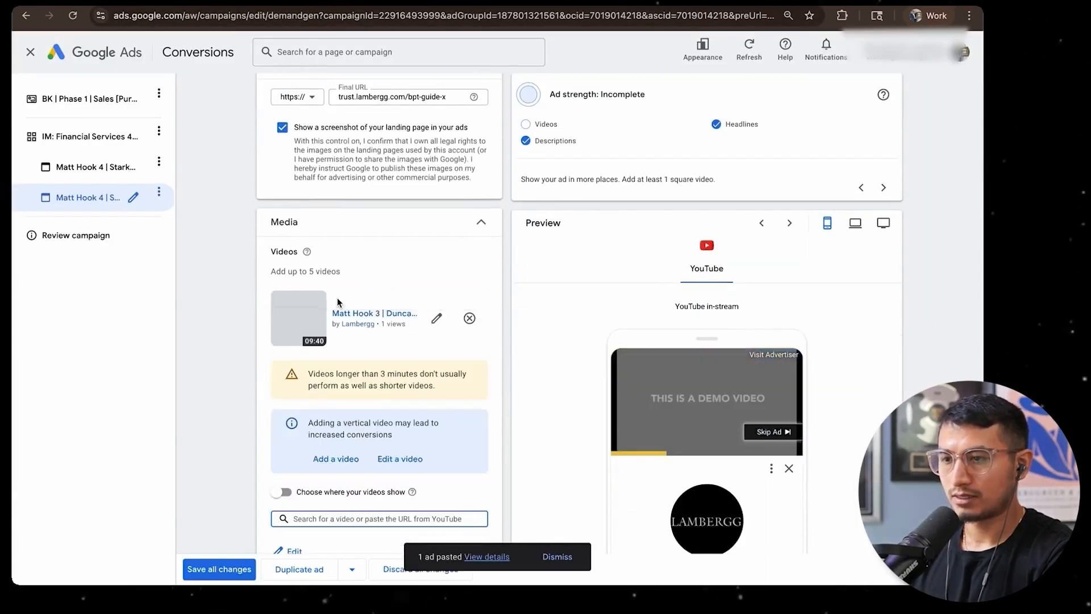
pyautogui.scroll(-3, 399, 387)
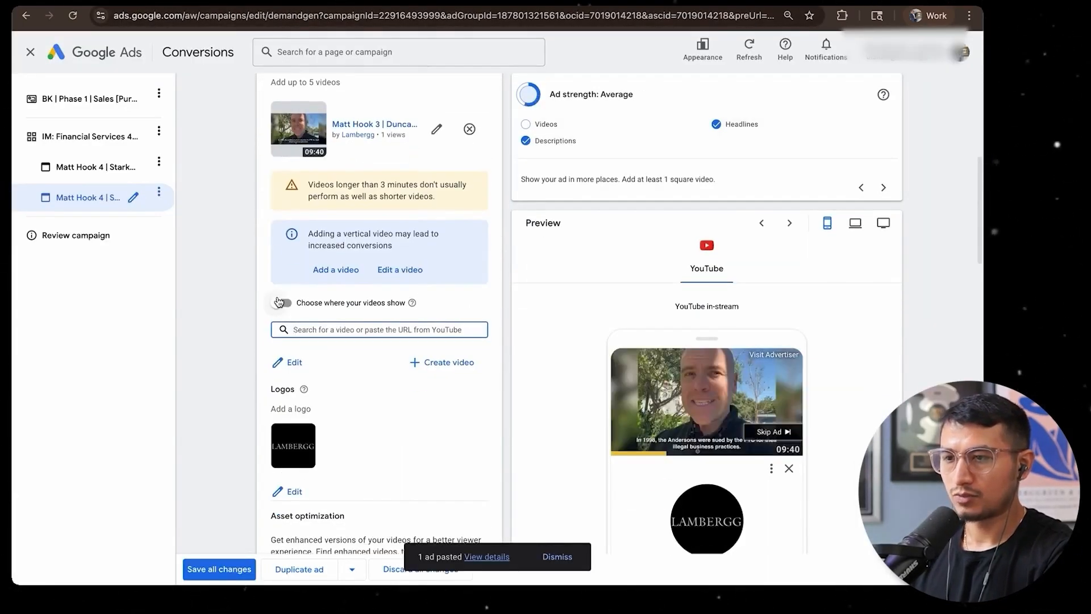
pyautogui.click(280, 303)
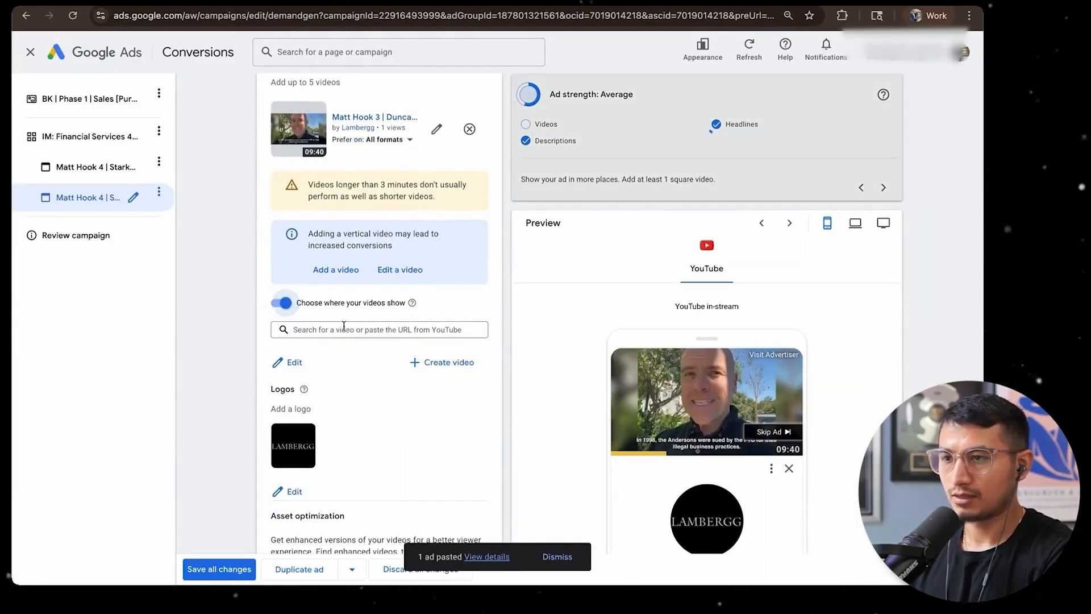
pyautogui.click(385, 143)
pyautogui.click(367, 238)
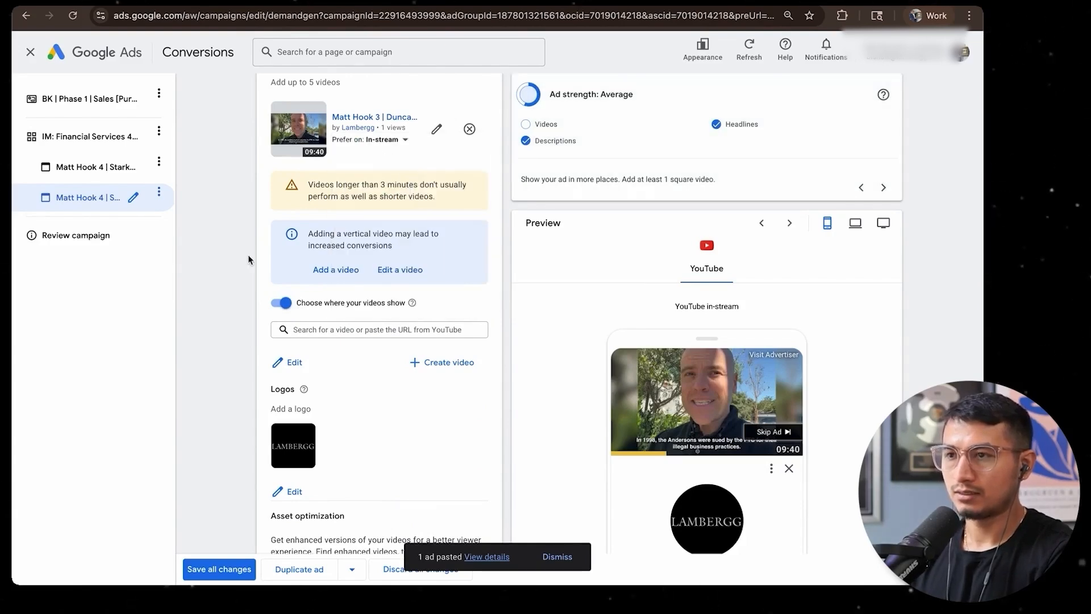
# Rename the pasted ad with the Hook 3 video's title copied from YouTube Studio and save all changes
pyautogui.scroll(6, 248, 257)
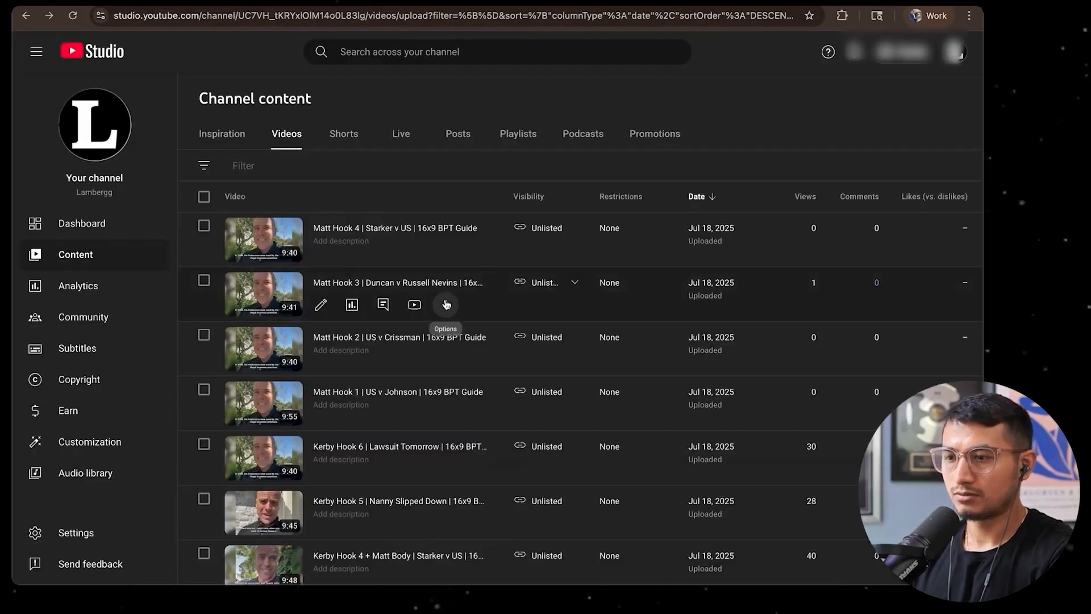
pyautogui.click(446, 304)
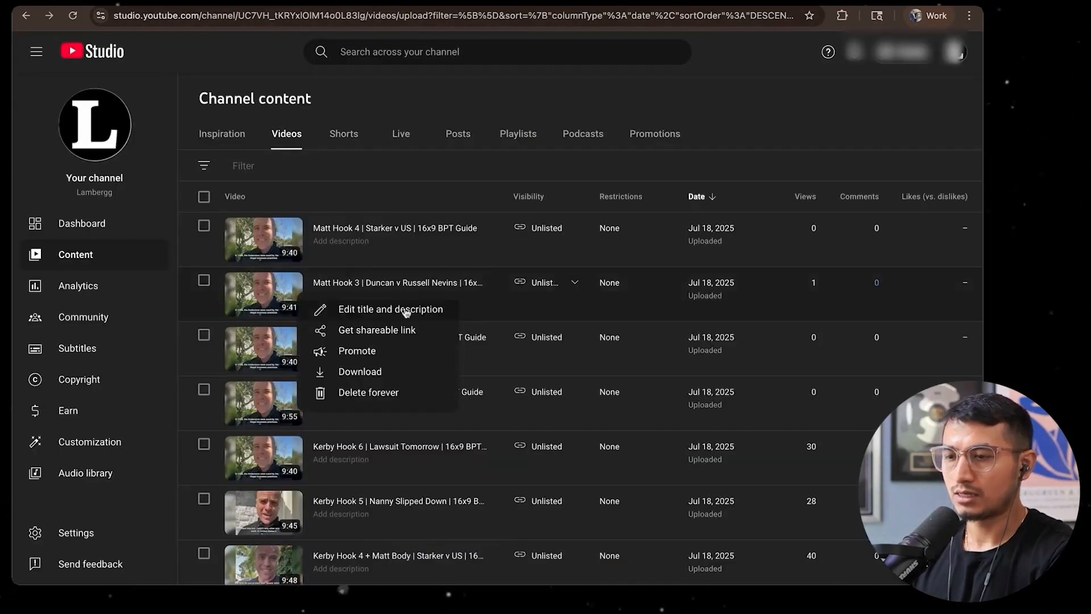
pyautogui.click(377, 315)
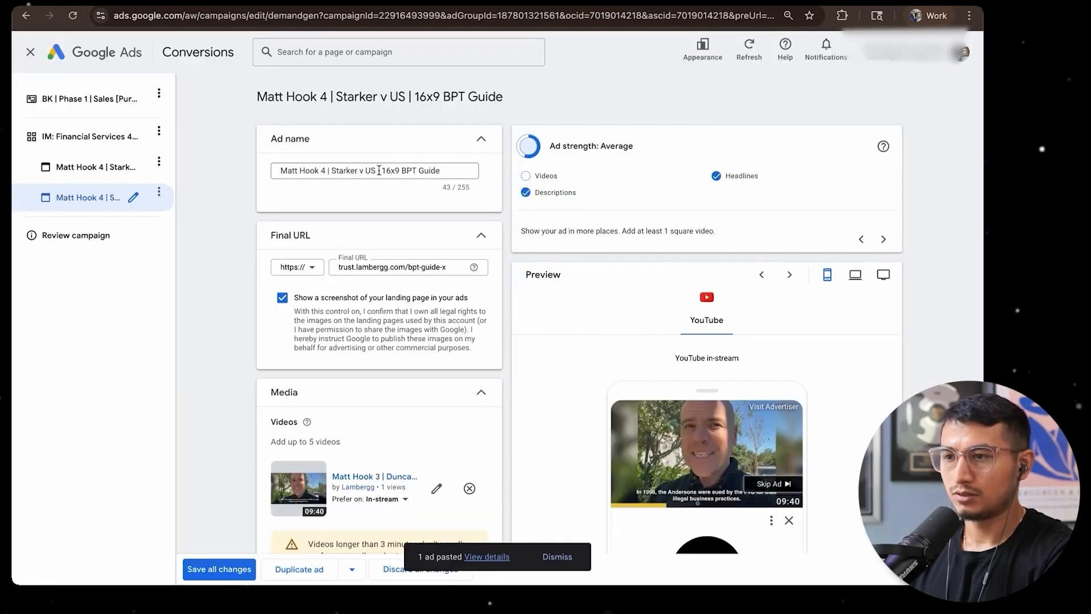
pyautogui.hotkey('ctrl', 'a')
pyautogui.hotkey('ctrl', 'v')
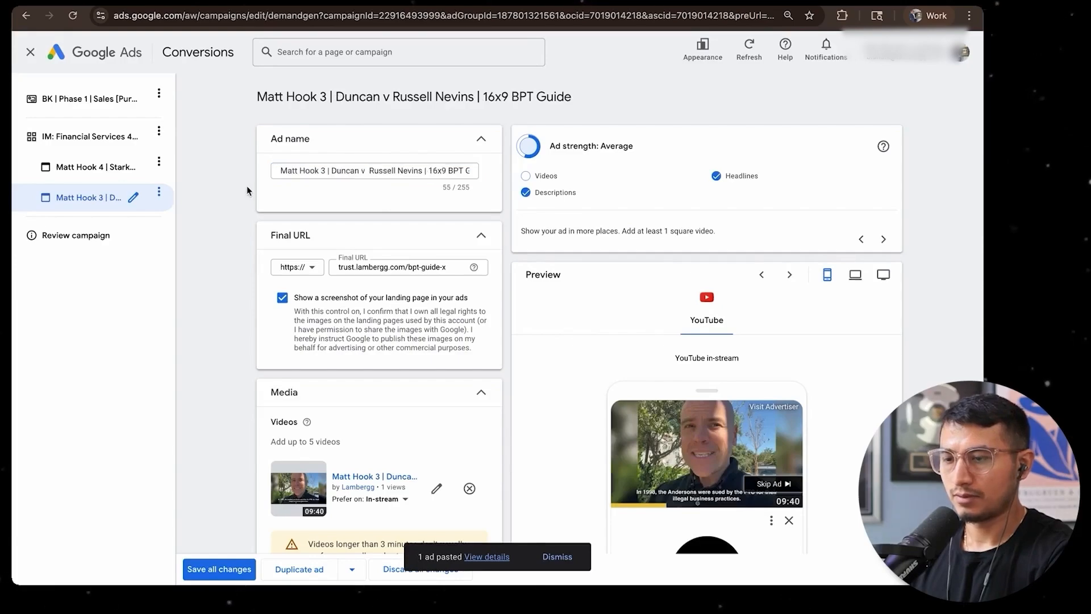
pyautogui.scroll(-10, 305, 230)
pyautogui.scroll(-20, 302, 358)
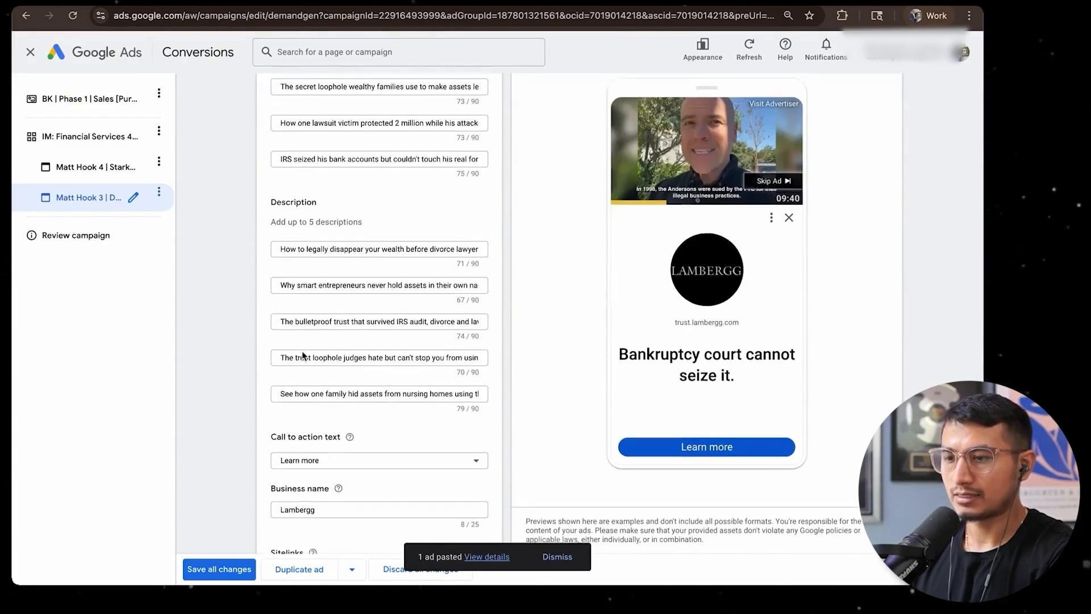
pyautogui.click(221, 569)
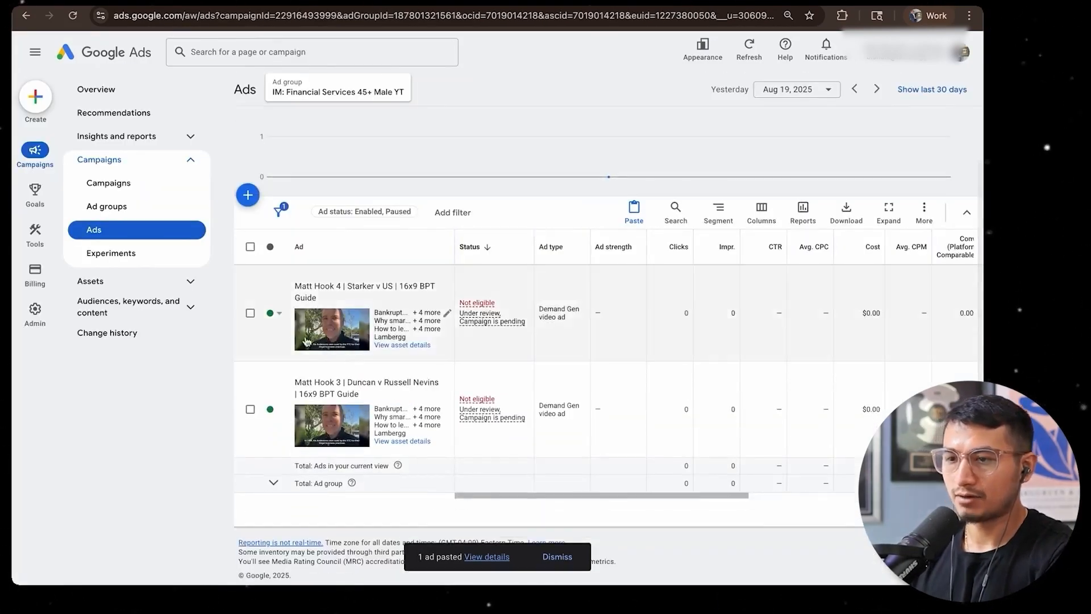
# Paste another copy of the Hook 4 ad into the IM: Financial Services 45+ Male YT ad group
pyautogui.click(250, 314)
pyautogui.hotkey('ctrl', 'c')
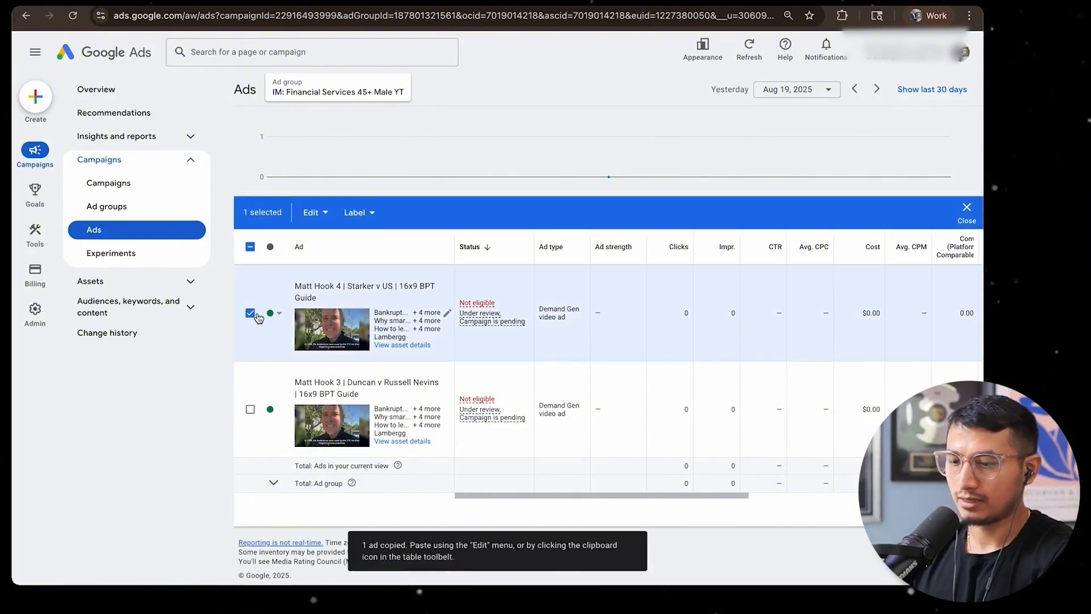
pyautogui.hotkey('ctrl', 'v')
pyautogui.click(471, 285)
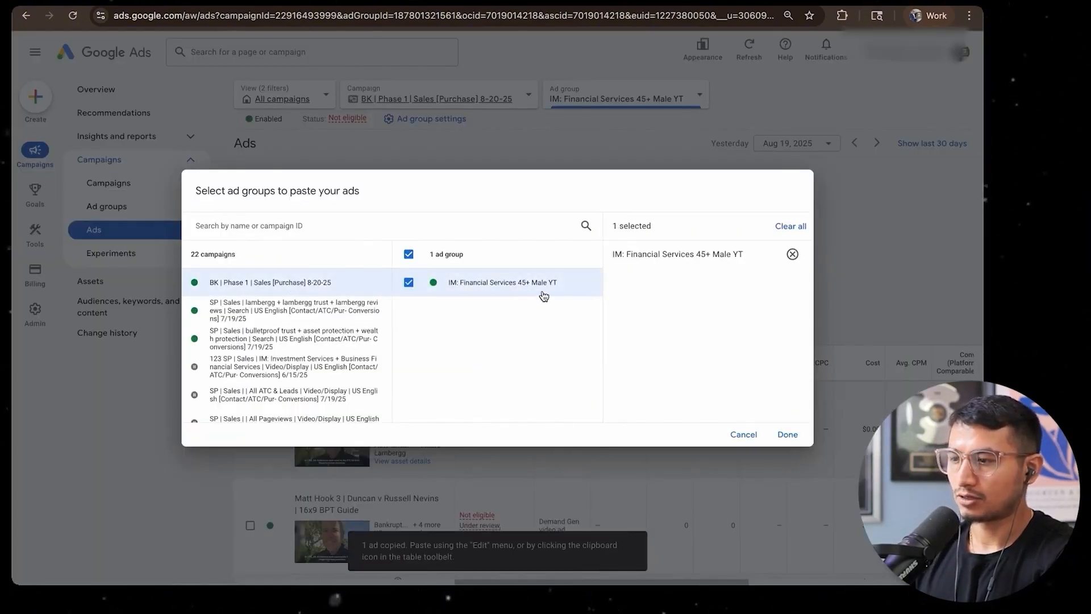
pyautogui.click(788, 435)
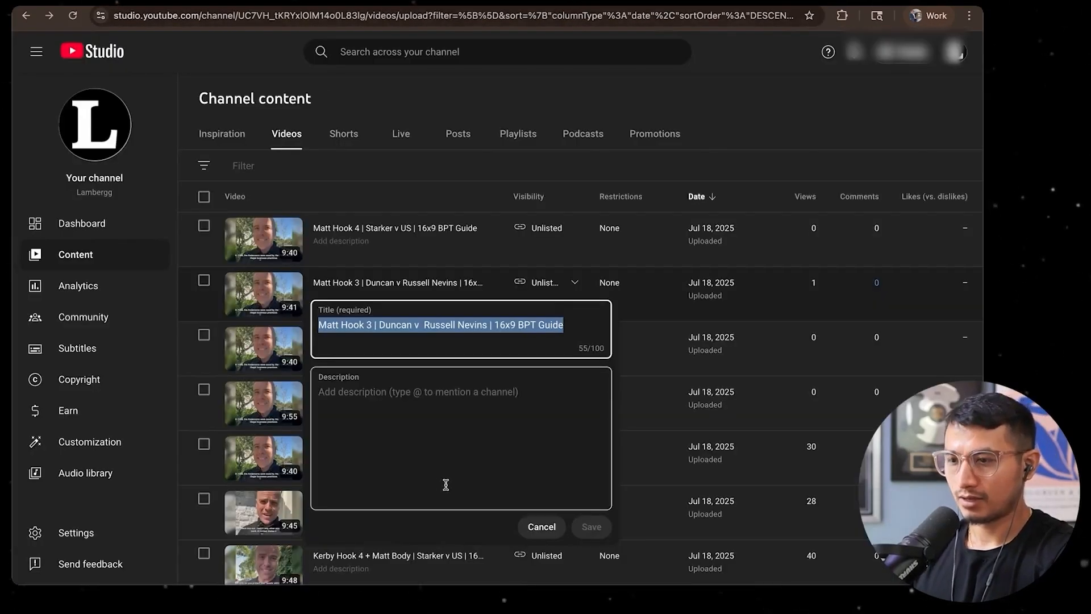
# Replace the newly pasted ad's video with the Hook 2 US v Crissman video, using its shareable link from YouTube Studio
pyautogui.click(541, 526)
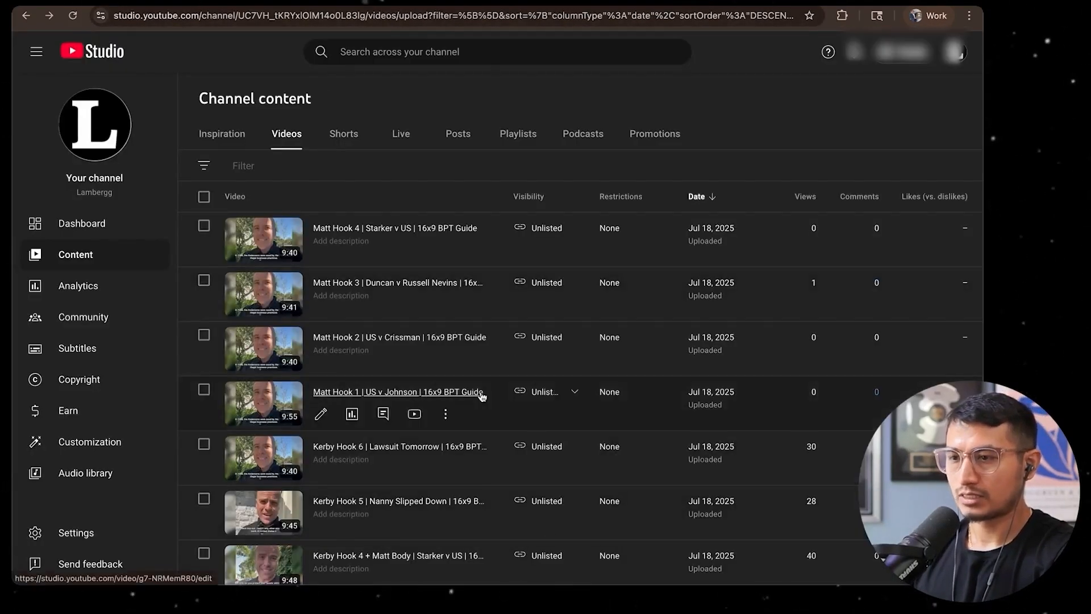
pyautogui.scroll(-3, 482, 396)
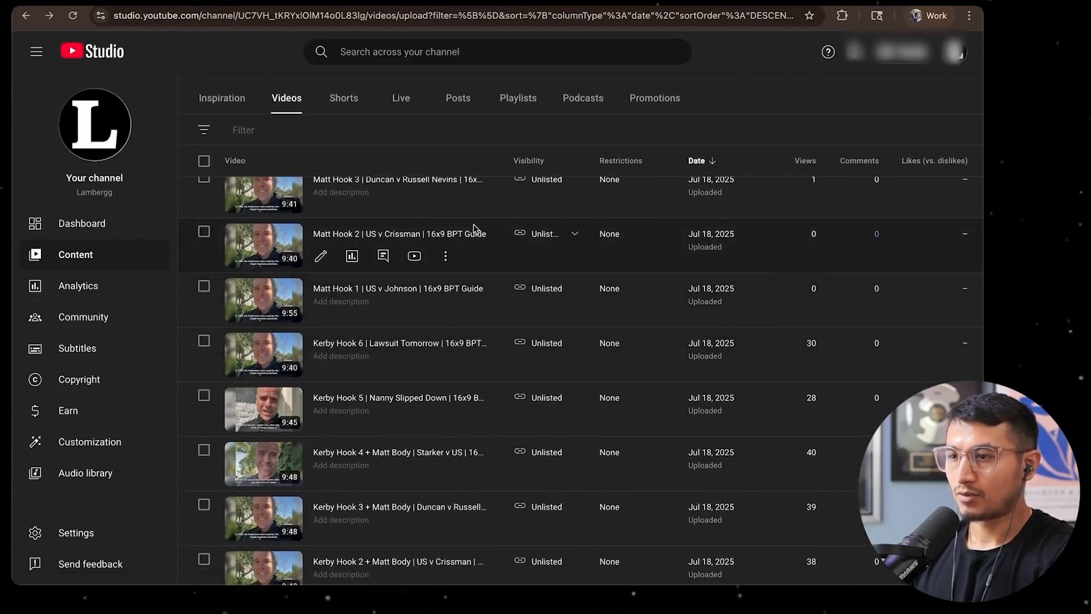
pyautogui.scroll(-3, 508, 275)
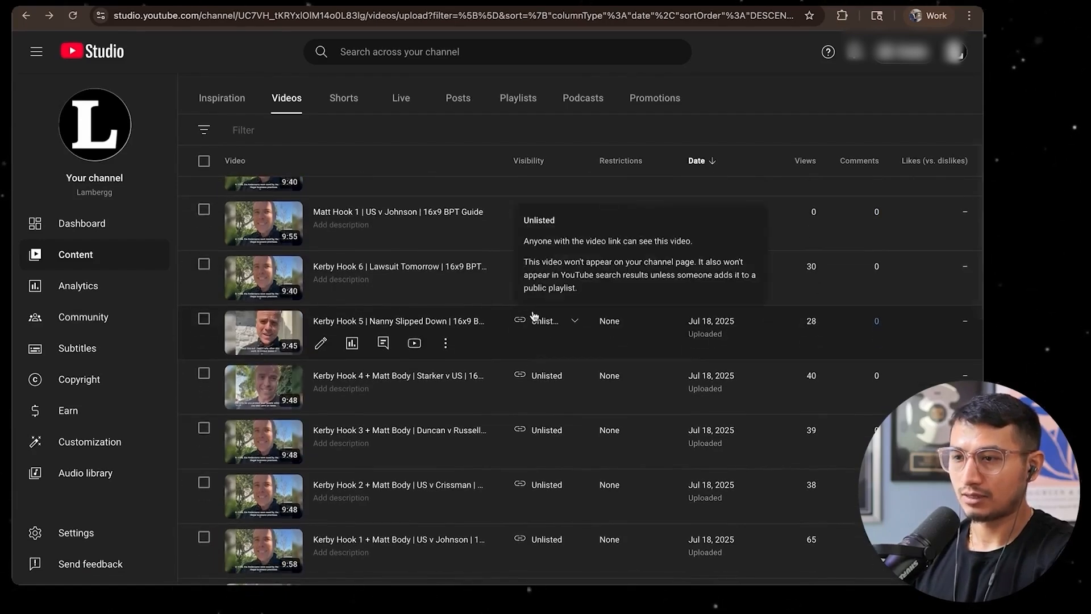
pyautogui.click(446, 359)
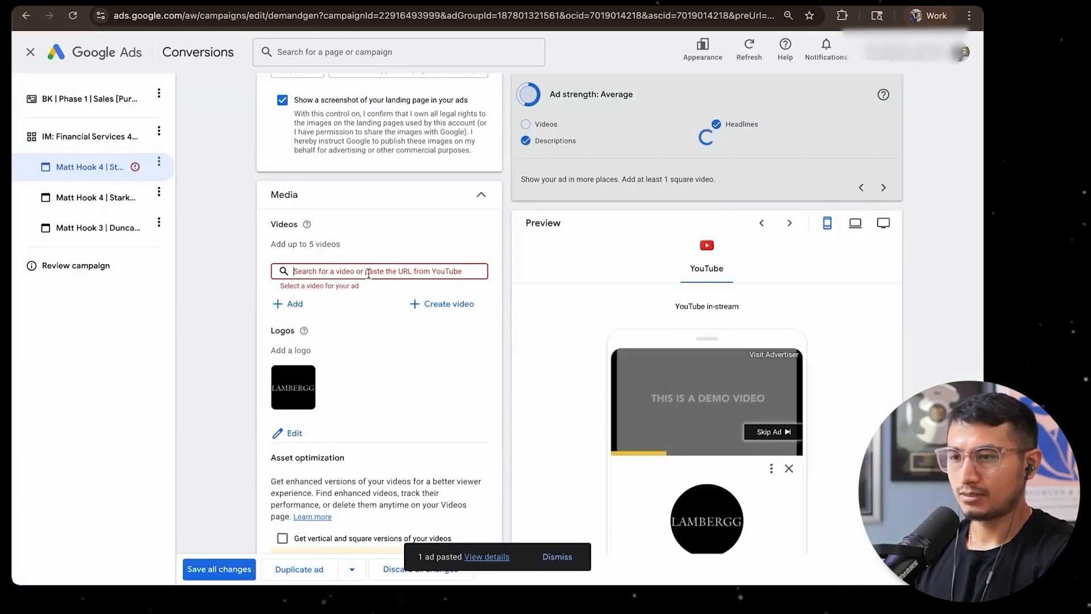
pyautogui.hotkey('ctrl', 'v')
pyautogui.scroll(3, 479, 327)
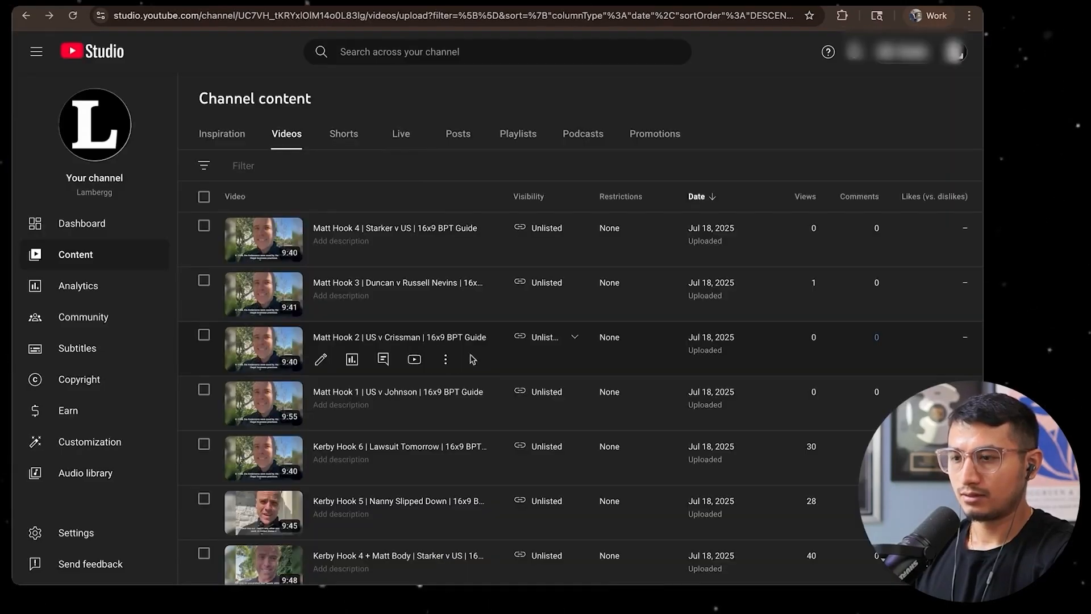
# Rename the pasted ad with the Hook 2 video's title copied from YouTube Studio
pyautogui.click(448, 360)
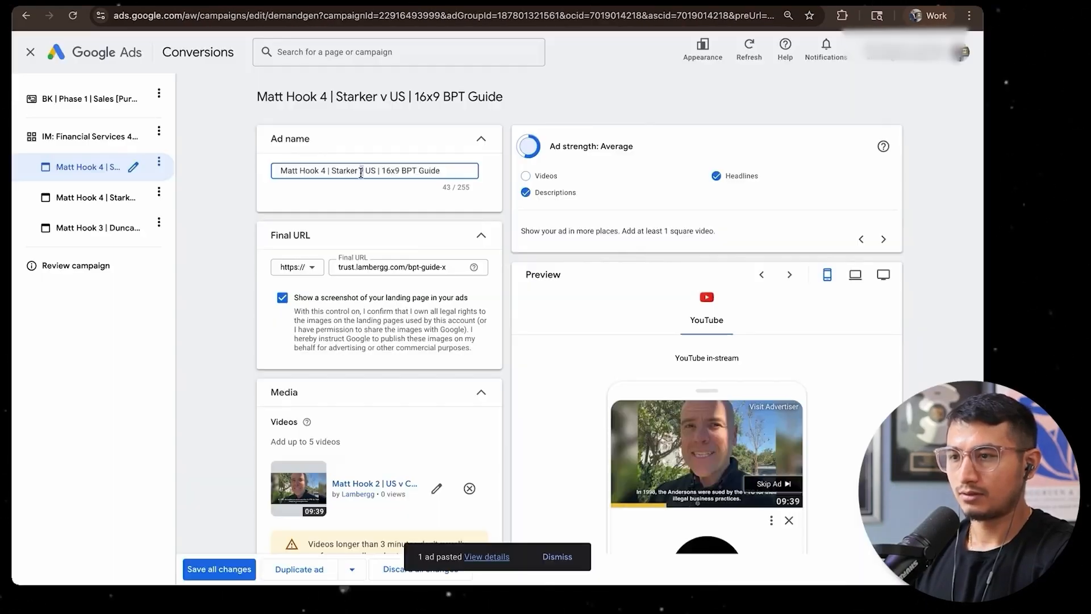
pyautogui.hotkey('ctrl', 'a')
pyautogui.hotkey('ctrl', 'v')
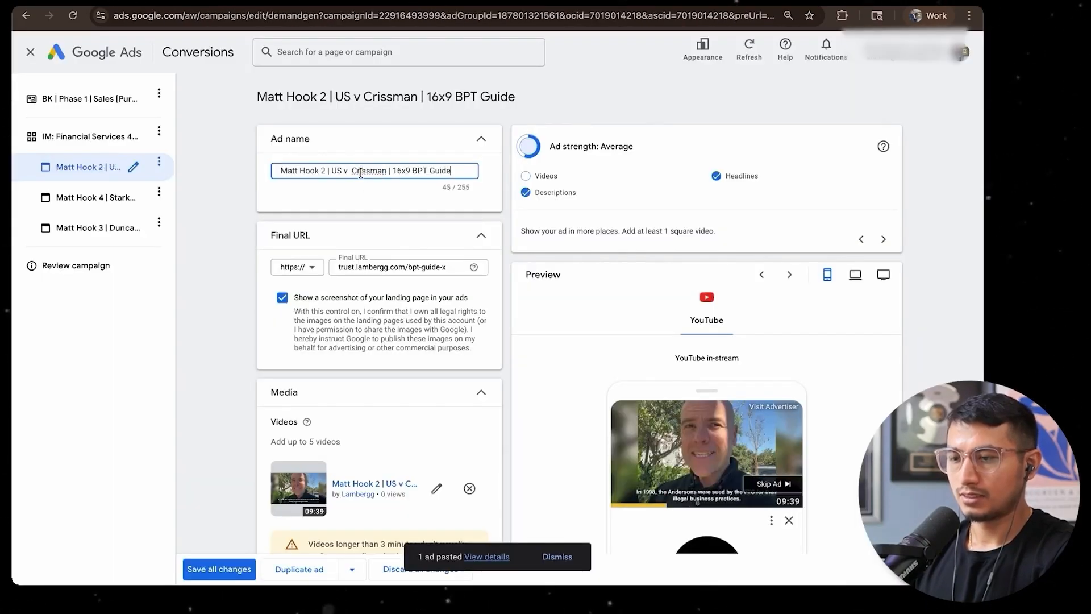
# Turn on choosing where the Hook 2 video shows, set its preferred placement to In-stream, and save all changes
pyautogui.scroll(-6, 366, 195)
pyautogui.click(282, 281)
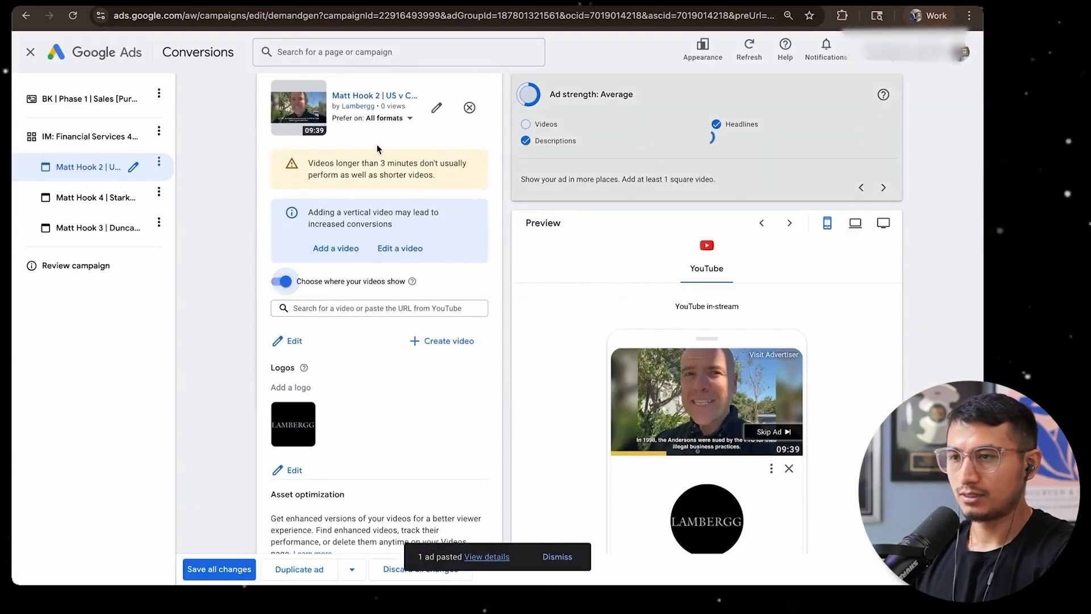
pyautogui.click(387, 118)
pyautogui.click(364, 135)
pyautogui.click(219, 569)
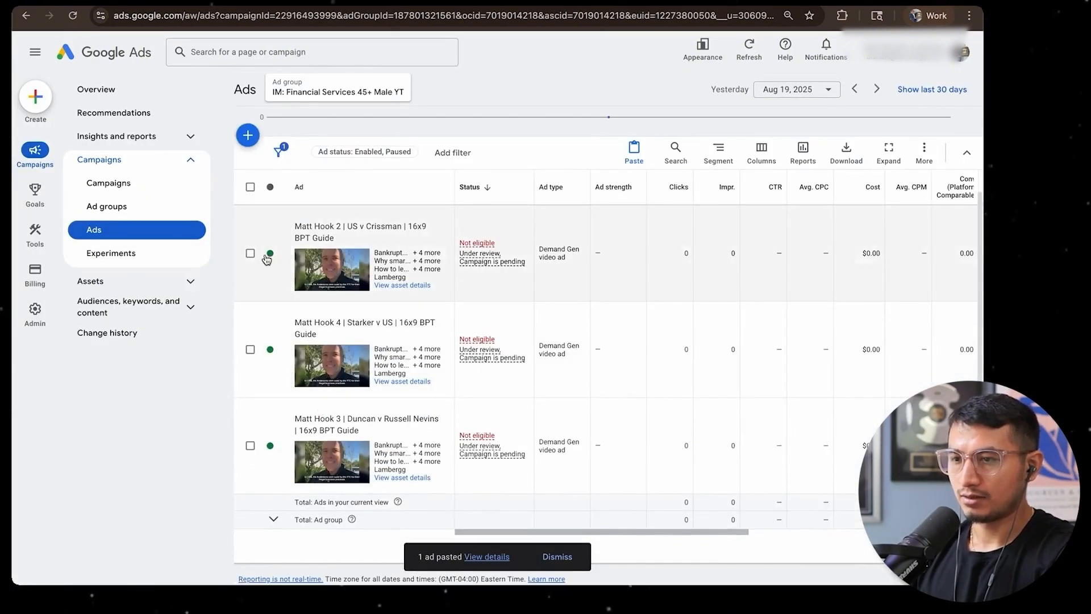
# Copy the Hook 2 ad and paste it into the IM: Financial Services 45+ Male YT ad group
pyautogui.click(250, 253)
pyautogui.hotkey('ctrl', 'v')
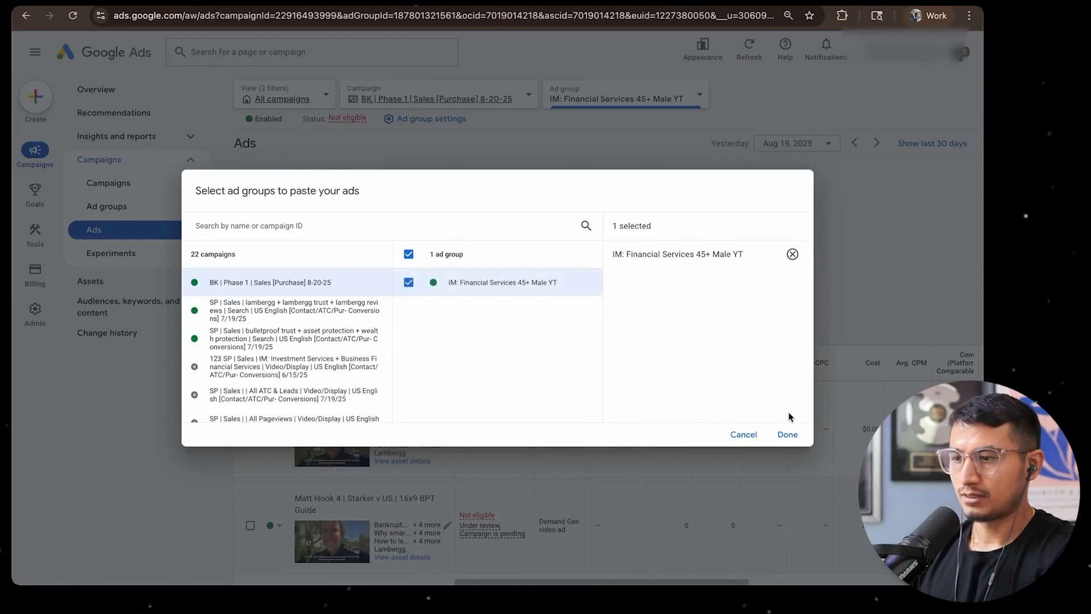
pyautogui.click(787, 434)
pyautogui.click(254, 325)
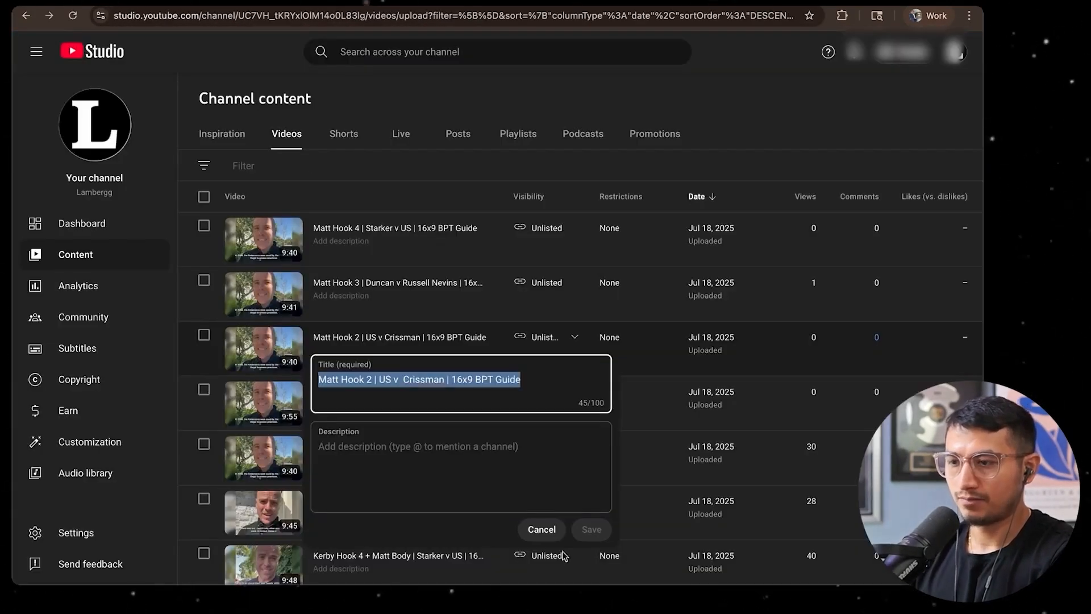
# Replace the duplicate Hook 2 ad's video with the Hook 1 US v Johnson video from YouTube Studio and set its preferred placement to In-stream
pyautogui.click(544, 534)
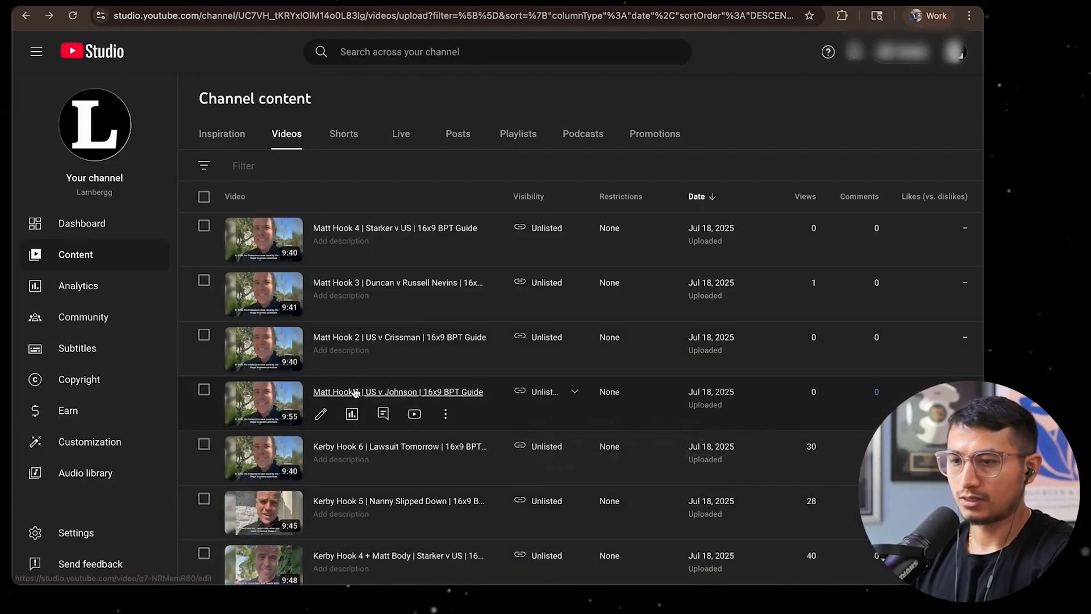
pyautogui.click(382, 482)
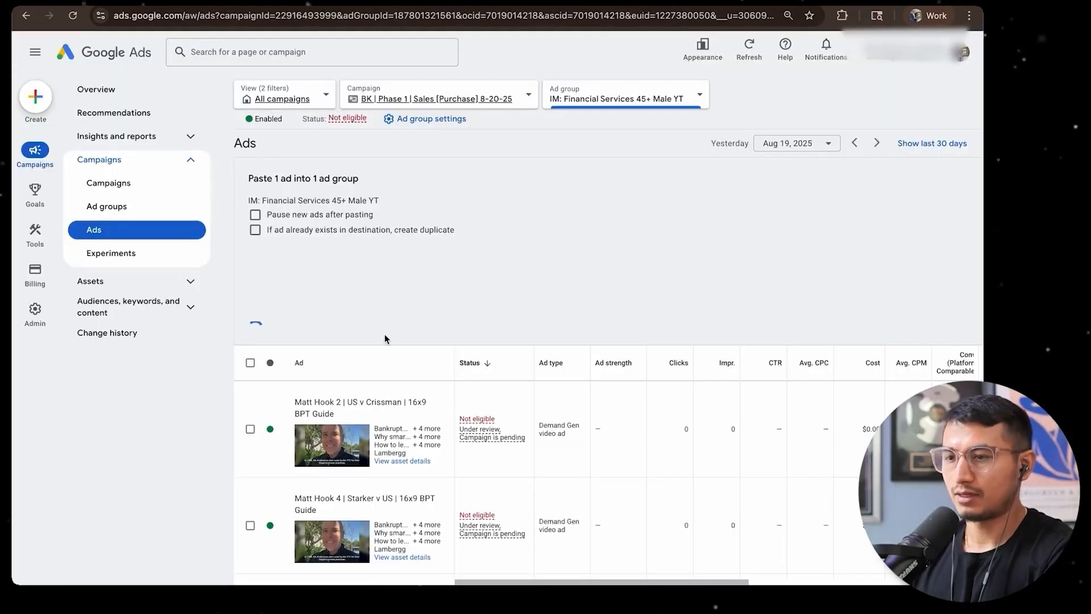
pyautogui.scroll(-2, 564, 274)
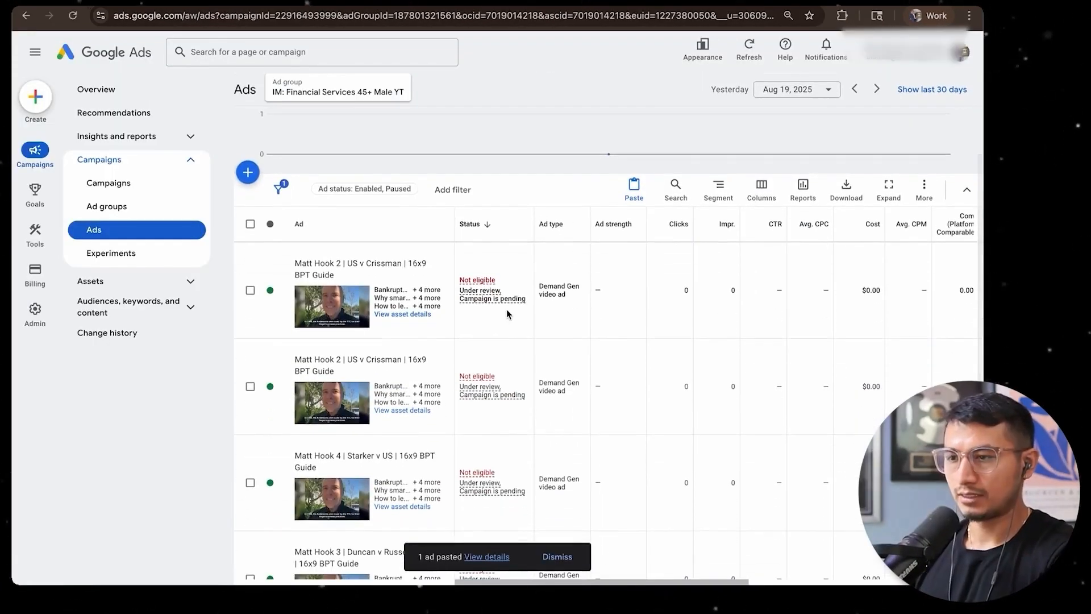
pyautogui.click(445, 293)
pyautogui.press('super+v')
pyautogui.click(353, 311)
pyautogui.scroll(-3, 332, 341)
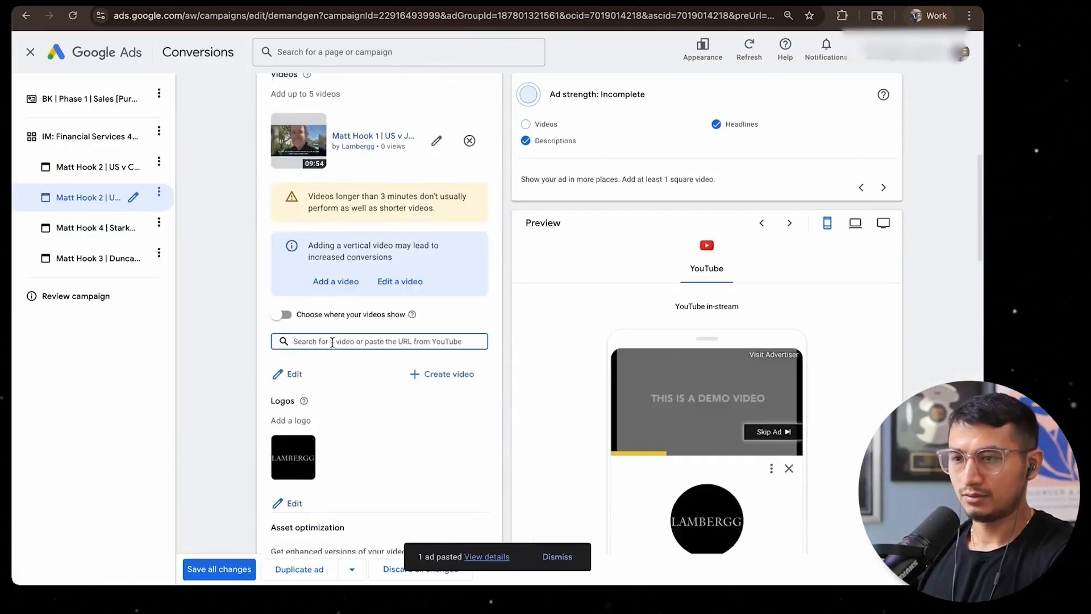
pyautogui.click(285, 306)
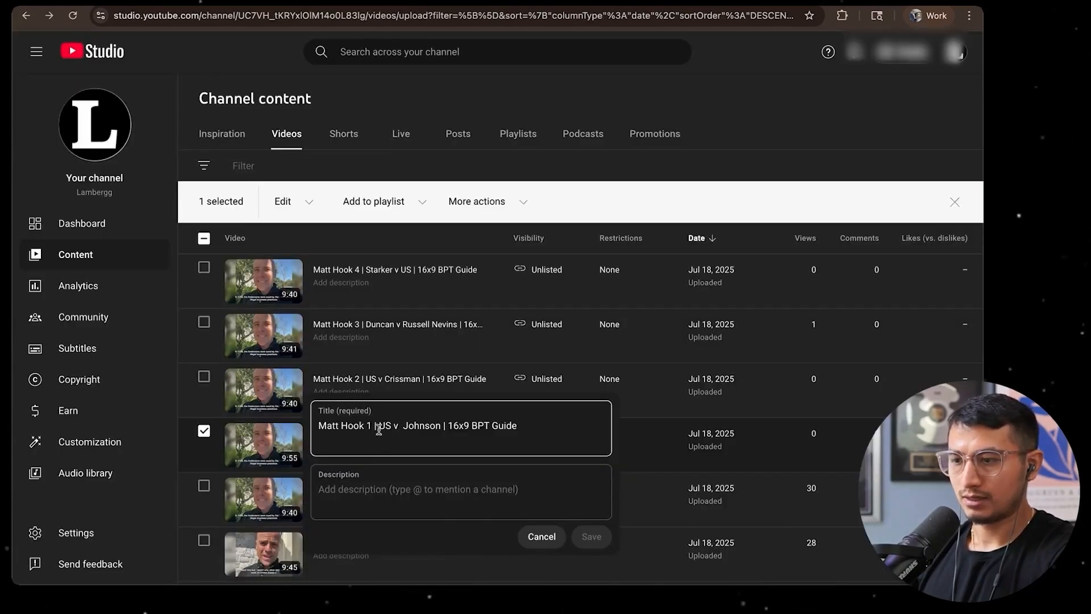
# Rename the duplicate ad with the Hook 1 video's title copied from YouTube Studio and save all changes
pyautogui.tripleClick(382, 419)
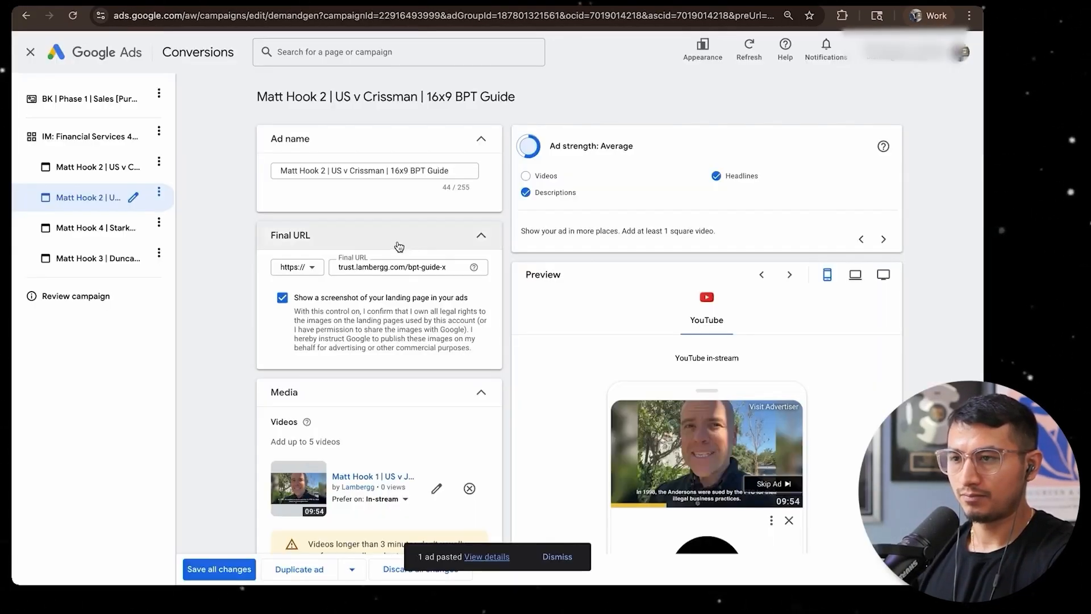
pyautogui.tripleClick(392, 171)
pyautogui.press('super+v')
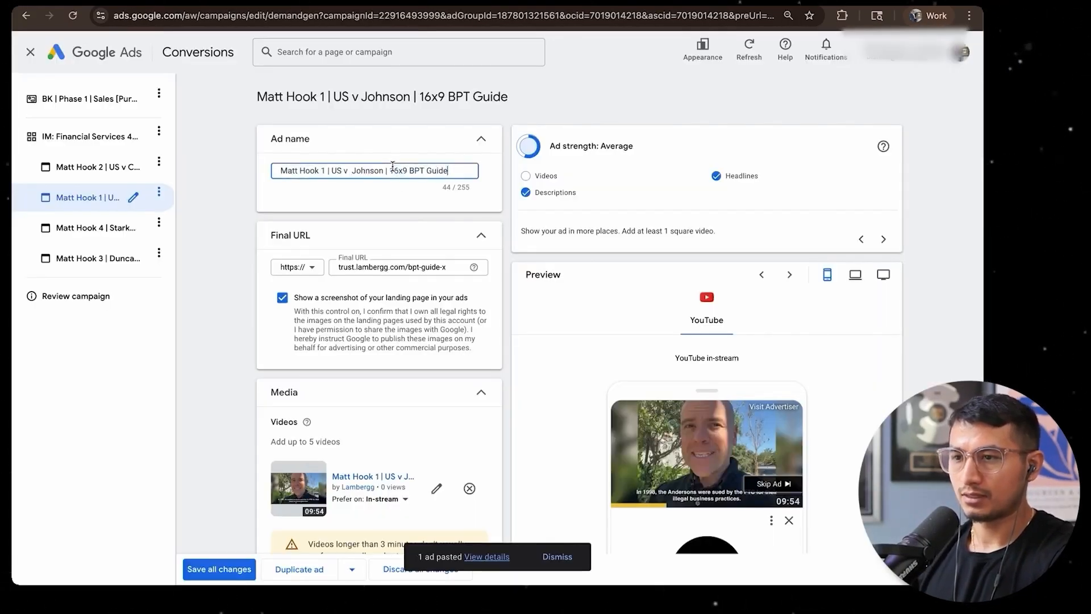
pyautogui.scroll(-10, 381, 341)
pyautogui.click(210, 566)
# Copy the Hook 2 ad again and paste another duplicate into the same ad group
pyautogui.click(250, 220)
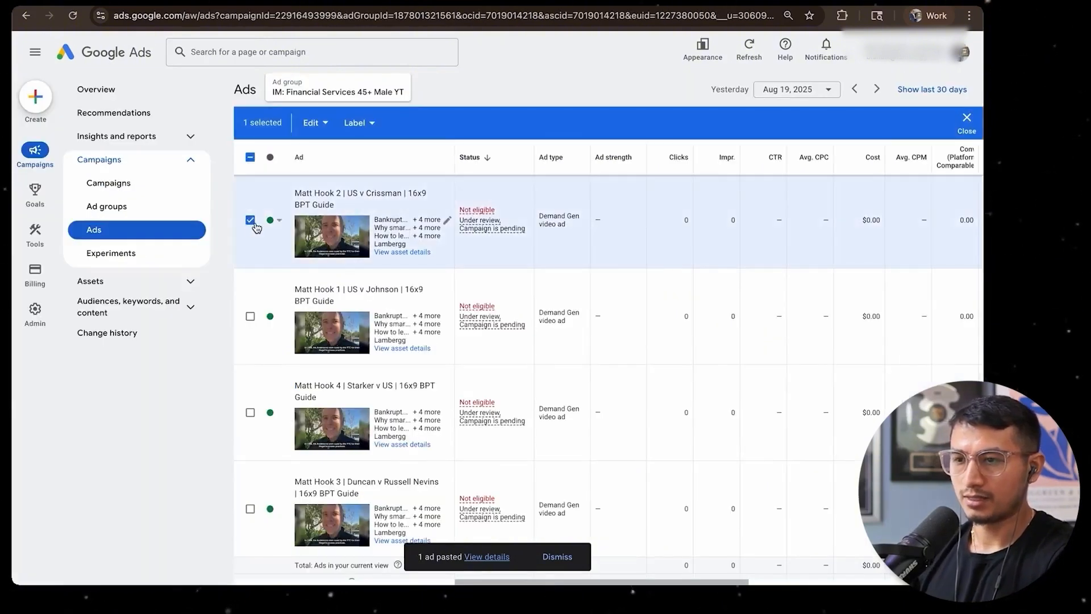
pyautogui.press('super+c')
pyautogui.press('super+v')
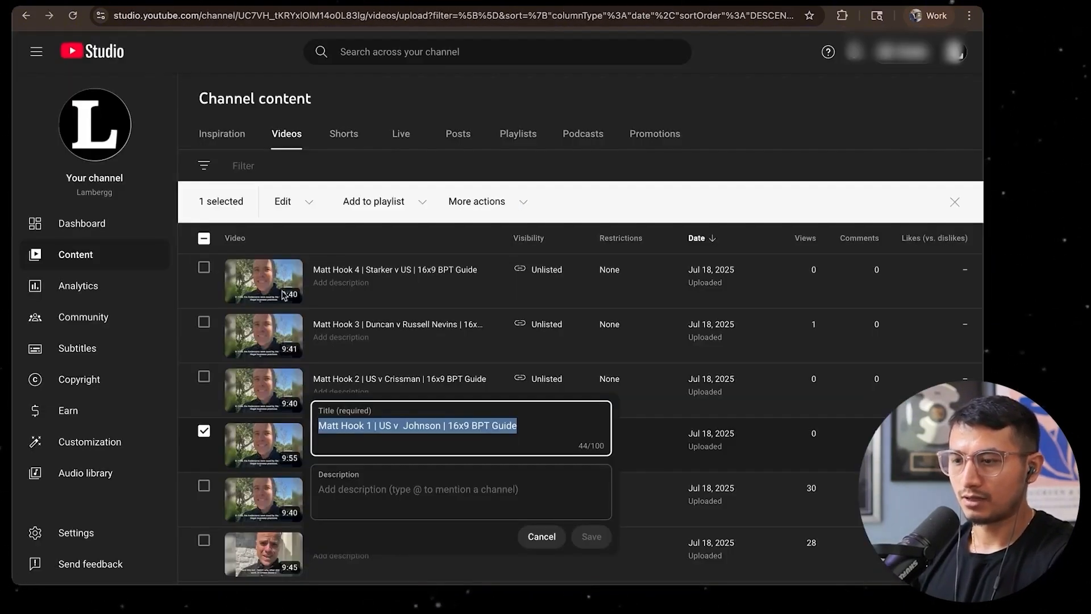
# Replace the new duplicate's video with the Hook 6 Lawsuit Tomorrow video, set to In-stream, and rename the ad with that video's title
pyautogui.click(541, 537)
pyautogui.click(204, 430)
pyautogui.scroll(-3, 204, 364)
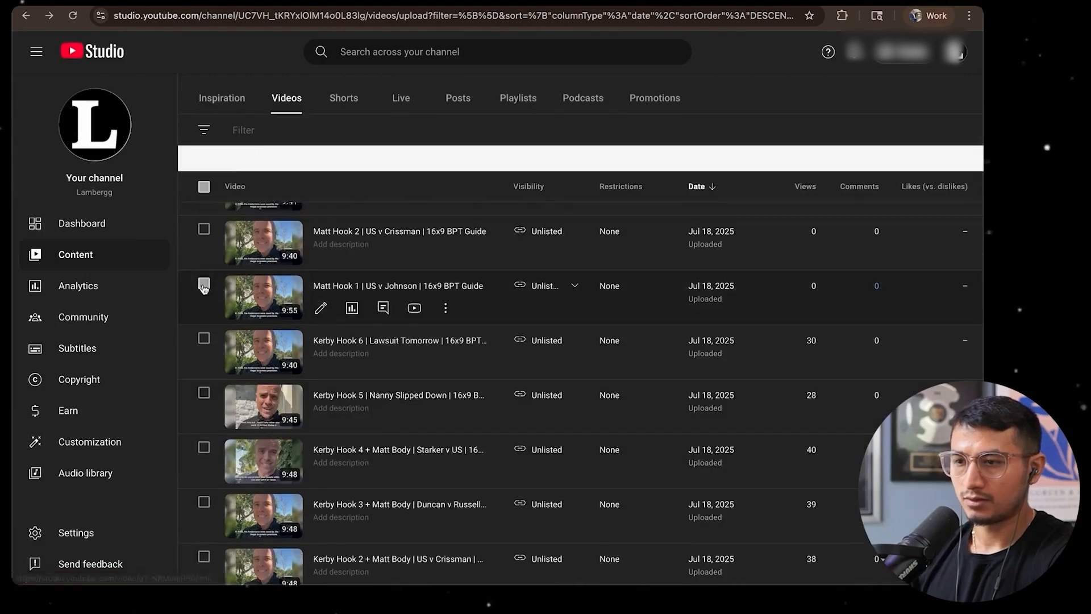
pyautogui.click(204, 339)
pyautogui.click(445, 362)
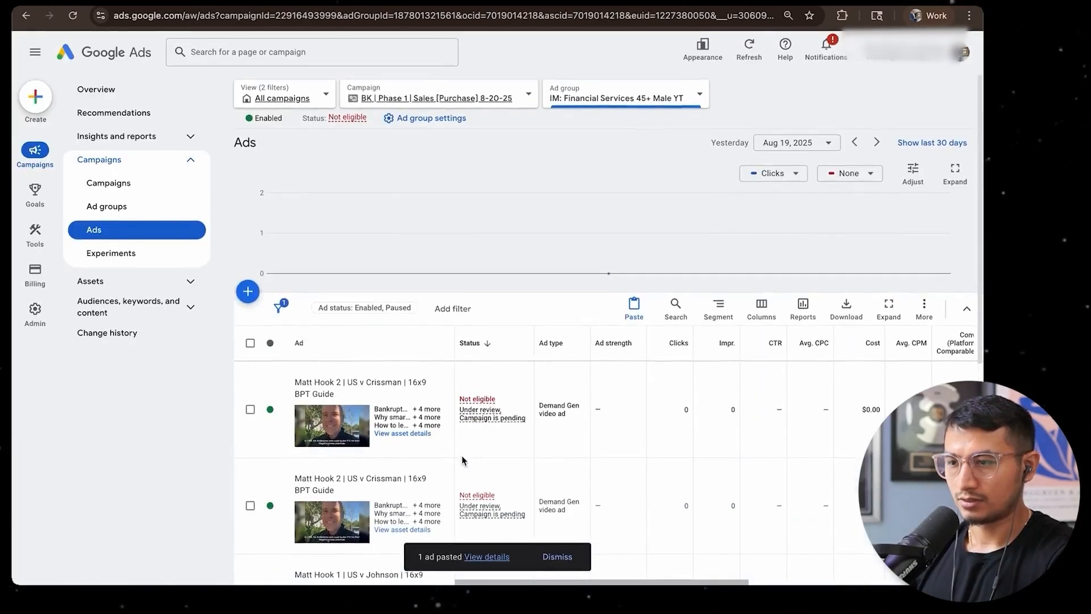
pyautogui.scroll(-1, 463, 460)
pyautogui.click(442, 359)
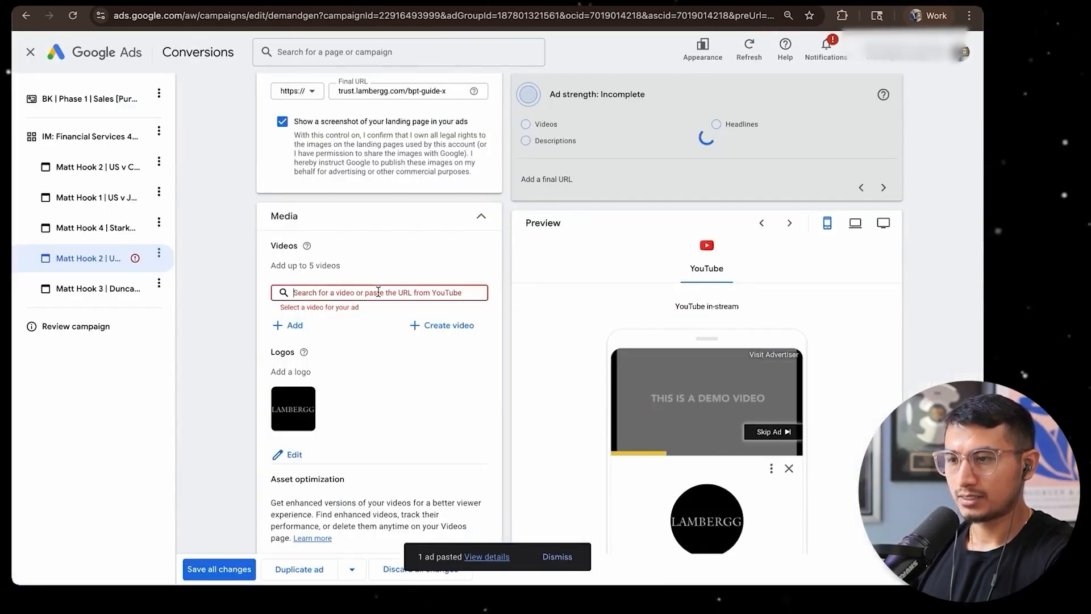
pyautogui.scroll(-4, 500, 343)
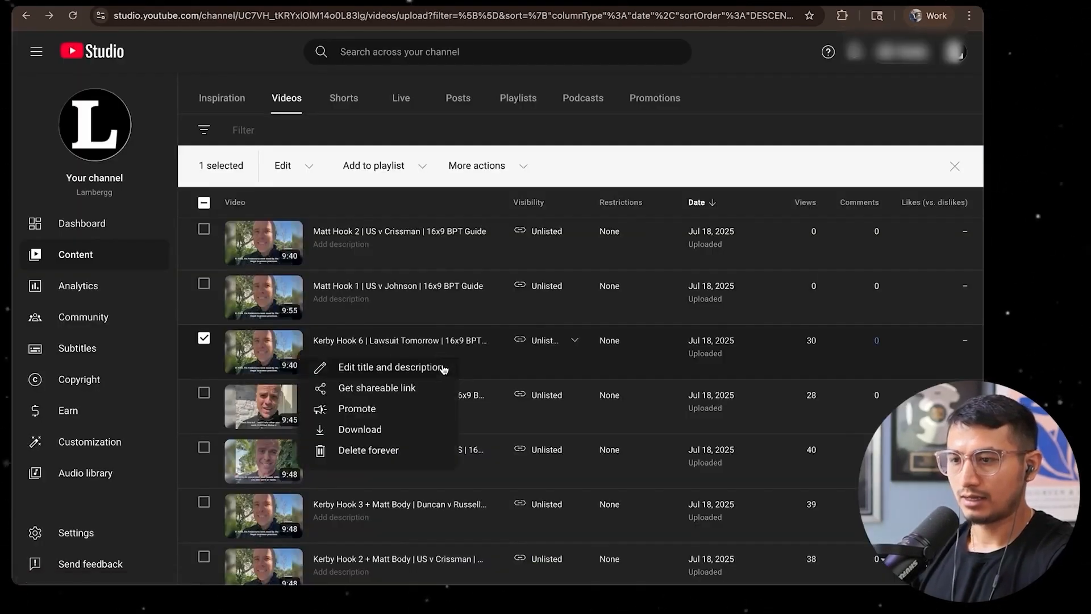
pyautogui.click(444, 368)
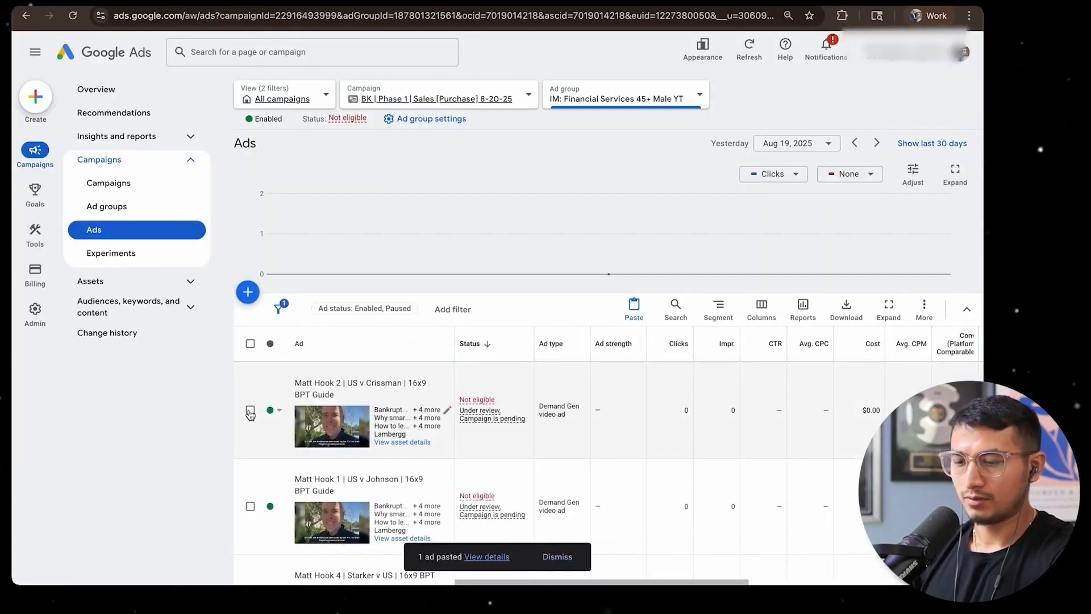
# Copy the Hook 2 ad once more and paste it into the IM: Financial Services 45+ Male YT ad group
pyautogui.click(250, 410)
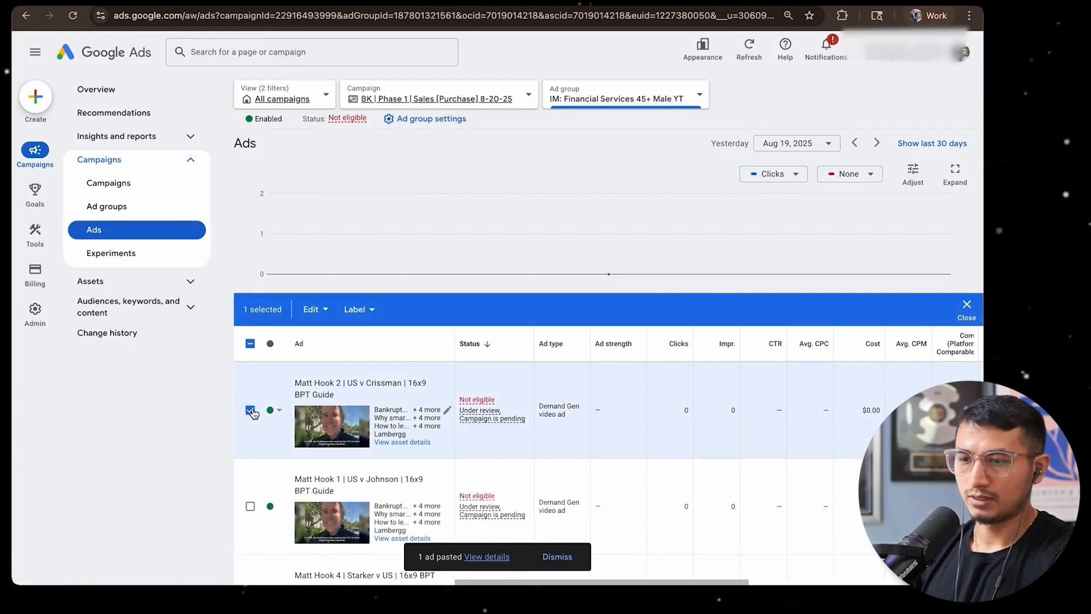
pyautogui.hotkey('ctrl', 'c')
pyautogui.click(633, 310)
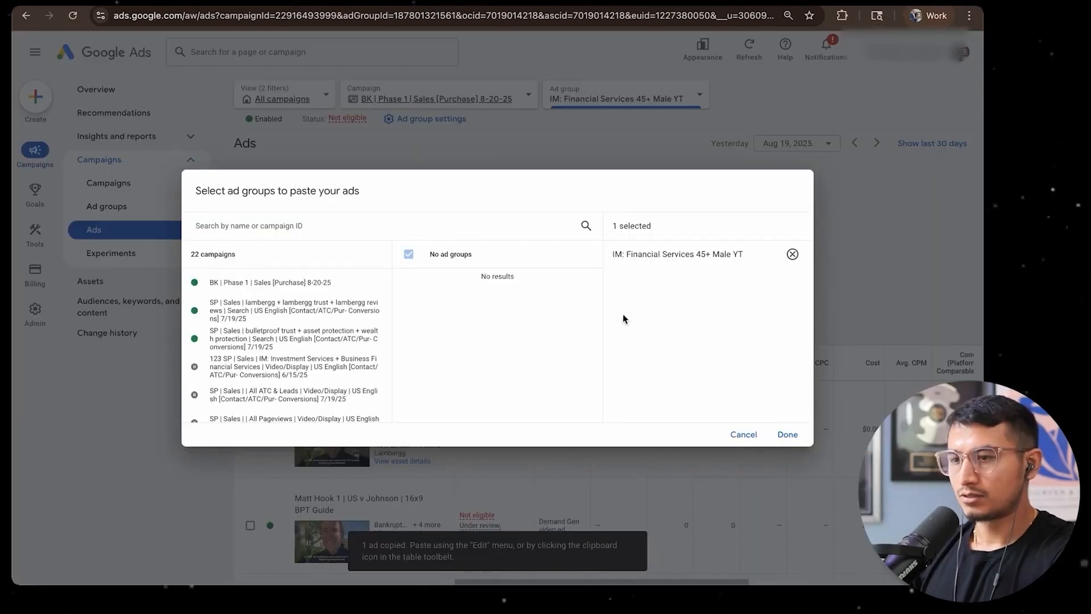
pyautogui.click(786, 431)
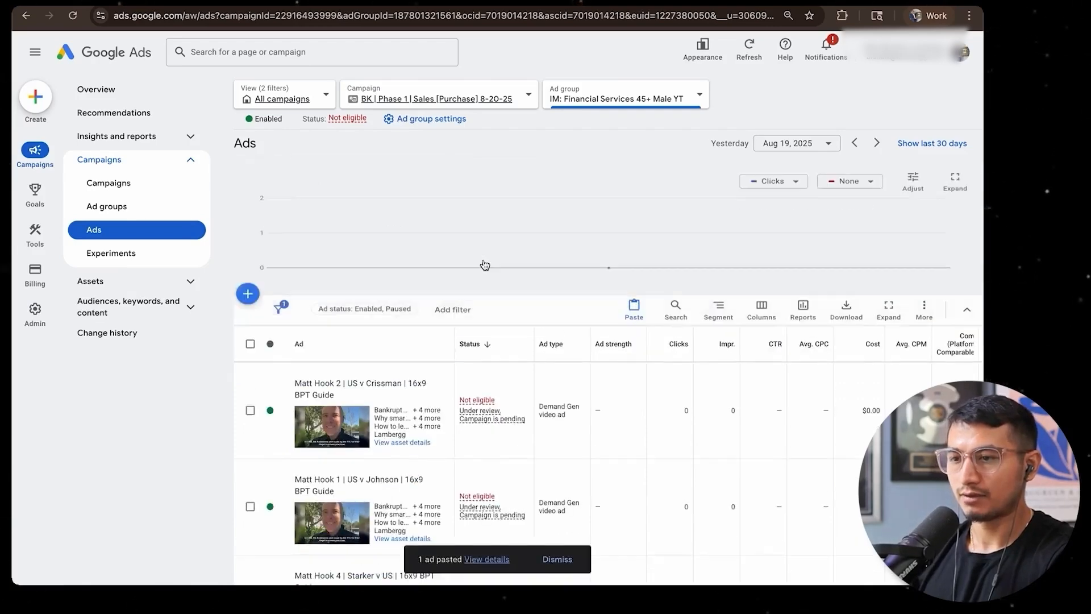
# Replace the latest duplicate's video with the Hook 5 Nanny Slipped Down video via its shareable link, set it to In-stream, and save
pyautogui.scroll(-2, 431, 300)
pyautogui.click(430, 299)
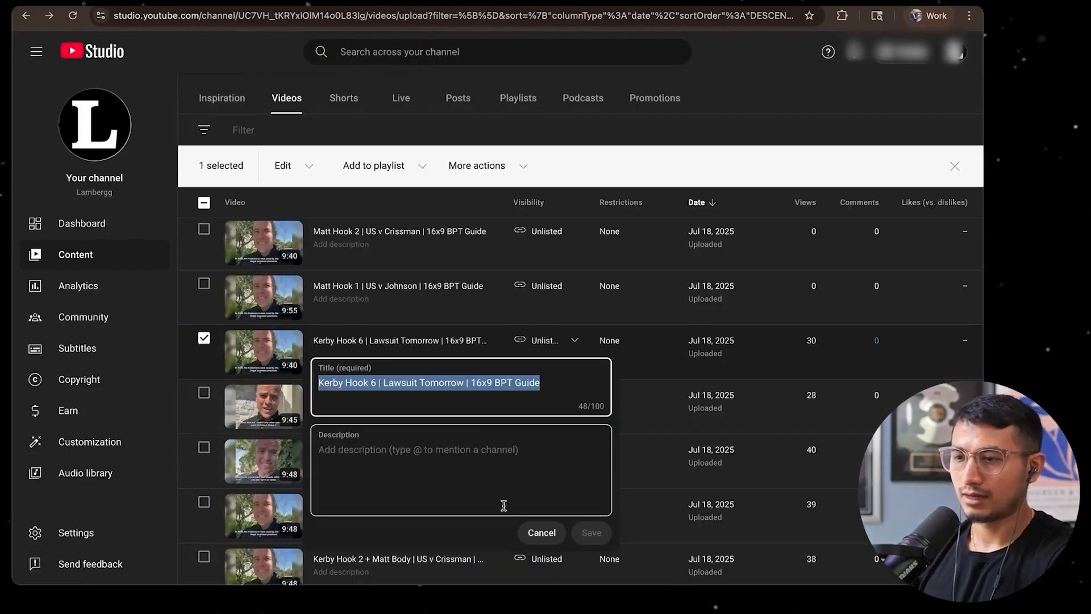
pyautogui.click(540, 532)
pyautogui.click(203, 339)
pyautogui.click(203, 393)
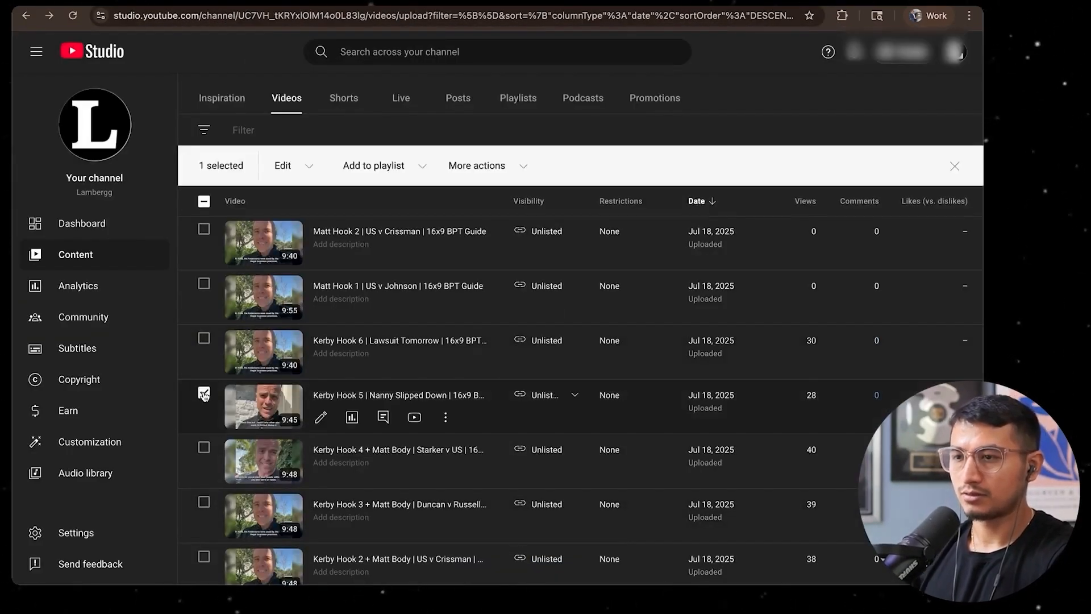
pyautogui.click(446, 420)
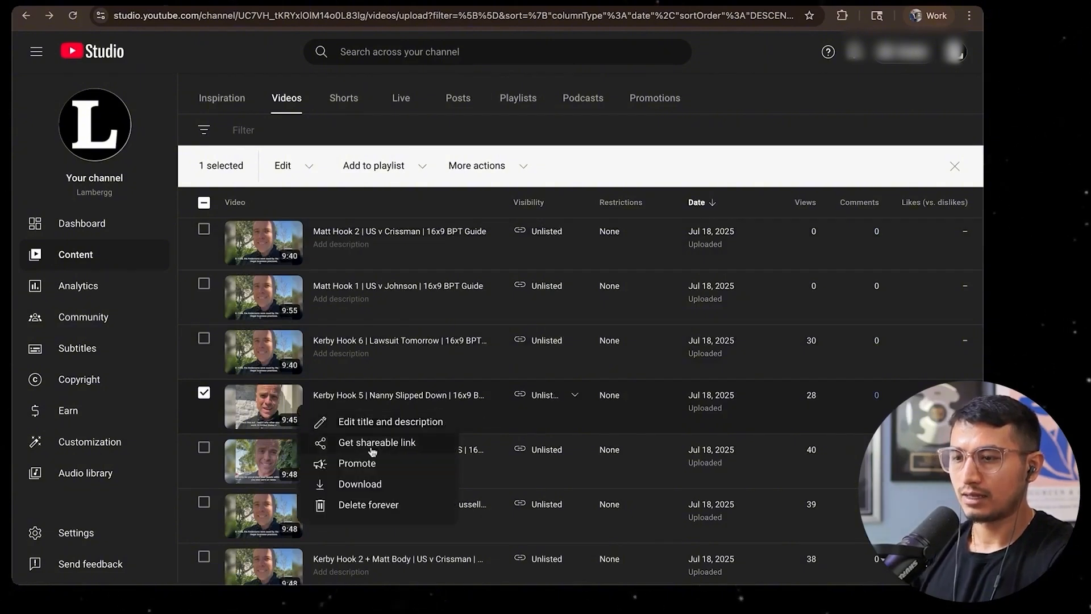
pyautogui.click(369, 445)
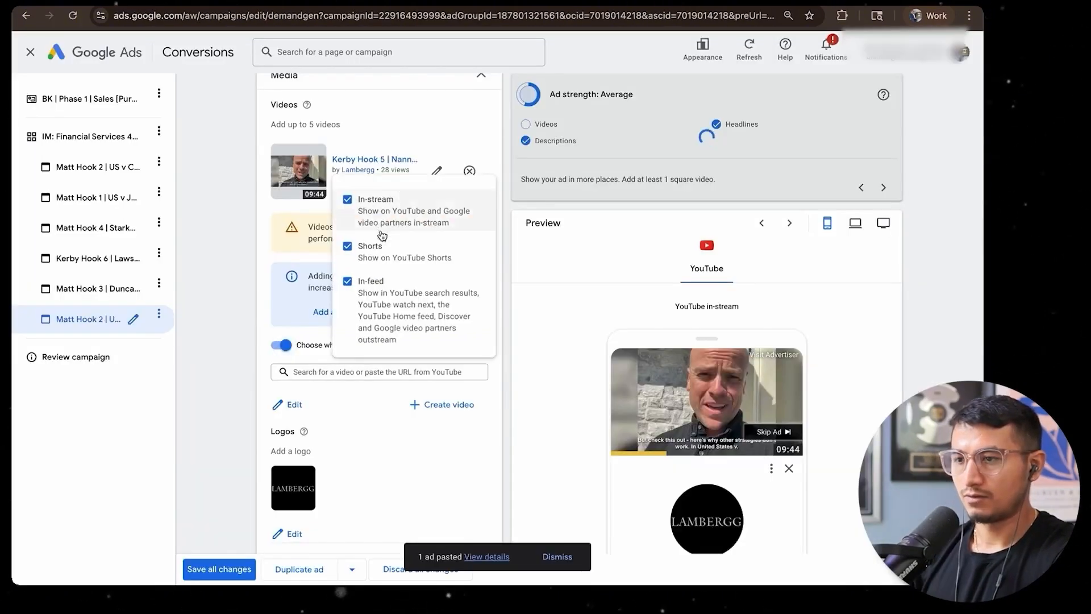
pyautogui.click(510, 292)
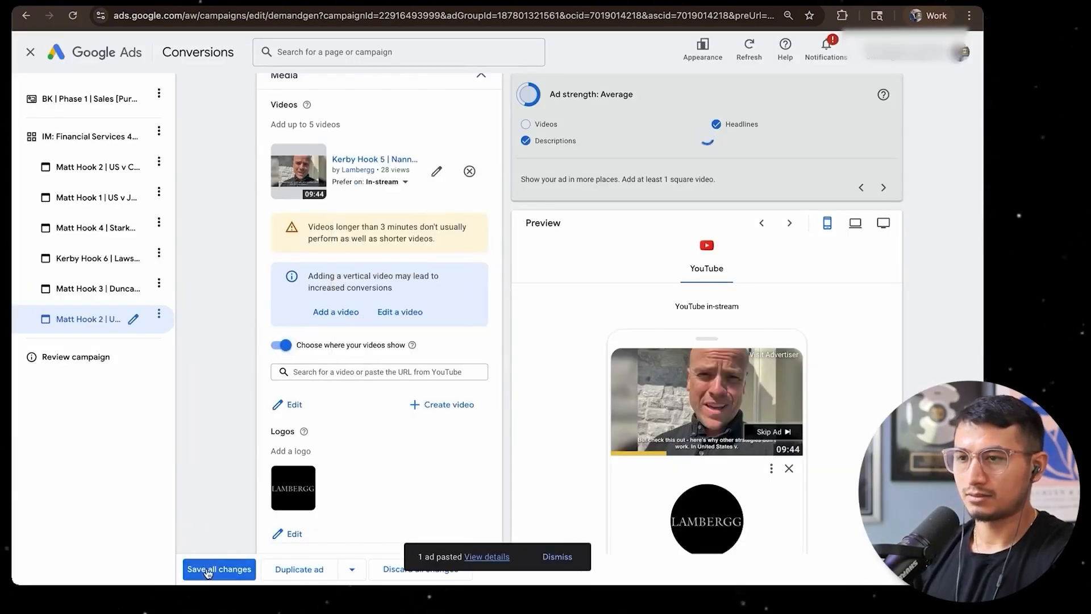
pyautogui.click(219, 569)
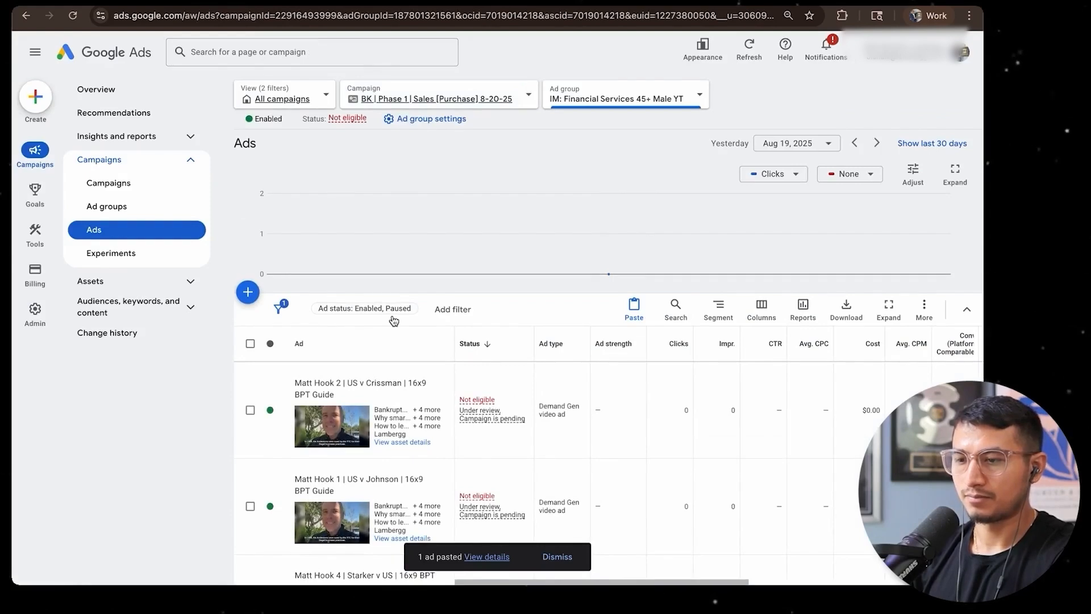
# Rename the ad using the Hook 5 video with that video's title from YouTube Studio and save all changes
pyautogui.scroll(-3, 392, 328)
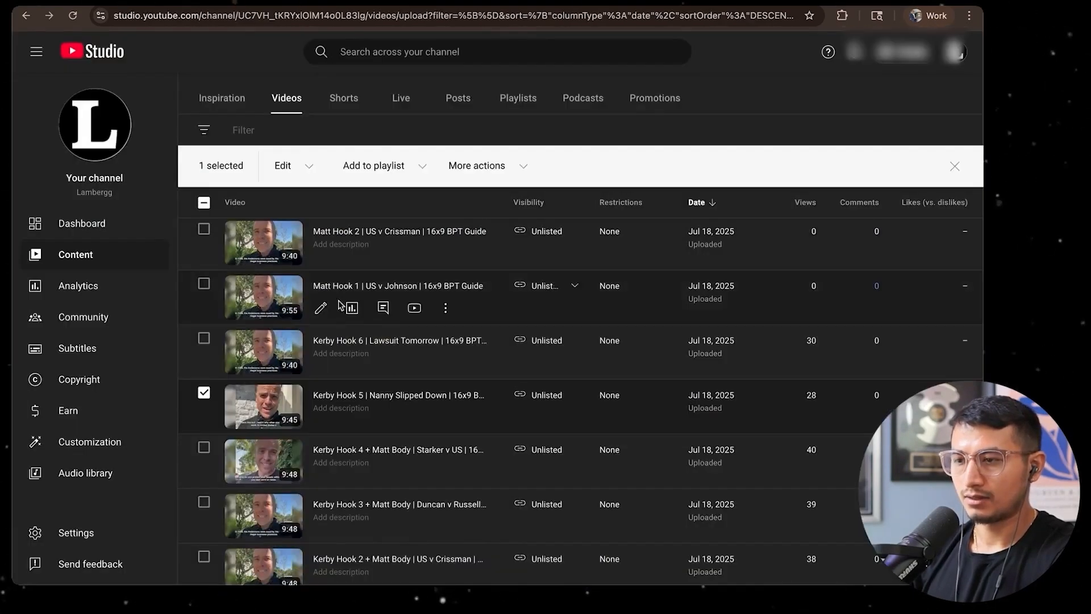
pyautogui.click(442, 421)
pyautogui.click(442, 422)
pyautogui.doubleClick(386, 424)
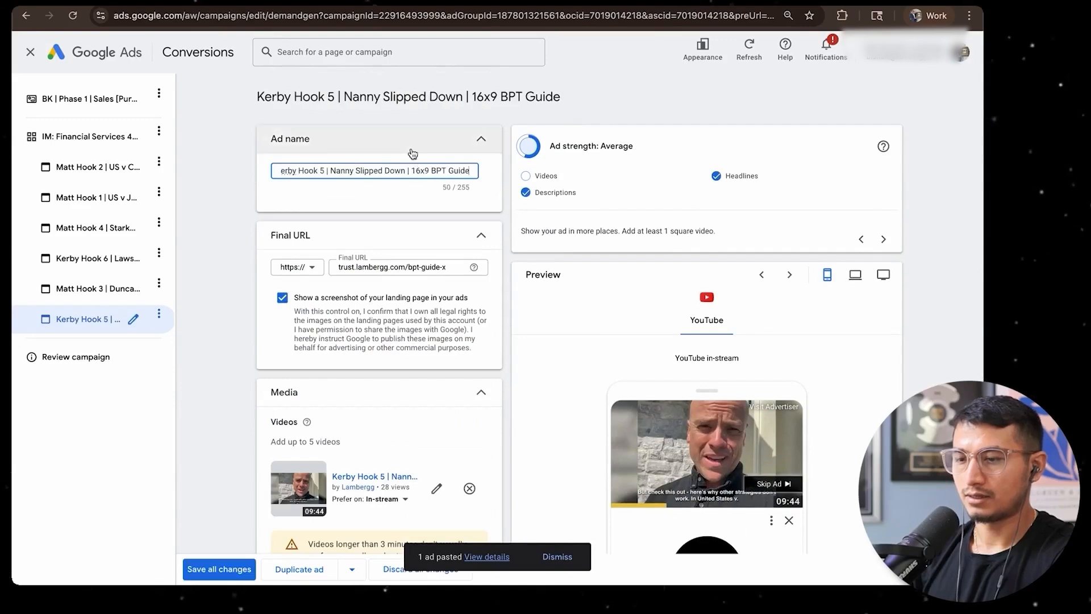
pyautogui.click(413, 152)
pyautogui.click(219, 569)
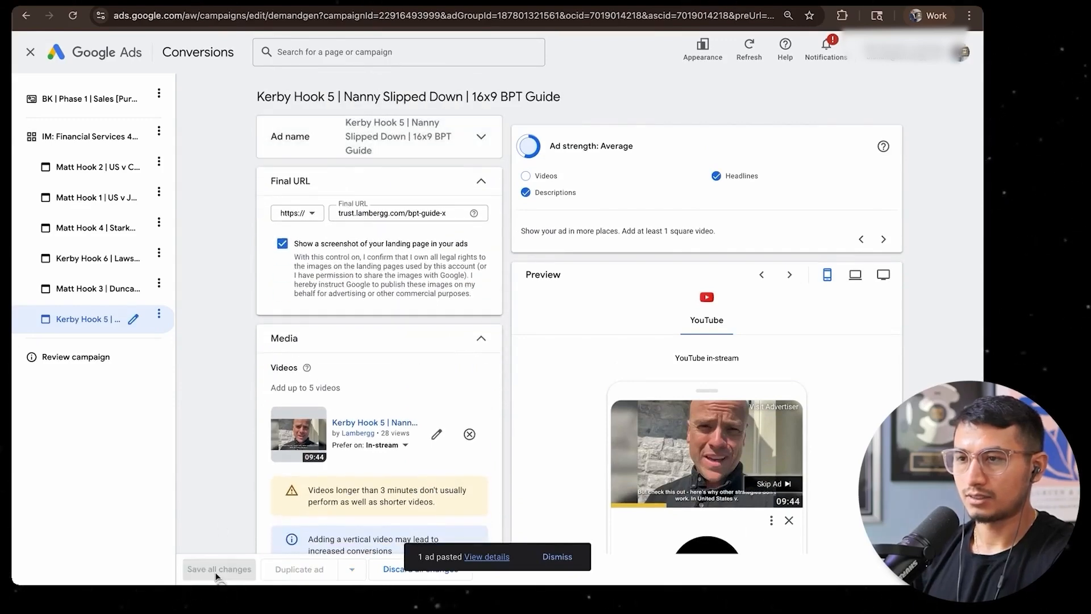
pyautogui.scroll(-5, 355, 422)
pyautogui.scroll(-3, 355, 422)
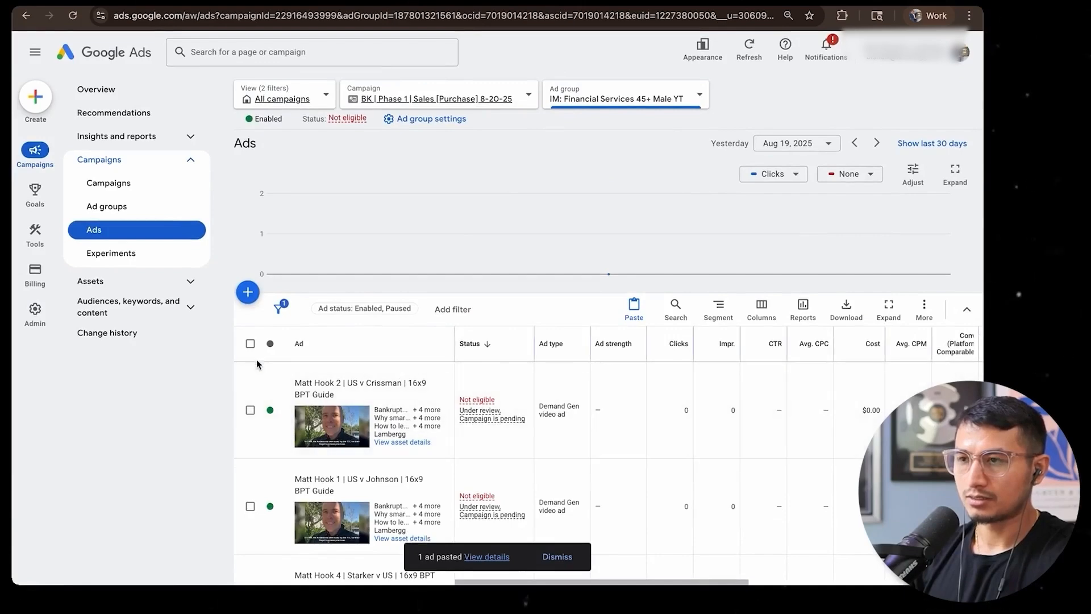
# Select the remaining Jul 18 videos in YouTube Studio, Hook 4, Hook 3, Hook 2 and Hook 1, to mark them for the ads
pyautogui.scroll(-3, 257, 364)
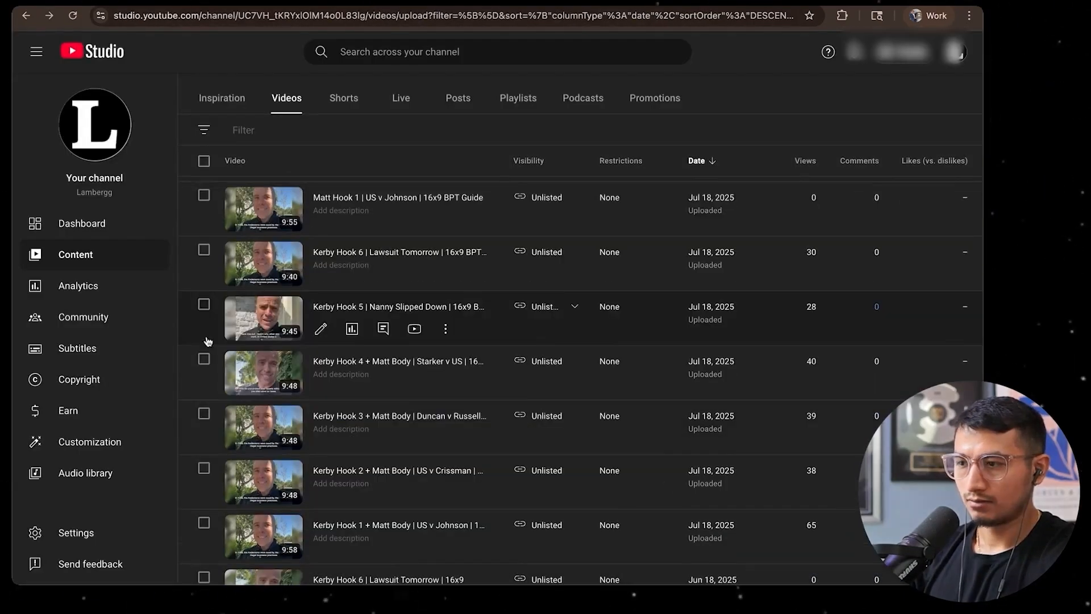
pyautogui.click(204, 359)
pyautogui.scroll(-1, 206, 375)
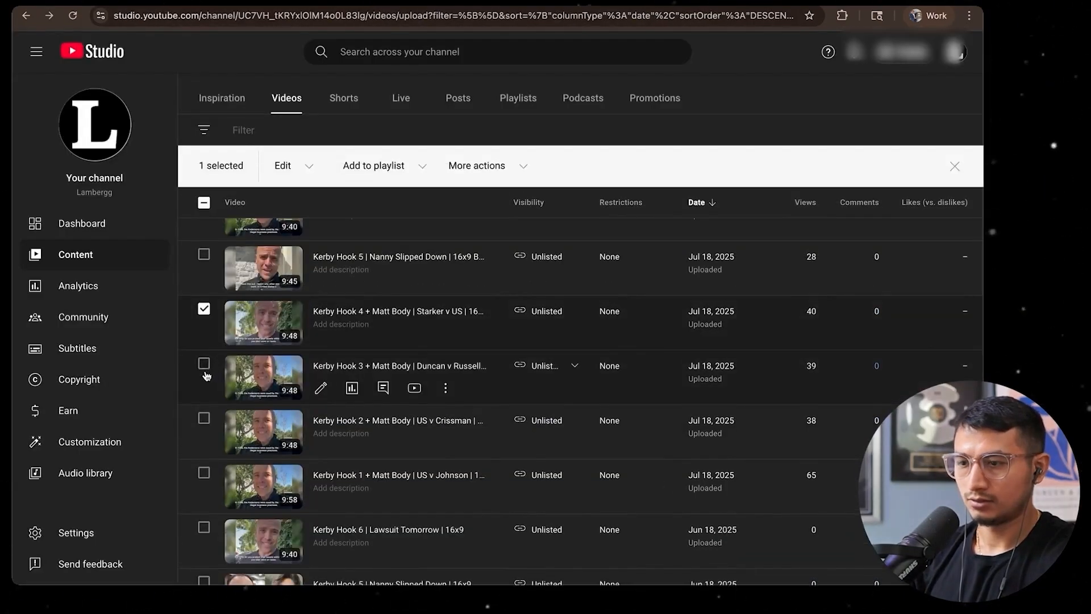
pyautogui.click(204, 364)
pyautogui.click(204, 418)
pyautogui.click(206, 474)
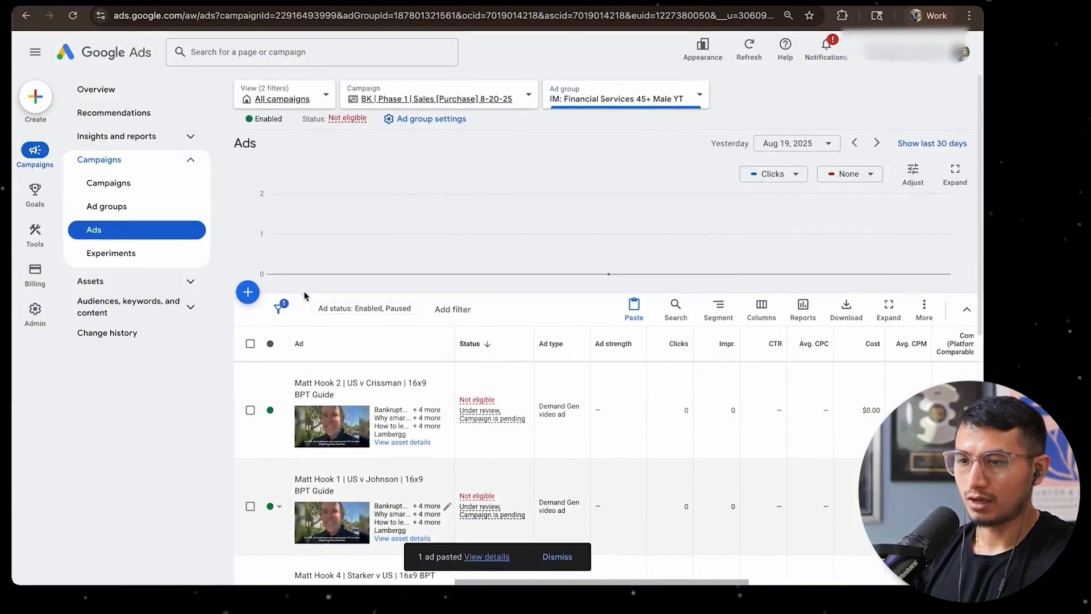
# Copy the Hook 2, Hook 1, Hook 4 and Hook 6 ads and paste them into the IM: Financial Services 45+ Male YT ad group
pyautogui.click(250, 410)
pyautogui.scroll(-2, 250, 413)
pyautogui.click(250, 387)
pyautogui.scroll(-2, 250, 391)
pyautogui.click(250, 393)
pyautogui.click(249, 489)
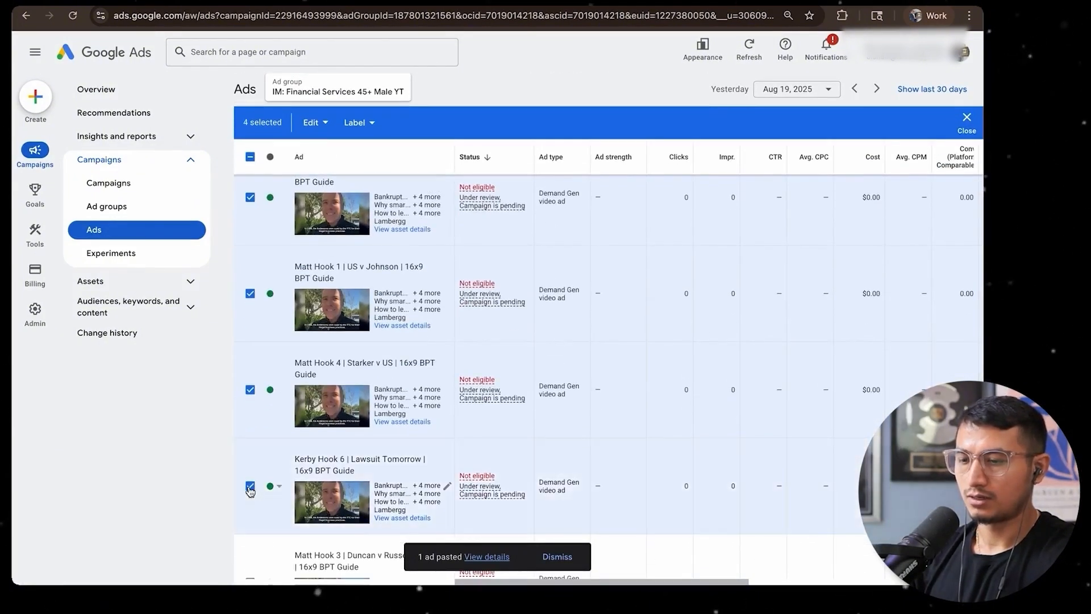
pyautogui.press('super+c')
pyautogui.click(251, 157)
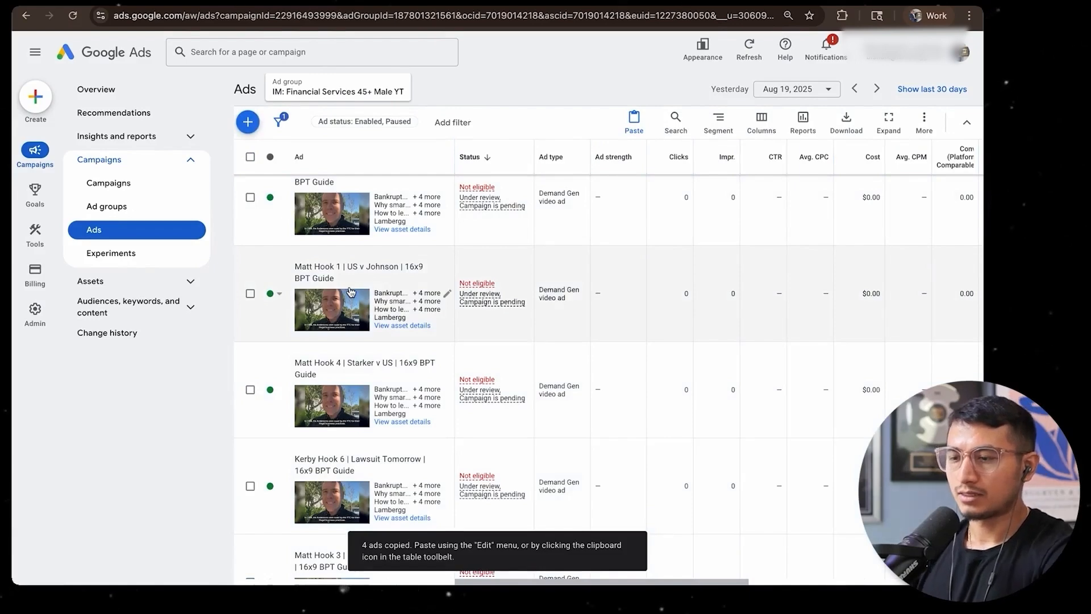
pyautogui.press('super+v')
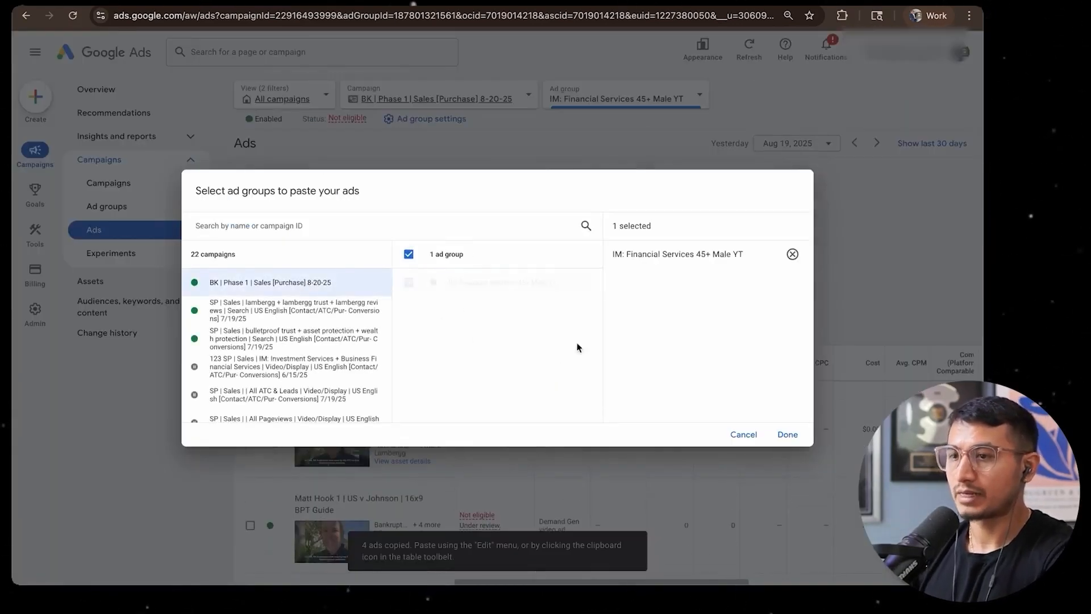
pyautogui.click(787, 434)
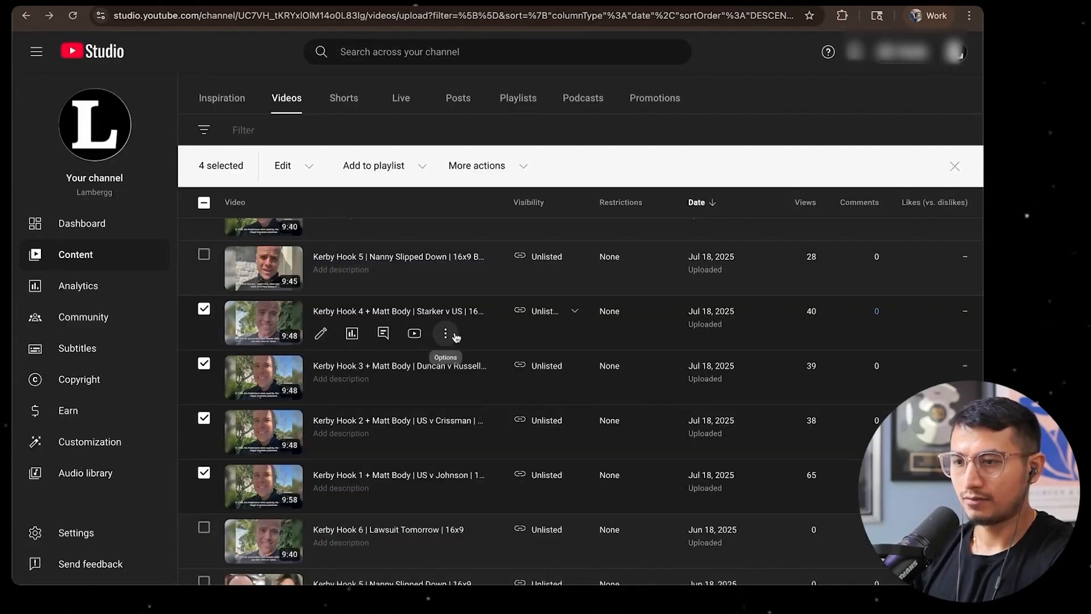
# Replace the pasted Hook 6 duplicate's video with the Jul 18 Hook 4 Starker v US video via its shareable link
pyautogui.click(446, 333)
pyautogui.click(380, 357)
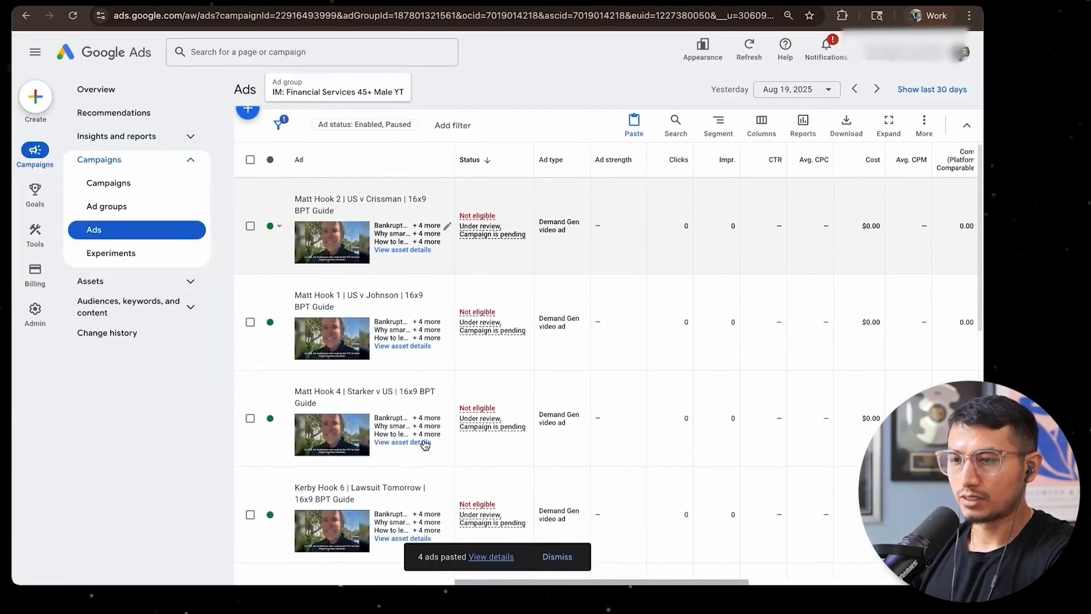
pyautogui.scroll(-3, 425, 445)
pyautogui.click(423, 447)
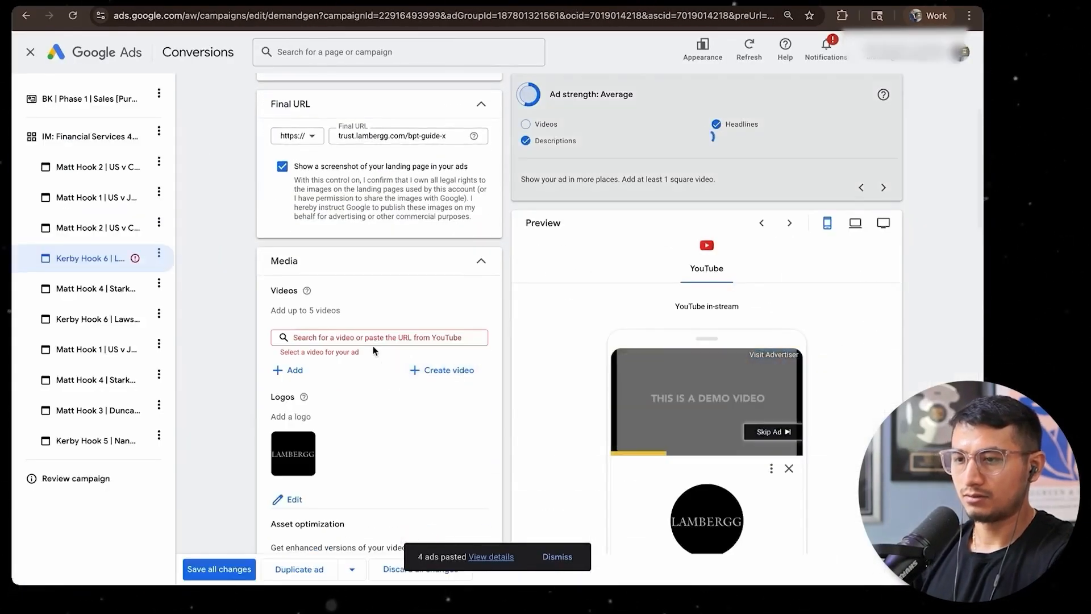
pyautogui.click(375, 338)
pyautogui.press('super+v')
pyautogui.click(317, 360)
# Limit the Hook 4 Starker v US video to In-stream, rename the ad with that video's title, and save
pyautogui.scroll(-3, 312, 359)
pyautogui.click(281, 372)
pyautogui.click(372, 209)
pyautogui.click(373, 277)
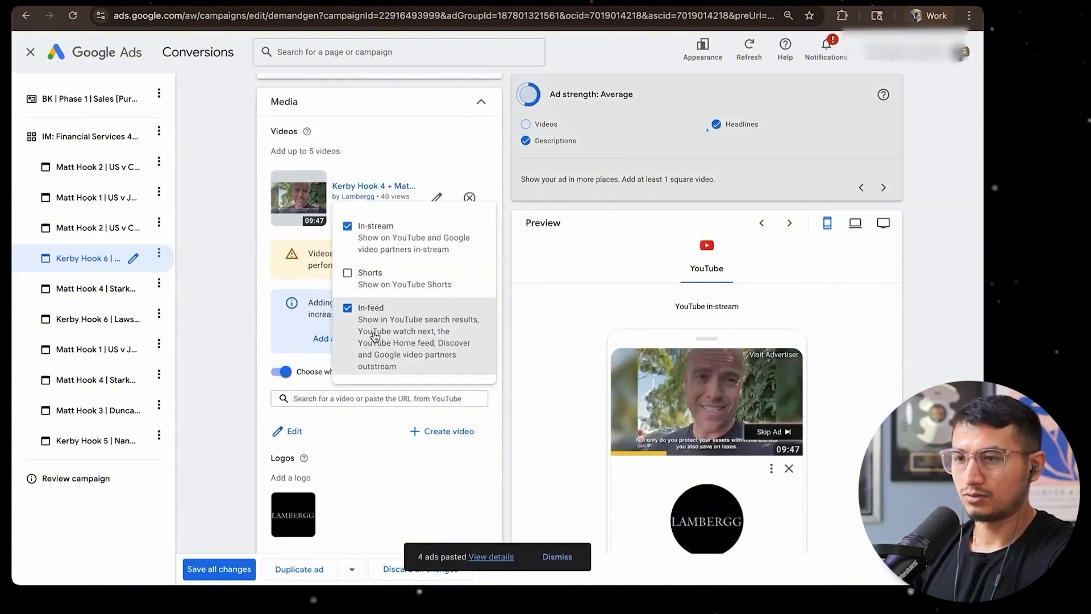
pyautogui.click(264, 252)
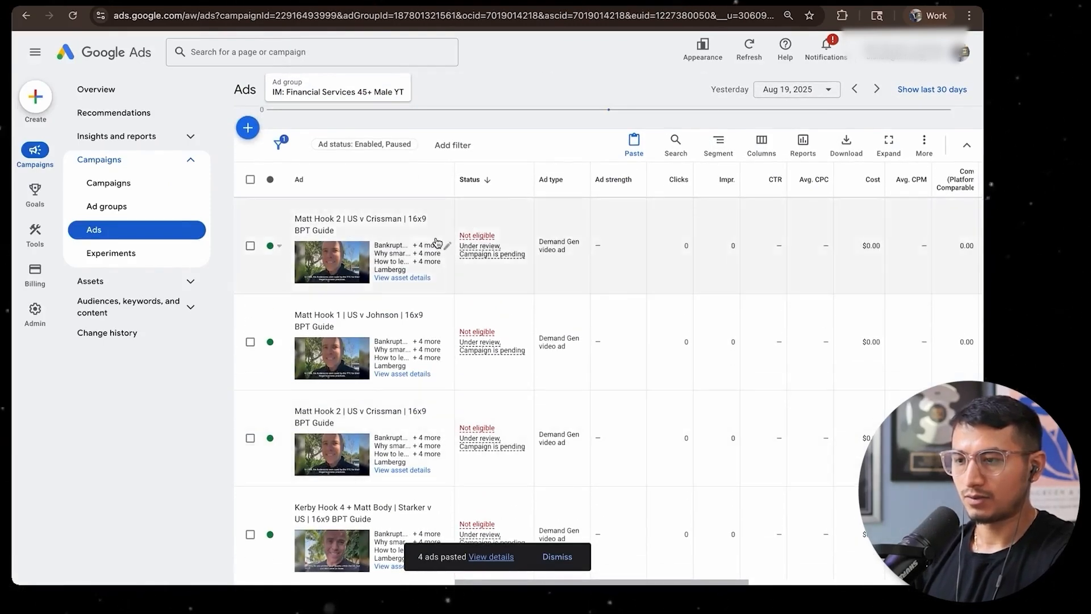
pyautogui.click(445, 441)
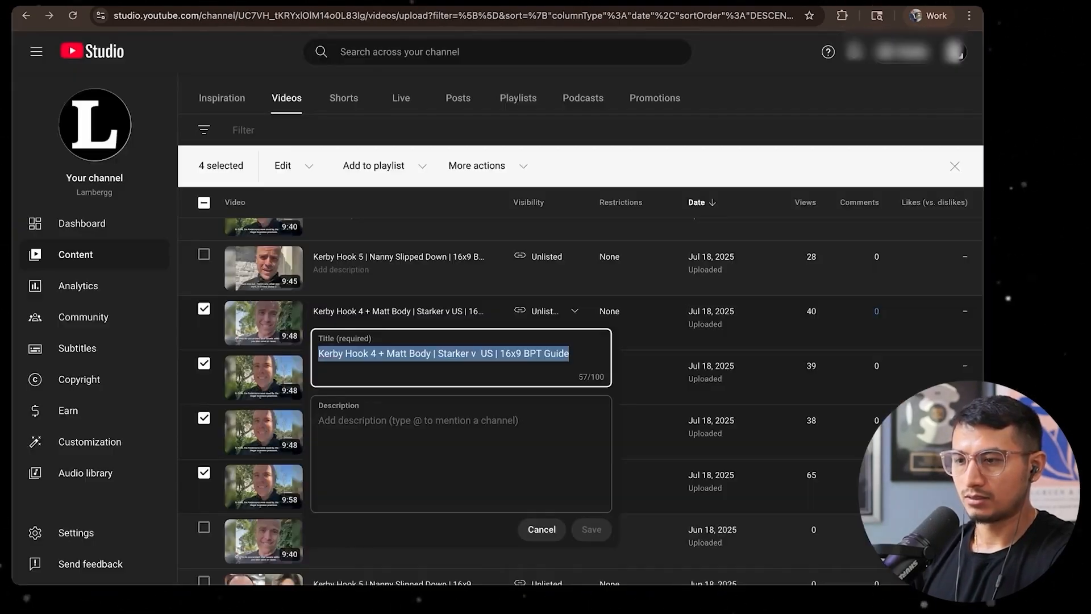
pyautogui.click(541, 529)
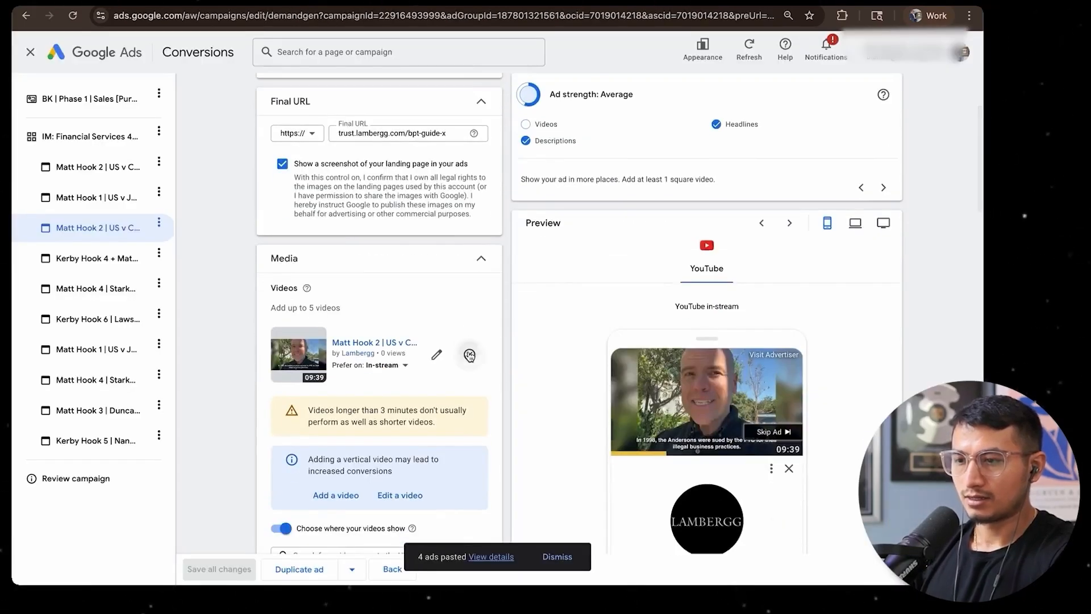
pyautogui.click(469, 355)
pyautogui.hotkey('ctrl', 'v')
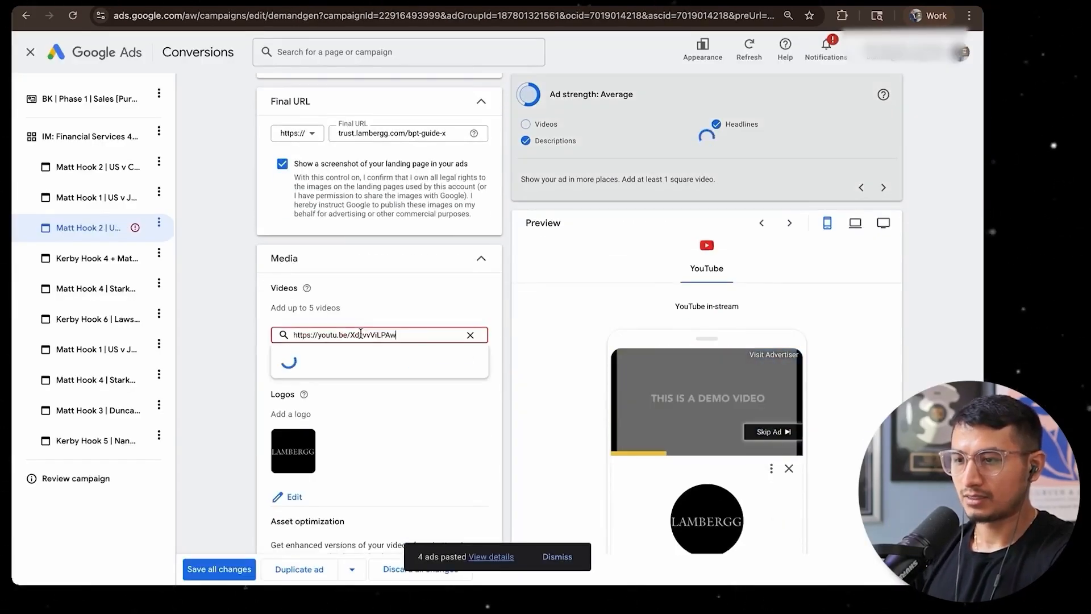
# Set the Hook 3 video to In-stream only, rename the ad with that video's title, and save all changes
pyautogui.scroll(-3, 374, 397)
pyautogui.click(281, 306)
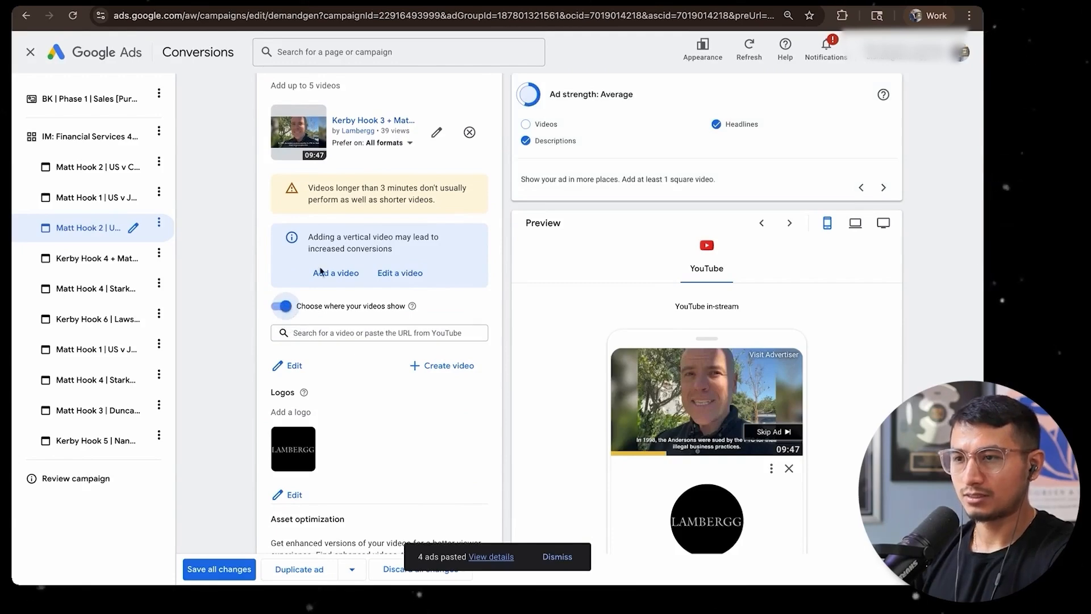
pyautogui.click(392, 159)
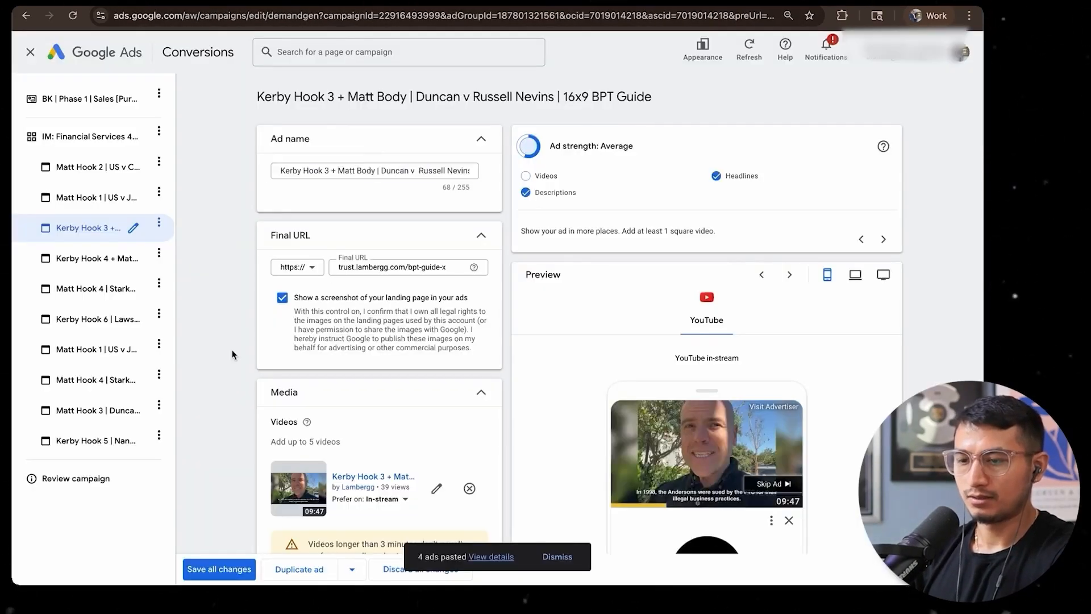
pyautogui.scroll(-8, 232, 355)
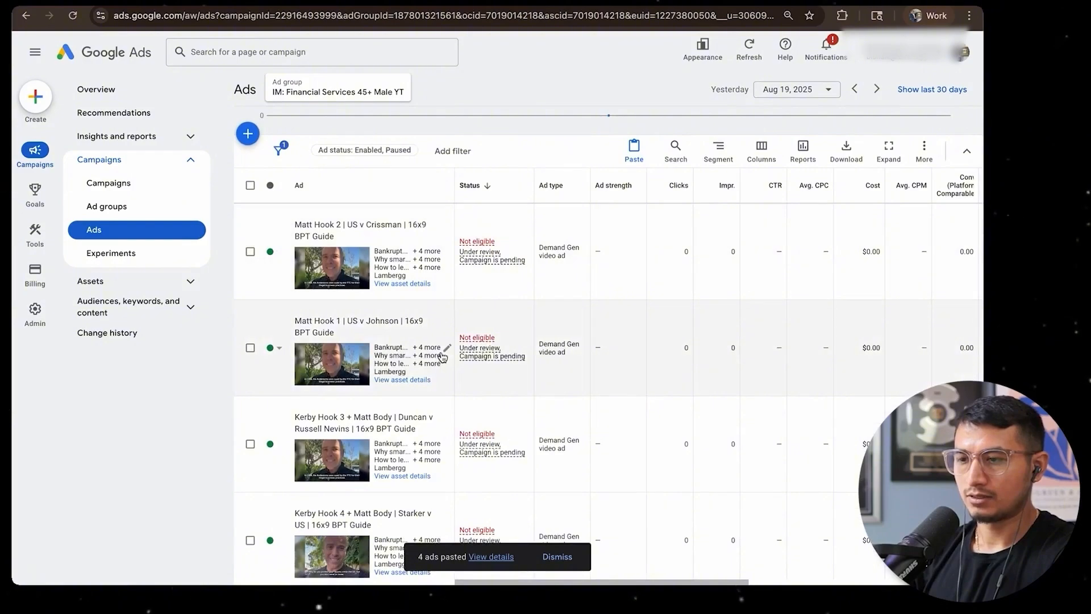
pyautogui.scroll(-6, 450, 443)
pyautogui.scroll(-4, 450, 443)
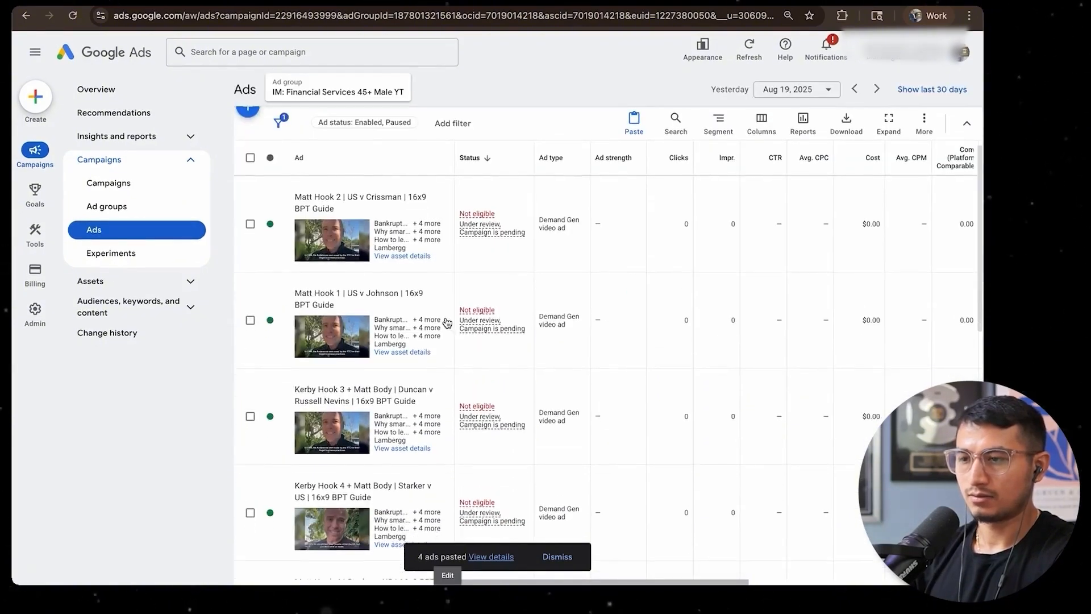
# Replace the pasted Hook 1 duplicate's video with the Jul 18 Hook 2 US v Crissman video, set to In-stream
pyautogui.click(341, 244)
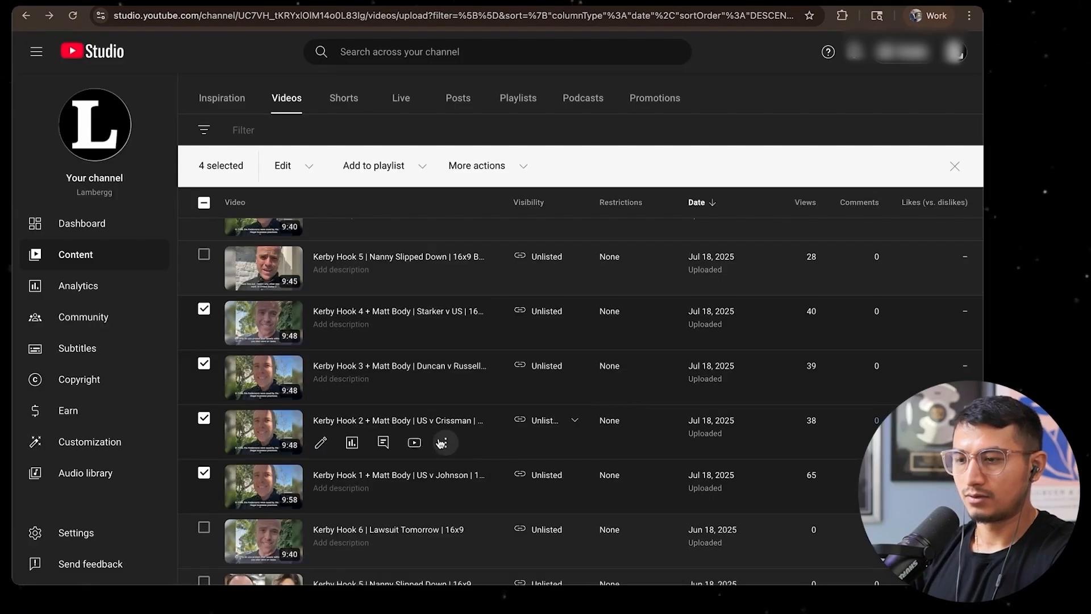
pyautogui.click(444, 446)
pyautogui.click(376, 467)
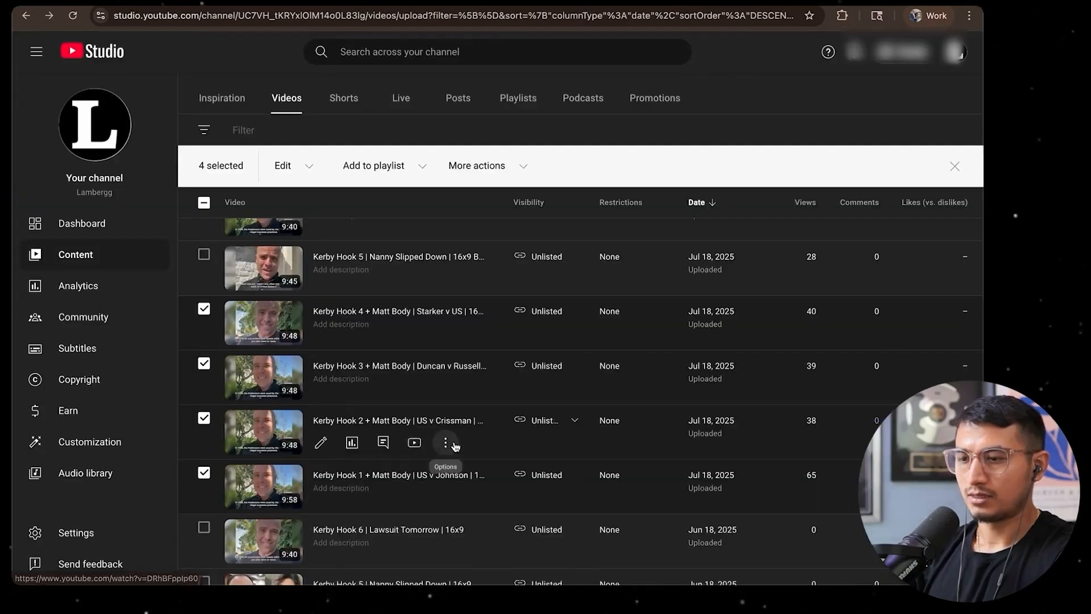
# Rename the ad using the Hook 2 US v Crissman video with that video's title from YouTube Studio and save all changes
pyautogui.click(447, 443)
pyautogui.hotkey('ctrl', 'c')
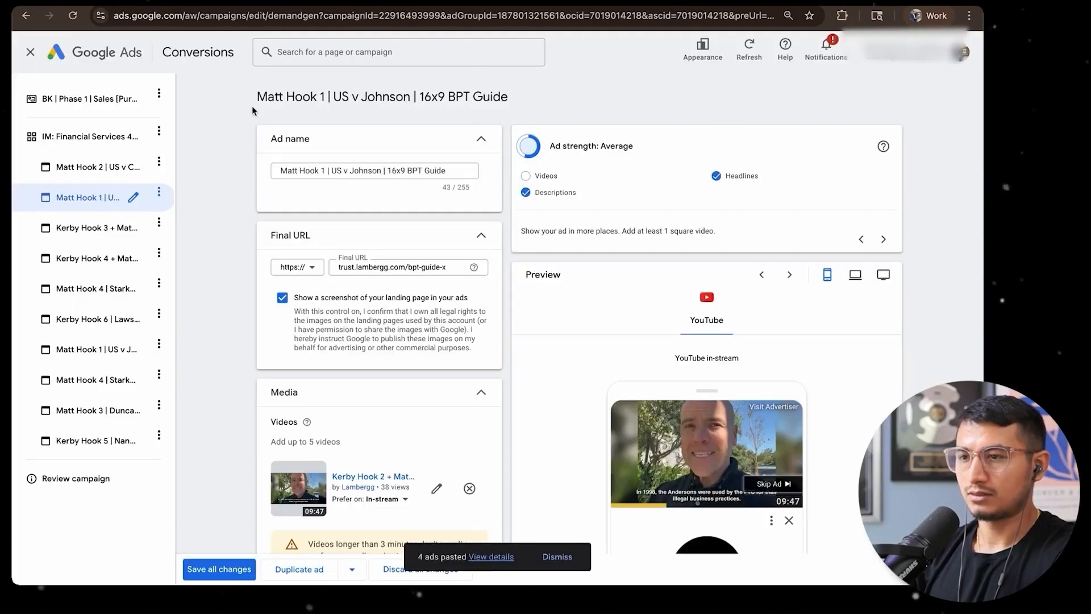
pyautogui.hotkey('ctrl', 'a')
pyautogui.hotkey('ctrl', 'v')
pyautogui.click(259, 168)
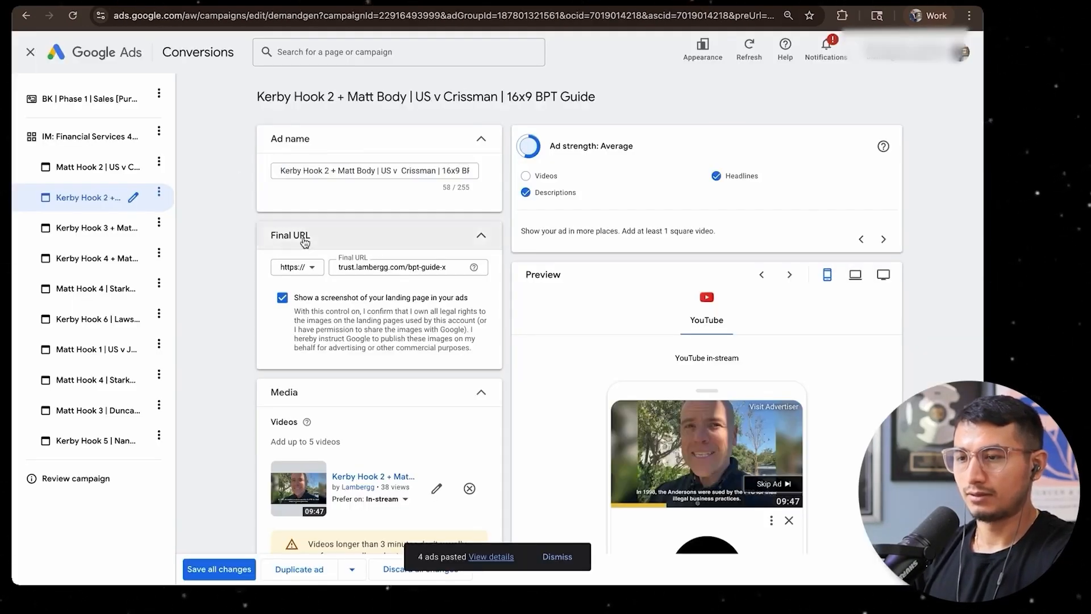
pyautogui.scroll(-10, 375, 341)
pyautogui.scroll(2, 267, 443)
pyautogui.scroll(10, 219, 527)
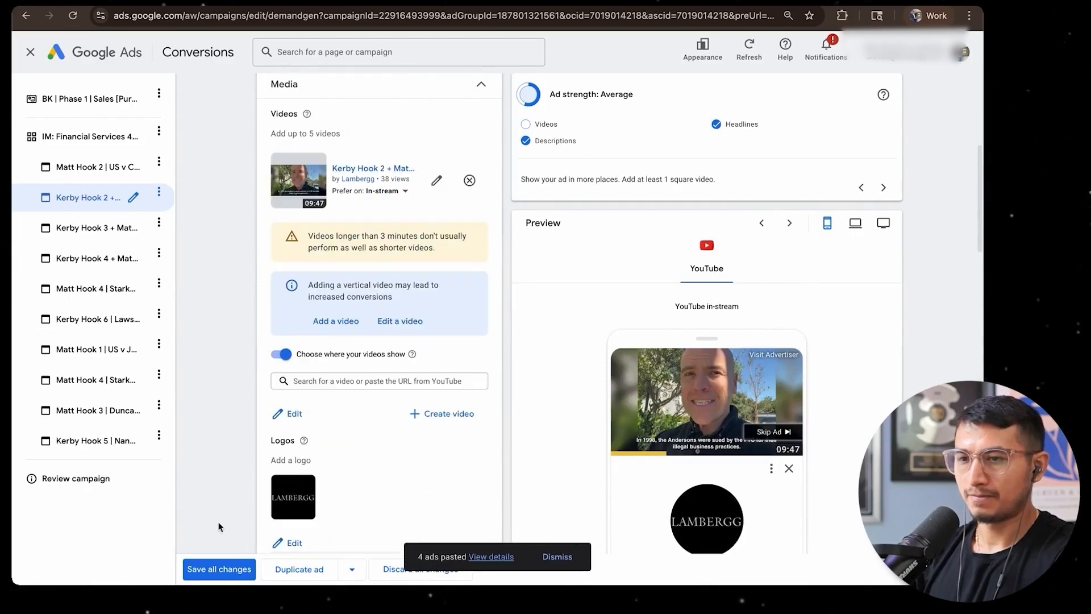
pyautogui.click(203, 574)
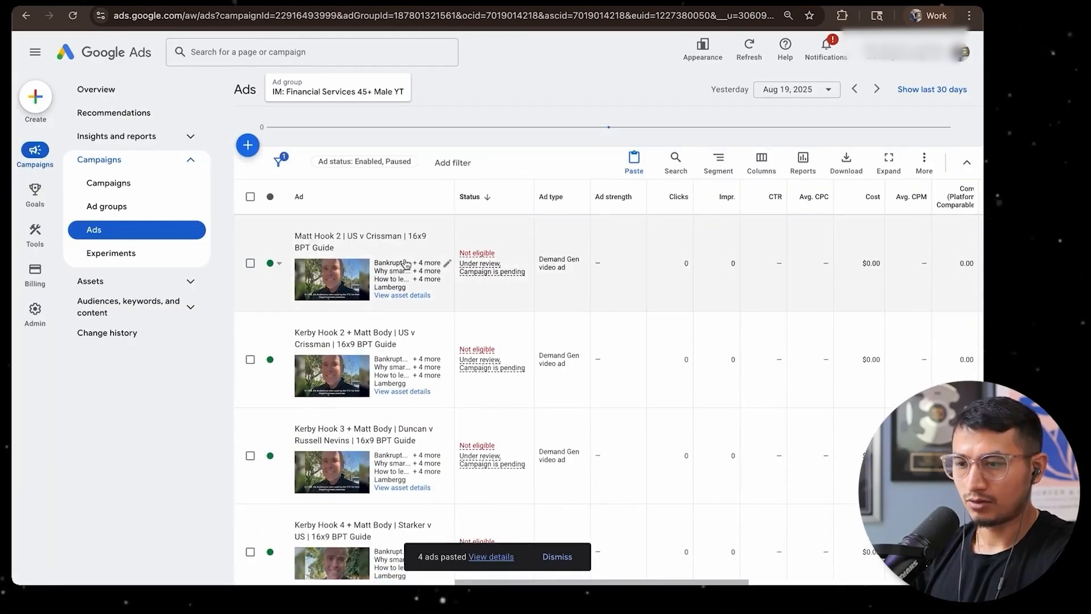
# Replace the pasted Hook 4 duplicate's video with the Jul 18 Hook 1 US v Johnson video via its shareable link, set to In-stream only
pyautogui.scroll(-10, 349, 241)
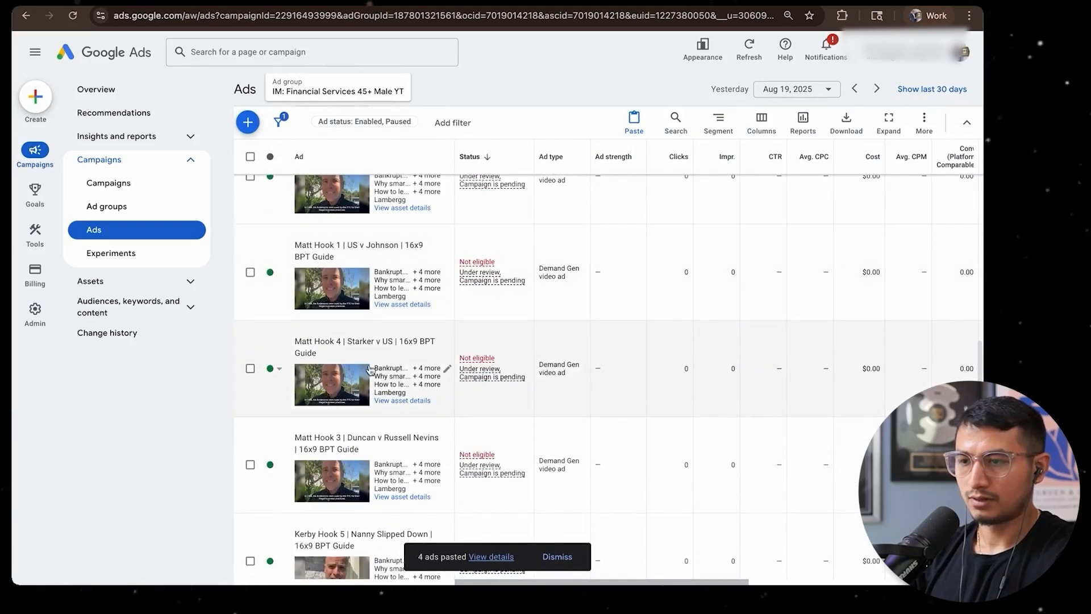
pyautogui.scroll(-1, 387, 361)
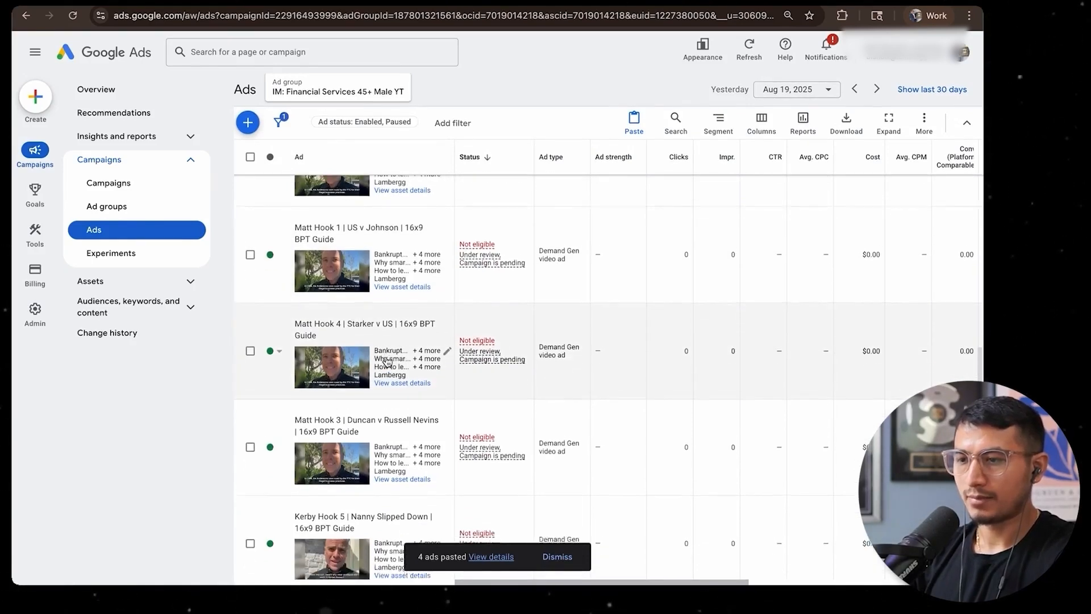
pyautogui.scroll(3, 407, 370)
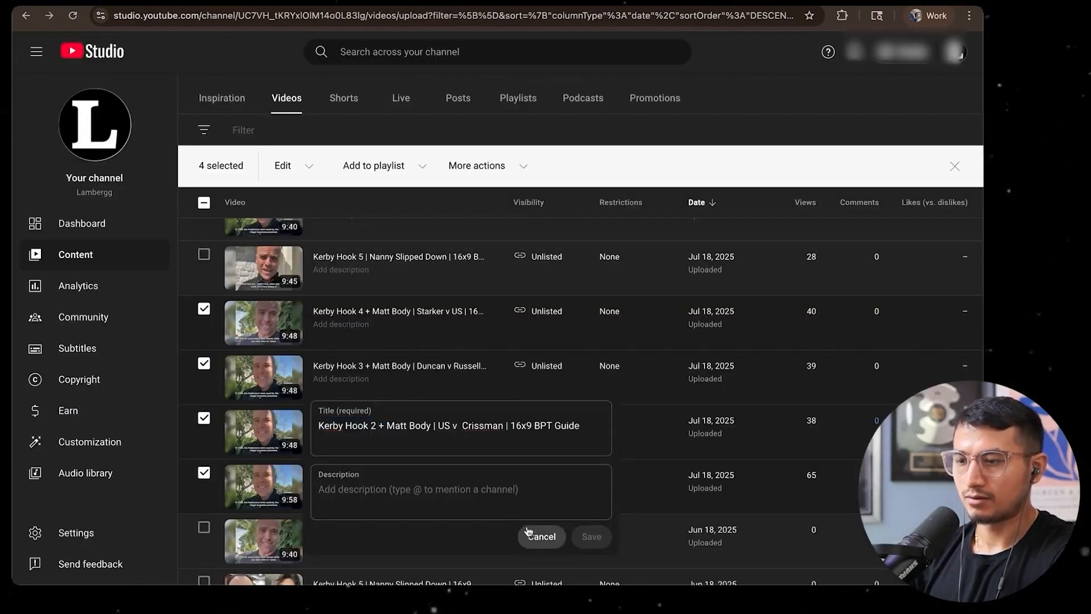
pyautogui.click(539, 535)
pyautogui.click(448, 496)
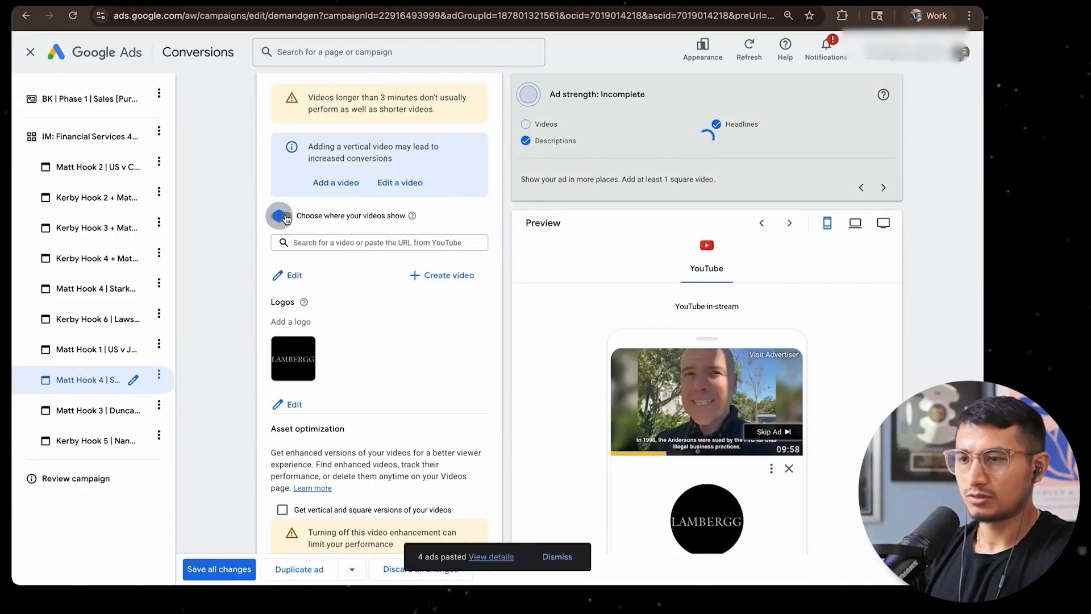
pyautogui.scroll(3, 358, 312)
pyautogui.click(383, 204)
pyautogui.click(375, 273)
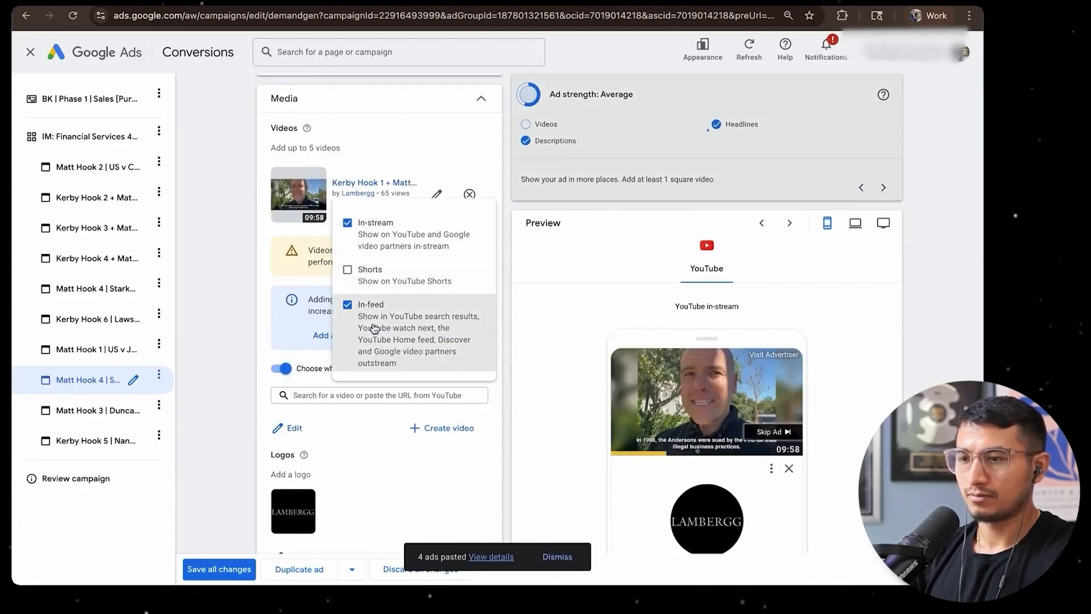
pyautogui.click(234, 297)
# Rename the ad using the Hook 1 US v Johnson video with that video's title from YouTube Studio and save all changes
pyautogui.scroll(10, 234, 298)
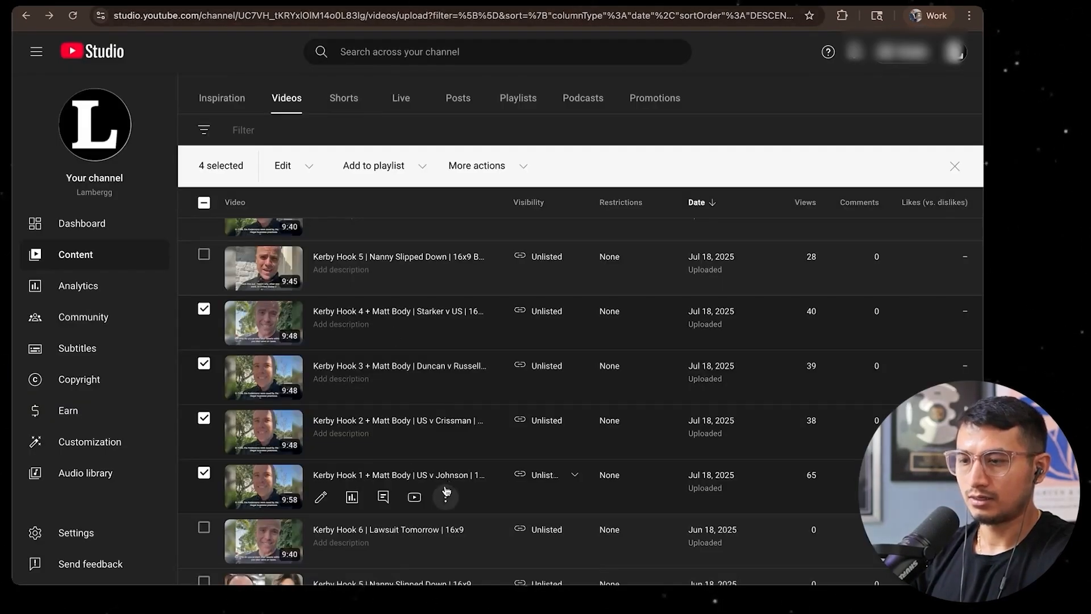
pyautogui.click(446, 494)
pyautogui.click(389, 408)
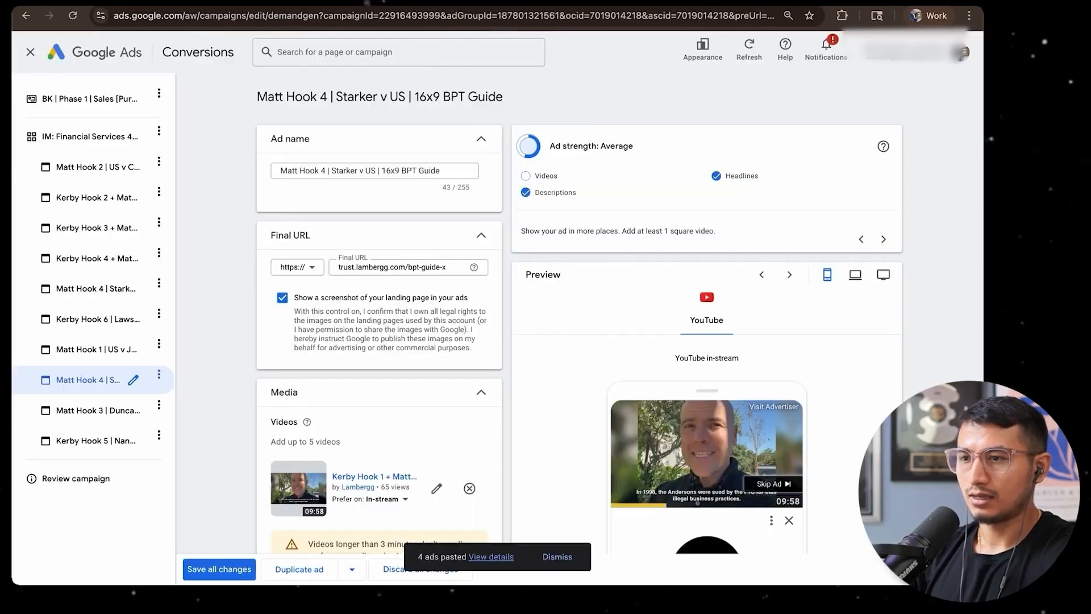
pyautogui.scroll(-20, 251, 384)
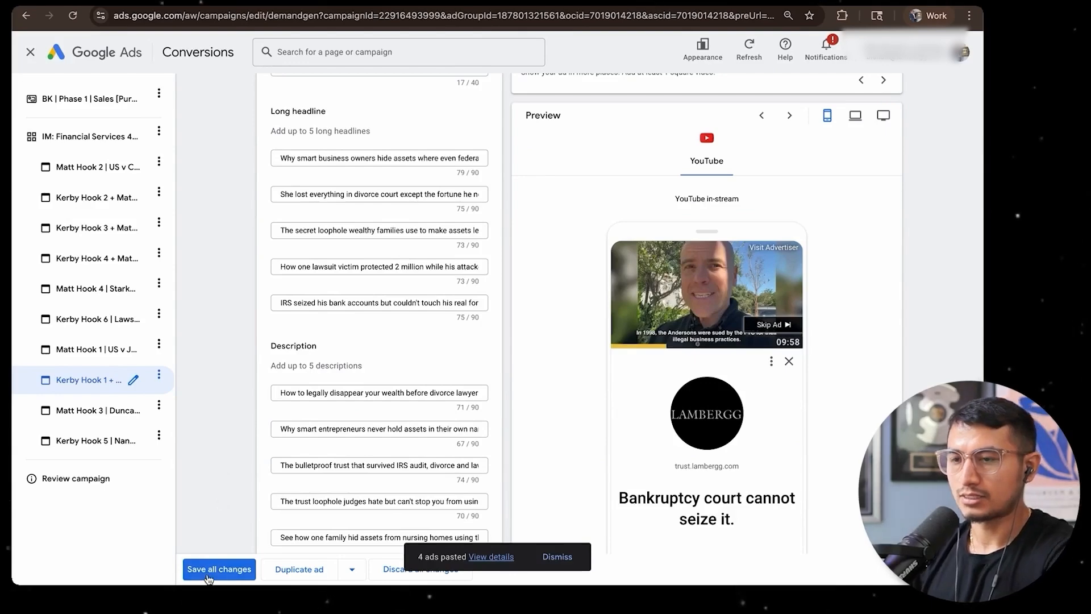
pyautogui.click(208, 569)
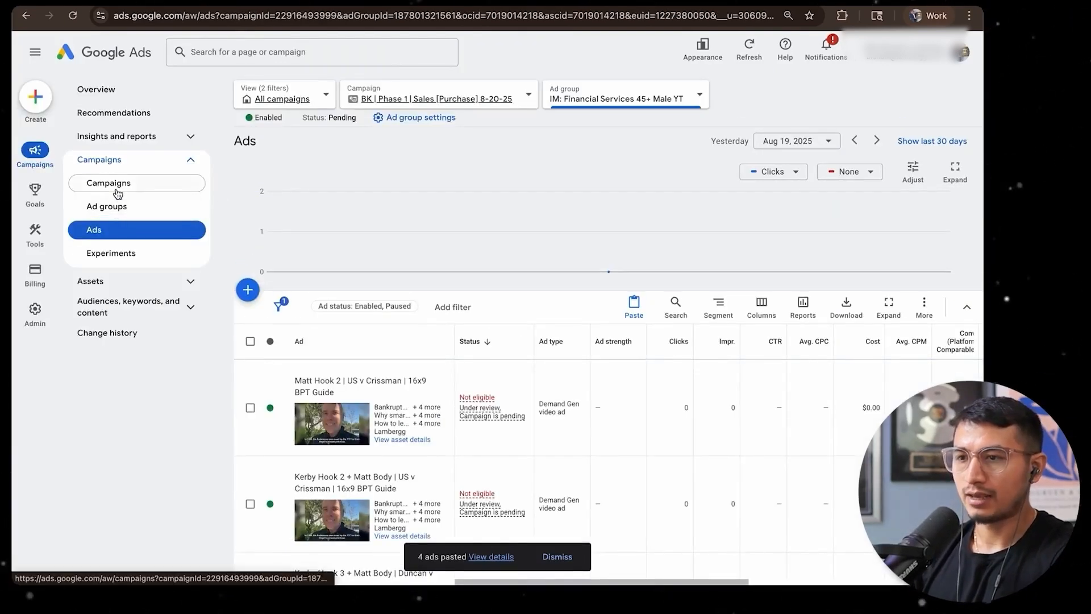
# Review the full list of ads in the IM: Financial Services 45+ Male YT ad group
pyautogui.click(117, 194)
pyautogui.click(335, 386)
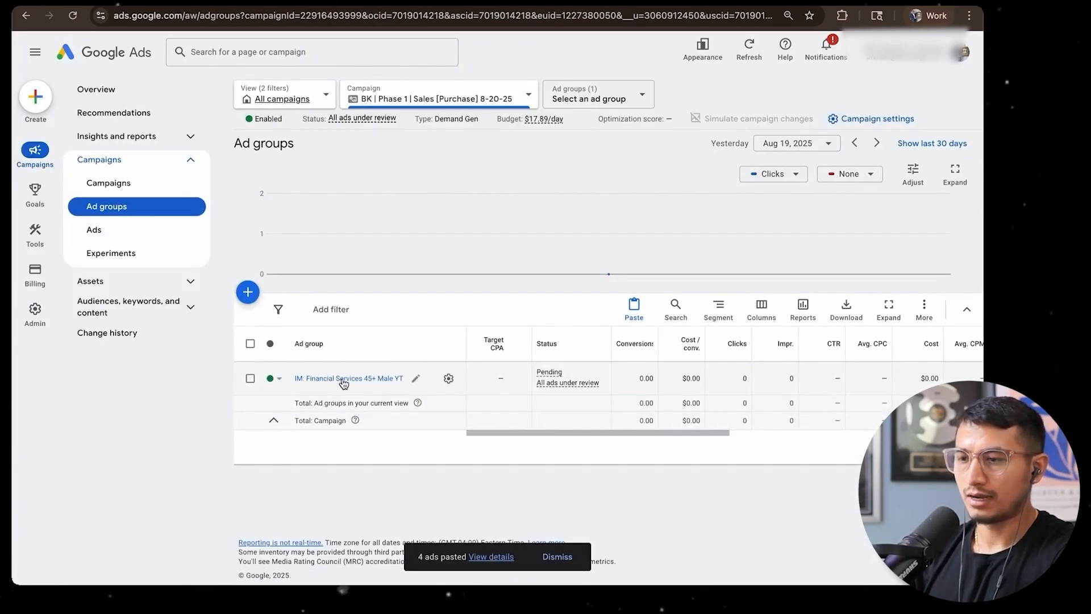
pyautogui.click(344, 379)
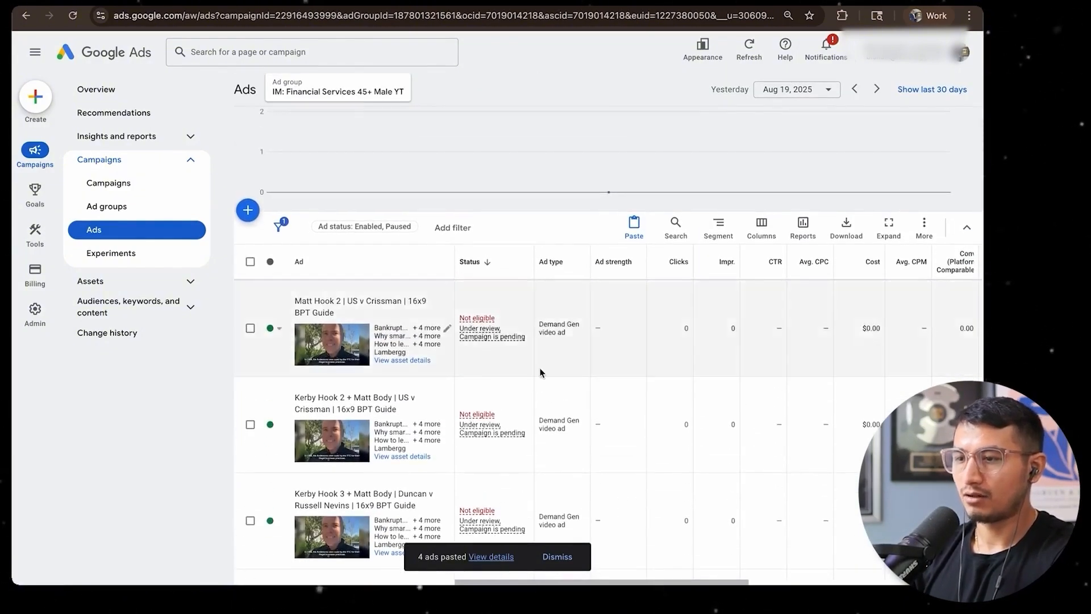
pyautogui.scroll(-10, 540, 372)
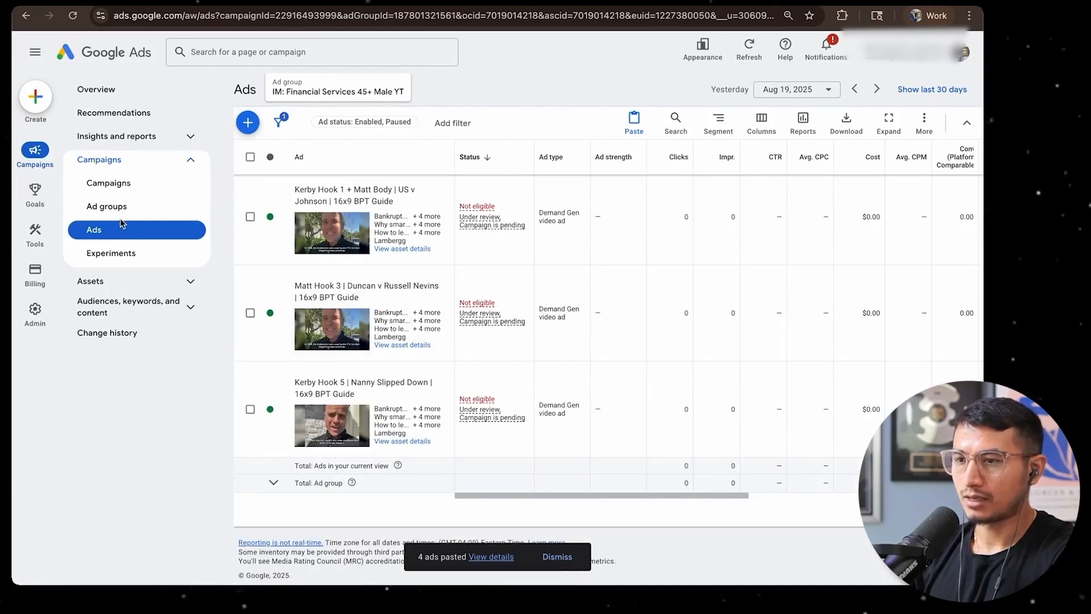
# Copy the IM: Financial Services 45+ Male YT ad group and paste it into the BK | Phase 1 | Sales [Purchase] 8-20-25 campaign
pyautogui.click(119, 215)
pyautogui.click(250, 375)
pyautogui.press('super+c')
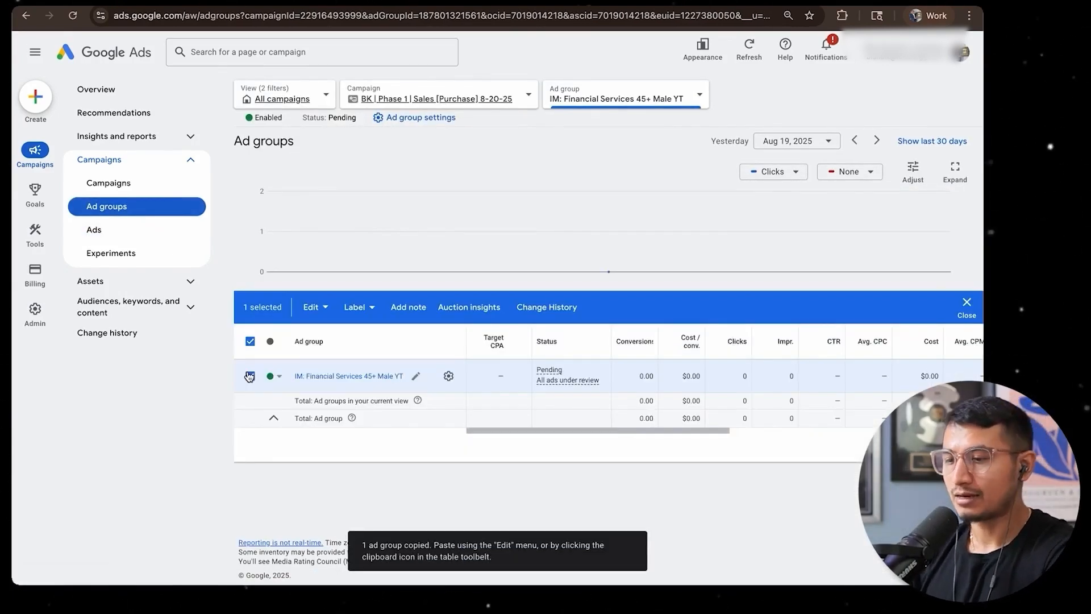
pyautogui.click(250, 377)
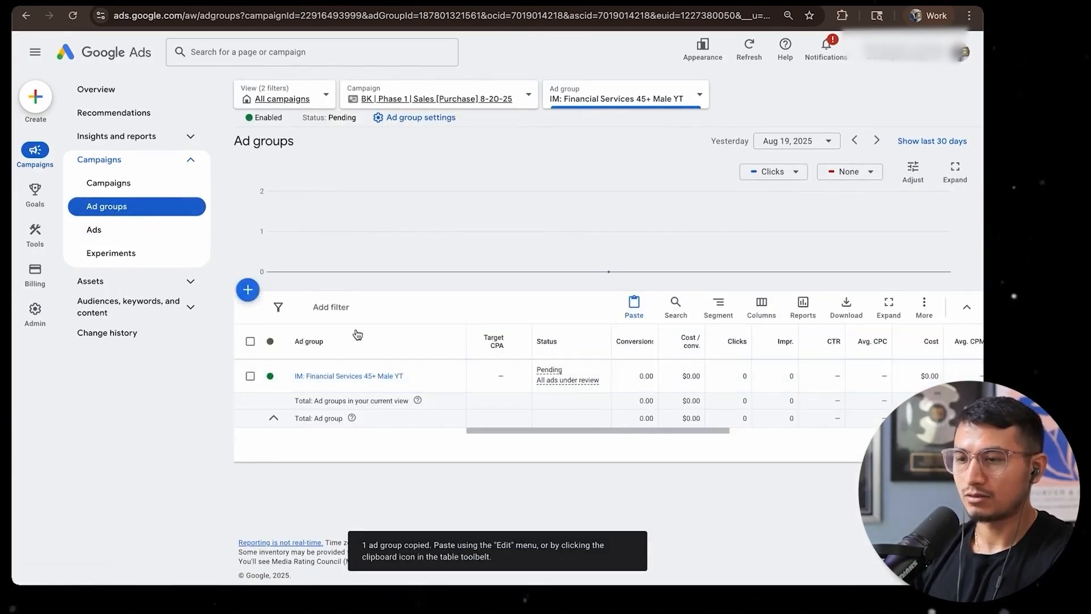
pyautogui.press('super+v')
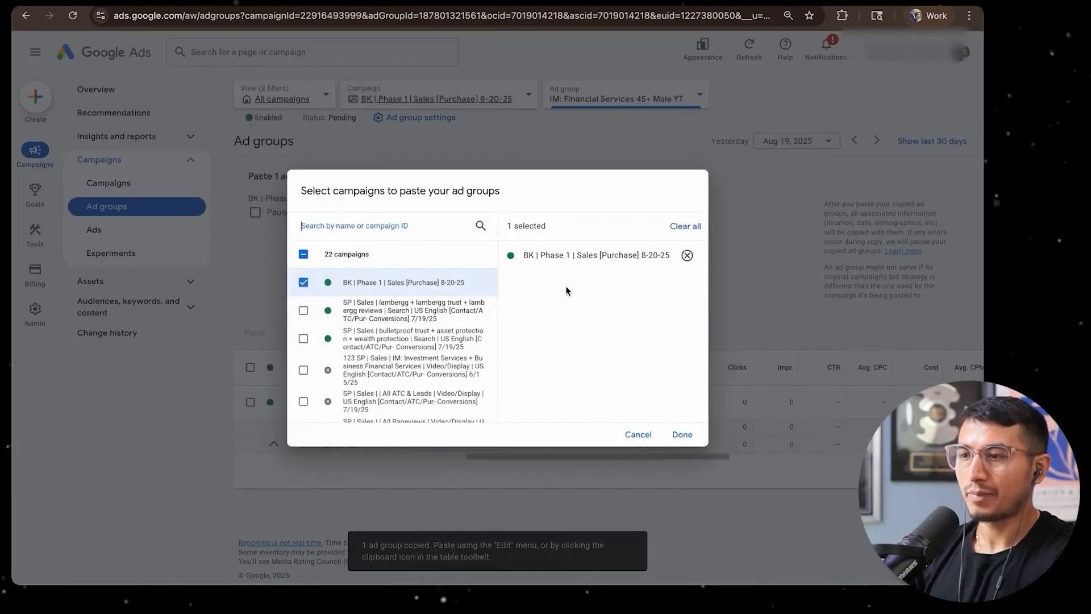
pyautogui.click(681, 435)
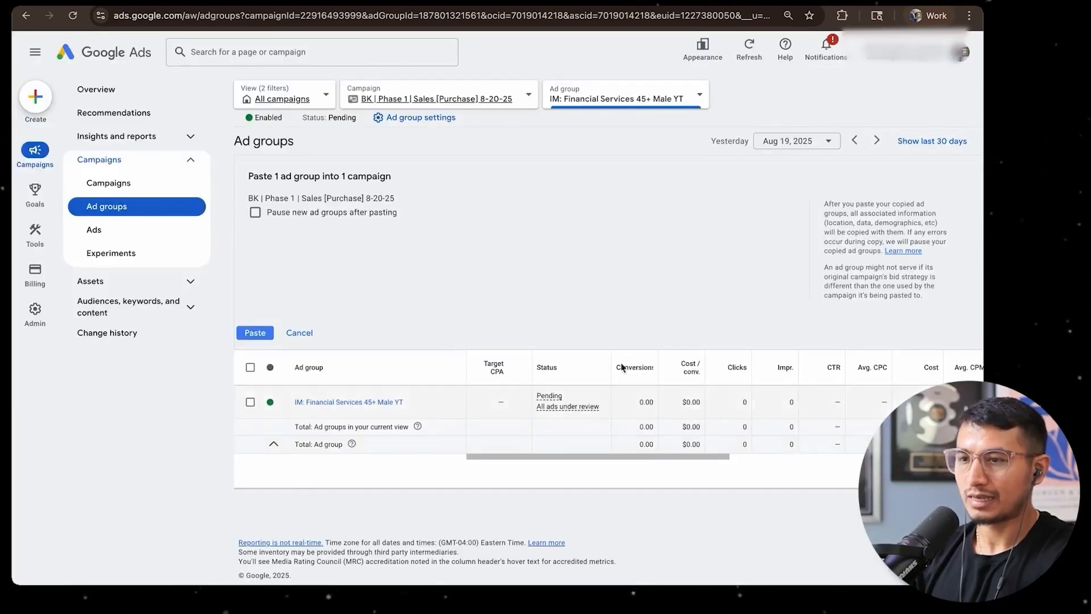
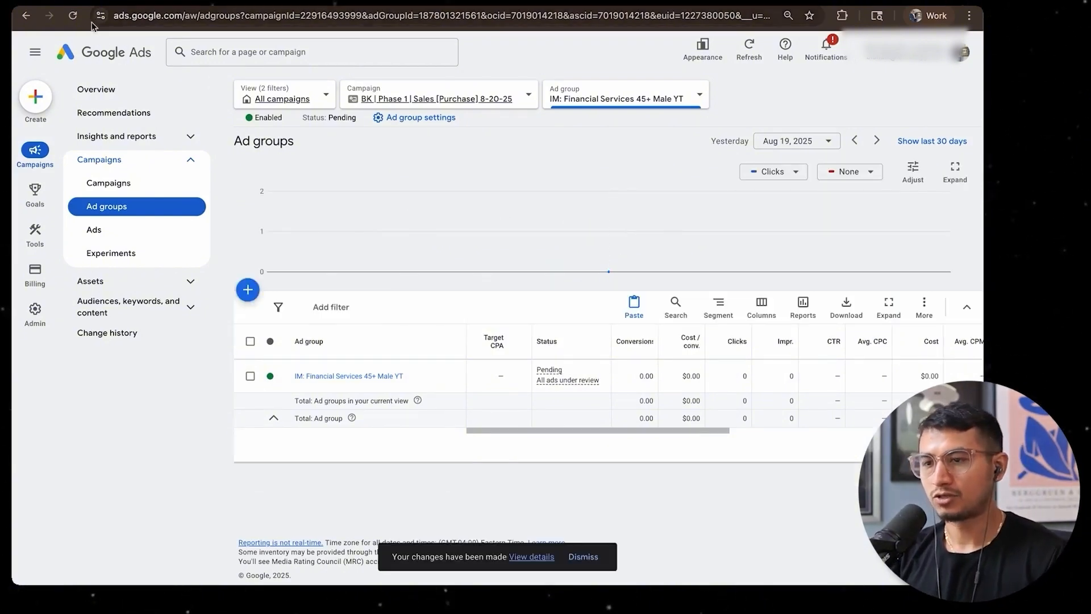
# Remove the current audience from the ad group IM: Financial Services 45+ Male YT #2 and start creating a new audience
pyautogui.click(72, 17)
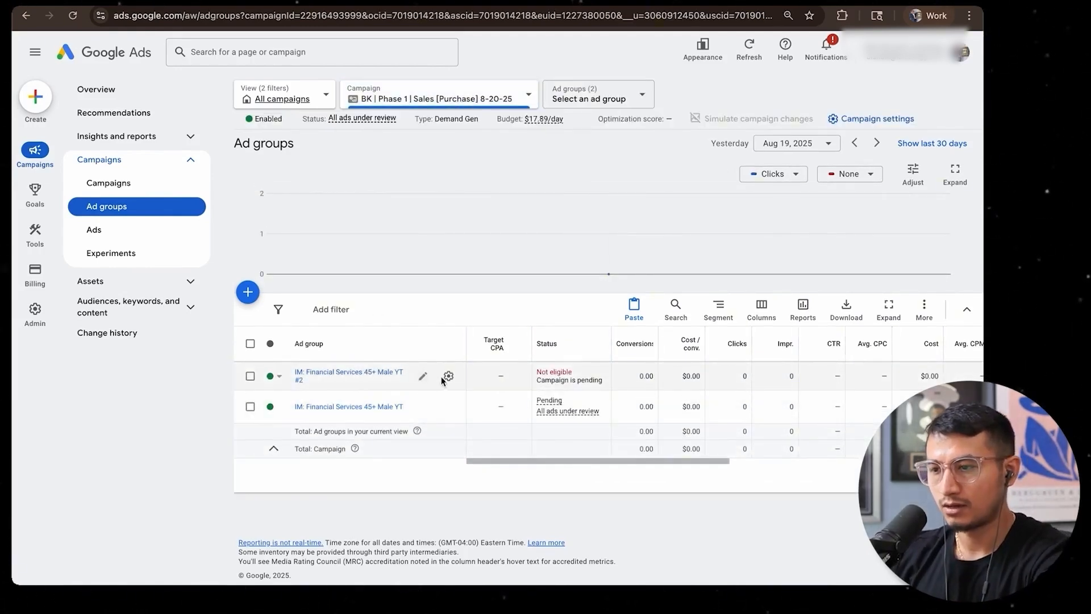
pyautogui.click(448, 377)
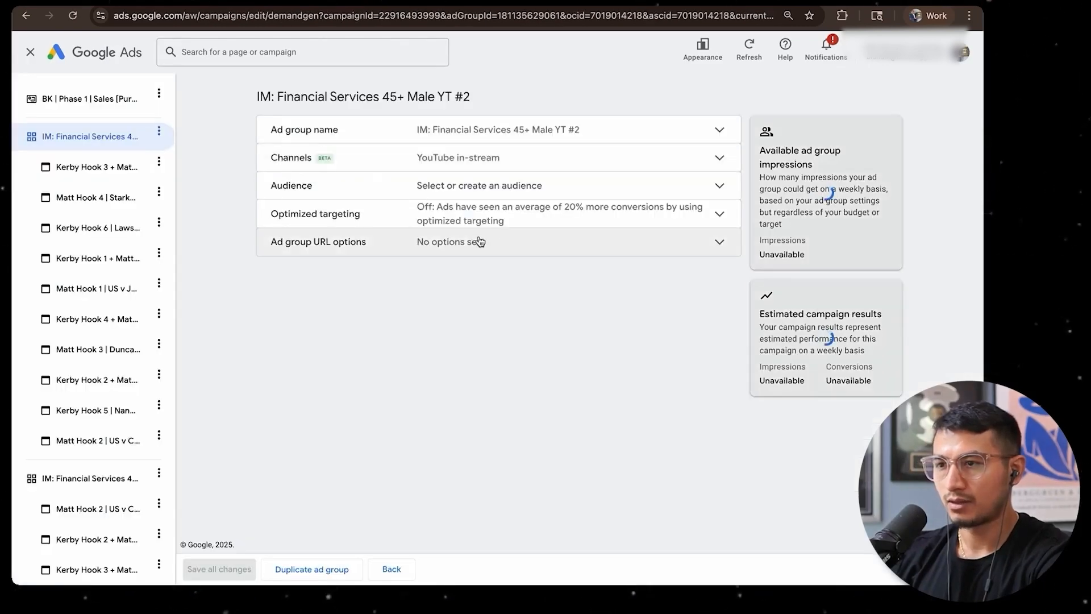
pyautogui.click(409, 187)
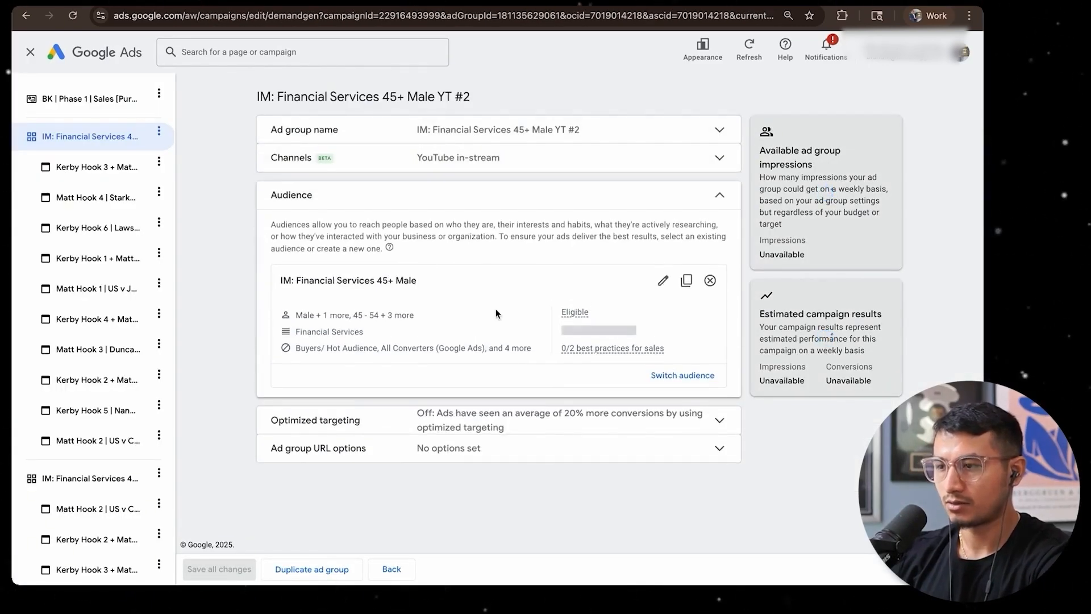
pyautogui.click(710, 280)
pyautogui.click(626, 104)
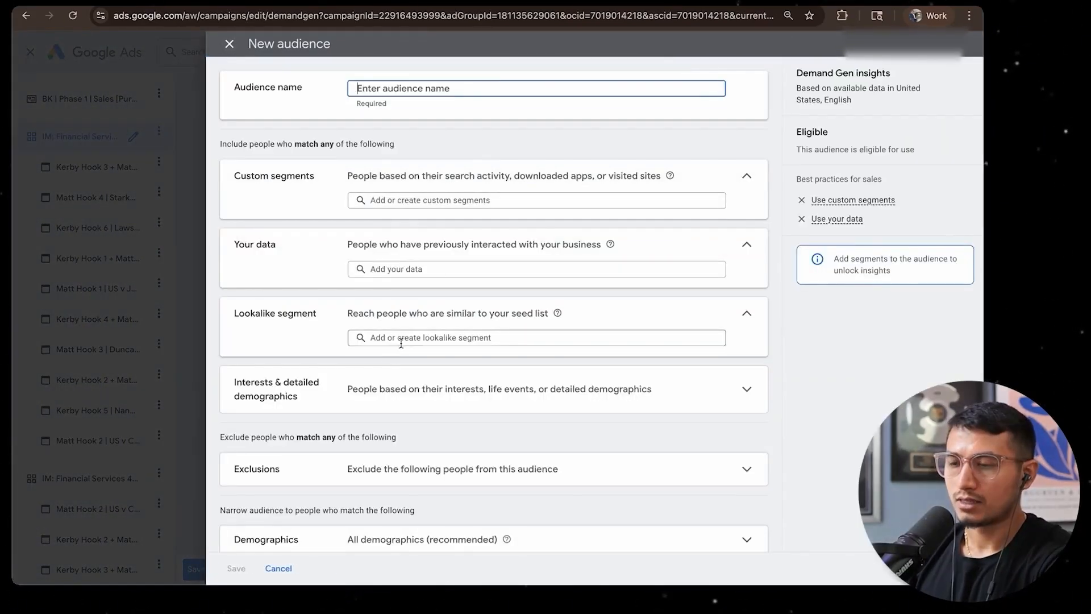
# Examine the suggested interest segments for the new audience, including the keyword descriptions of the trust-related ones
pyautogui.click(430, 396)
pyautogui.scroll(-1, 445, 384)
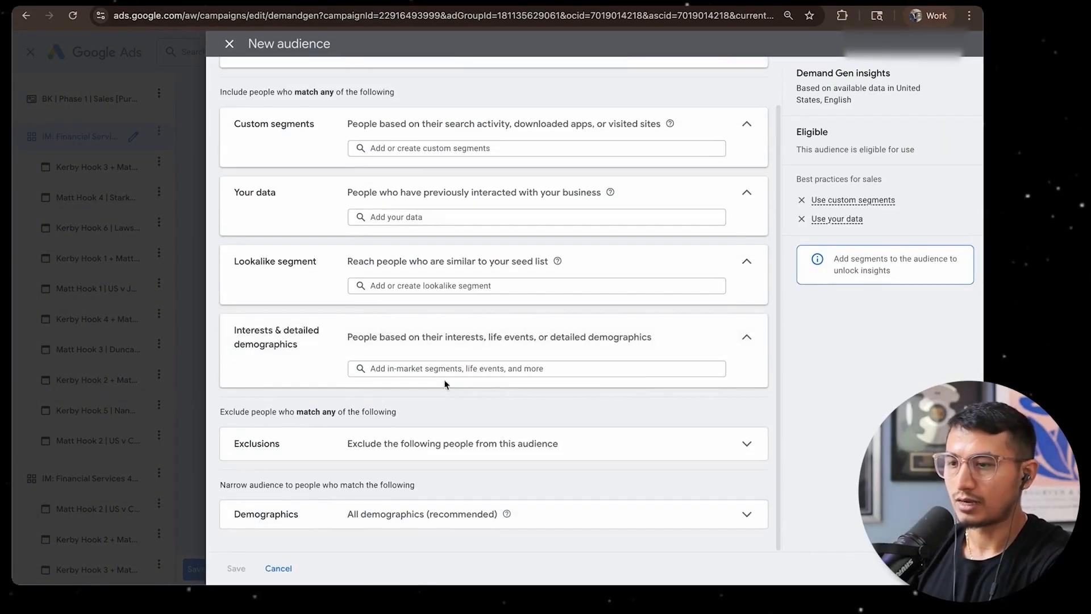
pyautogui.click(442, 370)
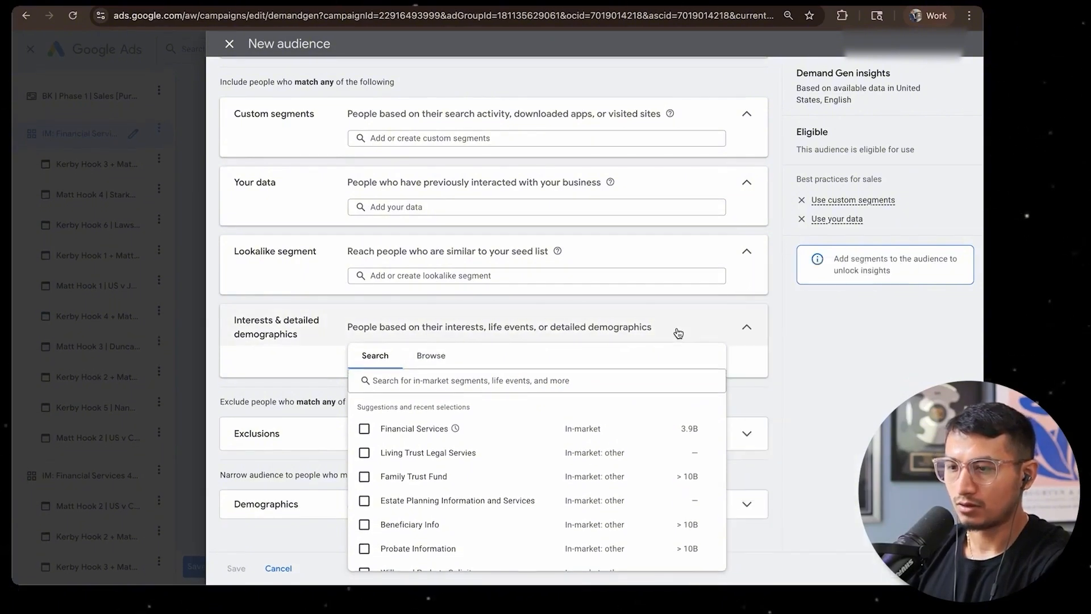
pyautogui.scroll(-1, 523, 463)
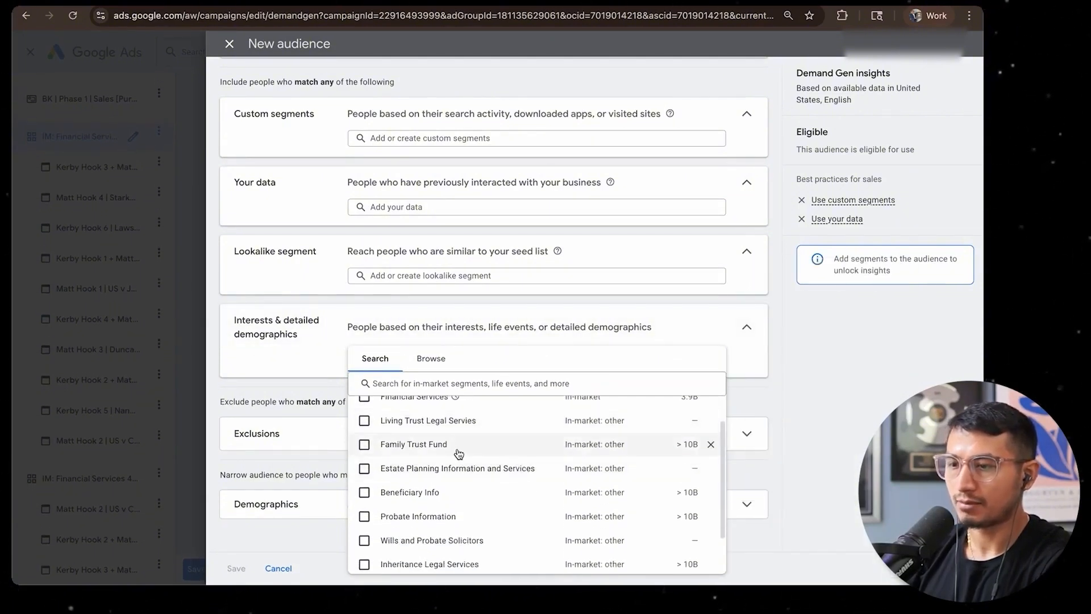
pyautogui.moveTo(443, 452)
pyautogui.scroll(-2, 477, 477)
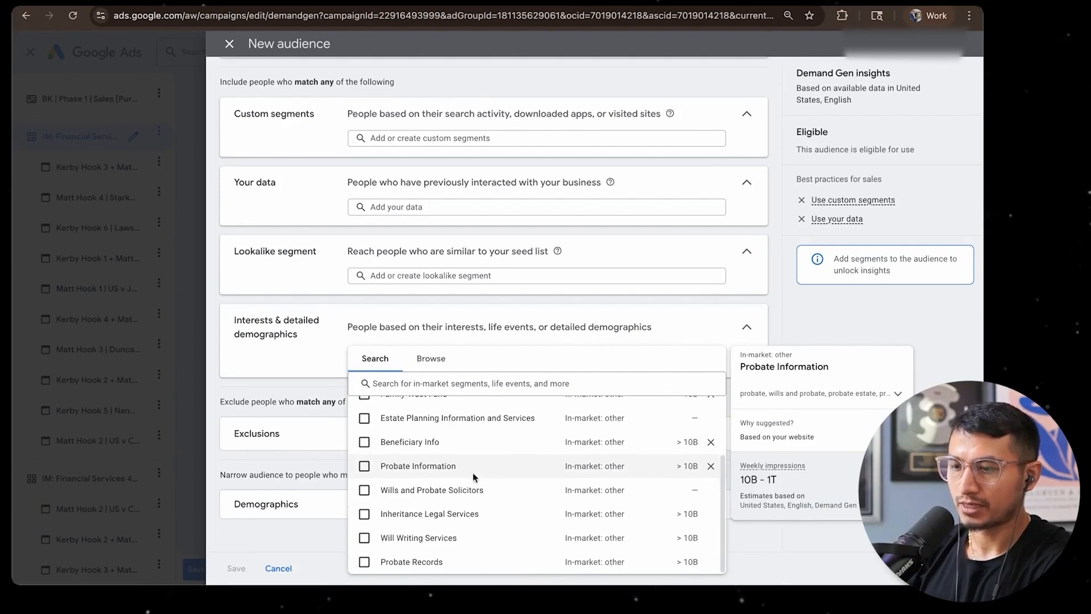
pyautogui.scroll(3, 487, 461)
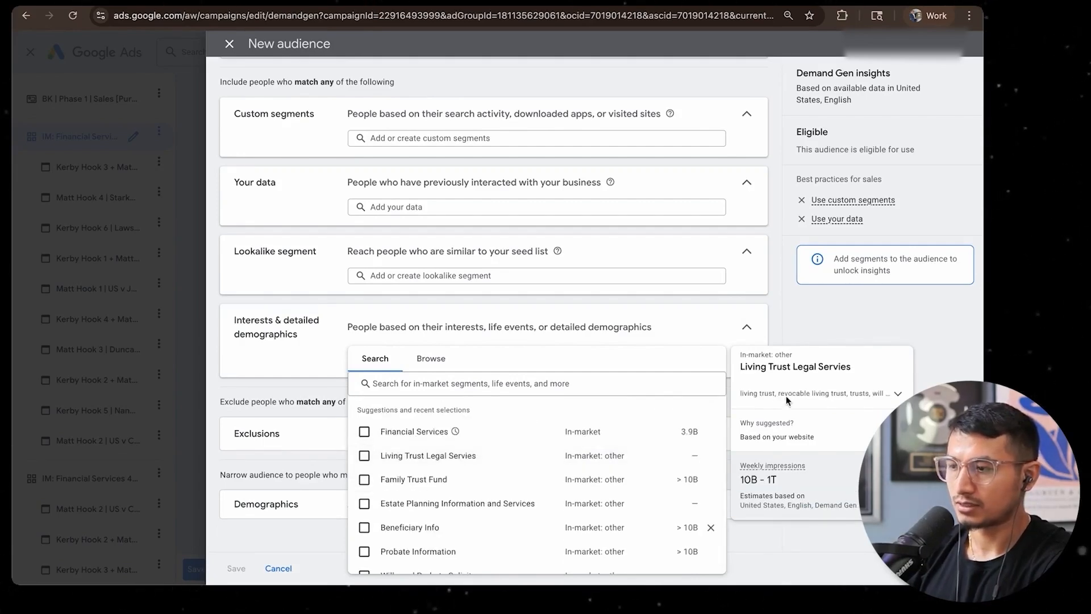
pyautogui.click(814, 392)
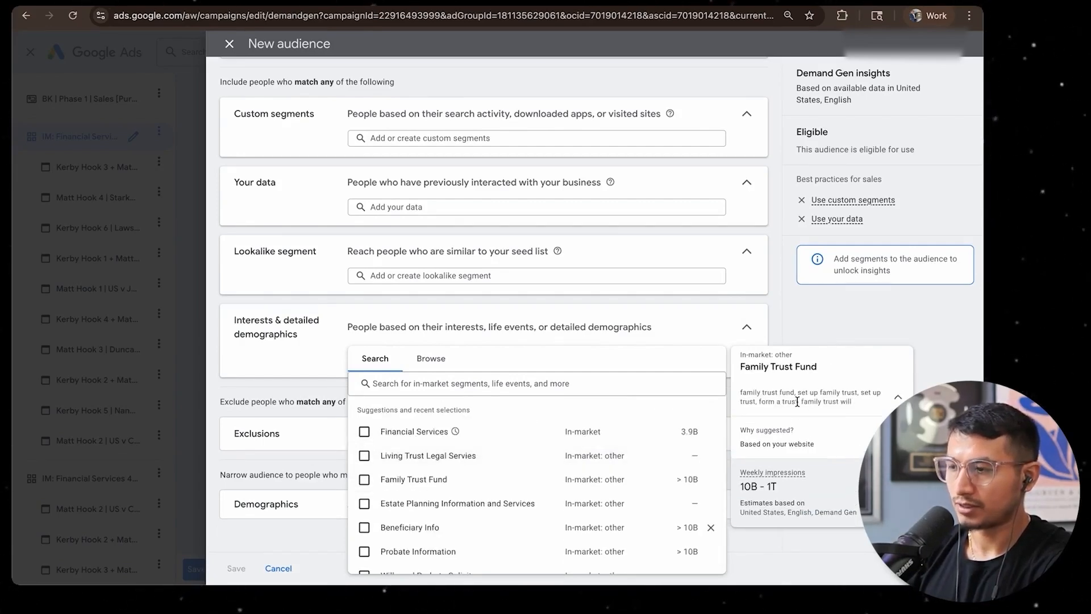
pyautogui.click(850, 401)
pyautogui.scroll(-1, 463, 464)
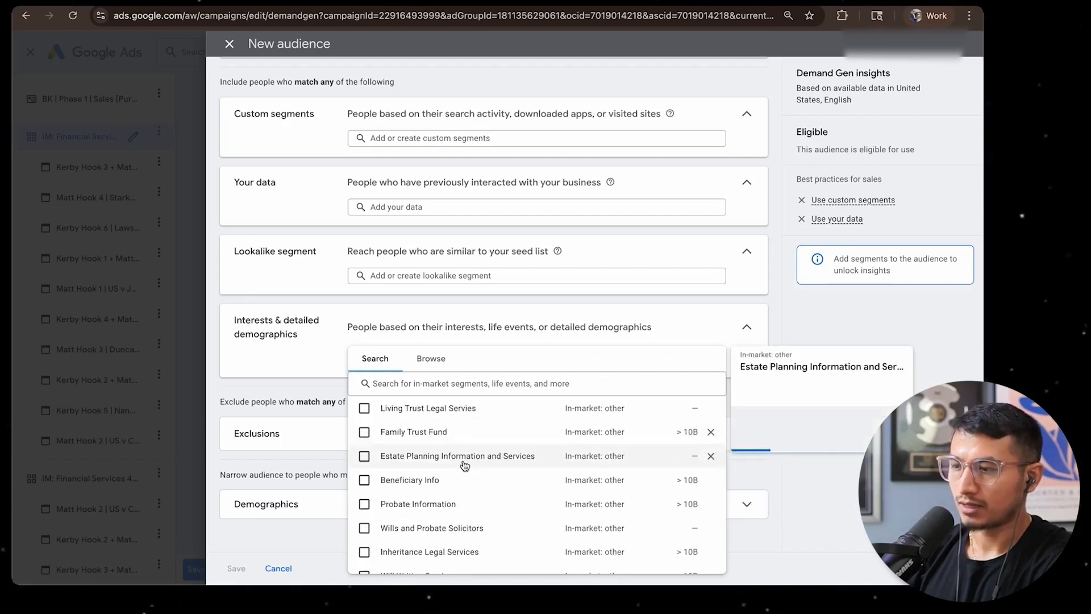
pyautogui.scroll(-2, 465, 466)
# Search the interest segments for "asset protection trust" and add the in-market segment Retirement Planning to the audience
pyautogui.click(478, 383)
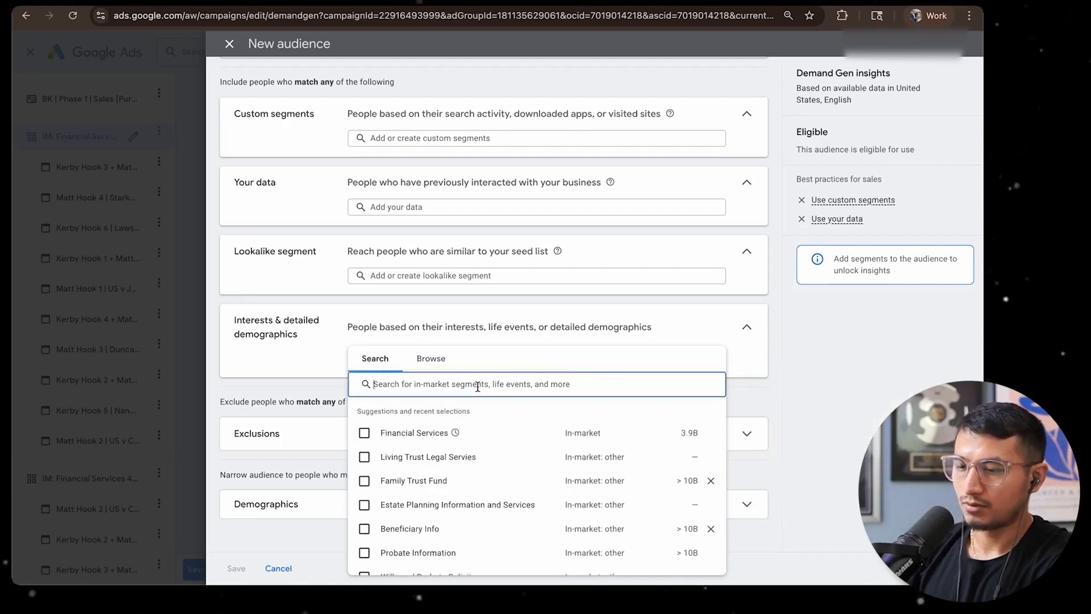
pyautogui.write('asset protecti')
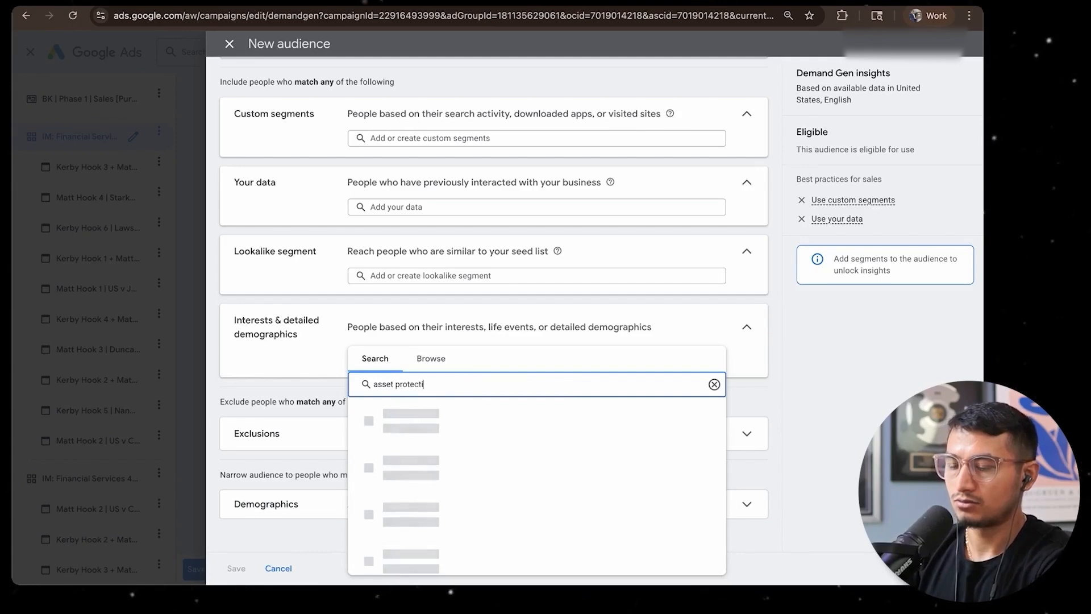
pyautogui.write('on trust')
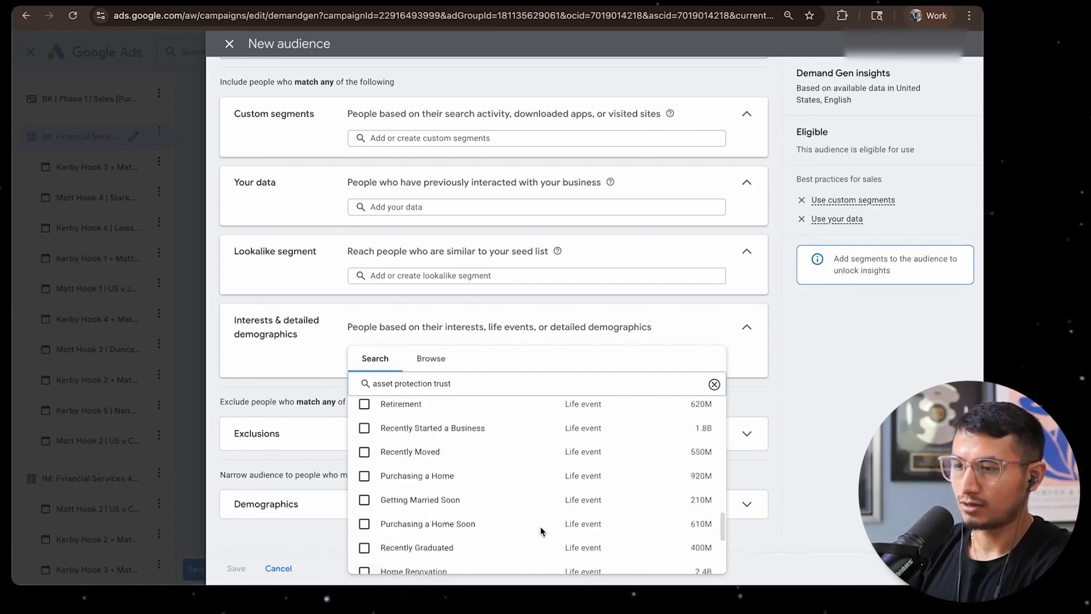
pyautogui.scroll(10, 540, 531)
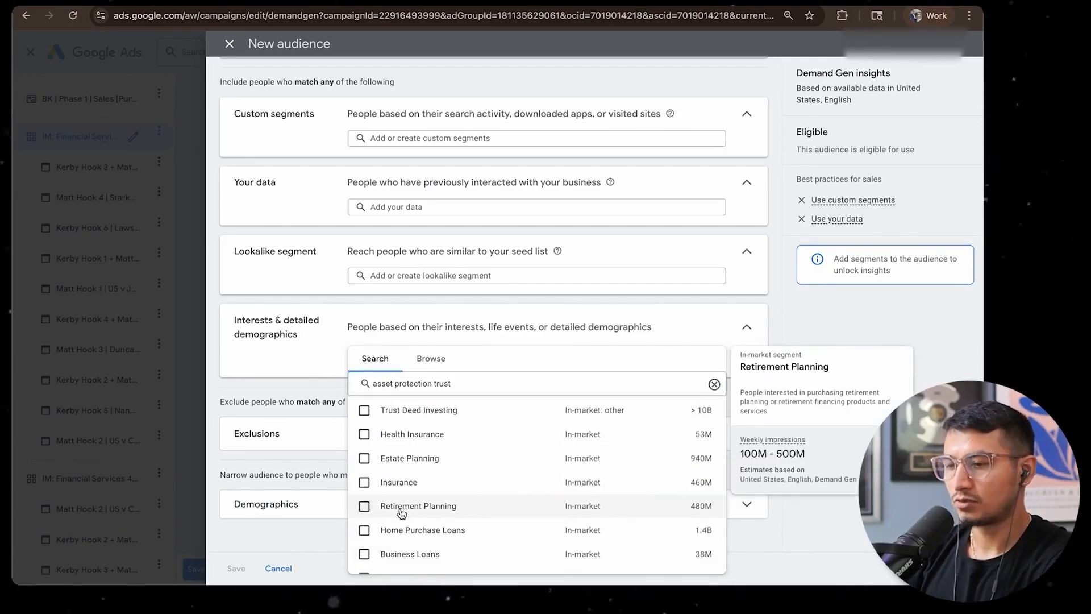
pyautogui.click(364, 506)
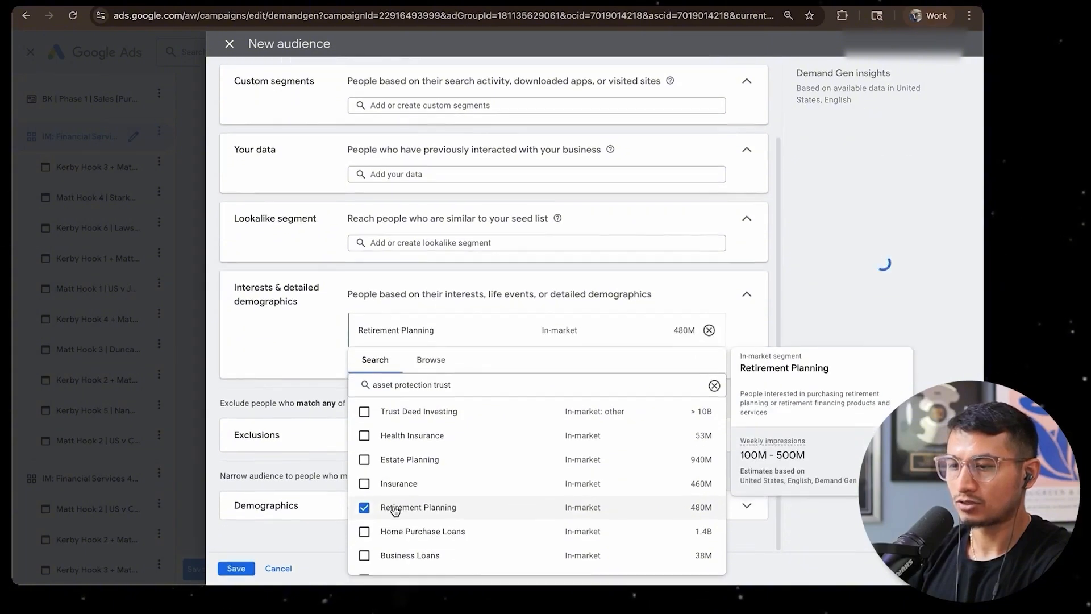
pyautogui.click(285, 358)
# Name the audience Retirement Planning 45+ Male and narrow its demographics to ages 45 to 65+ with Female deselected
pyautogui.scroll(2, 353, 219)
pyautogui.click(417, 83)
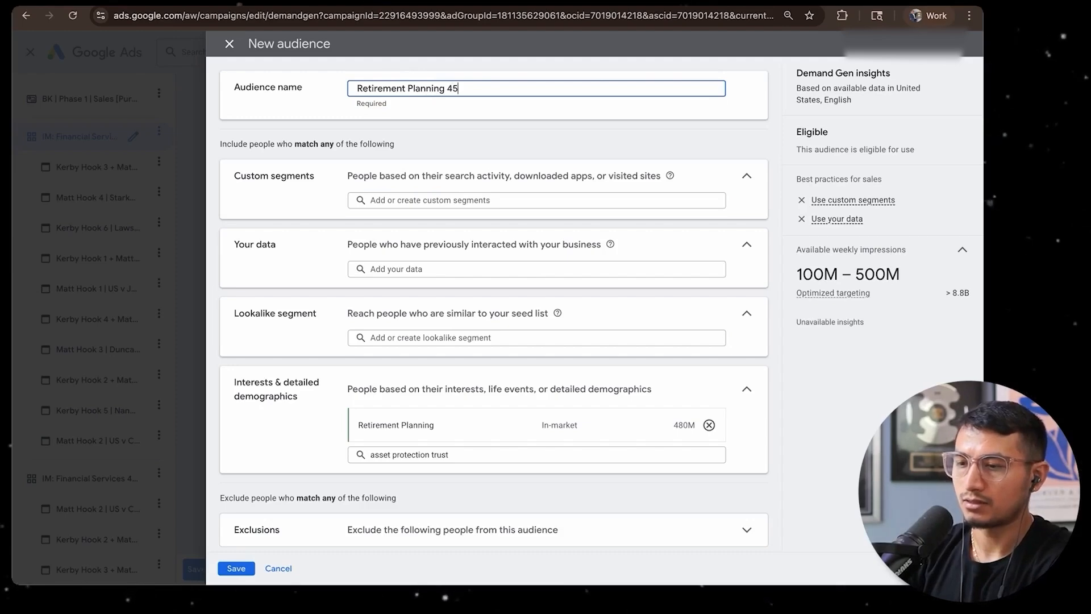
pyautogui.scroll(-5, 428, 476)
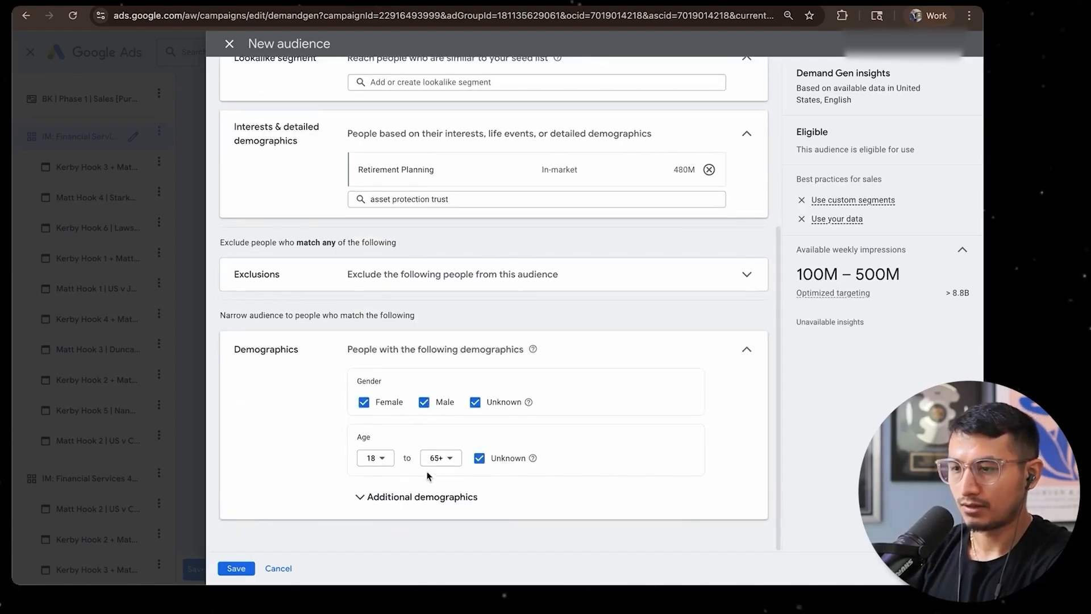
pyautogui.click(375, 458)
pyautogui.click(370, 513)
pyautogui.click(363, 401)
# Exclude All visitors (Google Ads), All converters, the account's Google-engaged audiences, ATC 180D and ATC 30D from the audience
pyautogui.click(449, 275)
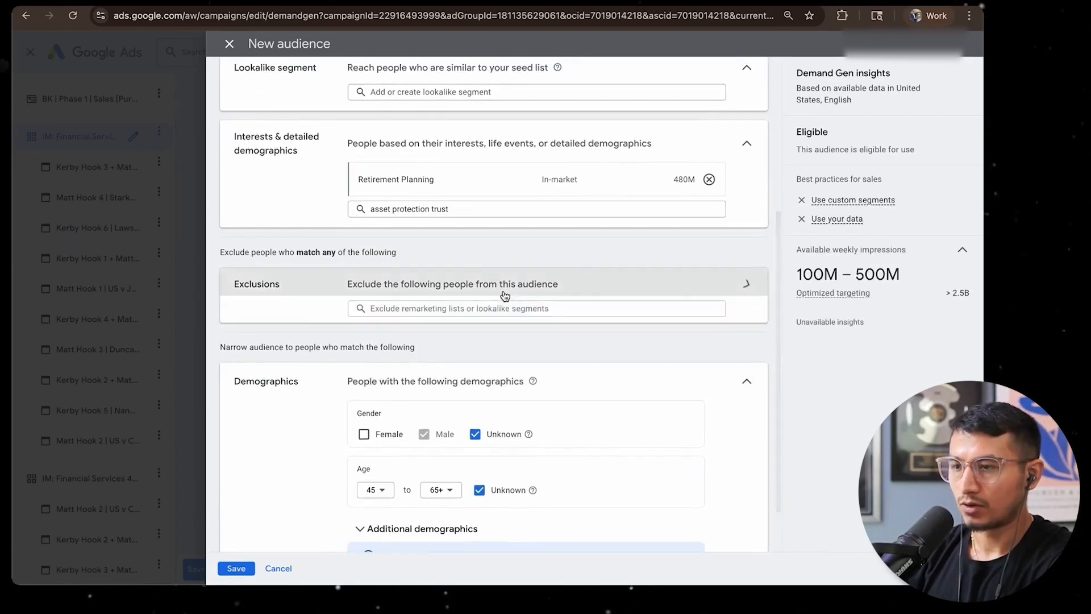
pyautogui.click(433, 307)
pyautogui.click(367, 385)
pyautogui.click(367, 441)
pyautogui.click(367, 491)
pyautogui.scroll(-1, 369, 491)
pyautogui.click(366, 487)
pyautogui.click(367, 538)
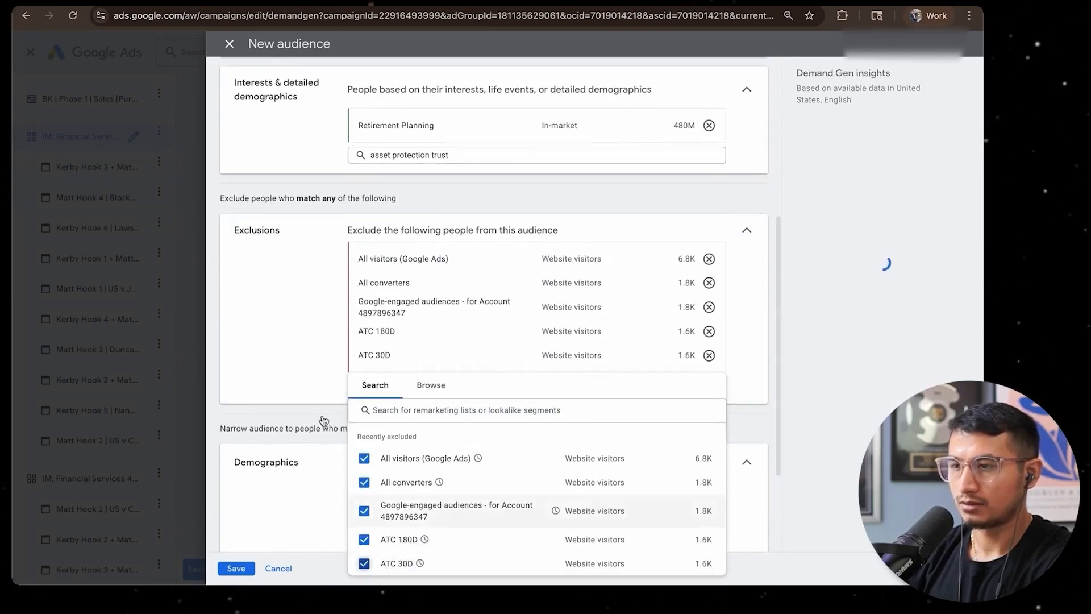
pyautogui.click(328, 364)
# Review the settings of the Retirement Planning 45+ Male audience and save it
pyautogui.scroll(-2, 328, 362)
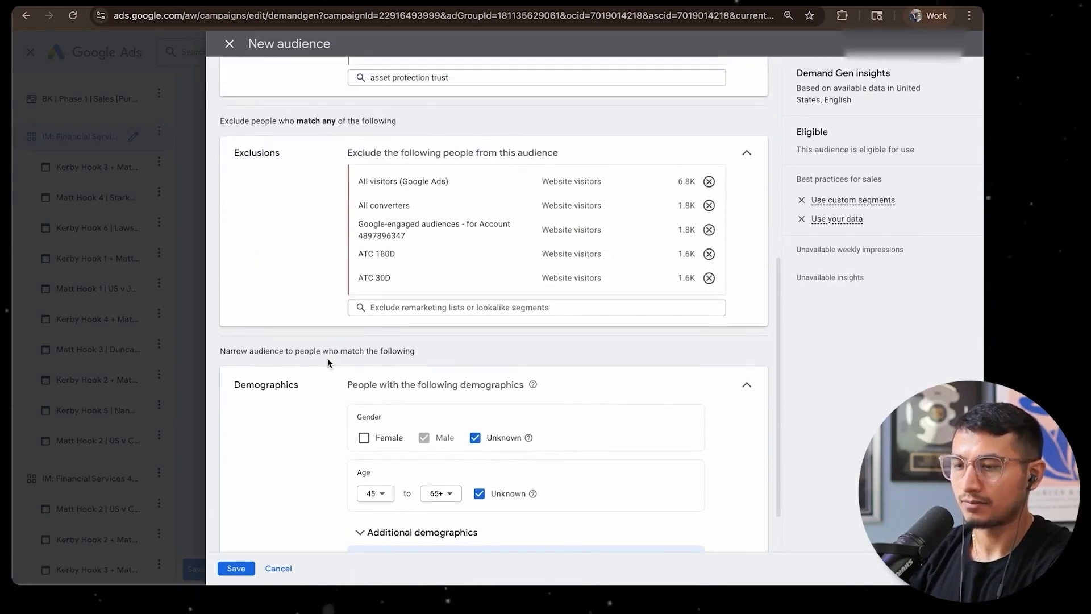
pyautogui.scroll(-1, 328, 362)
pyautogui.scroll(8, 333, 405)
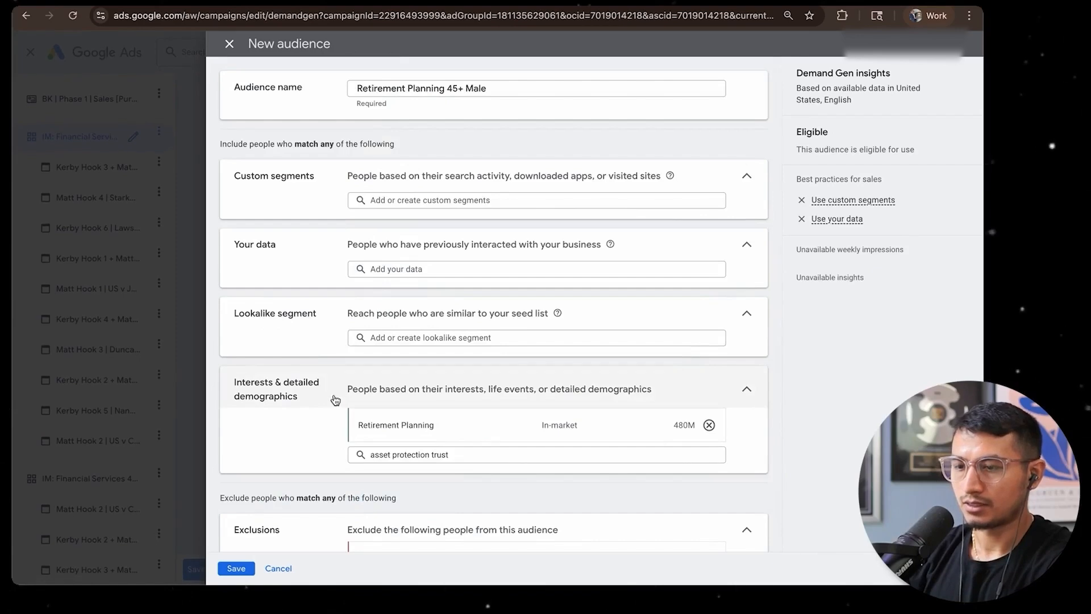
pyautogui.click(236, 567)
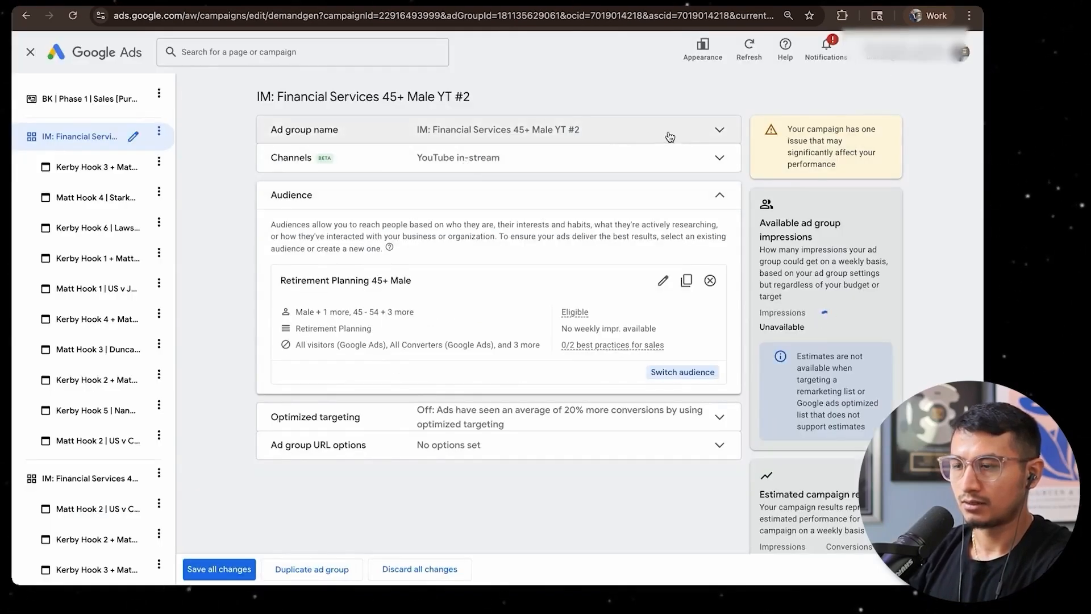
# Rename the ad group as IM: Retirement Planning 45+ Male in-stream and save all changes
pyautogui.click(443, 129)
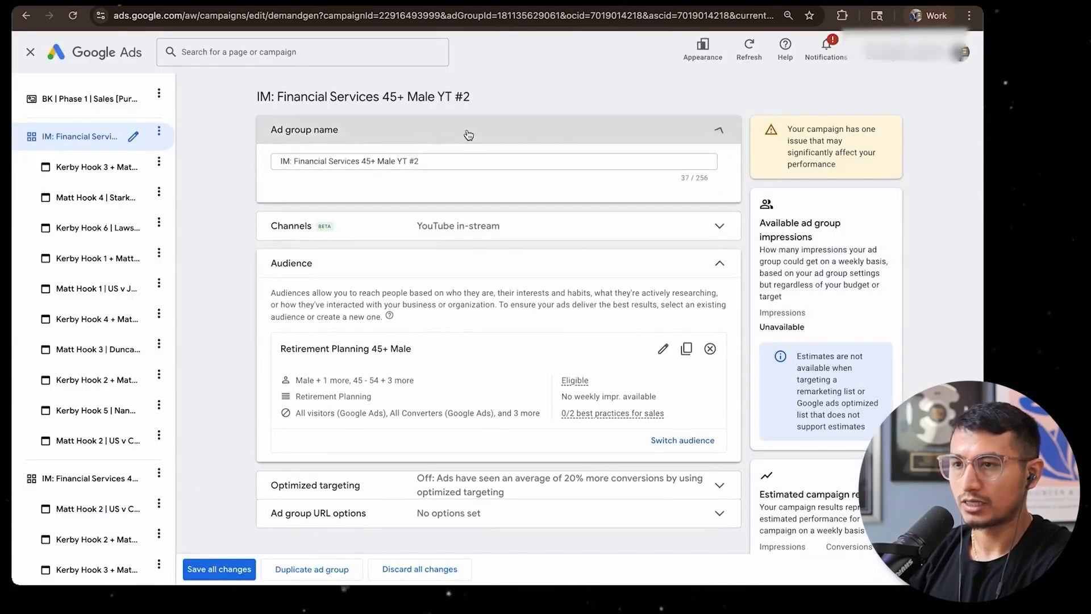
pyautogui.hotkey('alt', 'shift', 'Left')
pyautogui.hotkey('alt', 'shift', 'Left')
pyautogui.write('Retirement Planning')
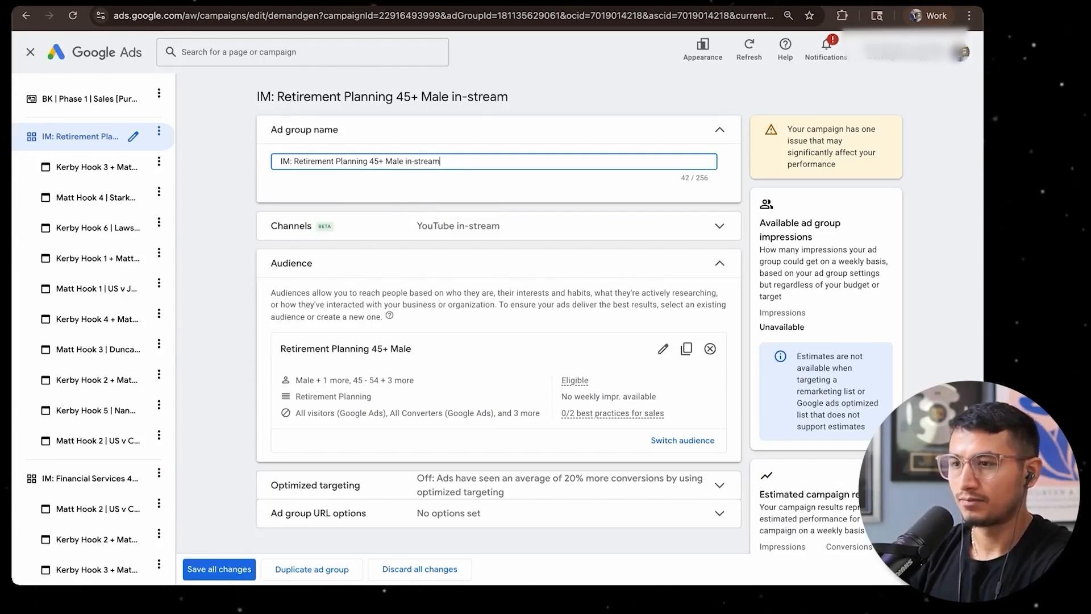
pyautogui.click(221, 569)
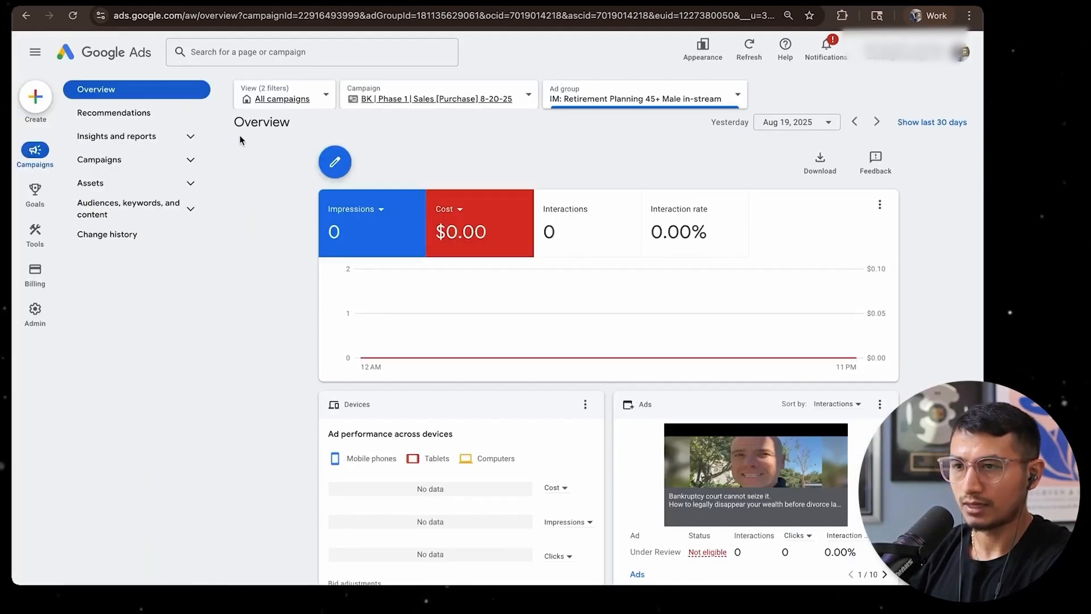
# Copy the IM: Retirement Planning 45+ Male in-stream ad group and paste it into the BK | Phase 1 | Sales [Purchase] 8-20-25 campaign
pyautogui.click(131, 159)
pyautogui.click(114, 206)
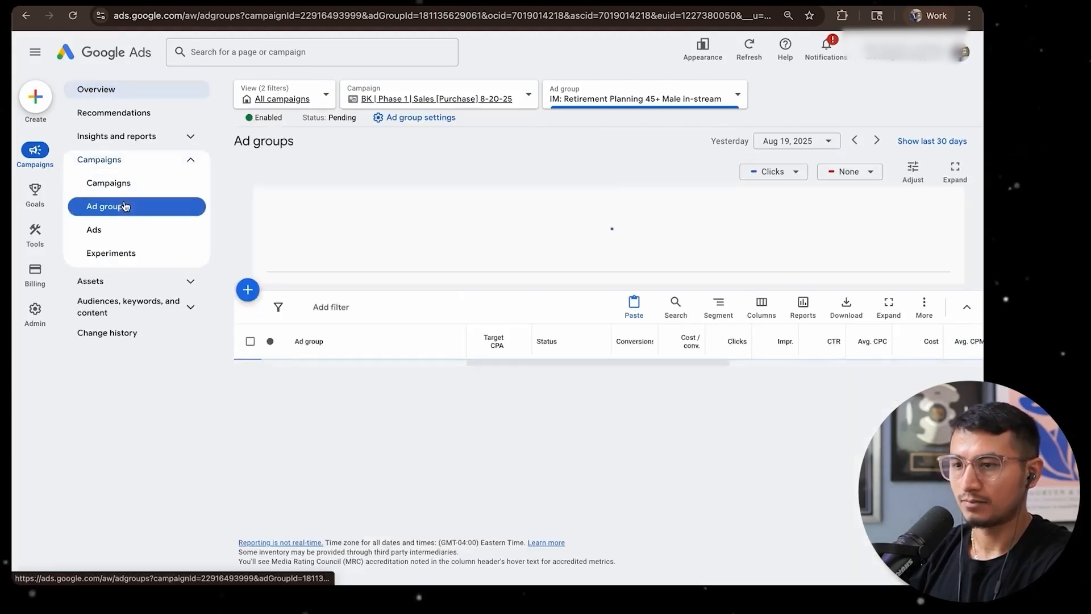
pyautogui.click(250, 375)
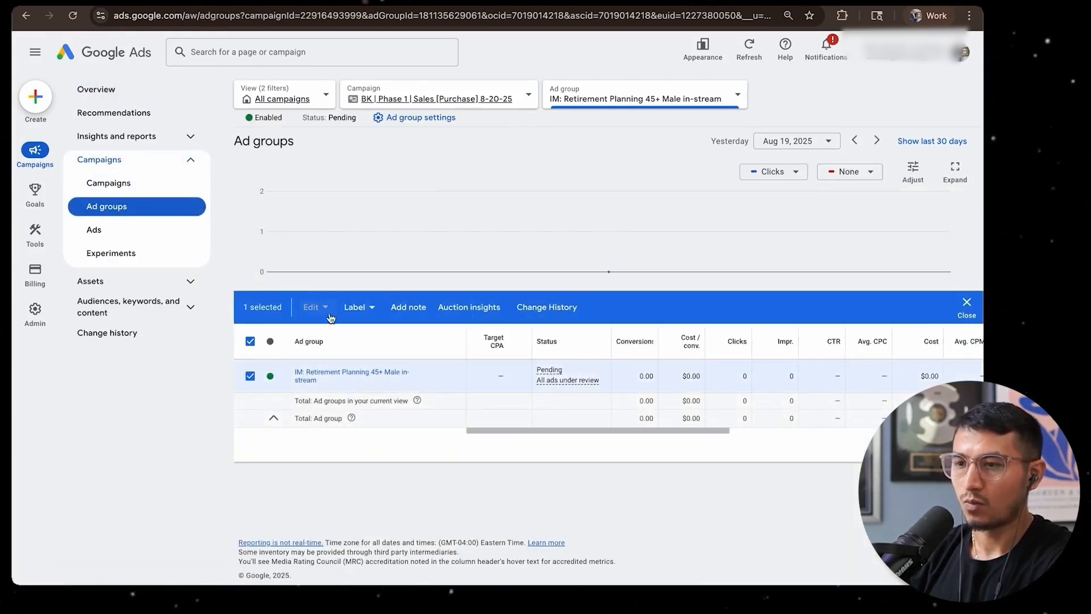
pyautogui.click(250, 376)
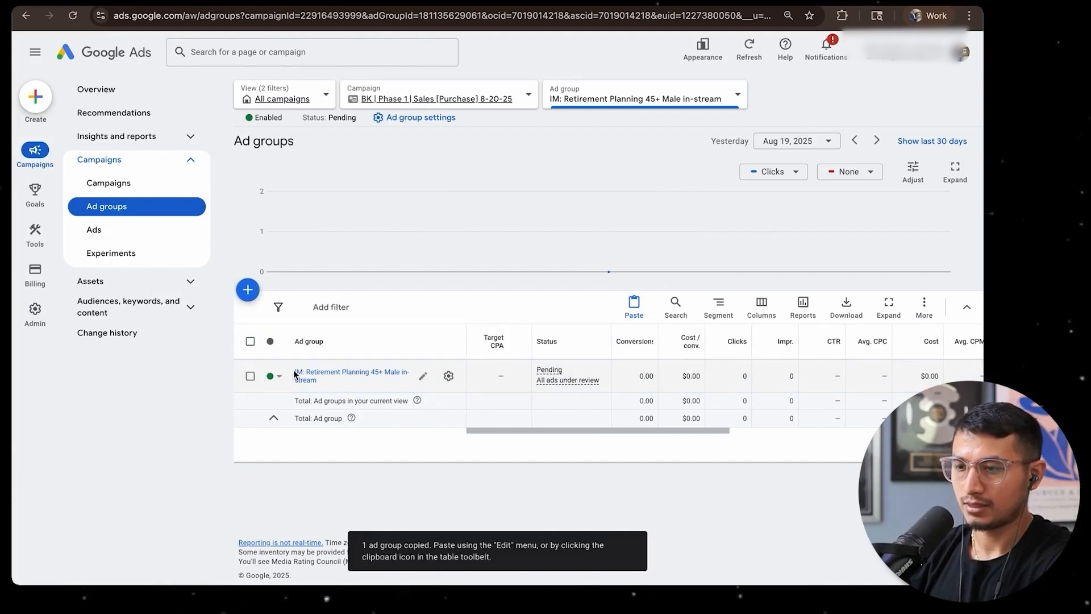
pyautogui.click(633, 307)
pyautogui.click(680, 432)
pyautogui.click(256, 335)
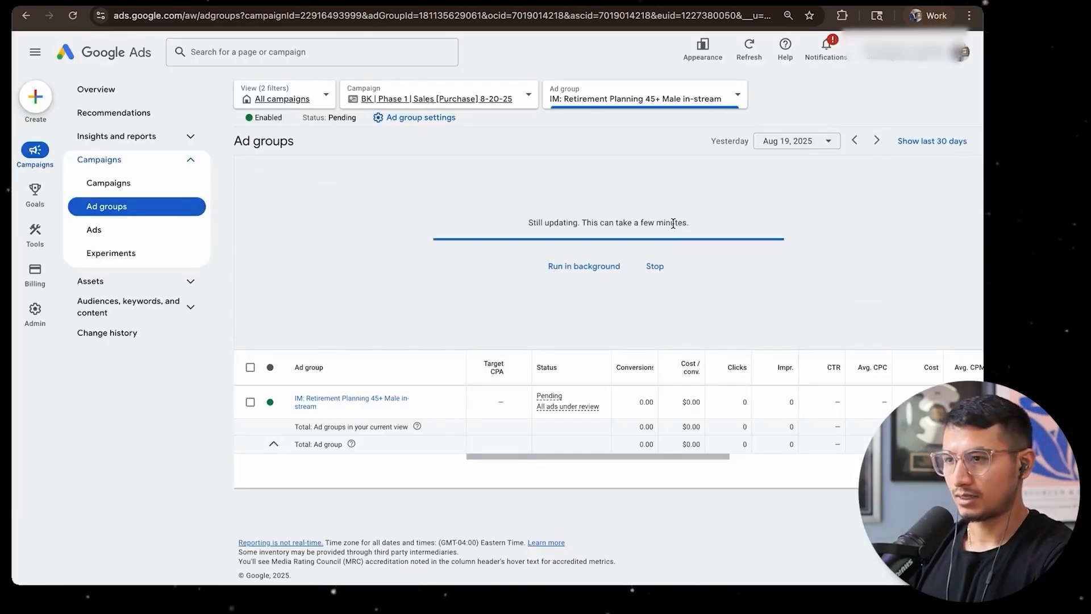
# Remove the Retirement Planning 45+ Male audience from the ad group IM: Retirement Planning 45+ Male in-stream #2 and start a new audience
pyautogui.click(458, 105)
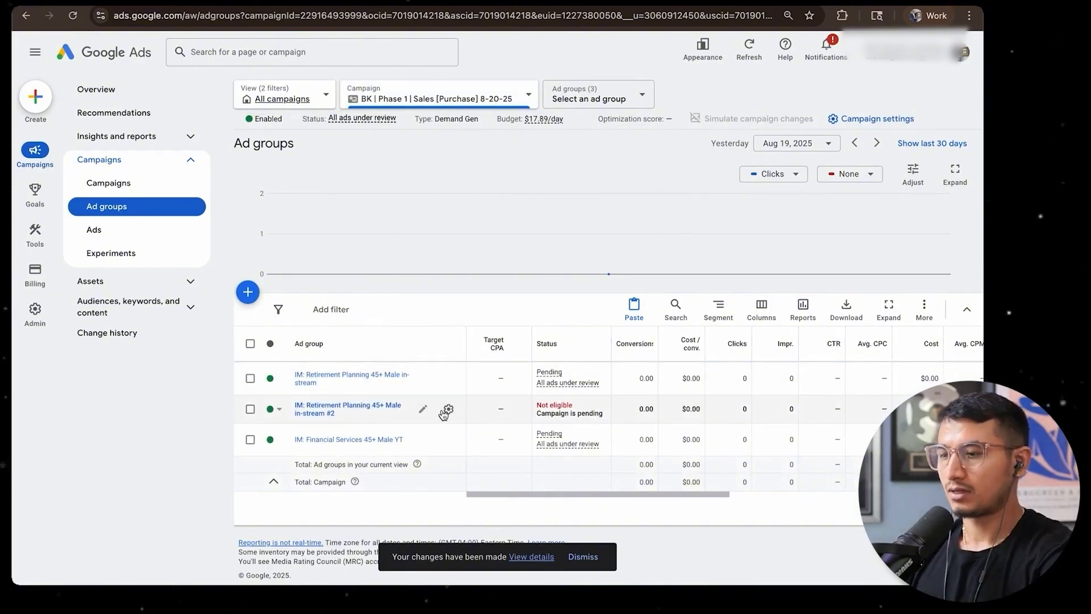
pyautogui.click(448, 409)
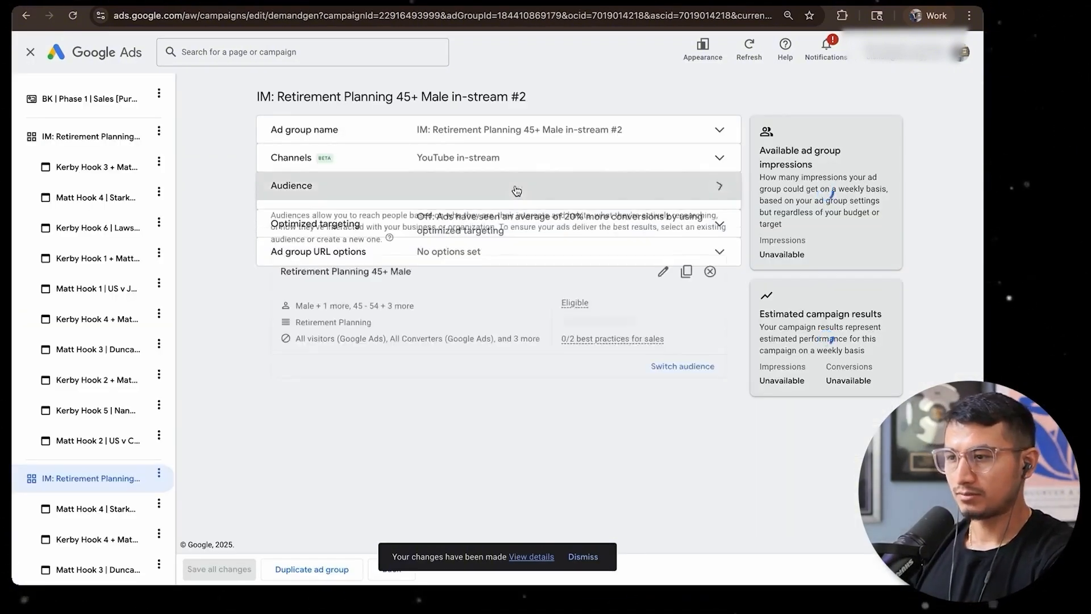
pyautogui.click(710, 277)
pyautogui.click(316, 271)
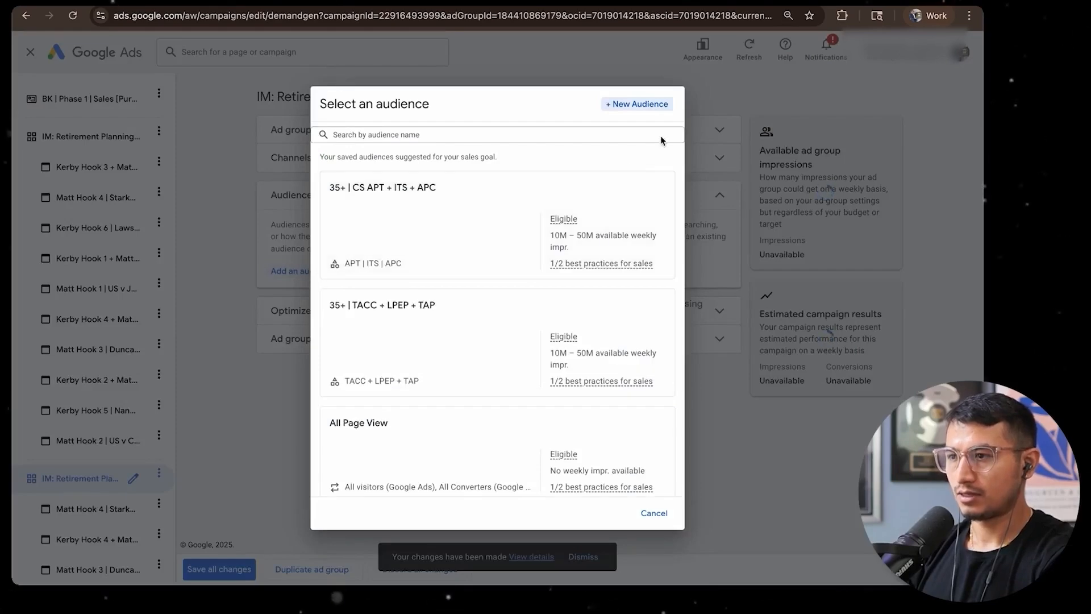
pyautogui.click(626, 104)
# Browse the in-market segments for the new audience, examining the Financial Services options and the remaining categories
pyautogui.click(427, 366)
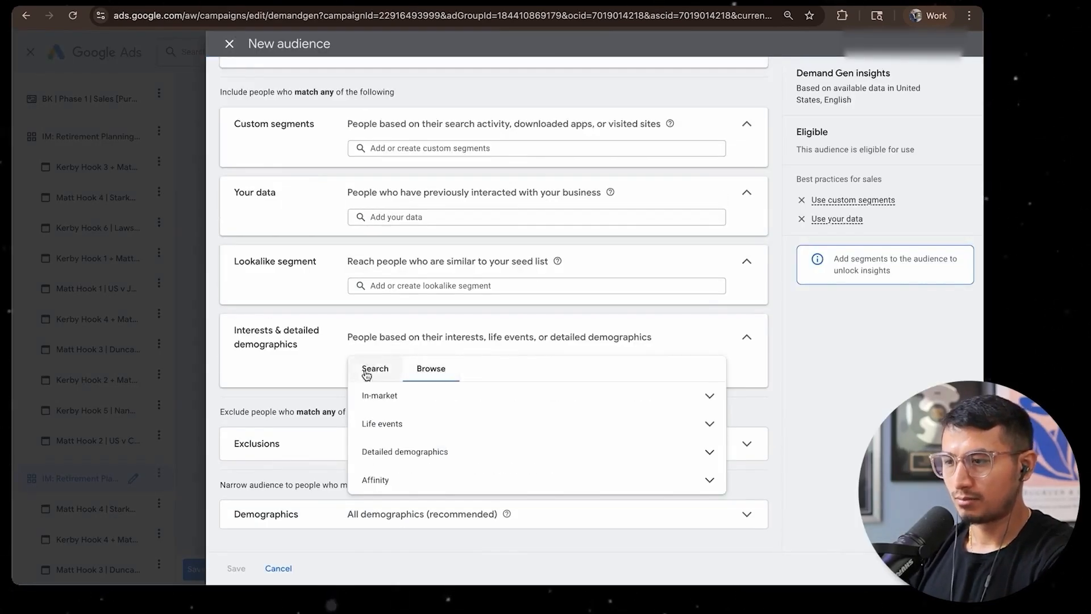
pyautogui.click(398, 395)
pyautogui.scroll(-5, 625, 455)
pyautogui.click(710, 438)
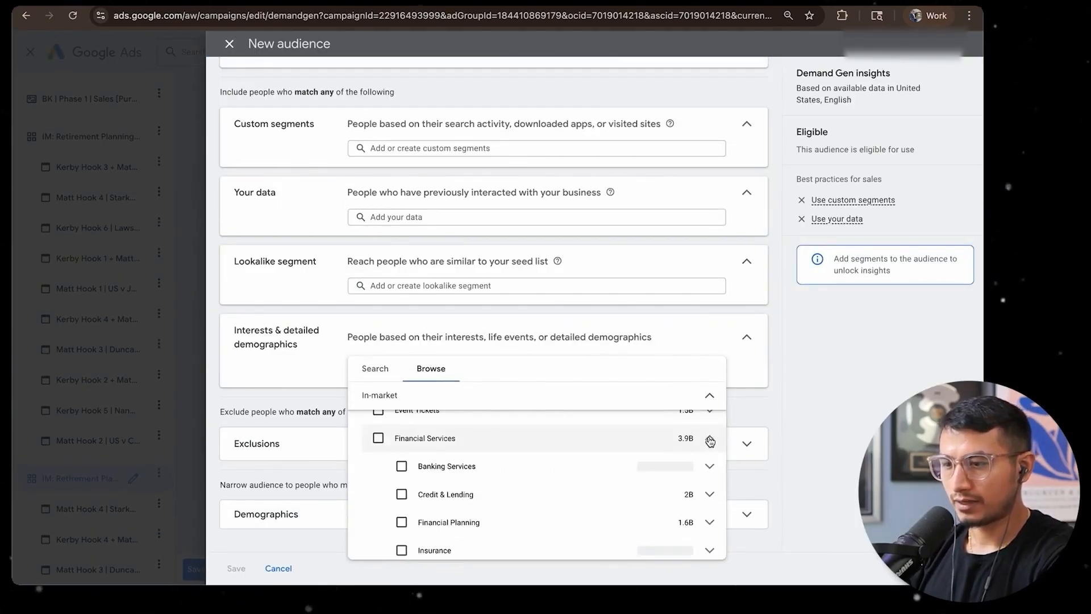
pyautogui.scroll(-3, 582, 469)
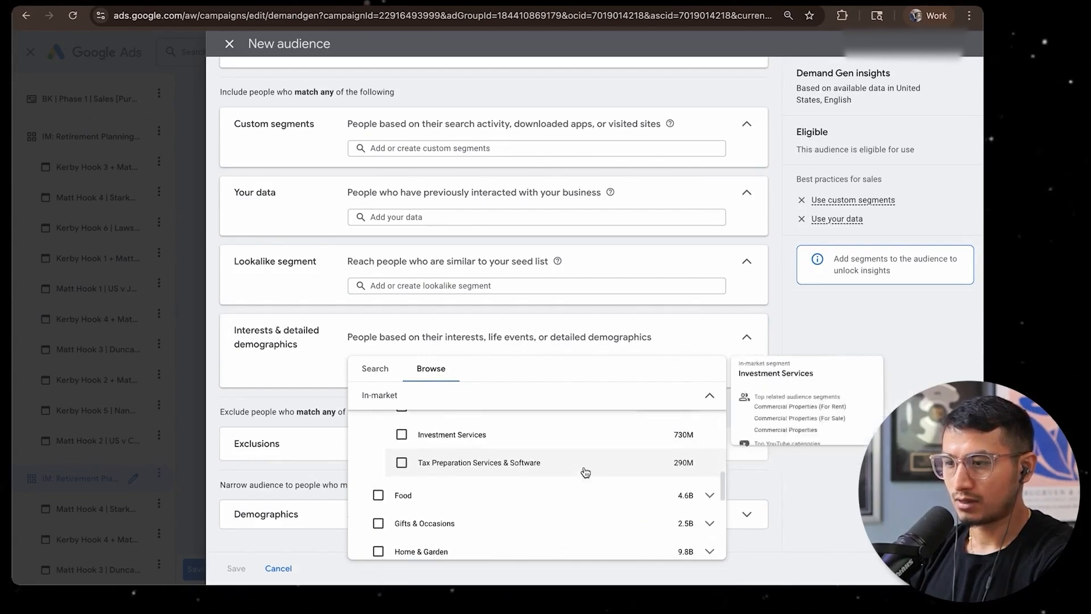
pyautogui.scroll(3, 495, 519)
pyautogui.scroll(-4, 514, 519)
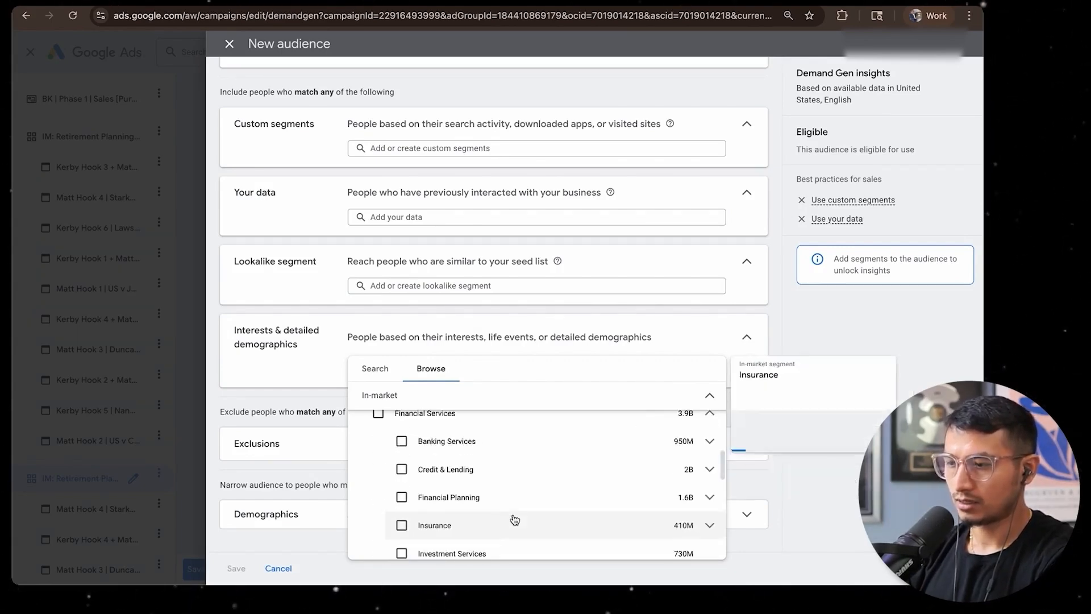
pyautogui.scroll(3, 512, 519)
pyautogui.scroll(-1, 568, 525)
pyautogui.scroll(3, 583, 526)
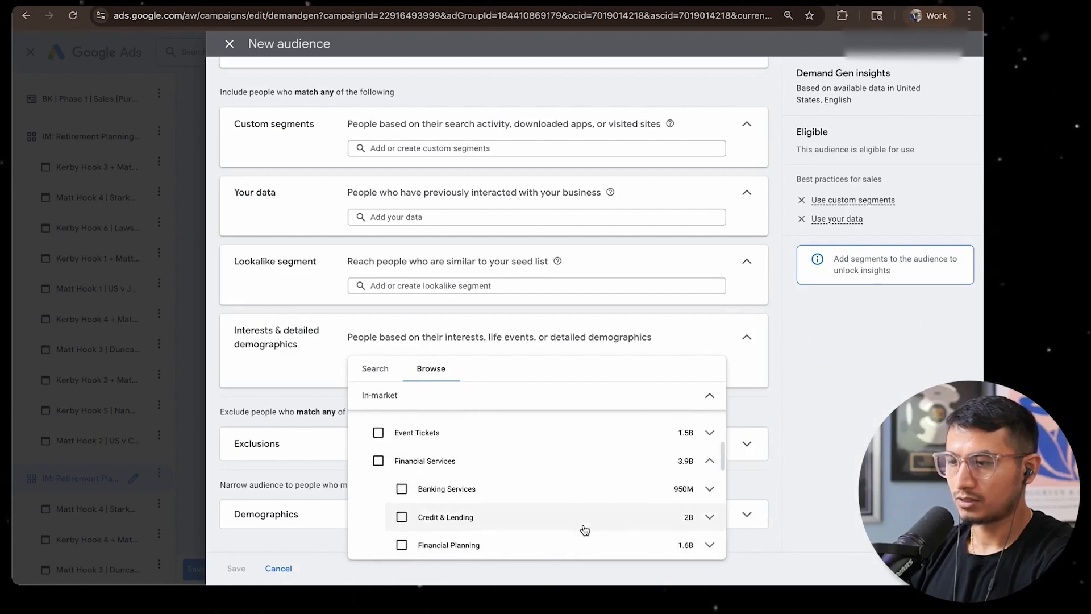
pyautogui.click(708, 463)
pyautogui.scroll(-5, 528, 477)
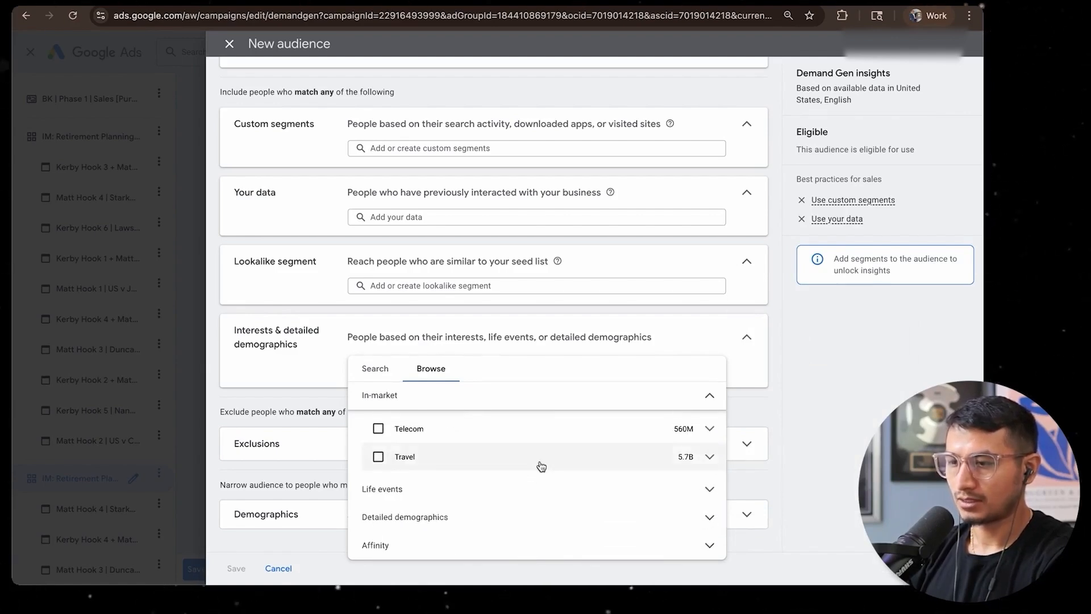
# Add the Commercial Properties in-market segment from the Real Estate category to the new audience
pyautogui.scroll(4, 545, 463)
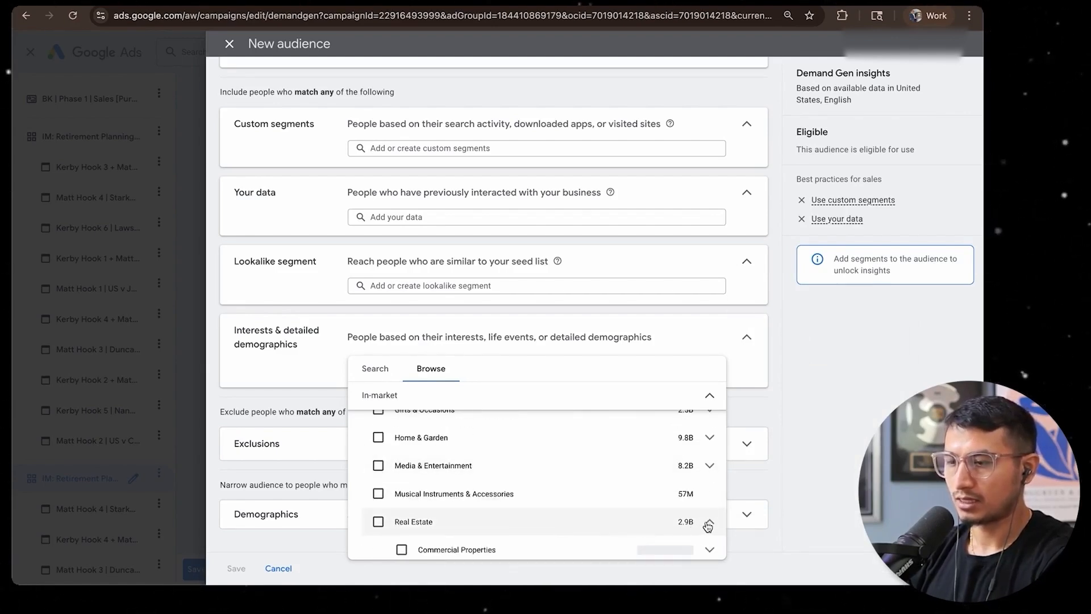
pyautogui.scroll(-2, 560, 458)
pyautogui.moveTo(518, 459)
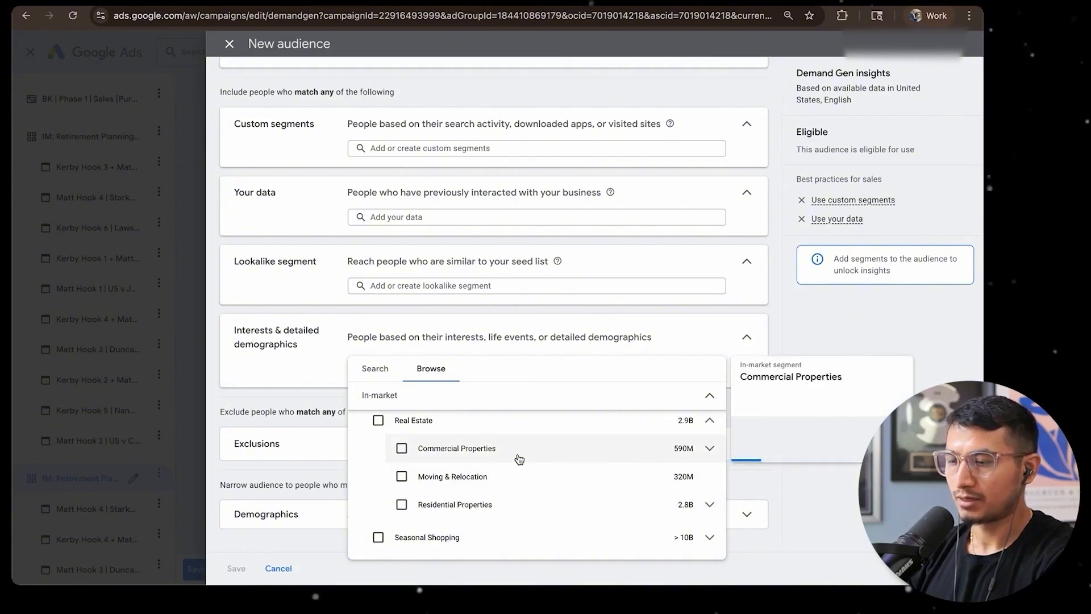
pyautogui.click(407, 453)
pyautogui.moveTo(445, 355); pyautogui.dragTo(355, 353)
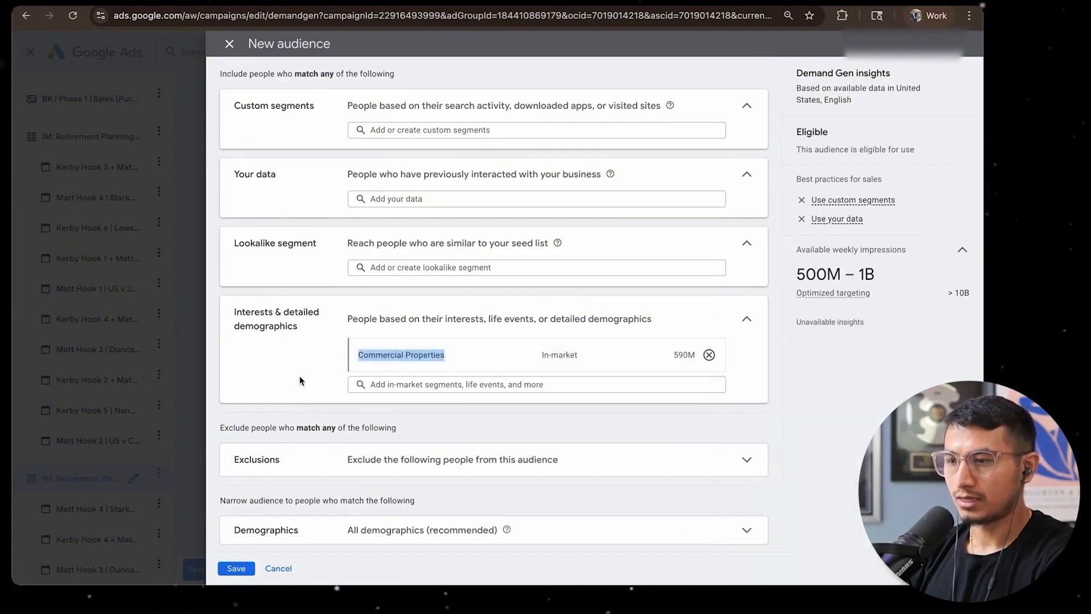
# Exclude All visitors (Google Ads), All converters, Google-engaged audiences and ATC 180D from the new audience
pyautogui.scroll(-1, 299, 380)
pyautogui.click(402, 445)
pyautogui.click(422, 442)
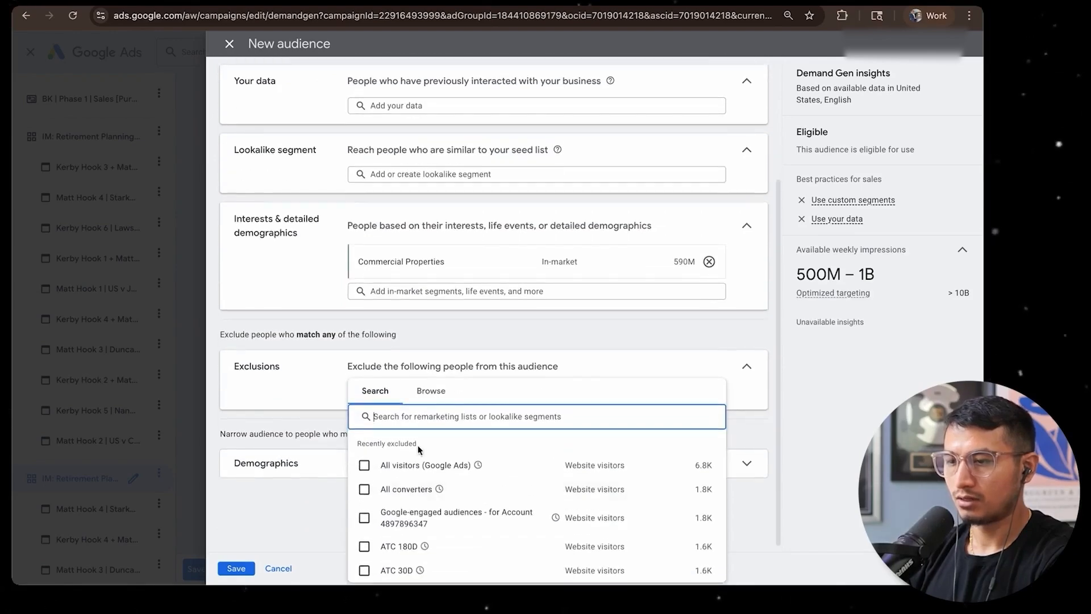
pyautogui.click(423, 465)
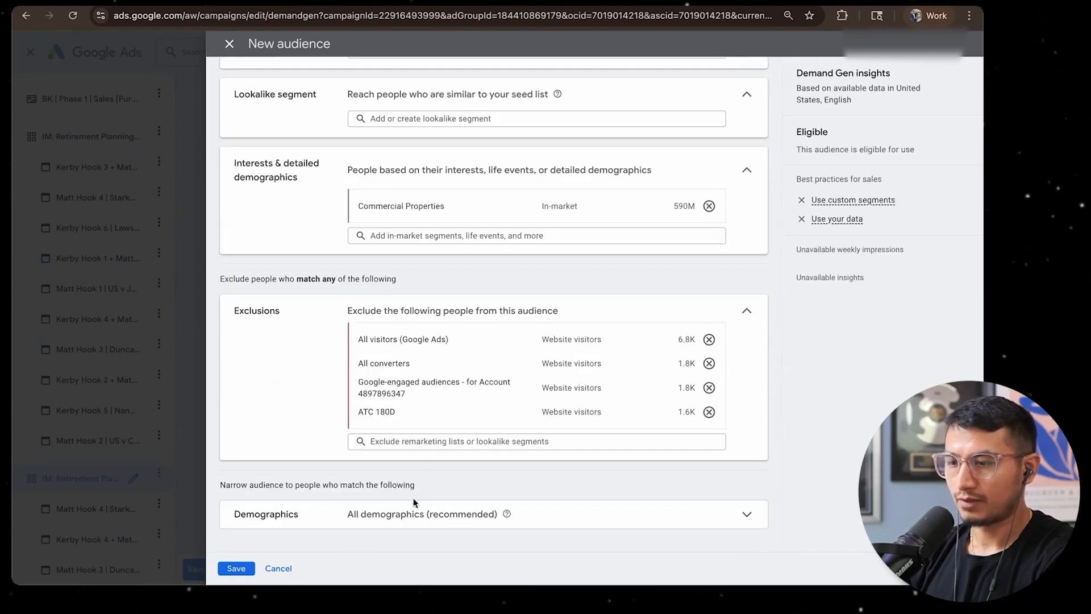
# Narrow the audience demographics by leaving out females and setting the age range from 45 to 65+
pyautogui.click(413, 512)
pyautogui.click(389, 401)
pyautogui.click(375, 457)
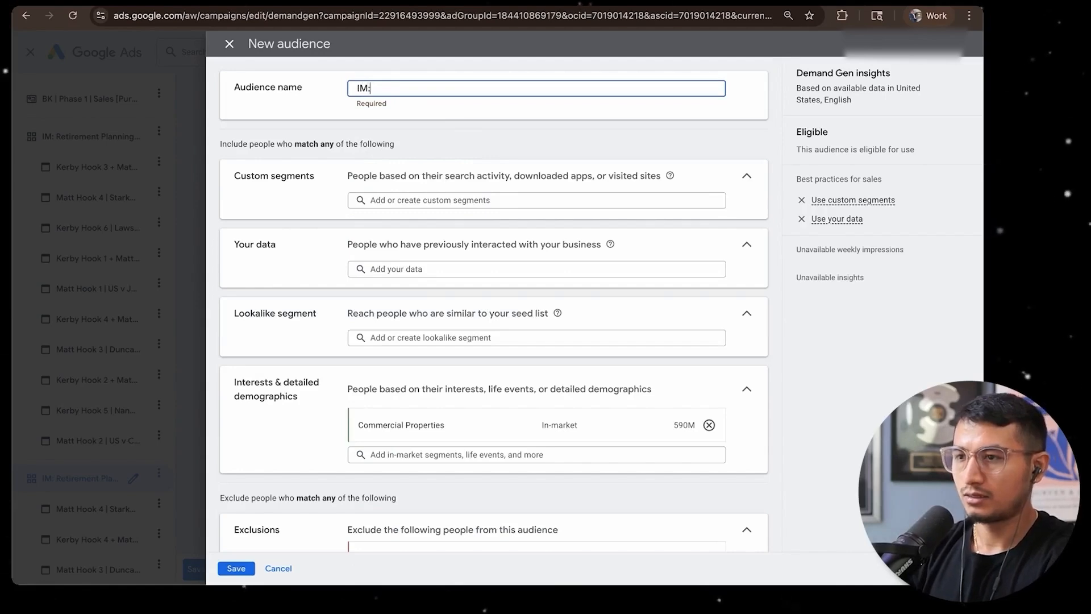
# Save the audience as IM: Commercial Properties 45+ Male and the ad group as IM: Commercial Properties 45+ Male in-stream
pyautogui.write('Commercial Properties 45+ Male')
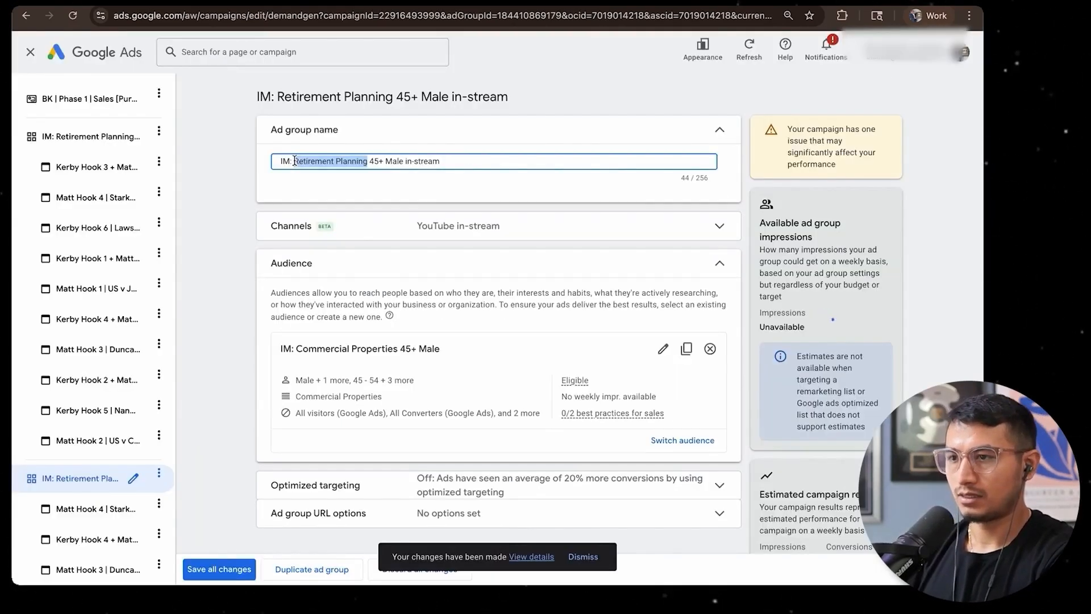
pyautogui.hotkey('ctrl', 'v')
pyautogui.click(453, 139)
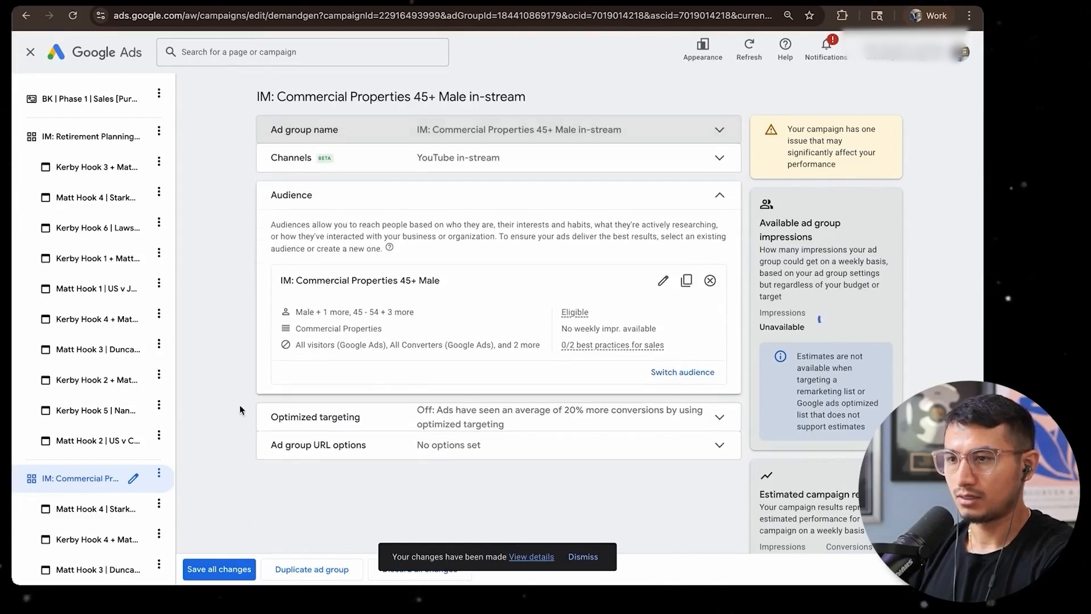
pyautogui.click(215, 570)
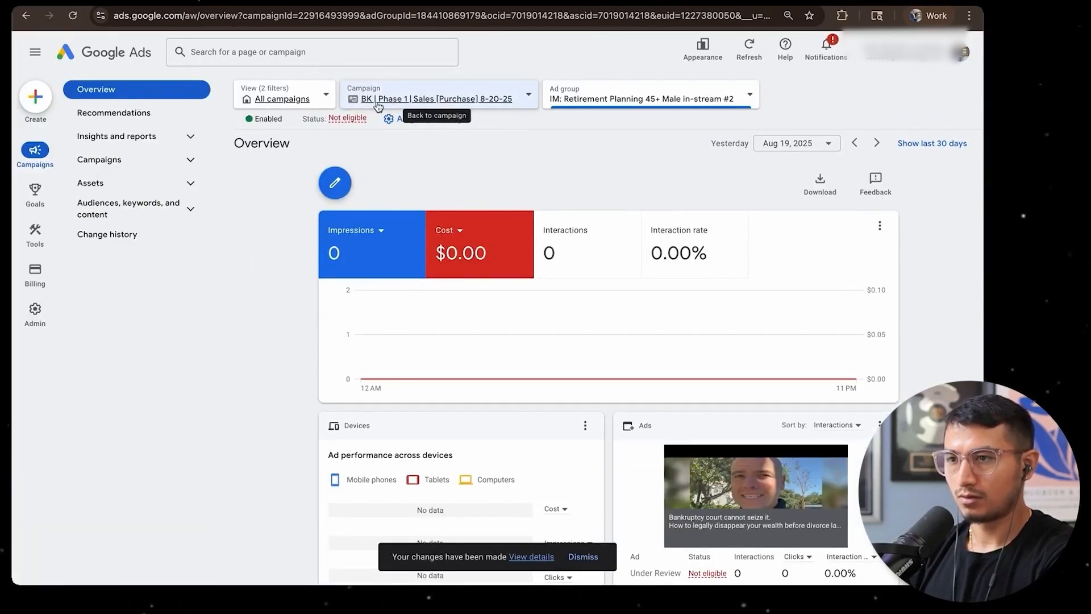
# Return to the BK | Phase 1 | Sales [Purchase] 8-20-25 campaign and open its name for editing in the campaign settings
pyautogui.click(377, 103)
pyautogui.click(375, 101)
pyautogui.click(99, 159)
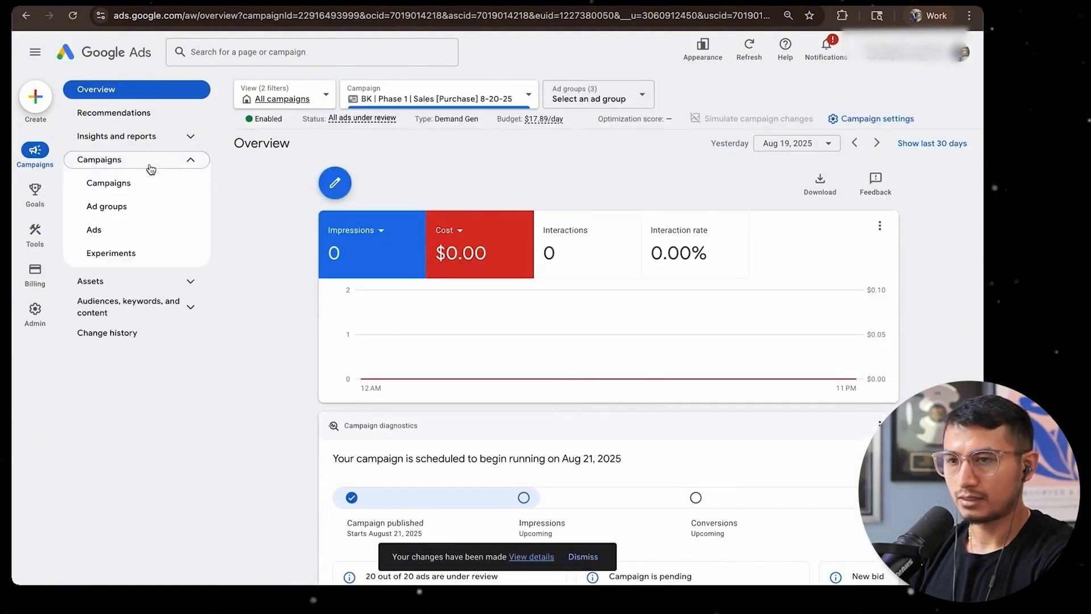
pyautogui.click(108, 183)
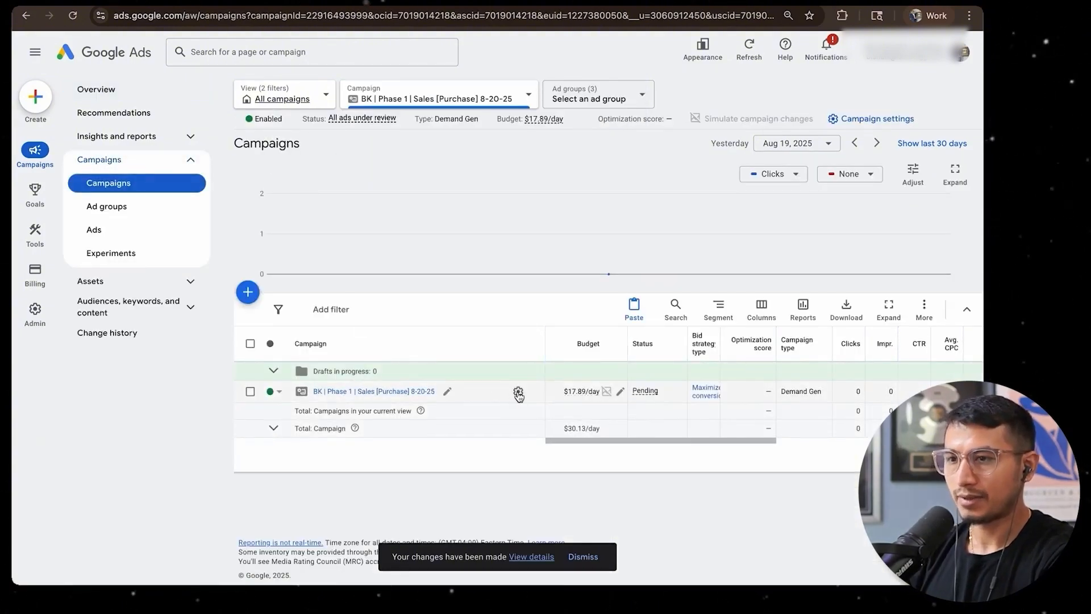
pyautogui.click(518, 393)
pyautogui.click(333, 102)
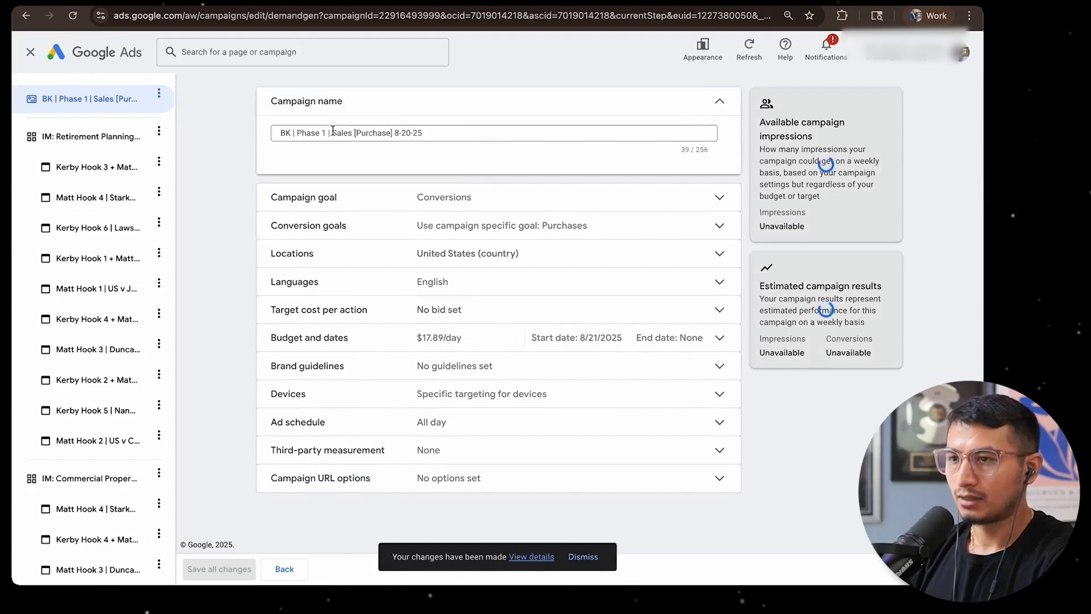
pyautogui.click(333, 131)
pyautogui.write('Fi')
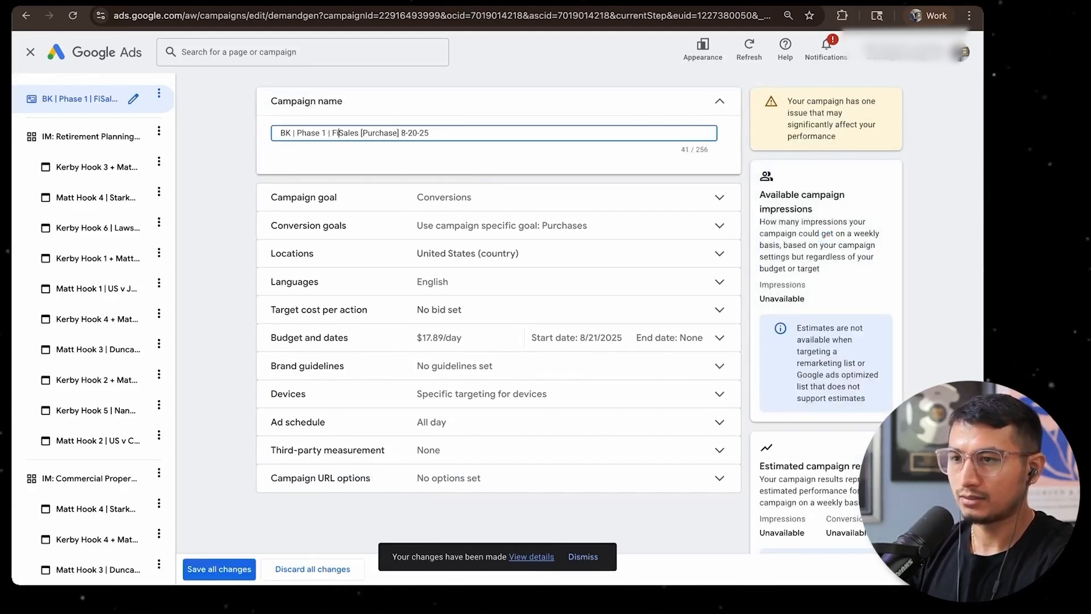
pyautogui.write('nacial Ser')
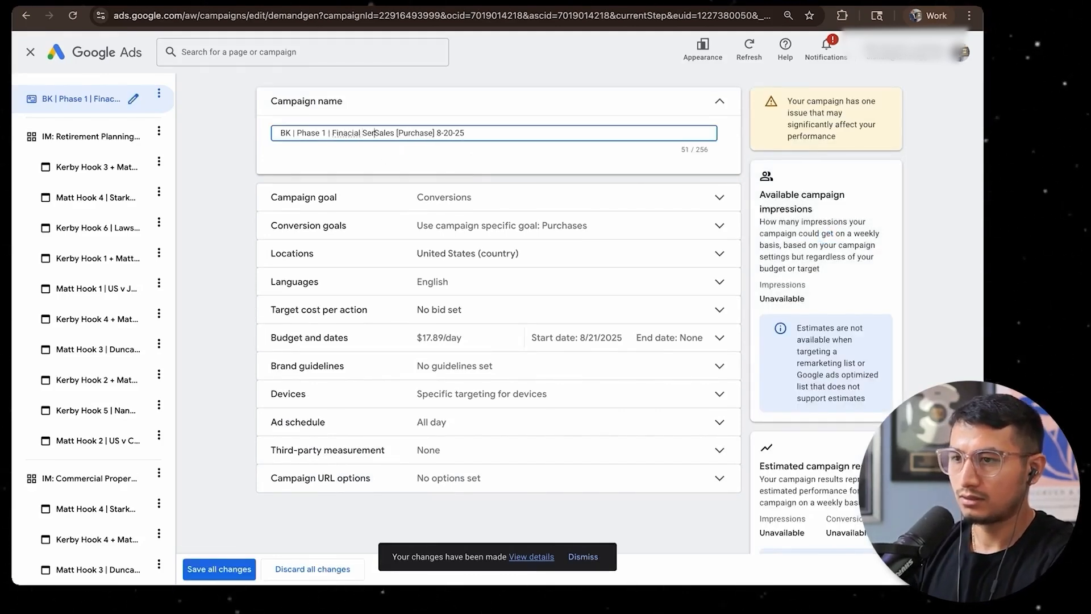
pyautogui.press('BackSpace')
pyautogui.press('BackSpace')
pyautogui.press('BackSpace')
pyautogui.press('BackSpace')
pyautogui.press('BackSpace')
pyautogui.press('BackSpace')
pyautogui.press('BackSpace')
pyautogui.press('BackSpace')
pyautogui.press('BackSpace')
pyautogui.press('BackSpace')
pyautogui.press('BackSpace')
pyautogui.press('BackSpace')
# Rename the campaign as BK | Phase 1 | IM : Financial Services + Commercial Properties + Retirement Planning | Sales [Purchase] 8-20-25 and save all changes
pyautogui.write('IM : Finan')
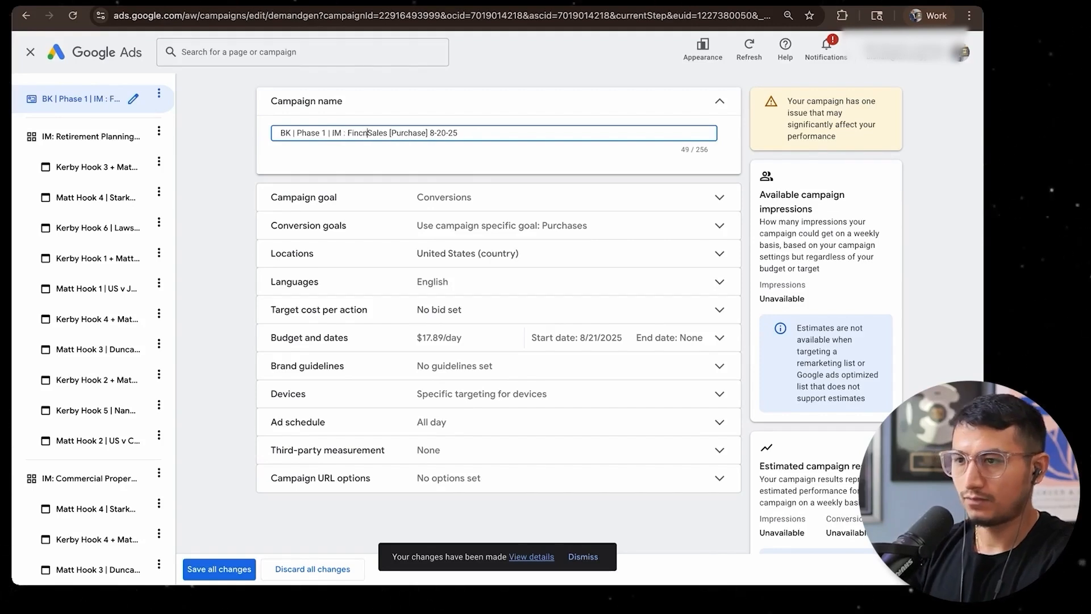
pyautogui.write('cial Services ')
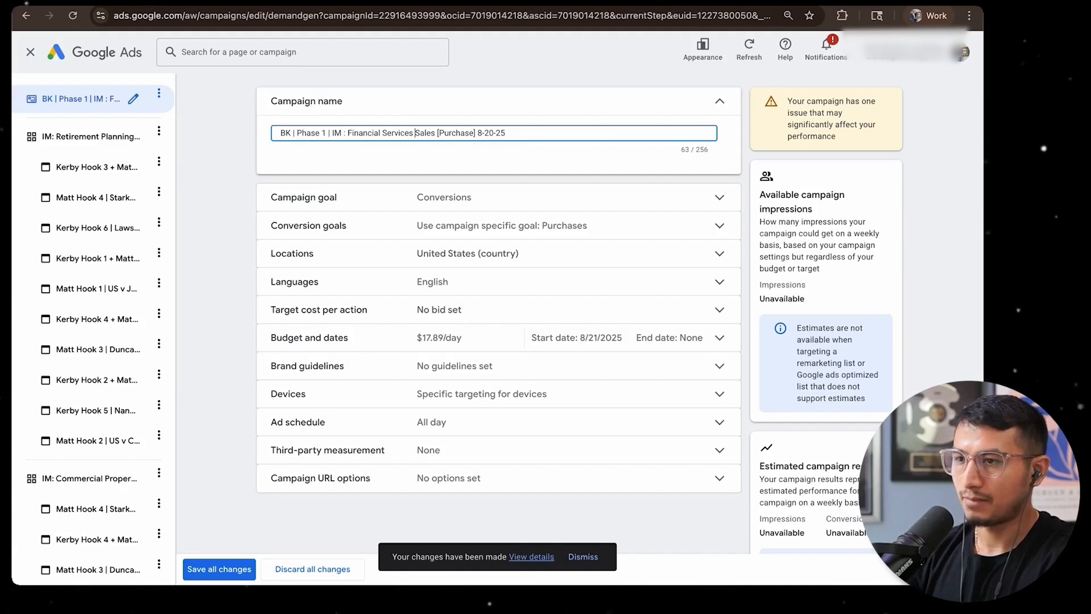
pyautogui.write('+ Commercial Properties + Re')
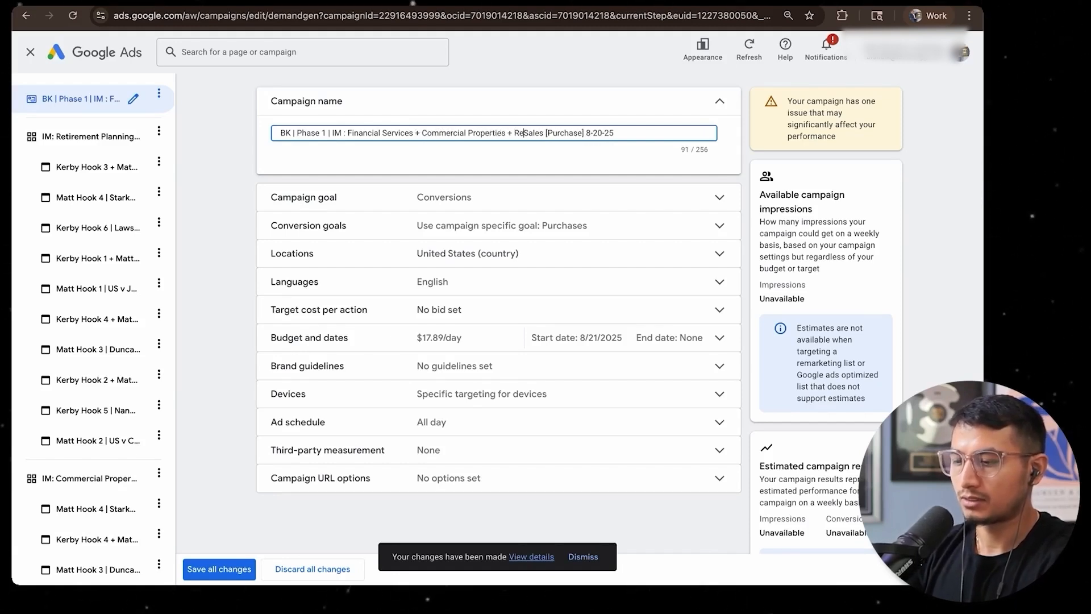
pyautogui.write('tirement Plann')
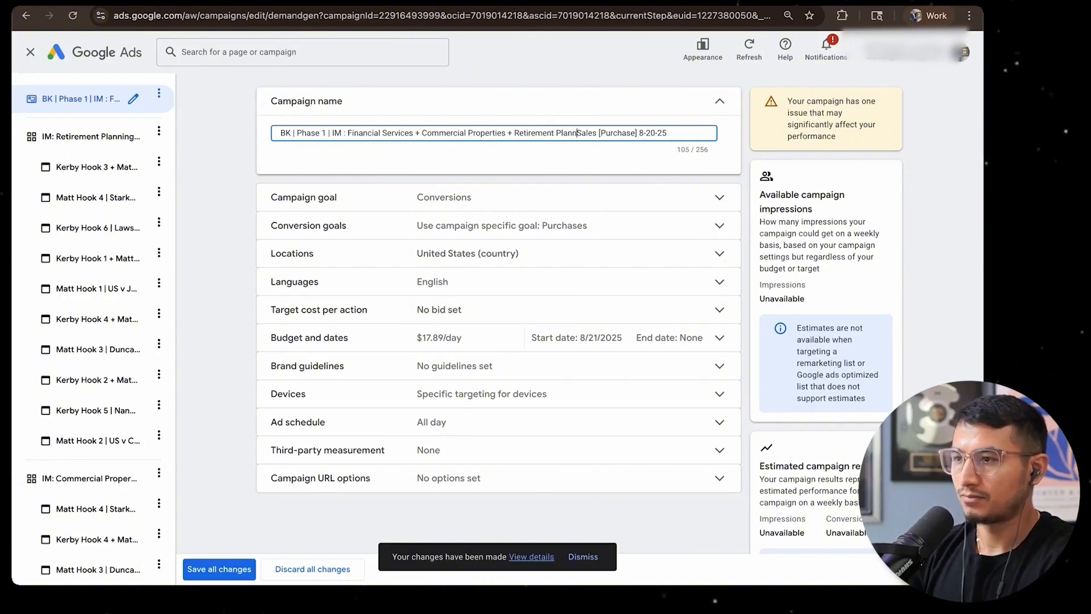
pyautogui.write('ing |')
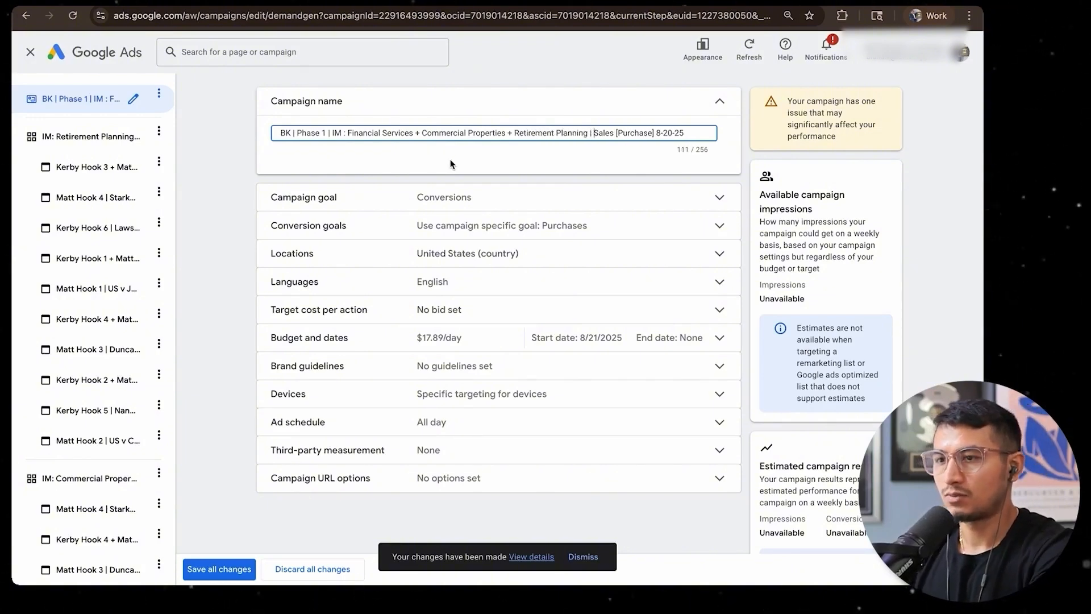
pyautogui.click(622, 159)
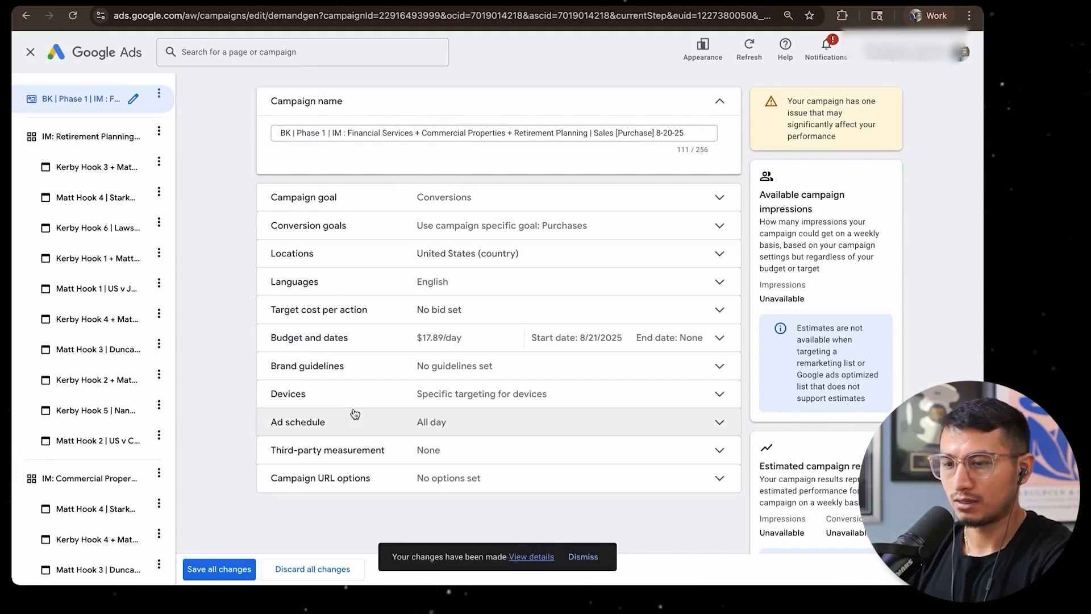
pyautogui.click(211, 571)
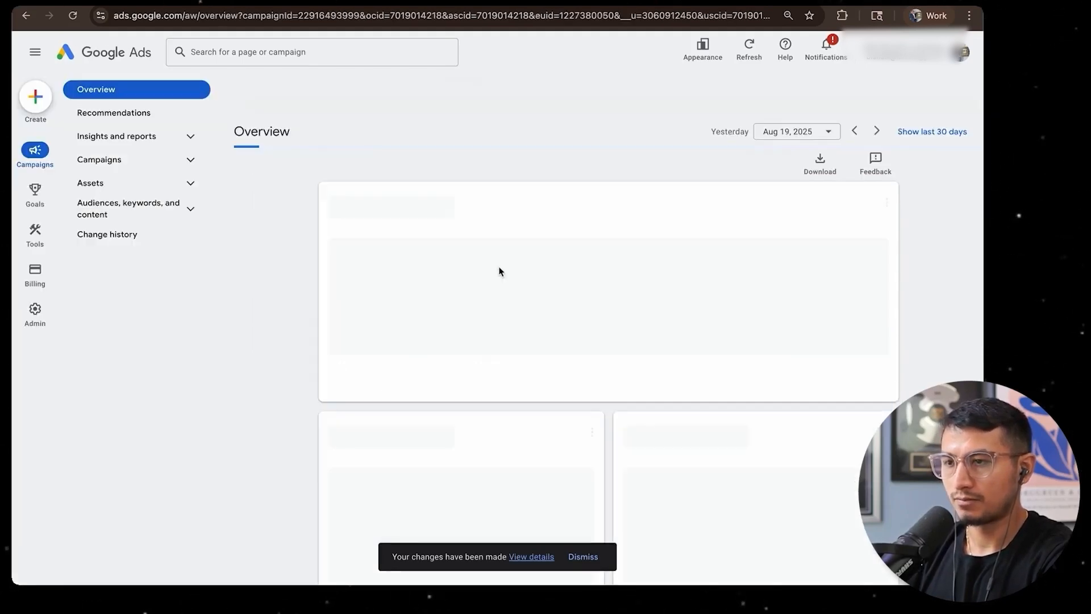
# Set the renamed campaign's daily budget to $27.89 in the campaign list
pyautogui.click(99, 159)
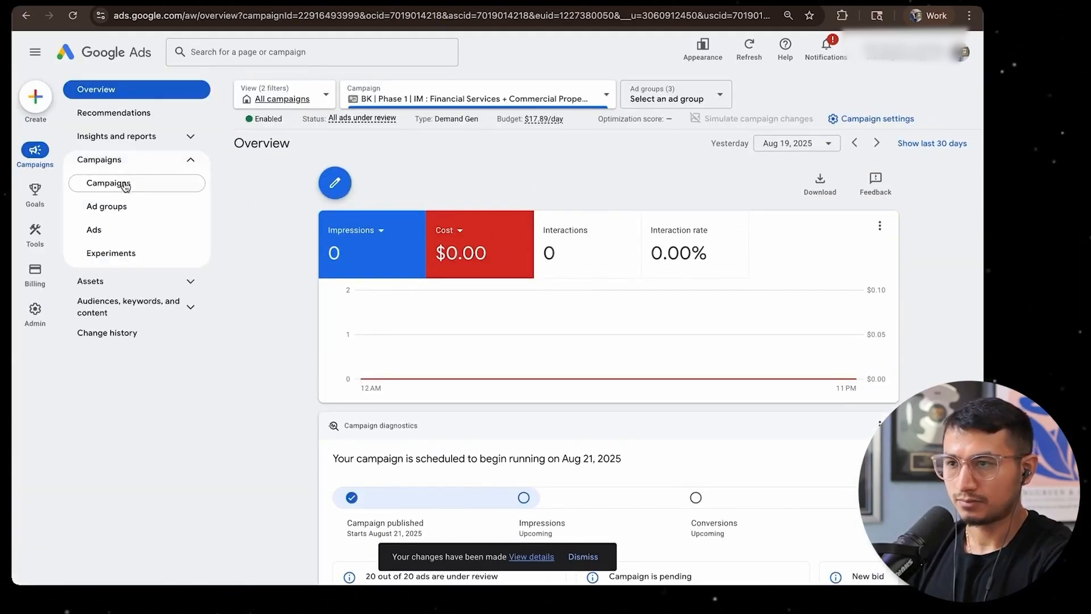
pyautogui.click(108, 182)
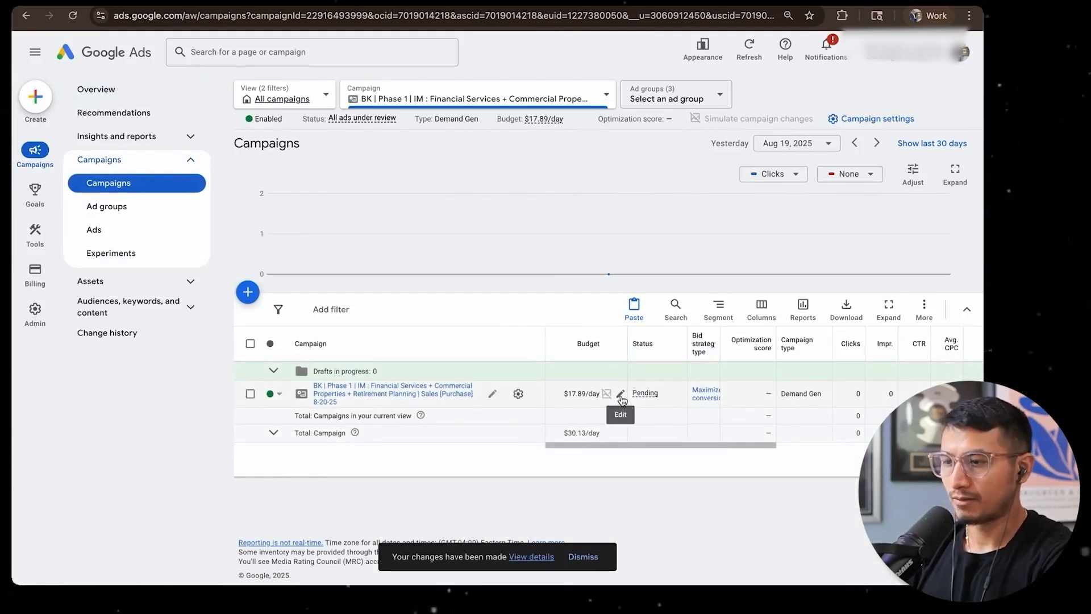
pyautogui.moveTo(606, 403)
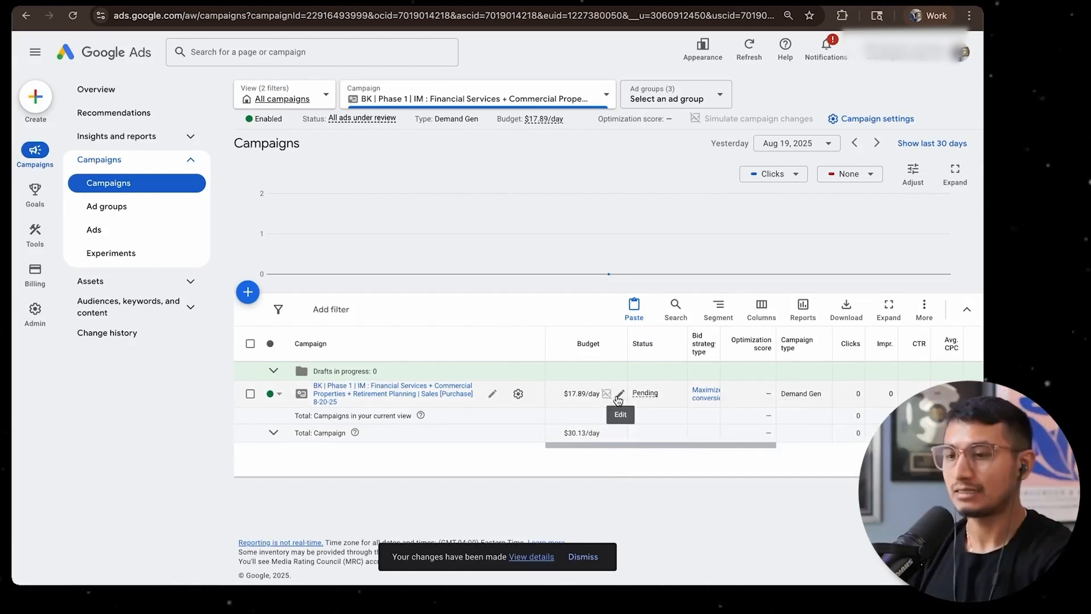
pyautogui.click(618, 394)
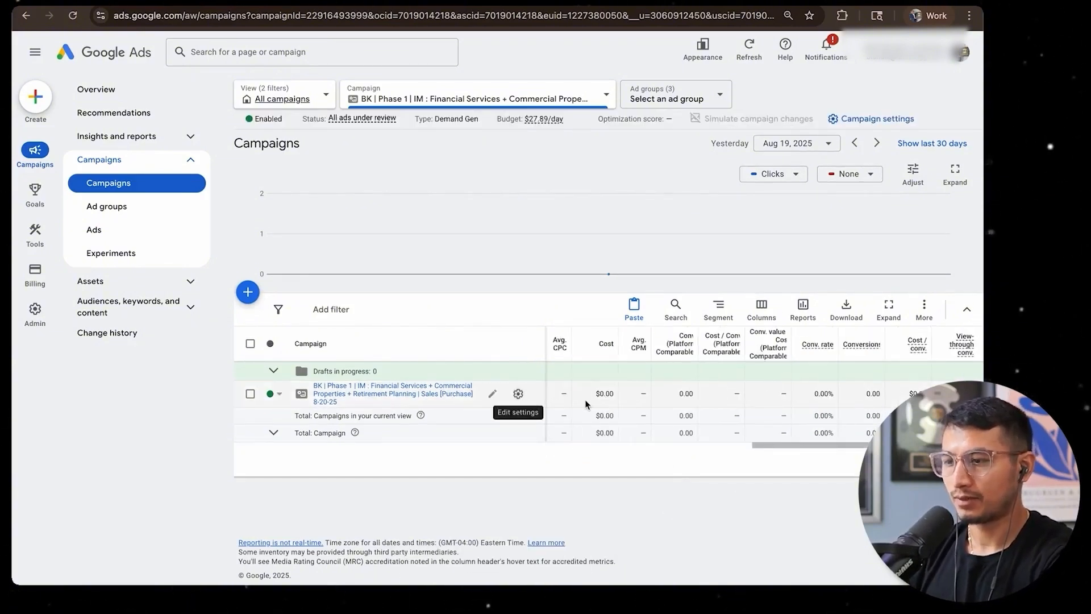
# Duplicate the BK | Phase 1 | IM : Financial Services + Commercial Properties + Retirement Planning campaign with a start date of Aug 21, 2025
pyautogui.click(250, 394)
pyautogui.hotkey('ctrl', 'c')
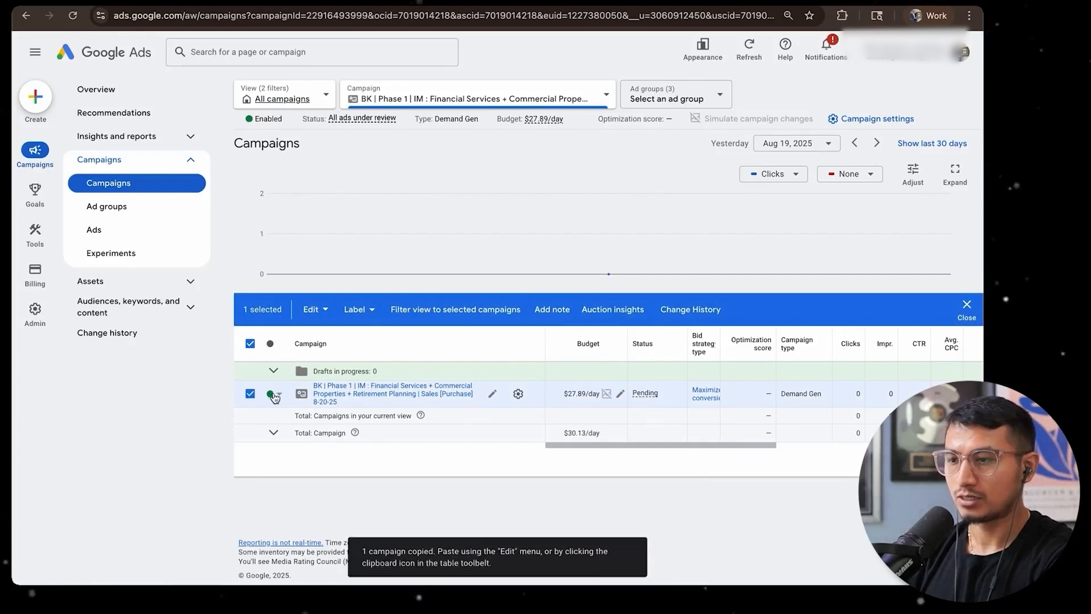
pyautogui.click(250, 395)
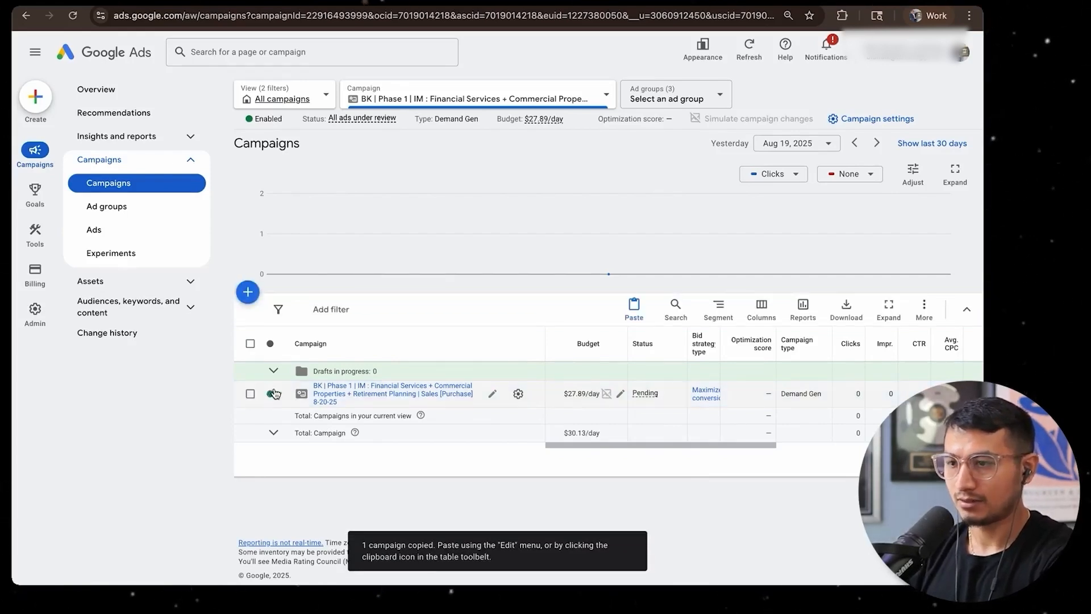
pyautogui.hotkey('ctrl', 'v')
pyautogui.click(255, 218)
pyautogui.click(296, 257)
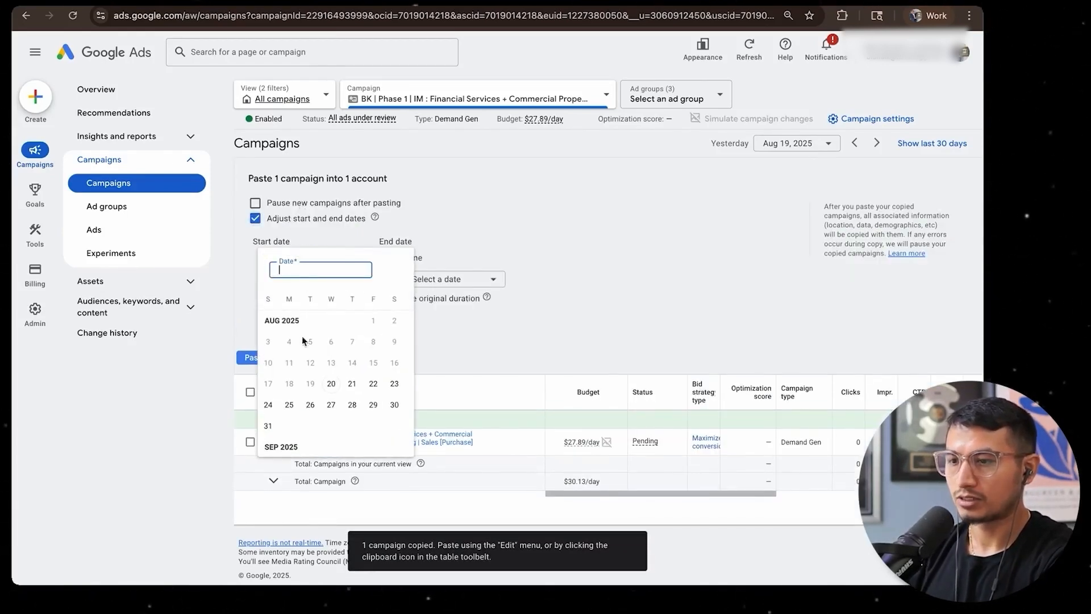
pyautogui.click(351, 384)
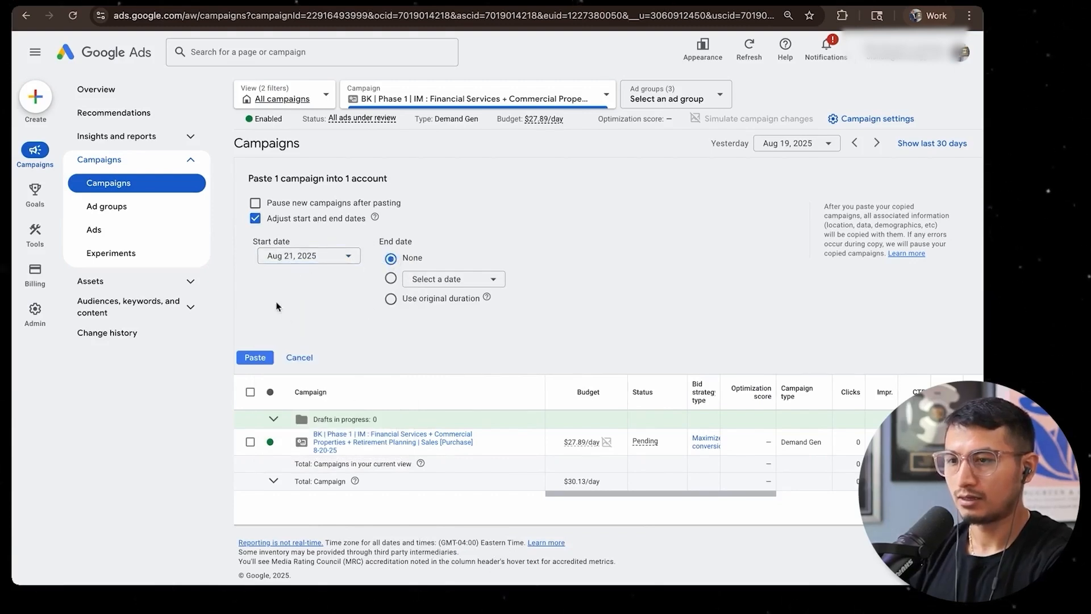
pyautogui.click(250, 359)
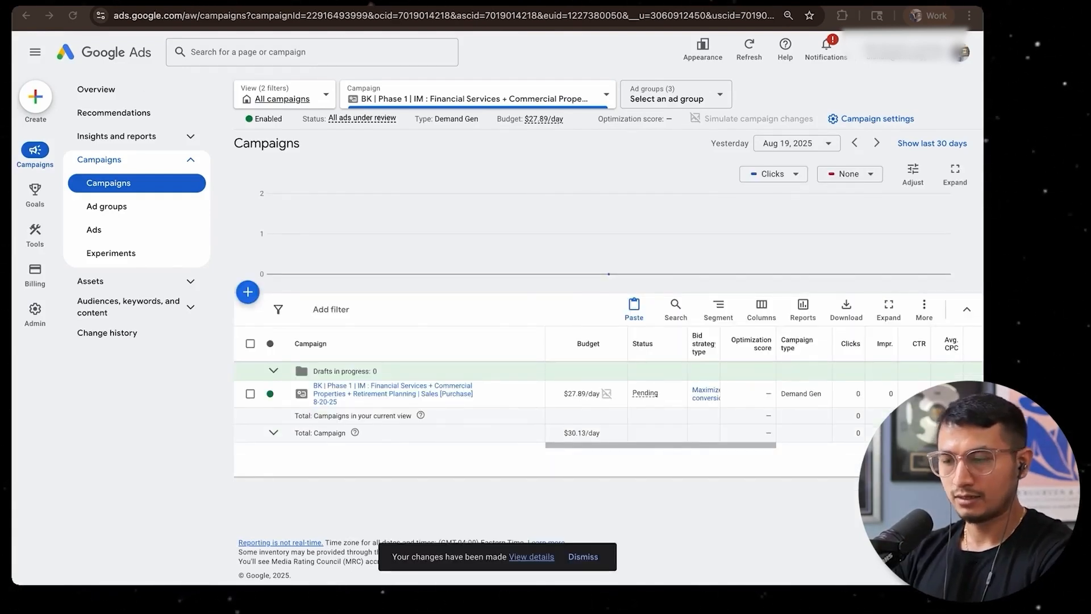
# Return to the list of all campaigns and filter it to show only enabled campaigns
pyautogui.click(276, 100)
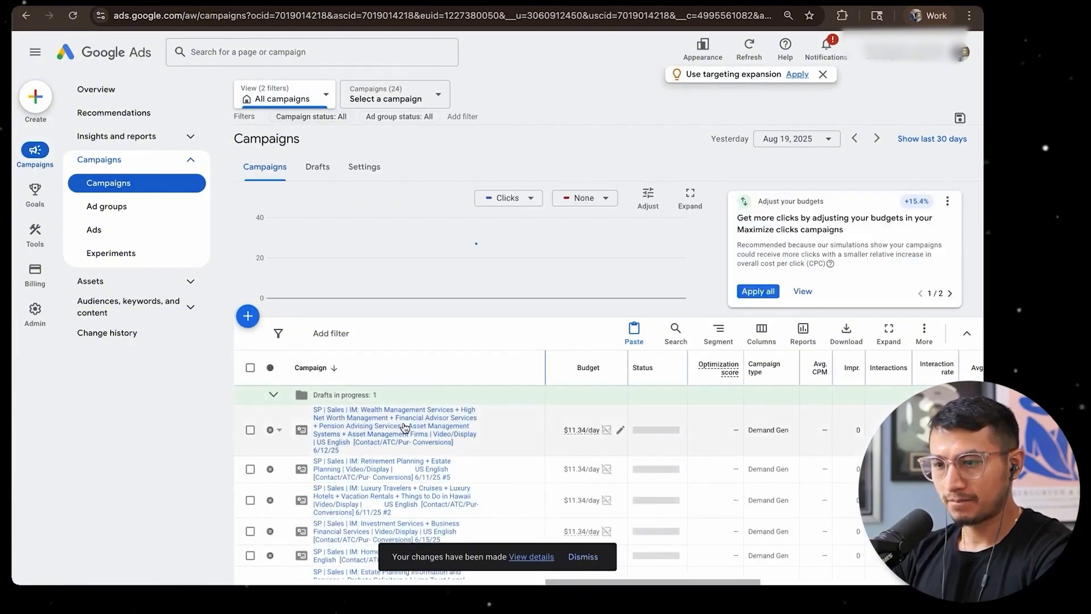
pyautogui.scroll(-10, 404, 427)
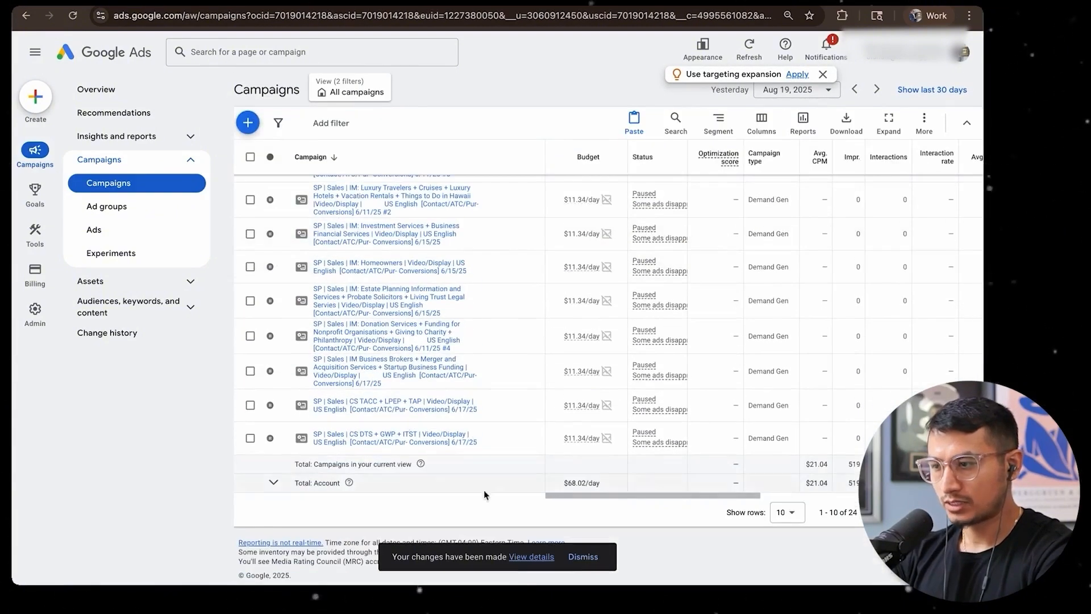
pyautogui.click(786, 512)
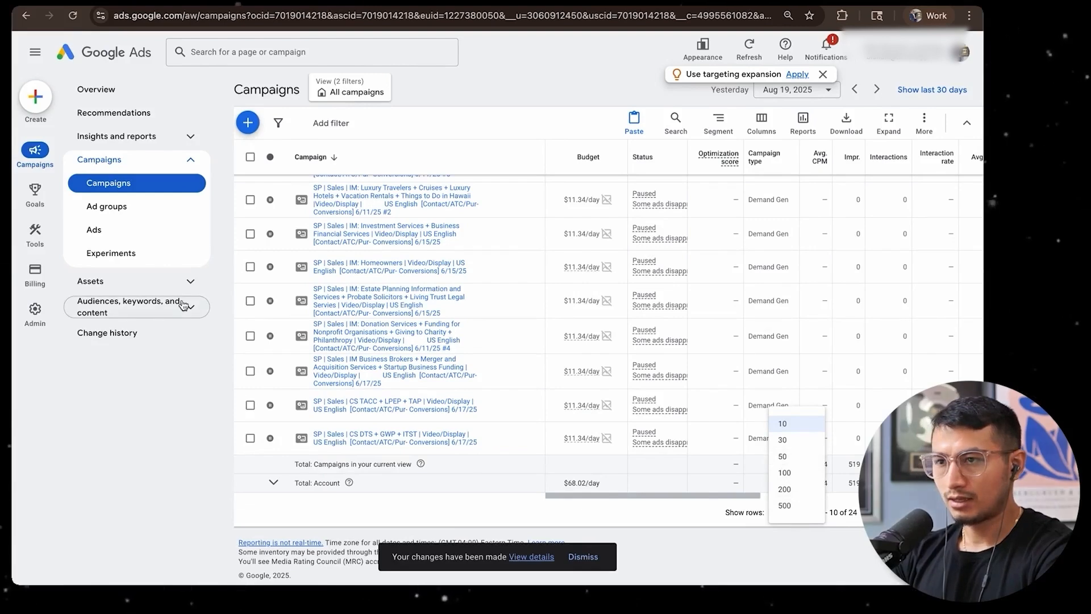
pyautogui.scroll(10, 198, 415)
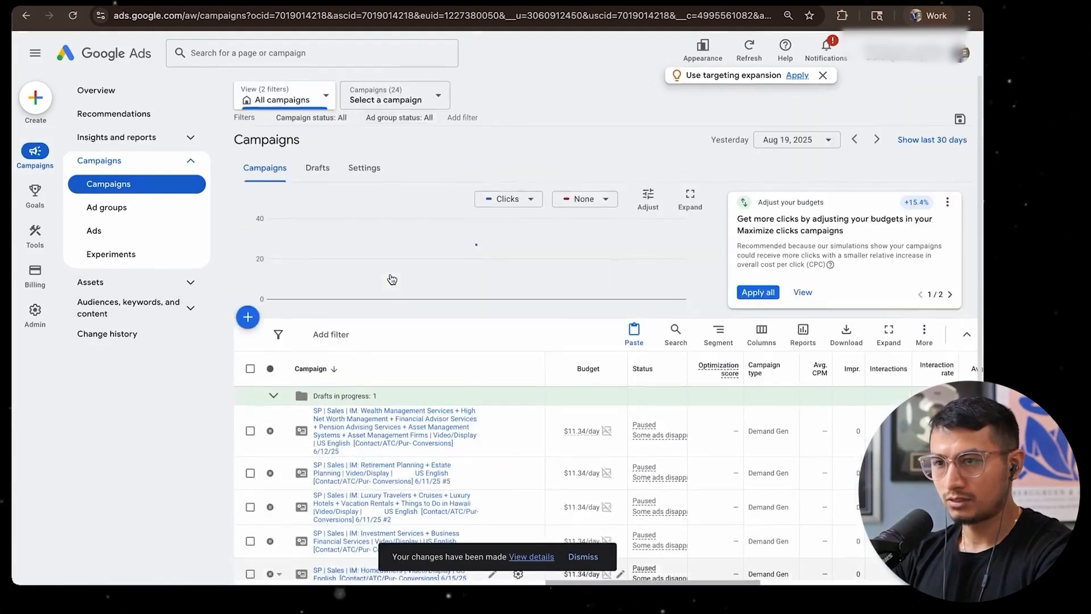
pyautogui.click(311, 116)
pyautogui.click(309, 177)
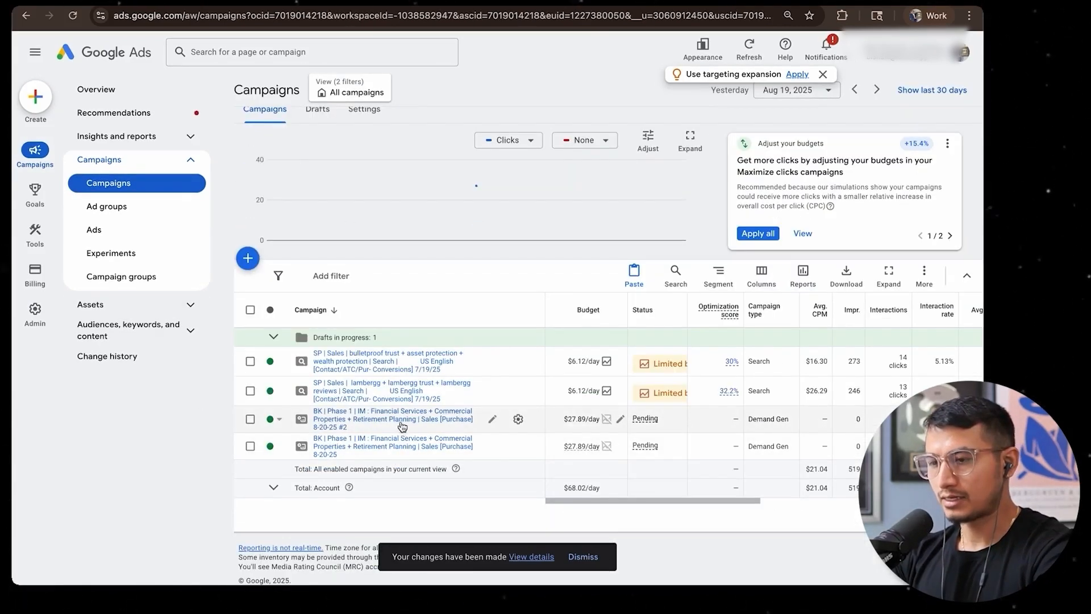
# Open the duplicated BK | Phase 1 campaign ending in 8-20-25 #2 to show its ad groups
pyautogui.scroll(5, 338, 430)
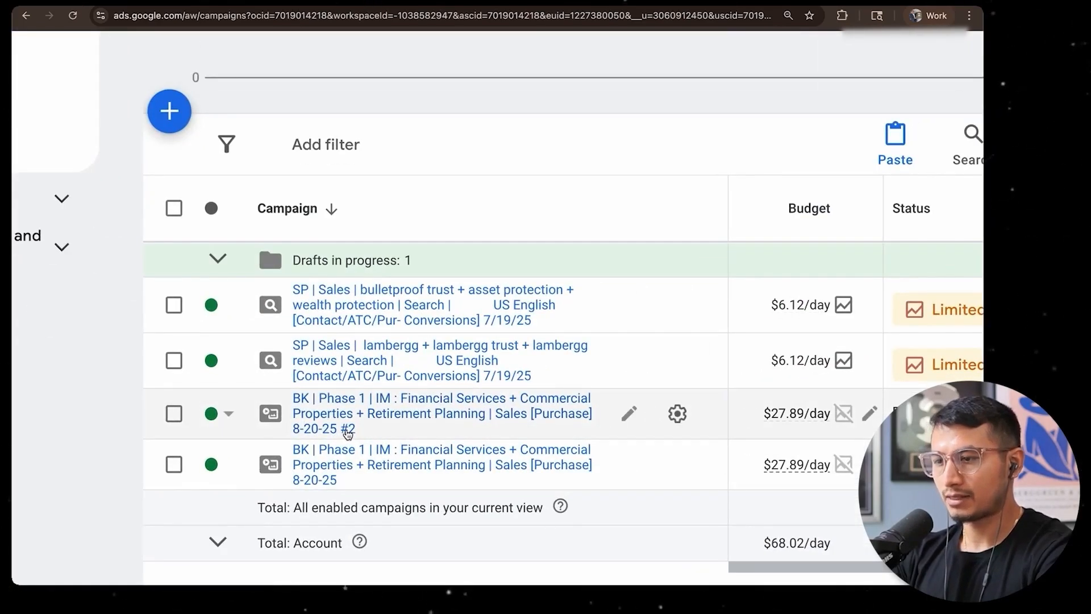
pyautogui.scroll(-3, 346, 432)
pyautogui.scroll(-3, 490, 437)
pyautogui.click(372, 421)
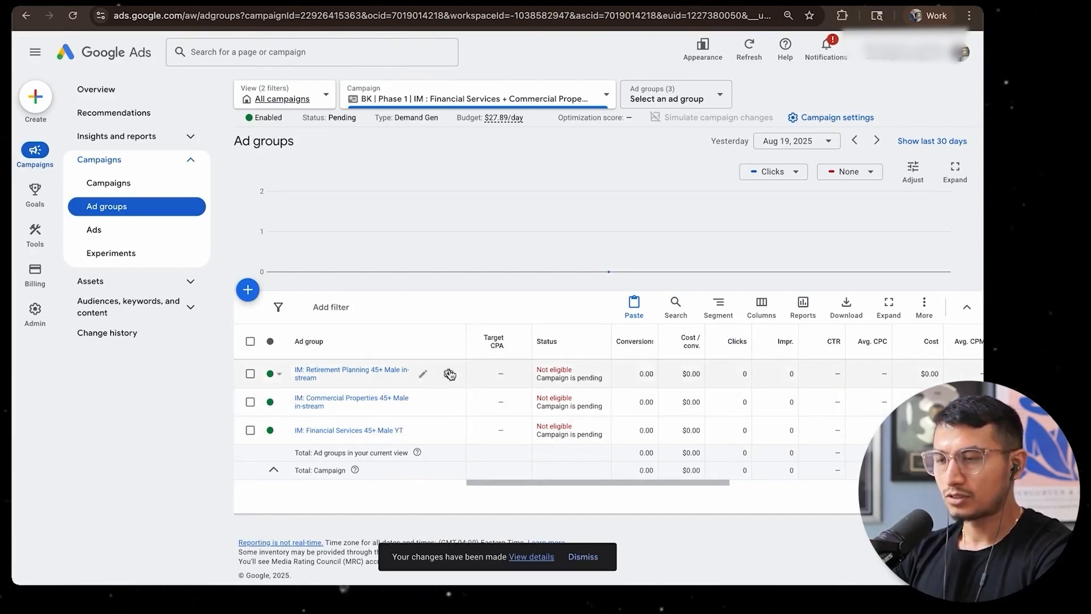
# Remove the existing audience from the IM: Retirement Planning 45+ Male in-stream ad group and start a new audience
pyautogui.click(448, 373)
pyautogui.click(441, 195)
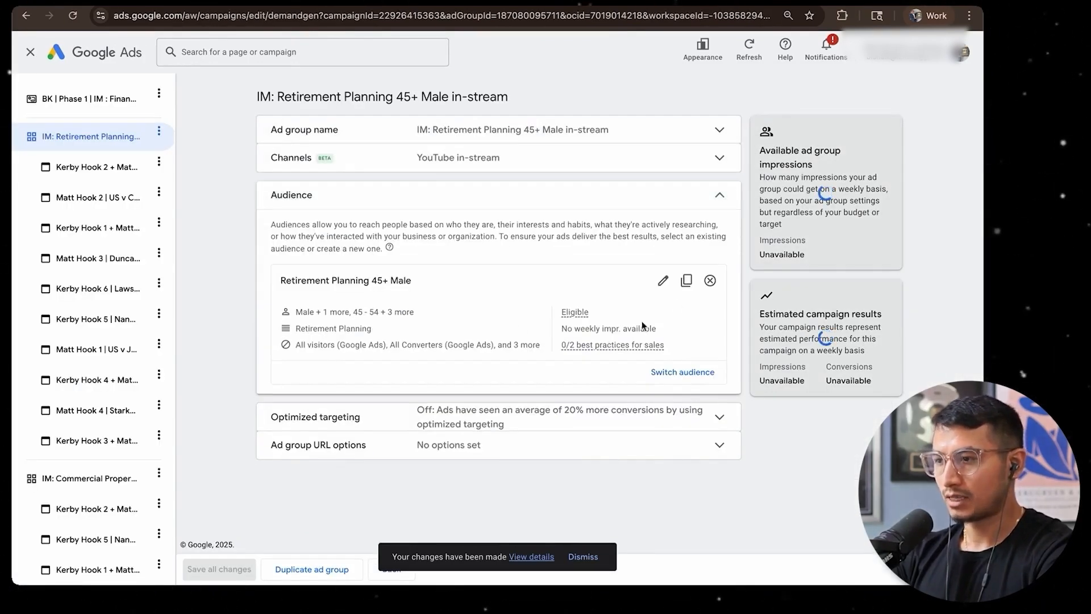
pyautogui.click(709, 282)
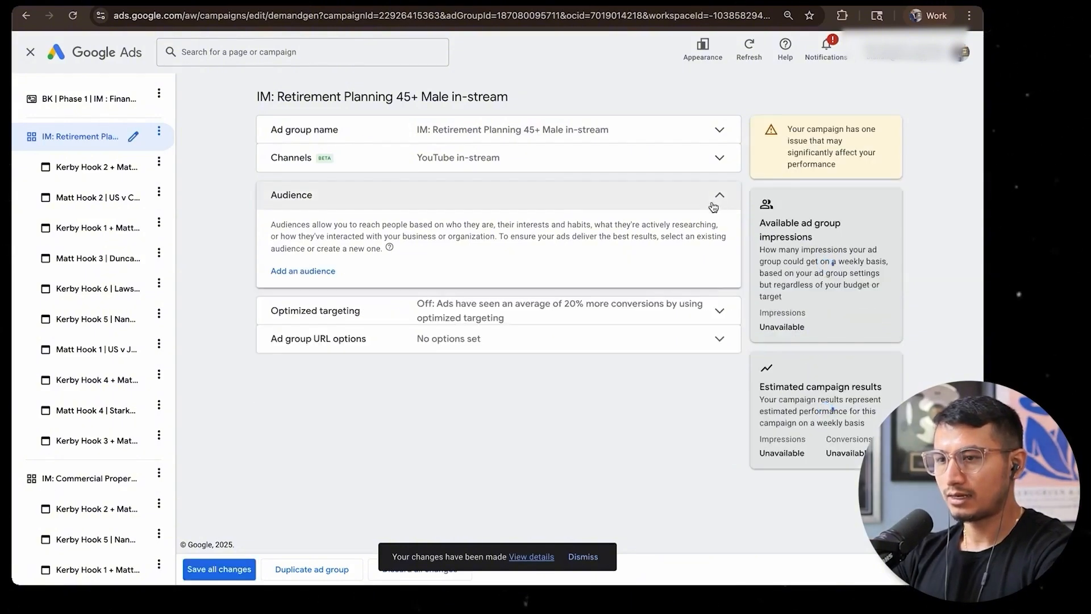
pyautogui.click(303, 271)
pyautogui.click(636, 103)
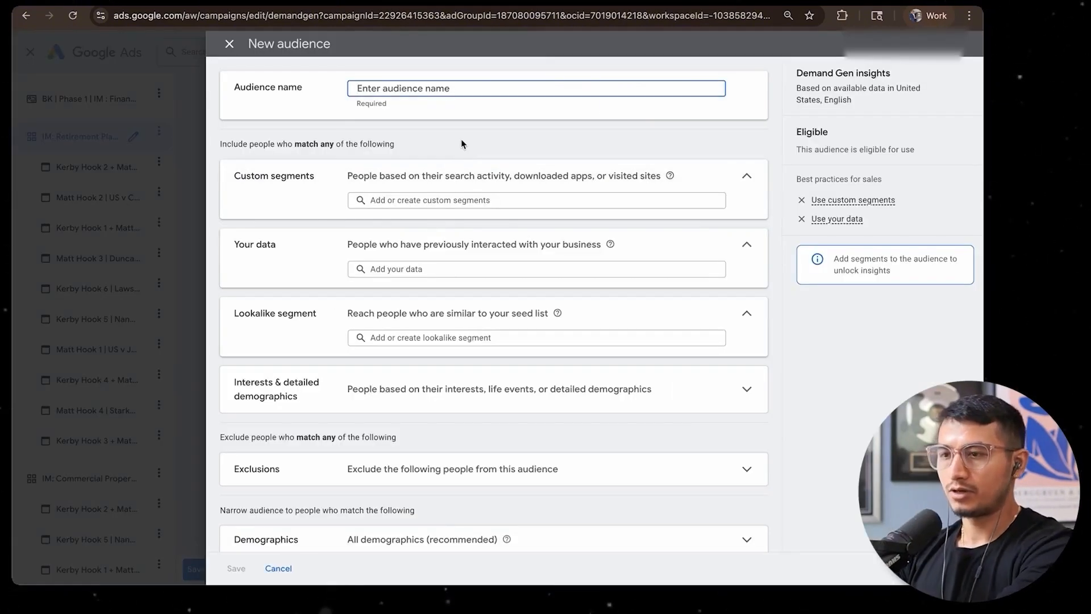
# Start a new custom segment for the audience and add the Google search term domestic asset protection trust
pyautogui.click(382, 199)
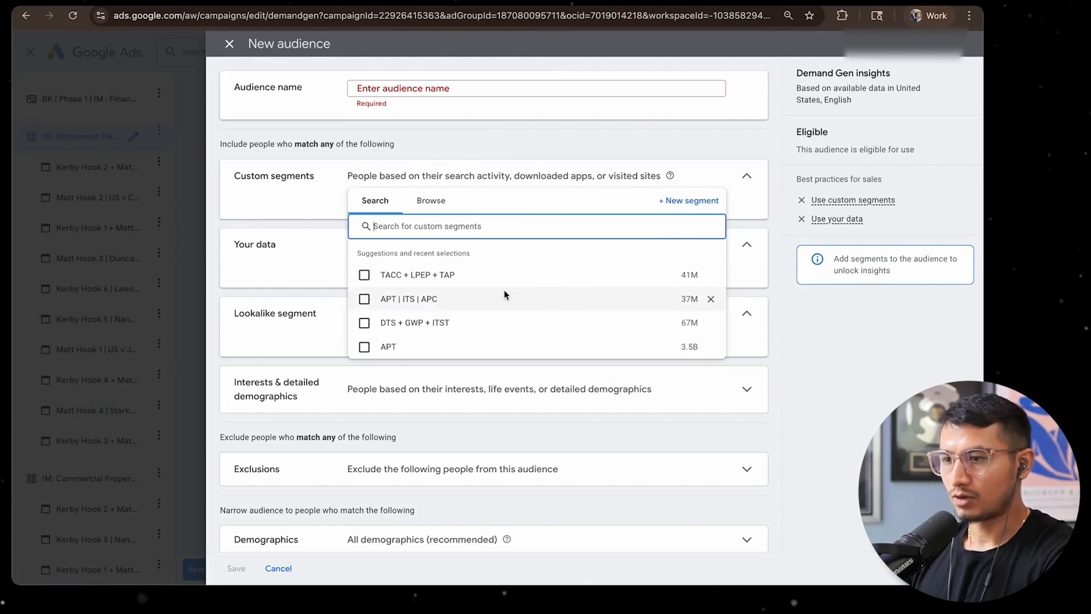
pyautogui.click(689, 200)
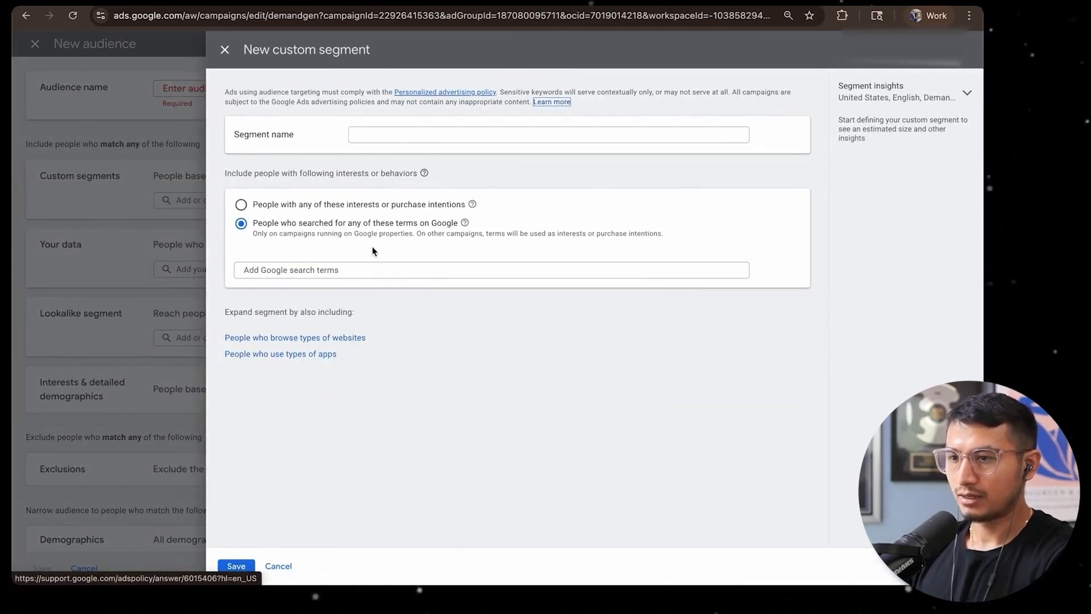
pyautogui.click(326, 270)
pyautogui.write('domestic ')
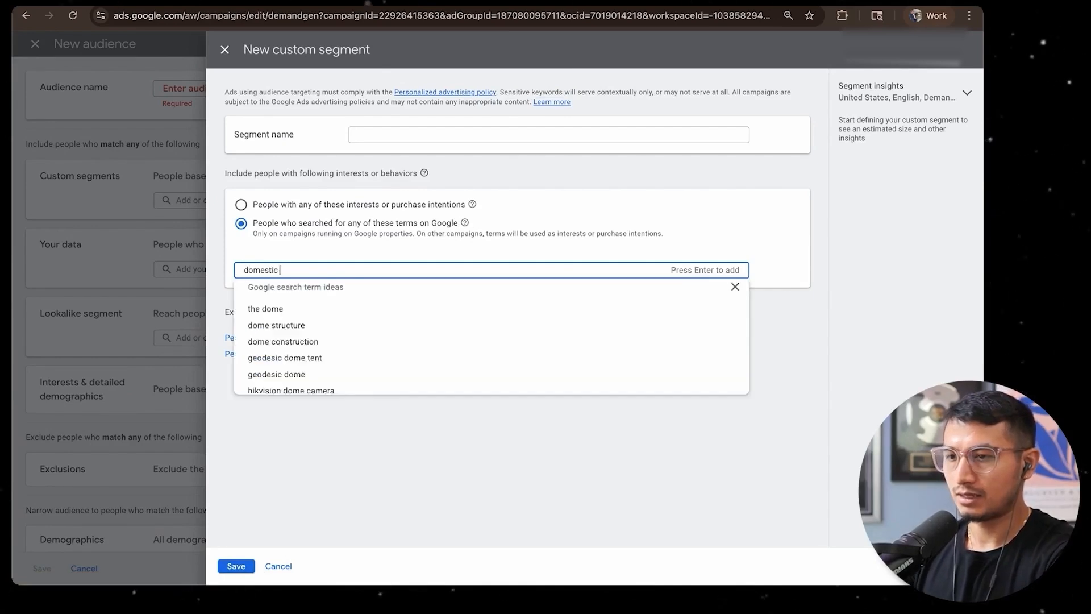
pyautogui.write('asset protection tr')
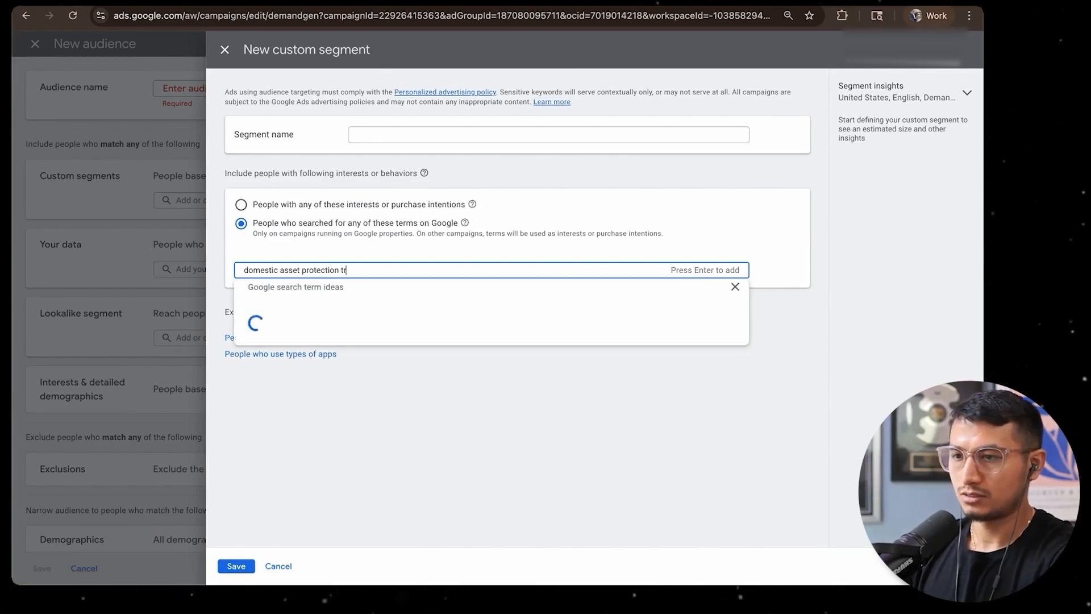
pyautogui.write('ust')
pyautogui.hotkey('ctrl', 'a')
pyautogui.press('super+c')
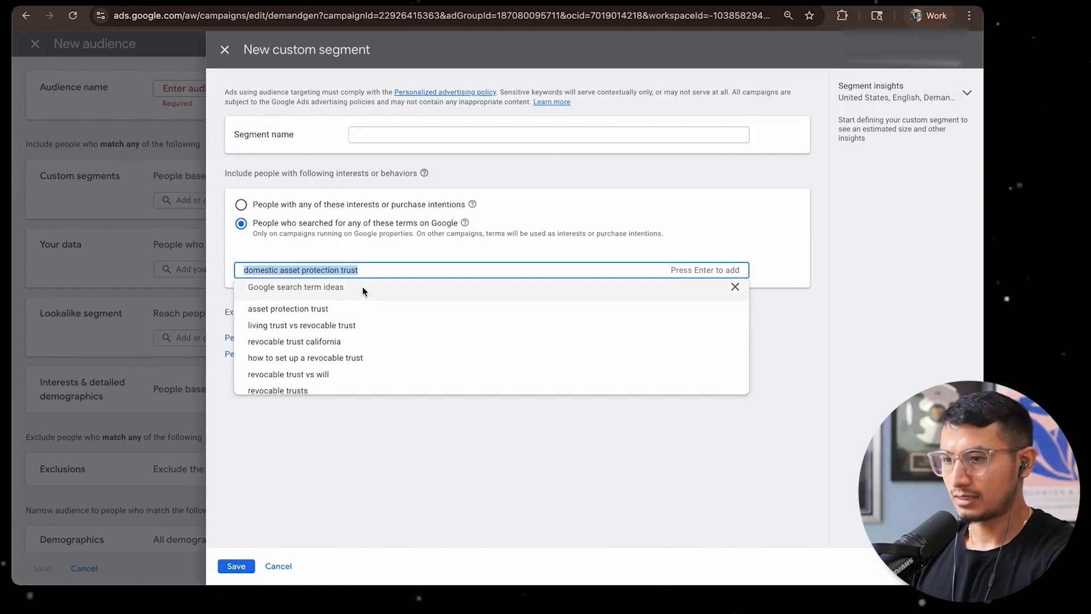
pyautogui.press('Return')
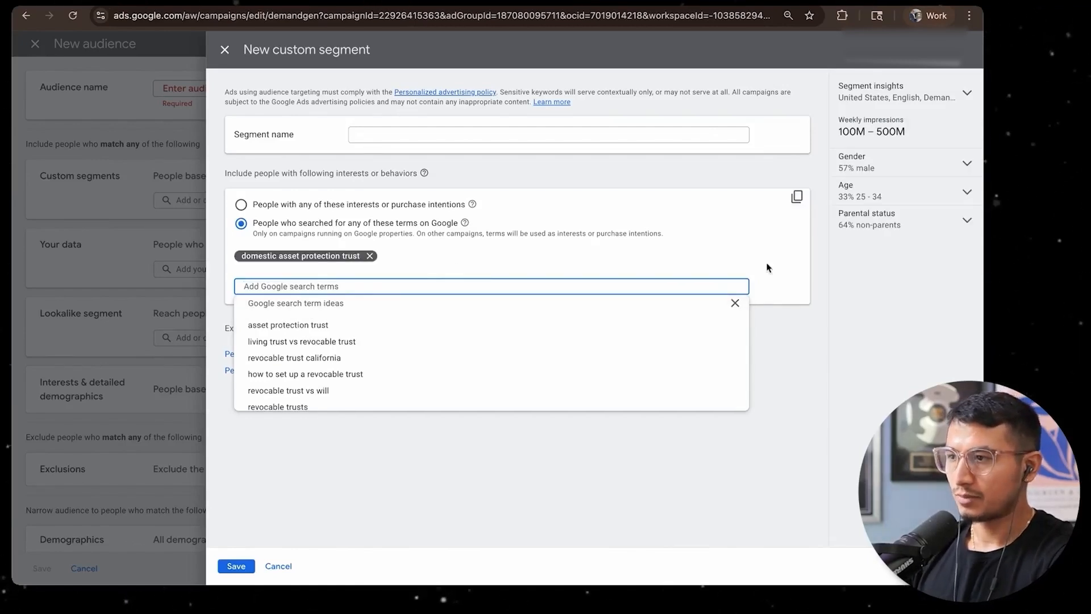
# Add the suggested term asset protection trust to the custom segment
pyautogui.click(816, 291)
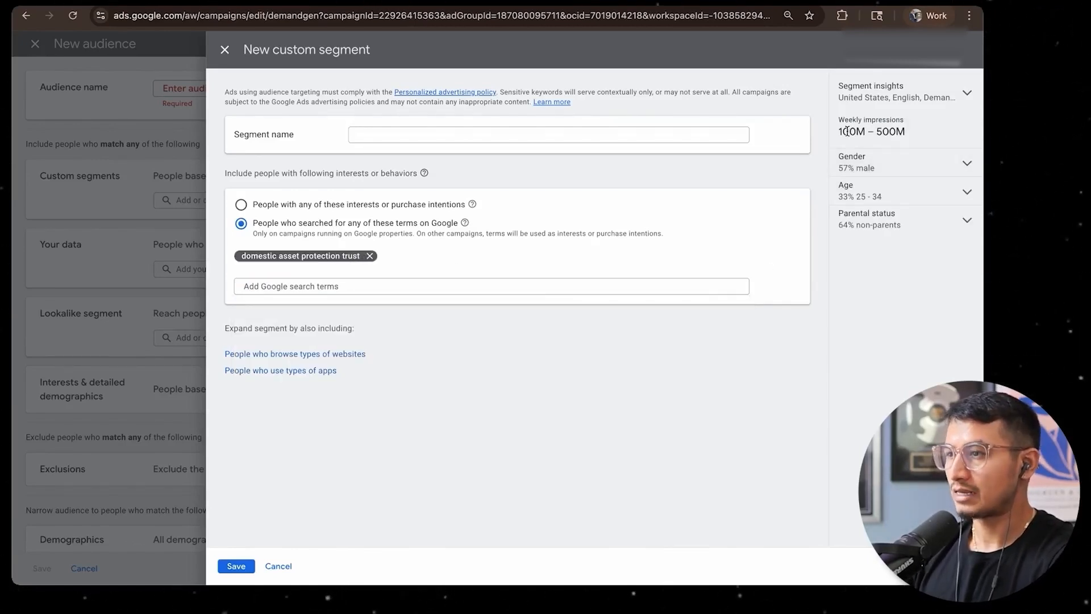
pyautogui.click(877, 165)
pyautogui.click(879, 166)
pyautogui.click(344, 287)
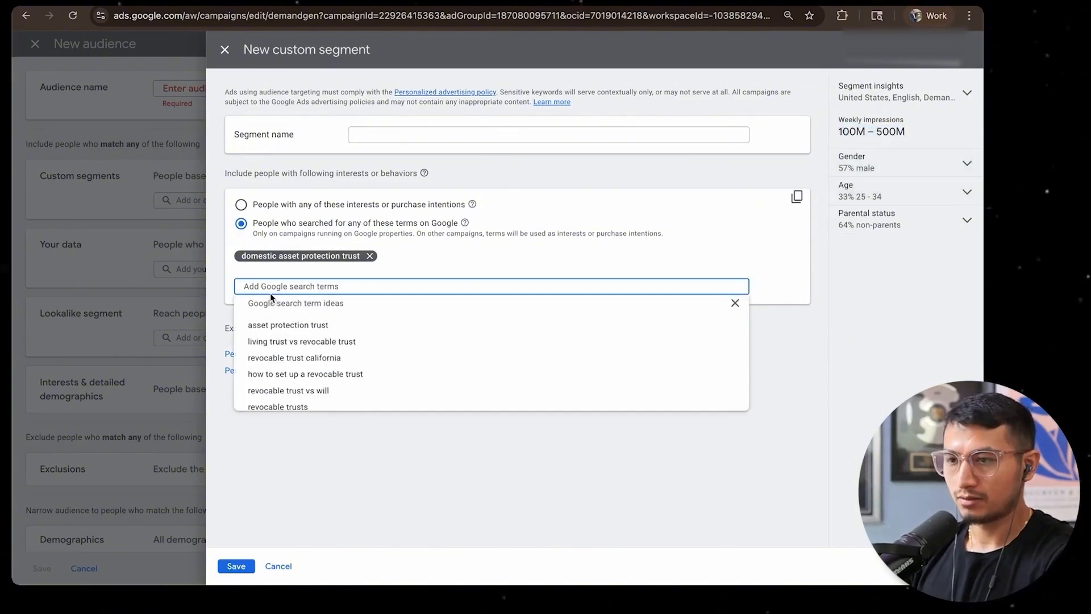
pyautogui.click(274, 327)
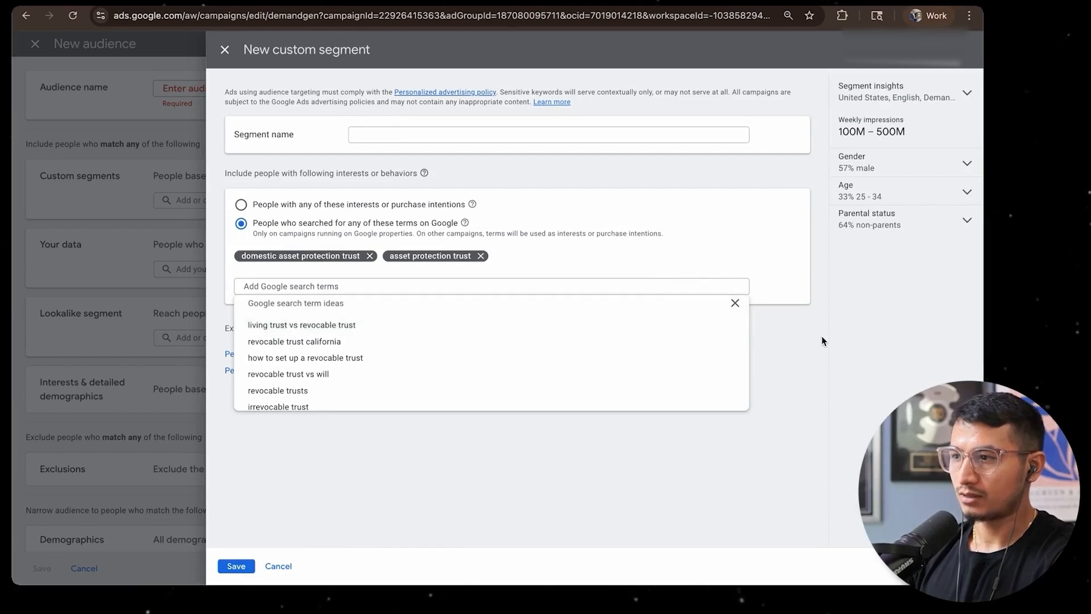
# Compare both targeting options with segment insights set to Video, and choose People with any of these interests or purchase intentions
pyautogui.click(836, 290)
pyautogui.click(886, 223)
pyautogui.click(892, 226)
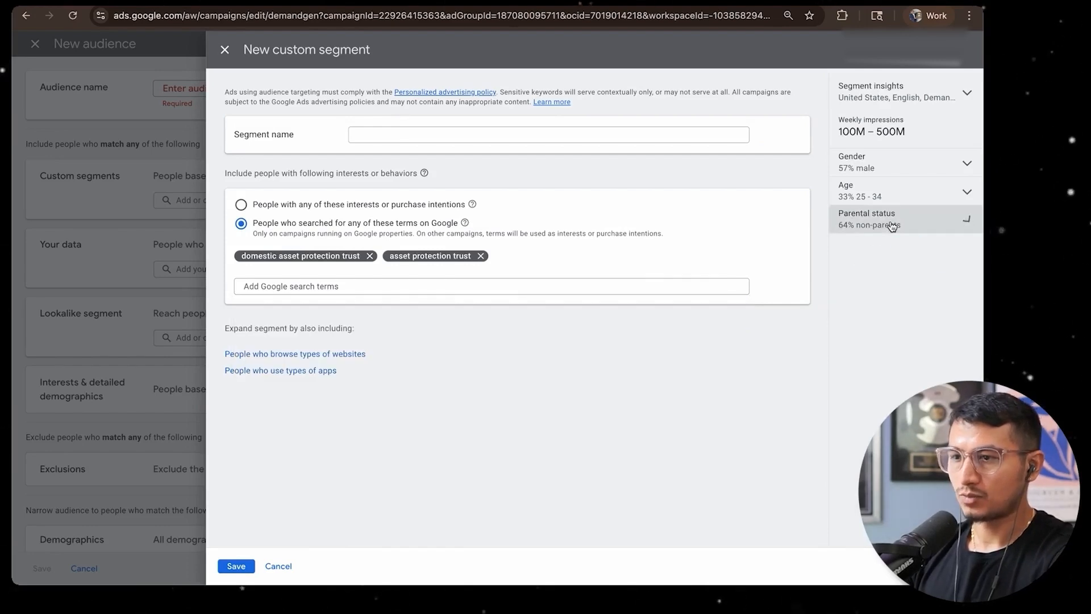
pyautogui.click(380, 205)
pyautogui.moveTo(876, 133); pyautogui.dragTo(830, 134)
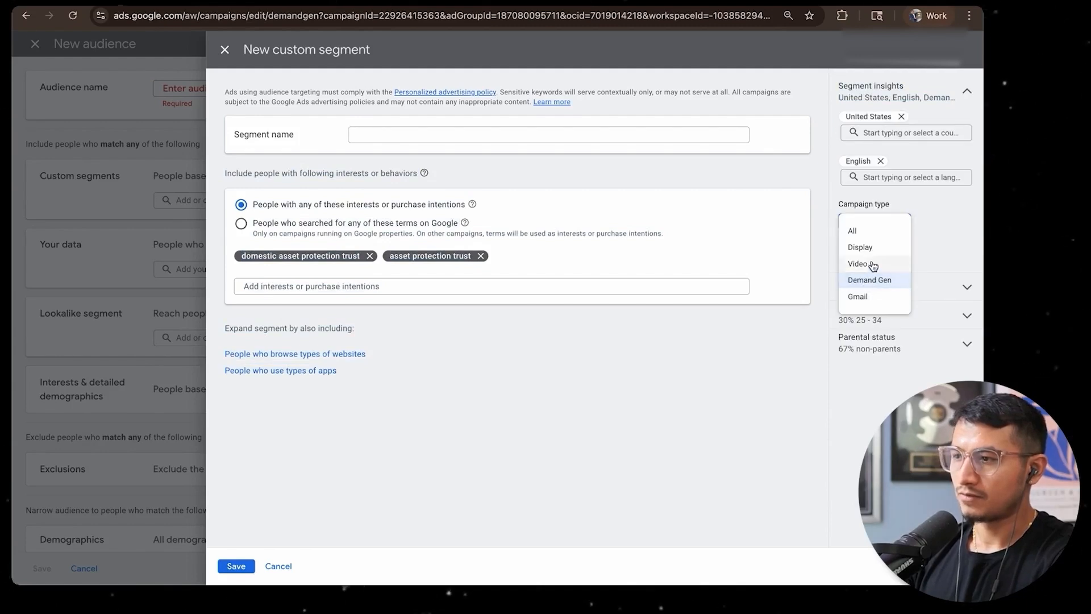
pyautogui.click(872, 265)
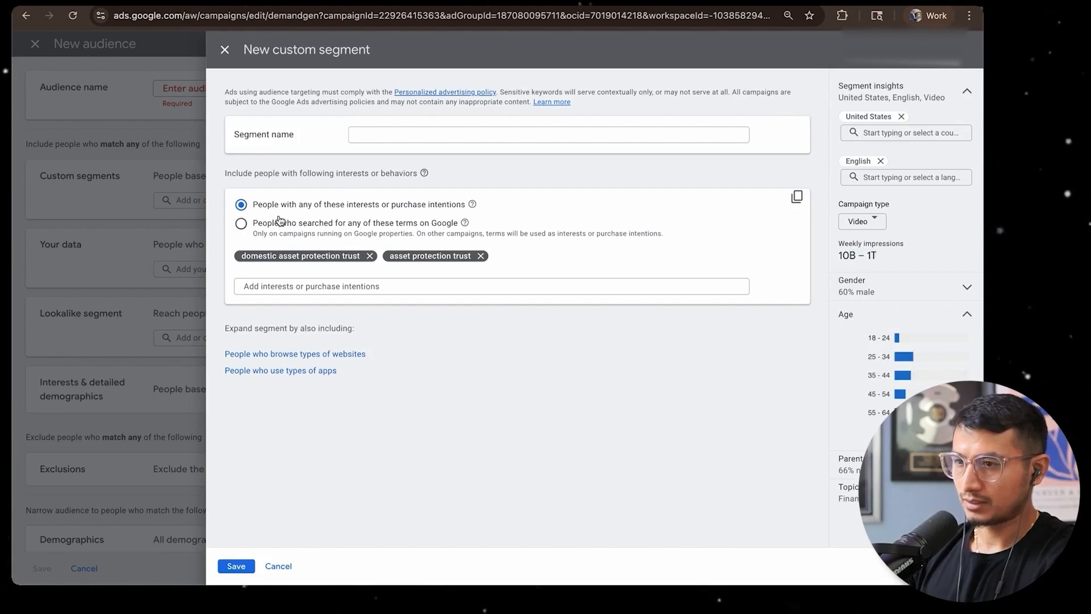
pyautogui.click(278, 221)
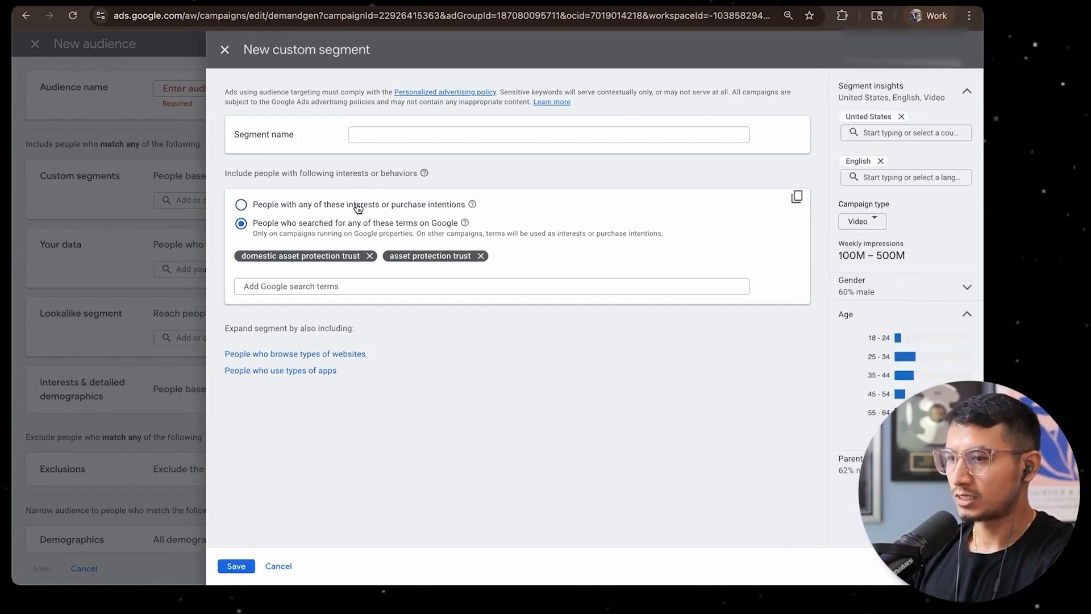
pyautogui.moveTo(347, 205); pyautogui.dragTo(426, 208)
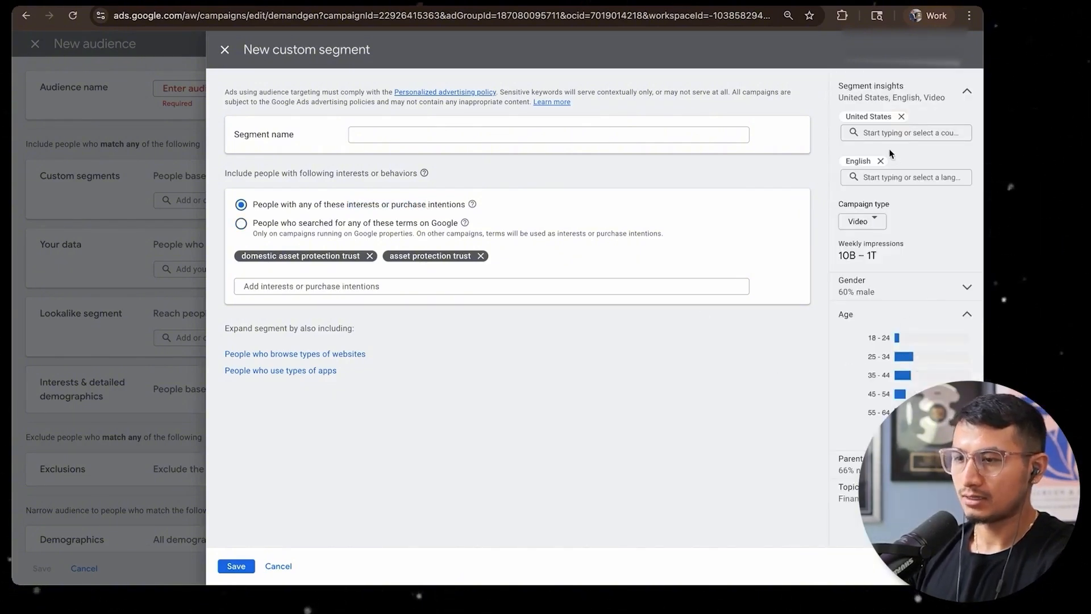
# Name the custom segment KW: domestic asset protection trust + asset protection trust
pyautogui.click(420, 134)
pyautogui.write('domestic asset protection trust +')
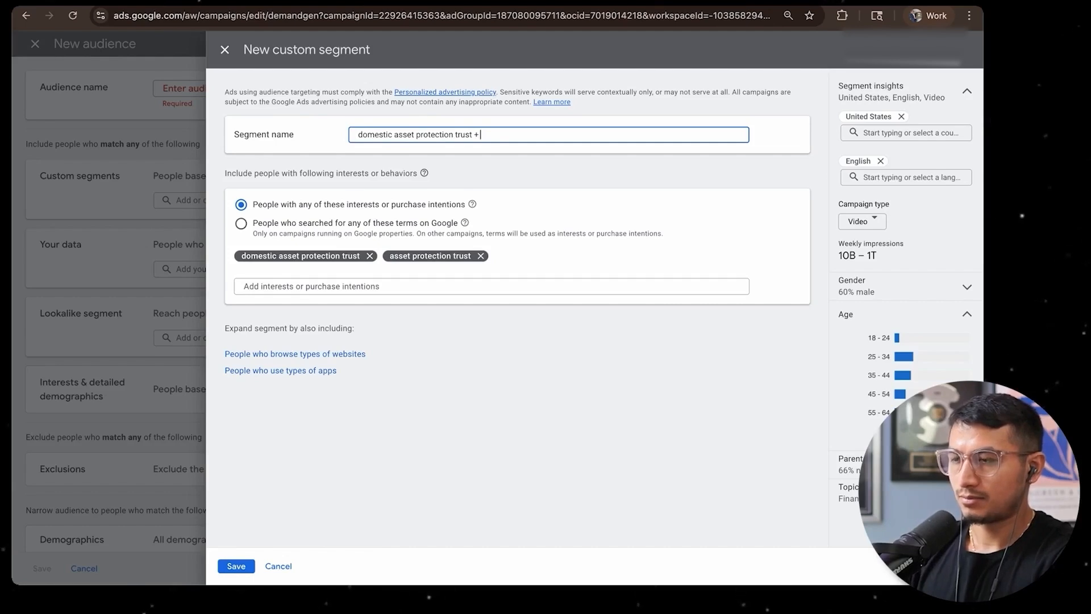
pyautogui.press('super+v')
pyautogui.doubleClick(498, 135)
pyautogui.press('BackSpace')
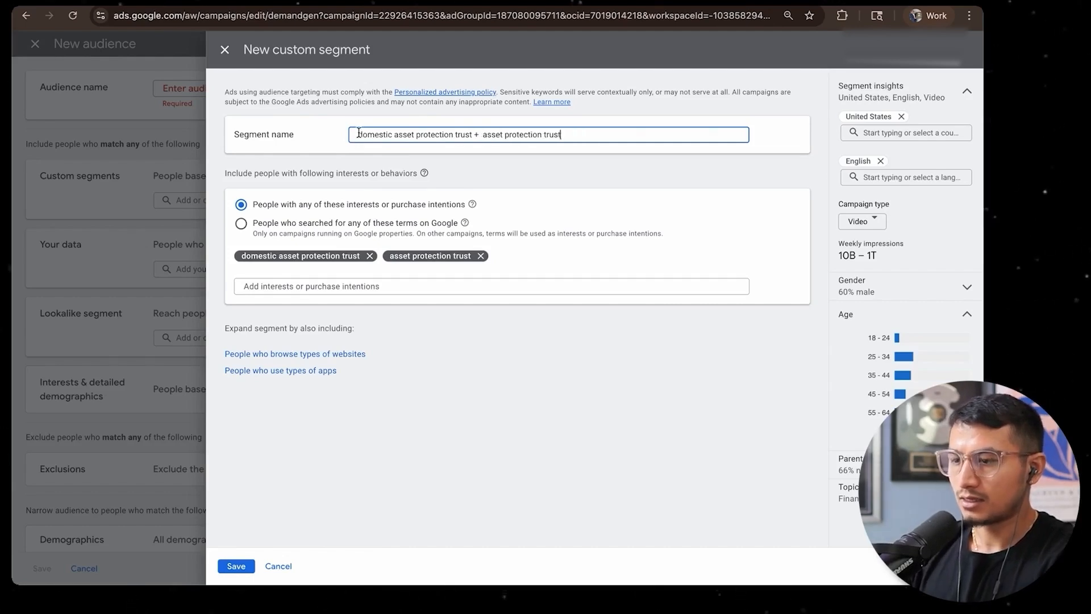
pyautogui.click(358, 135)
pyautogui.write('K')
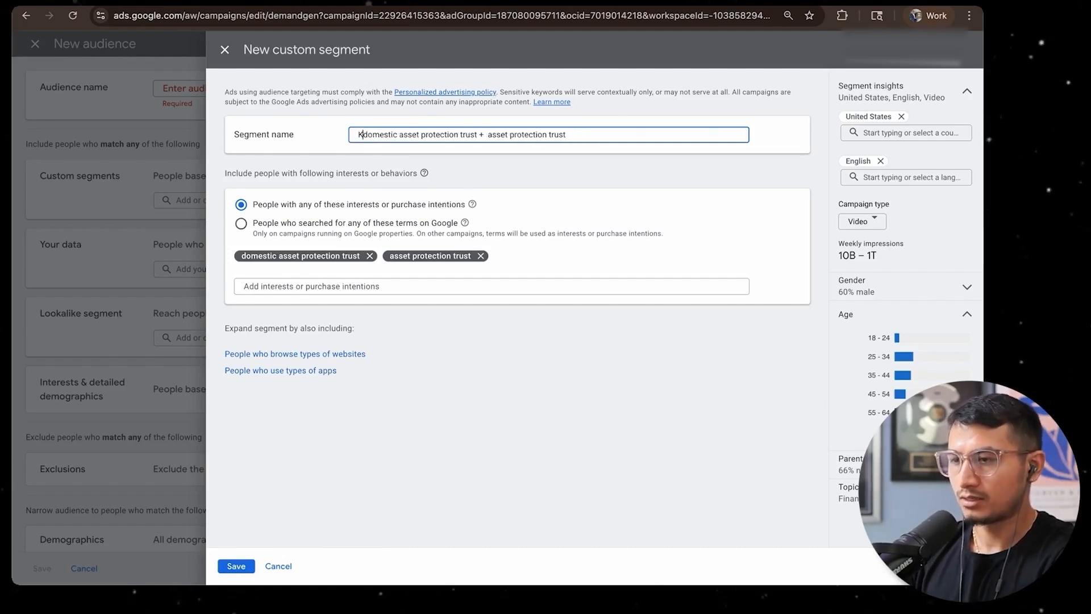
pyautogui.write('W:')
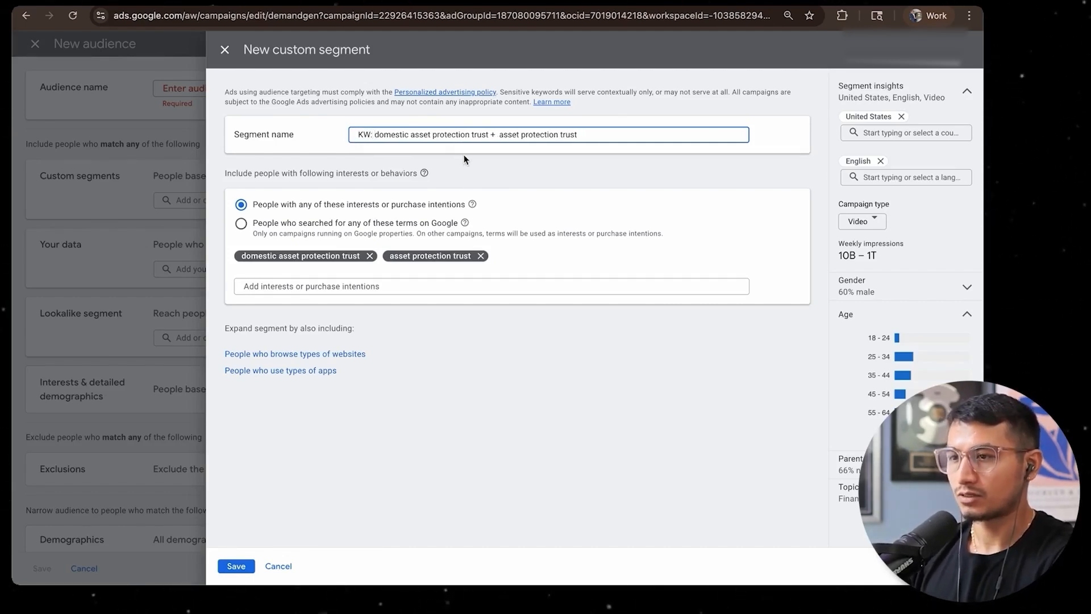
# Append | intentions to the segment name and save the custom segment to the new audience
pyautogui.click(465, 160)
pyautogui.click(608, 142)
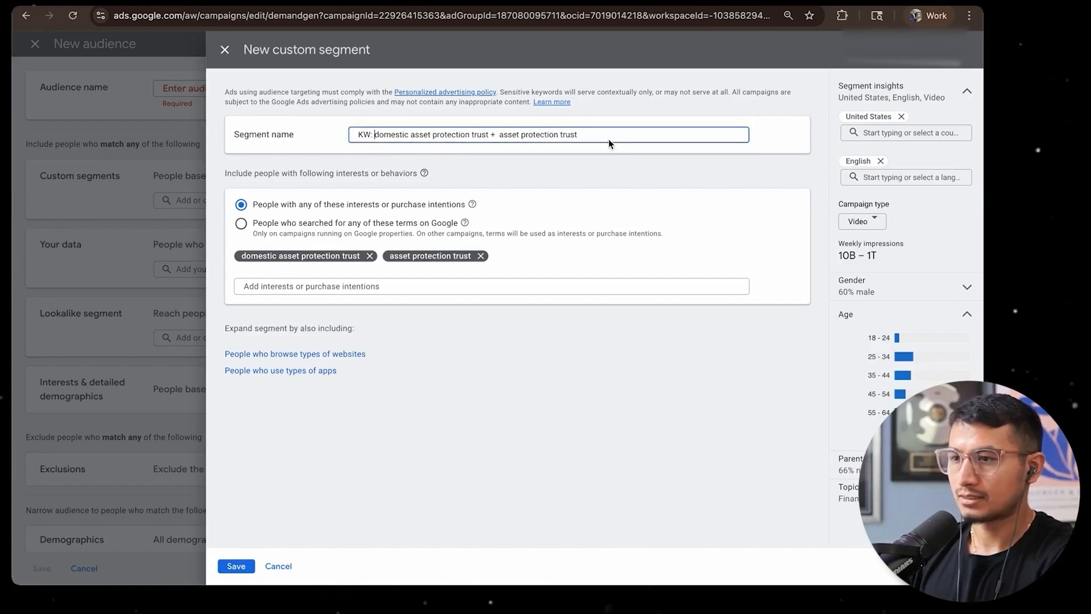
pyautogui.write('| intentions')
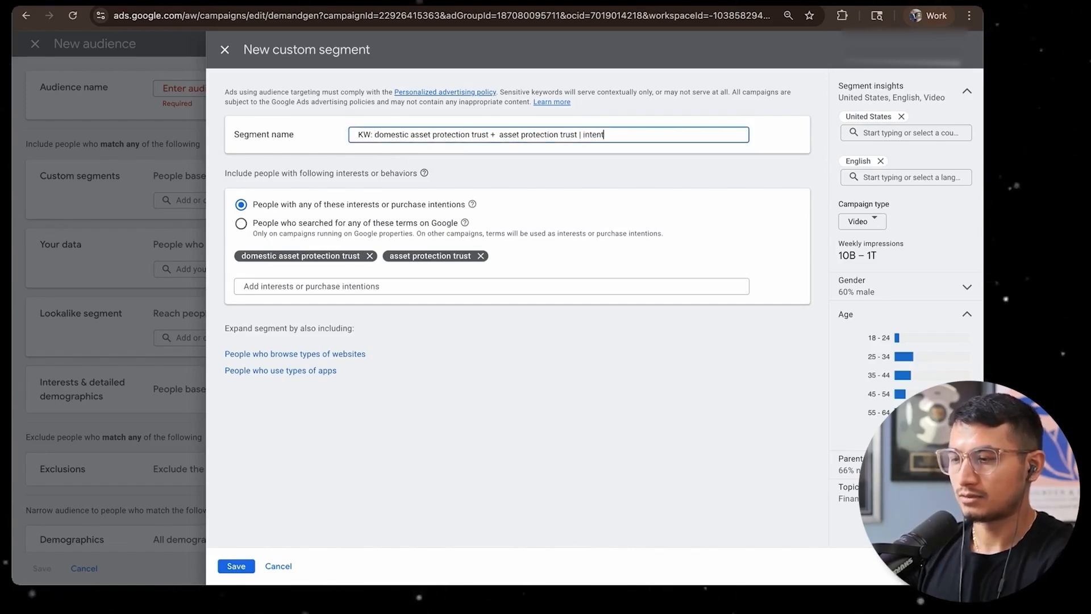
pyautogui.hotkey('ctrl', 'a')
pyautogui.click(234, 566)
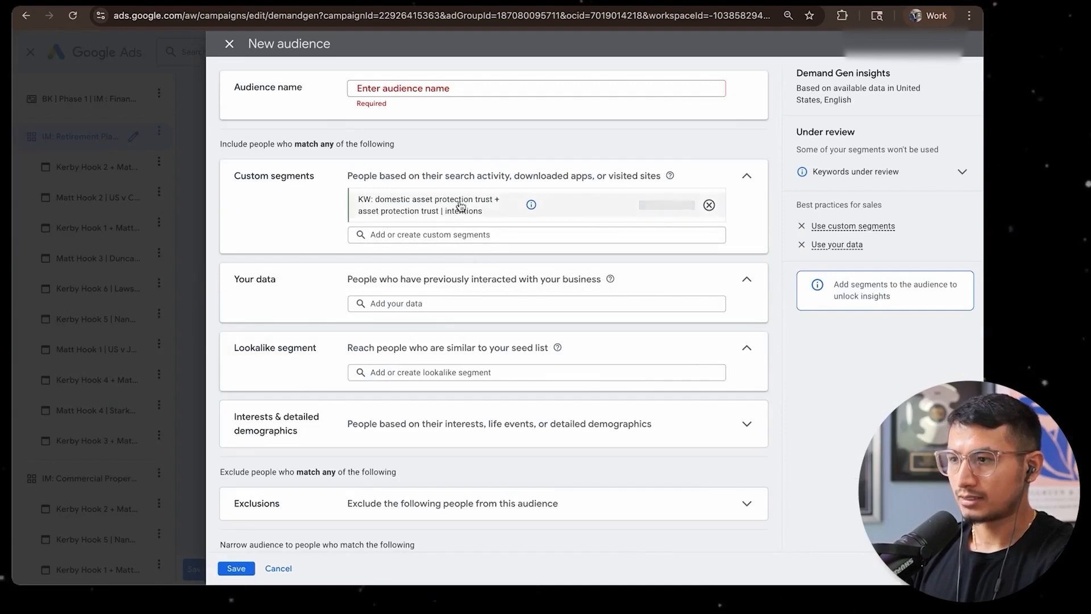
# Exclude All visitors (Google Ads), All converters, Google-engaged audiences, ATC 180D and ATC 30D from the new audience
pyautogui.moveTo(559, 206)
pyautogui.scroll(-1, 434, 467)
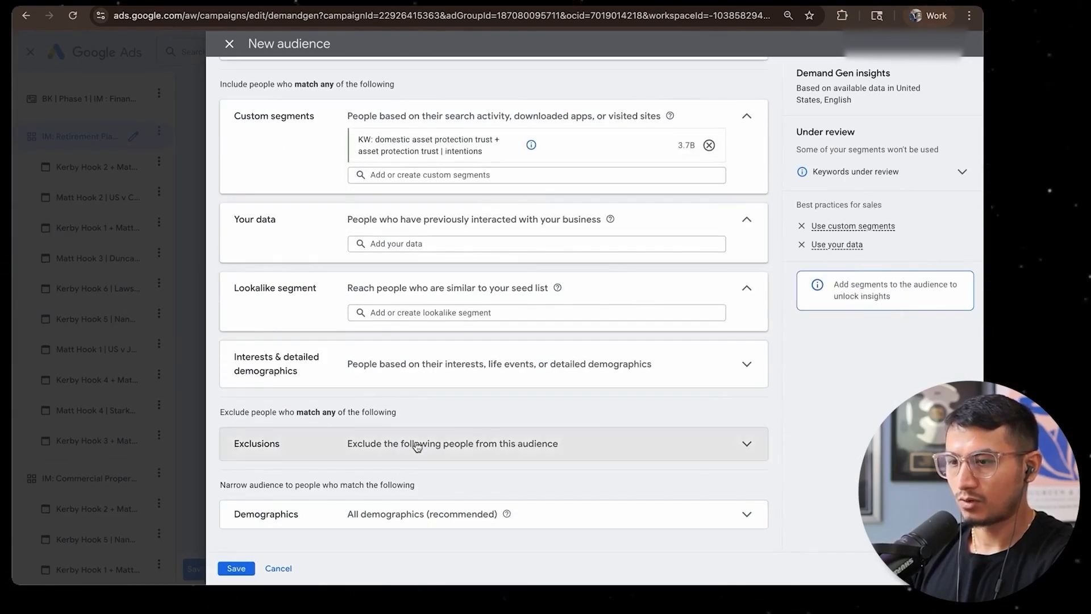
pyautogui.click(414, 447)
pyautogui.click(410, 468)
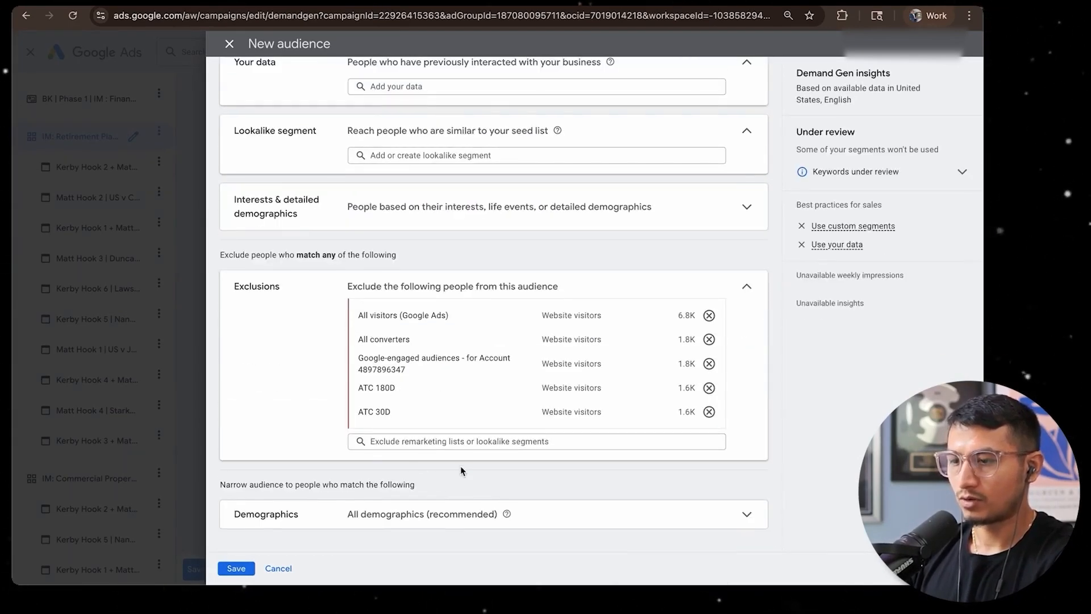
# Narrow the audience demographics by excluding females and setting the age range to 45 to 65+, keeping unknown included
pyautogui.click(461, 465)
pyautogui.scroll(-3, 389, 443)
pyautogui.click(377, 457)
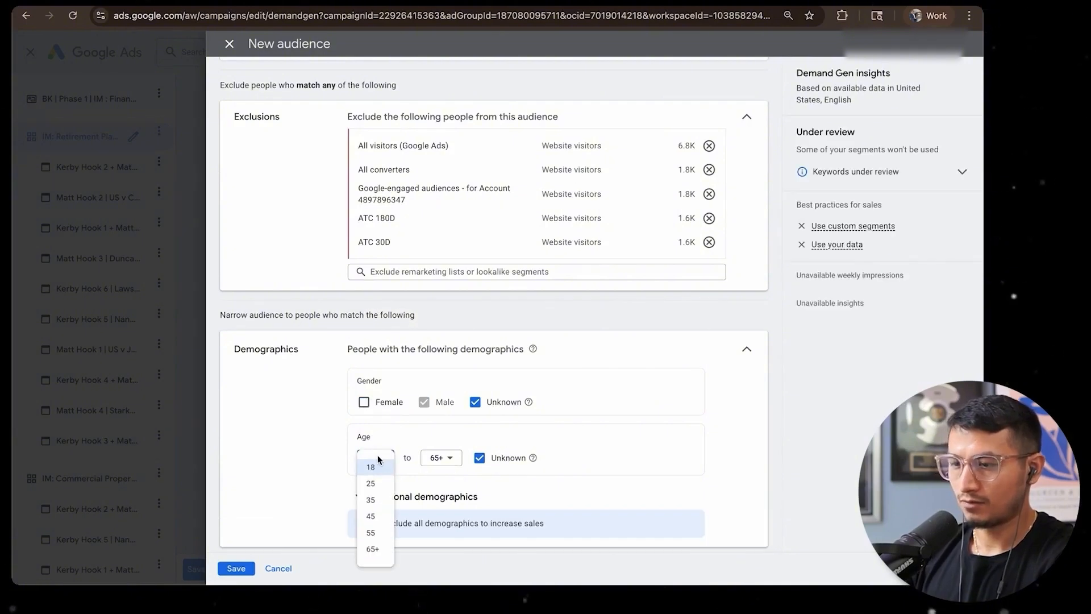
pyautogui.click(375, 515)
# Name the audience CS: dapt + apt 45+ male and save it to the ad group
pyautogui.scroll(7, 435, 398)
pyautogui.click(420, 90)
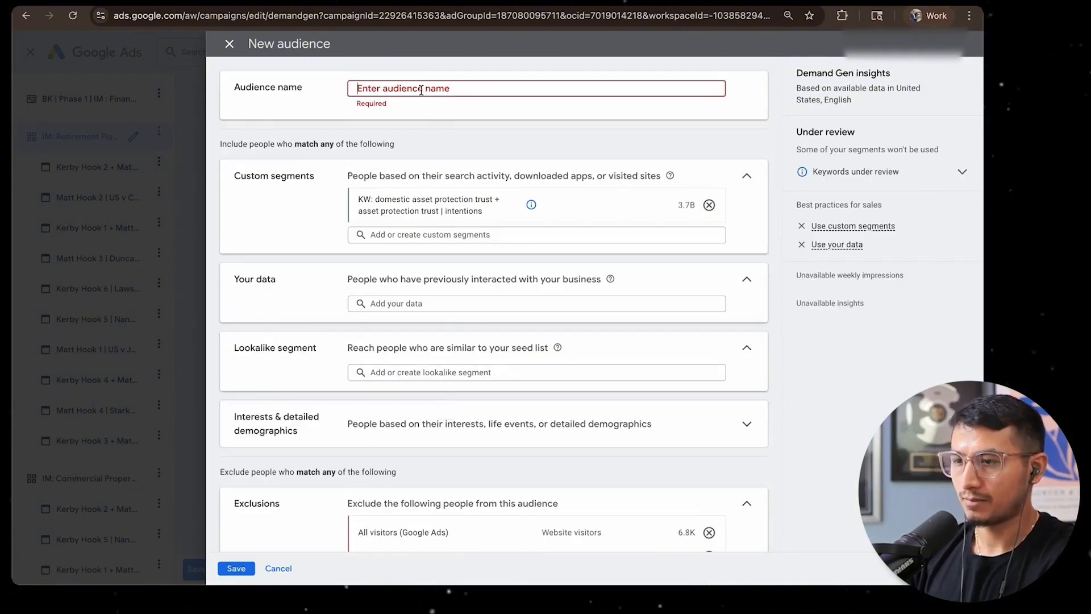
pyautogui.write('CS: dapt + apt 45+ male')
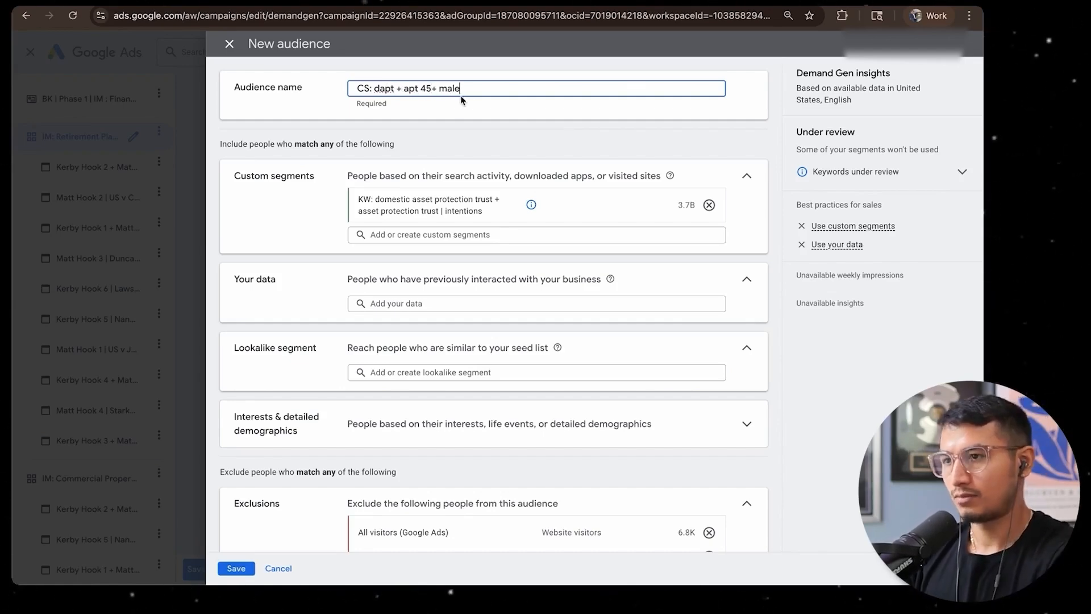
pyautogui.press('Return')
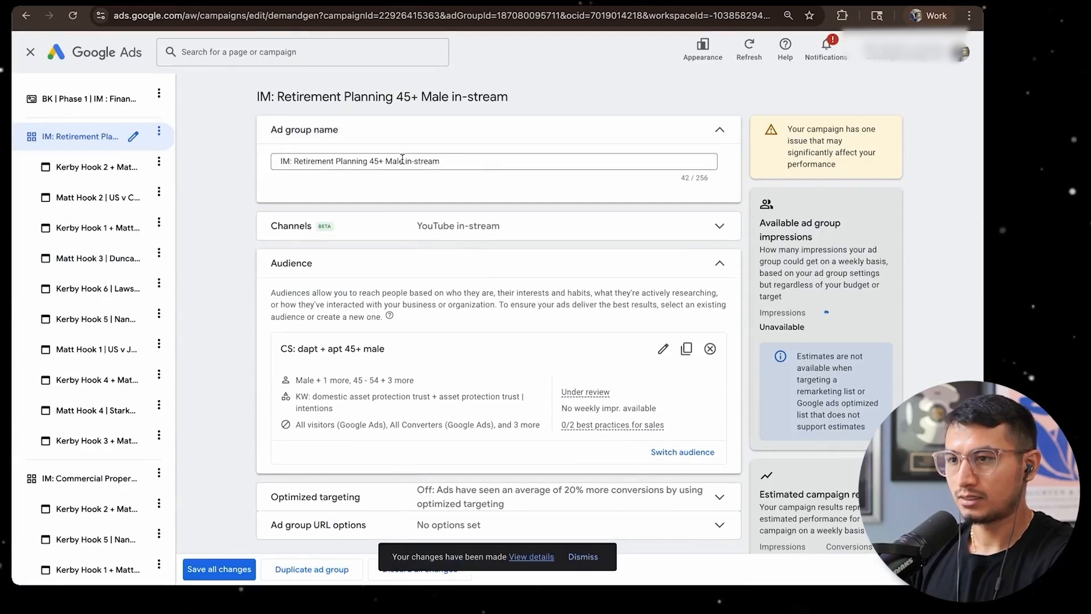
# Rename the Retirement Planning ad group CS: dapt + apt 45+ male in-stream and save all changes
pyautogui.moveTo(402, 161); pyautogui.dragTo(256, 161)
pyautogui.write('CS: dapt + apt 45+ male')
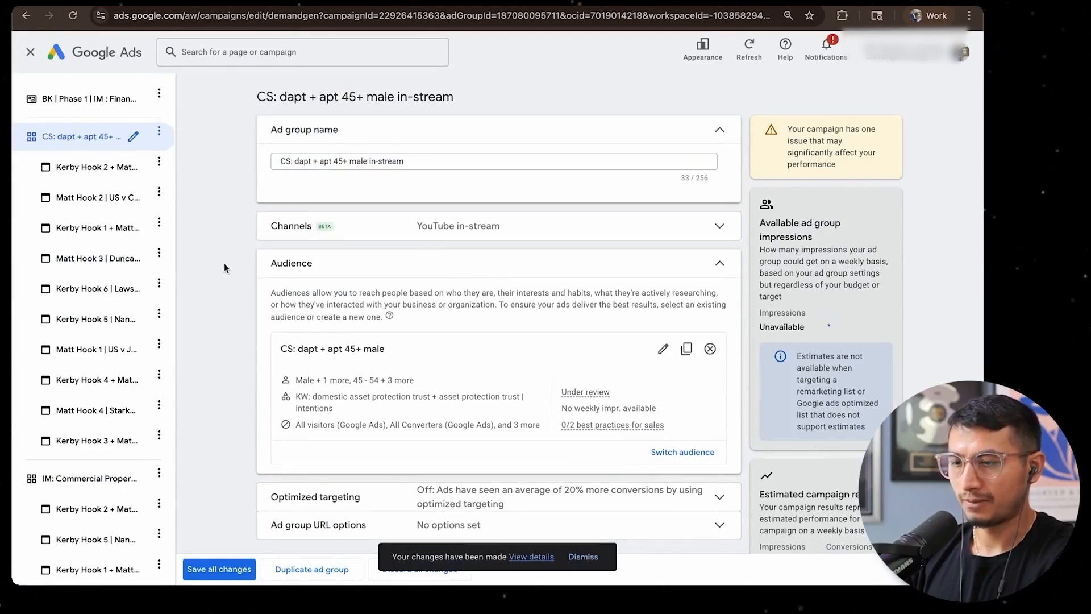
pyautogui.scroll(-3, 224, 264)
pyautogui.click(210, 570)
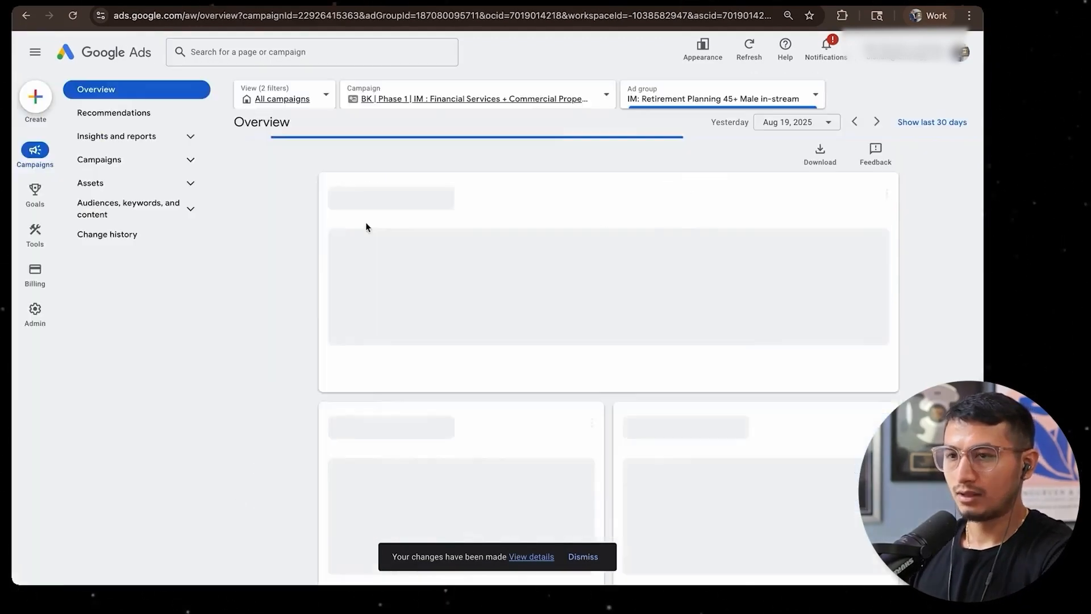
# Return to the campaign's full ad group list and open the settings of IM: Commercial Properties 45+ Male in-stream
pyautogui.click(129, 166)
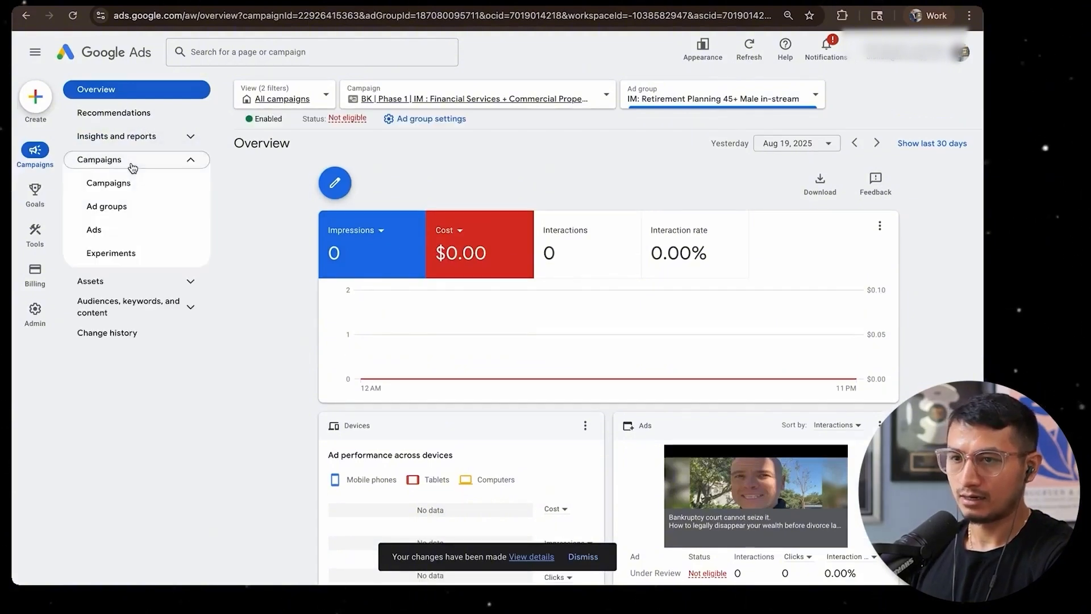
pyautogui.click(108, 205)
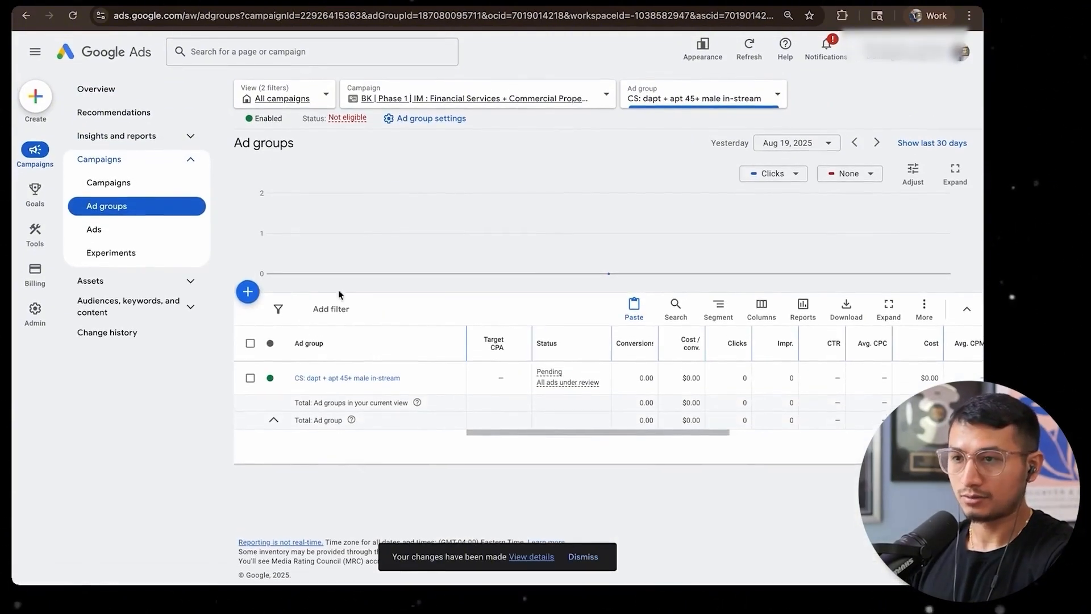
pyautogui.click(398, 99)
pyautogui.click(676, 94)
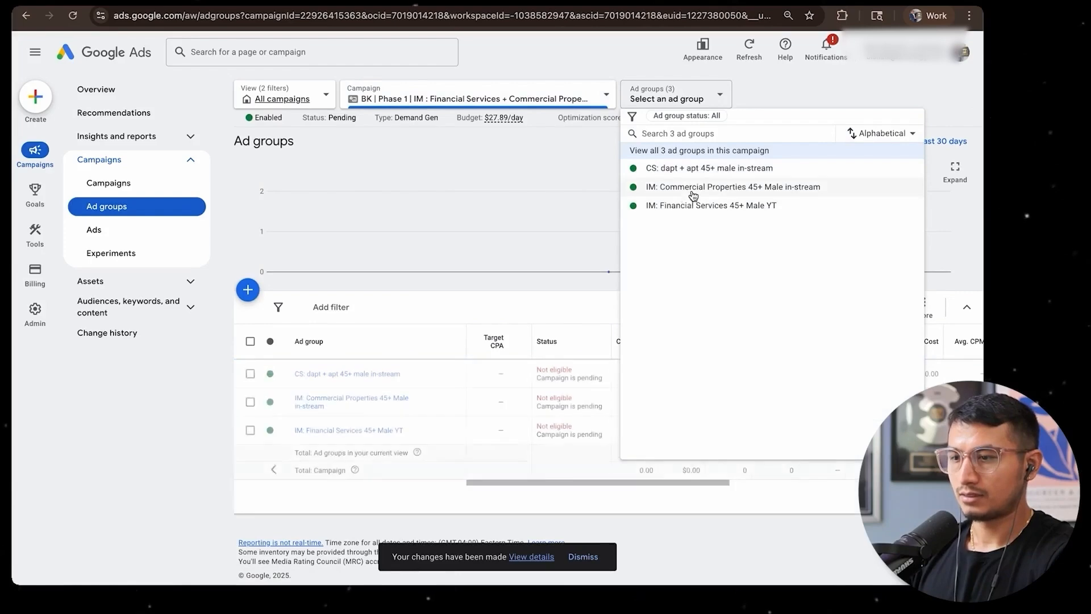
pyautogui.click(432, 223)
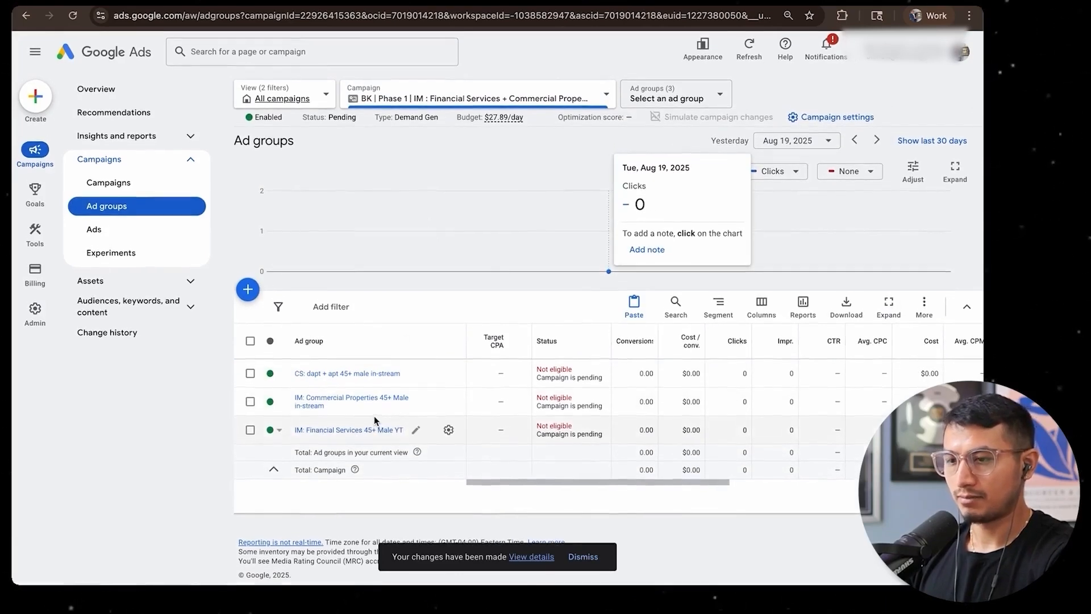
pyautogui.click(449, 402)
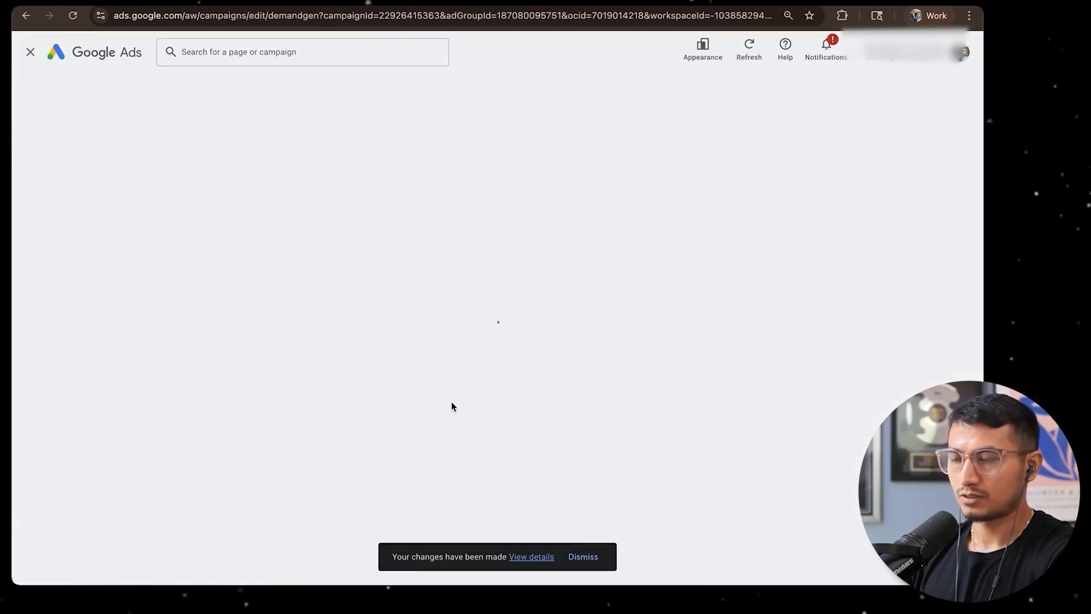
# Start a new audience for the Commercial Properties ad group with a new custom segment of people who searched terms on Google
pyautogui.click(500, 181)
pyautogui.click(273, 273)
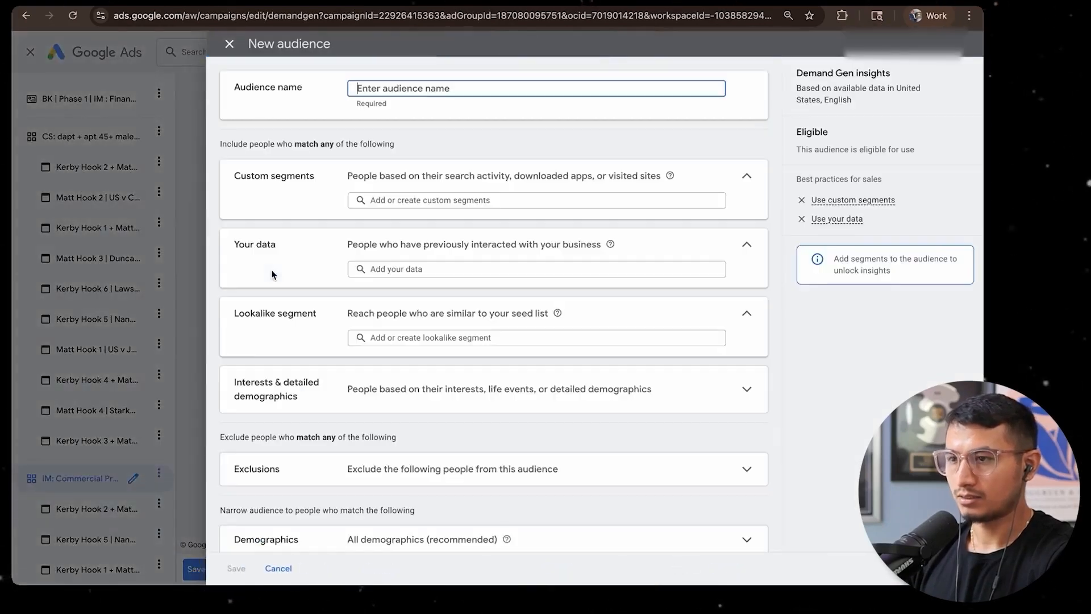
pyautogui.click(419, 202)
pyautogui.click(427, 341)
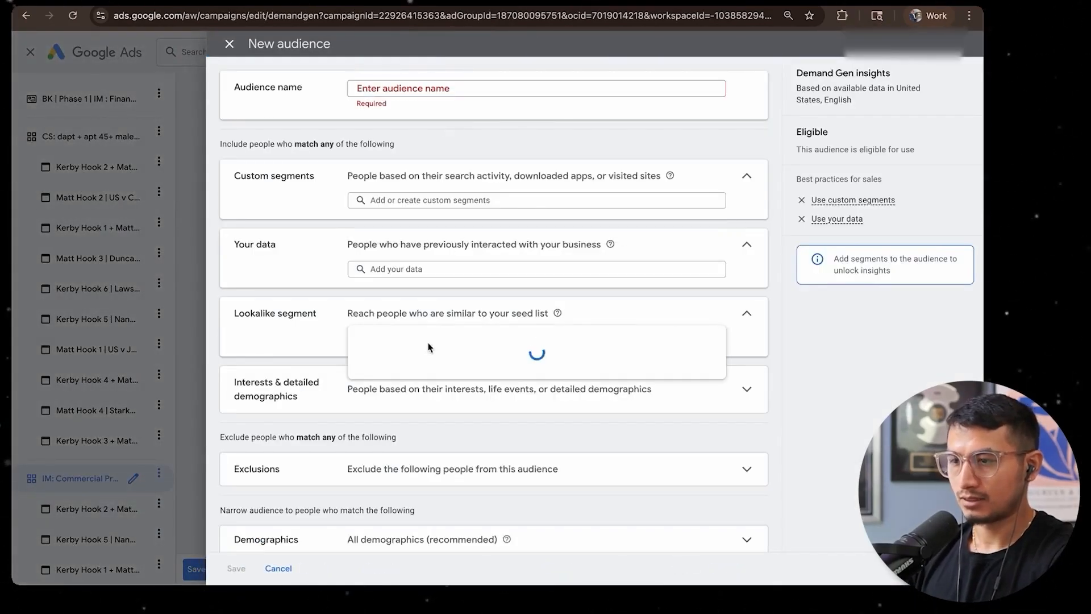
pyautogui.click(398, 200)
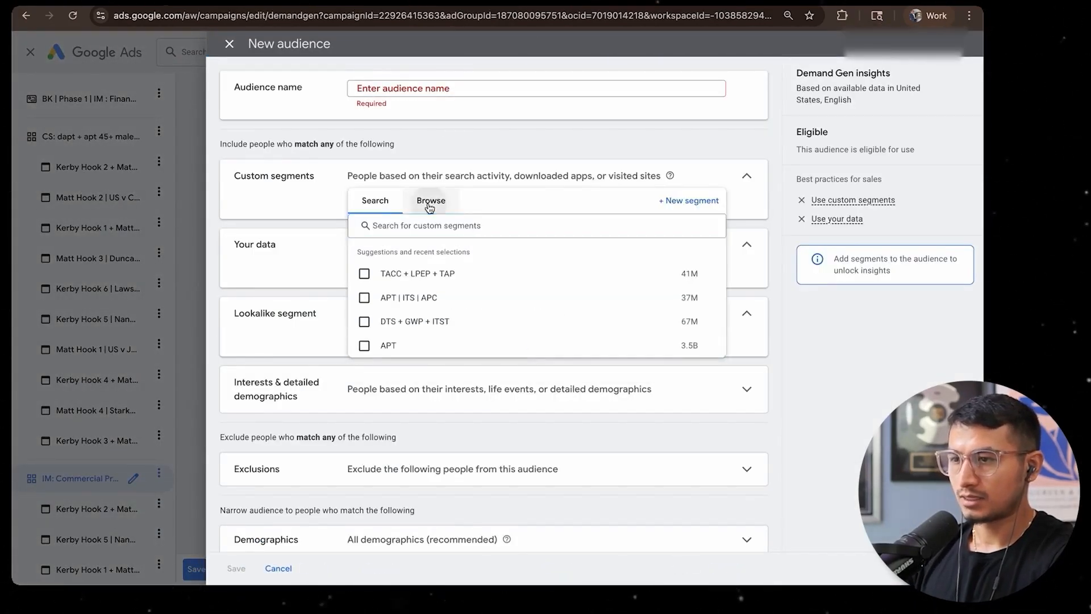
pyautogui.click(679, 202)
pyautogui.click(328, 269)
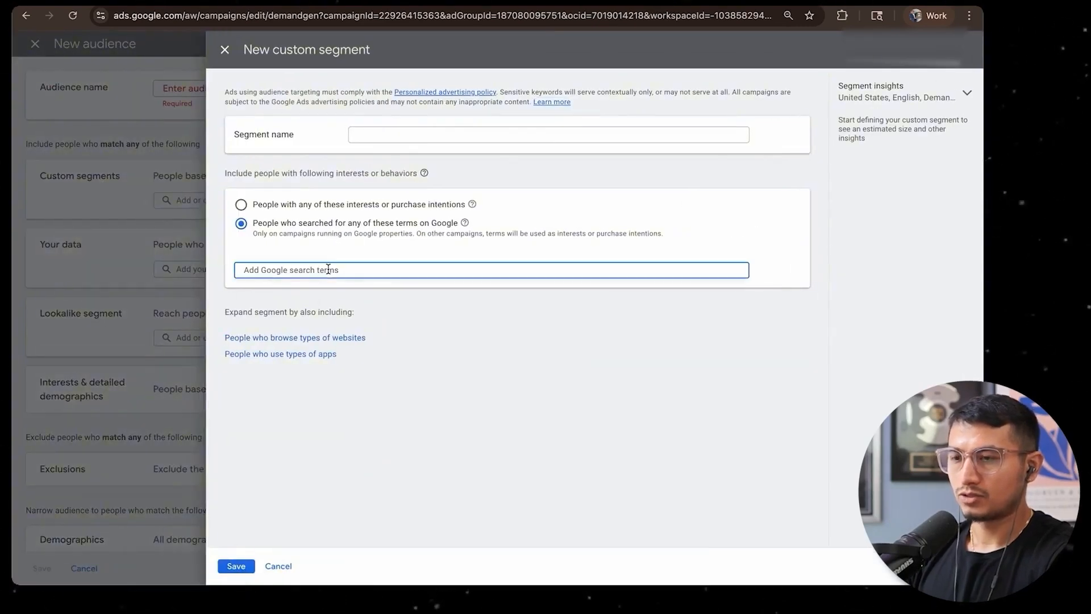
# Look up irrevocable and add revocable trusts, irrevocable trust, irrevocable living trust and irrevocable life insurance trust as search terms
pyautogui.write('irre')
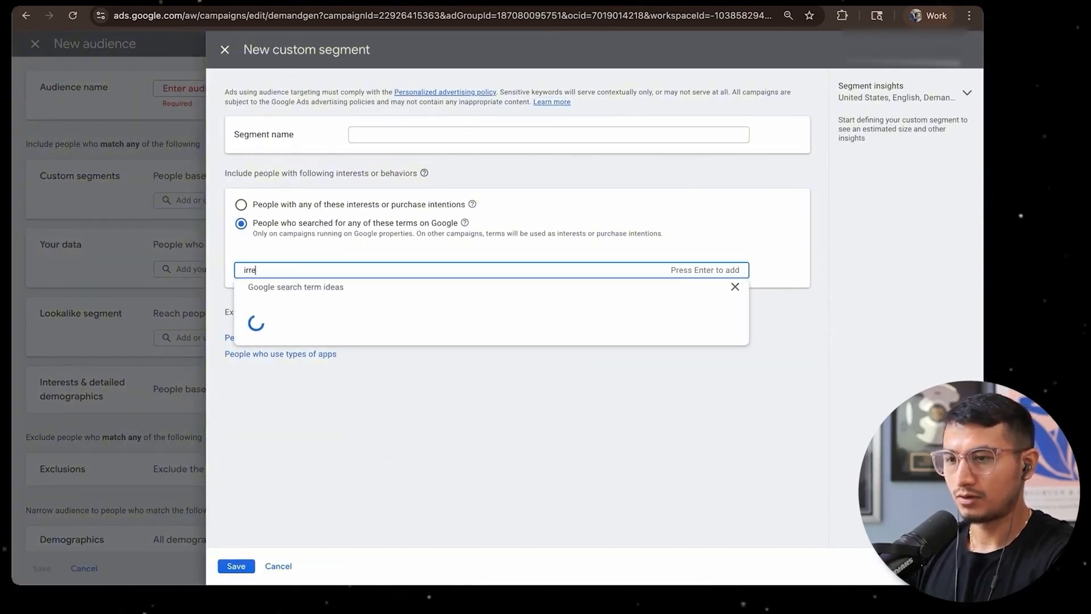
pyautogui.write('vocable')
pyautogui.click(290, 372)
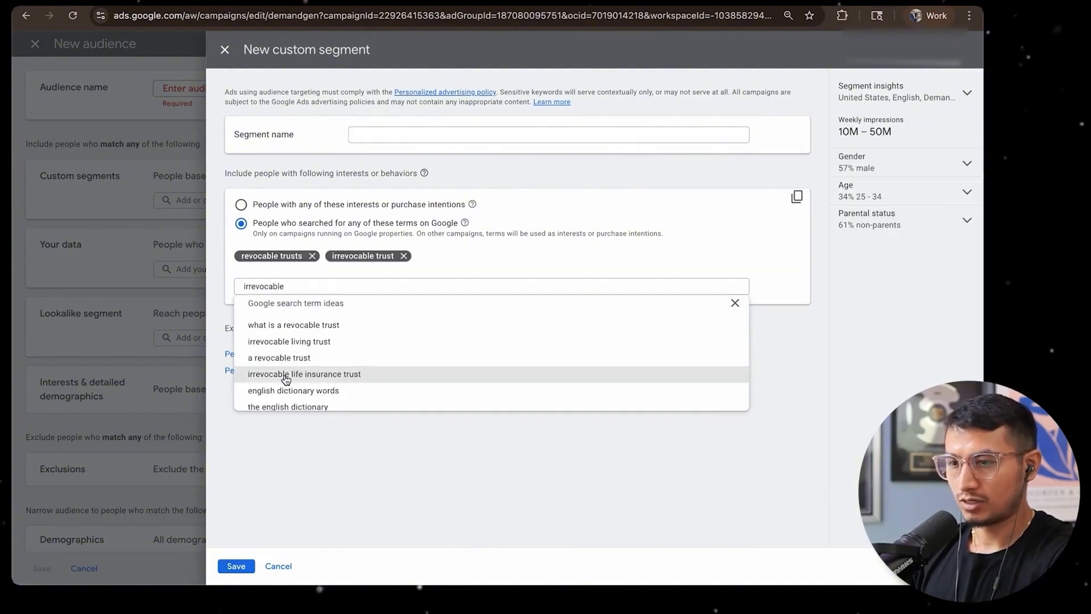
pyautogui.click(279, 341)
pyautogui.click(328, 359)
pyautogui.scroll(-5, 325, 388)
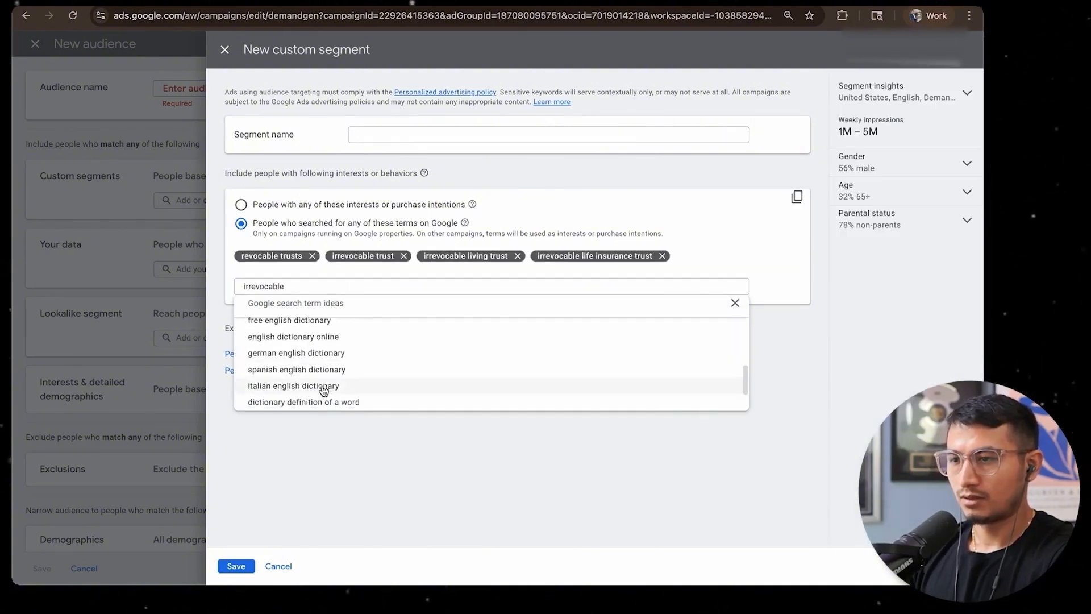
pyautogui.scroll(5, 324, 390)
# Search Google for irrevocable trust in a separate tab, review the results, and return to the custom segment
pyautogui.hotkey('ctrl', 't')
pyautogui.write('irrevocable trust')
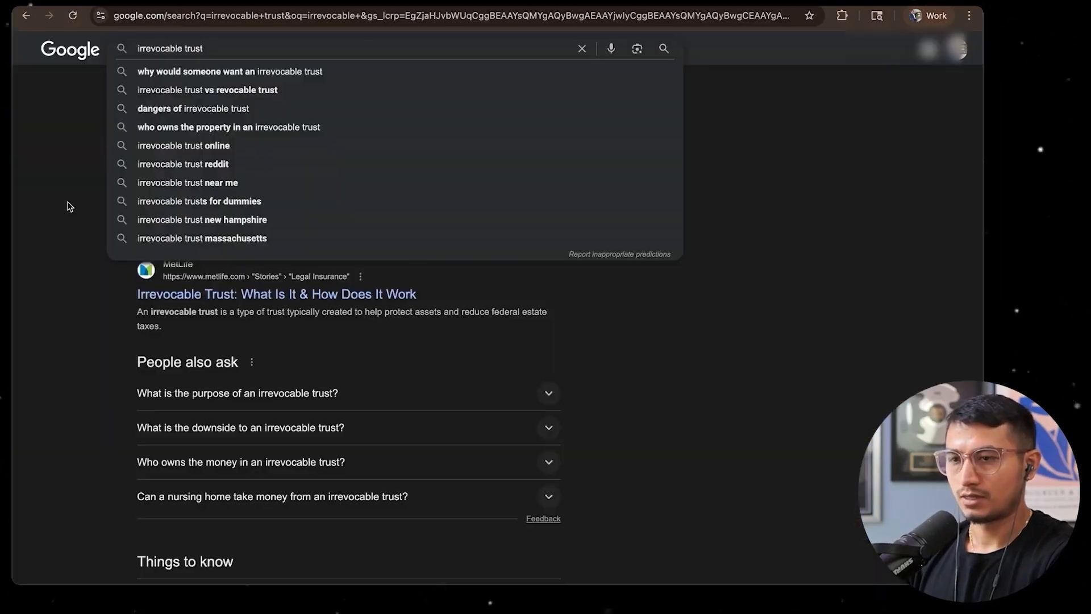
pyautogui.click(67, 204)
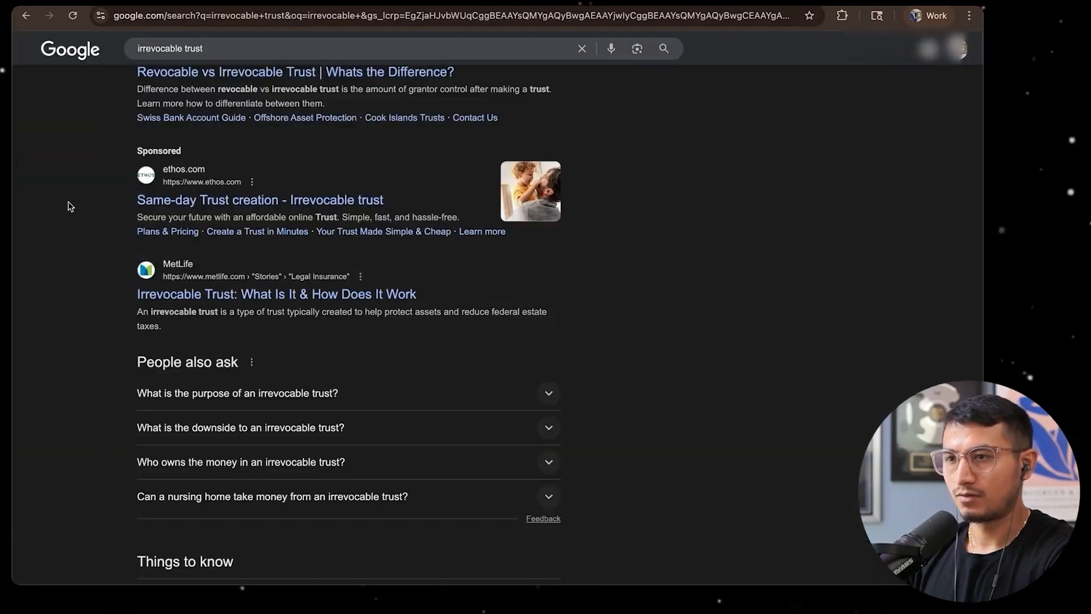
pyautogui.hotkey('ctrl', 'w')
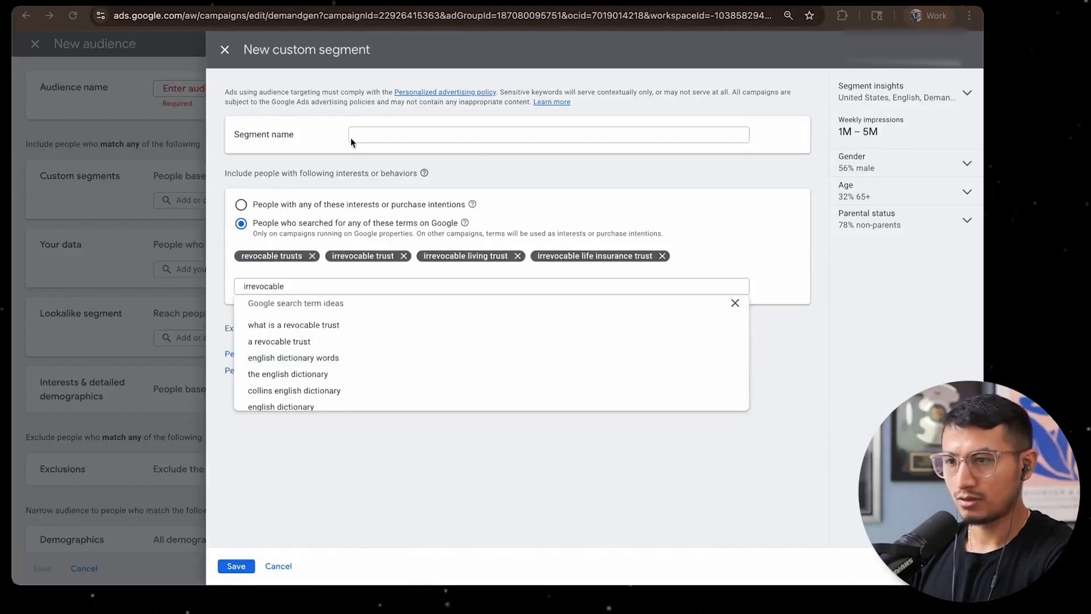
# Compare the age, gender and parental status insights for the purchase-intentions and Google-search targeting options
pyautogui.click(388, 135)
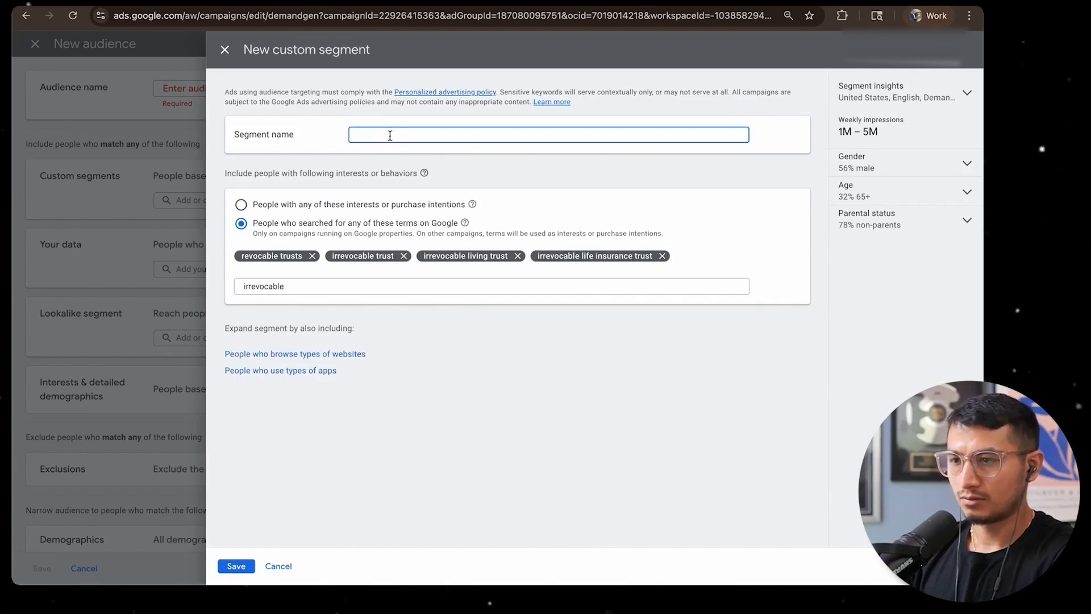
pyautogui.click(333, 204)
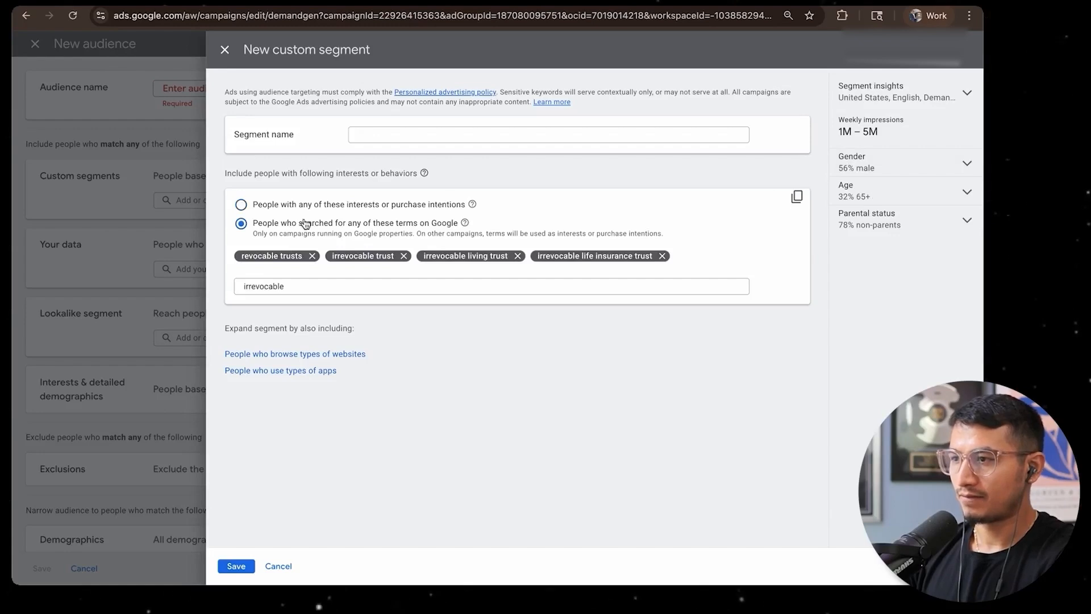
pyautogui.click(897, 189)
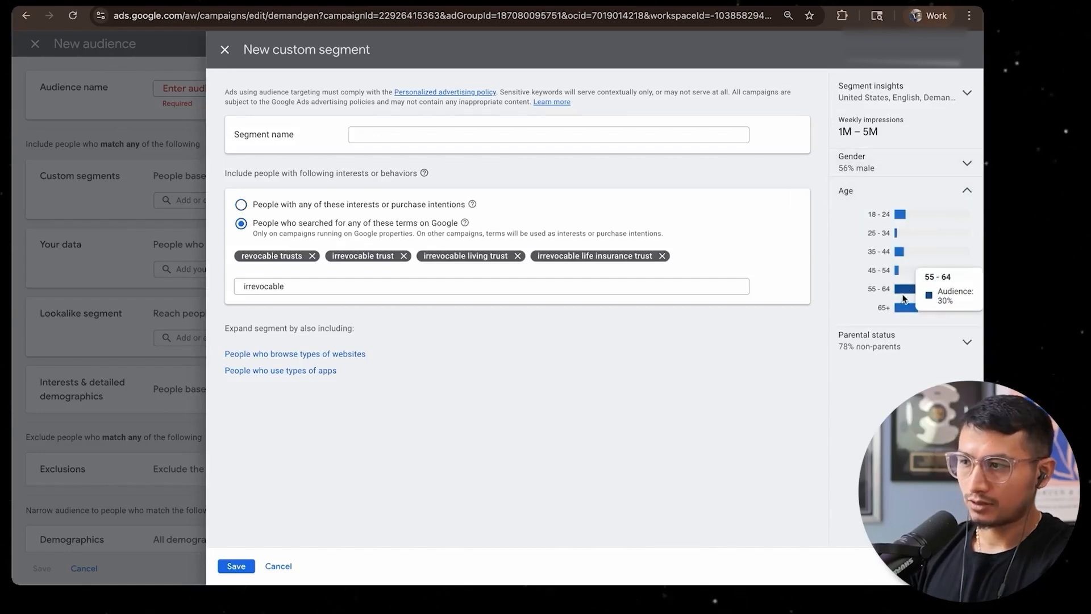
pyautogui.moveTo(904, 308)
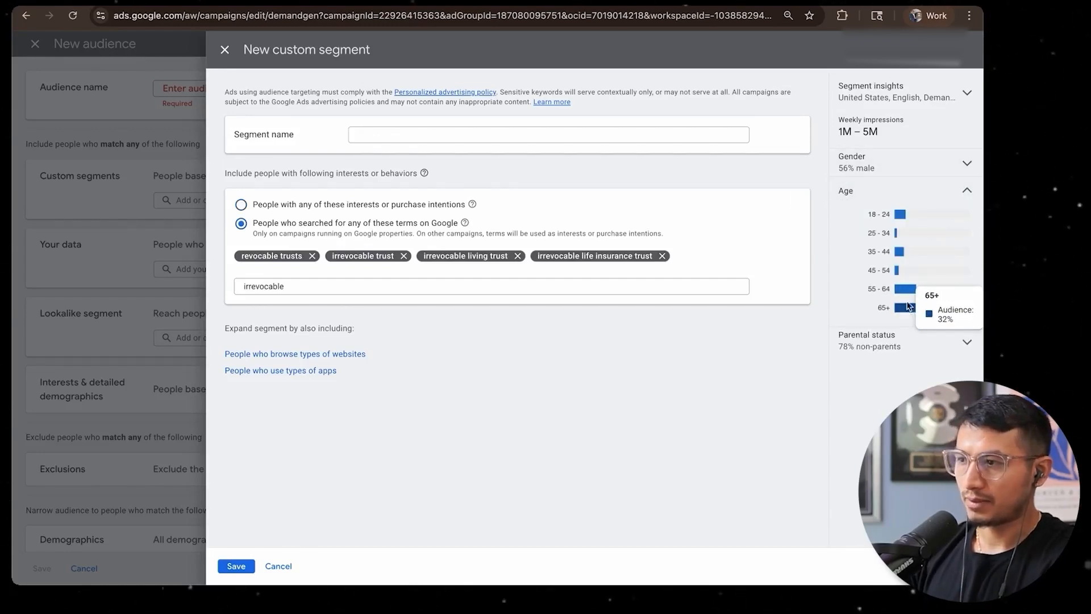
pyautogui.click(299, 209)
pyautogui.moveTo(902, 265)
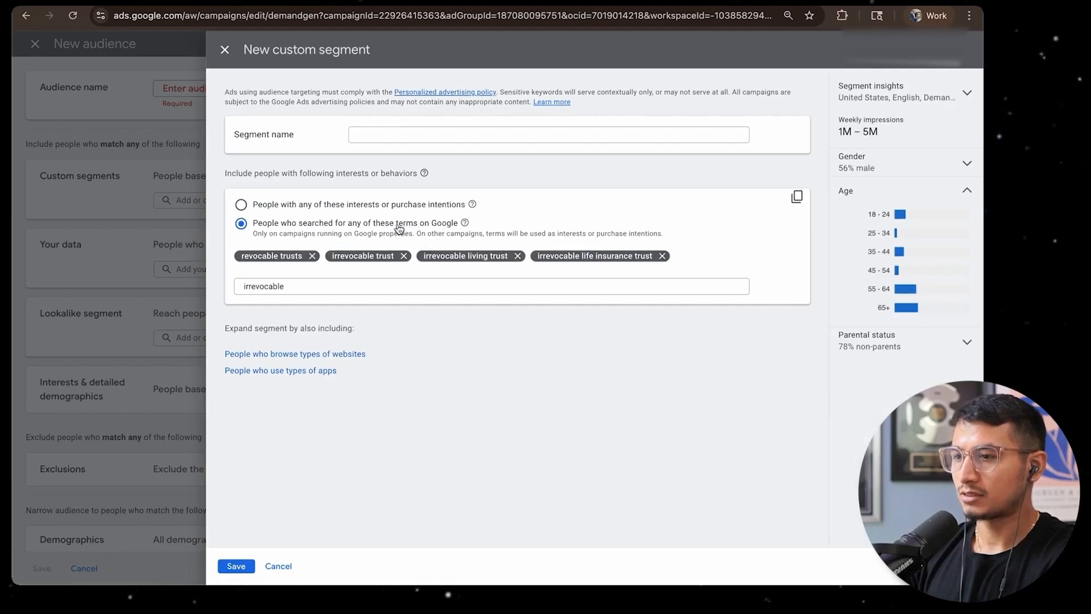
pyautogui.click(901, 166)
pyautogui.click(901, 167)
pyautogui.click(879, 348)
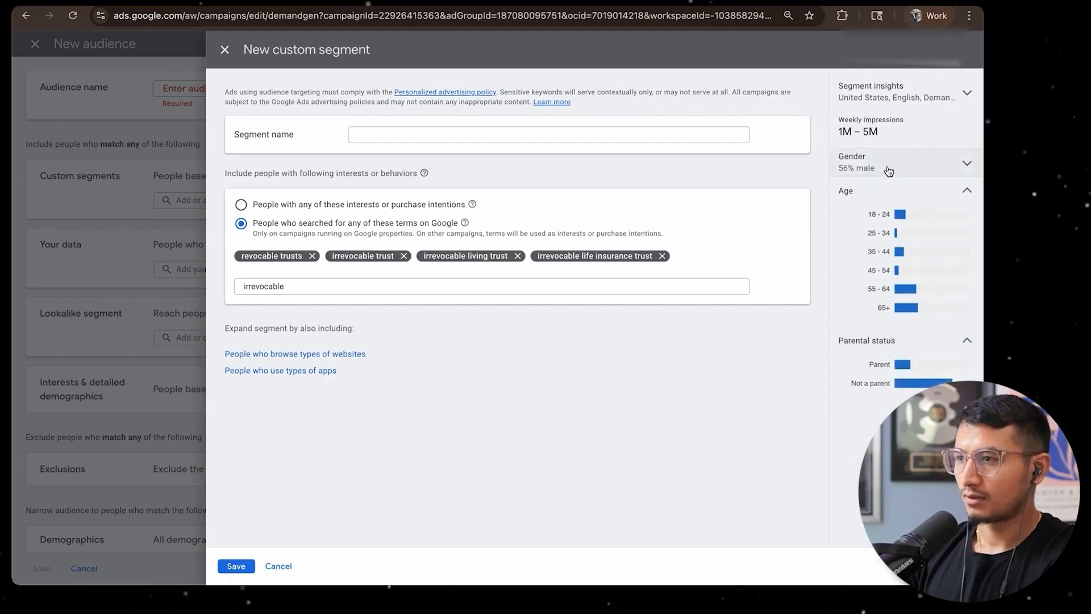
# Set the segment insights campaign type to Video and compare weekly impressions for both targeting options
pyautogui.click(893, 96)
pyautogui.click(878, 221)
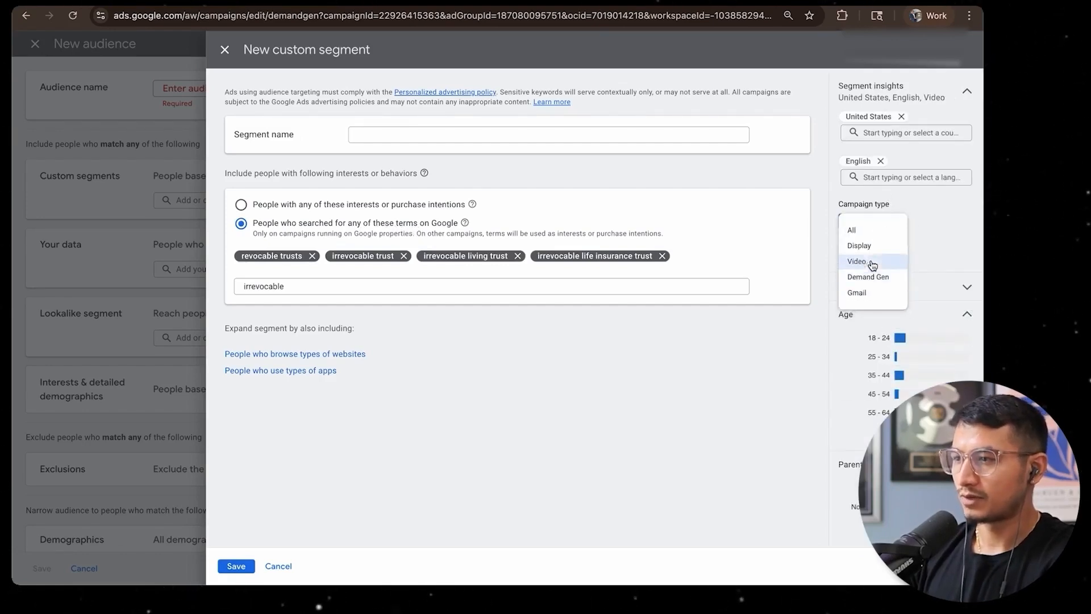
pyautogui.click(872, 238)
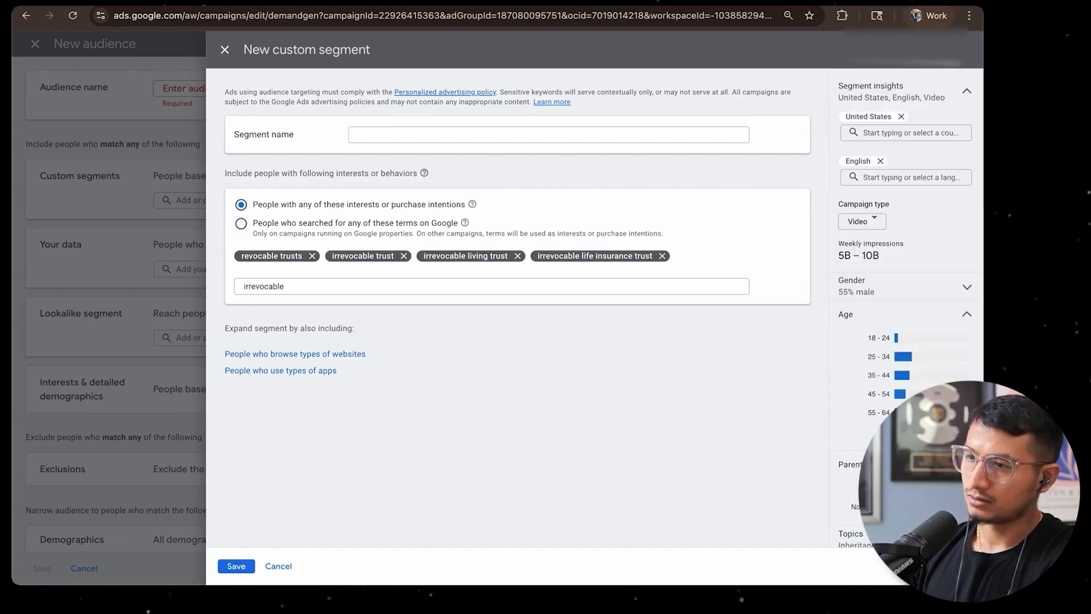
# Remove revocable trusts, keep People who searched for any of these terms on Google, and save the segment as KW: irrevocable trust | google search
pyautogui.click(391, 134)
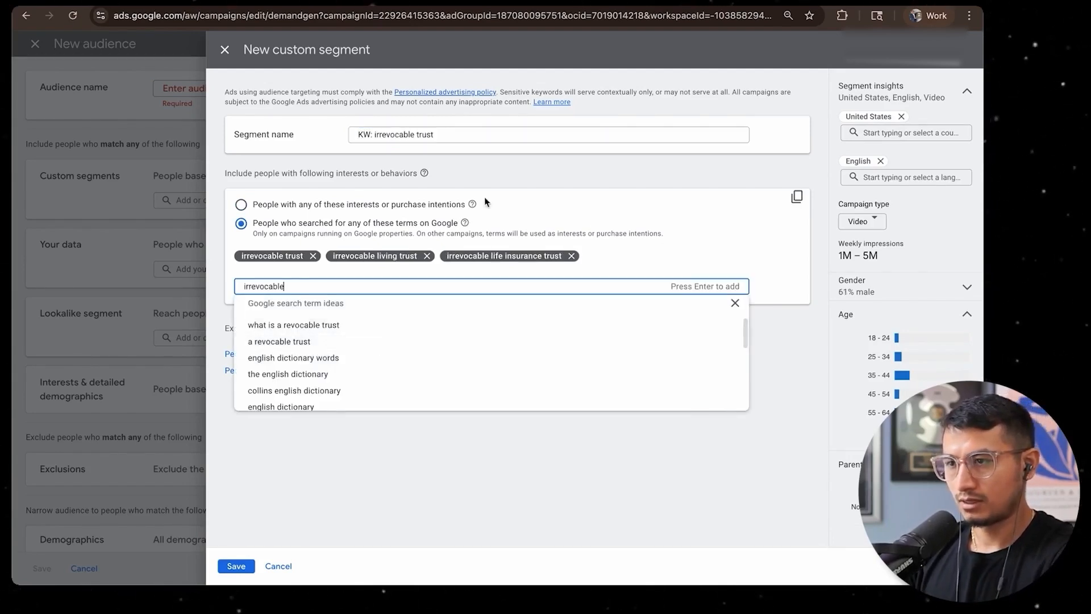
pyautogui.click(464, 134)
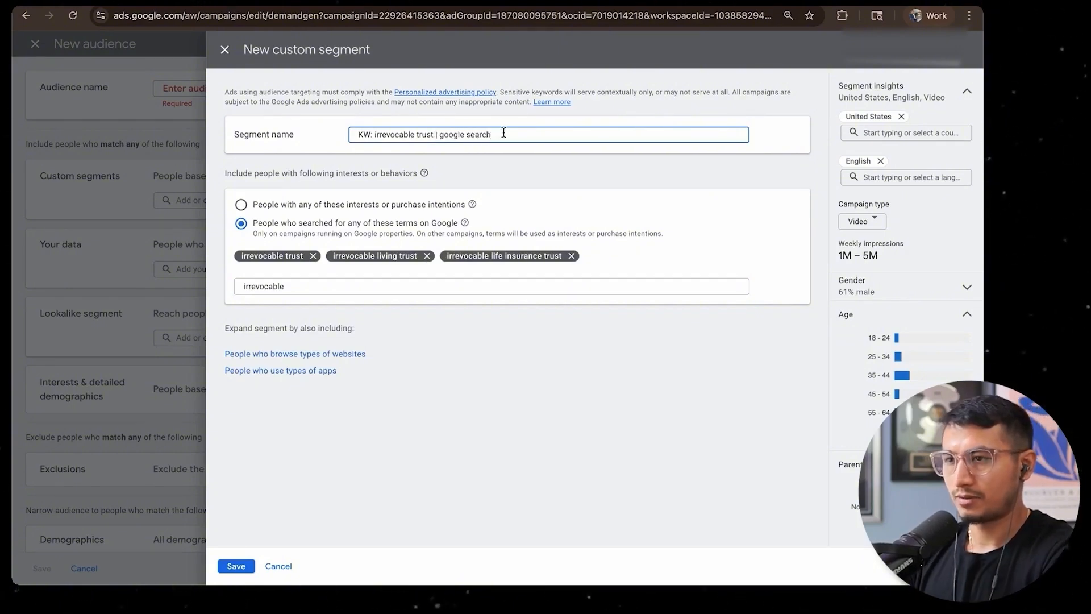
pyautogui.press('super+a')
pyautogui.click(237, 567)
# Exclude the website visitor, converter, Google-engaged, ATC 180D and ATC 30D lists from the irrevocable trust audience
pyautogui.scroll(-1, 411, 337)
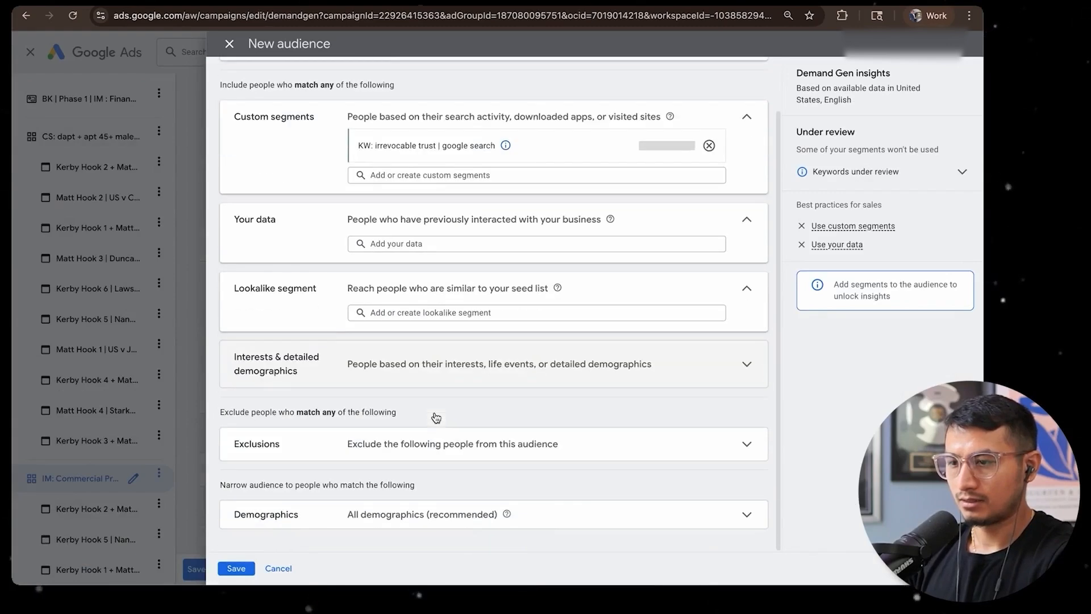
pyautogui.click(416, 446)
pyautogui.scroll(-1, 417, 445)
pyautogui.click(417, 442)
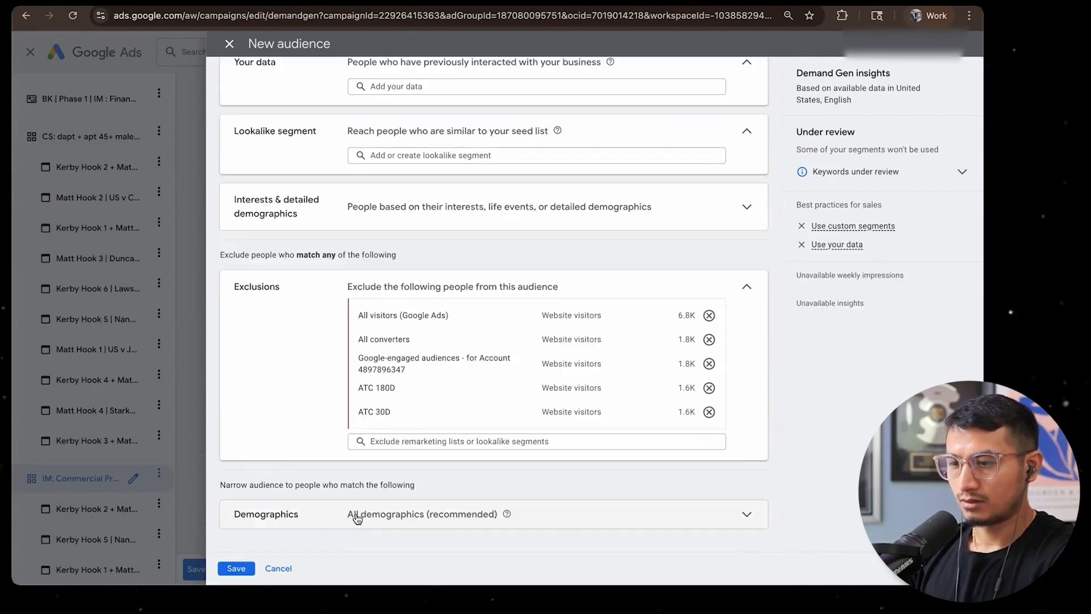
# Narrow the audience's demographics to male and unknown genders, excluding female, with ages 35 to 65+ plus unknown
pyautogui.click(356, 516)
pyautogui.scroll(-3, 356, 518)
pyautogui.click(364, 402)
pyautogui.click(375, 457)
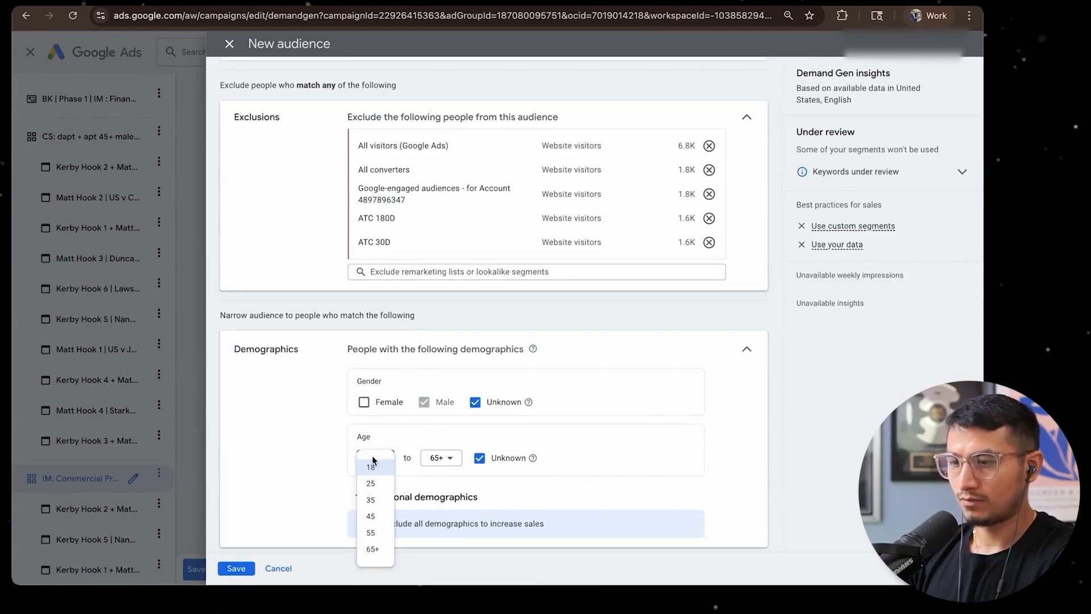
pyautogui.click(371, 518)
pyautogui.scroll(7, 318, 375)
pyautogui.scroll(-7, 319, 375)
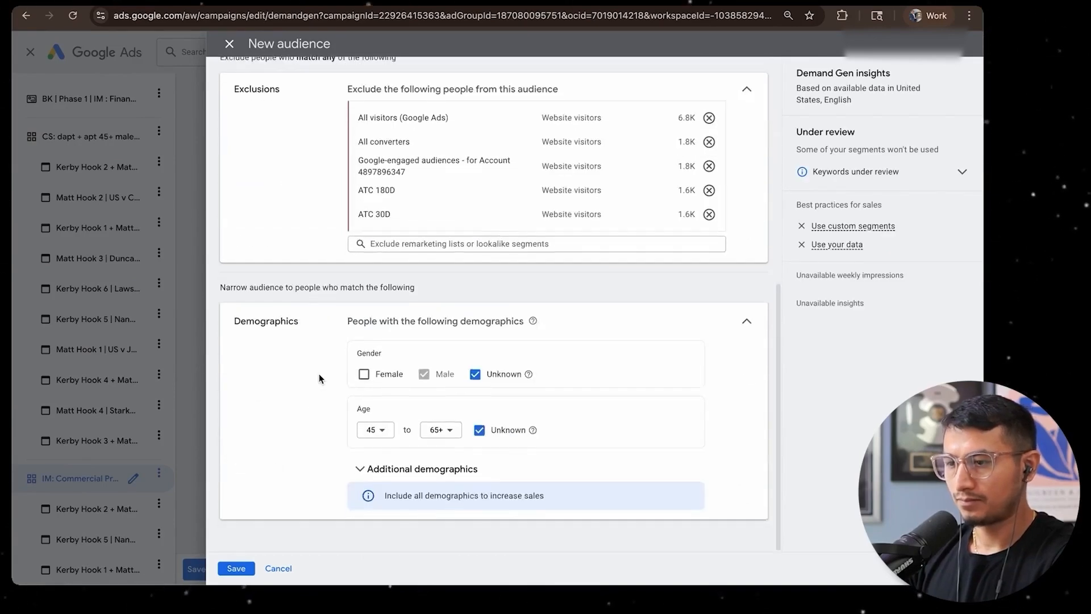
pyautogui.click(379, 429)
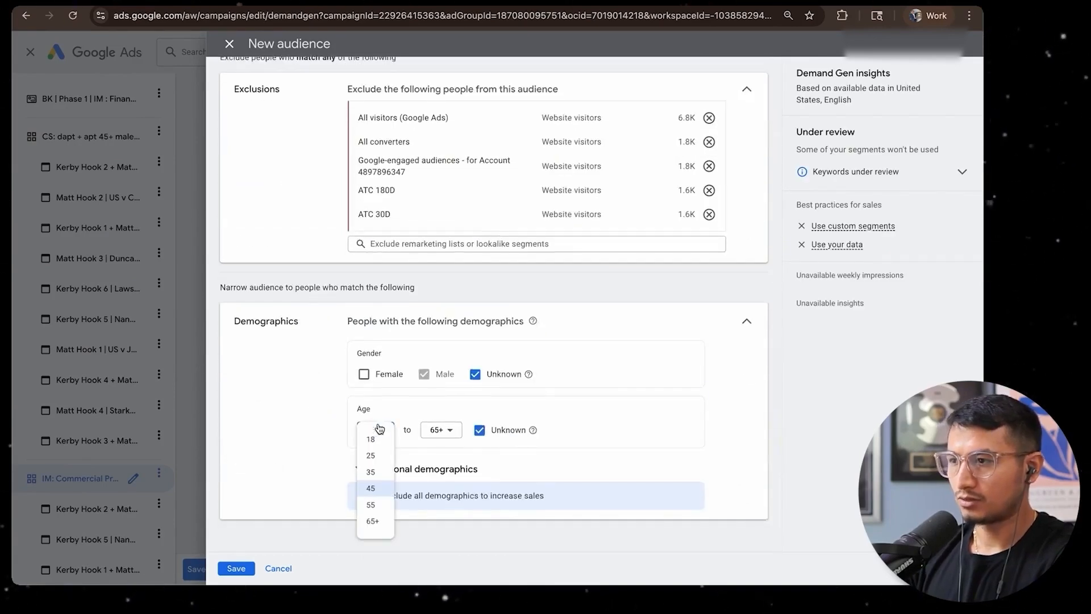
pyautogui.click(370, 472)
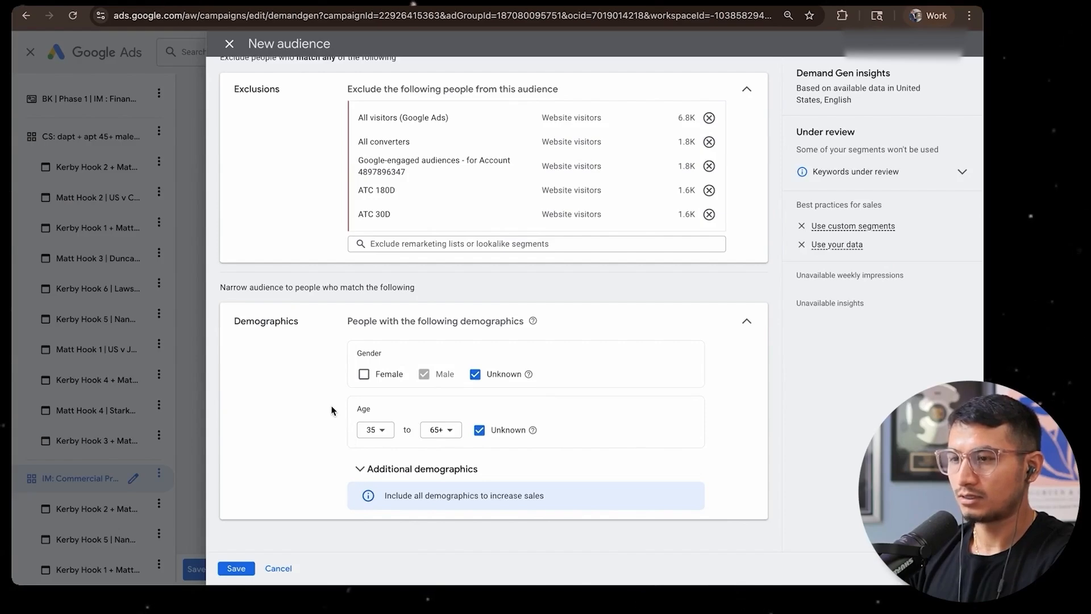
# Name the audience CS: irrevocable trust 35+ male, copy that name, and save the audience
pyautogui.scroll(7, 331, 410)
pyautogui.click(452, 89)
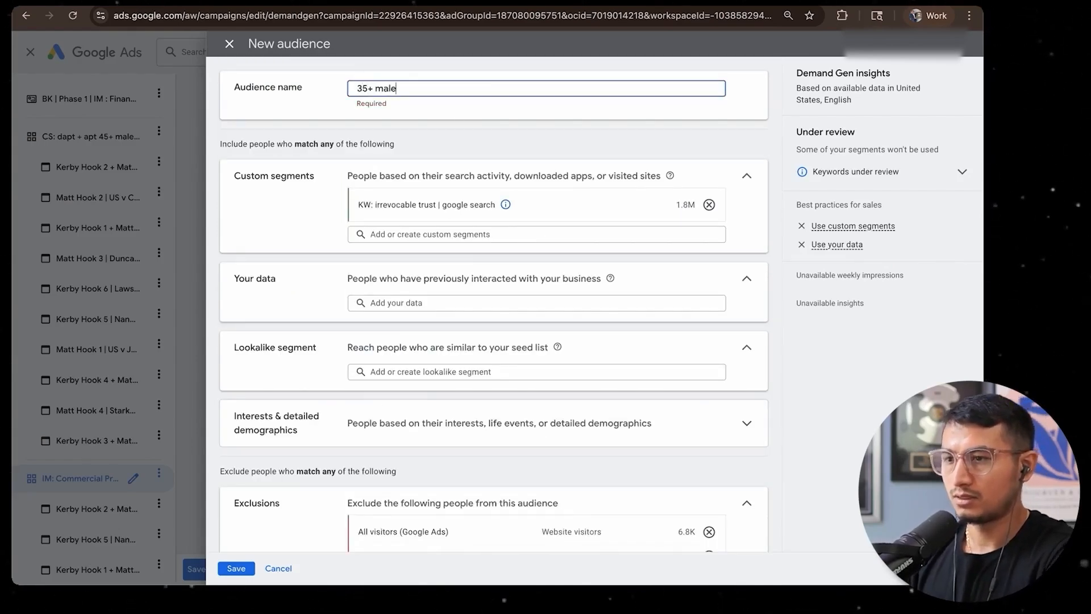
pyautogui.scroll(-4, 382, 222)
pyautogui.click(382, 222)
pyautogui.click(382, 221)
pyautogui.scroll(4, 383, 222)
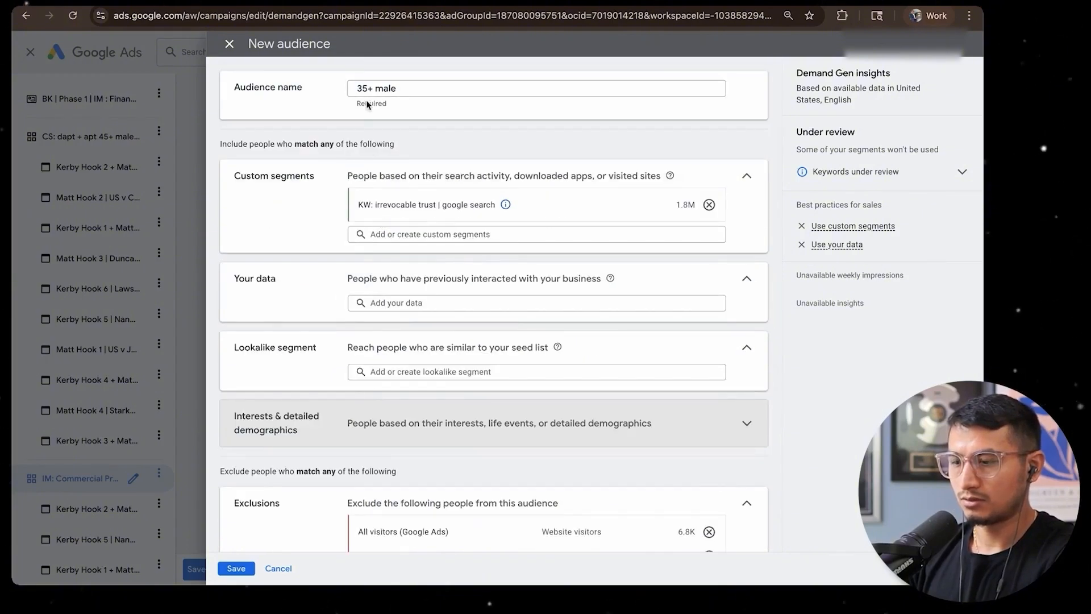
pyautogui.click(360, 85)
pyautogui.write('CS: irrevocable trust')
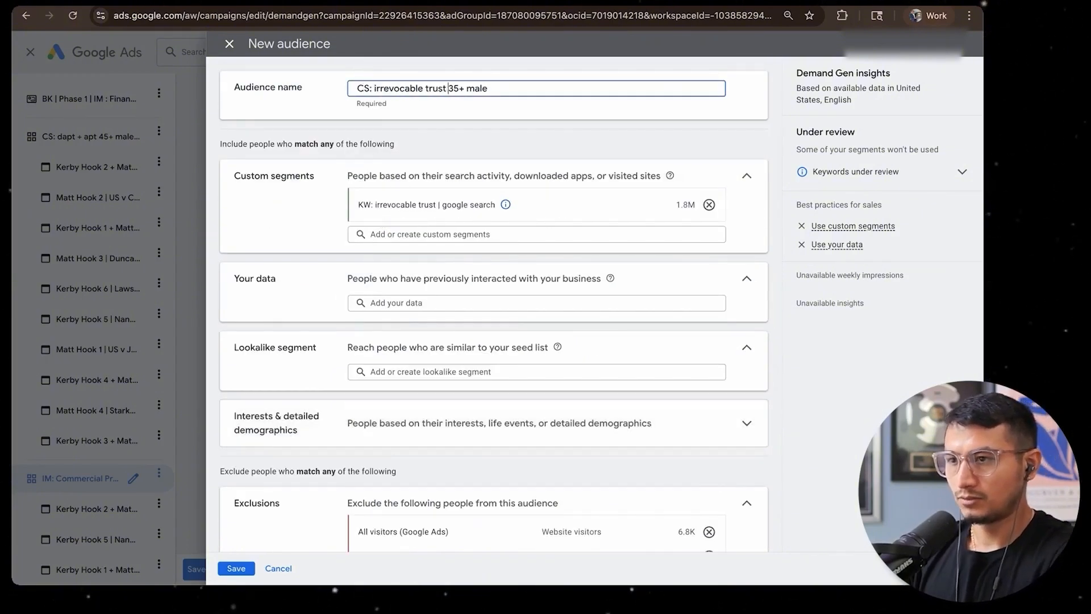
pyautogui.hotkey('ctrl', 'a')
pyautogui.hotkey('ctrl', 'c')
pyautogui.click(236, 568)
# Rename the Commercial Properties ad group using the copied irrevocable trust audience name, and save all changes
pyautogui.moveTo(377, 161); pyautogui.dragTo(271, 160)
pyautogui.hotkey('ctrl', 'v')
pyautogui.moveTo(389, 162); pyautogui.dragTo(425, 161)
pyautogui.press('BackSpace')
pyautogui.scroll(-3, 415, 164)
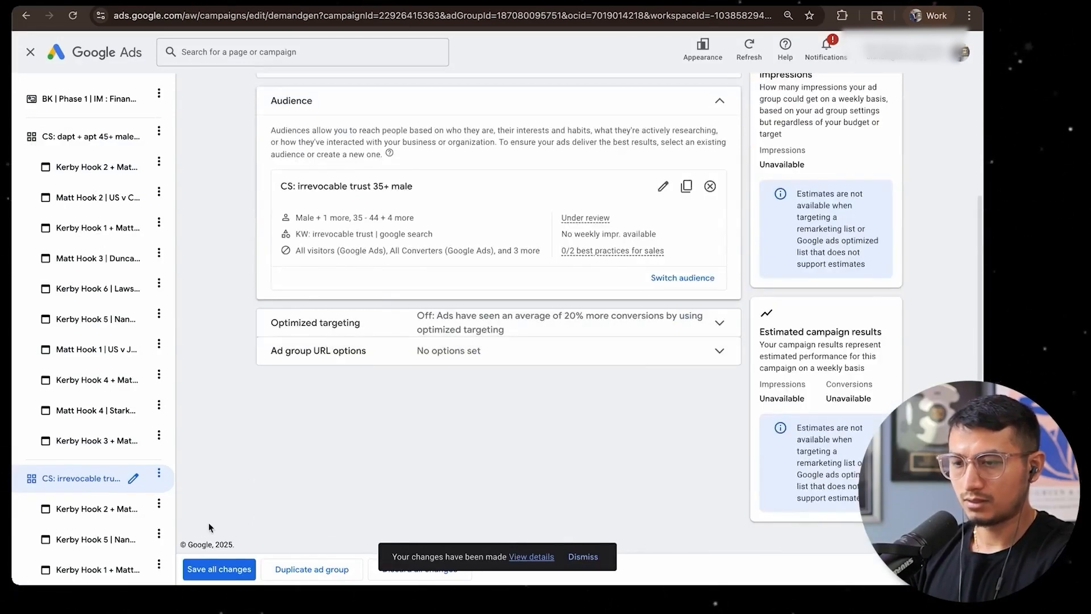
pyautogui.click(207, 575)
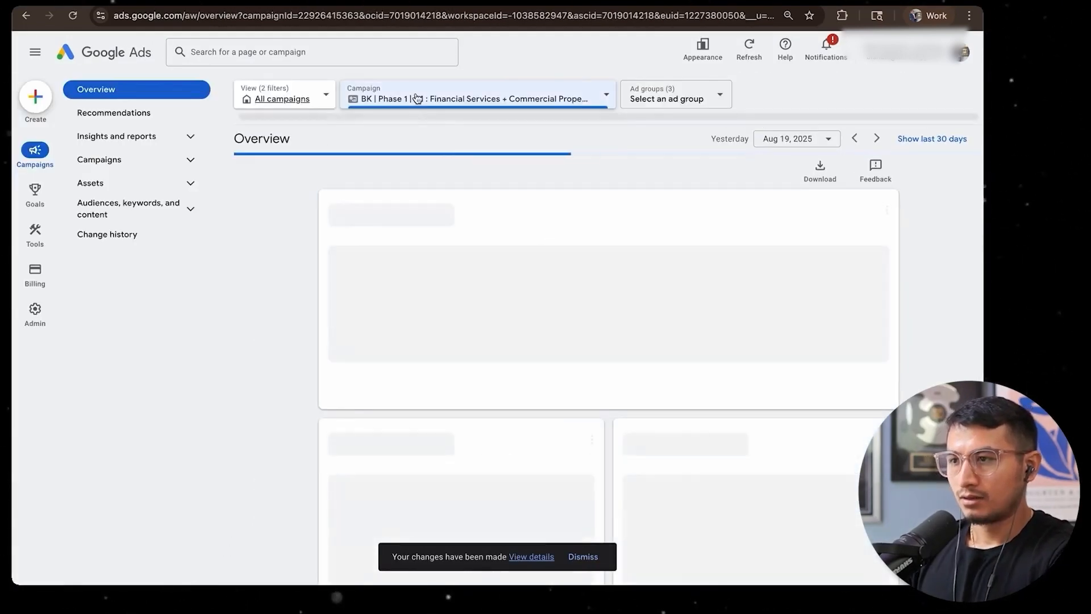
# Open the IM: Financial Services 45+ Male YT ad group for editing and remove its current audience
pyautogui.click(99, 159)
pyautogui.click(114, 208)
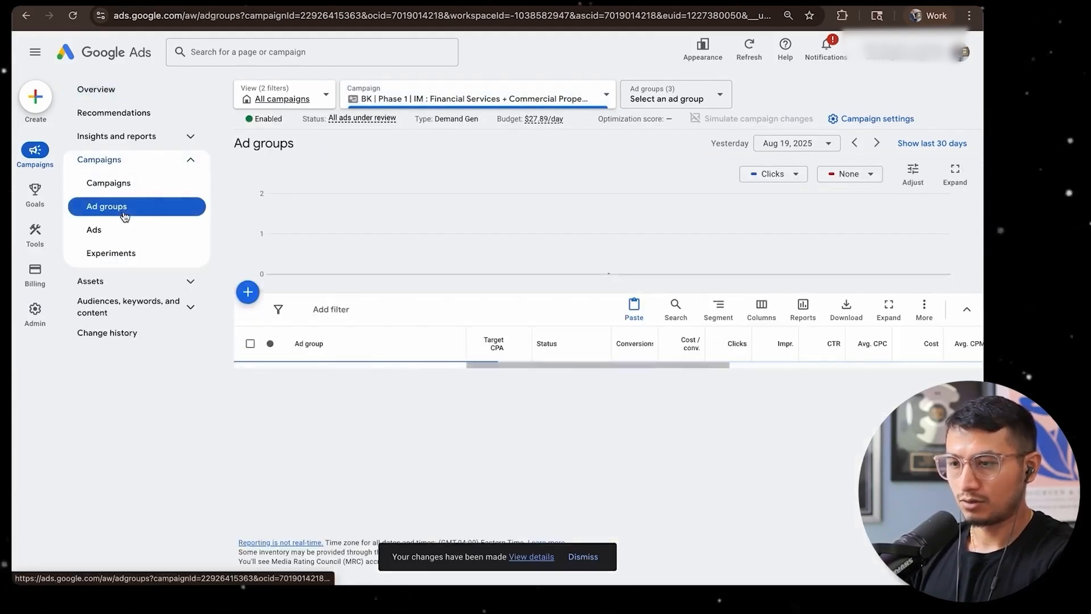
pyautogui.click(449, 441)
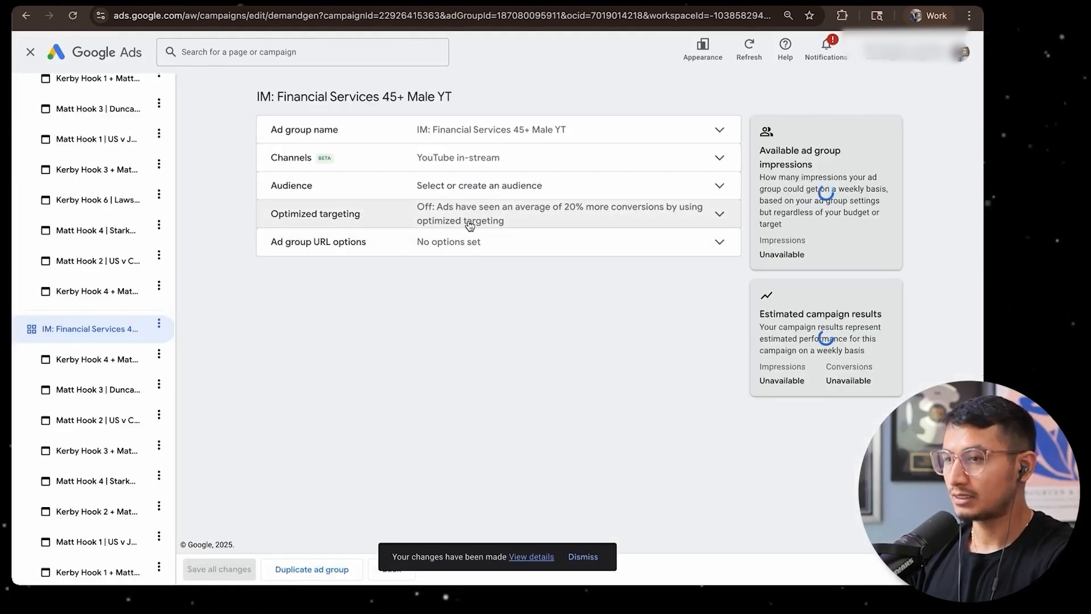
pyautogui.click(465, 194)
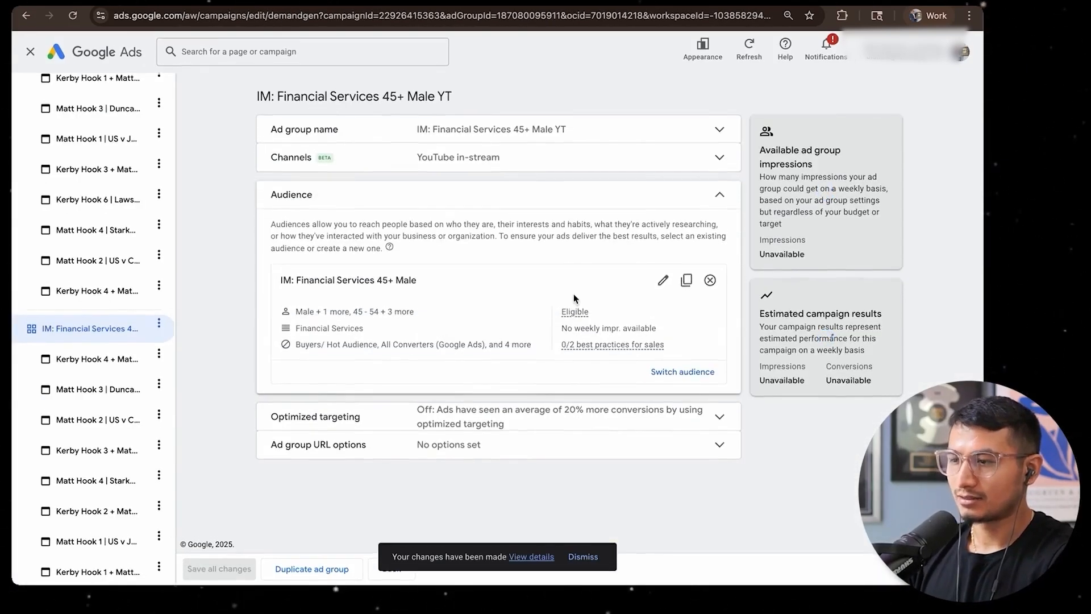
pyautogui.click(709, 282)
# Start a new audience with a new custom segment based only on people who browse similar websites, removing the search-term condition
pyautogui.click(284, 270)
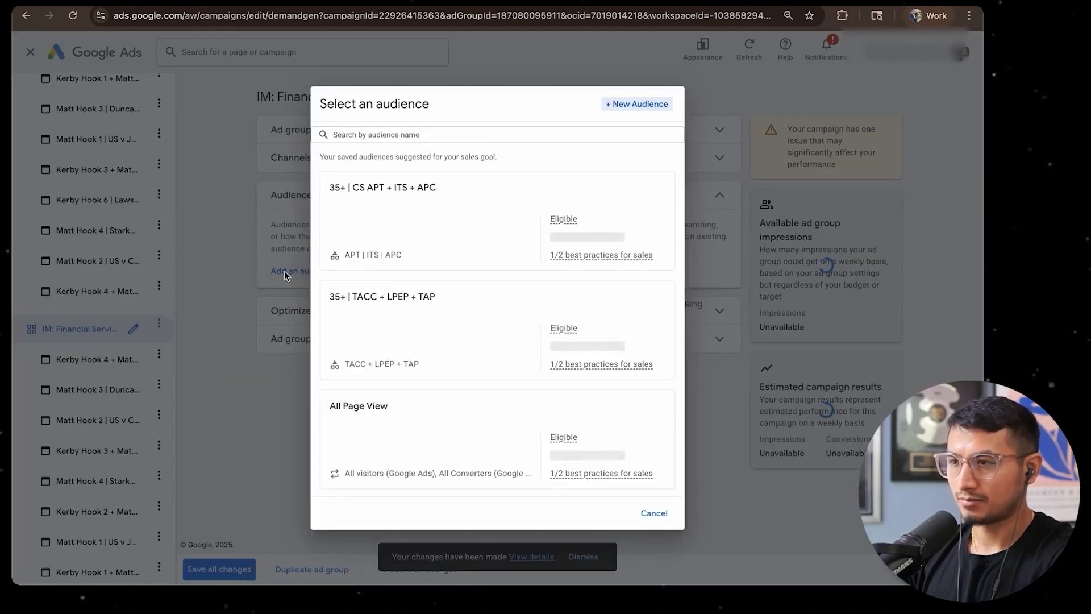
pyautogui.click(614, 106)
pyautogui.click(668, 202)
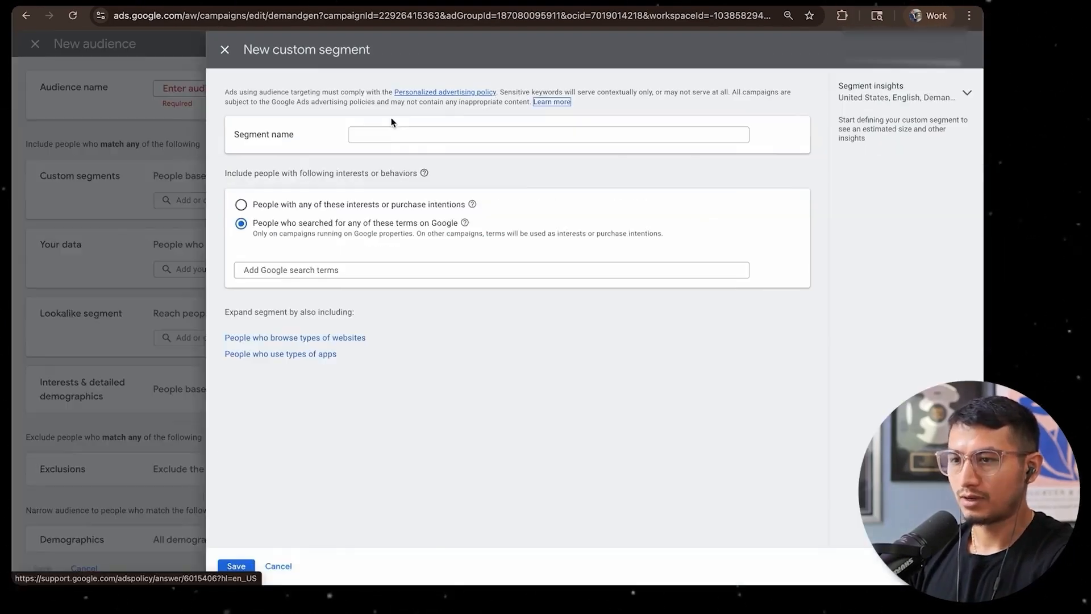
pyautogui.click(301, 339)
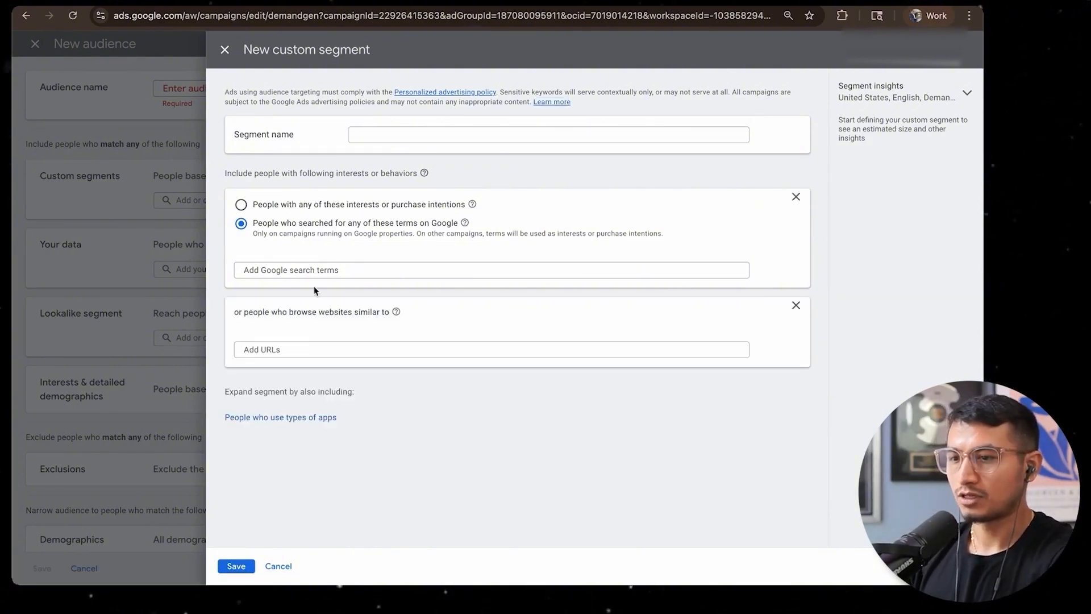
pyautogui.click(301, 350)
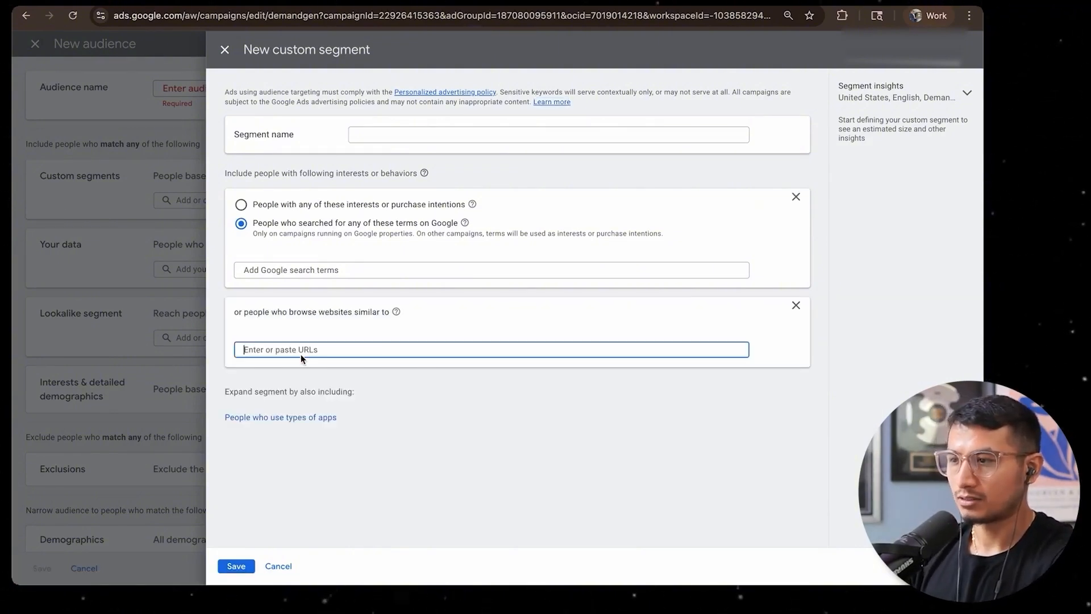
pyautogui.click(796, 198)
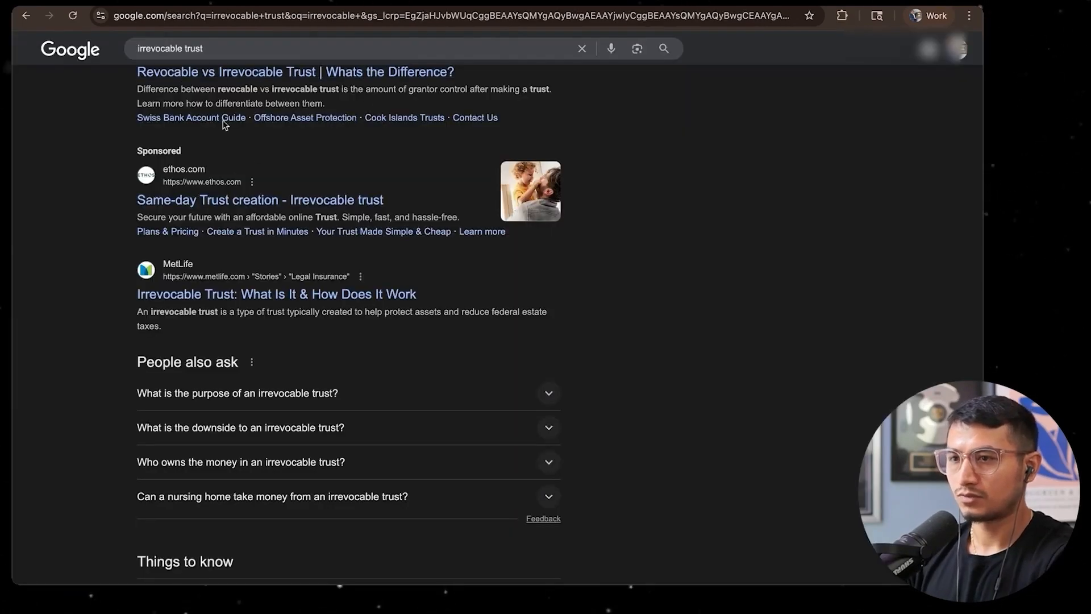
# Review the Google results for irrevocable trust and irrevocable trust setup, looking for competitor websites
pyautogui.scroll(-6, 278, 190)
pyautogui.scroll(-4, 320, 238)
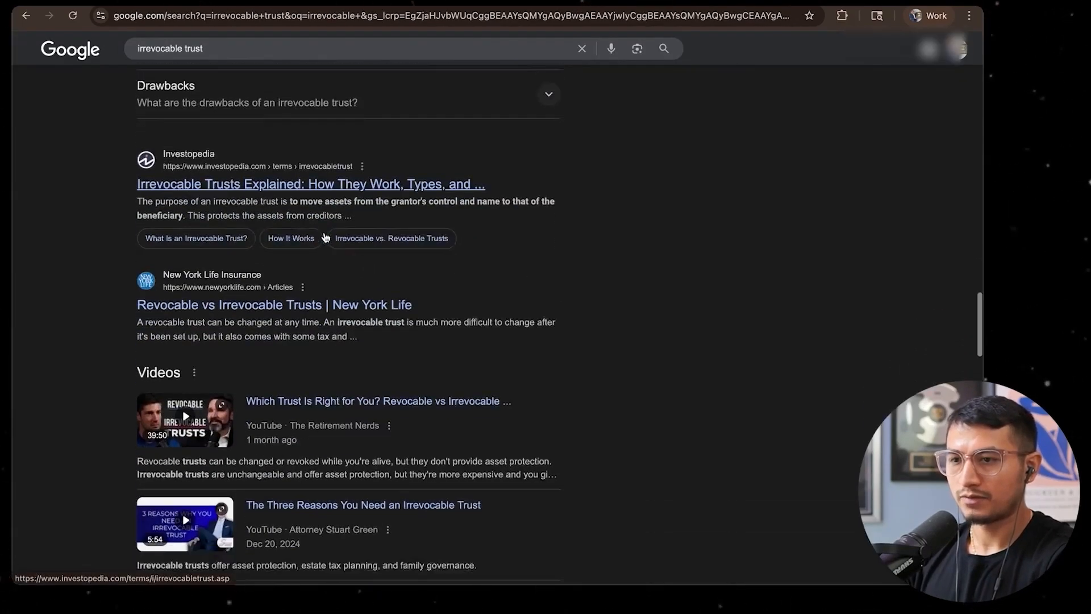
pyautogui.scroll(-10, 278, 315)
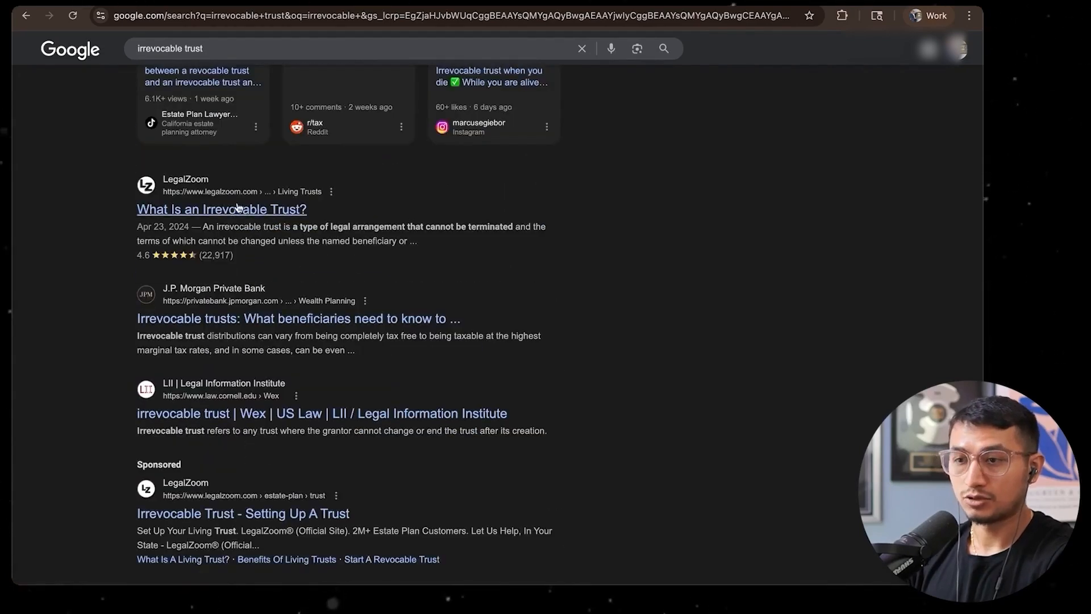
pyautogui.scroll(-5, 255, 211)
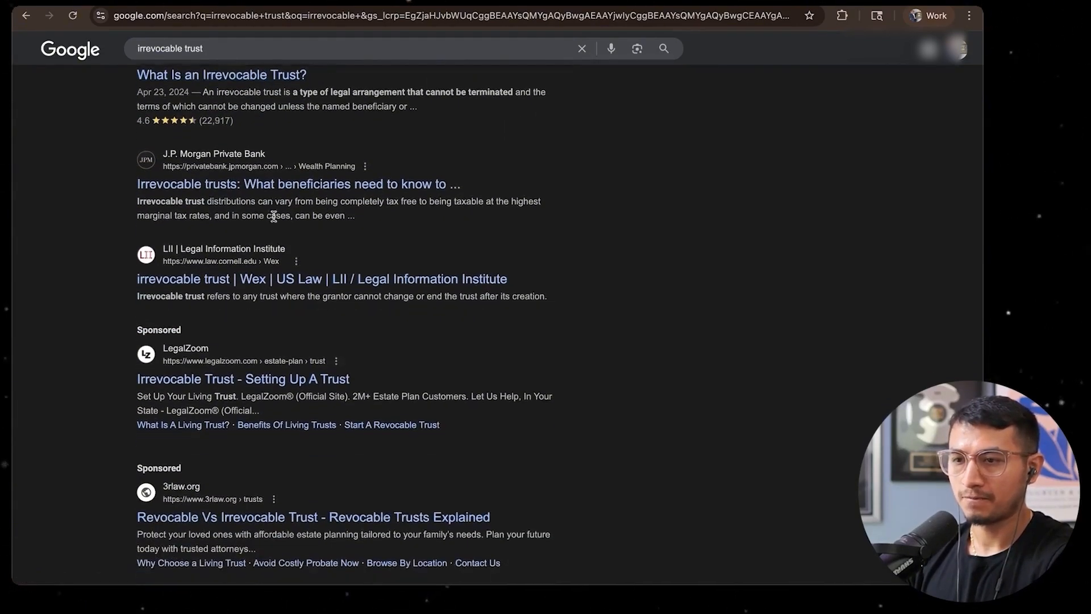
pyautogui.click(261, 47)
pyautogui.write('setup')
pyautogui.press('Return')
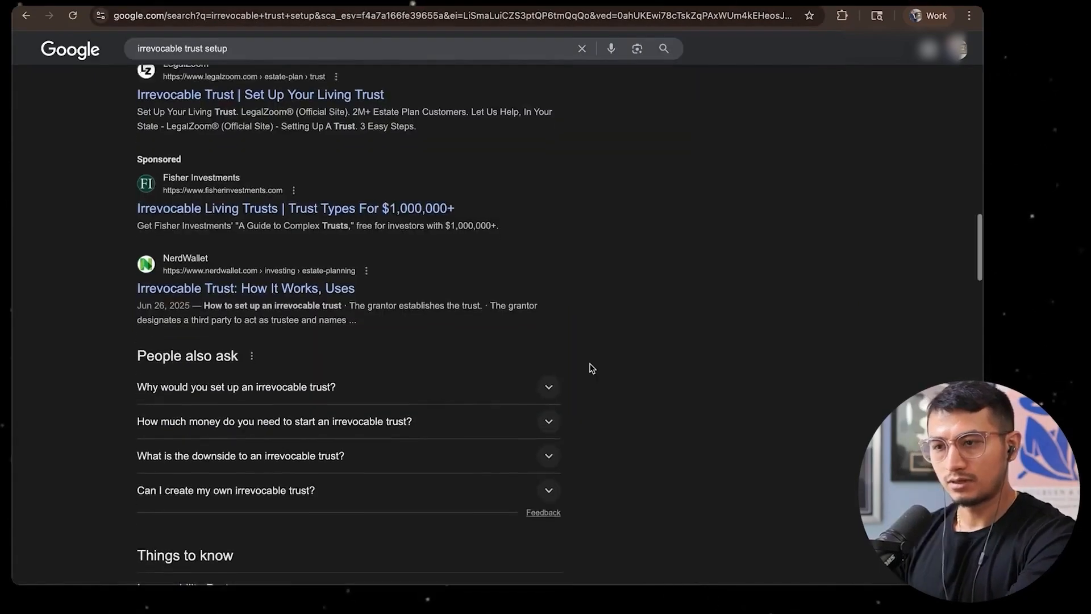
pyautogui.scroll(-2, 381, 266)
pyautogui.scroll(-20, 504, 301)
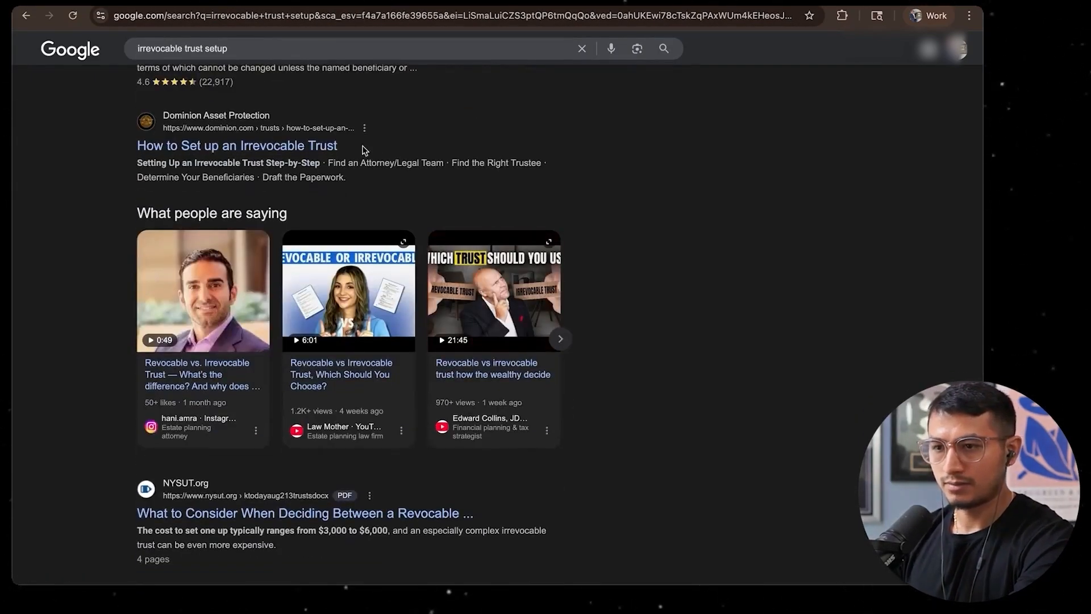
pyautogui.scroll(-8, 566, 193)
pyautogui.scroll(-5, 566, 200)
pyautogui.scroll(7, 566, 200)
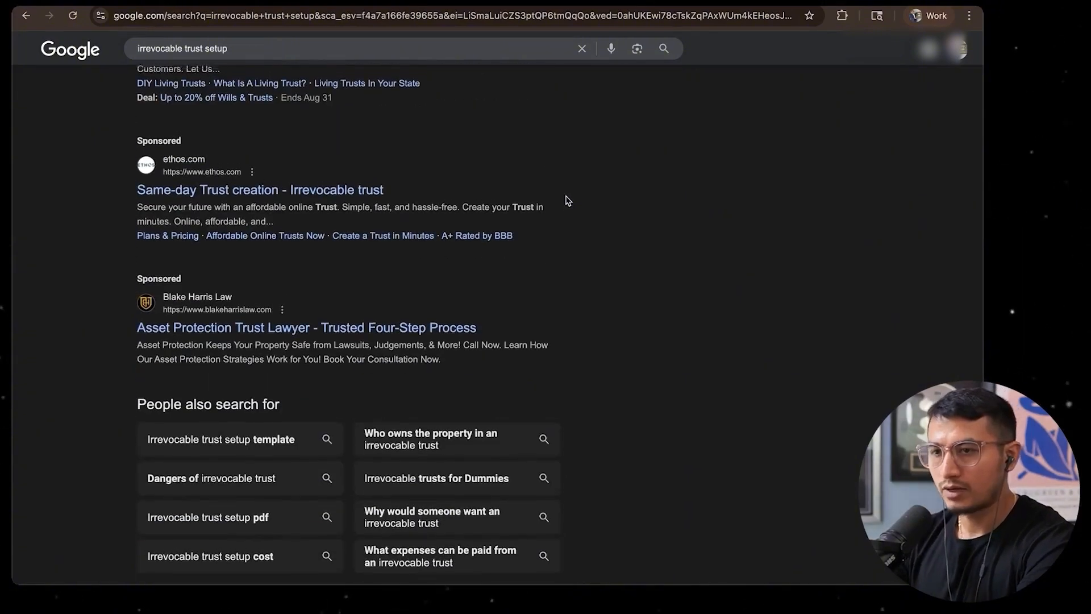
# Find the Trust & Will website by searching Google for trust and will, and add trustandwill.com to the custom segment's URLs
pyautogui.press('super+t')
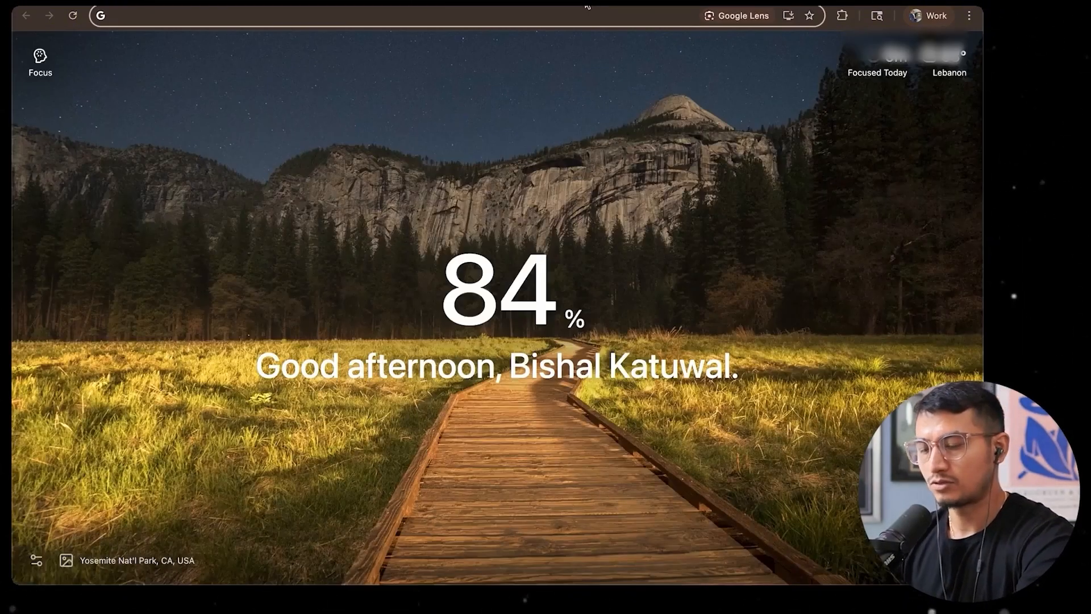
pyautogui.write('trust and will')
pyautogui.press('Return')
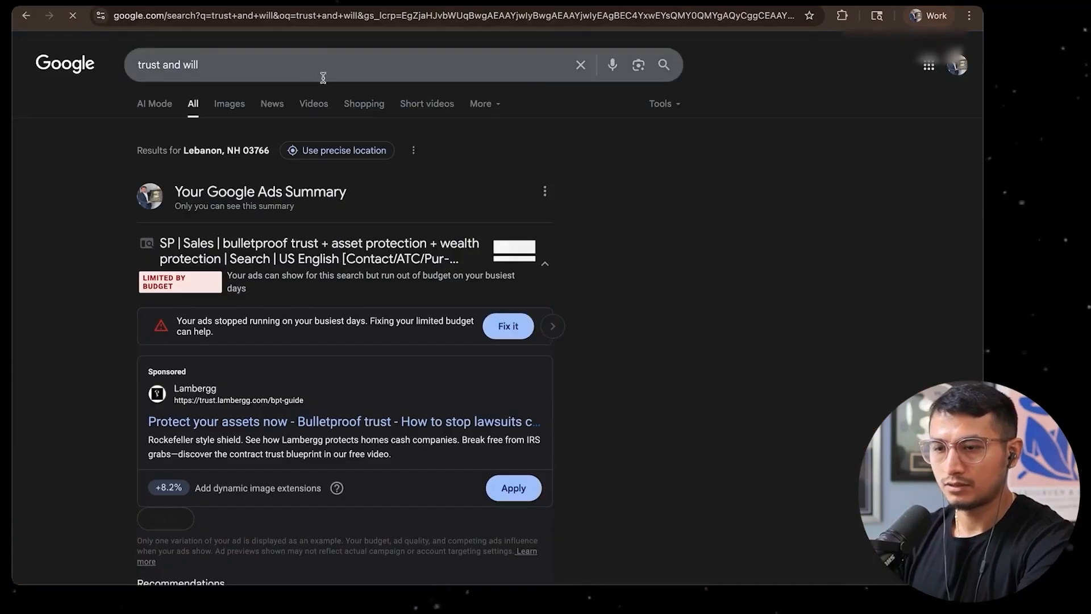
pyautogui.scroll(-10, 369, 239)
pyautogui.click(209, 312)
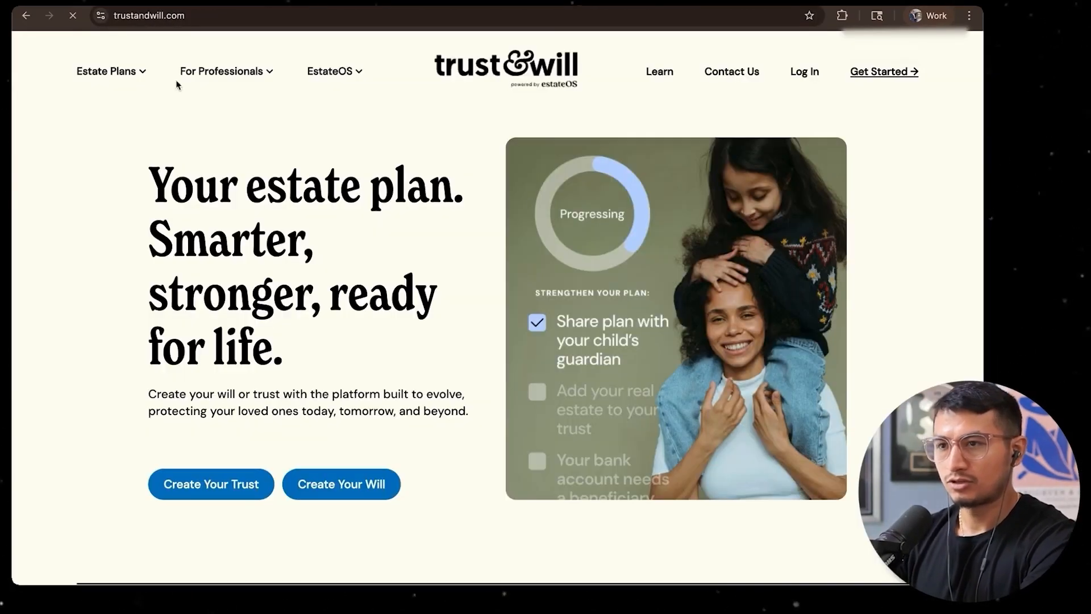
pyautogui.click(196, 15)
pyautogui.press('super+c')
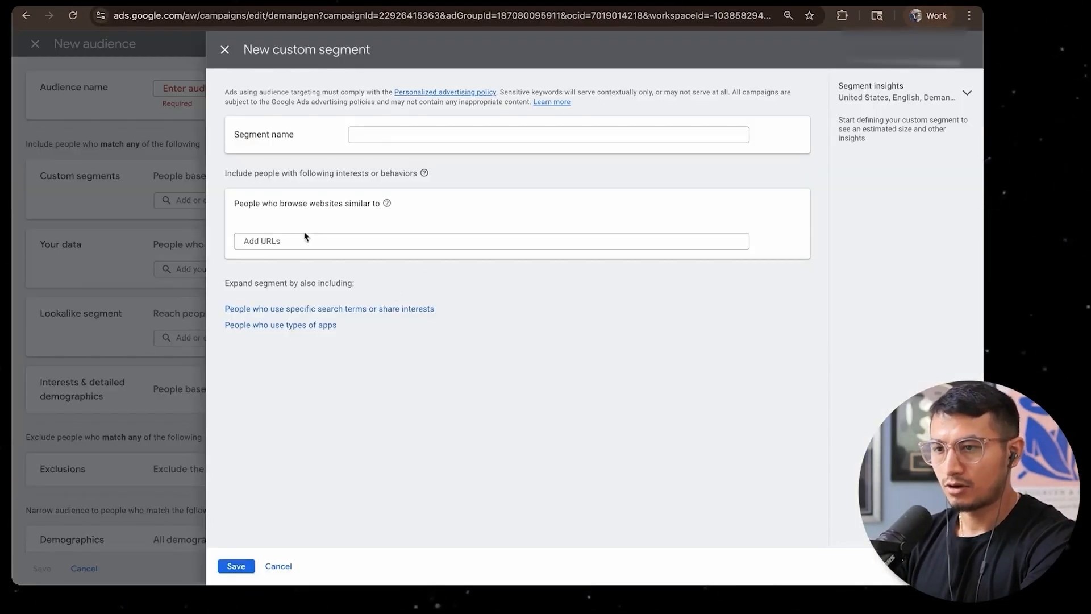
pyautogui.click(296, 239)
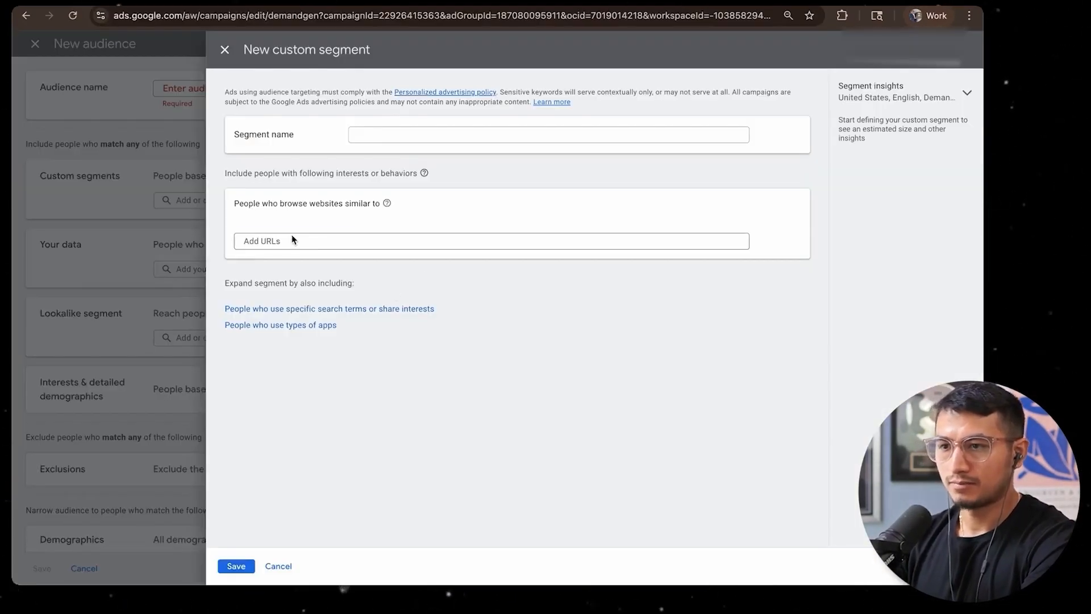
pyautogui.press('super+v')
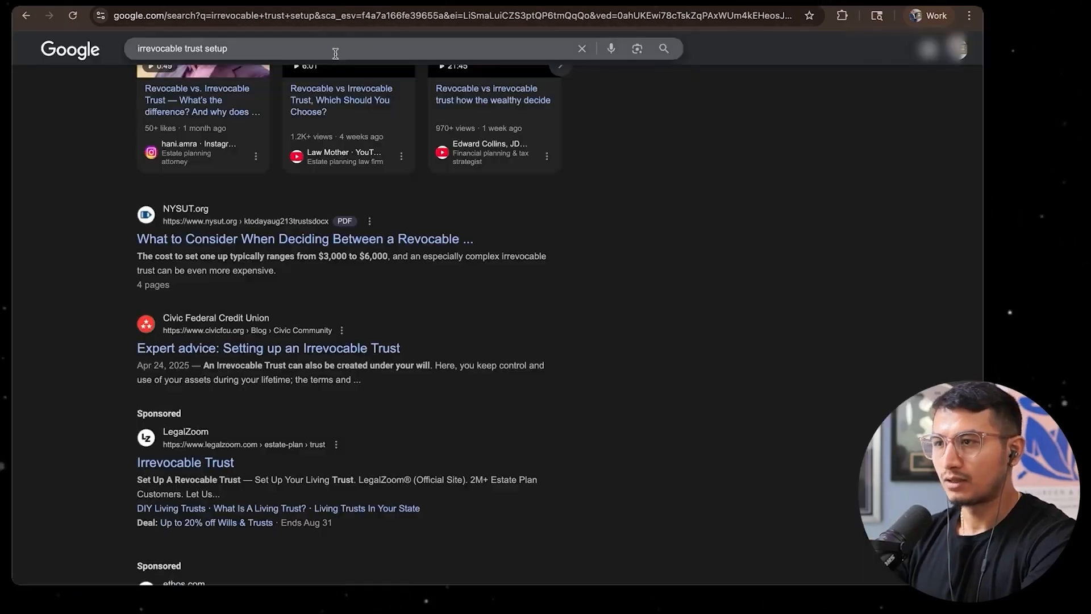
pyautogui.hotkey('ctrl', 't')
pyautogui.write('legalzoom.com')
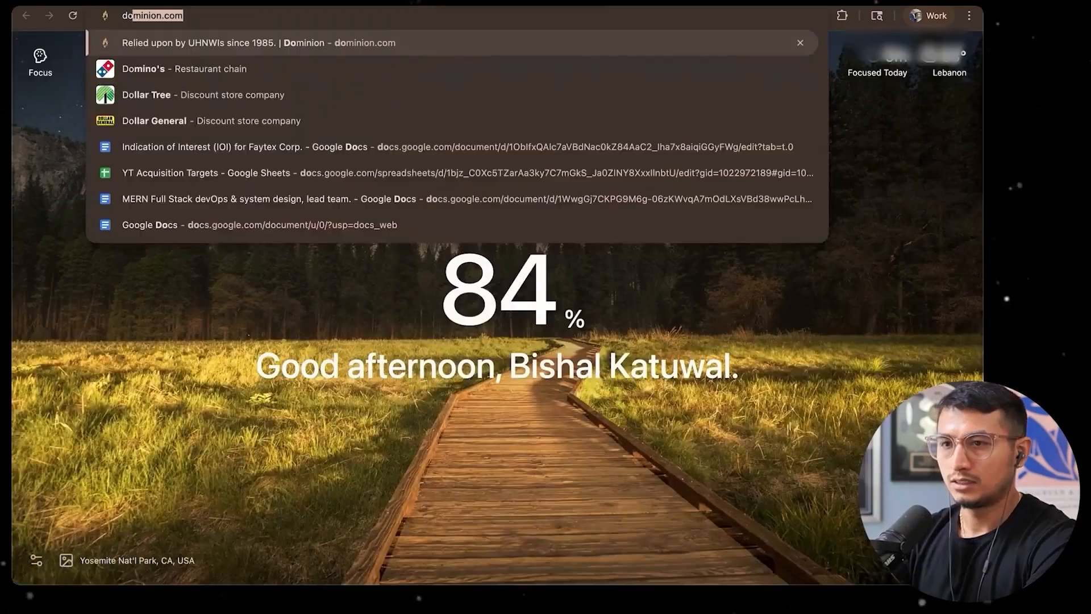
pyautogui.write('i')
pyautogui.press('Return')
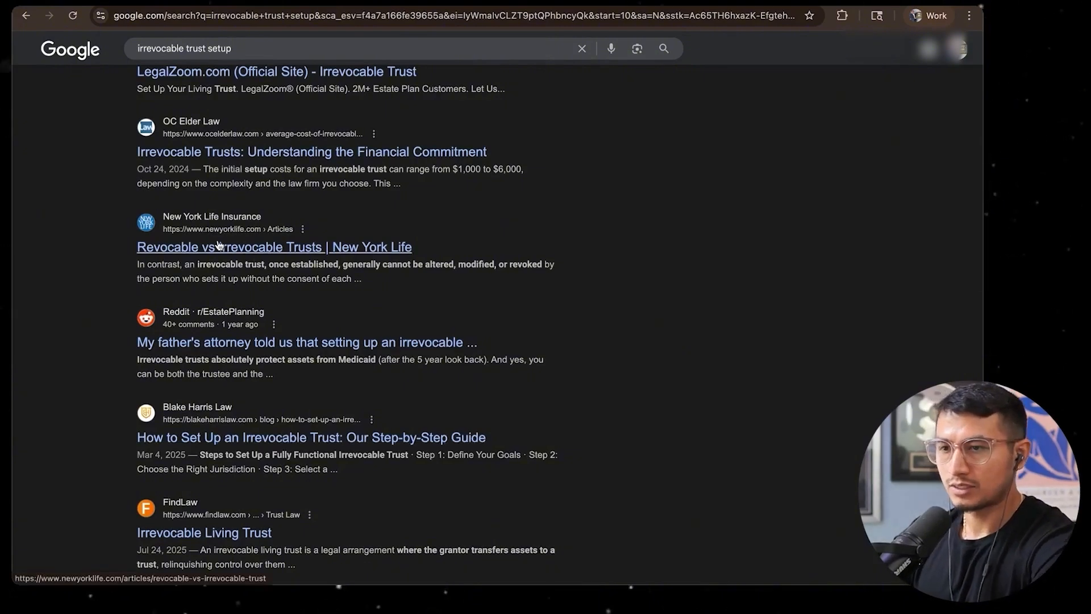
pyautogui.click(244, 247)
pyautogui.click(64, 90)
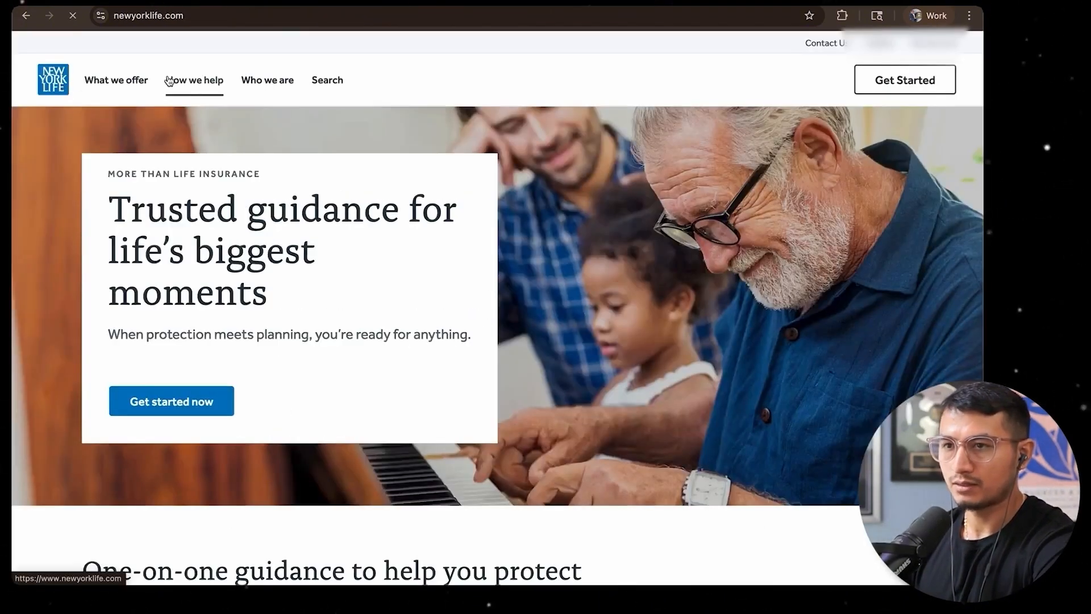
pyautogui.click(230, 18)
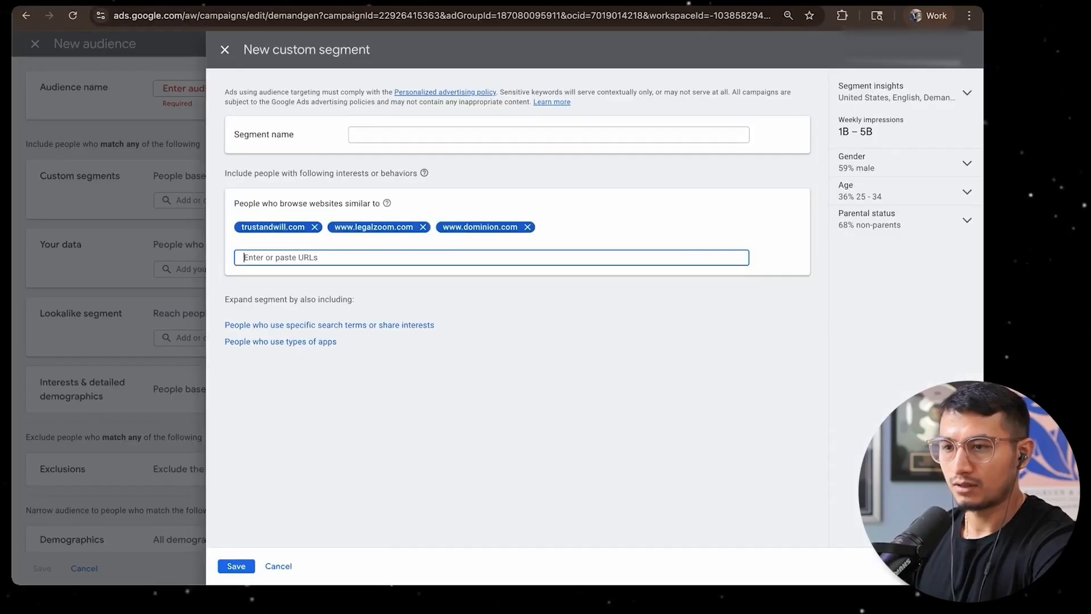
pyautogui.write('www.newyorklife.com')
pyautogui.press('Return')
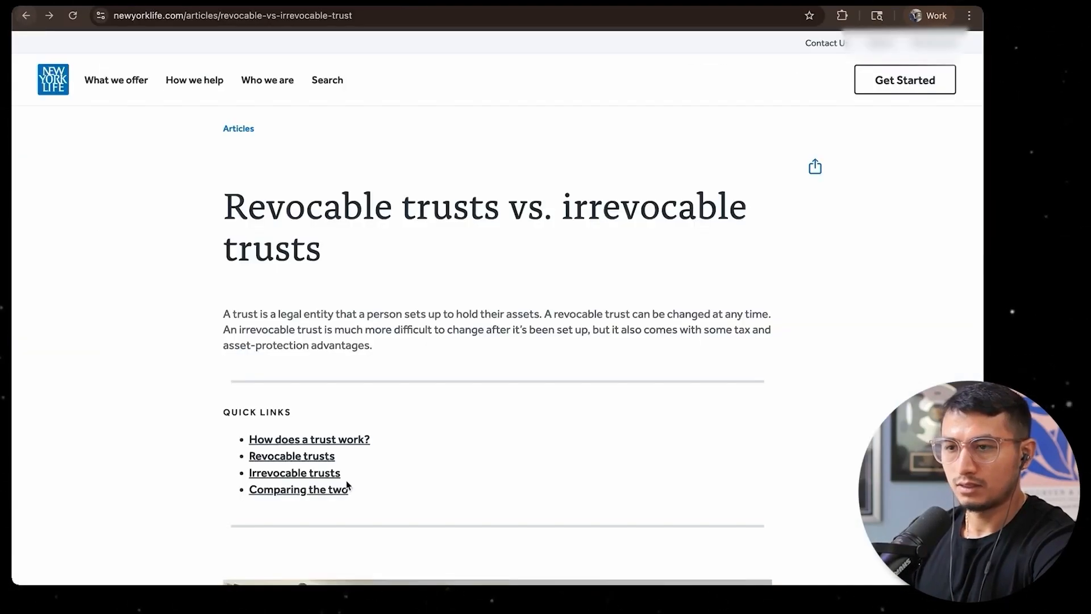
# Open the Blake Harris Law home page from the search results and add blakeharrislaw.com to the custom segment's URLs
pyautogui.scroll(-10, 207, 267)
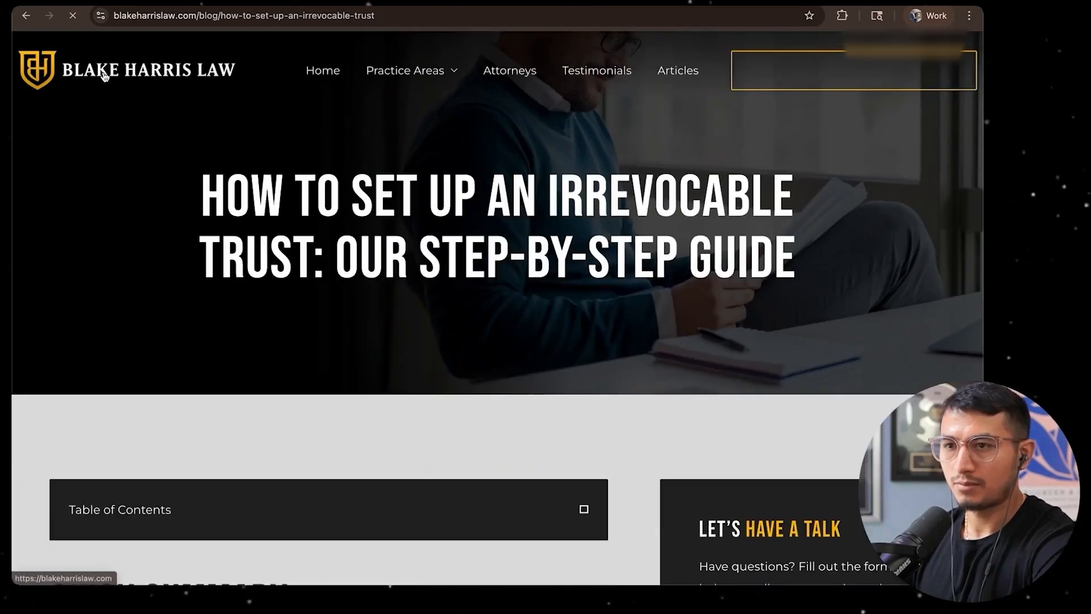
pyautogui.click(105, 76)
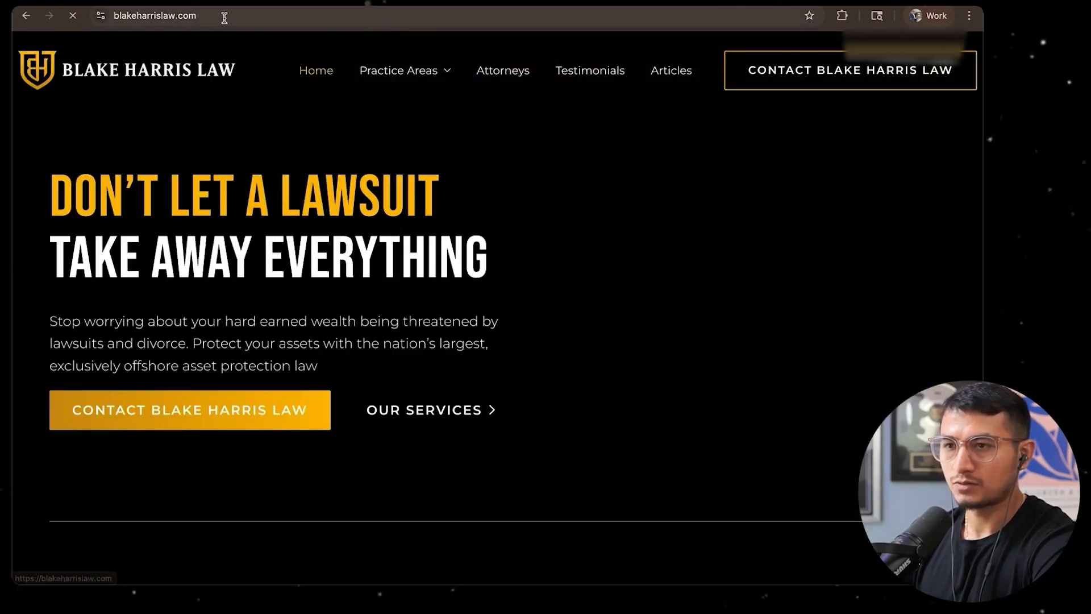
pyautogui.click(225, 17)
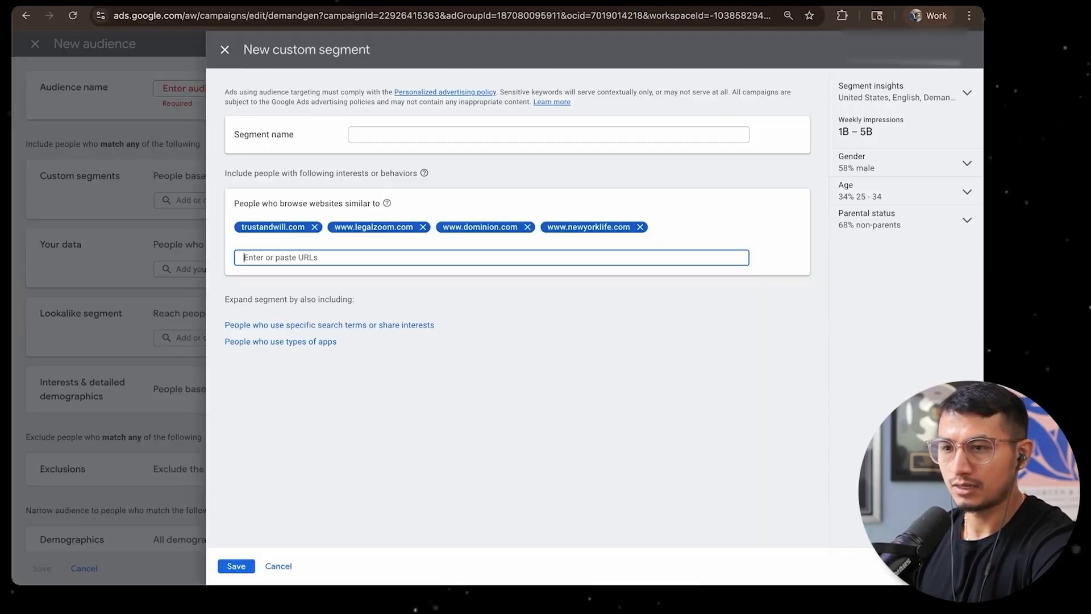
pyautogui.write('blakeharrislaw.com')
pyautogui.press('Return')
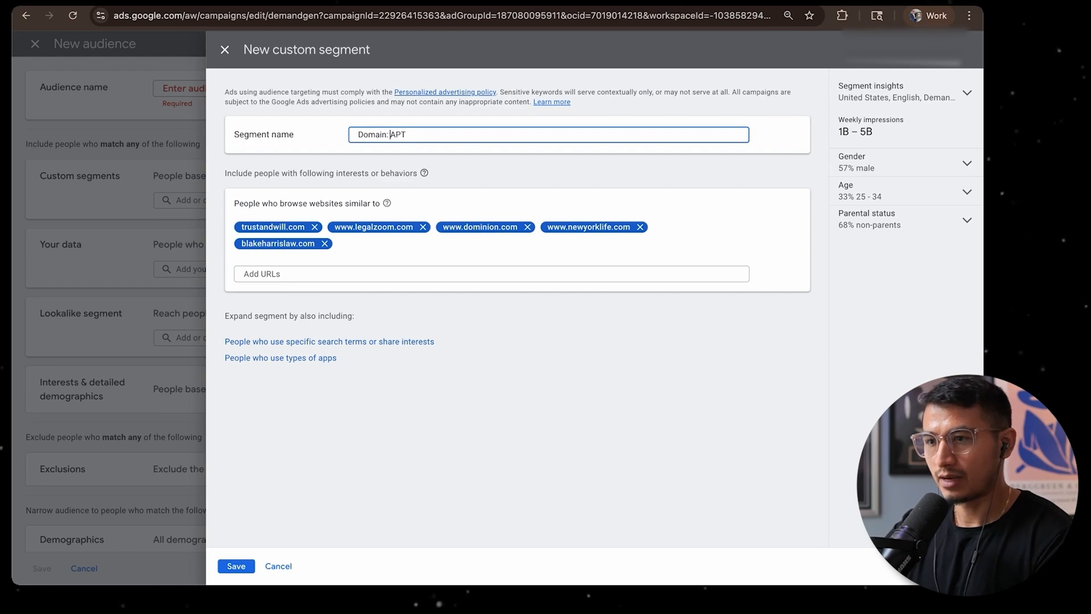
# Name the custom segment URL: APT companies and save it to the new audience
pyautogui.write('URL')
pyautogui.click(458, 136)
pyautogui.write('companies')
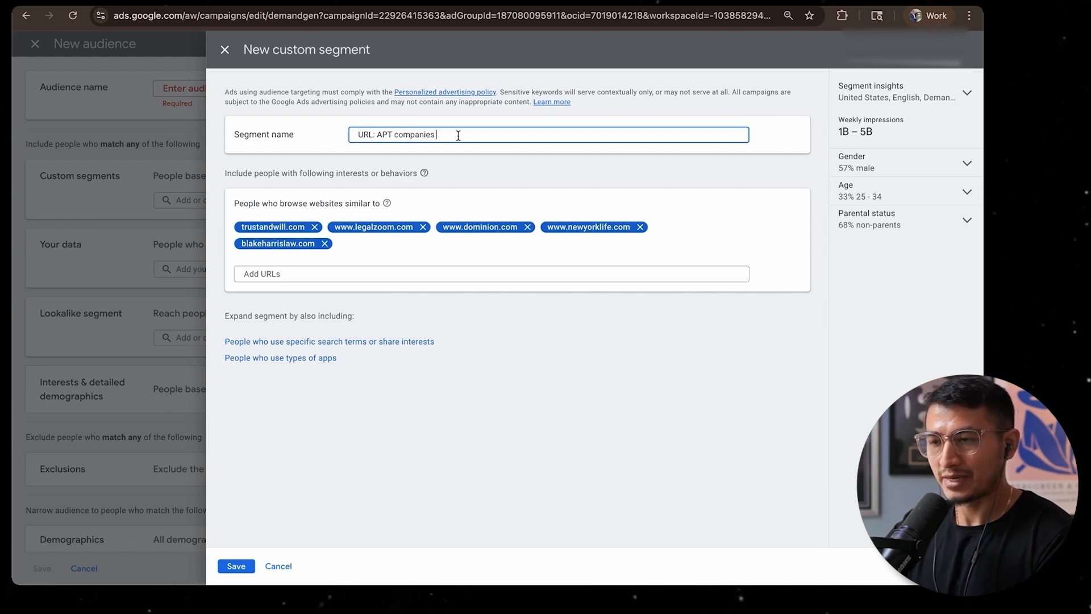
pyautogui.tripleClick(457, 135)
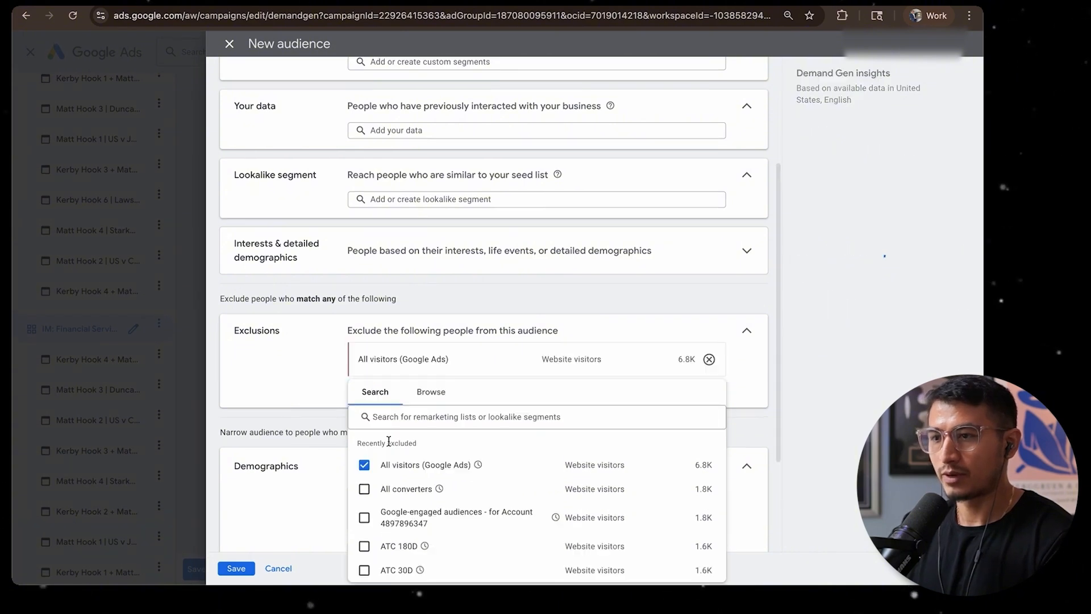
# Exclude all visitors (Google Ads), all converters, Google-engaged audiences and ATC 180D from the new audience
pyautogui.click(395, 489)
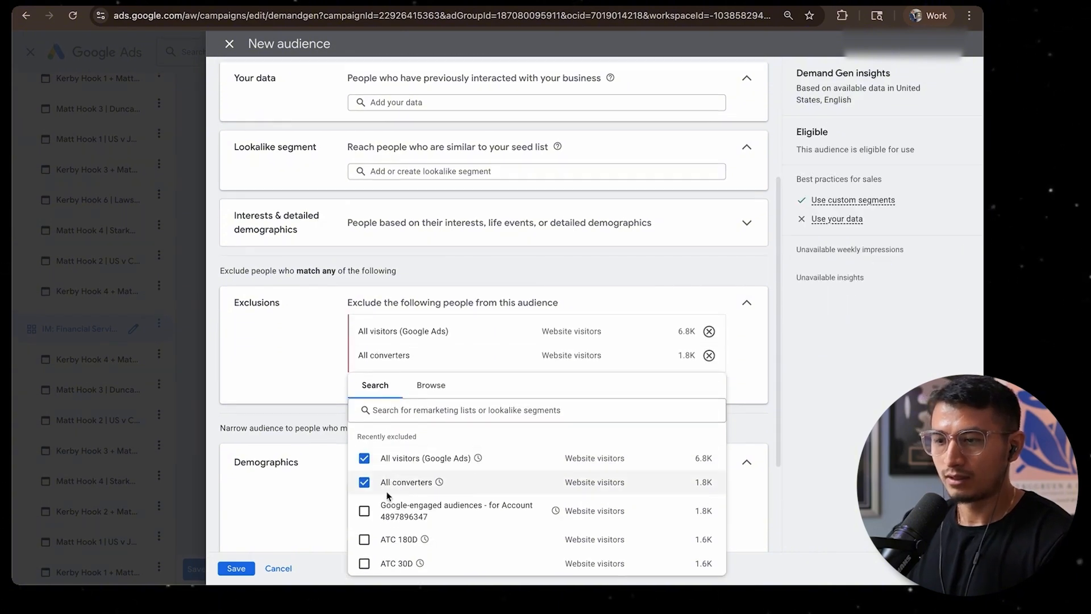
pyautogui.click(390, 517)
pyautogui.click(383, 544)
pyautogui.scroll(4, 444, 307)
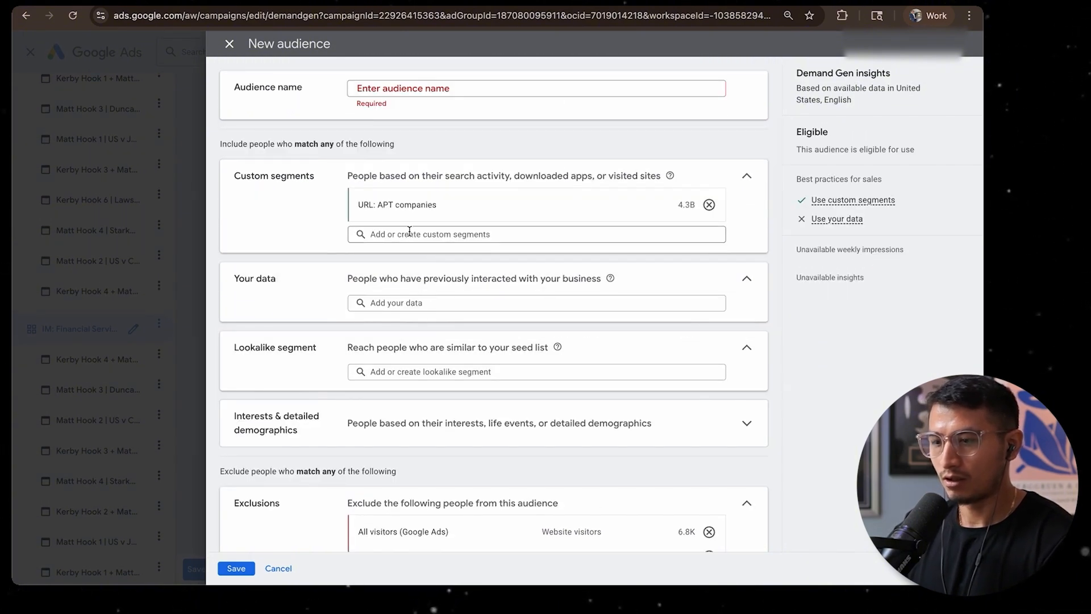
# Name the audience CS: URL: APT companies 45+ Male and save it
pyautogui.click(414, 89)
pyautogui.write('CS: URL: APT companies 45+ Male')
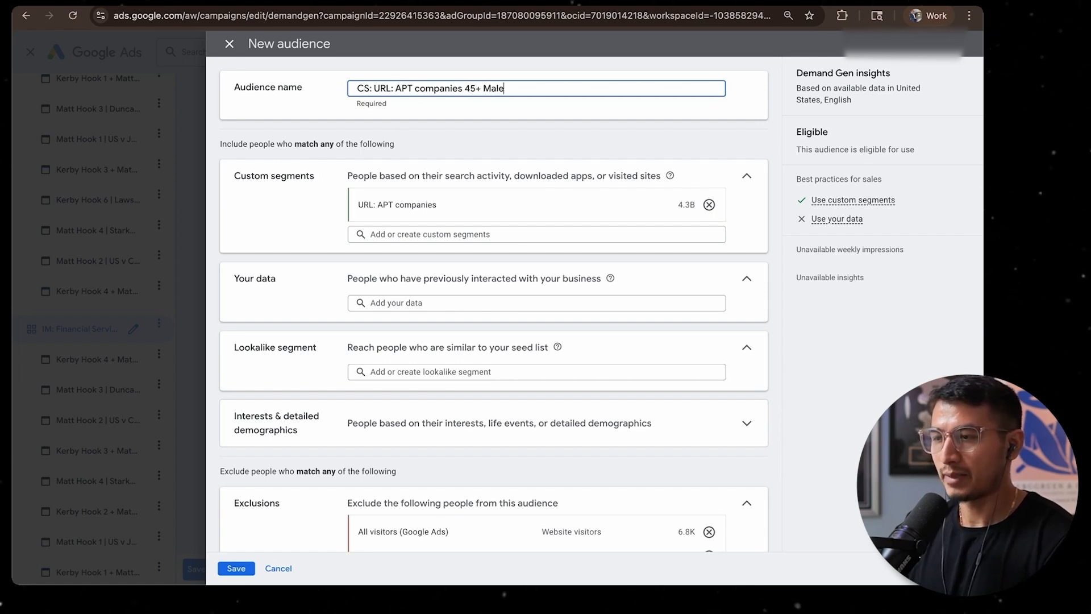
pyautogui.press('super+a')
pyautogui.press('super+c')
pyautogui.click(224, 567)
# Rename the IM: Financial Services ad group as CS: URL: APT companies 45+ Male in-stream and save all changes
pyautogui.click(391, 161)
pyautogui.press('super+a')
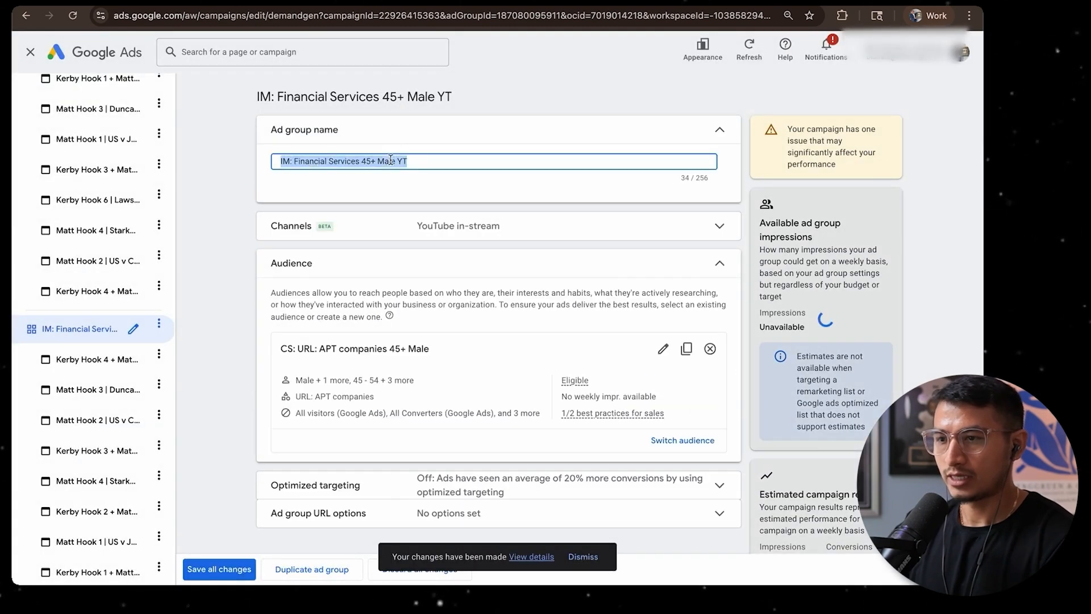
pyautogui.press('super+v')
pyautogui.write('in-strea')
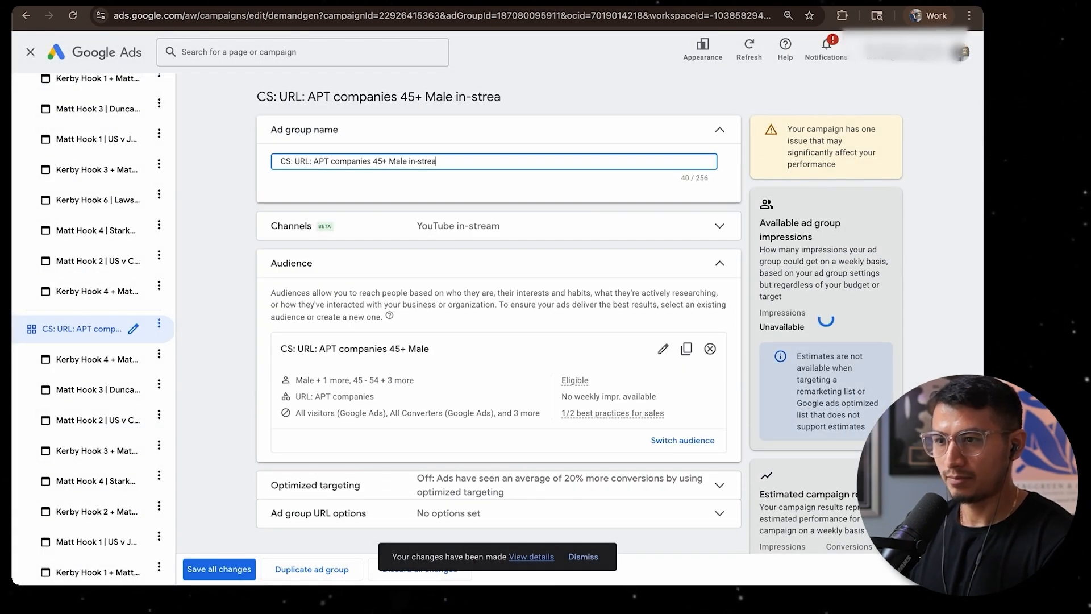
pyautogui.write('m')
pyautogui.click(213, 568)
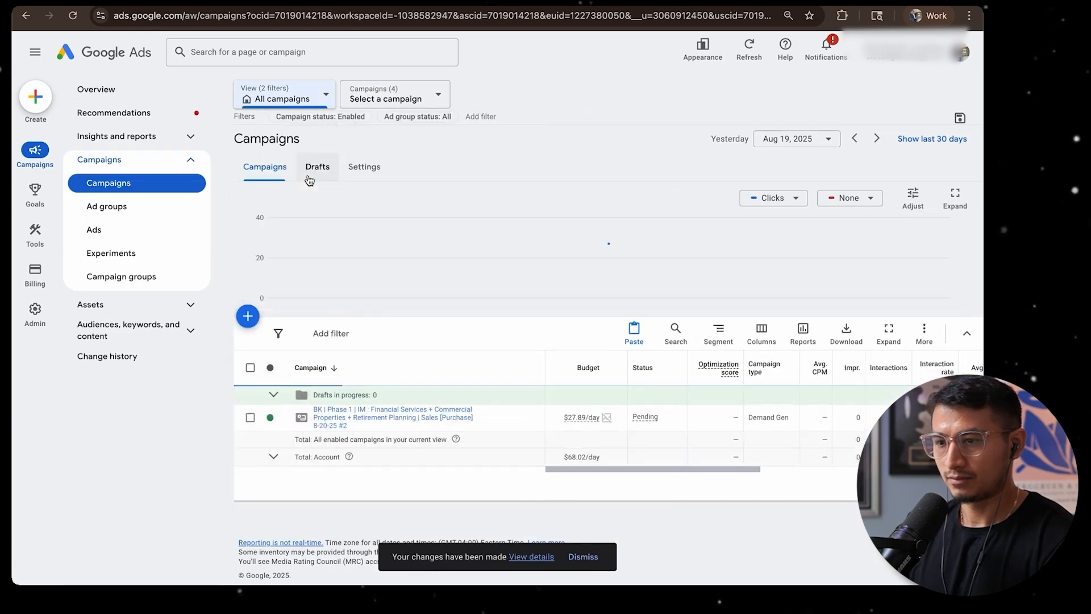
# Open the settings of the duplicated Demand Gen campaign ending in 8-20-25 #2, leaving its budget as it is
pyautogui.click(583, 413)
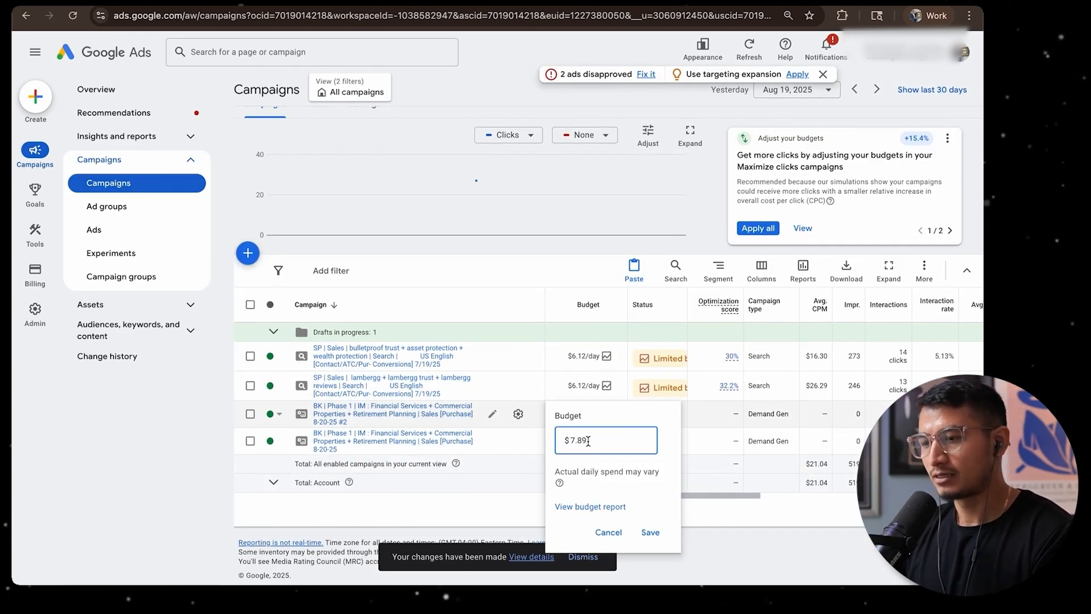
pyautogui.click(606, 533)
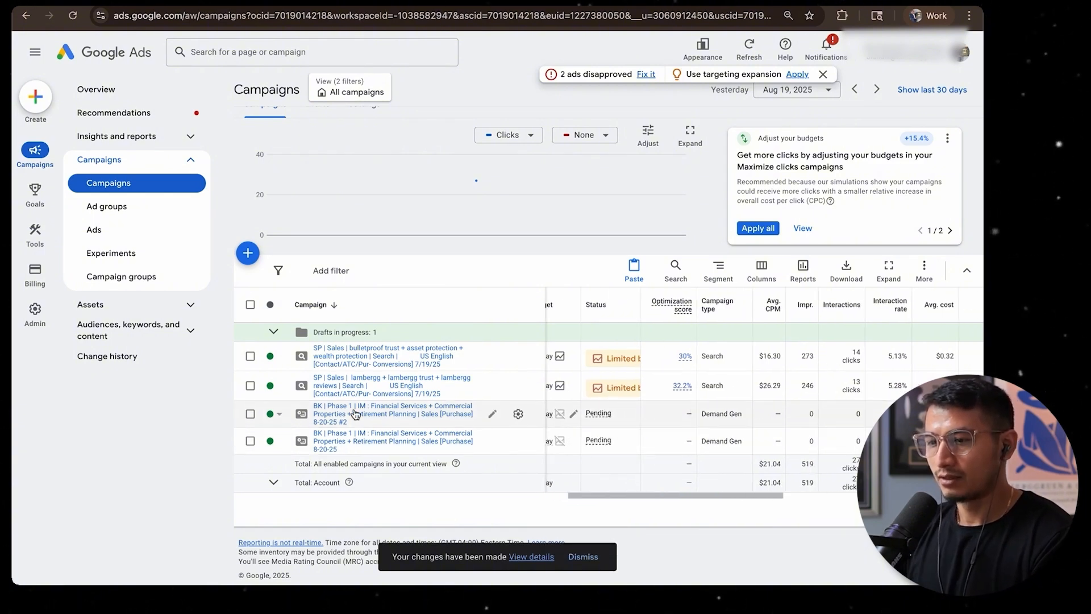
pyautogui.hscroll(2, 475, 426)
pyautogui.click(491, 415)
pyautogui.click(517, 415)
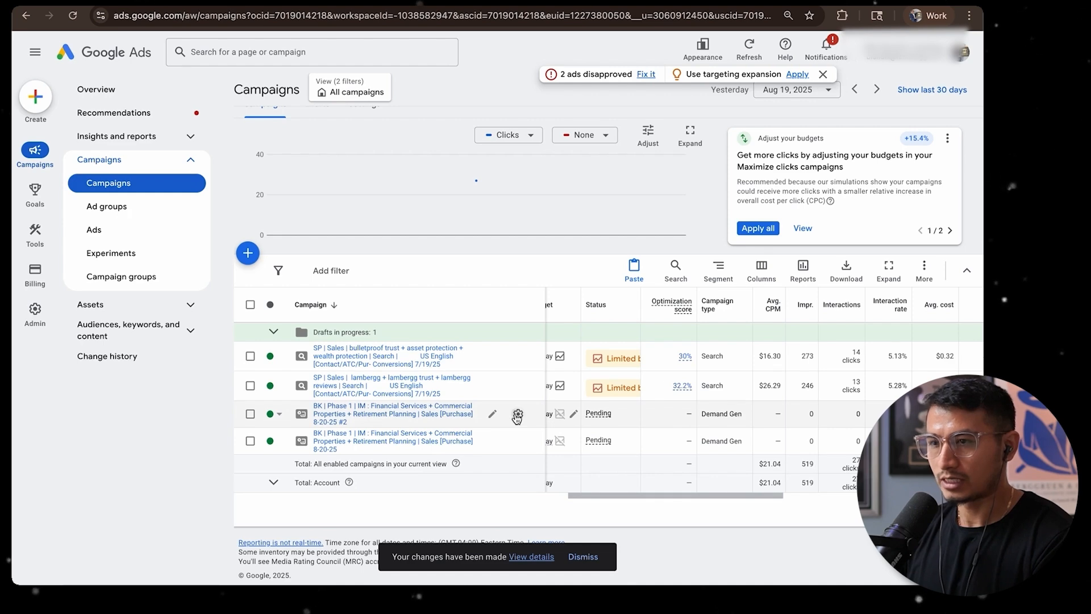
pyautogui.click(517, 414)
# Replace the IM audience part of the campaign name with CS: KW: dapt + apt
pyautogui.click(520, 108)
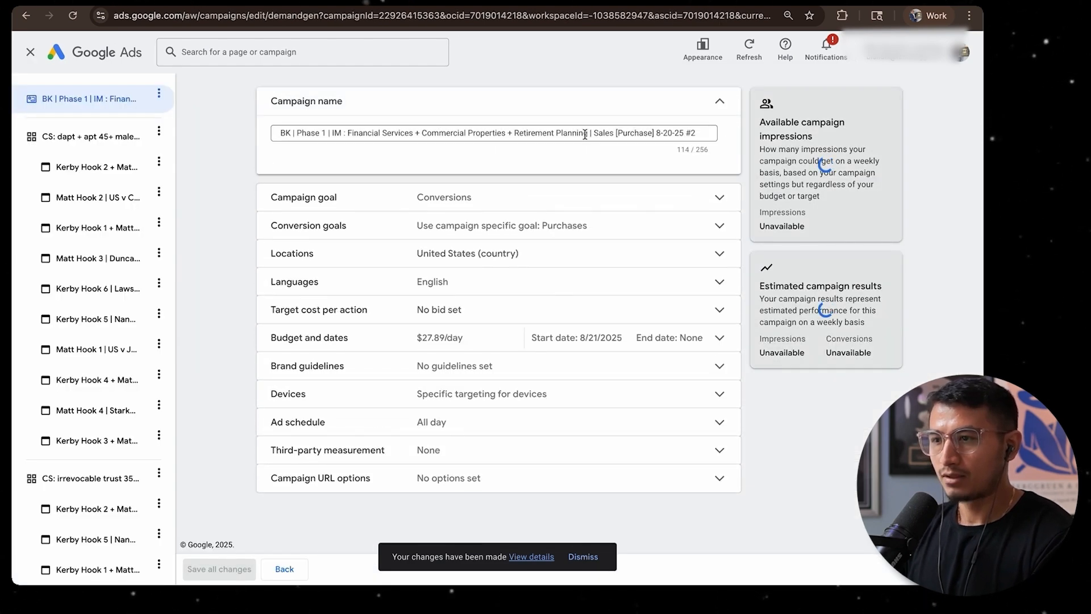
pyautogui.moveTo(587, 131); pyautogui.dragTo(333, 130)
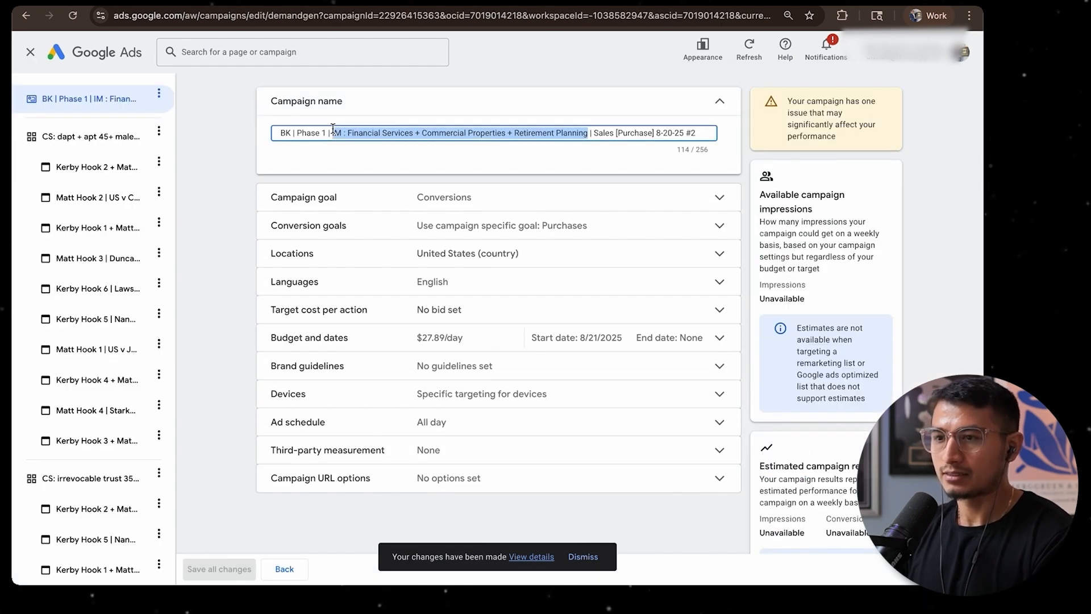
pyautogui.write('CS')
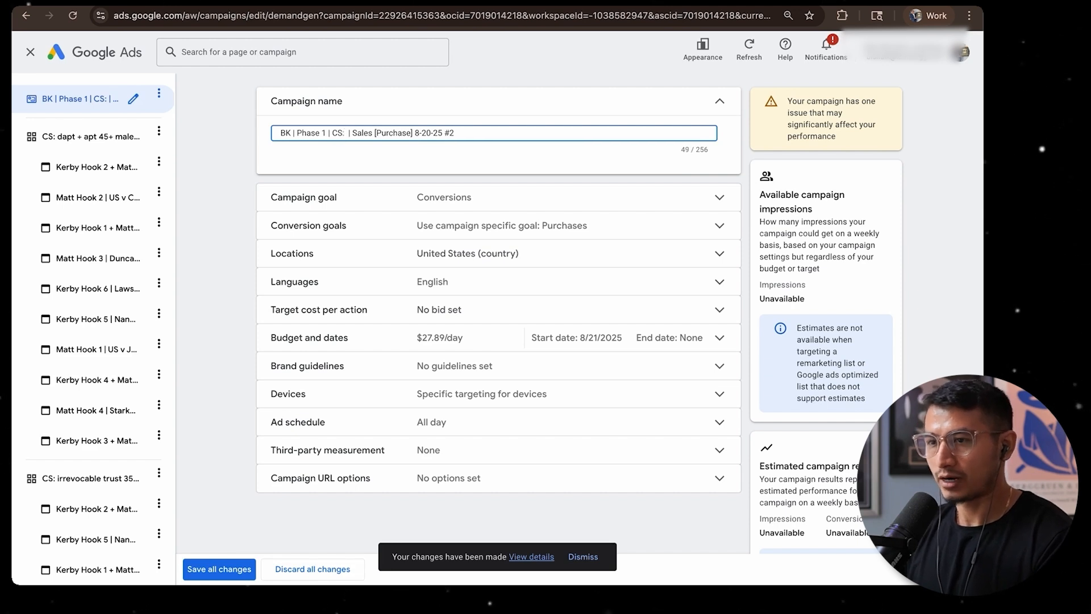
pyautogui.write(': ')
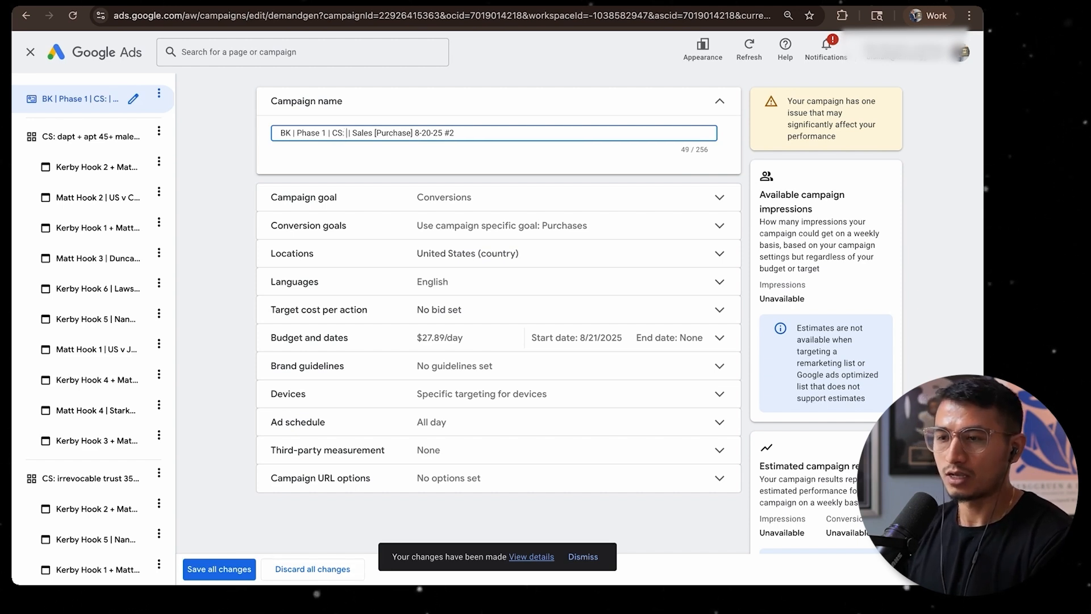
pyautogui.write('KW: dapt+ apt')
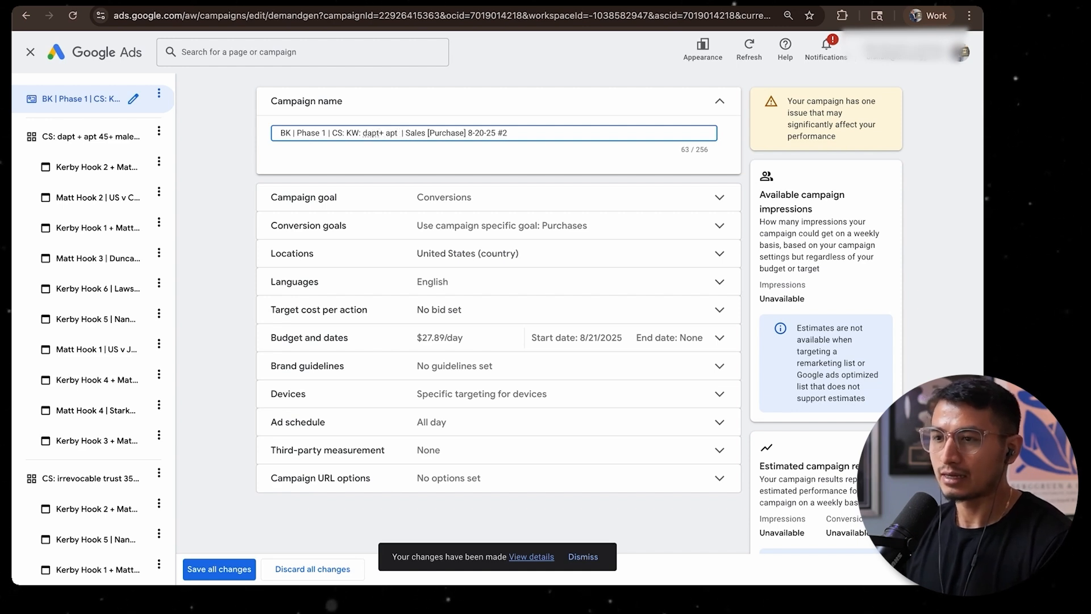
pyautogui.write(' +')
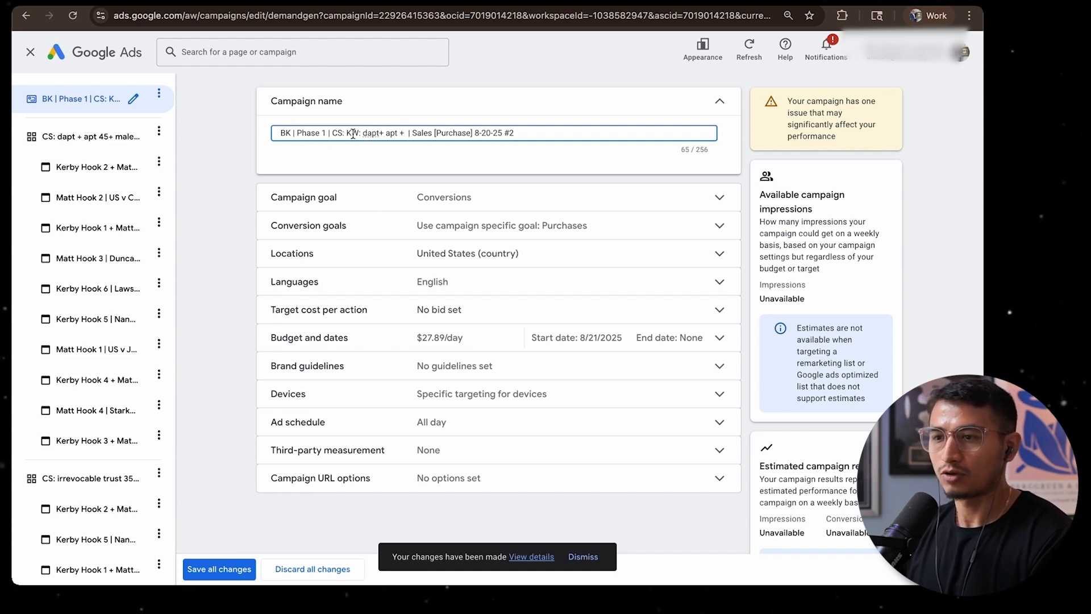
pyautogui.press('BackSpace')
pyautogui.press('BackSpace')
pyautogui.click(382, 134)
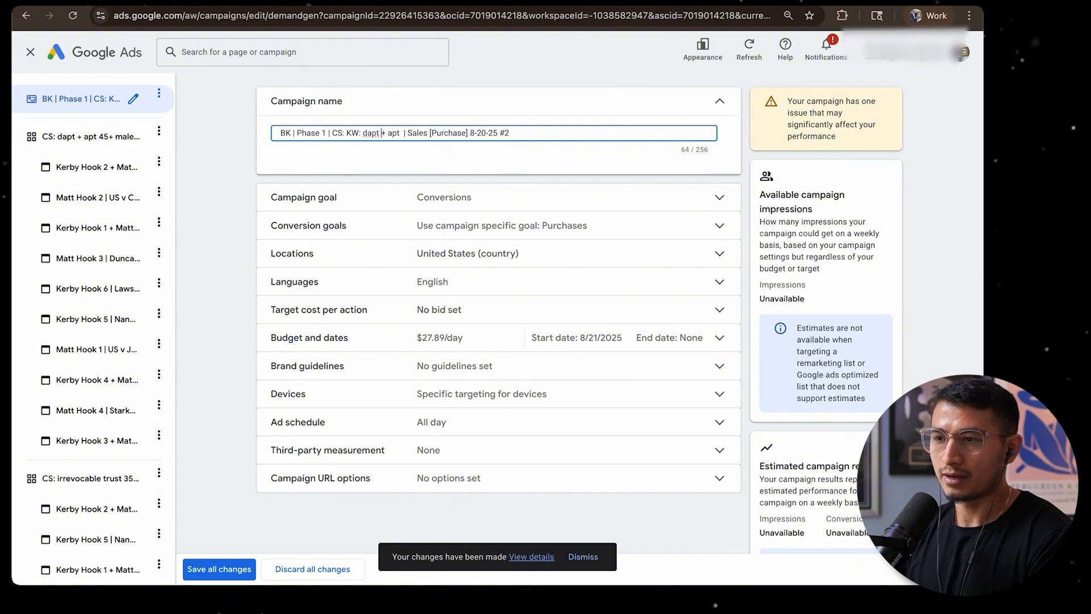
# Extend the audience part of the campaign name with + irrevocable trust + URL apt companies
pyautogui.scroll(-2, 79, 340)
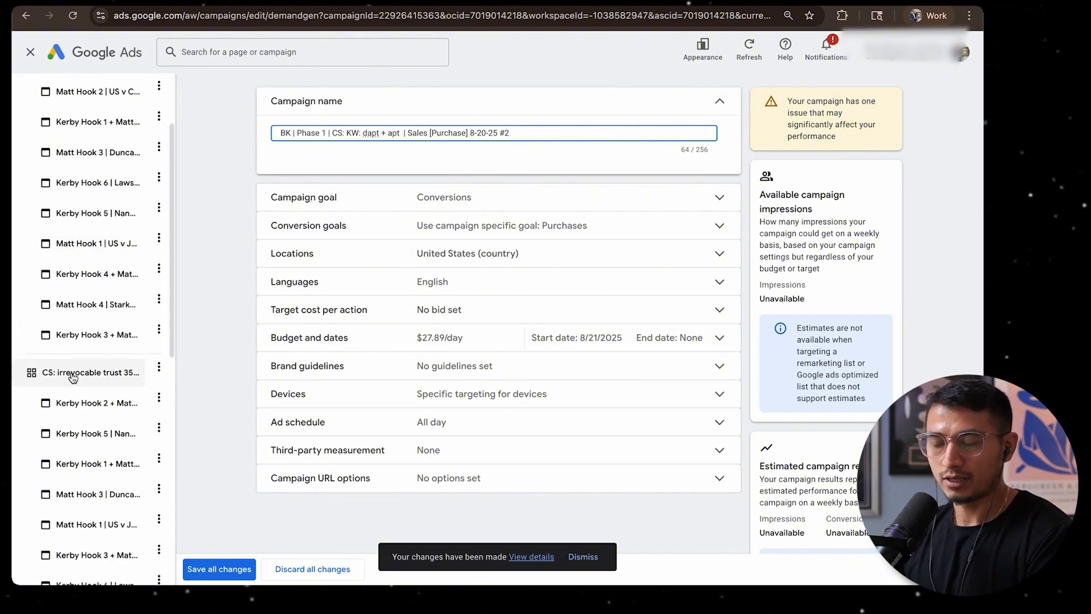
pyautogui.write('+ irrevocable')
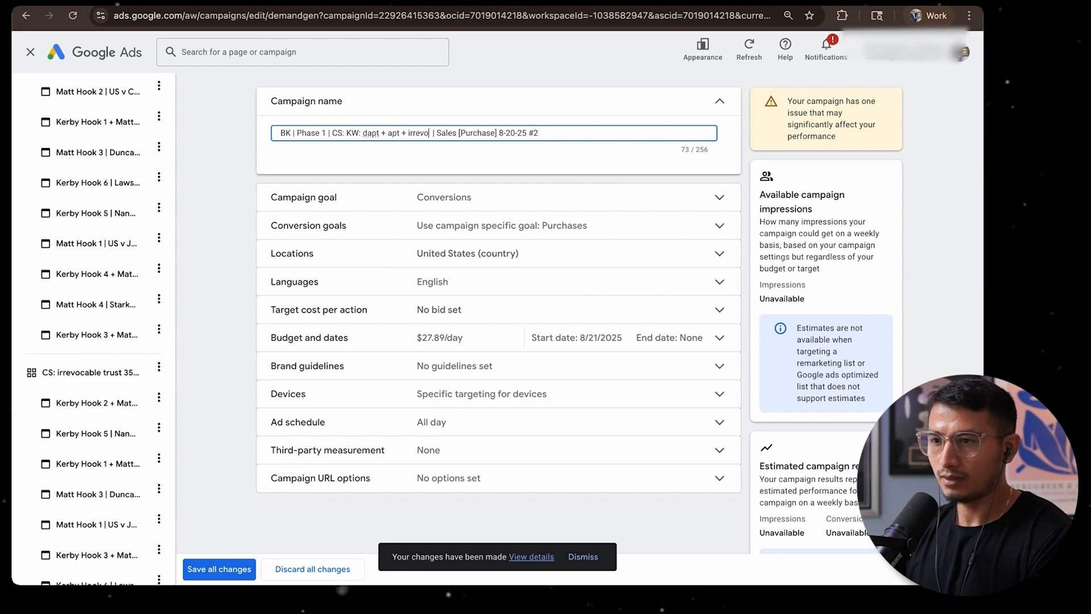
pyautogui.write(' trust')
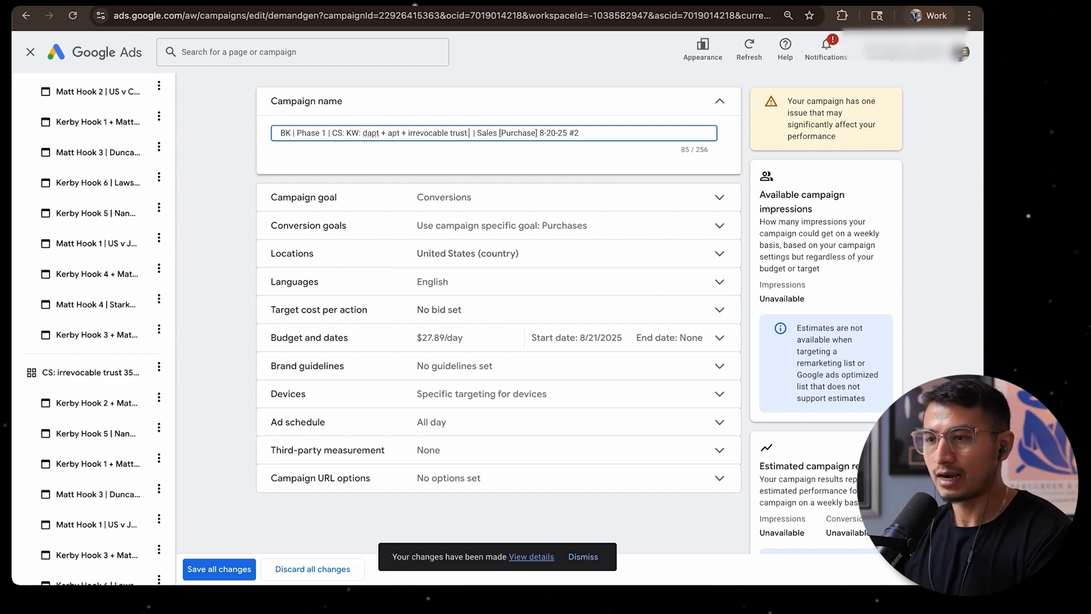
pyautogui.write(' +')
pyautogui.scroll(-6, 83, 385)
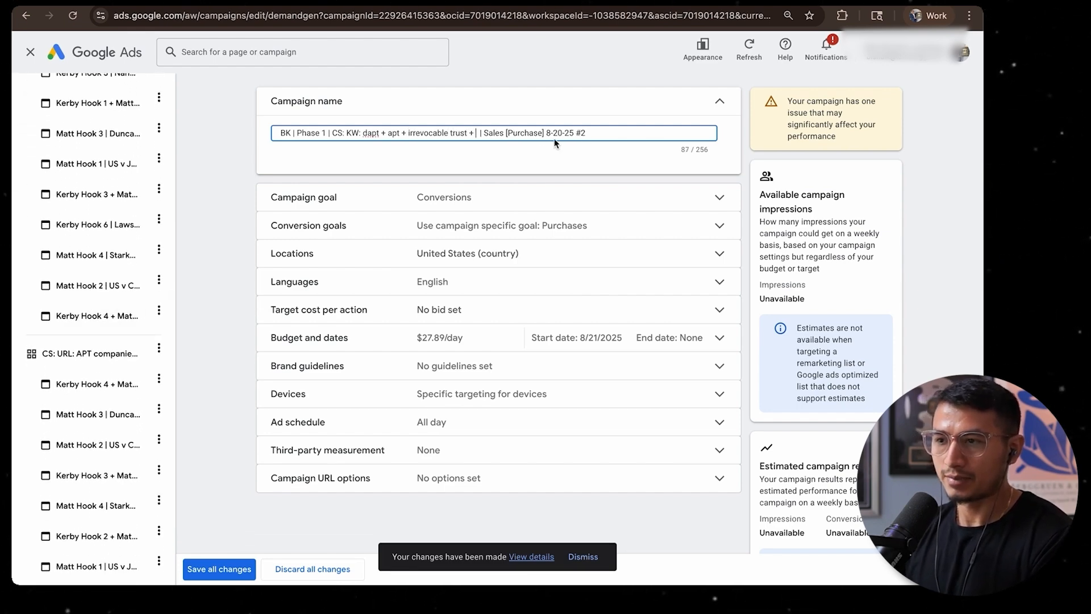
pyautogui.write('URL AP')
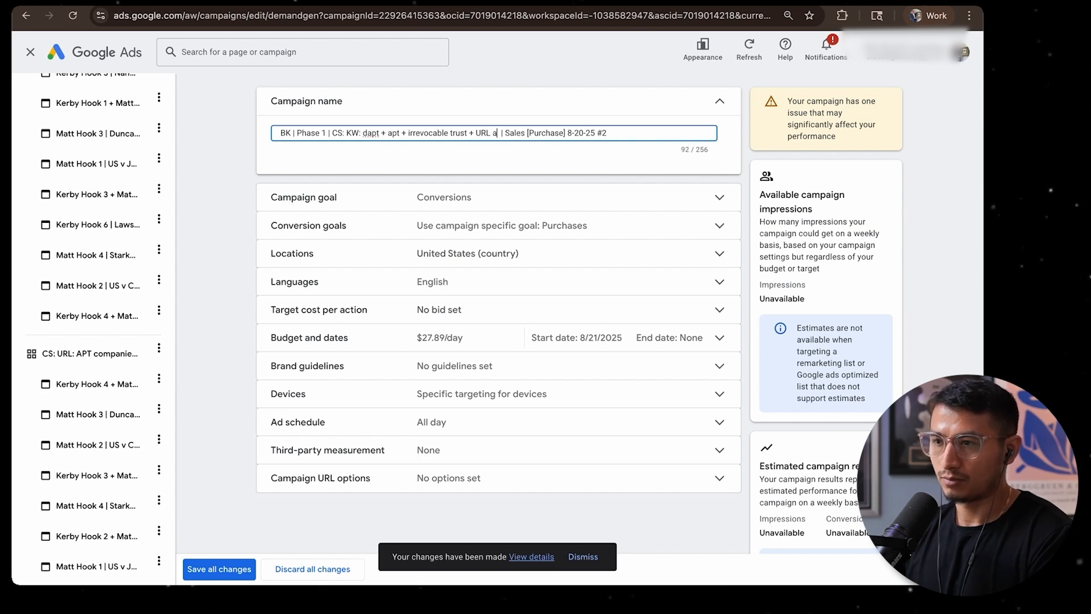
pyautogui.write('pt companies')
# Remove the #2 suffix from the end of the campaign name and save all changes
pyautogui.click(627, 105)
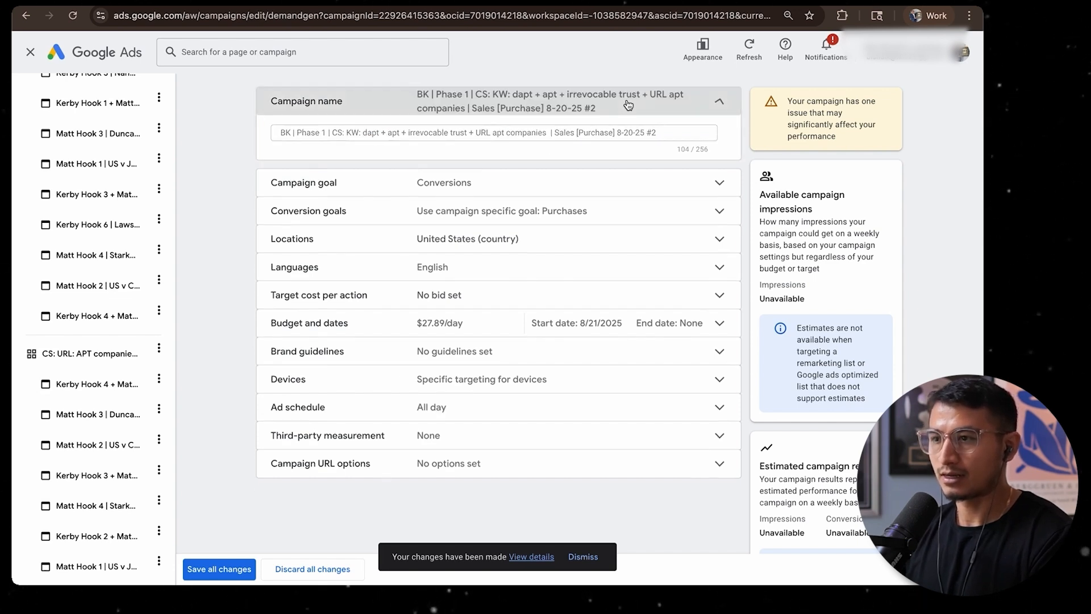
pyautogui.click(630, 104)
pyautogui.moveTo(657, 132); pyautogui.dragTo(645, 130)
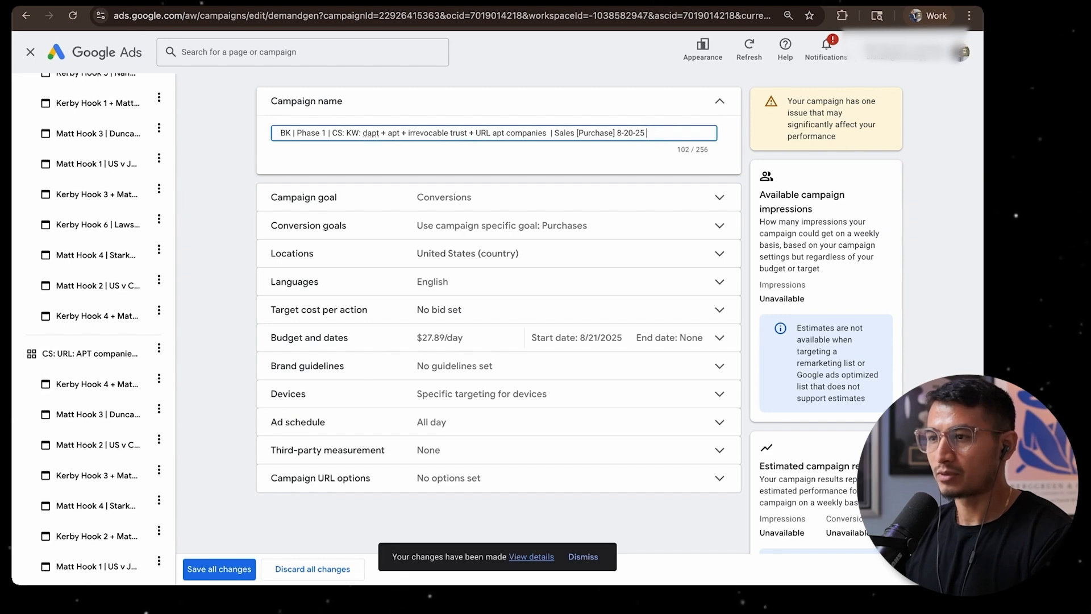
pyautogui.click(631, 105)
pyautogui.click(599, 104)
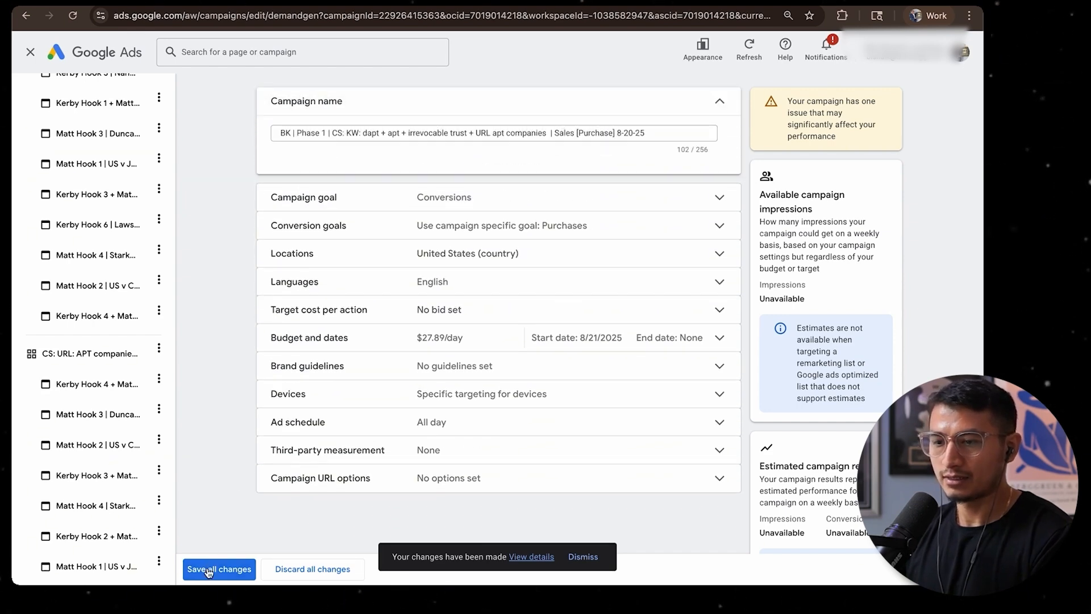
pyautogui.click(208, 570)
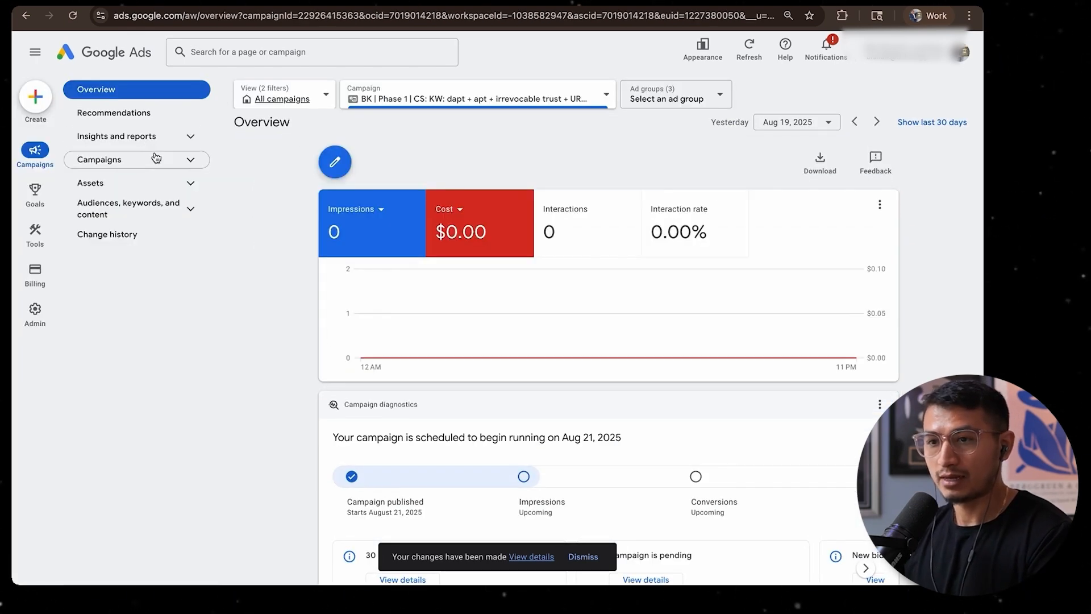
# Return to the campaign list and open the ad groups of the renamed CS: KW campaign
pyautogui.click(156, 159)
pyautogui.click(135, 194)
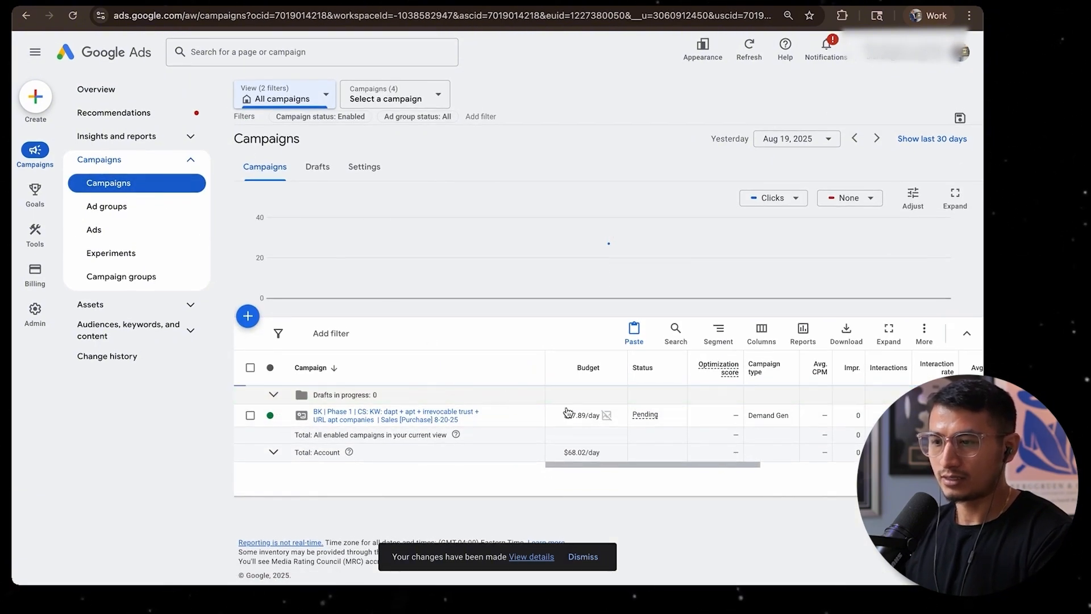
pyautogui.moveTo(604, 420)
pyautogui.click(385, 419)
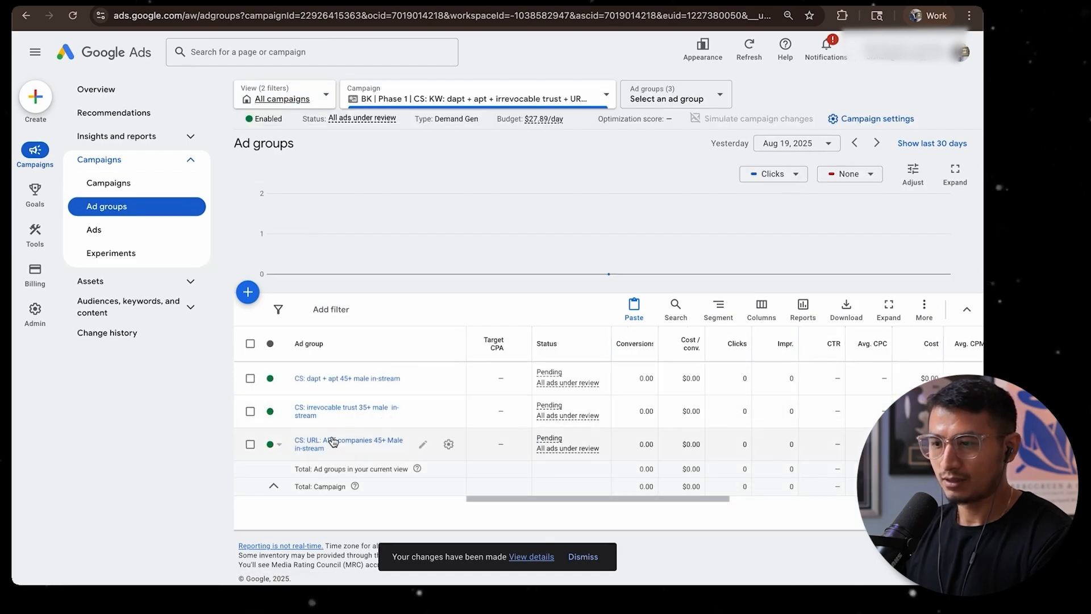
# Open the CS: dapt + apt 45+ male in-stream ad group and review the approval status of its ads
pyautogui.click(338, 378)
pyautogui.scroll(-3, 488, 349)
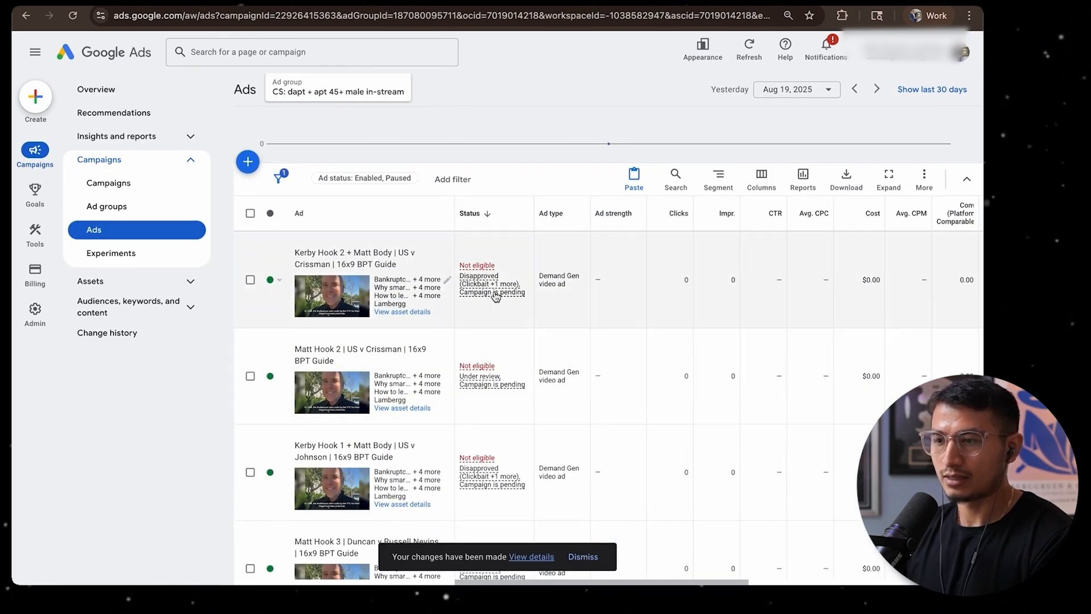
pyautogui.moveTo(495, 296)
pyautogui.scroll(-3, 492, 315)
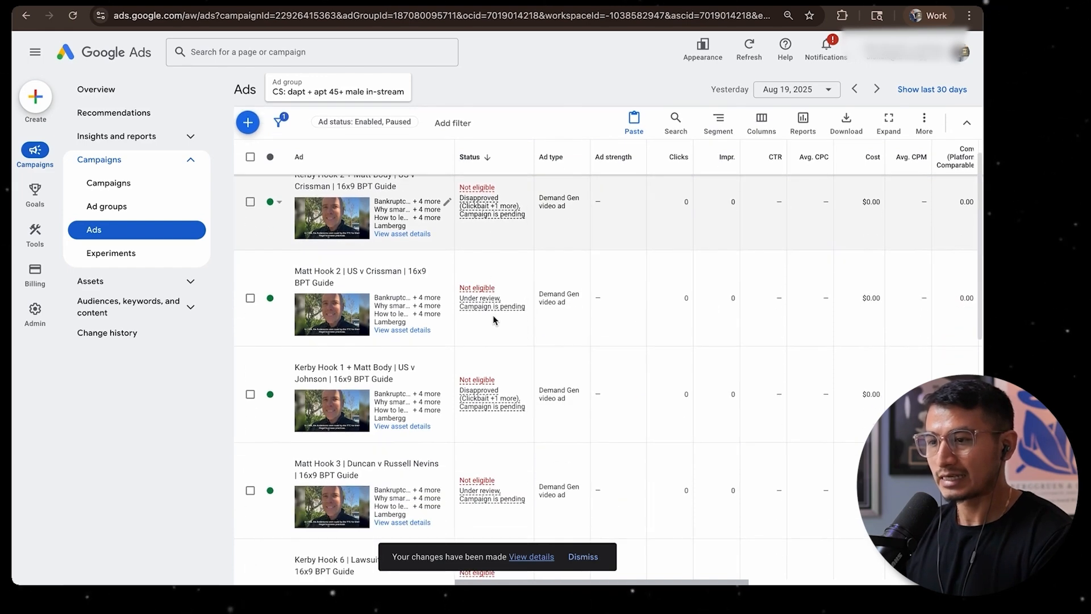
pyautogui.scroll(5, 660, 353)
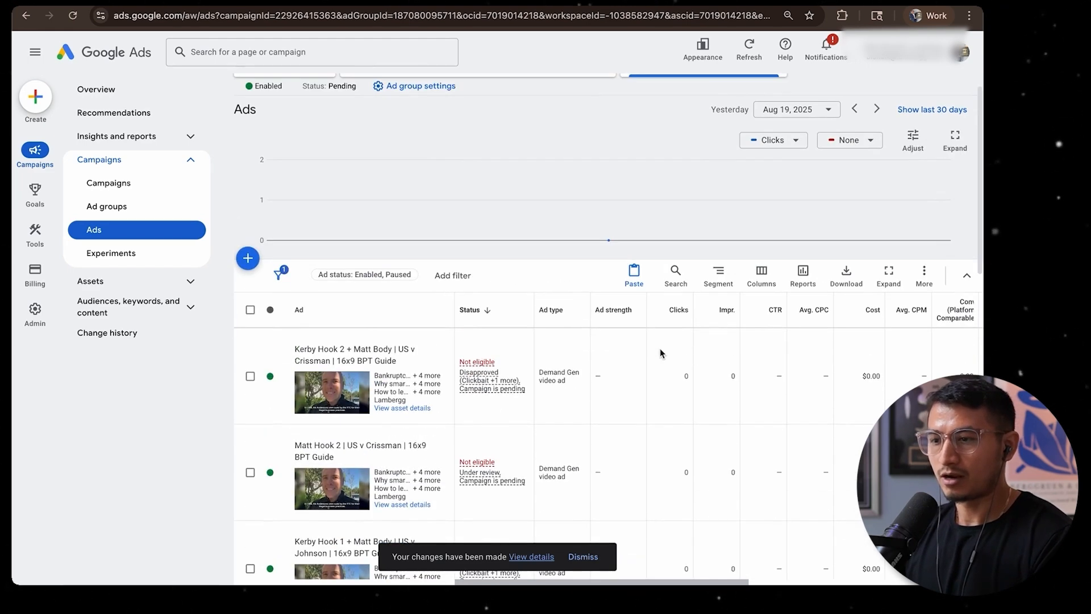
pyautogui.scroll(-10, 661, 353)
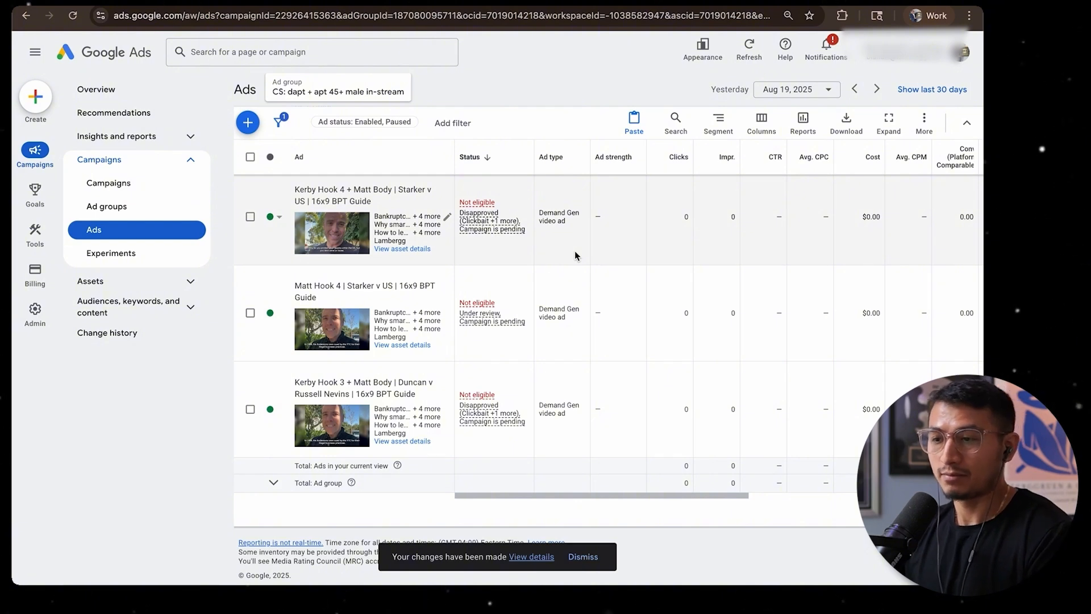
pyautogui.scroll(10, 546, 238)
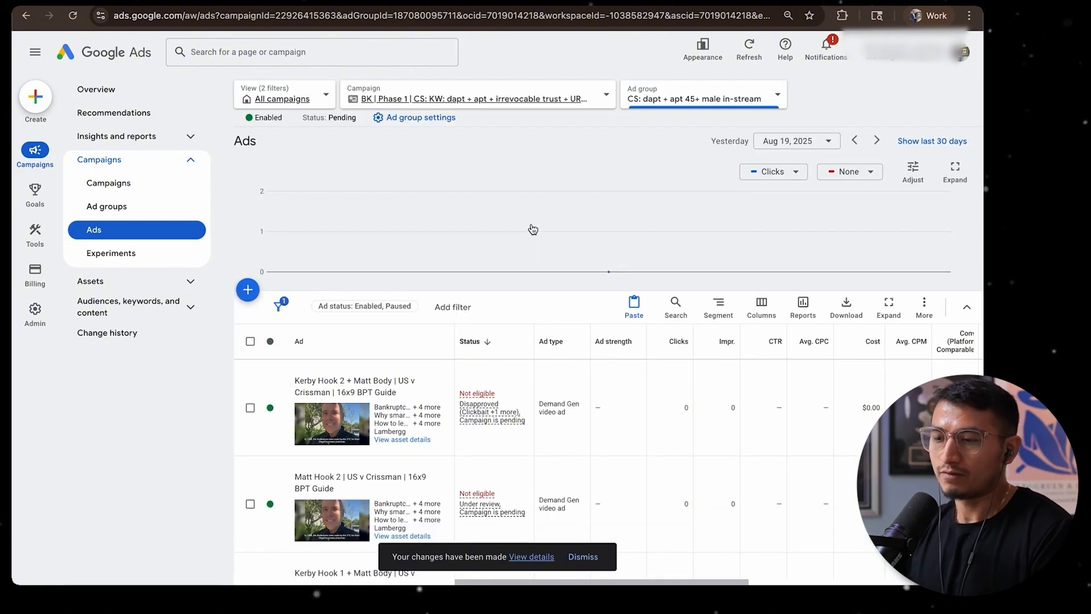